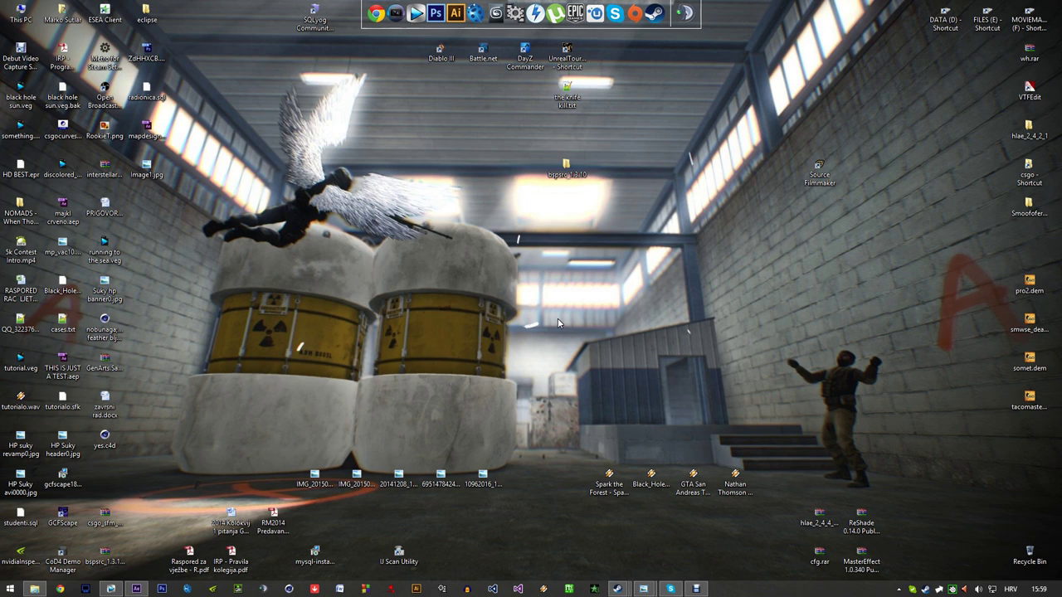
- Switch to the black hole sun.veg project in Vegas Pro and enlarge the timeline area to show more tracks
{"action": "left_click_drag", "start_coordinate": [226, 136], "coordinate": [381, 296]}
{"action": "left_click", "coordinate": [116, 586]}
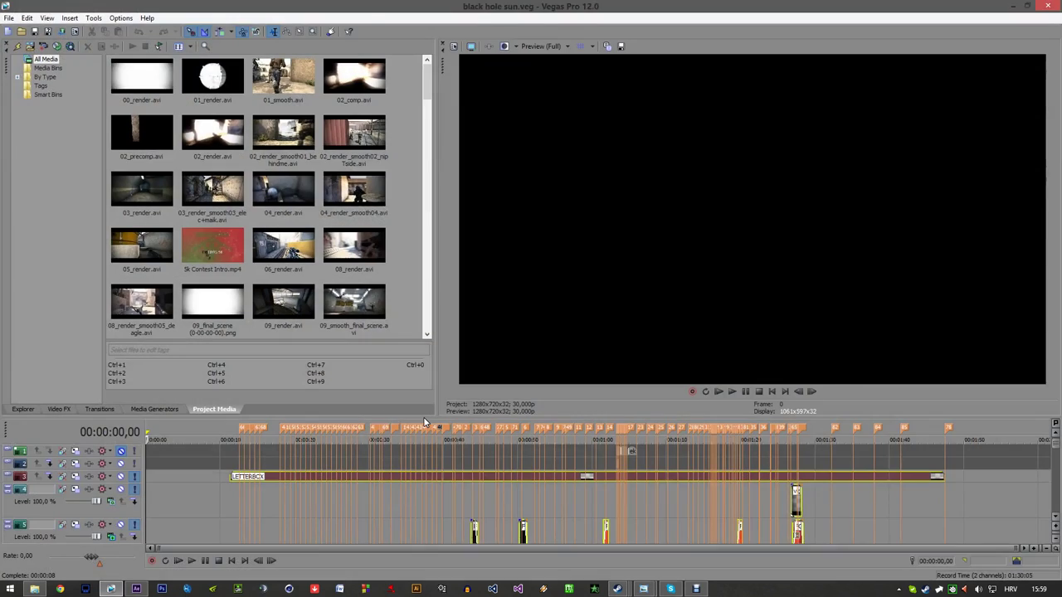
{"action": "left_click_drag", "start_coordinate": [402, 416], "coordinate": [588, 137]}
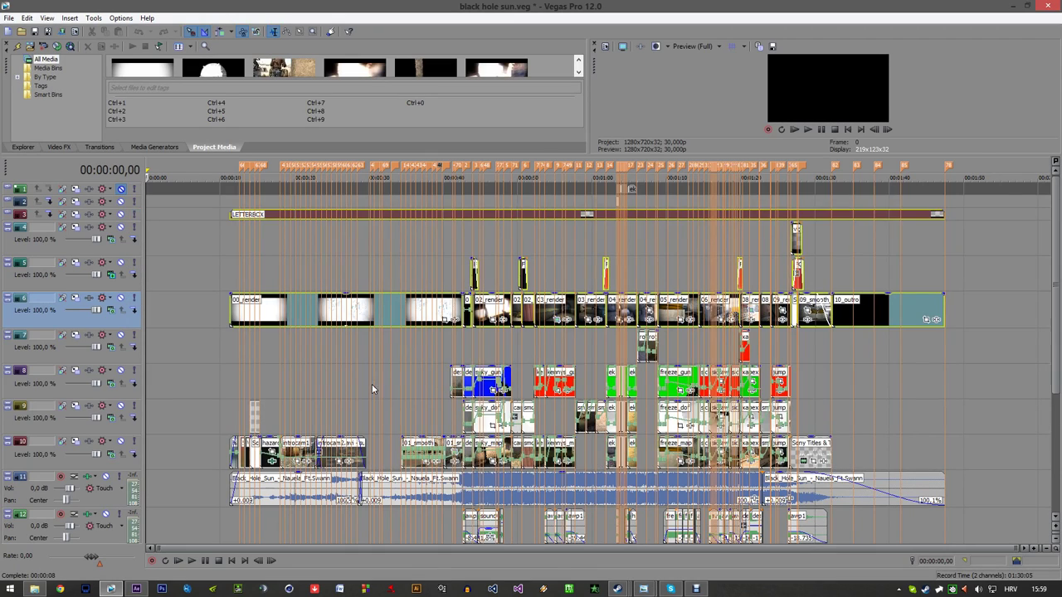
- Examine the intro section of the timeline, including the hazard_intro, introcam and 00_render clips
{"action": "left_click", "coordinate": [371, 384]}
{"action": "scroll", "coordinate": [348, 380], "scroll_direction": "up", "scroll_amount": 4}
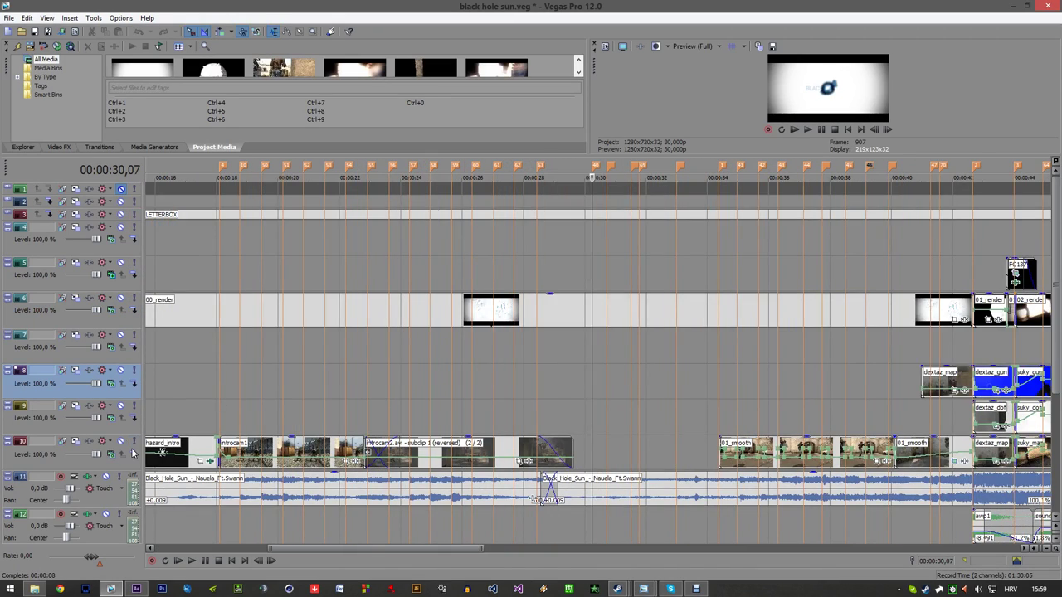
{"action": "scroll", "coordinate": [341, 373], "scroll_direction": "down", "scroll_amount": 4}
{"action": "left_click", "coordinate": [275, 419]}
{"action": "scroll", "coordinate": [300, 419], "scroll_direction": "up", "scroll_amount": 3}
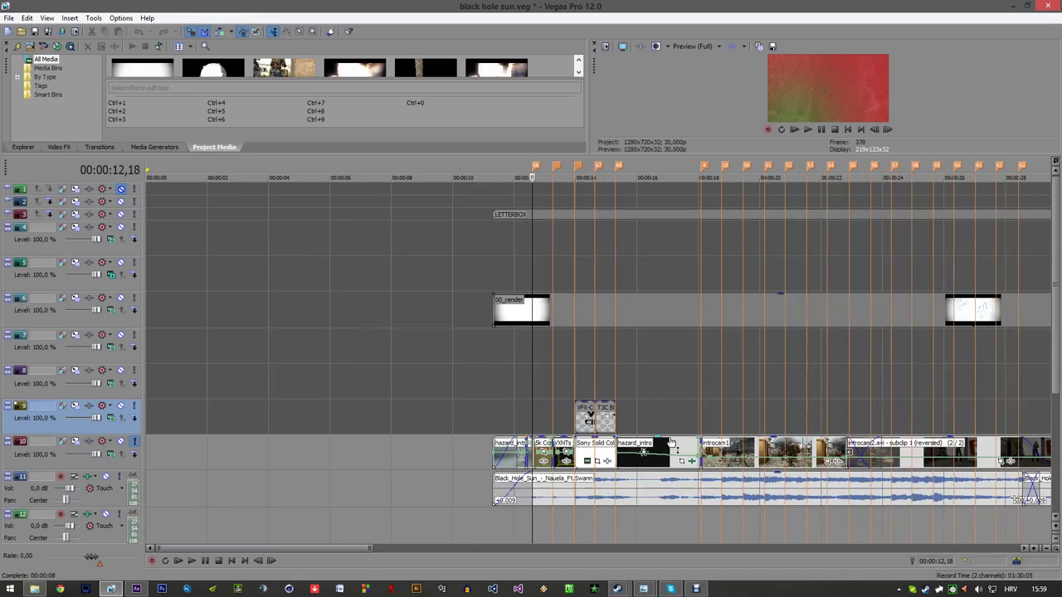
{"action": "left_click", "coordinate": [714, 419]}
{"action": "scroll", "coordinate": [663, 428], "scroll_direction": "down", "scroll_amount": 4}
{"action": "left_click", "coordinate": [366, 421]}
{"action": "scroll", "coordinate": [444, 419], "scroll_direction": "down", "scroll_amount": 5}
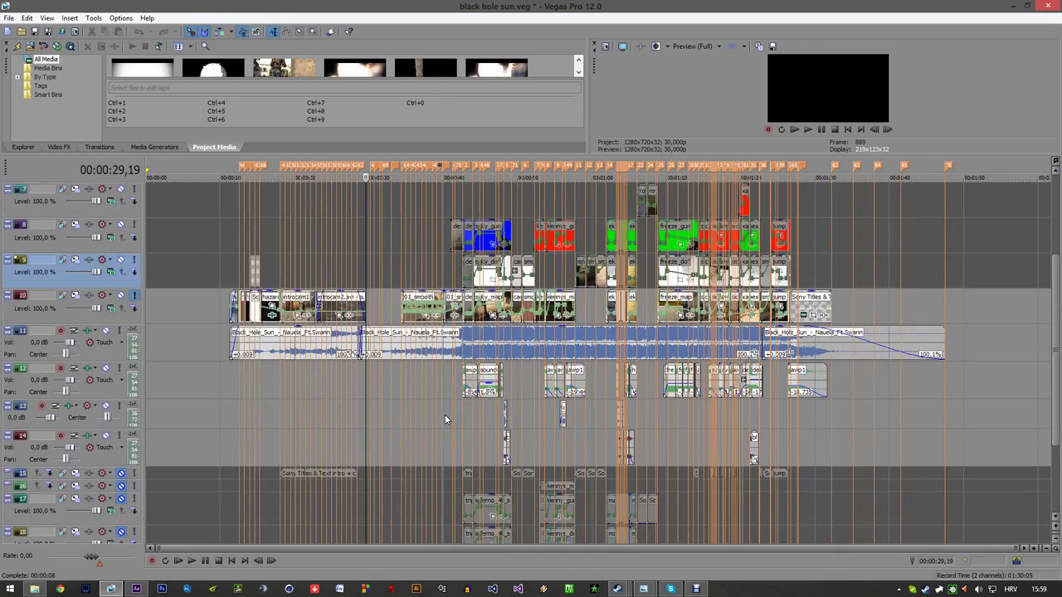
- Examine the track stack from the letterbox track down to the muted tracks below the audio
{"action": "left_click", "coordinate": [488, 496]}
{"action": "scroll", "coordinate": [514, 494], "scroll_direction": "up", "scroll_amount": 4}
{"action": "scroll", "coordinate": [404, 452], "scroll_direction": "down", "scroll_amount": 3}
{"action": "scroll", "coordinate": [404, 452], "scroll_direction": "up", "scroll_amount": 5}
{"action": "scroll", "coordinate": [404, 452], "scroll_direction": "down", "scroll_amount": 3}
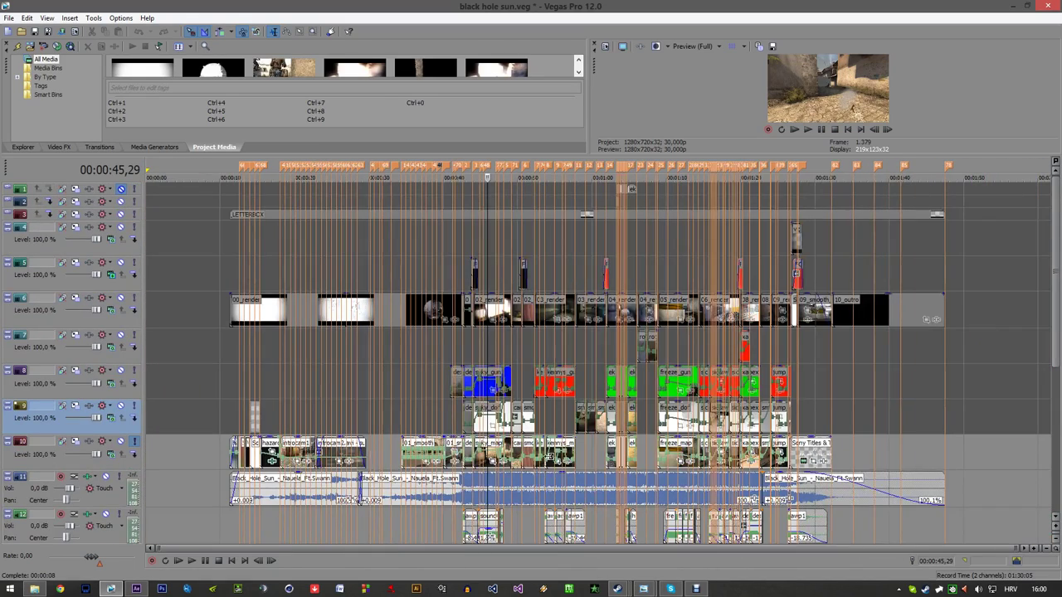
{"action": "scroll", "coordinate": [547, 462], "scroll_direction": "down", "scroll_amount": 5}
{"action": "scroll", "coordinate": [534, 514], "scroll_direction": "up", "scroll_amount": 5}
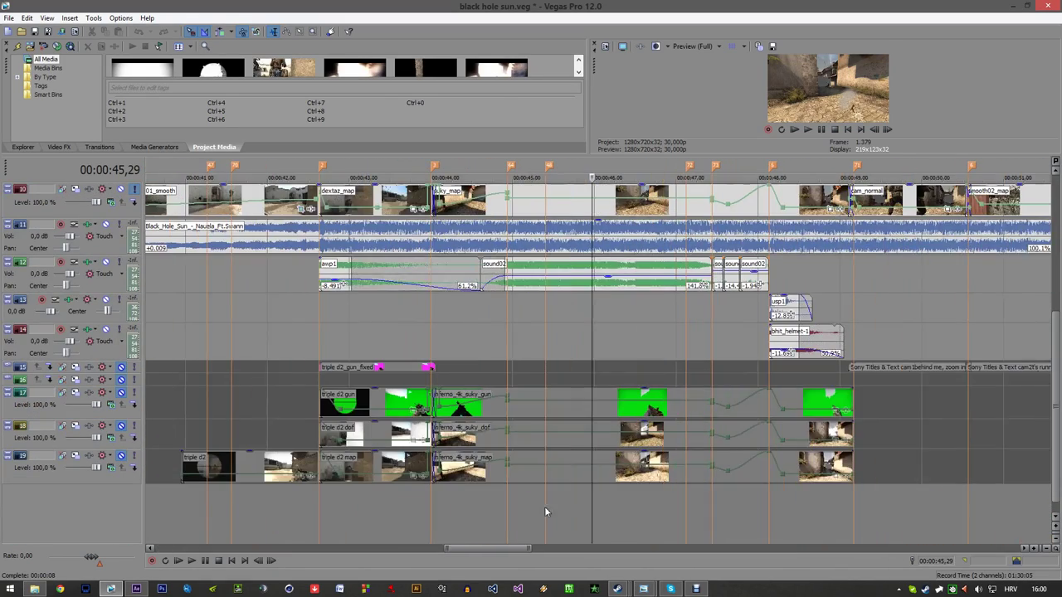
- Scrub through the inferno_4k_suky_map and triple d2 clips on the muted bottom tracks
{"action": "left_click", "coordinate": [578, 476]}
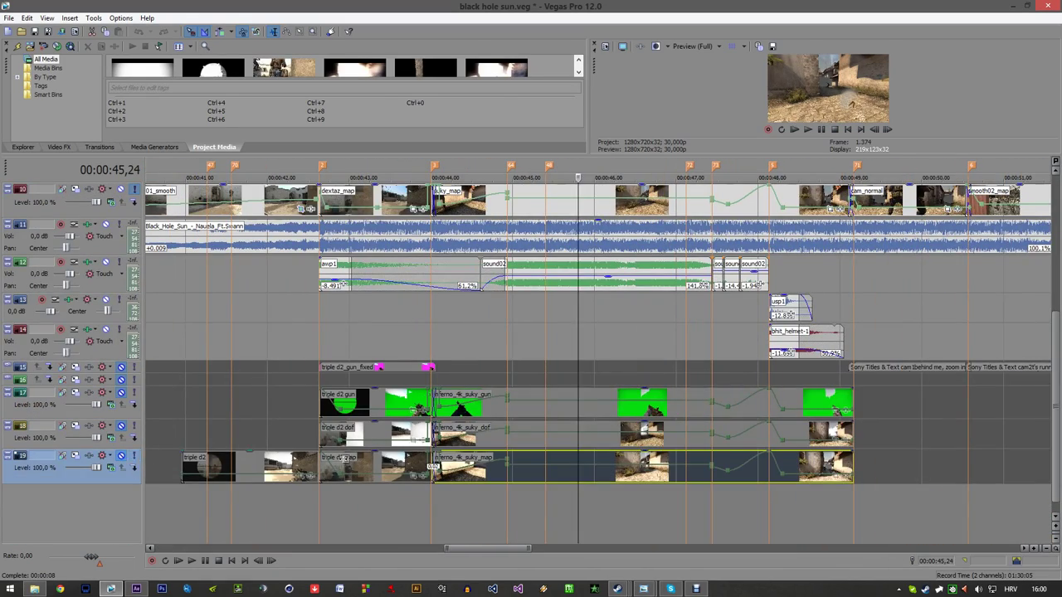
{"action": "left_click", "coordinate": [595, 476]}
{"action": "left_click", "coordinate": [675, 478]}
{"action": "left_click", "coordinate": [684, 479]}
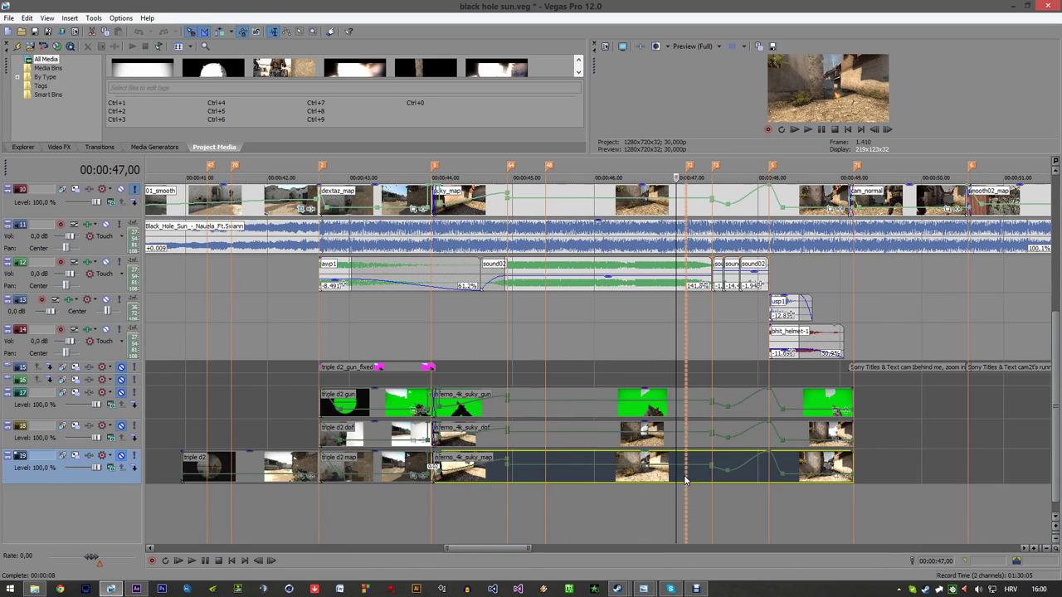
{"action": "left_click", "coordinate": [264, 493]}
{"action": "left_click", "coordinate": [317, 494]}
{"action": "left_click", "coordinate": [285, 496]}
{"action": "left_click", "coordinate": [343, 496]}
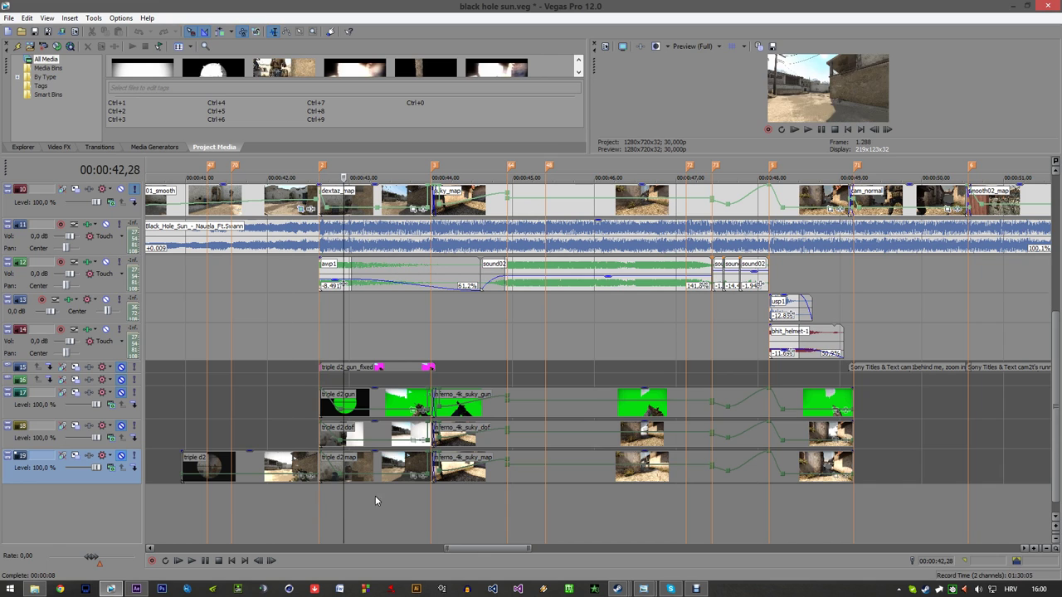
{"action": "left_click", "coordinate": [398, 495]}
{"action": "left_click", "coordinate": [444, 503]}
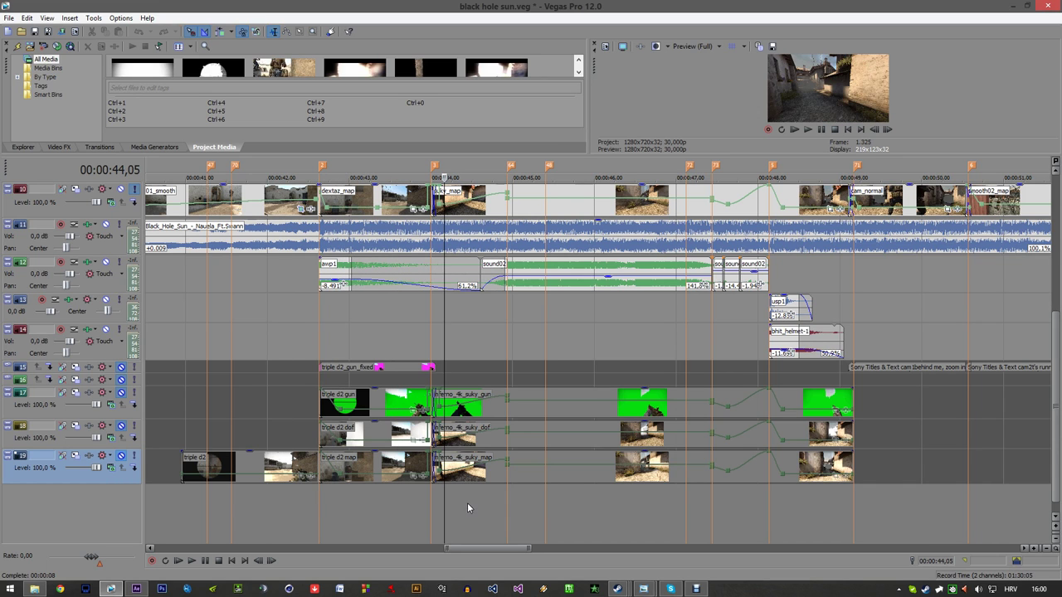
{"action": "left_click", "coordinate": [490, 502]}
{"action": "left_click", "coordinate": [506, 496]}
- Examine how the gun, dof and map layers line up with the music and sound tracks across the timeline
{"action": "scroll", "coordinate": [526, 491], "scroll_direction": "down", "scroll_amount": 5}
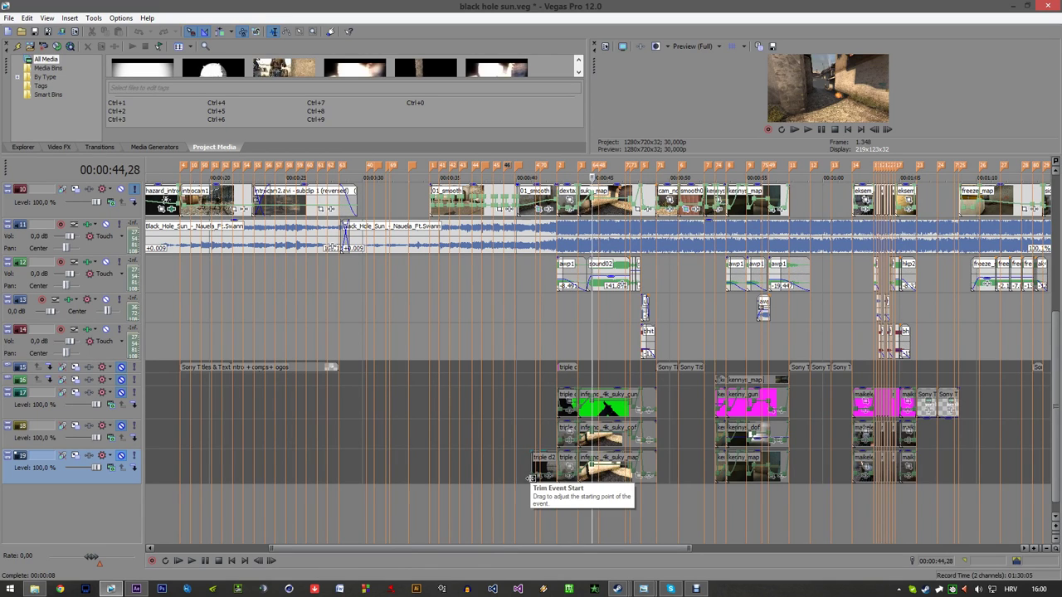
{"action": "scroll", "coordinate": [449, 427], "scroll_direction": "up", "scroll_amount": 4}
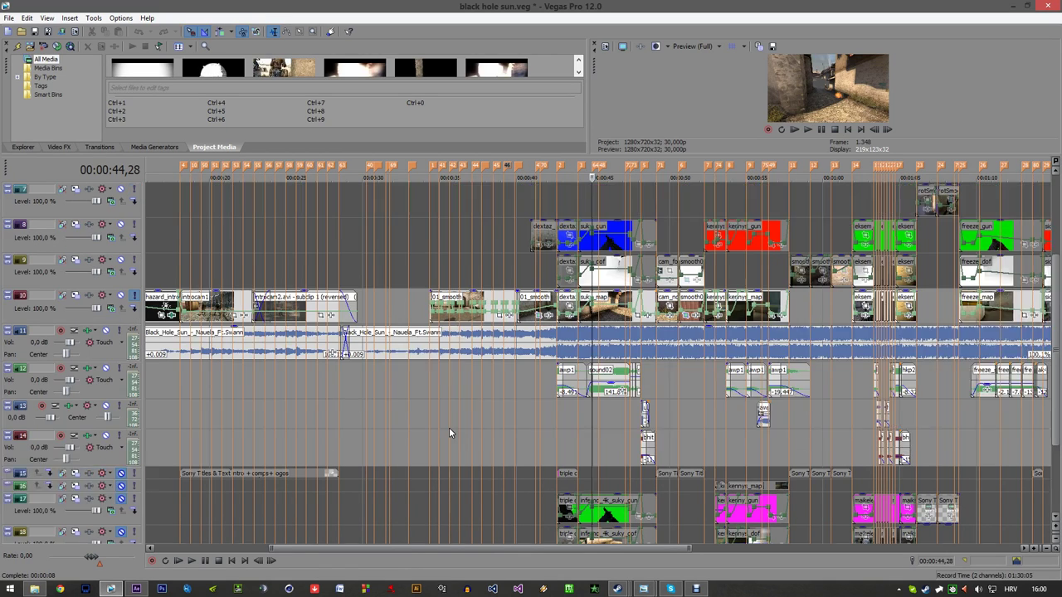
{"action": "left_click", "coordinate": [475, 434]}
{"action": "scroll", "coordinate": [523, 442], "scroll_direction": "up", "scroll_amount": 5}
{"action": "scroll", "coordinate": [644, 449], "scroll_direction": "down", "scroll_amount": 5}
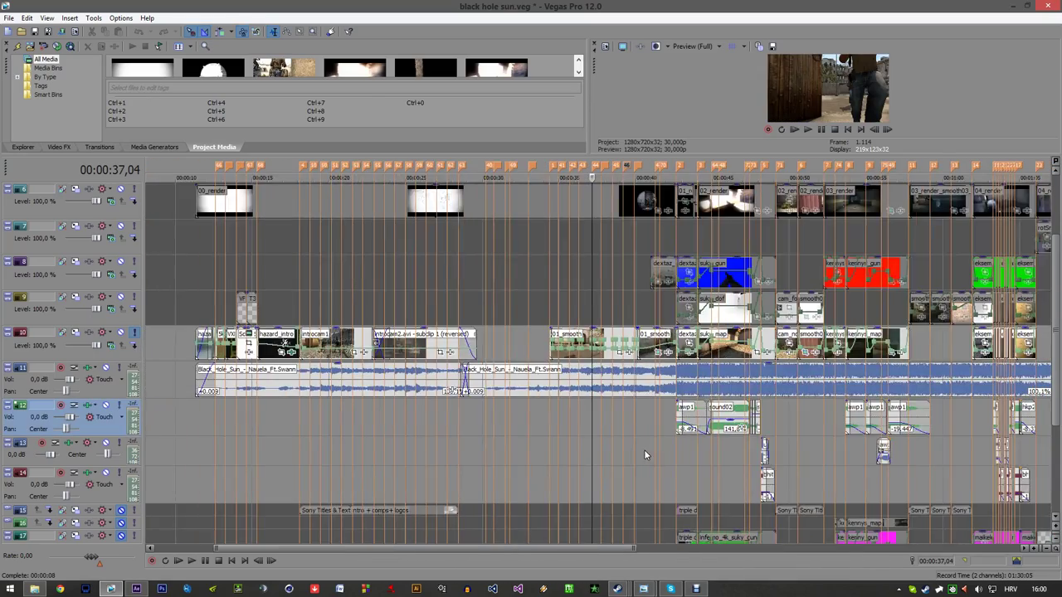
{"action": "left_click", "coordinate": [677, 456]}
{"action": "scroll", "coordinate": [695, 467], "scroll_direction": "up", "scroll_amount": 3}
{"action": "scroll", "coordinate": [700, 469], "scroll_direction": "down", "scroll_amount": 4}
{"action": "scroll", "coordinate": [592, 460], "scroll_direction": "up", "scroll_amount": 5}
{"action": "left_click", "coordinate": [653, 471]}
{"action": "scroll", "coordinate": [638, 471], "scroll_direction": "up", "scroll_amount": 5}
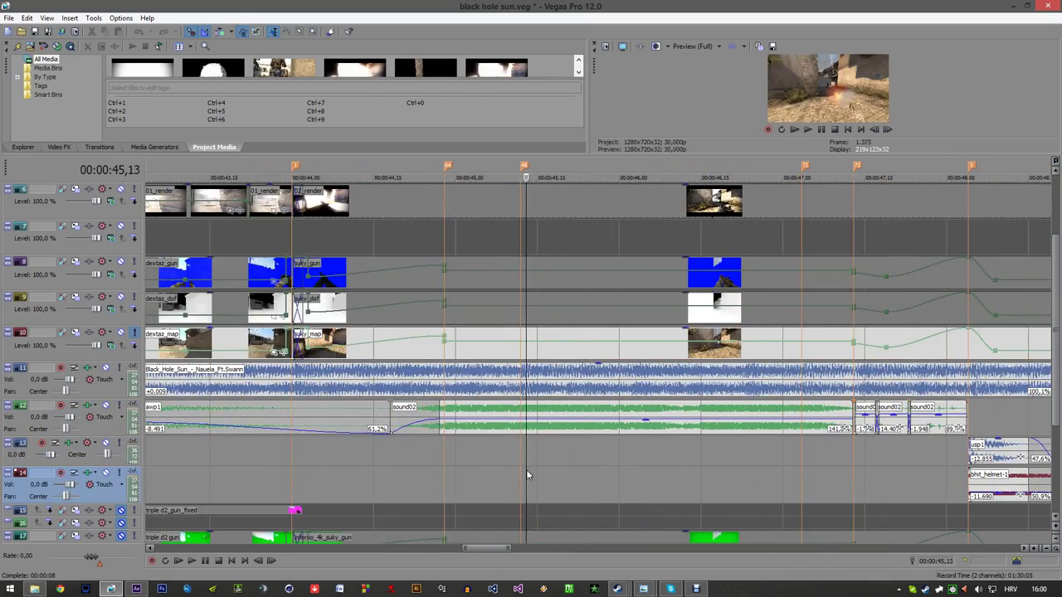
{"action": "left_click", "coordinate": [526, 469]}
{"action": "scroll", "coordinate": [523, 462], "scroll_direction": "down", "scroll_amount": 6}
{"action": "scroll", "coordinate": [560, 454], "scroll_direction": "up", "scroll_amount": 4}
{"action": "left_click", "coordinate": [449, 447]}
{"action": "scroll", "coordinate": [449, 450], "scroll_direction": "down", "scroll_amount": 4}
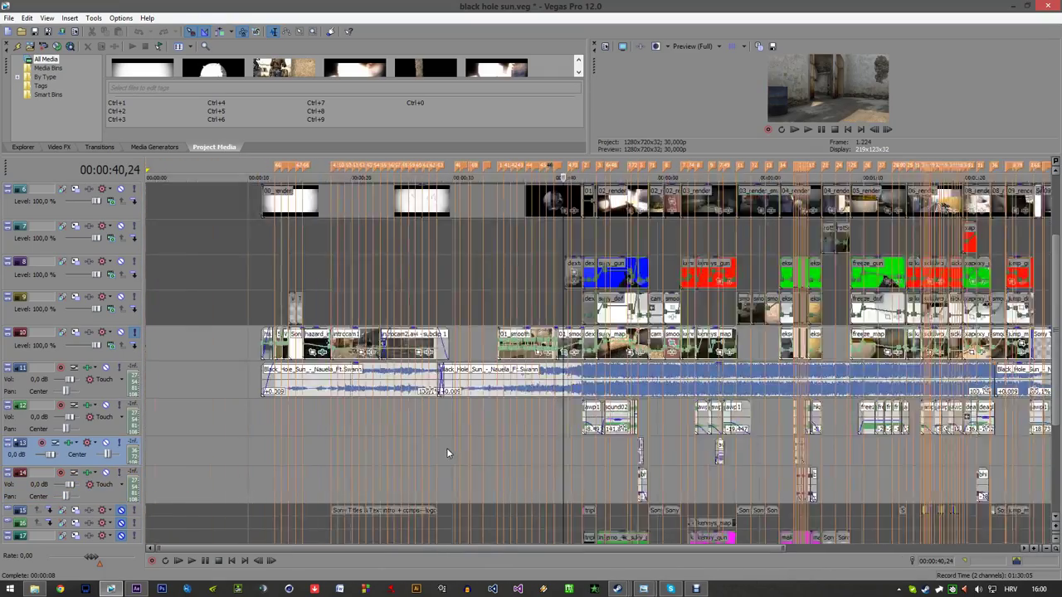
{"action": "scroll", "coordinate": [548, 465], "scroll_direction": "up", "scroll_amount": 4}
{"action": "left_click", "coordinate": [650, 457]}
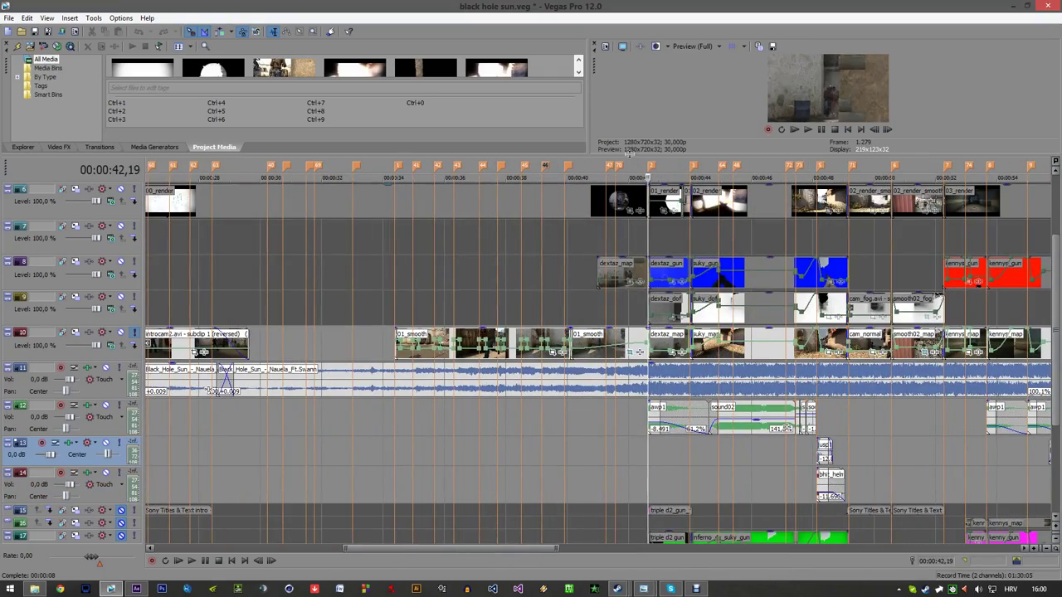
- Enlarge the video preview area and play the suky_map clip on track 10
{"action": "left_click_drag", "start_coordinate": [632, 156], "coordinate": [632, 226]}
{"action": "left_click", "coordinate": [721, 419]}
{"action": "scroll", "coordinate": [662, 437], "scroll_direction": "up", "scroll_amount": 5}
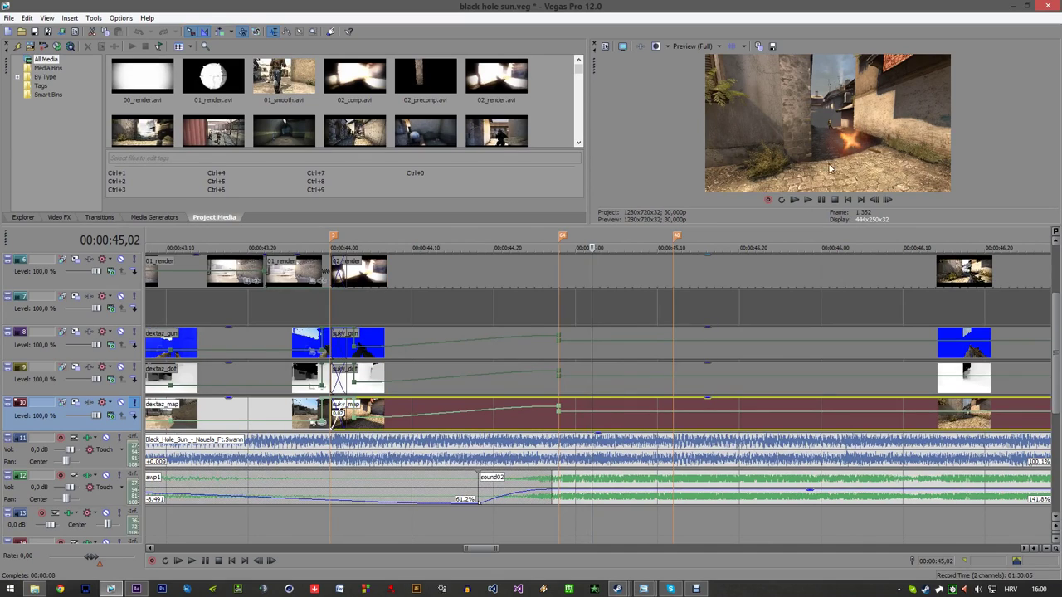
{"action": "scroll", "coordinate": [672, 423], "scroll_direction": "down", "scroll_amount": 3}
{"action": "key", "text": "space"}
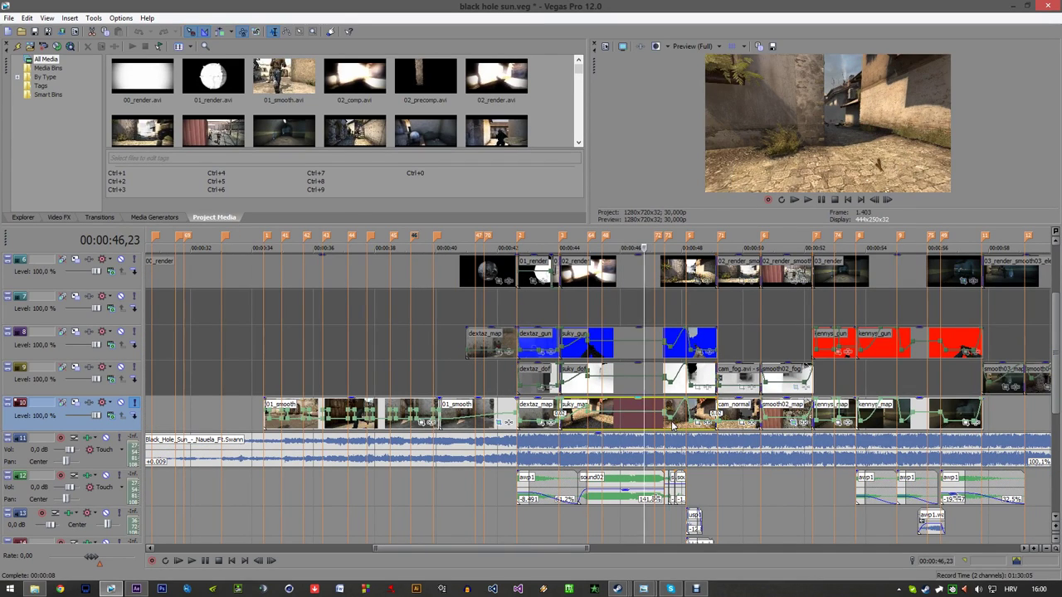
{"action": "left_click", "coordinate": [669, 423]}
{"action": "key", "text": "space"}
{"action": "left_click", "coordinate": [619, 380]}
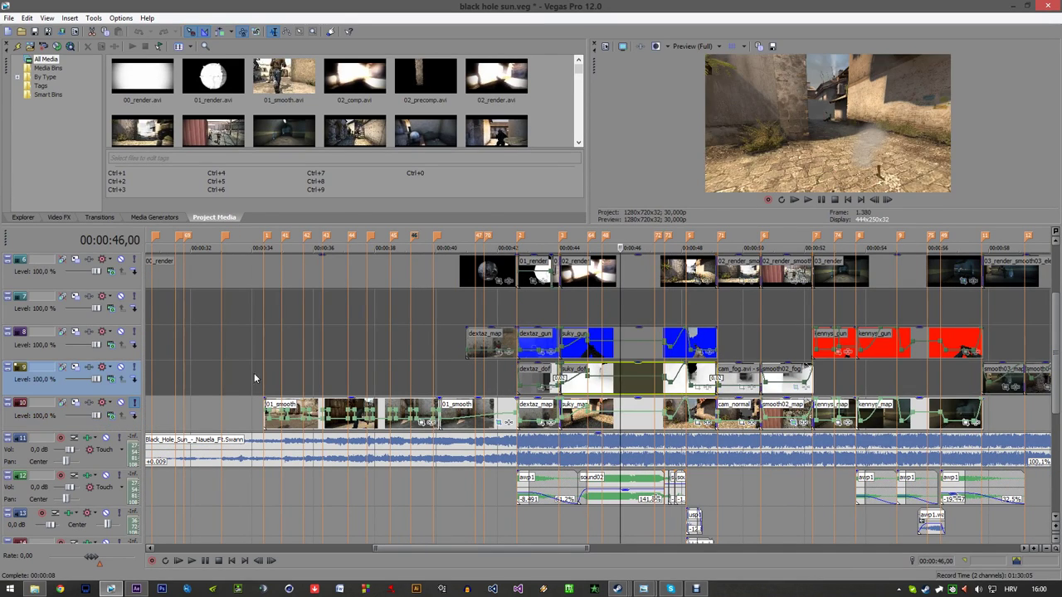
- Solo tracks 9 and 8 and check the suky_gun layer in the preview
{"action": "left_click", "coordinate": [134, 367]}
{"action": "left_click", "coordinate": [134, 331]}
{"action": "scroll", "coordinate": [485, 316], "scroll_direction": "up", "scroll_amount": 3}
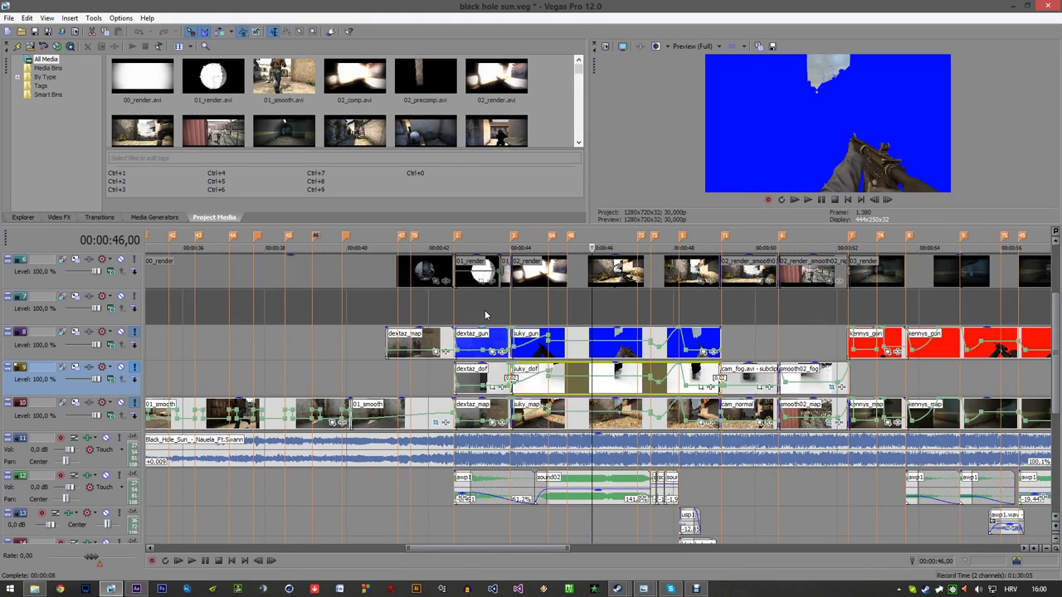
{"action": "left_click", "coordinate": [482, 315]}
{"action": "left_click", "coordinate": [608, 311]}
{"action": "scroll", "coordinate": [608, 315], "scroll_direction": "down", "scroll_amount": 3}
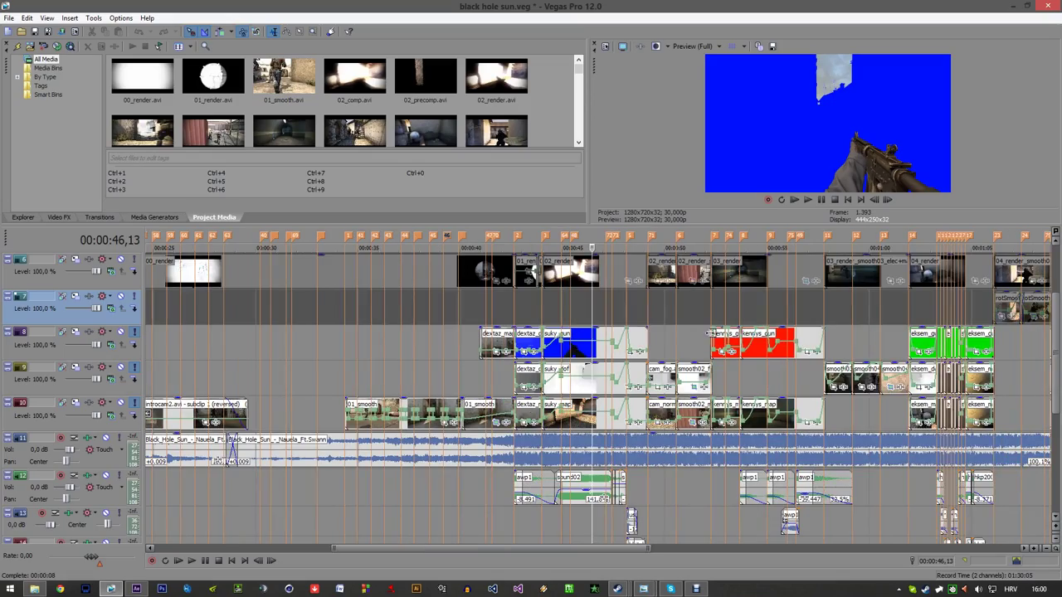
- Scrub through the kennys_gun and suky_gun sections to review the coloured gun layers, and return to the intro section
{"action": "left_click", "coordinate": [773, 319]}
{"action": "scroll", "coordinate": [773, 319], "scroll_direction": "down", "scroll_amount": 2}
{"action": "scroll", "coordinate": [643, 348], "scroll_direction": "up", "scroll_amount": 3}
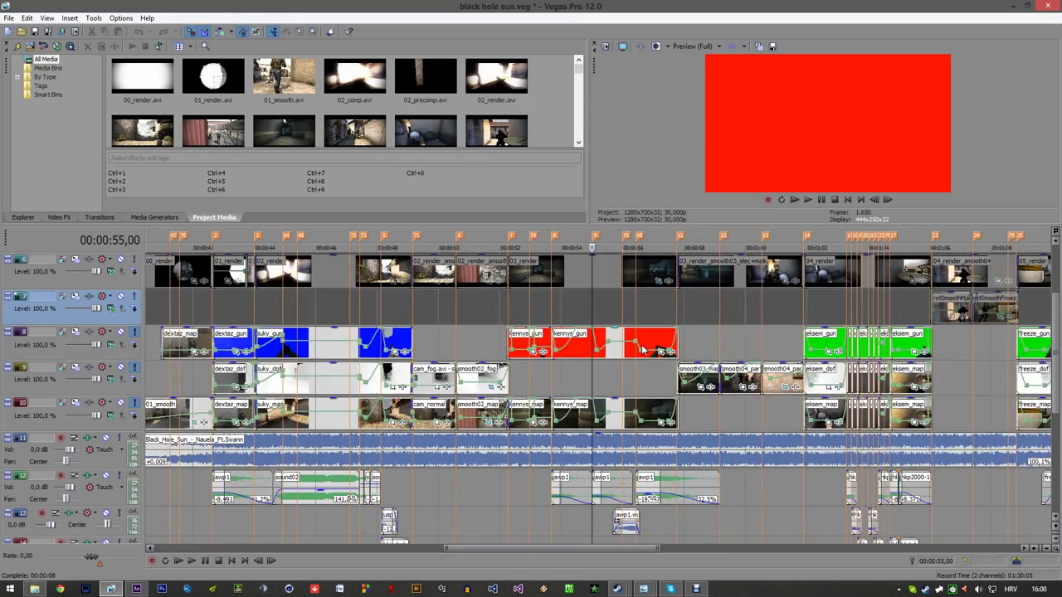
{"action": "scroll", "coordinate": [699, 319], "scroll_direction": "up", "scroll_amount": 2}
{"action": "left_click", "coordinate": [699, 319]}
{"action": "scroll", "coordinate": [699, 319], "scroll_direction": "down", "scroll_amount": 4}
{"action": "scroll", "coordinate": [626, 355], "scroll_direction": "up", "scroll_amount": 2}
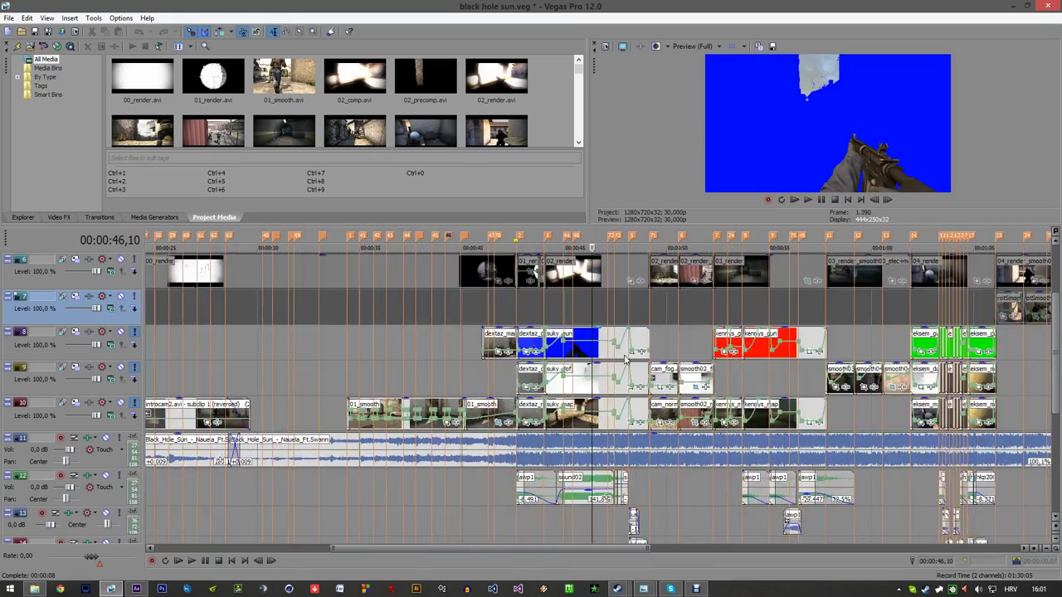
{"action": "left_click", "coordinate": [649, 326]}
{"action": "scroll", "coordinate": [627, 337], "scroll_direction": "down", "scroll_amount": 2}
{"action": "left_click", "coordinate": [617, 314]}
{"action": "scroll", "coordinate": [663, 365], "scroll_direction": "up", "scroll_amount": 3}
{"action": "left_click", "coordinate": [649, 447]}
{"action": "scroll", "coordinate": [573, 414], "scroll_direction": "up", "scroll_amount": 3}
{"action": "scroll", "coordinate": [570, 414], "scroll_direction": "down", "scroll_amount": 3}
{"action": "left_click", "coordinate": [259, 413]}
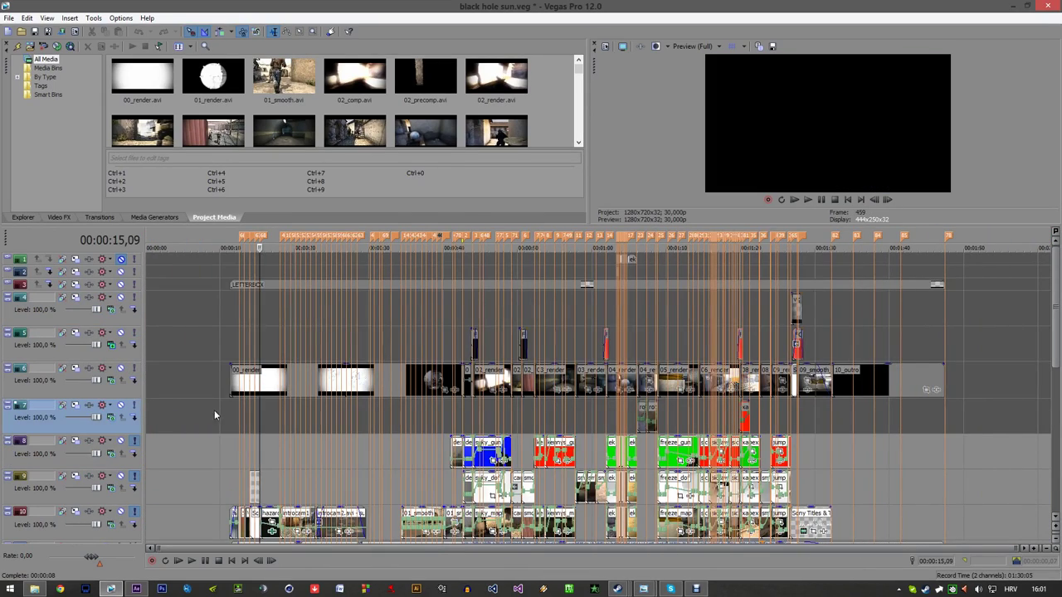
- Solo track 6 and scrub through its rendered clips to the start of 02_render
{"action": "left_click", "coordinate": [134, 370]}
{"action": "left_click", "coordinate": [336, 415]}
{"action": "left_click", "coordinate": [424, 420]}
{"action": "left_click", "coordinate": [473, 422]}
{"action": "scroll", "coordinate": [498, 425], "scroll_direction": "up", "scroll_amount": 4}
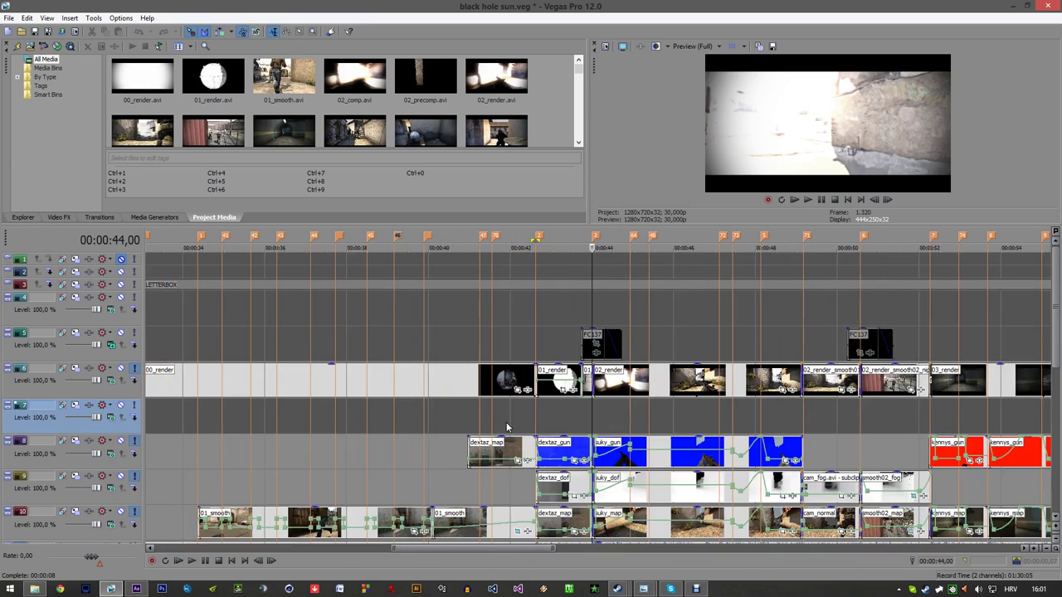
- Solo track 5, mark a time selection over its first FC137 clip and preview the overlay
{"action": "left_click", "coordinate": [134, 333]}
{"action": "scroll", "coordinate": [617, 348], "scroll_direction": "up", "scroll_amount": 4}
{"action": "left_click_drag", "start_coordinate": [526, 309], "coordinate": [771, 320]}
{"action": "left_click", "coordinate": [673, 316]}
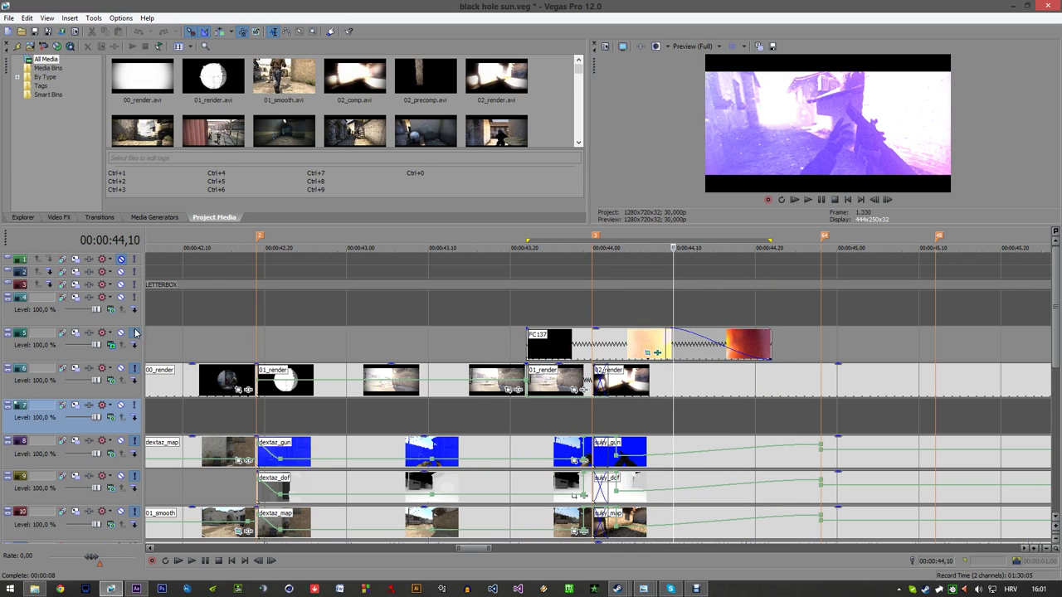
- Turn off solo on tracks 6, 8, 9 and 10, and play the FC137 overlay on track 5 by itself
{"action": "left_click", "coordinate": [135, 368]}
{"action": "left_click", "coordinate": [135, 441]}
{"action": "left_click", "coordinate": [134, 476]}
{"action": "left_click", "coordinate": [134, 511]}
{"action": "left_click_drag", "start_coordinate": [522, 297], "coordinate": [535, 298]}
{"action": "left_click", "coordinate": [556, 304]}
{"action": "left_click", "coordinate": [529, 308]}
{"action": "key", "text": "space"}
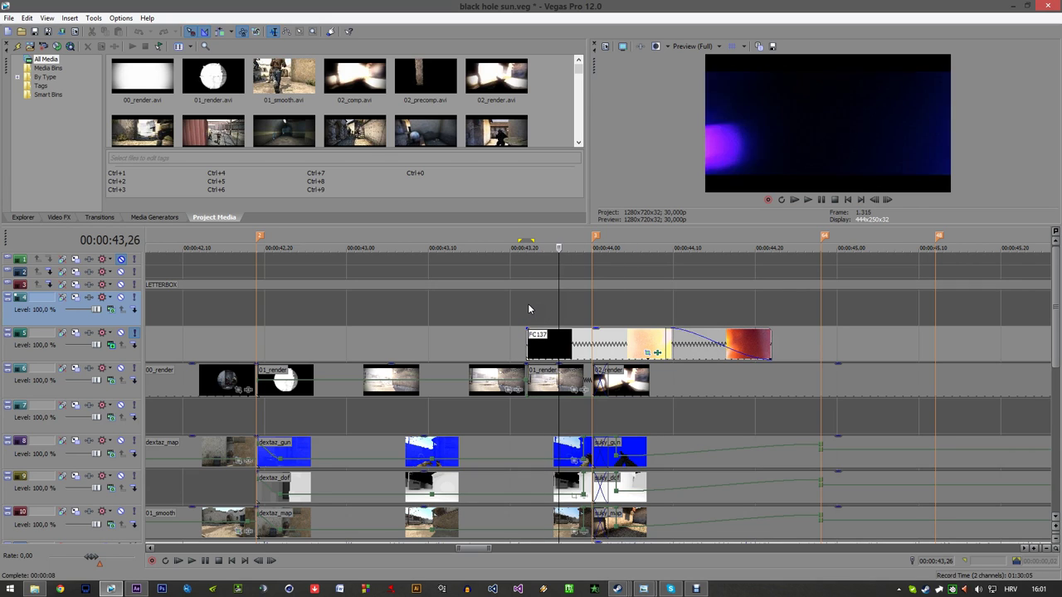
- Inspect the HSL Adjust effect settings on the FC137 clip
{"action": "left_click", "coordinate": [656, 353]}
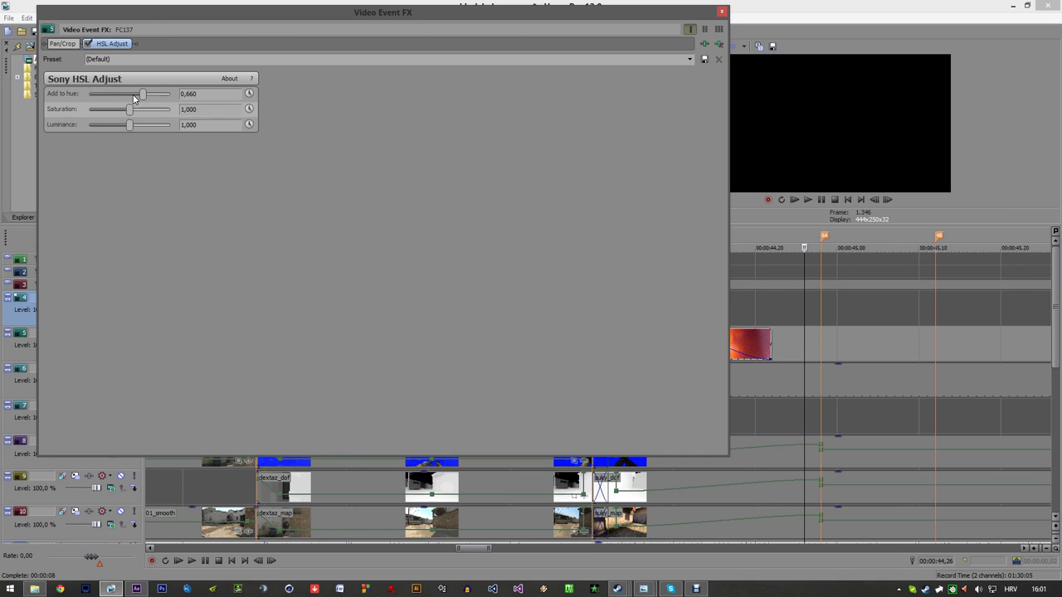
{"action": "left_click", "coordinate": [736, 375]}
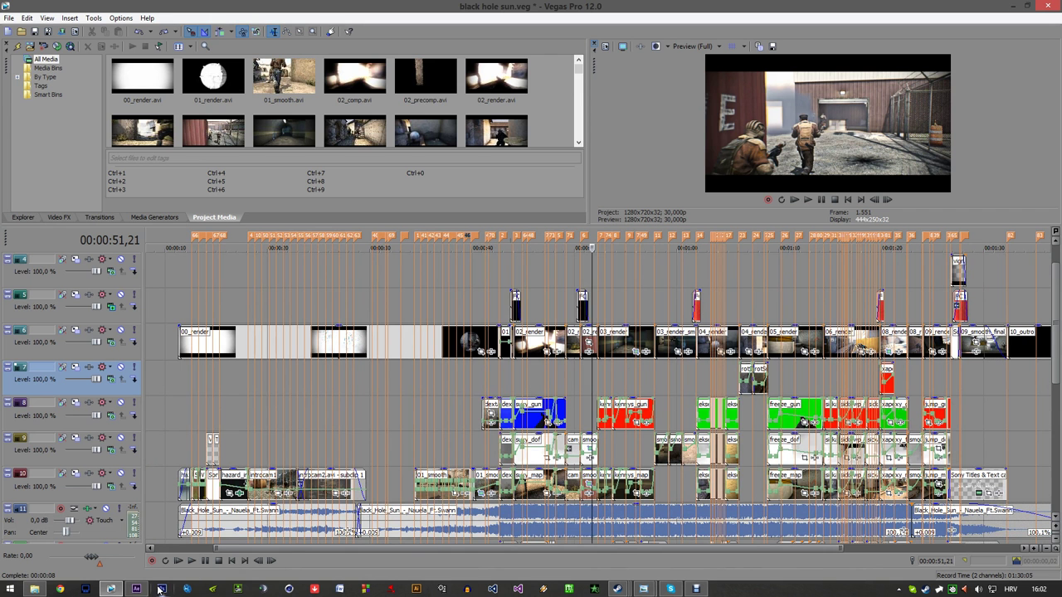
- Switch to the BHS_projectfile.aep project in After Effects and look through its open composition tabs
{"action": "left_click", "coordinate": [137, 589]}
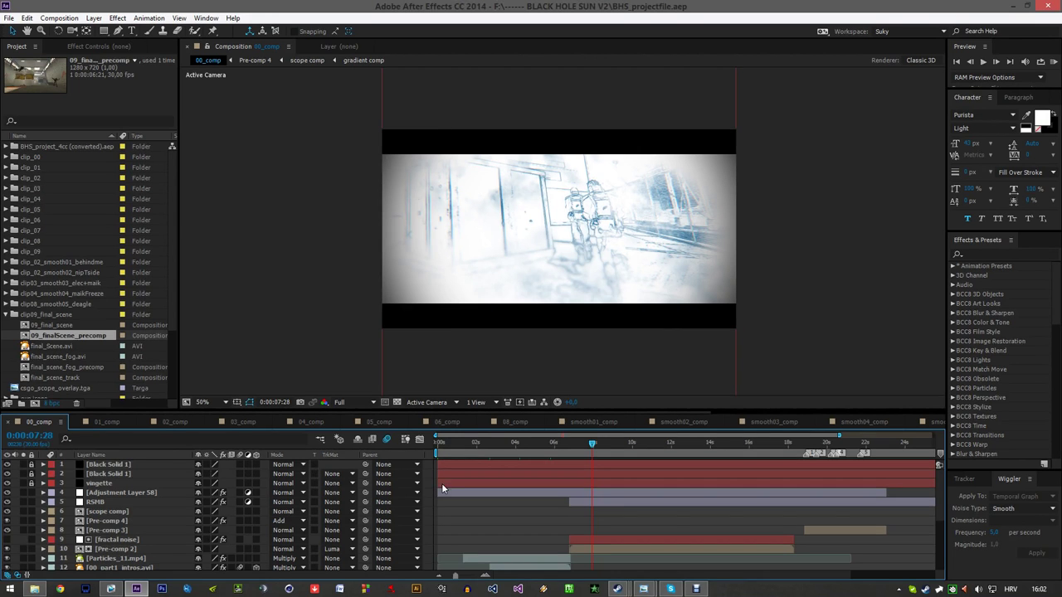
{"action": "scroll", "coordinate": [165, 410], "scroll_direction": "down", "scroll_amount": 5}
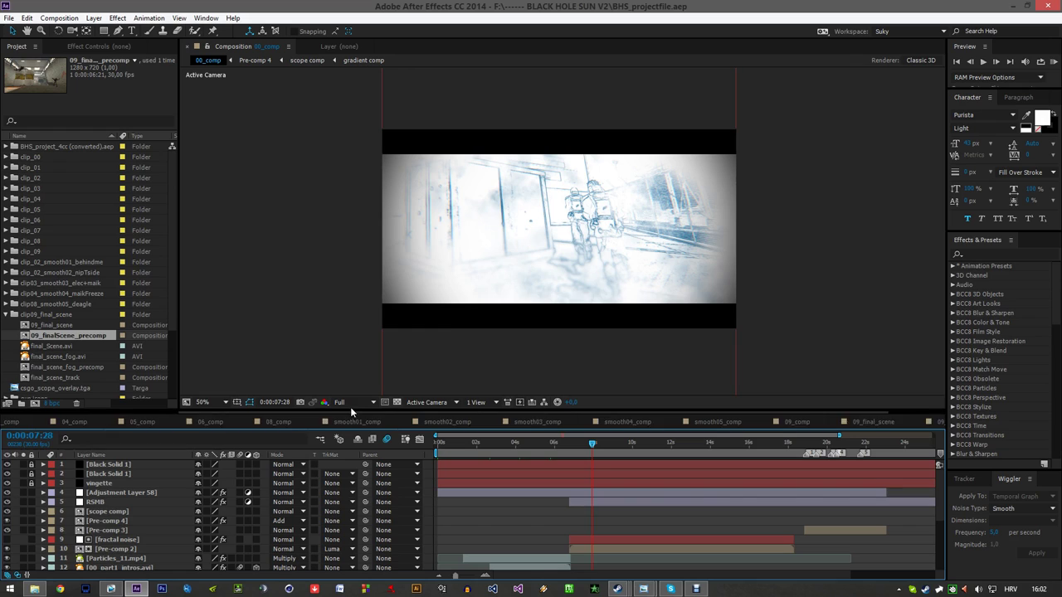
{"action": "scroll", "coordinate": [97, 406], "scroll_direction": "up", "scroll_amount": 5}
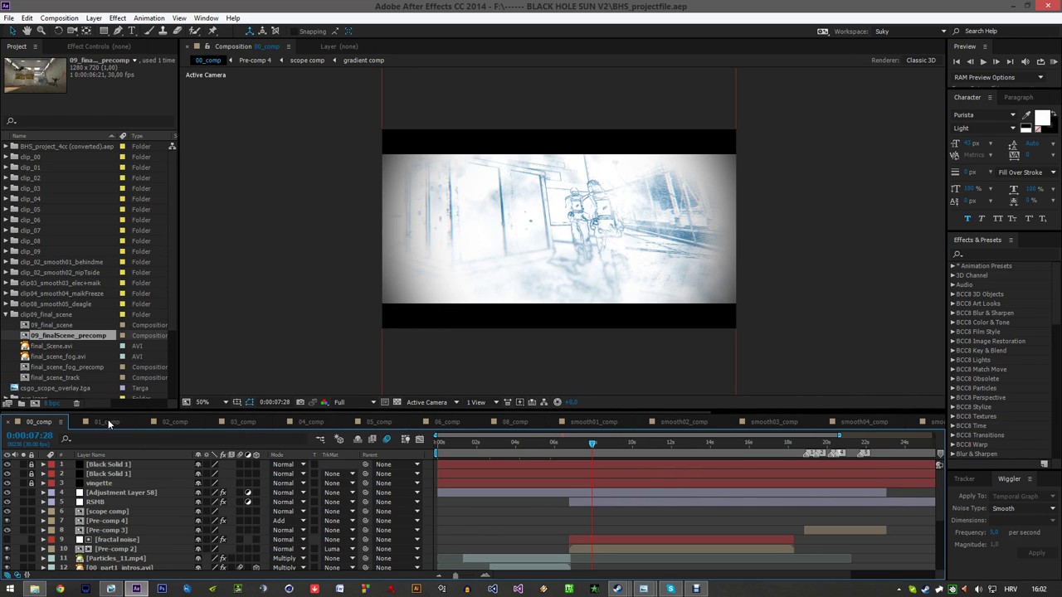
- Collapse the clip09_final_scene folder and select the clip_01 folder in the project's item list
{"action": "left_click", "coordinate": [5, 315]}
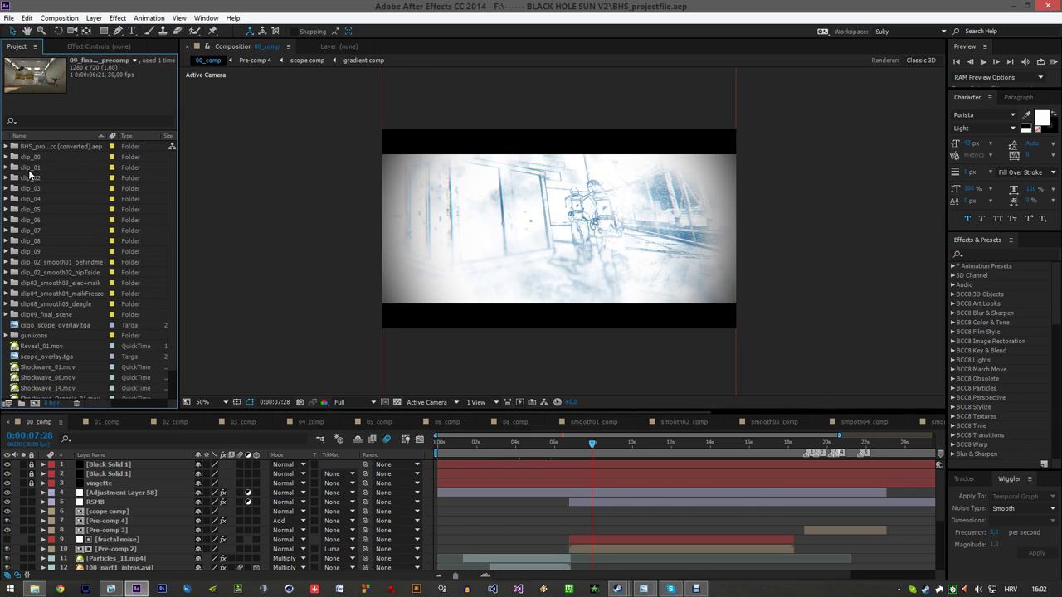
{"action": "left_click", "coordinate": [29, 168]}
{"action": "scroll", "coordinate": [43, 278], "scroll_direction": "down", "scroll_amount": 1}
{"action": "scroll", "coordinate": [59, 367], "scroll_direction": "up", "scroll_amount": 1}
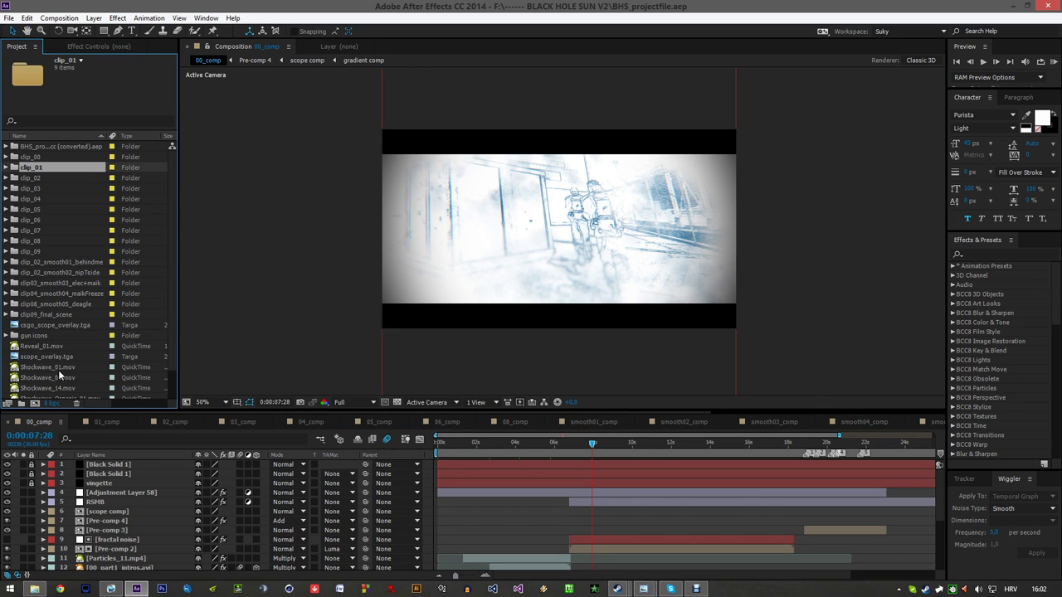
- Expand the BHS_project_4cc (converted).aep folder to view its contents, and collapse it again
{"action": "left_click", "coordinate": [7, 147]}
{"action": "left_click", "coordinate": [9, 147]}
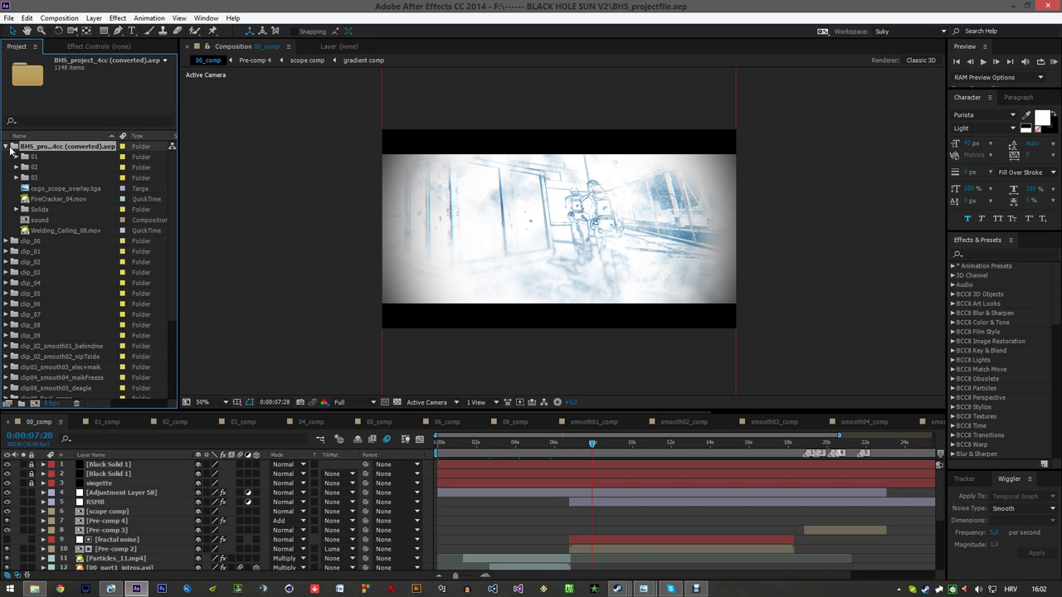
{"action": "left_click", "coordinate": [6, 147]}
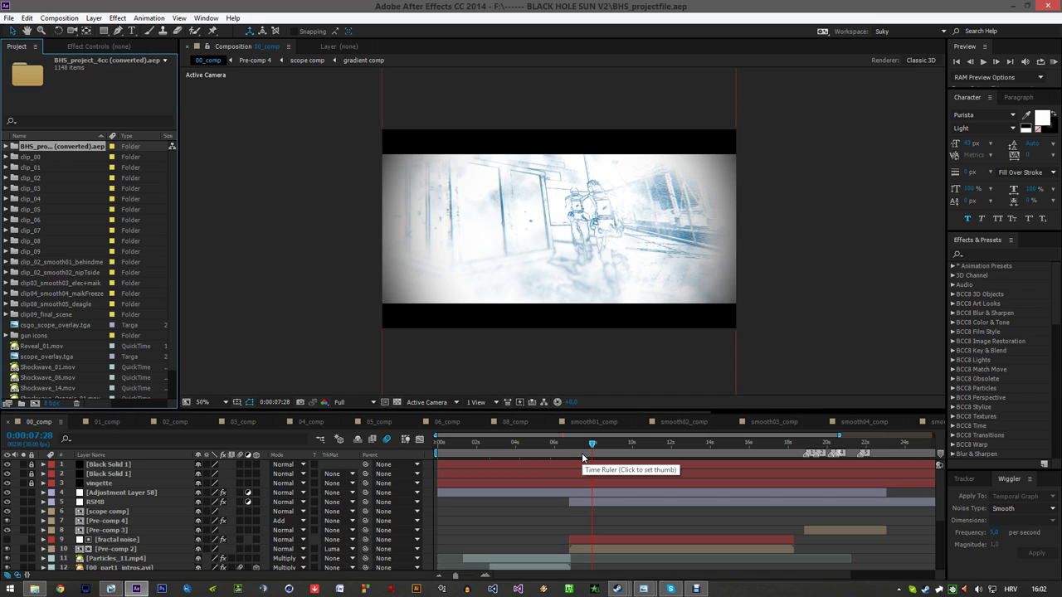
- Scrub through the intro logo sequence over the first five seconds of 00_comp
{"action": "left_click", "coordinate": [475, 443]}
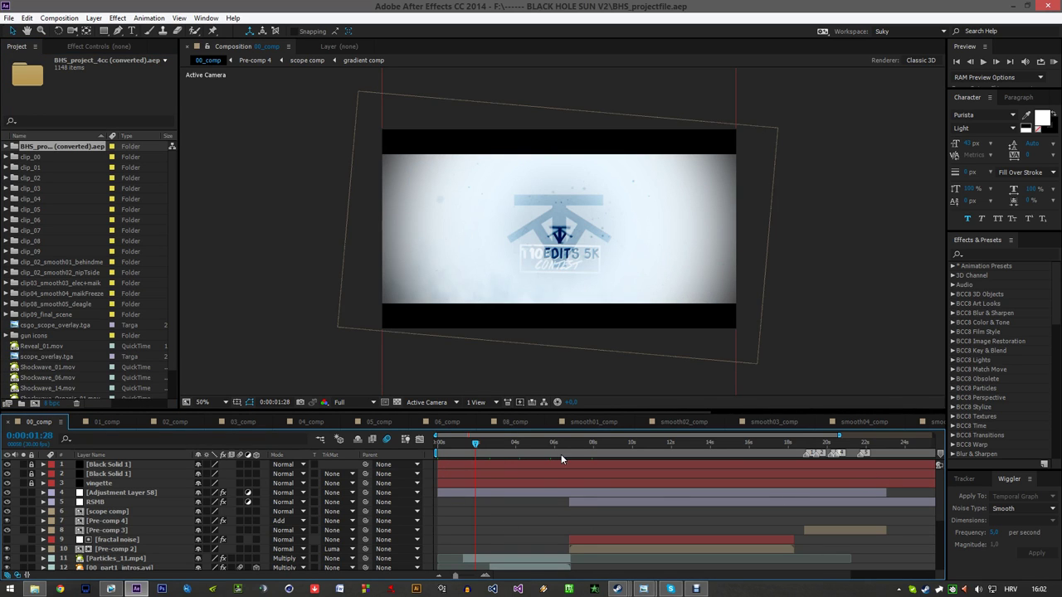
{"action": "key", "text": "minus"}
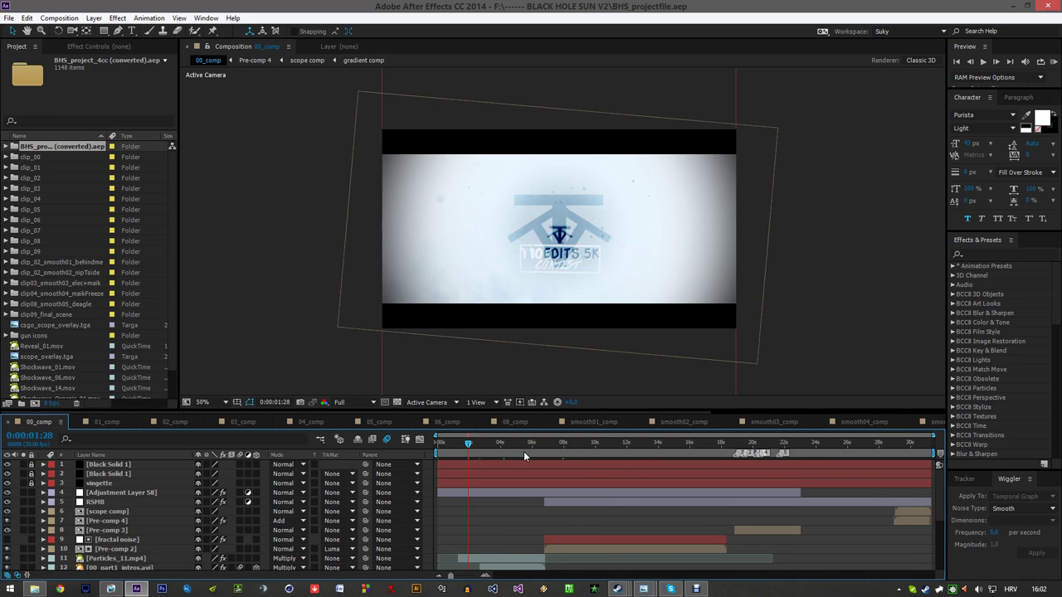
{"action": "left_click", "coordinate": [490, 444]}
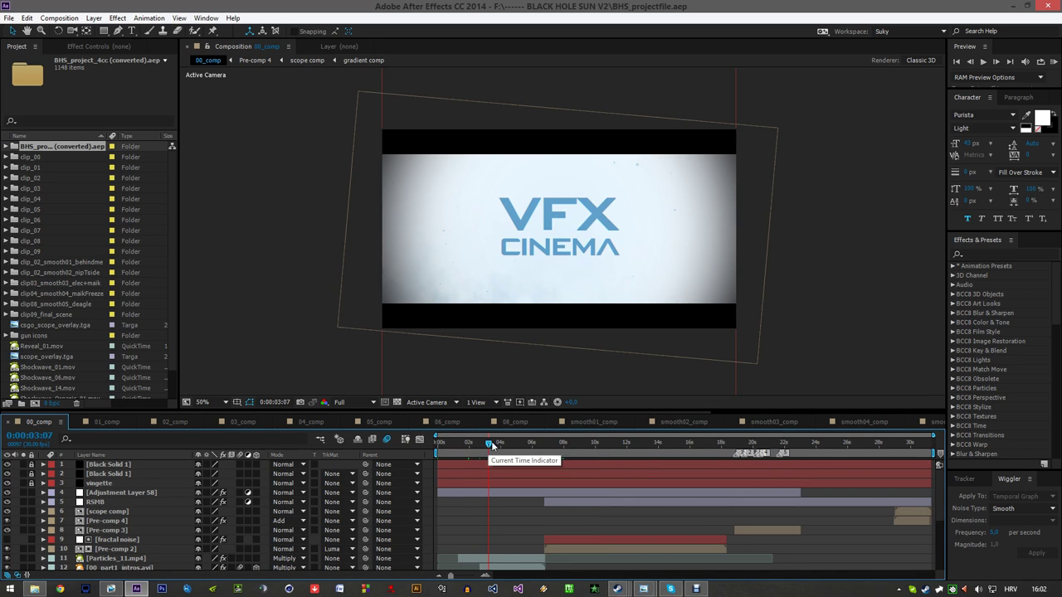
{"action": "left_click", "coordinate": [439, 443]}
{"action": "left_click_drag", "start_coordinate": [465, 452], "coordinate": [520, 439]}
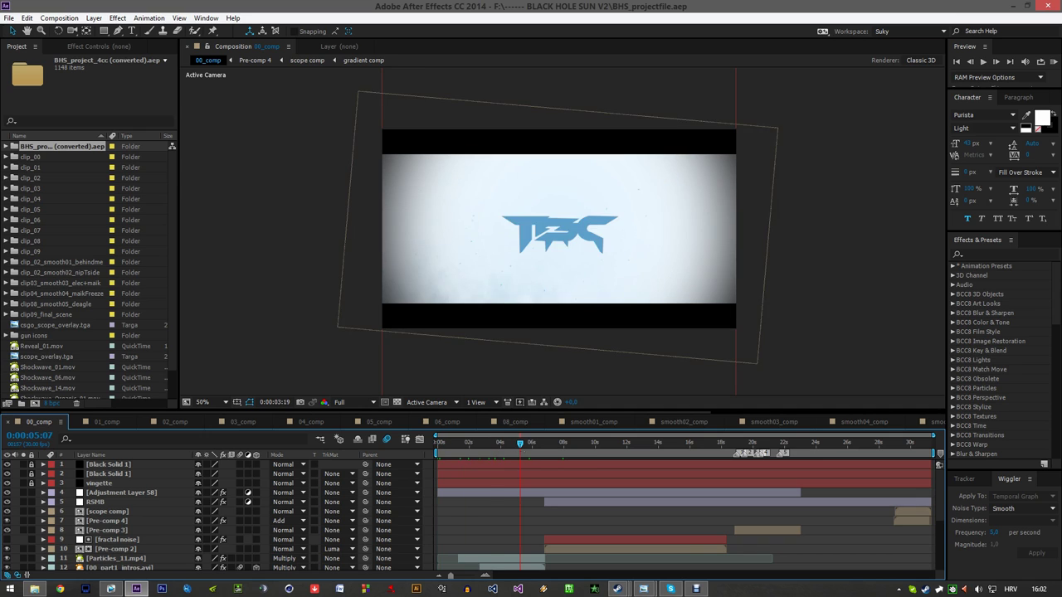
- Enlarge the Project and timeline panels in turn to review the full layer stack of 00_comp, and restore the layout
{"action": "scroll", "coordinate": [146, 514], "scroll_direction": "down", "scroll_amount": 4}
{"action": "key", "text": "grave"}
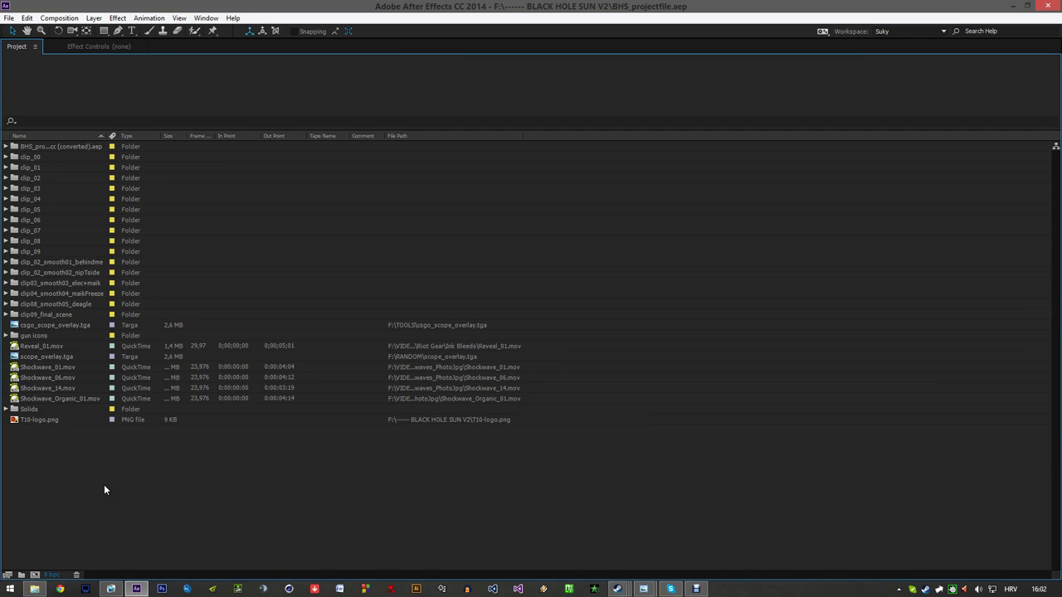
{"action": "key", "text": "grave"}
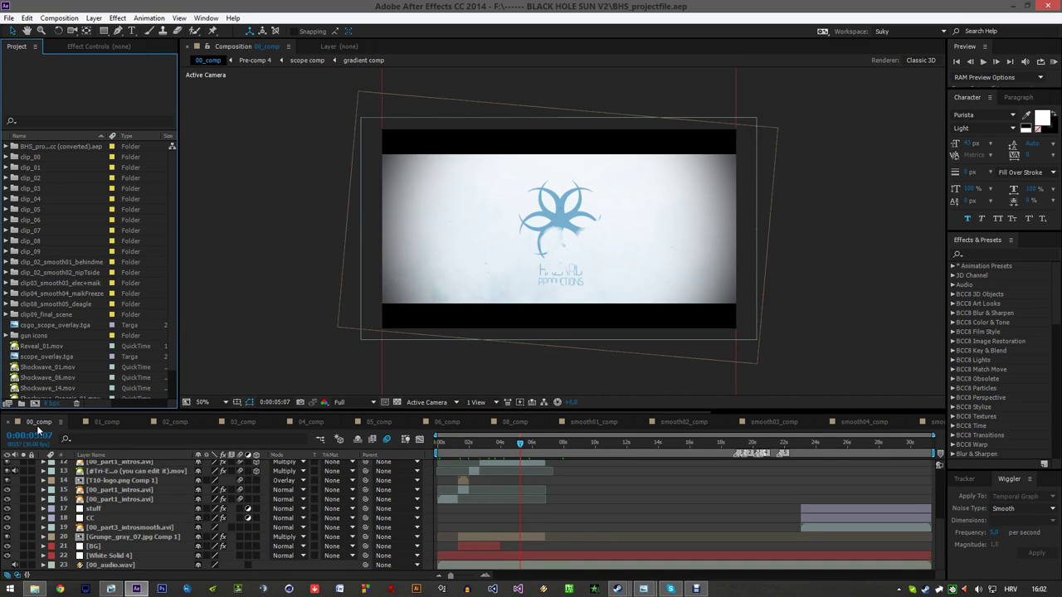
{"action": "key", "text": "grave"}
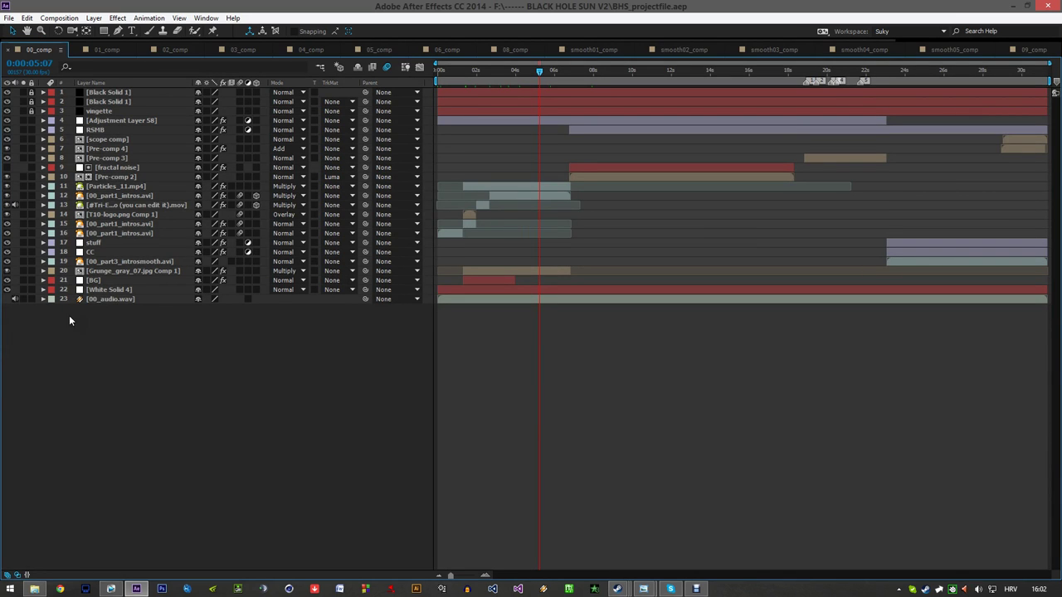
{"action": "left_click_drag", "start_coordinate": [111, 312], "coordinate": [50, 119]}
{"action": "left_click", "coordinate": [119, 335]}
{"action": "key", "text": "grave"}
- Select the White Solid 4 background layer in 00_comp and toggle its visibility to check it
{"action": "scroll", "coordinate": [124, 514], "scroll_direction": "down", "scroll_amount": 5}
{"action": "left_click", "coordinate": [120, 555]}
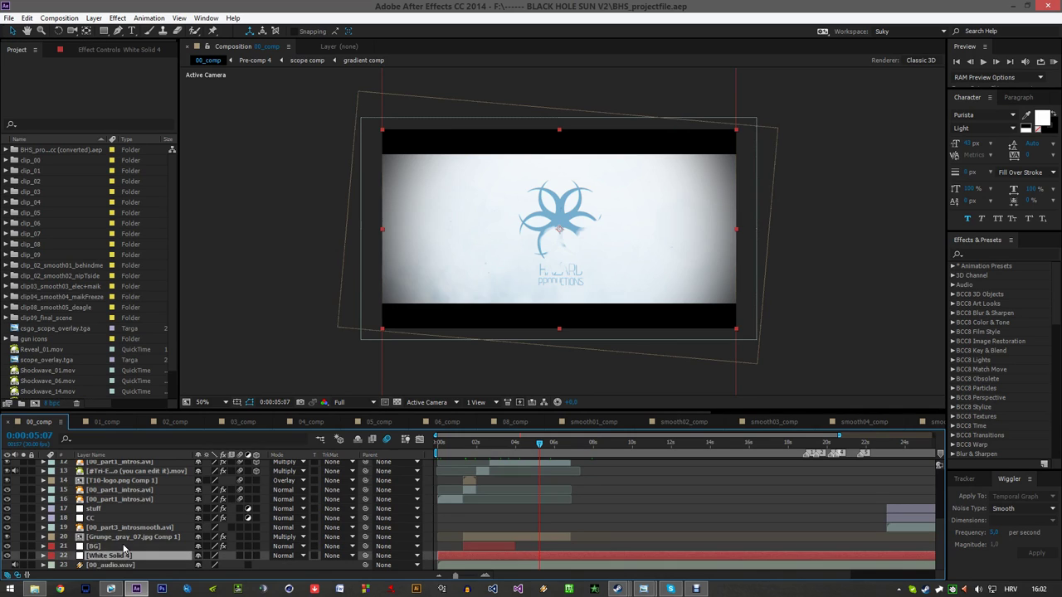
{"action": "left_click", "coordinate": [8, 555]}
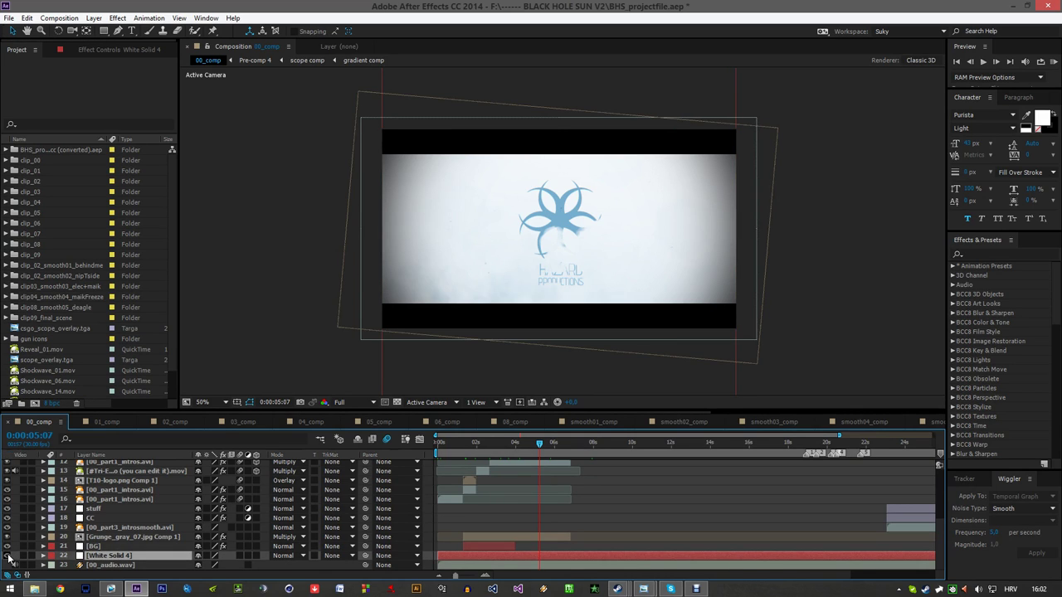
- Select the CC layer and preview the 00_part3_introsmooth footage near the end of 00_comp at several times
{"action": "left_click", "coordinate": [79, 518]}
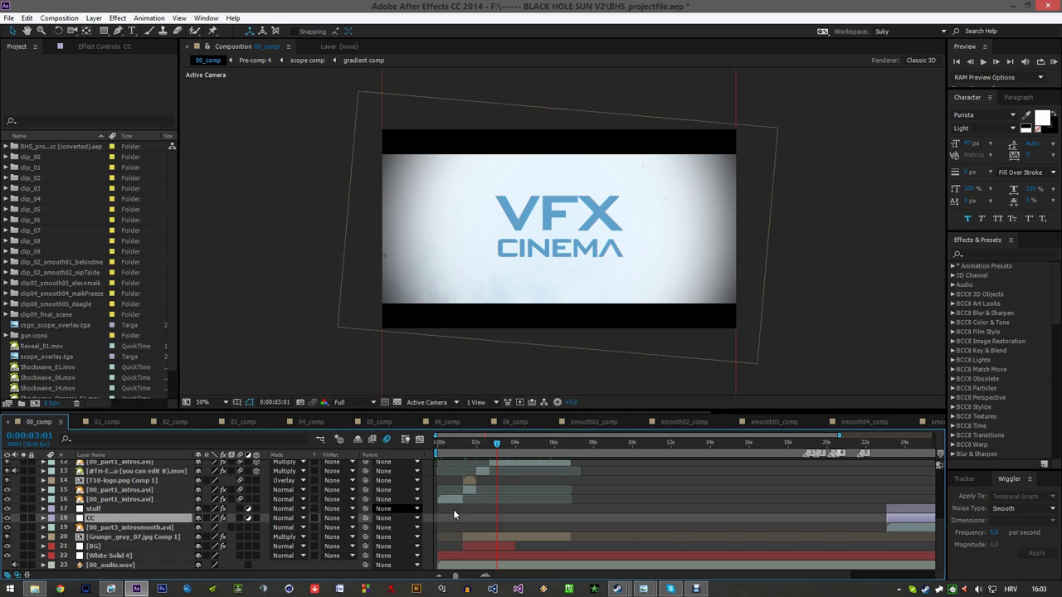
{"action": "left_click", "coordinate": [907, 444]}
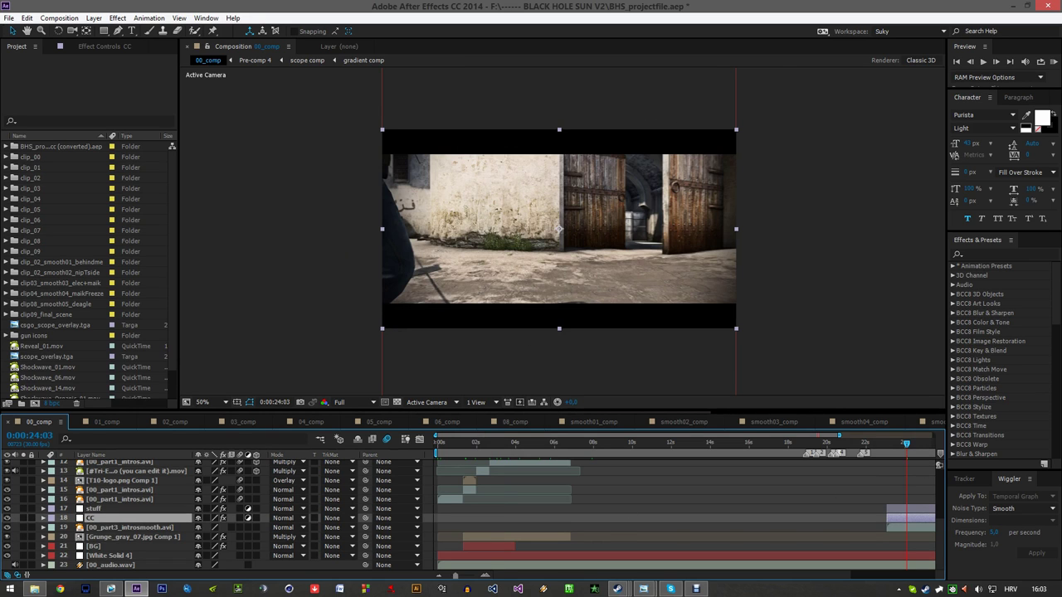
{"action": "key", "text": "minus"}
{"action": "left_click", "coordinate": [893, 442]}
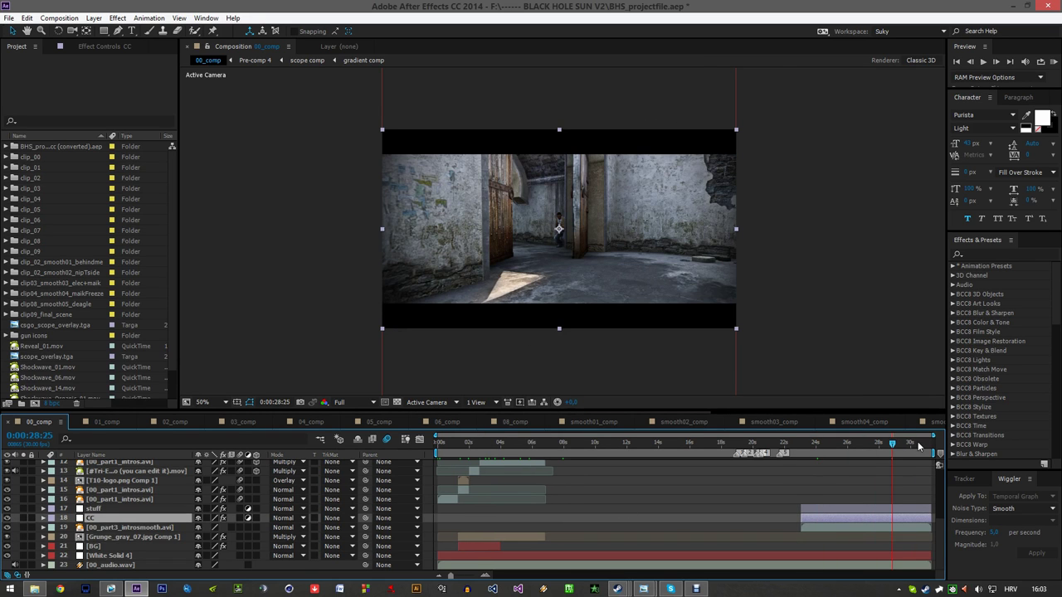
{"action": "left_click", "coordinate": [917, 443]}
{"action": "left_click", "coordinate": [801, 445]}
{"action": "left_click", "coordinate": [843, 447]}
{"action": "left_click", "coordinate": [868, 446]}
{"action": "left_click", "coordinate": [895, 445]}
{"action": "left_click", "coordinate": [765, 444]}
- Inspect the Looks effect on Adjustment Layer 58 and preview the comp at 0:00:08:13
{"action": "left_click", "coordinate": [468, 444]}
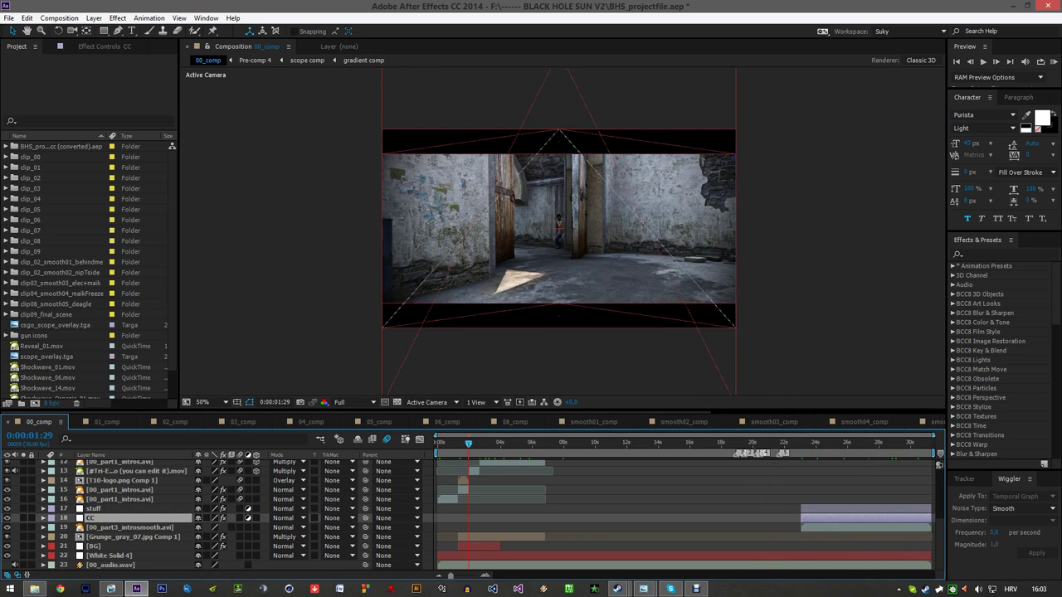
{"action": "scroll", "coordinate": [497, 504], "scroll_direction": "up", "scroll_amount": 4}
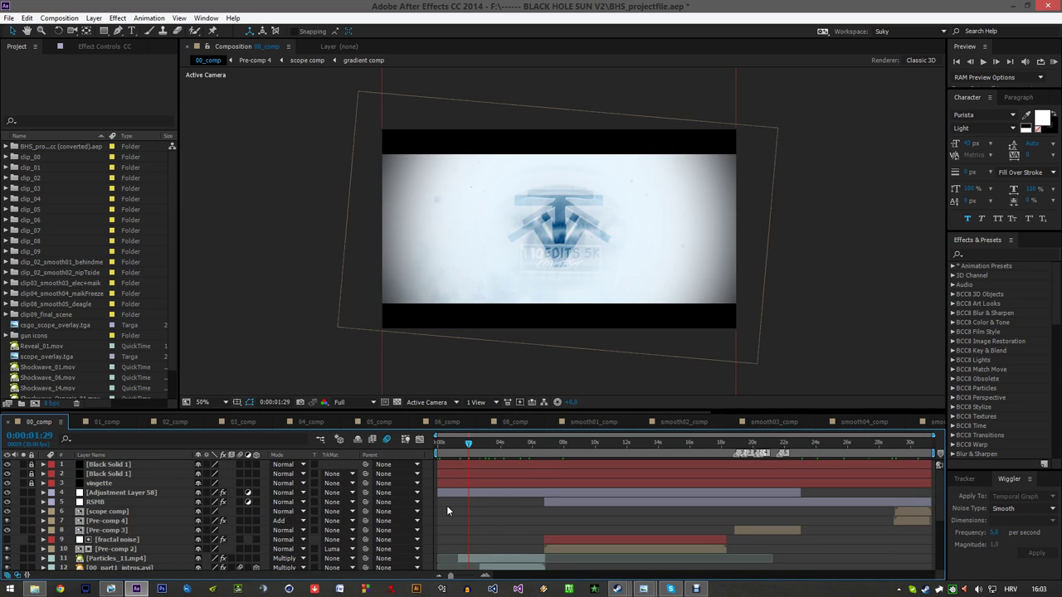
{"action": "left_click", "coordinate": [113, 503]}
{"action": "left_click", "coordinate": [121, 493]}
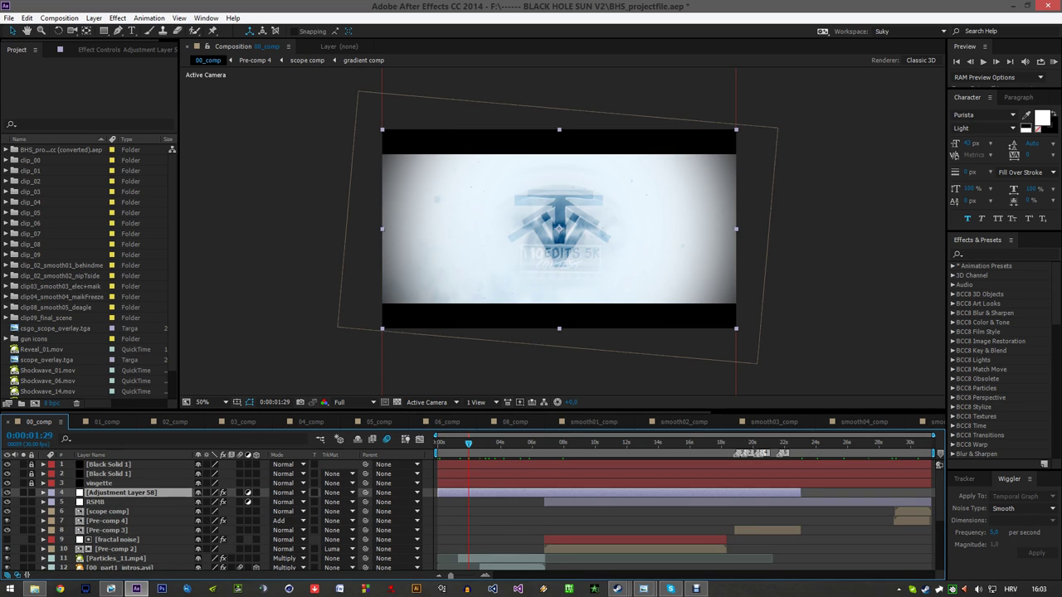
{"action": "left_click", "coordinate": [84, 50]}
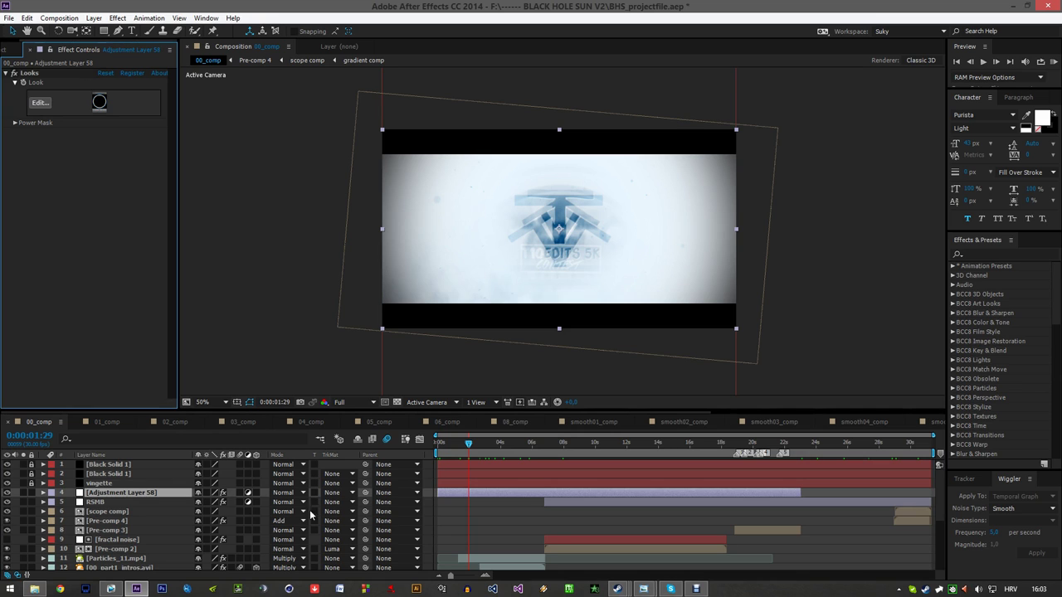
{"action": "left_click", "coordinate": [570, 439]}
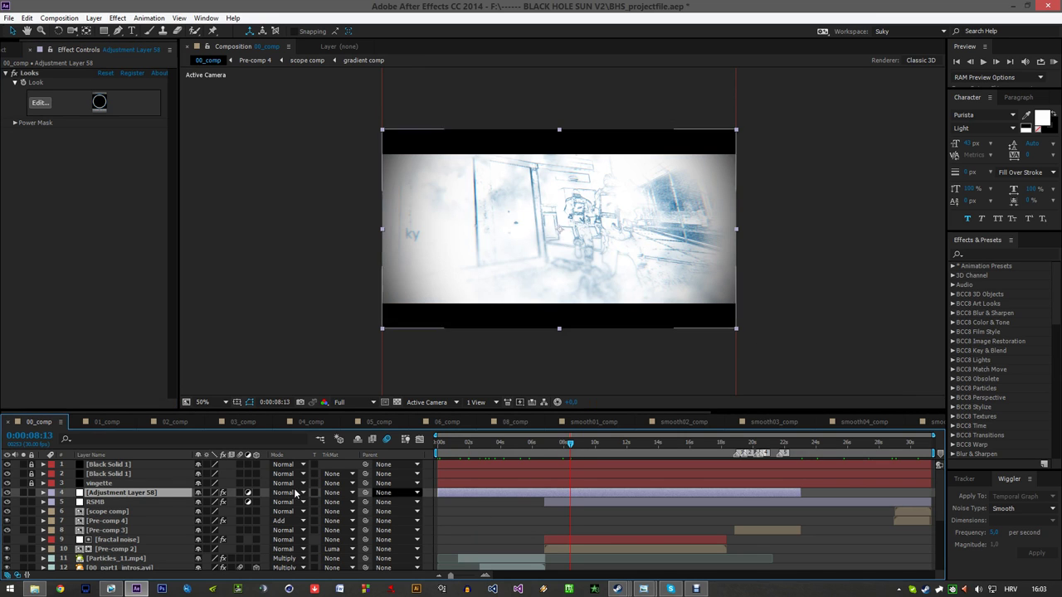
- Select the scope comp layer and preview the T10 logo and clock intros at 0:00:01:14 and 0:00:02:05
{"action": "left_click", "coordinate": [107, 511]}
{"action": "scroll", "coordinate": [293, 514], "scroll_direction": "down", "scroll_amount": 4}
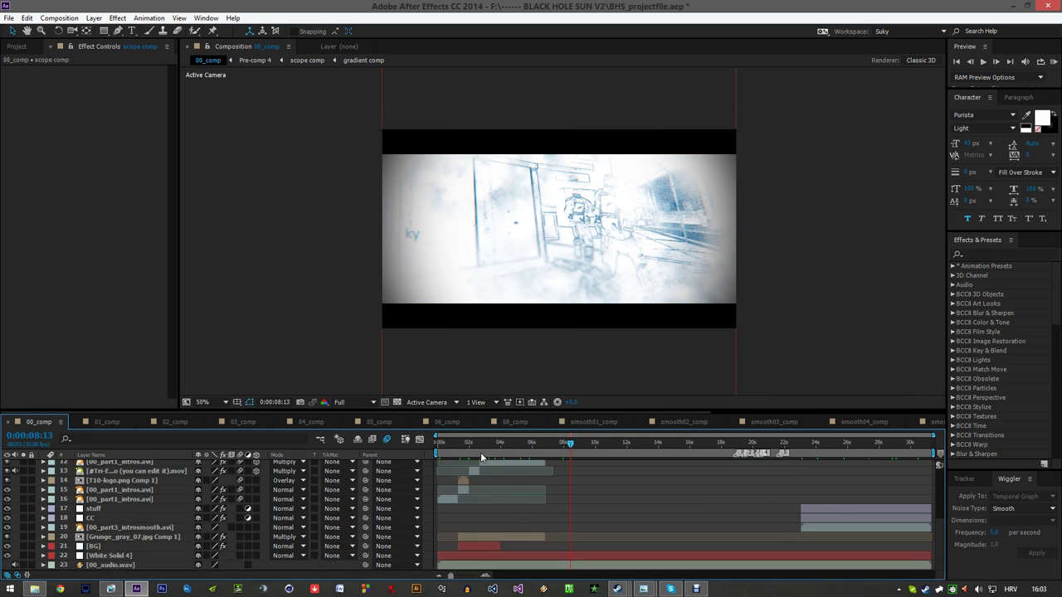
{"action": "left_click", "coordinate": [460, 441]}
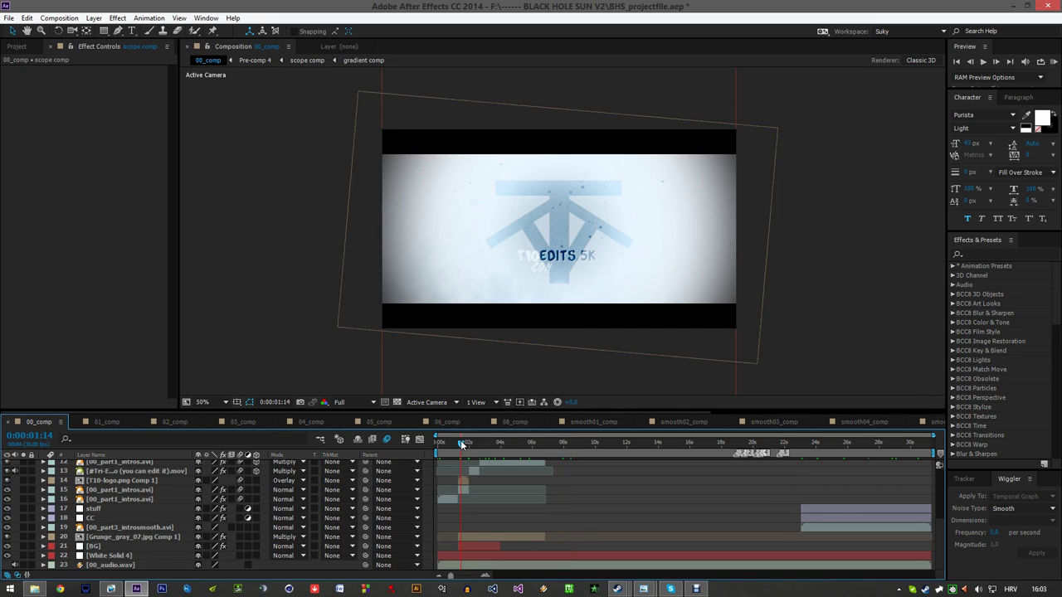
{"action": "left_click_drag", "start_coordinate": [468, 441], "coordinate": [471, 442]}
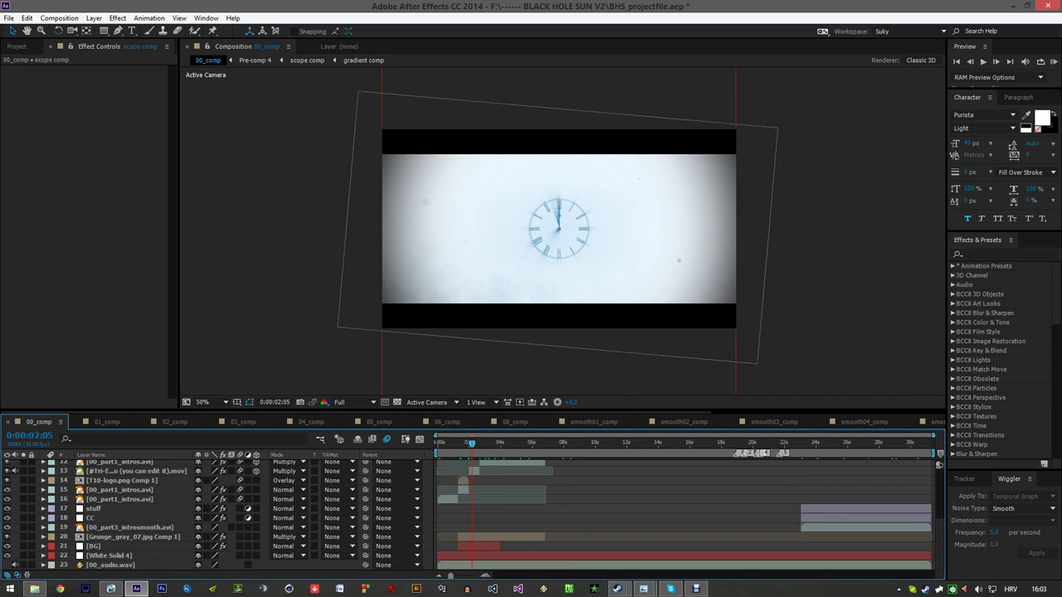
- Inspect the Invert and Tint effects and the keyframes of the Tri-Editing intro layer
{"action": "scroll", "coordinate": [476, 481], "scroll_direction": "up", "scroll_amount": 3}
{"action": "left_click", "coordinate": [147, 500]}
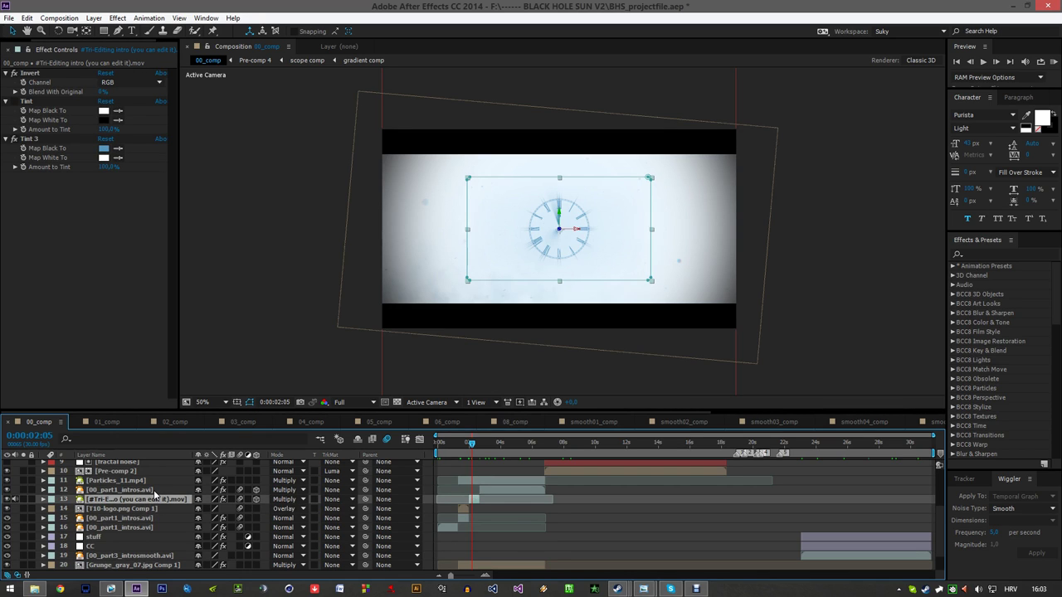
{"action": "key", "text": "u"}
{"action": "key", "text": "u"}
- Step frame by frame through the logo transition at about 0:00:03:10 in 00_comp
{"action": "left_click_drag", "start_coordinate": [473, 443], "coordinate": [487, 450]}
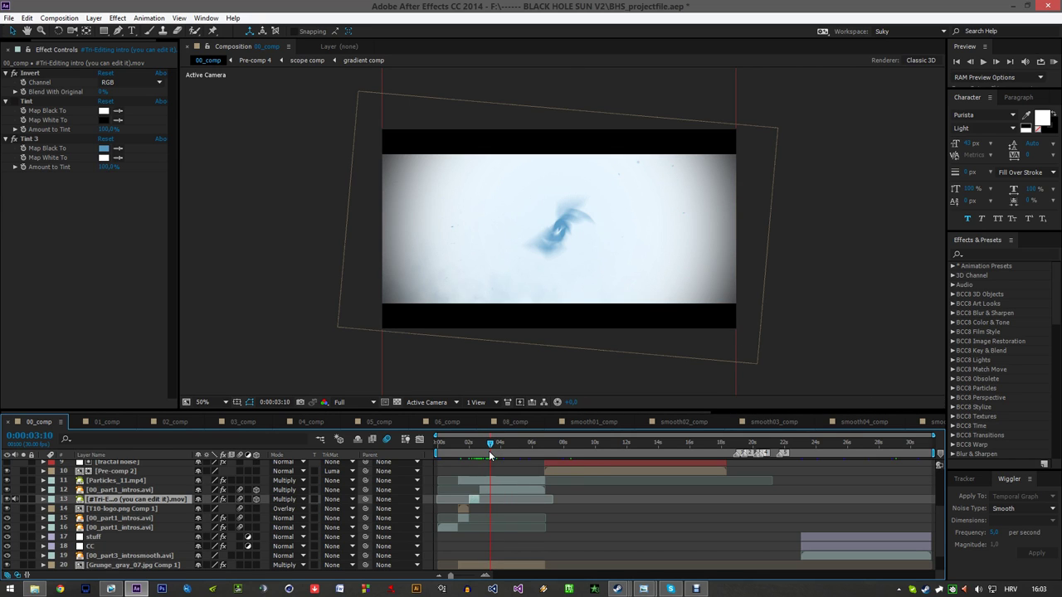
{"action": "key", "text": "Page_Up"}
{"action": "key", "text": "Page_Up"}
{"action": "key", "text": "Page_Down"}
{"action": "key", "text": "Page_Down"}
{"action": "key", "text": "Page_Down"}
{"action": "key", "text": "Page_Down"}
{"action": "key", "text": "Page_Down"}
{"action": "key", "text": "Page_Down"}
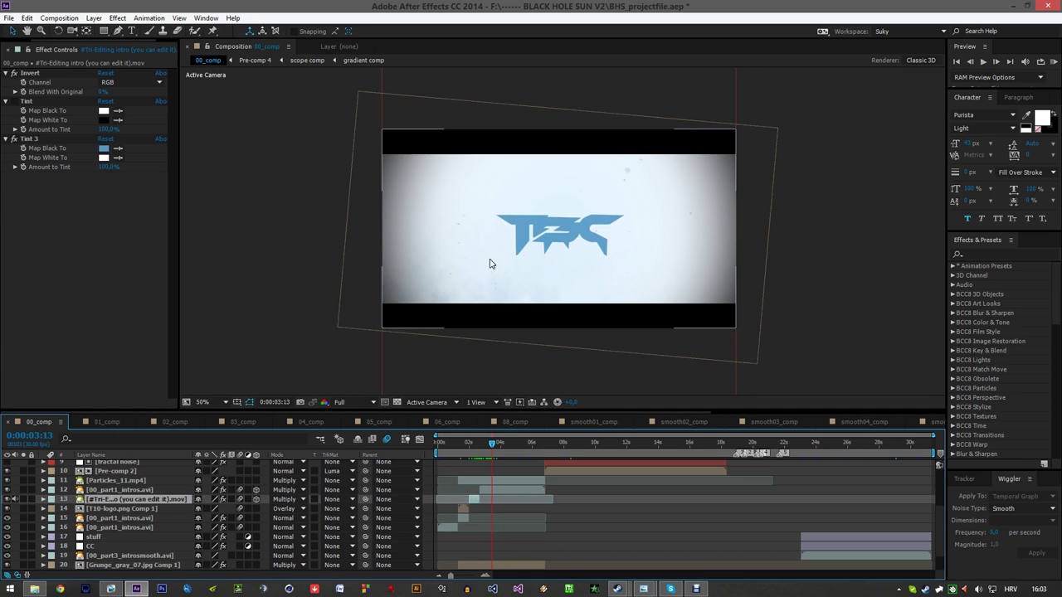
{"action": "key", "text": "Page_Down"}
{"action": "key", "text": "Page_Up"}
{"action": "key", "text": "Page_Up"}
{"action": "key", "text": "Page_Up"}
{"action": "key", "text": "Page_Up"}
{"action": "key", "text": "Page_Down"}
{"action": "key", "text": "Page_Down"}
- Preview the Hazard Productions logo at 0:00:04:27 and toggle solo on the Particles_11.mp4 layer
{"action": "left_click", "coordinate": [514, 448]}
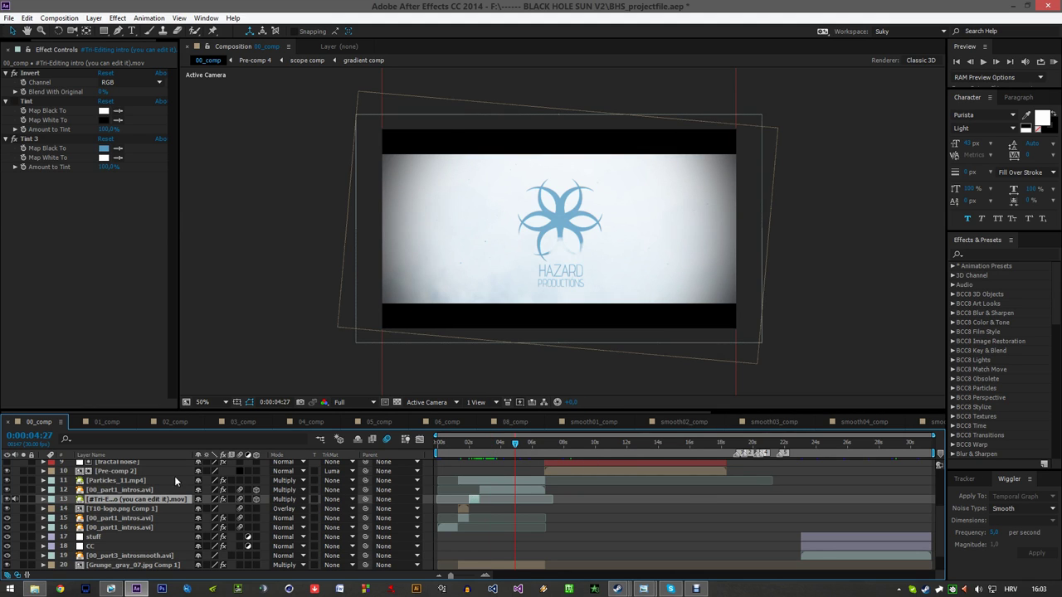
{"action": "left_click", "coordinate": [137, 481]}
{"action": "left_click", "coordinate": [23, 480]}
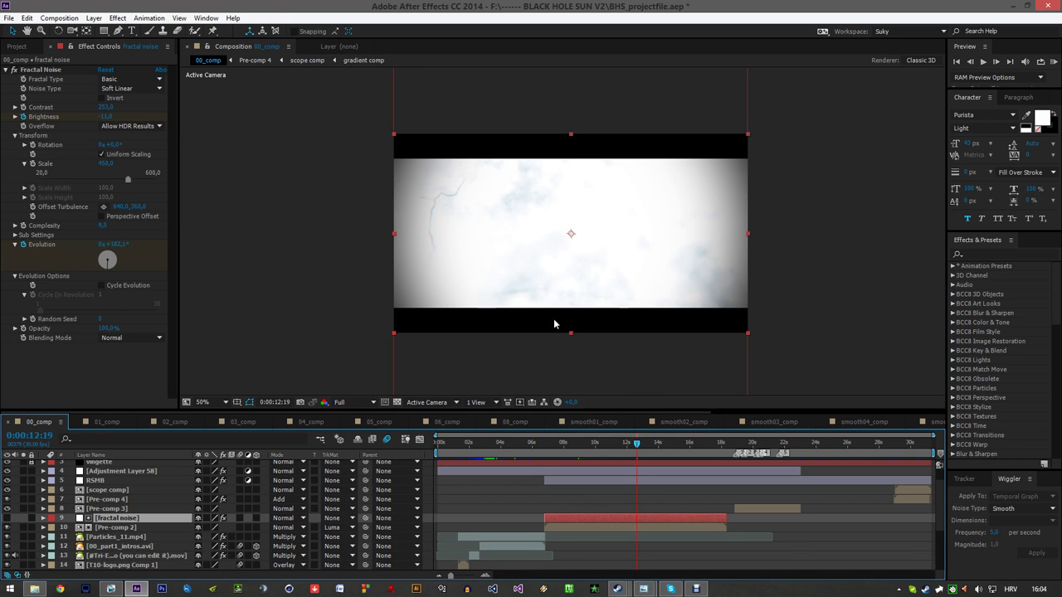
- Open Pre-comp 2 from 00_comp to view its layers, and close its tab
{"action": "double_click", "coordinate": [113, 526]}
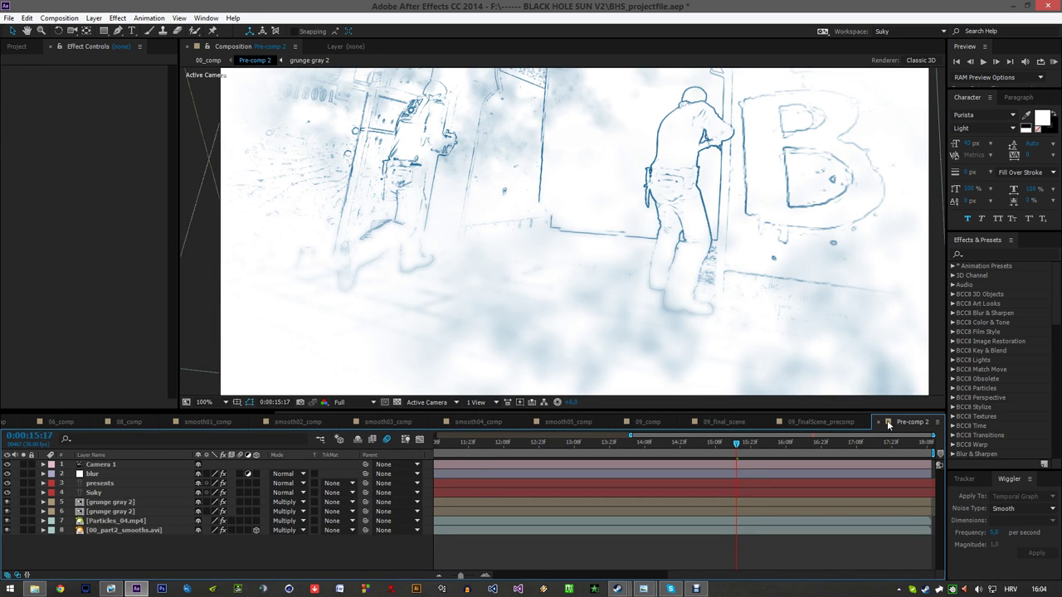
{"action": "left_click", "coordinate": [878, 421]}
{"action": "left_click", "coordinate": [879, 421]}
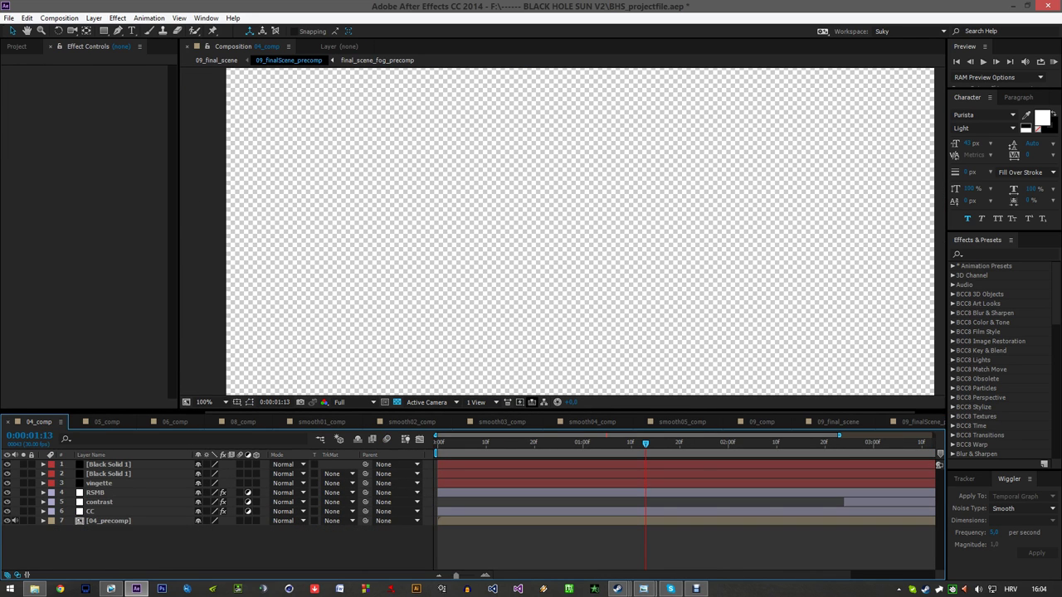
- Move the smooth04_comp tab ahead of smooth01_comp and return to 00_comp
{"action": "left_click_drag", "start_coordinate": [592, 422], "coordinate": [322, 421]}
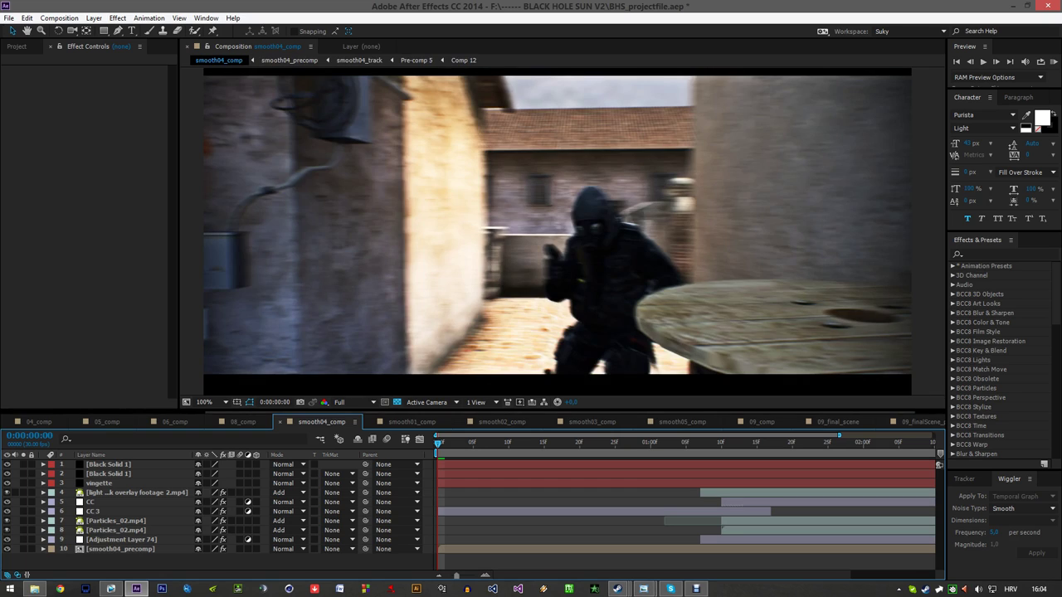
{"action": "scroll", "coordinate": [43, 416], "scroll_direction": "up", "scroll_amount": 3}
{"action": "left_click", "coordinate": [36, 423]}
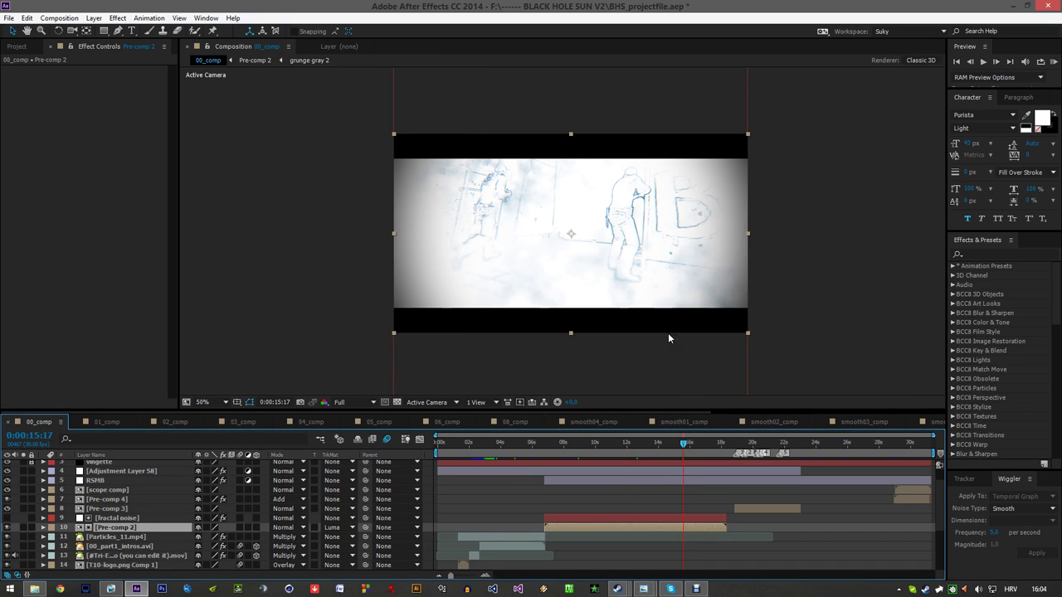
- Preview the Pre-comp 2 sketch-style section of 00_comp from 0:00:09:03 onward
{"action": "left_click", "coordinate": [581, 443]}
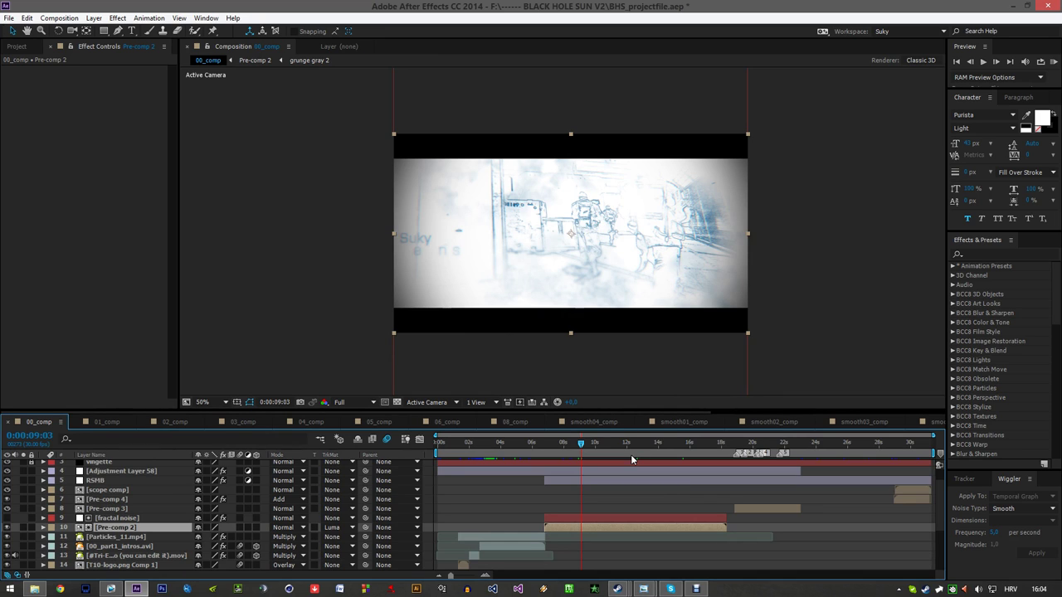
{"action": "left_click", "coordinate": [626, 444]}
{"action": "left_click", "coordinate": [646, 443]}
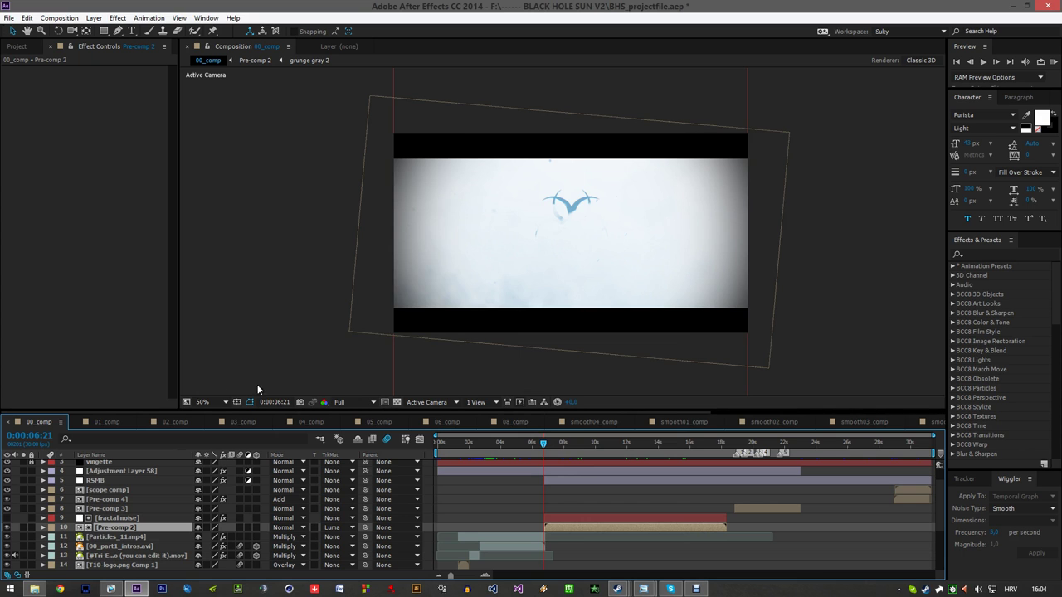
- Switch to the black hole sun.veg project in Vegas Pro and preview the 00_render intro at 00:00:28,13
{"action": "left_click", "coordinate": [111, 589]}
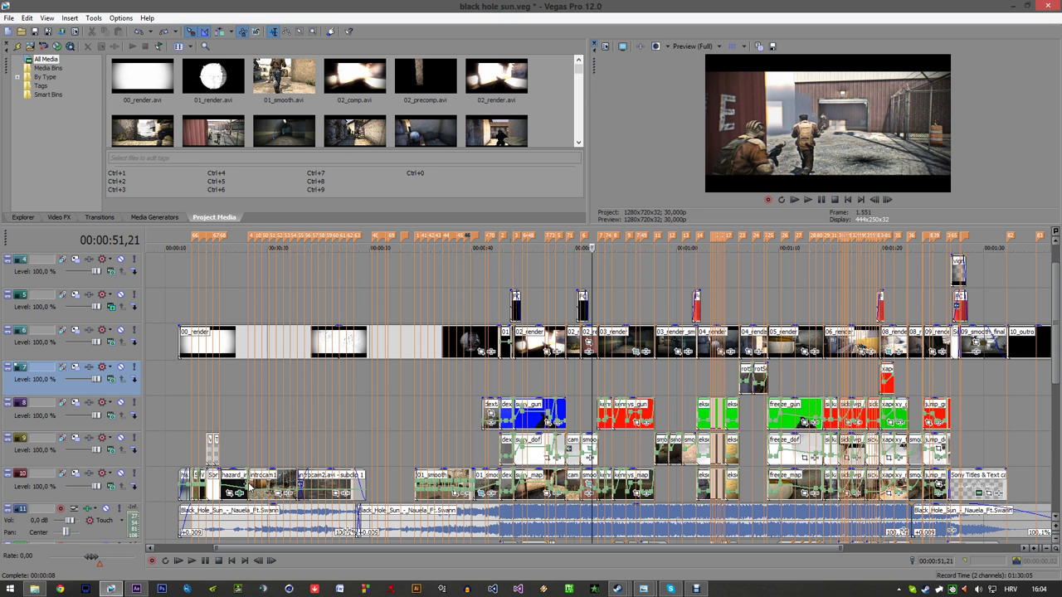
{"action": "left_click", "coordinate": [367, 404]}
{"action": "left_click", "coordinate": [330, 410]}
{"action": "left_click", "coordinate": [355, 409]}
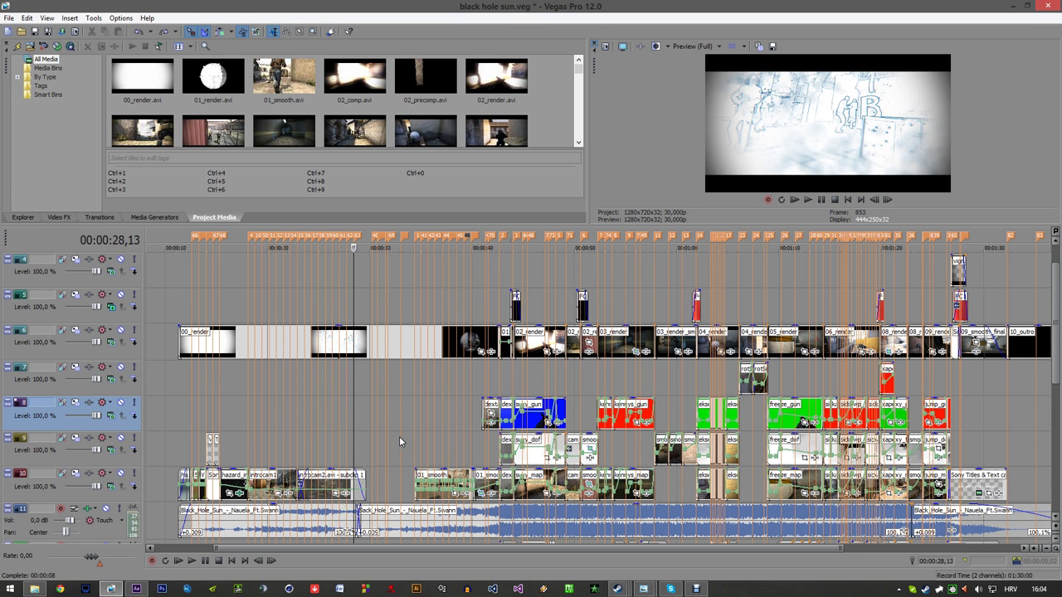
- Preview the end of the sketch section of 00_render from 00:00:28,13 and pause at 00:00:29,24
{"action": "scroll", "coordinate": [399, 436], "scroll_direction": "up", "scroll_amount": 3}
{"action": "scroll", "coordinate": [575, 473], "scroll_direction": "up", "scroll_amount": 3}
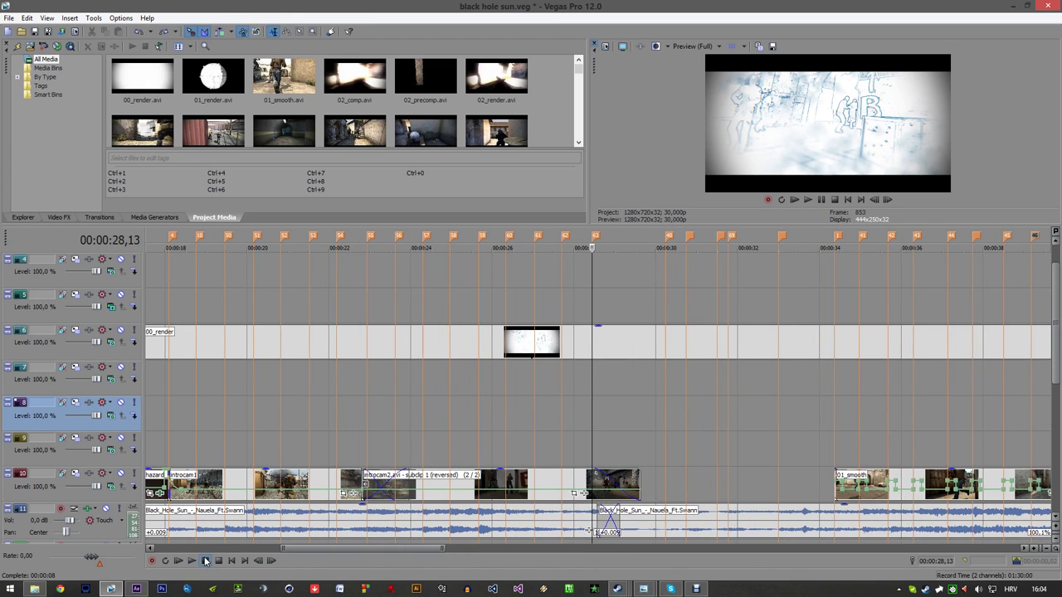
{"action": "left_click", "coordinate": [193, 561]}
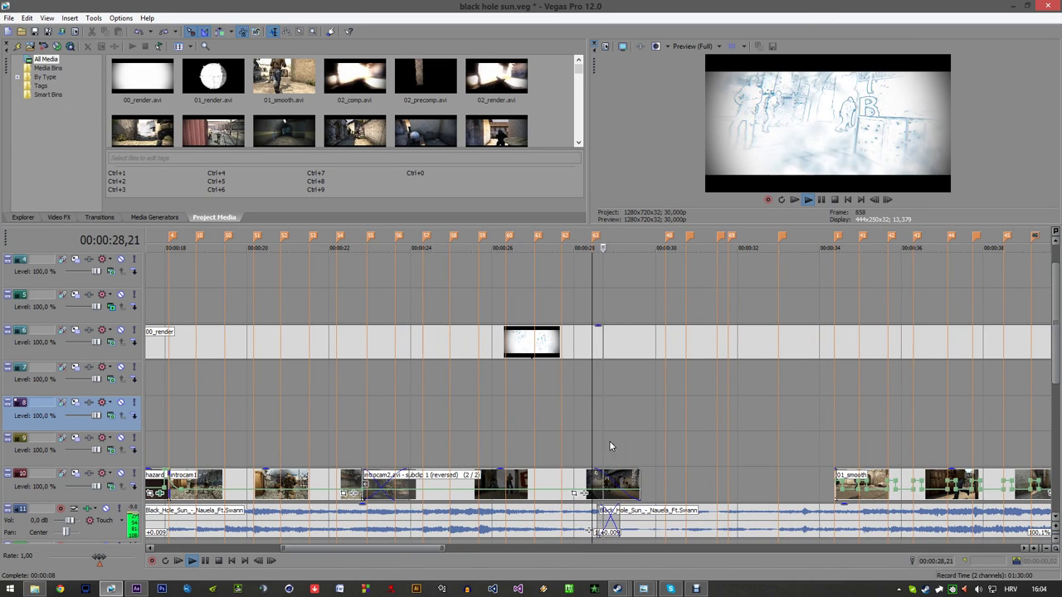
{"action": "left_click", "coordinate": [205, 560]}
{"action": "scroll", "coordinate": [563, 466], "scroll_direction": "down", "scroll_amount": 4}
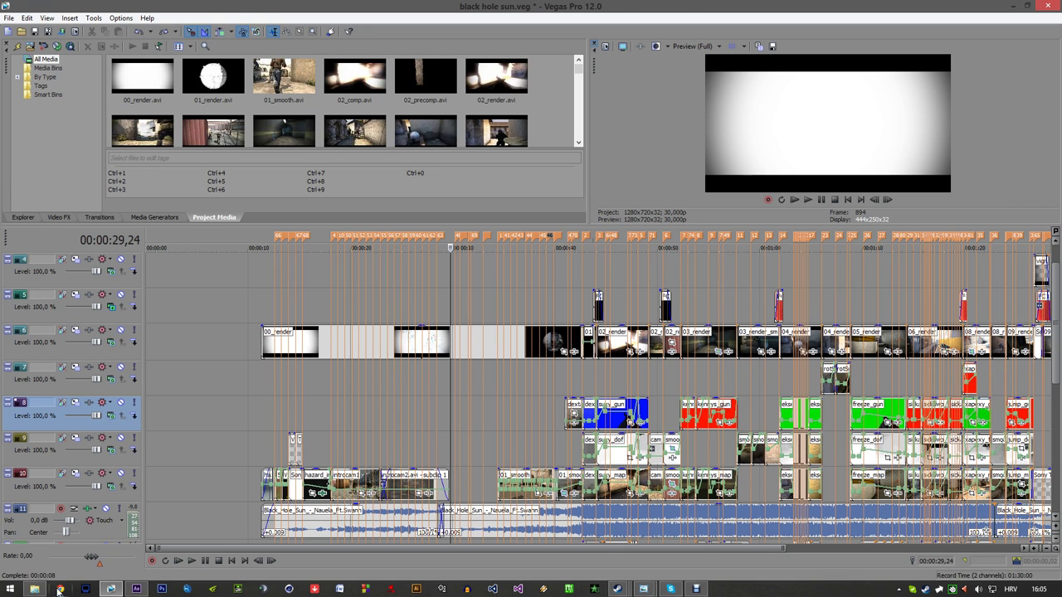
- Switch to BHS_projectfile.aep in After Effects and preview 01_comp, stopping at 0:00:00:27
{"action": "left_click", "coordinate": [136, 589]}
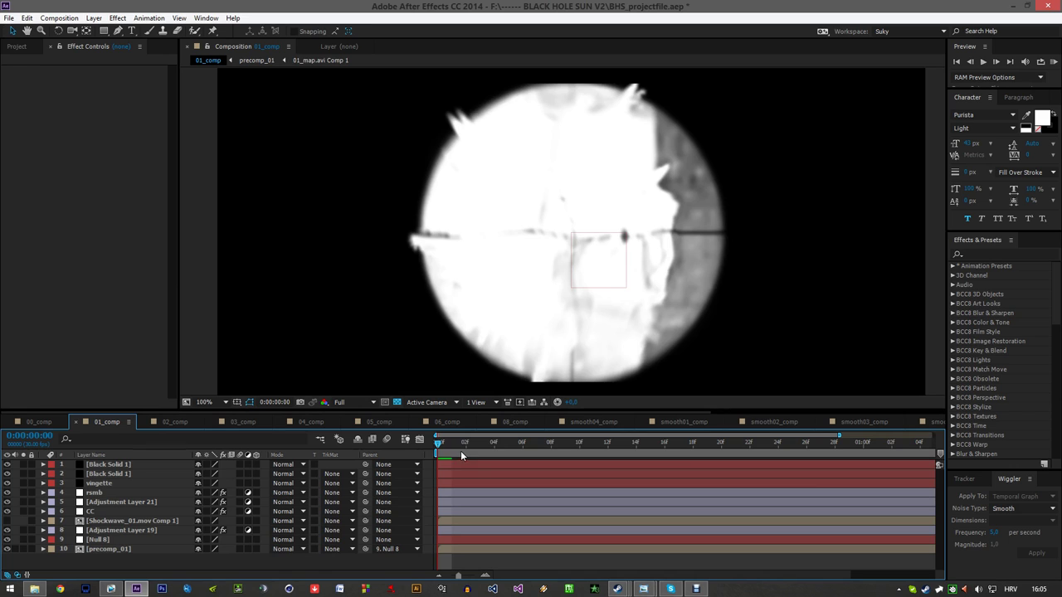
{"action": "key", "text": "space"}
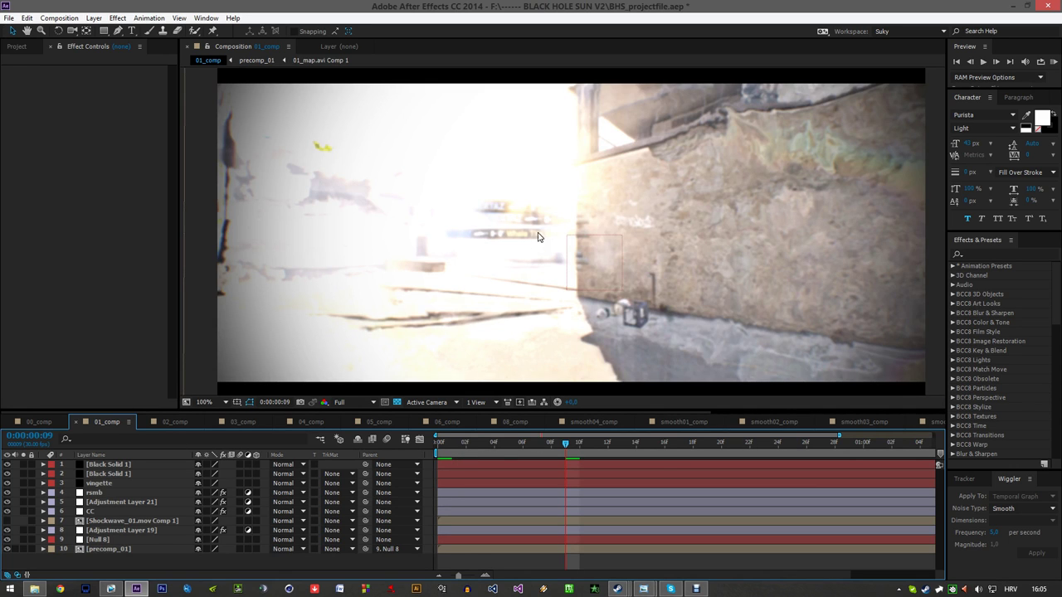
{"action": "left_click", "coordinate": [820, 442]}
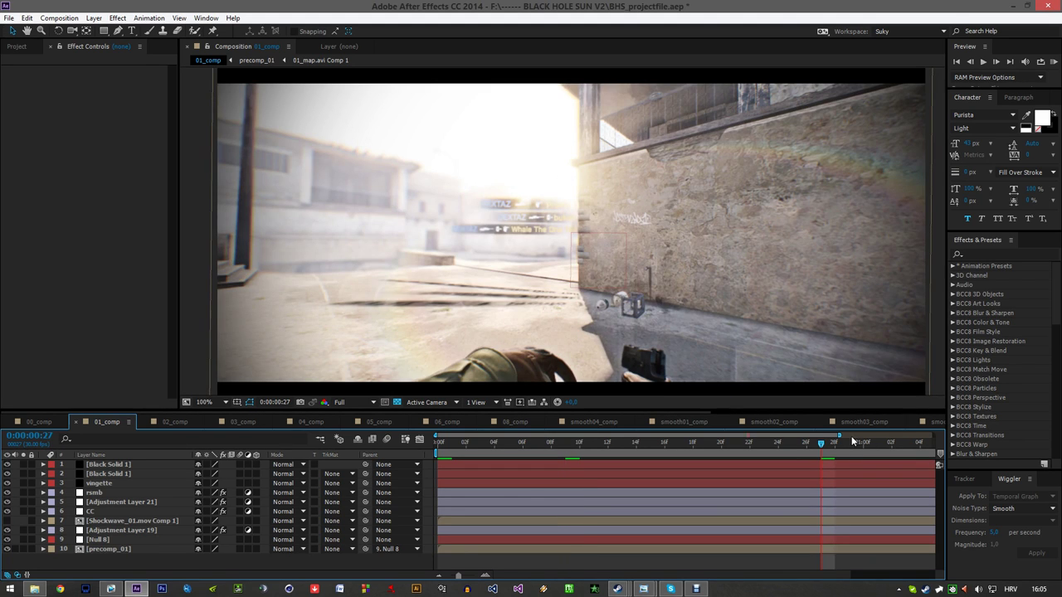
- Open precomp_01 from 01_comp and show the 3D Camera Tracker settings on the upper 01_map.avi layer
{"action": "double_click", "coordinate": [124, 548]}
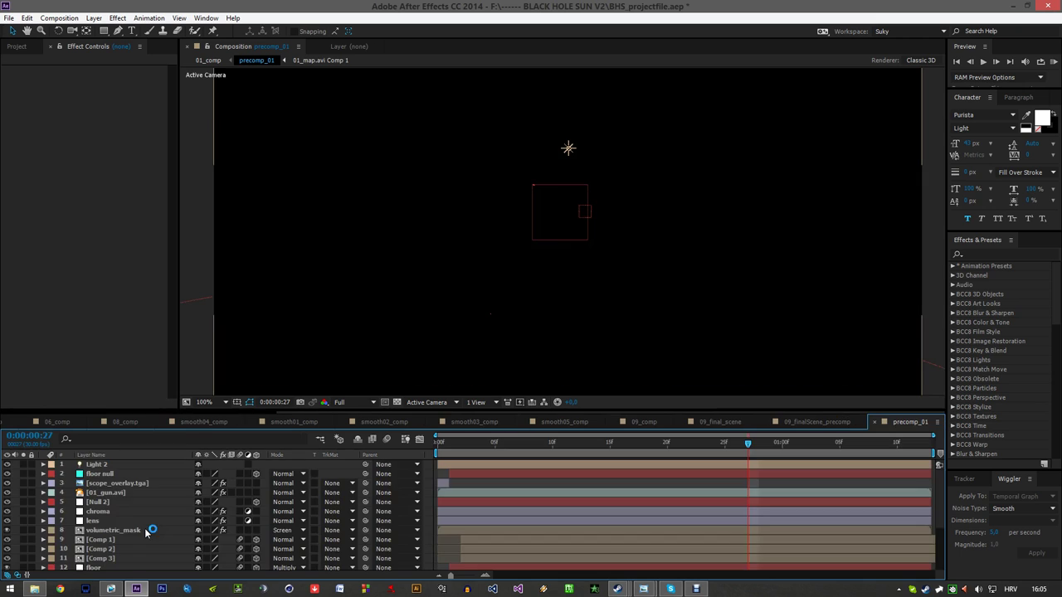
{"action": "scroll", "coordinate": [120, 511], "scroll_direction": "down", "scroll_amount": 3}
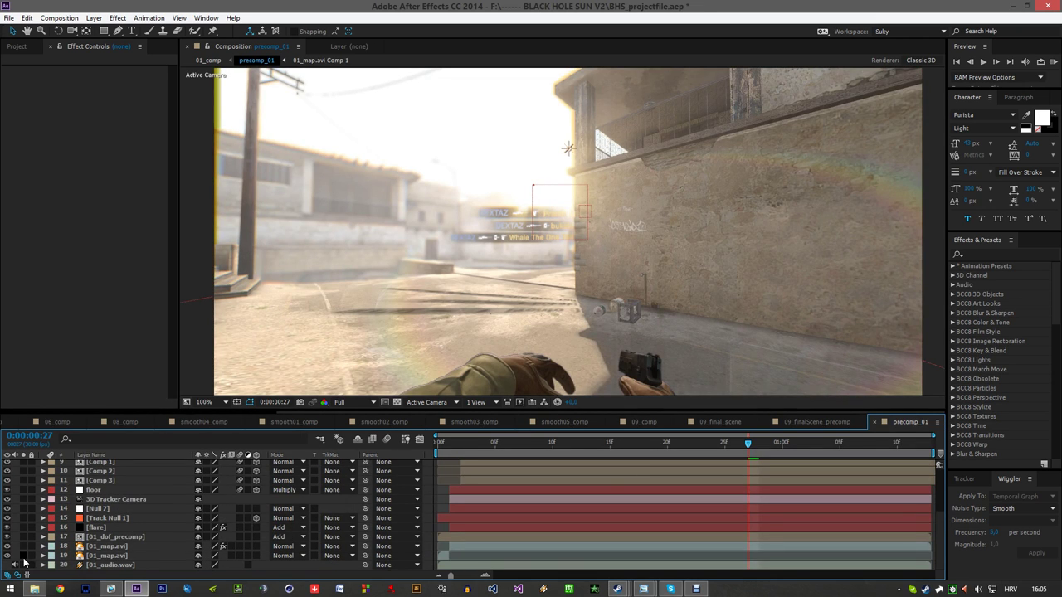
{"action": "left_click", "coordinate": [138, 556]}
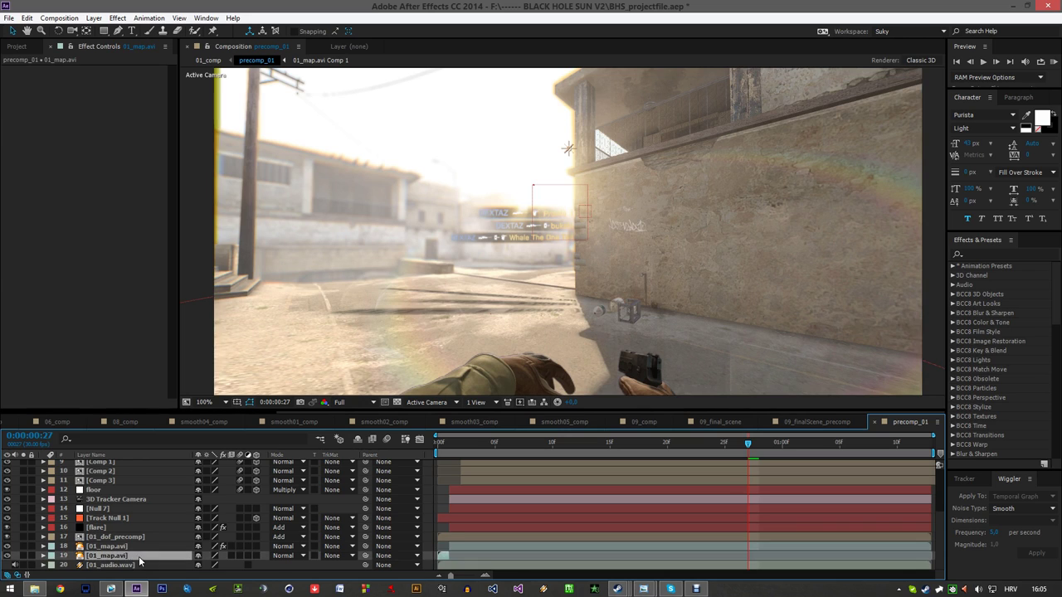
{"action": "key", "text": "ctrl+Up"}
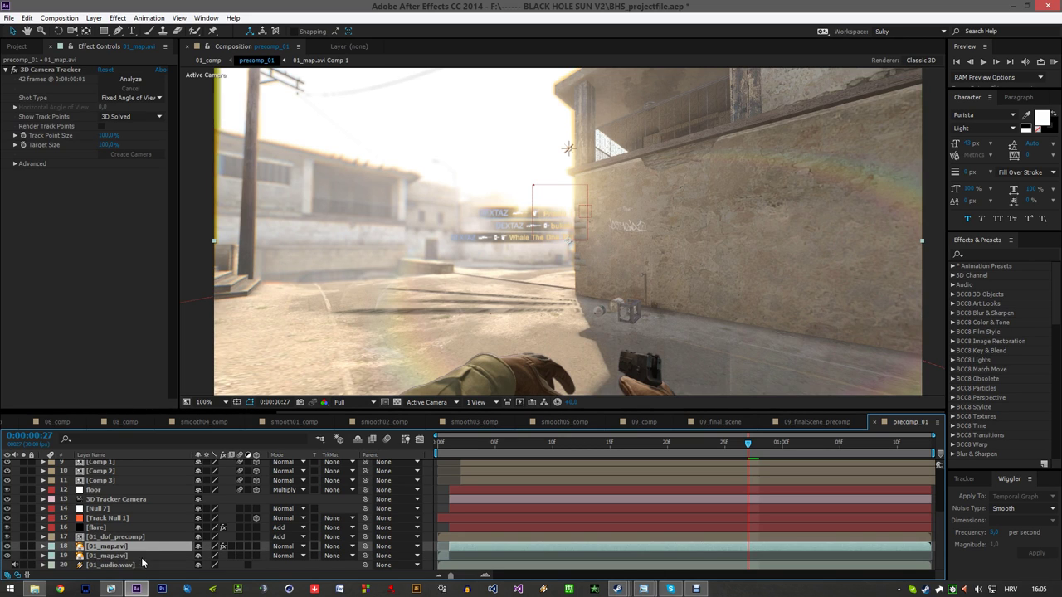
{"action": "left_click", "coordinate": [50, 69]}
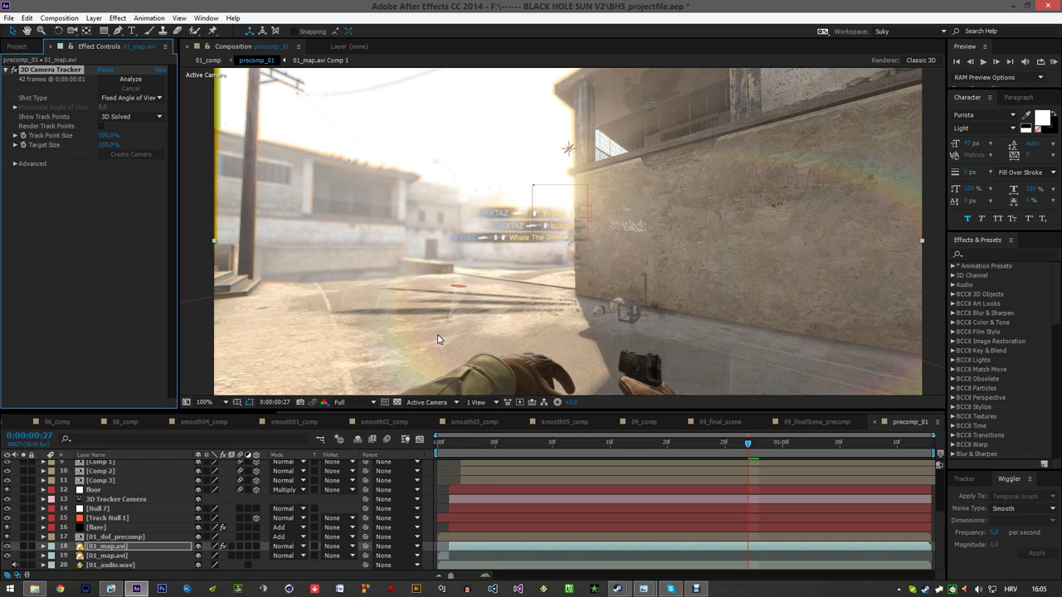
- Highlight the 3D tracker in the scene and select Comp 1, Comp 2 and Comp 3 in turn to locate the kill-notice layers
{"action": "left_click", "coordinate": [121, 480]}
{"action": "scroll", "coordinate": [122, 481], "scroll_direction": "up", "scroll_amount": 2}
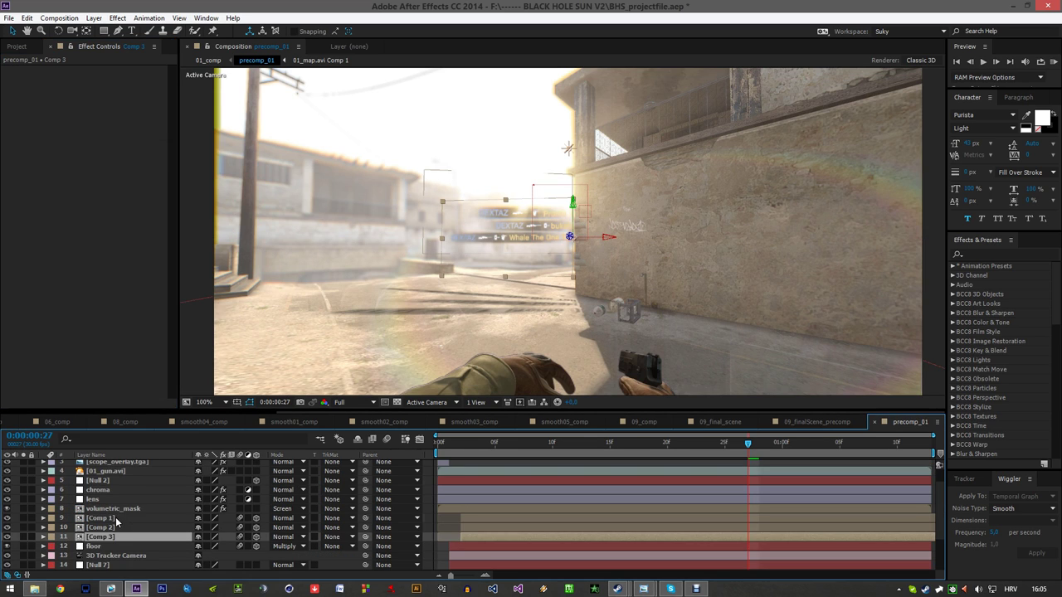
{"action": "left_click", "coordinate": [116, 518]}
{"action": "left_click", "coordinate": [116, 528]}
{"action": "left_click", "coordinate": [117, 537]}
{"action": "left_click", "coordinate": [117, 518]}
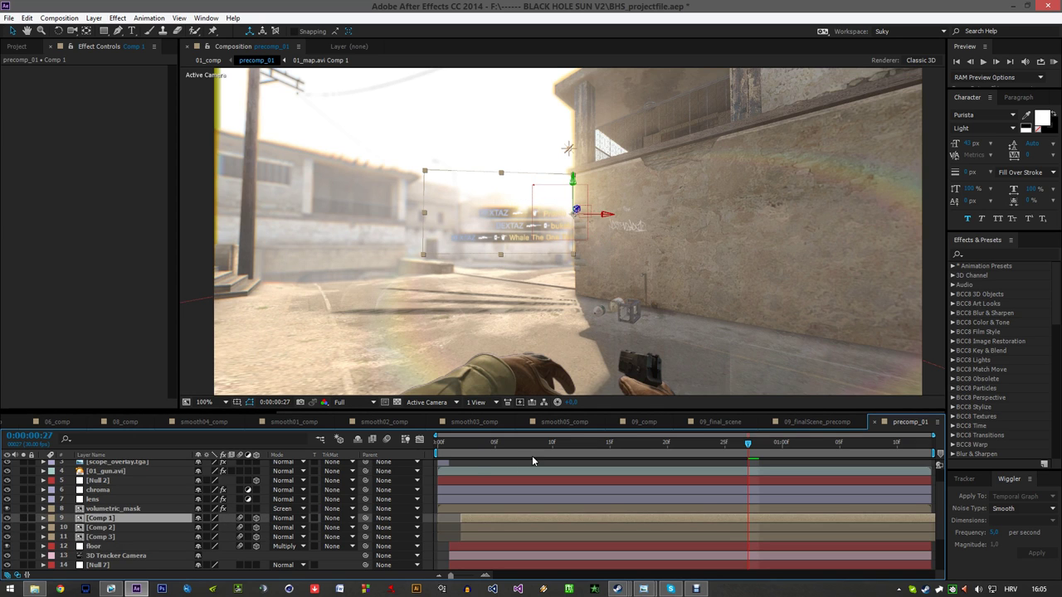
- Reveal Comp 1's Y Rotation keyframes and view the rotating kill notices at frames 0:00:00:04, 0:00:00:07 and 0:00:00:12
{"action": "left_click", "coordinate": [489, 444]}
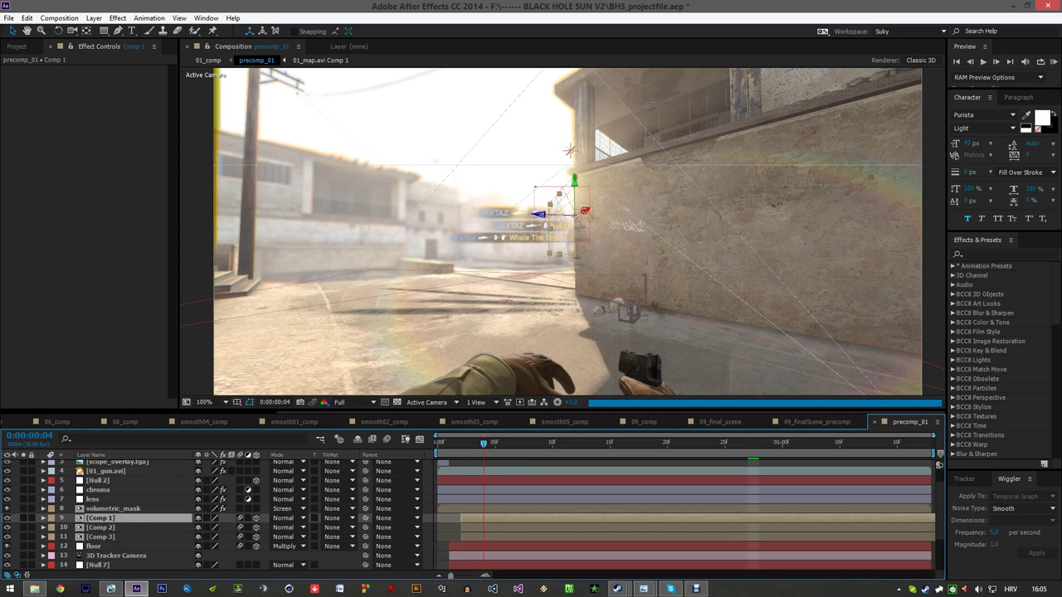
{"action": "key", "text": "u"}
{"action": "left_click", "coordinate": [106, 527]}
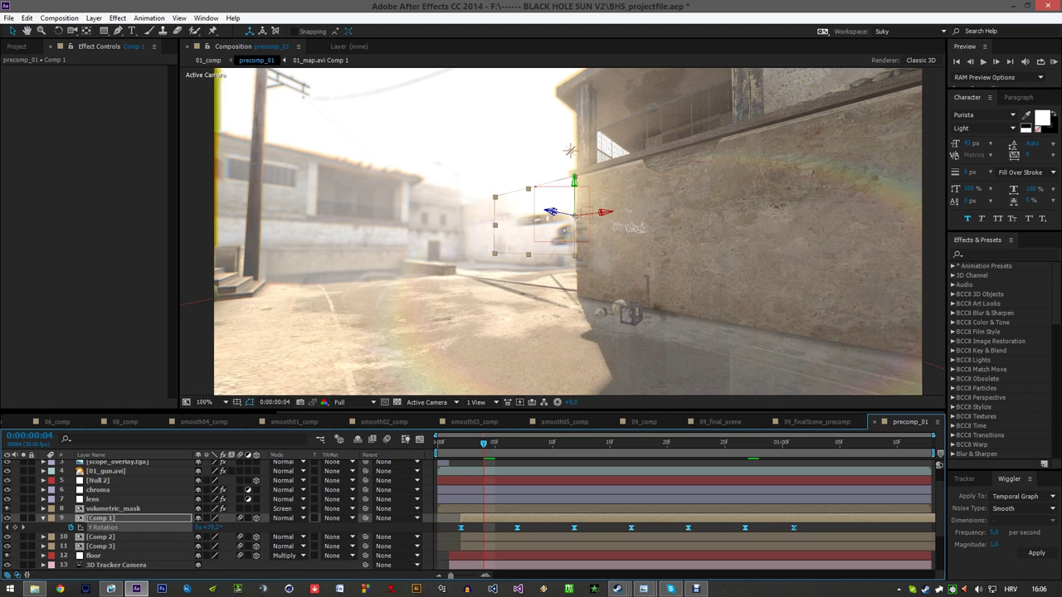
{"action": "left_click", "coordinate": [516, 448]}
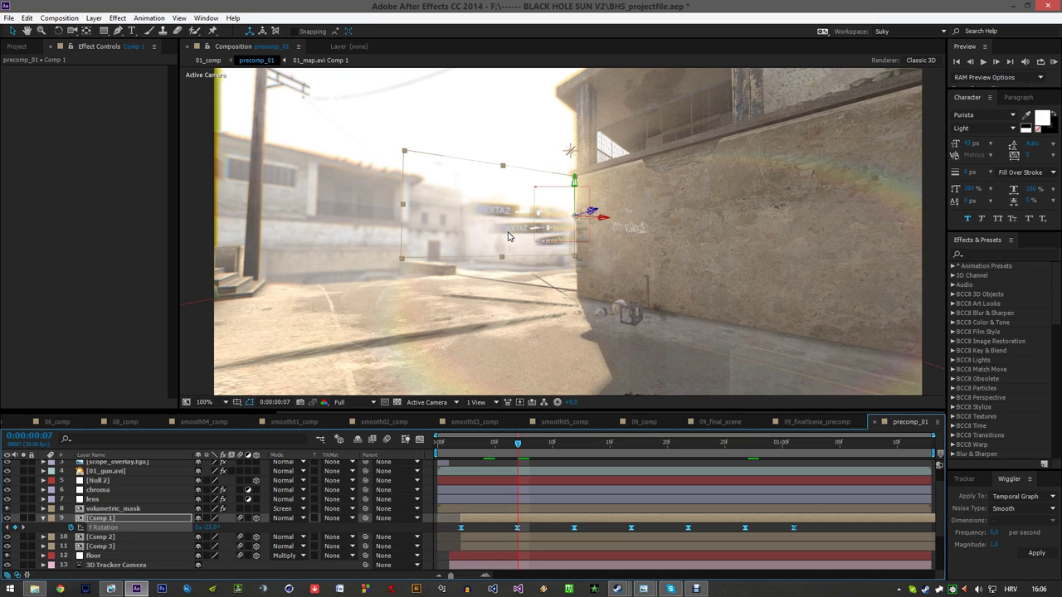
{"action": "left_click", "coordinate": [575, 446]}
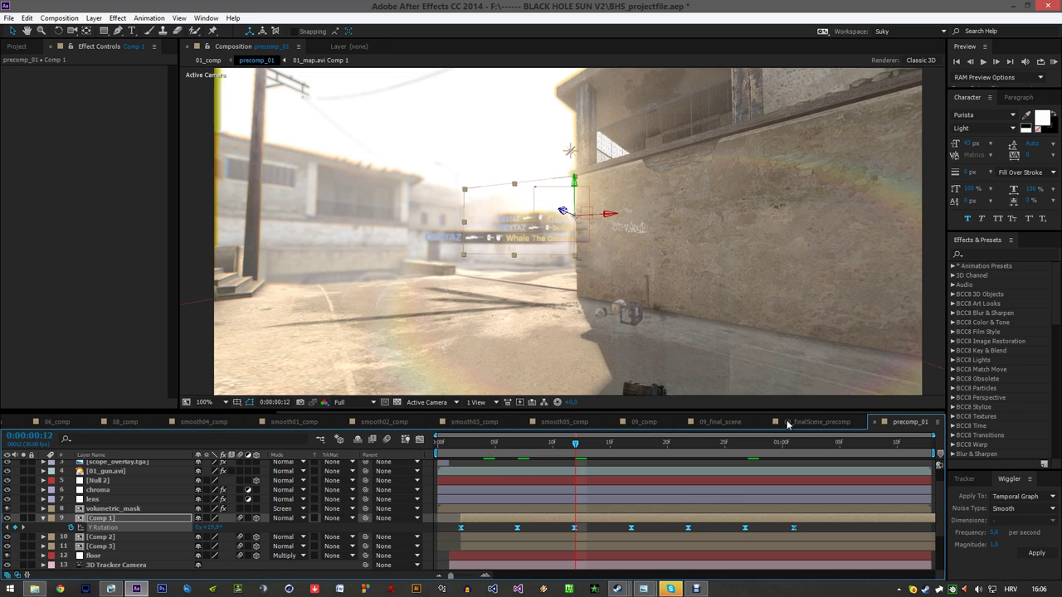
- Check the lens layer's Camera Lens Blur, collapse Comp 1's keyframes, and view precomp_01's full layer list in an enlarged timeline
{"action": "left_click", "coordinate": [120, 502]}
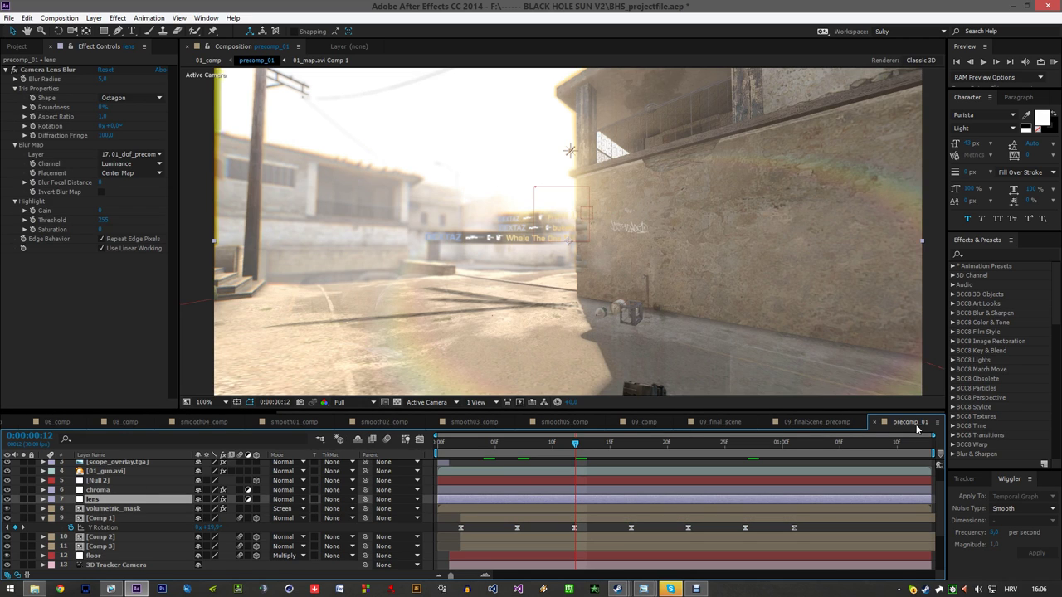
{"action": "key", "text": "grave"}
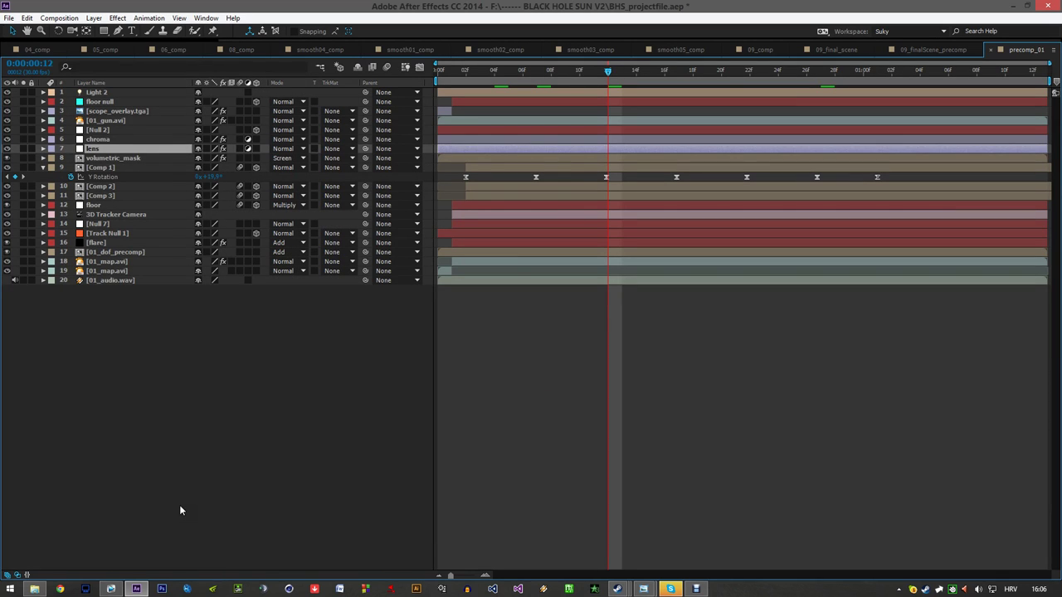
{"action": "left_click", "coordinate": [98, 323]}
{"action": "left_click", "coordinate": [43, 167]}
{"action": "left_click_drag", "start_coordinate": [144, 361], "coordinate": [74, 82]}
{"action": "left_click_drag", "start_coordinate": [151, 386], "coordinate": [68, 66]}
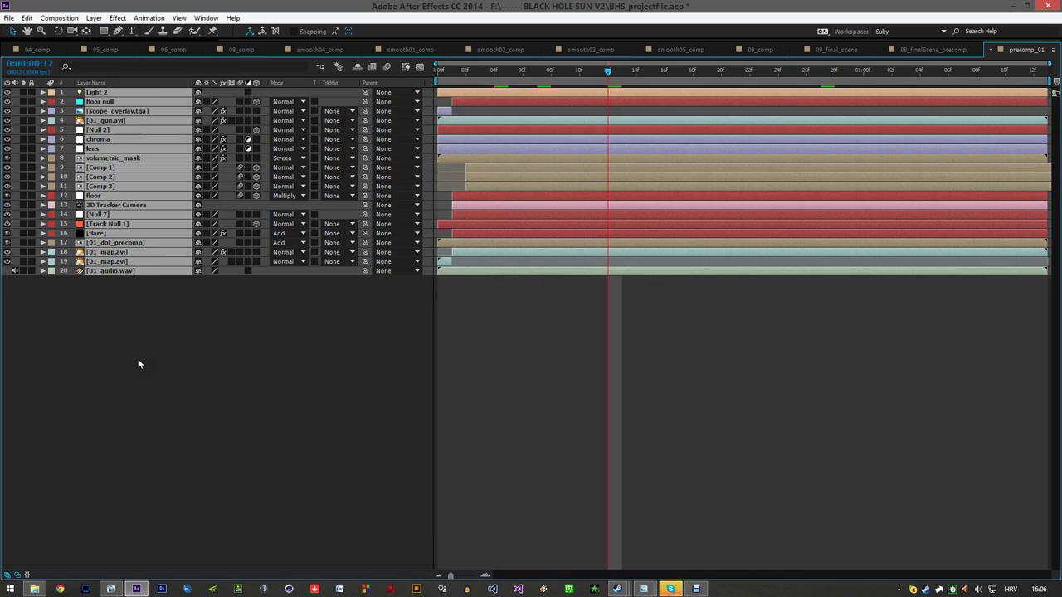
{"action": "left_click", "coordinate": [121, 347]}
{"action": "key", "text": "grave"}
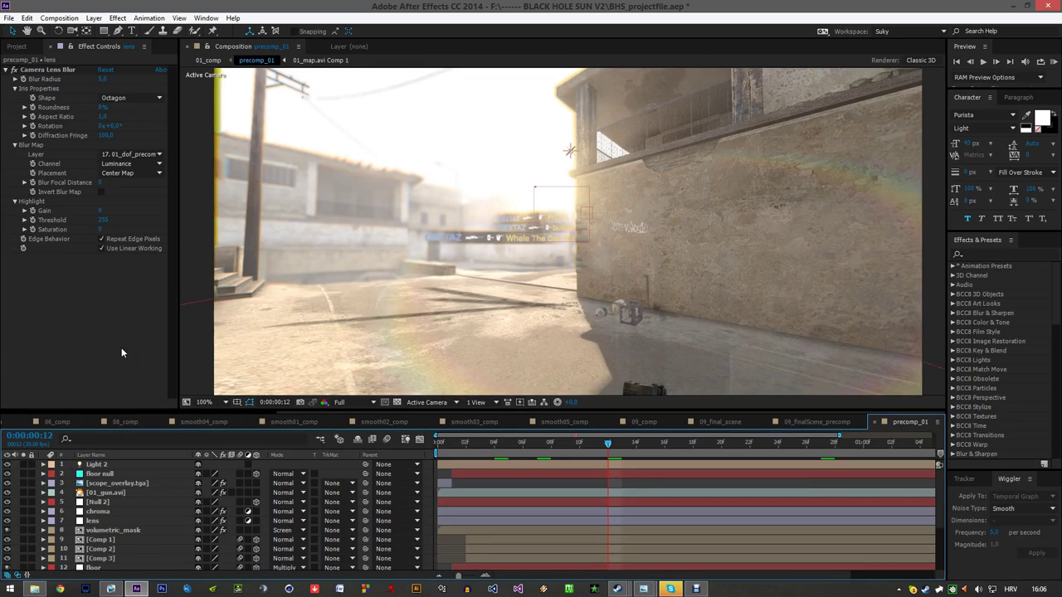
- Select the lens, Light 2 and floor null layers in turn to show where the floor null sits in the scene
{"action": "left_click", "coordinate": [118, 521]}
{"action": "left_click", "coordinate": [117, 467]}
{"action": "left_click", "coordinate": [113, 475]}
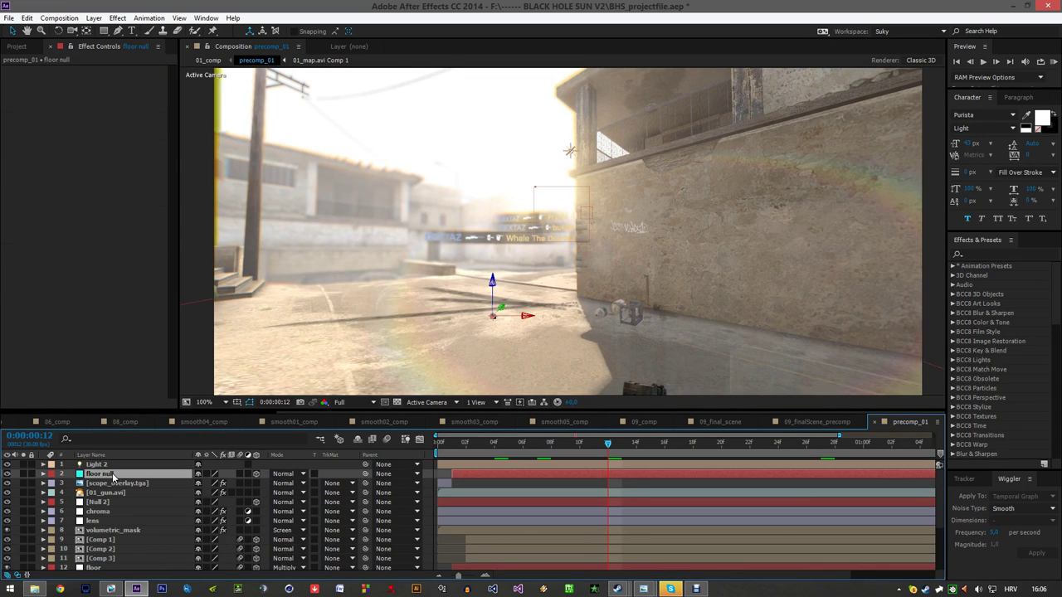
{"action": "scroll", "coordinate": [121, 491], "scroll_direction": "down", "scroll_amount": 3}
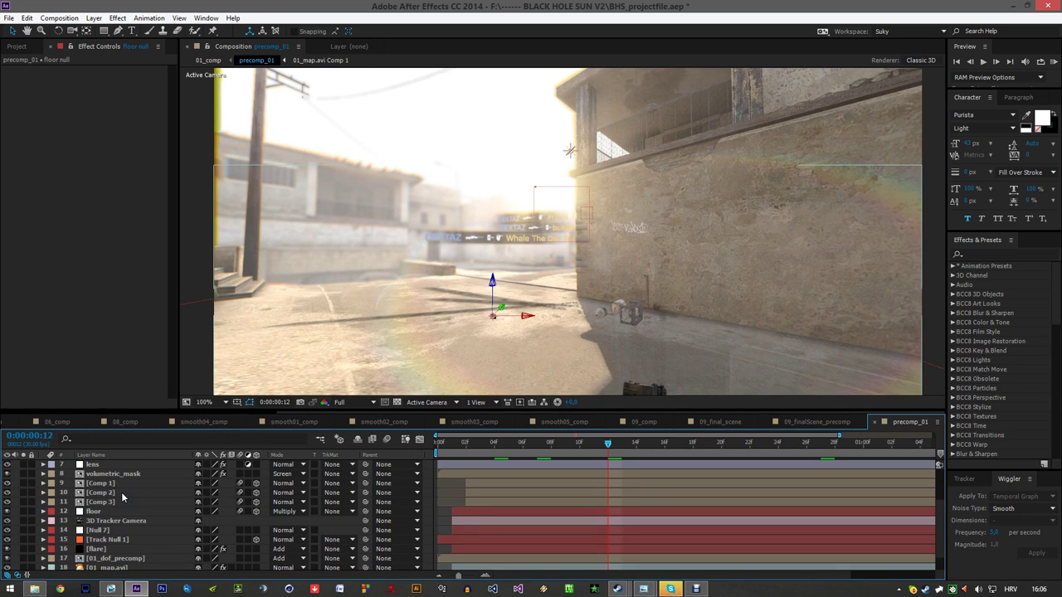
- Select the floor layer, review its blending mode choices while keeping Multiply, and reveal its Material Options
{"action": "left_click", "coordinate": [116, 512]}
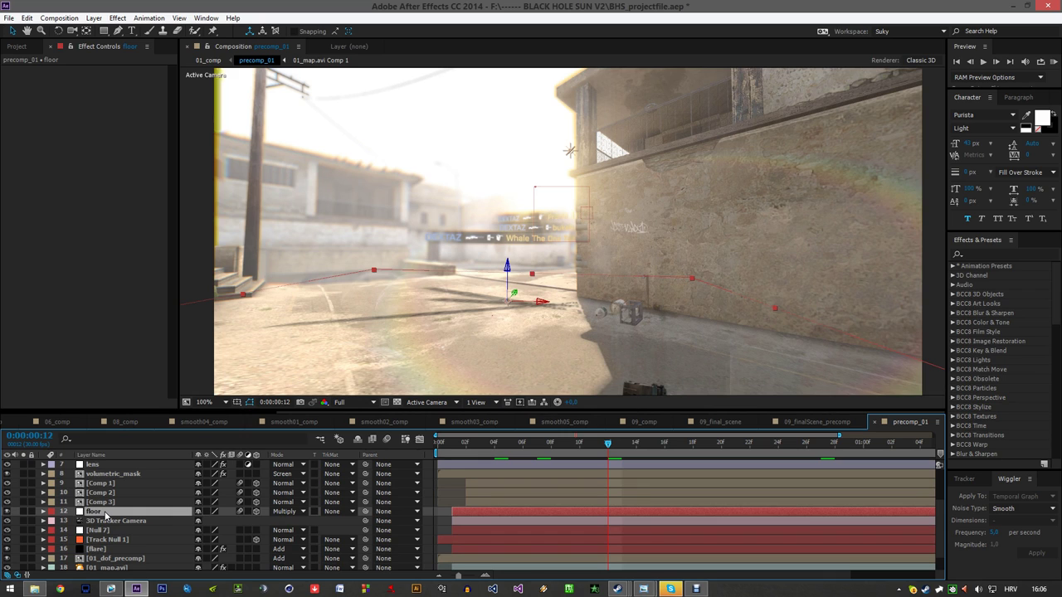
{"action": "left_click", "coordinate": [295, 512]}
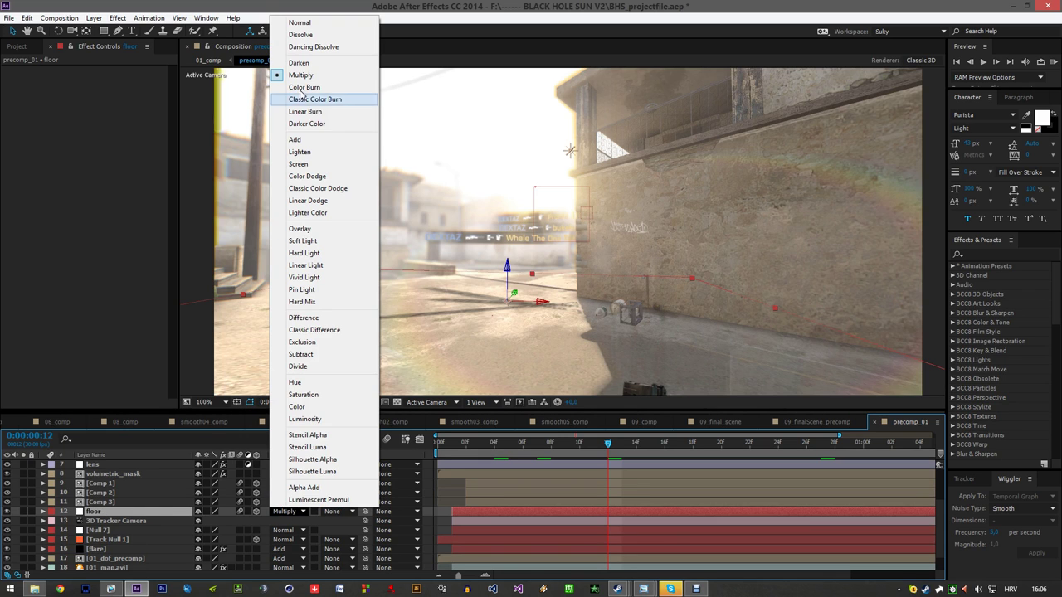
{"action": "left_click", "coordinate": [98, 515]}
{"action": "key", "text": "a"}
{"action": "key", "text": "a"}
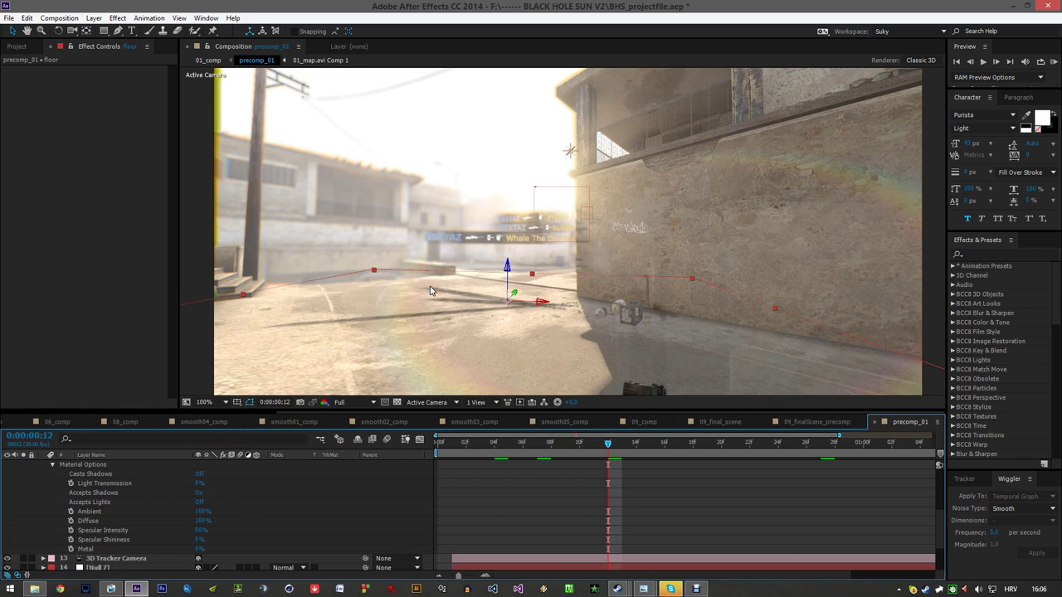
- Look over the floor layer's expanded options in the layer list and collapse them
{"action": "key", "text": "grave"}
{"action": "key", "text": "grave"}
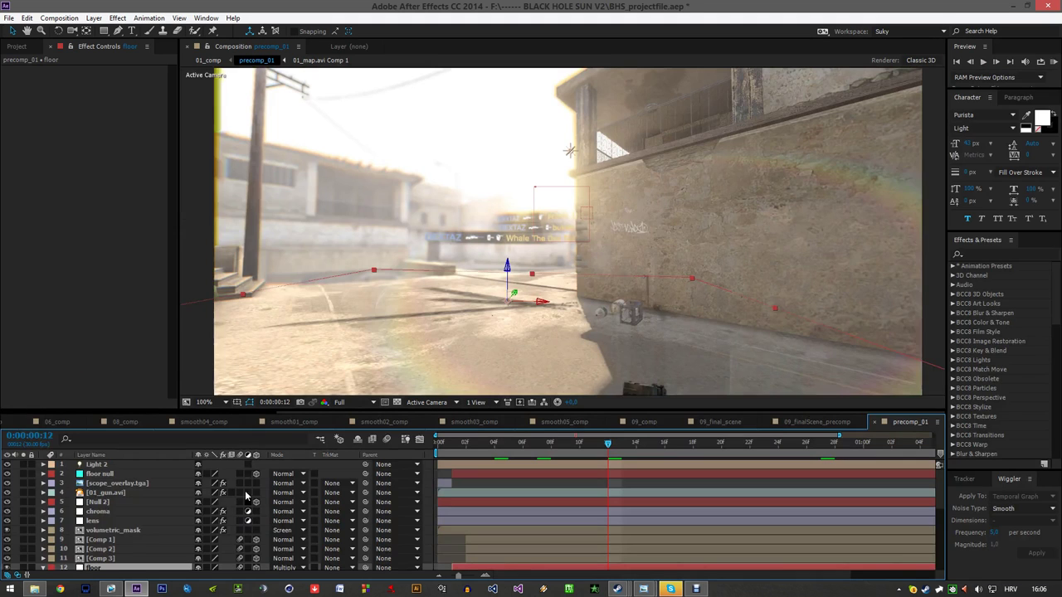
{"action": "scroll", "coordinate": [127, 498], "scroll_direction": "down", "scroll_amount": 3}
{"action": "scroll", "coordinate": [125, 500], "scroll_direction": "up", "scroll_amount": 3}
{"action": "scroll", "coordinate": [83, 520], "scroll_direction": "down", "scroll_amount": 3}
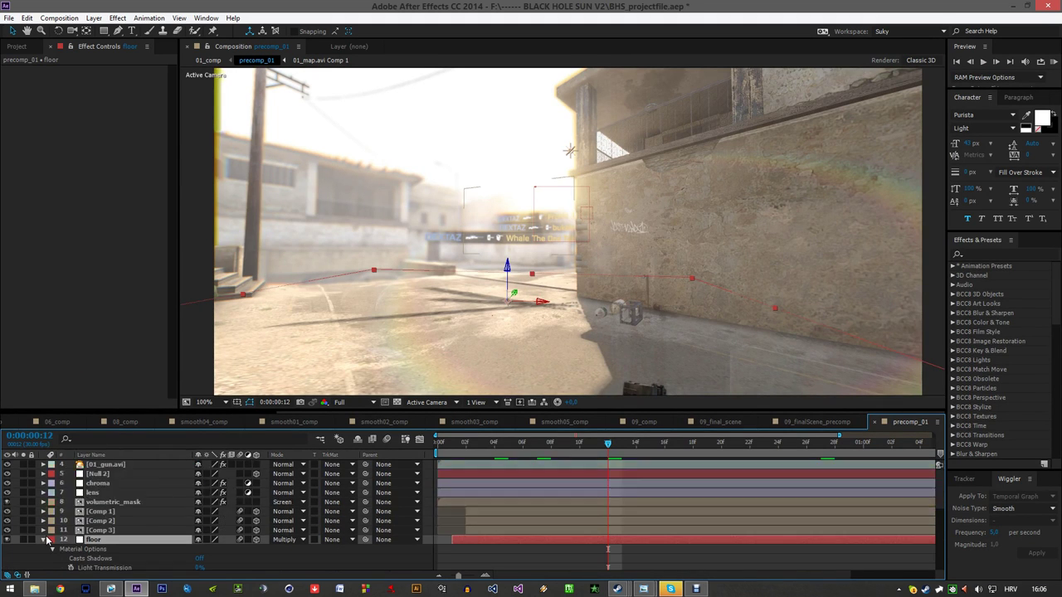
{"action": "left_click", "coordinate": [43, 485]}
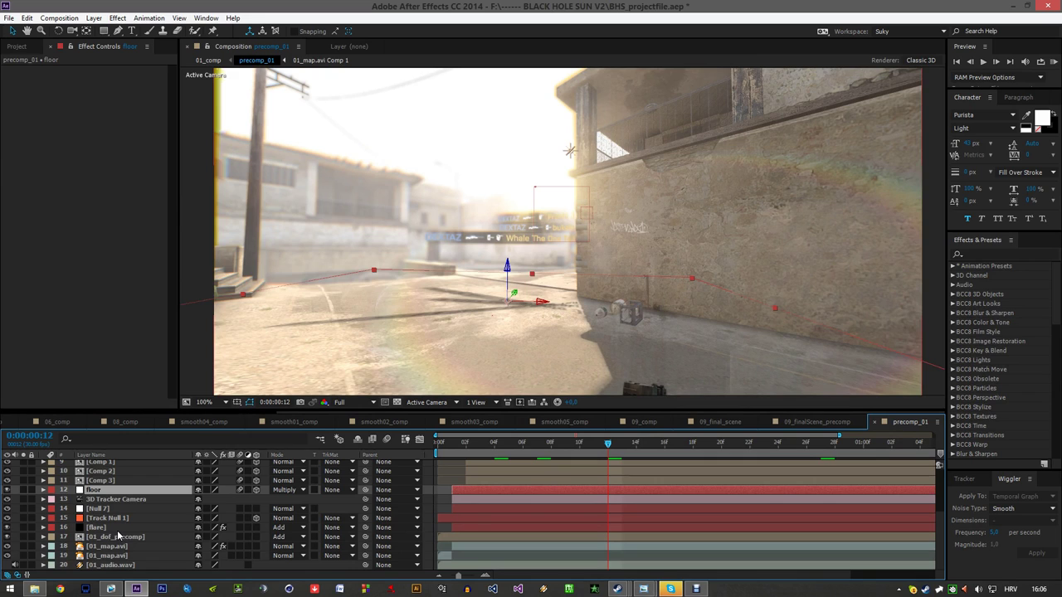
- Switch to Chrome, open Twitter, and view the posted full-size still of the kill notices casting shadows
{"action": "left_click", "coordinate": [60, 588]}
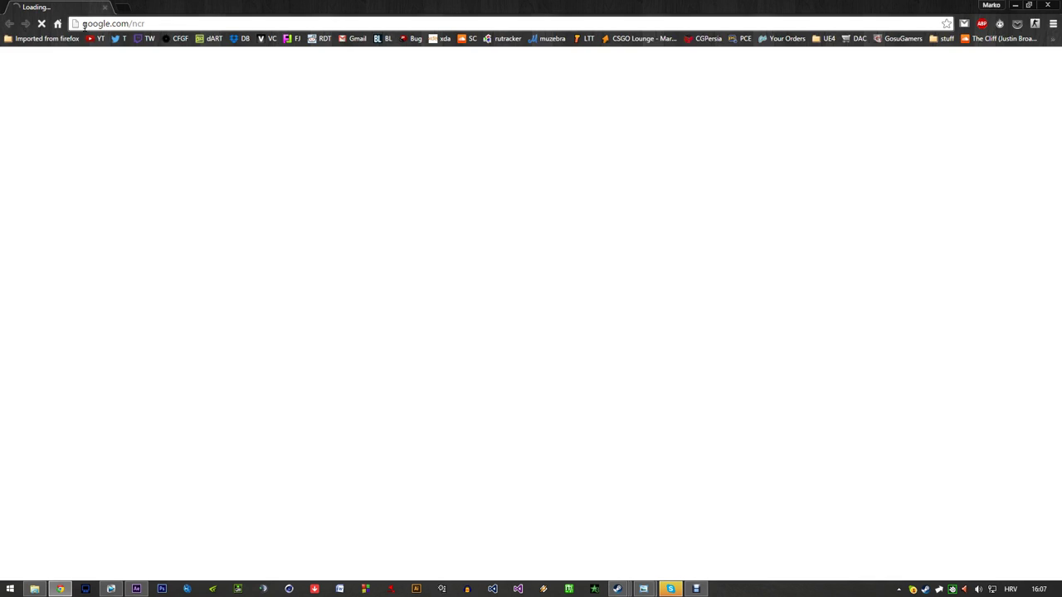
{"action": "left_click", "coordinate": [115, 39]}
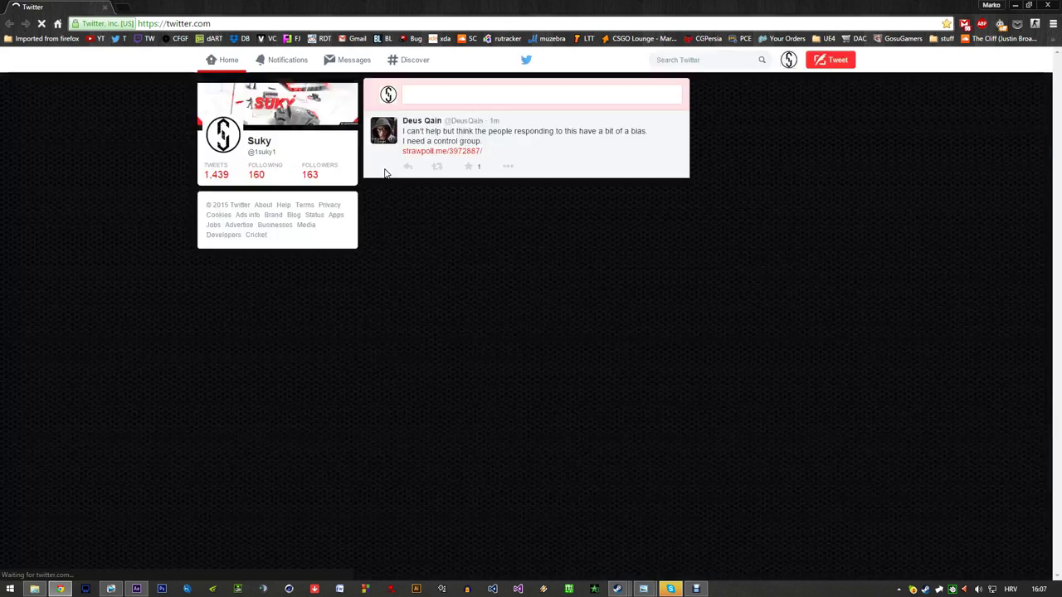
{"action": "left_click", "coordinate": [390, 173]}
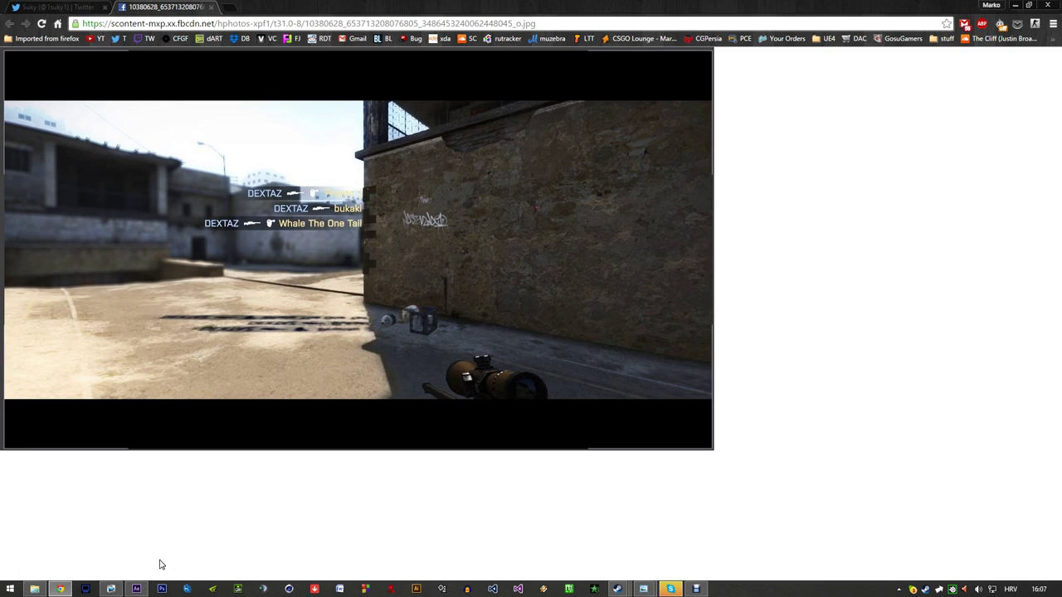
- Return to After Effects, inspect the flare layer's Optical Flares settings in precomp_01, and select Null 7
{"action": "left_click", "coordinate": [136, 589]}
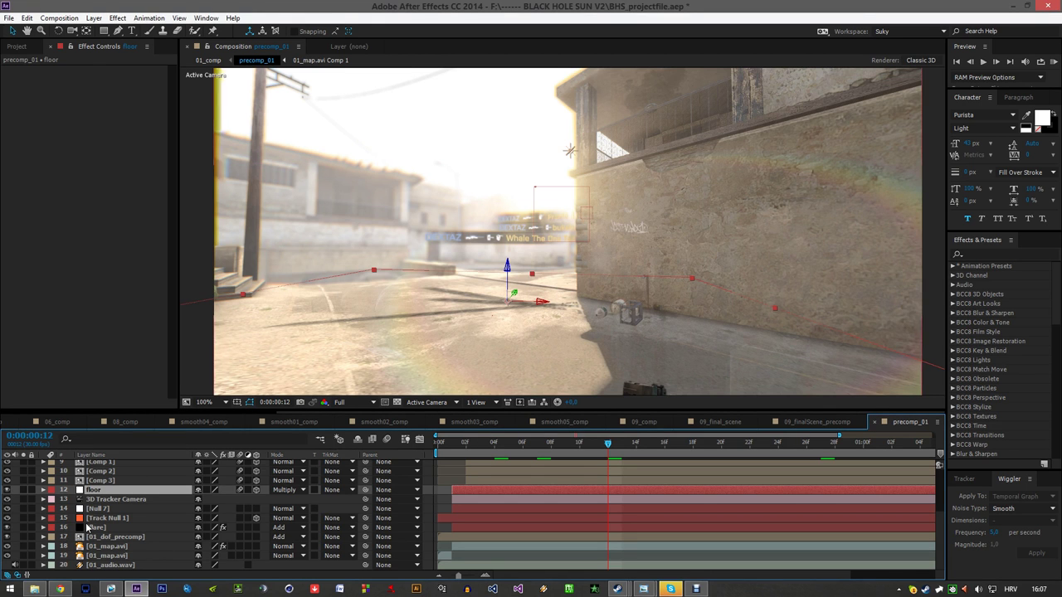
{"action": "left_click", "coordinate": [136, 536]}
{"action": "mouse_move", "coordinate": [110, 589]}
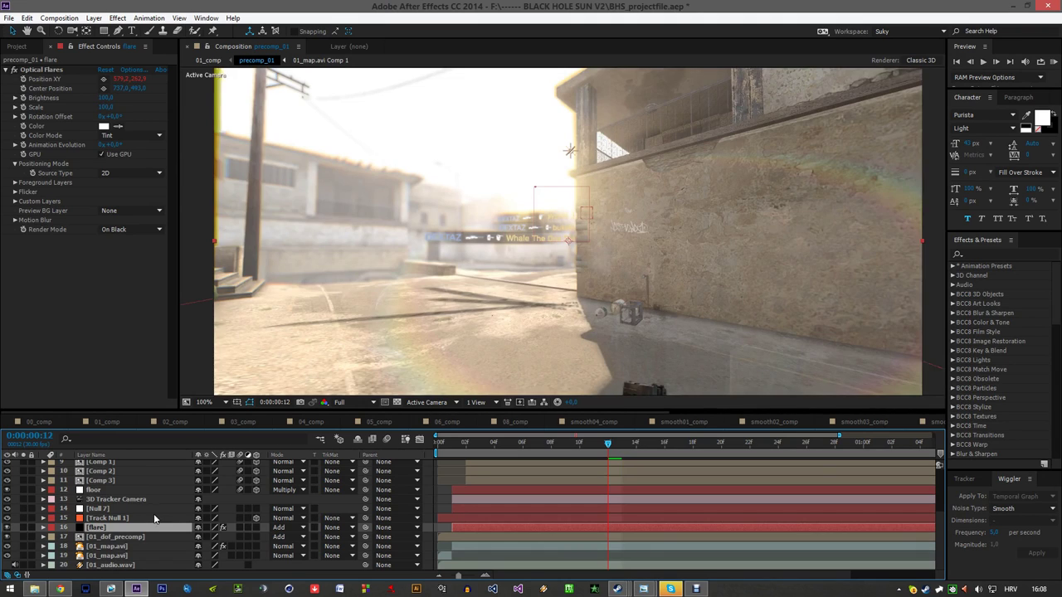
{"action": "left_click", "coordinate": [131, 508]}
- Select the volumetric_mask layer with its Shine effect and solo it to view the light rays alone
{"action": "scroll", "coordinate": [131, 508], "scroll_direction": "up", "scroll_amount": 3}
{"action": "left_click", "coordinate": [116, 530]}
{"action": "left_click", "coordinate": [25, 531]}
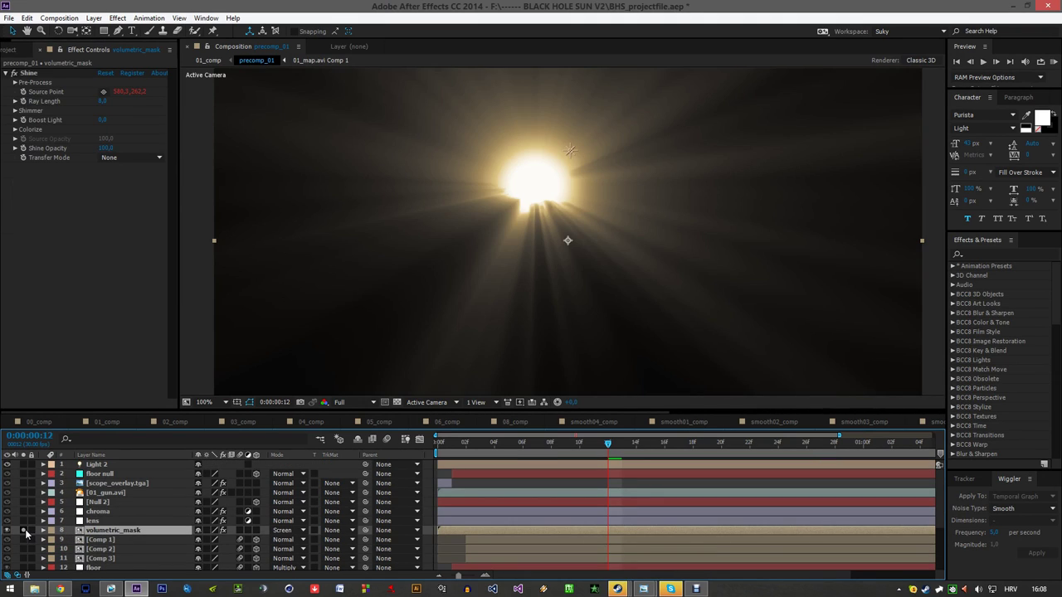
- Switch off the Shine effect on volumetric_mask and examine the black-and-white sky mask beneath it
{"action": "left_click", "coordinate": [13, 73]}
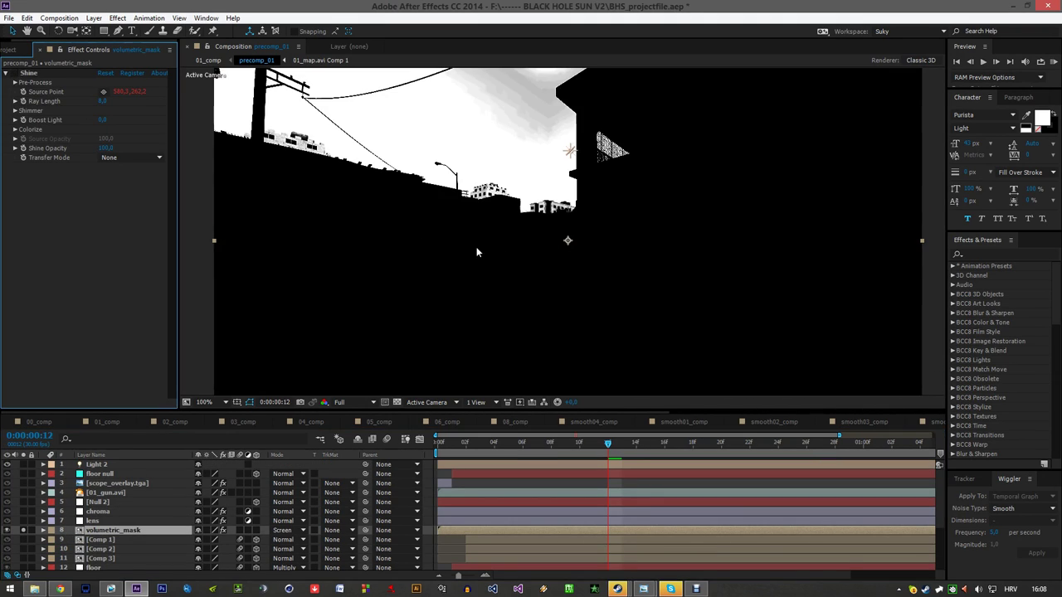
{"action": "scroll", "coordinate": [416, 243], "scroll_direction": "down", "scroll_amount": 2}
{"action": "scroll", "coordinate": [476, 221], "scroll_direction": "up", "scroll_amount": 2}
{"action": "scroll", "coordinate": [477, 221], "scroll_direction": "down", "scroll_amount": 2}
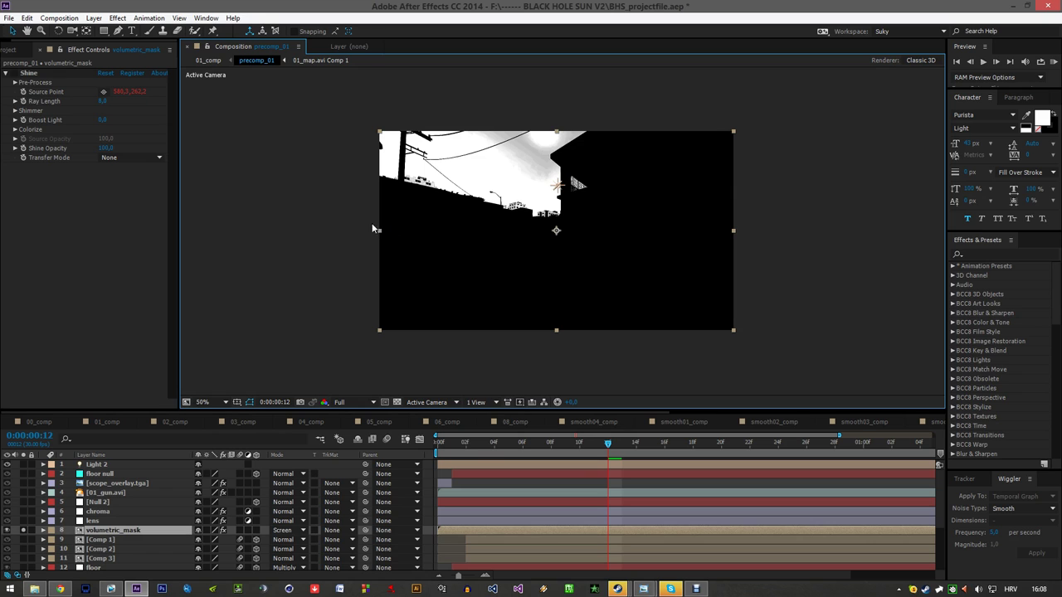
{"action": "scroll", "coordinate": [534, 171], "scroll_direction": "up", "scroll_amount": 1}
{"action": "left_click_drag", "start_coordinate": [518, 188], "coordinate": [576, 249]}
{"action": "scroll", "coordinate": [576, 252], "scroll_direction": "down", "scroll_amount": 2}
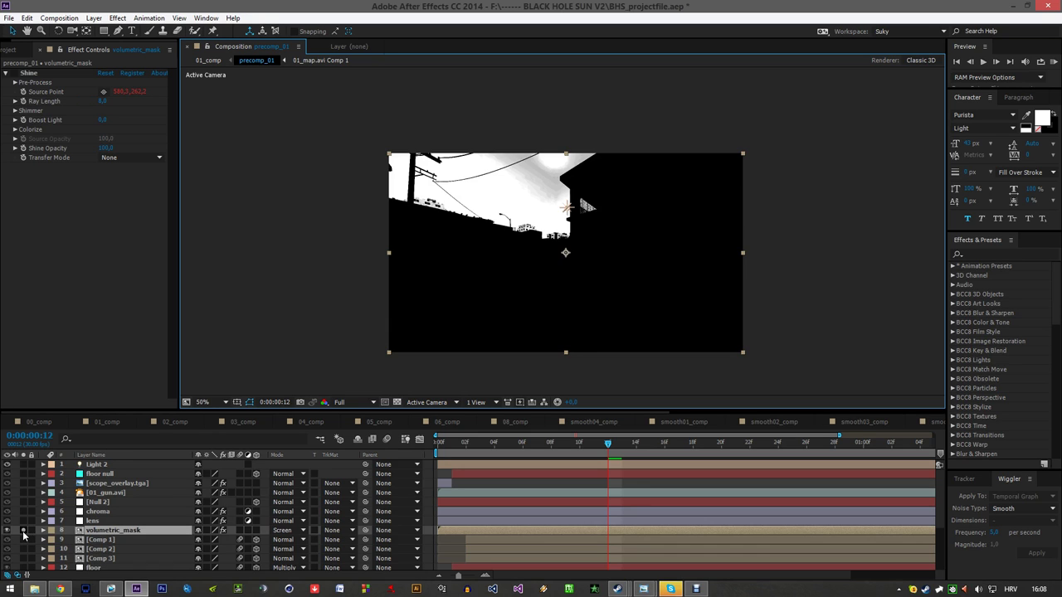
- Turn the Shine effect back on and unsolo volumetric_mask to view the light rays within the full composite
{"action": "left_click", "coordinate": [13, 73]}
{"action": "scroll", "coordinate": [596, 223], "scroll_direction": "up", "scroll_amount": 2}
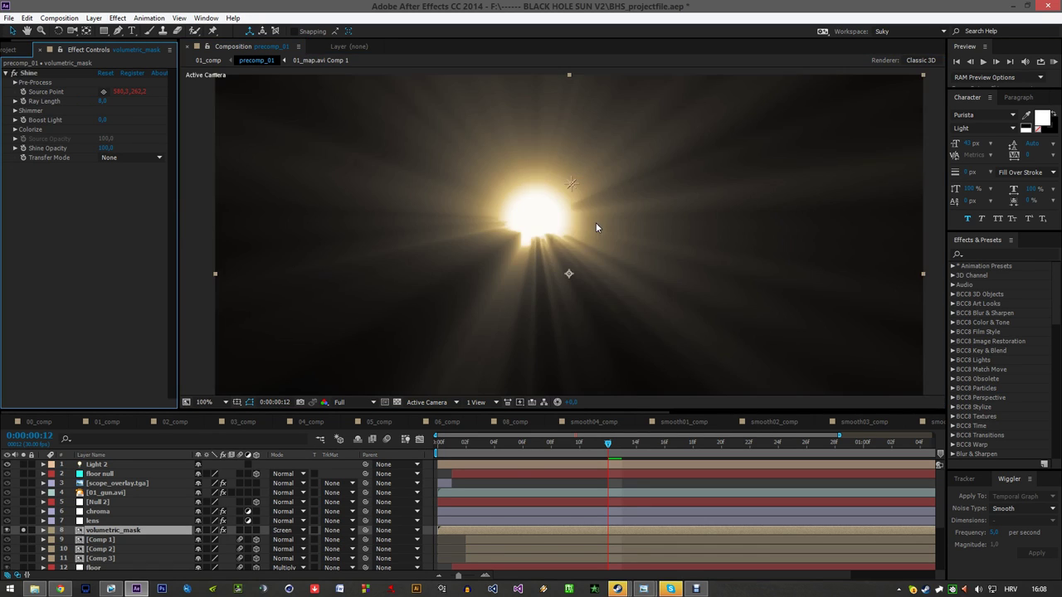
{"action": "left_click", "coordinate": [24, 530]}
{"action": "scroll", "coordinate": [543, 240], "scroll_direction": "down", "scroll_amount": 1}
{"action": "scroll", "coordinate": [470, 217], "scroll_direction": "up", "scroll_amount": 2}
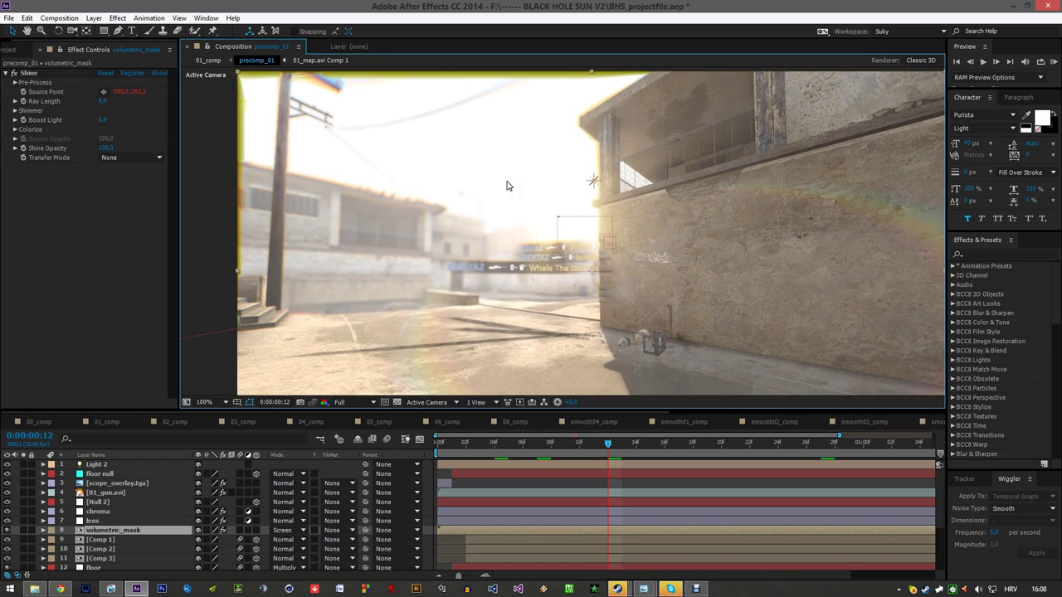
{"action": "scroll", "coordinate": [554, 219], "scroll_direction": "down", "scroll_amount": 2}
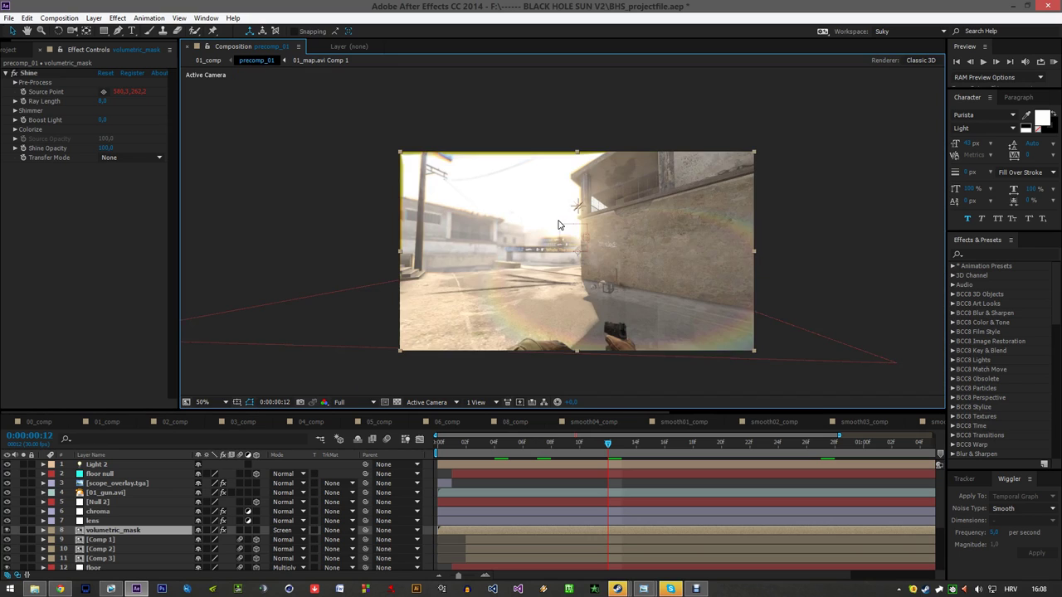
- Inspect the lens layer's Camera Lens Blur settings and compare the frame with the lens and chroma layers toggled
{"action": "left_click", "coordinate": [95, 520]}
{"action": "left_click", "coordinate": [97, 511]}
{"action": "left_click", "coordinate": [98, 520]}
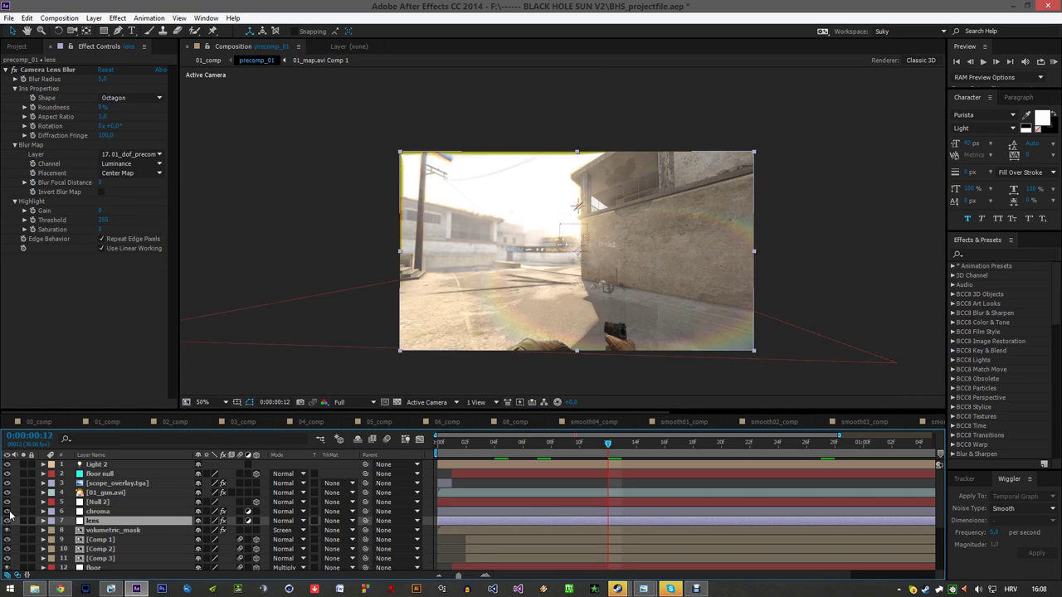
{"action": "key", "text": "period"}
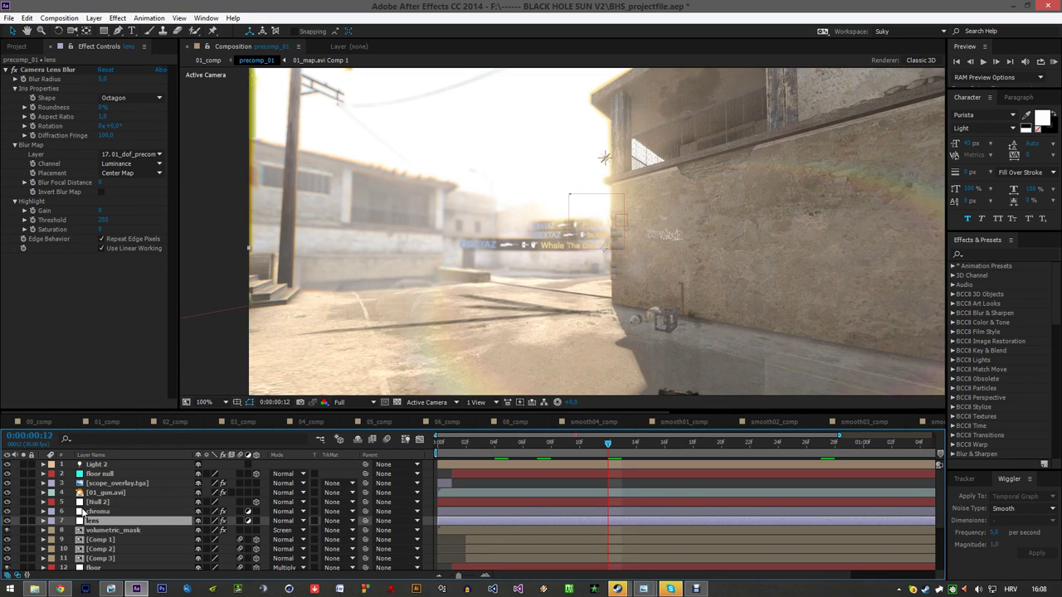
{"action": "left_click", "coordinate": [7, 520]}
{"action": "left_click", "coordinate": [7, 520]}
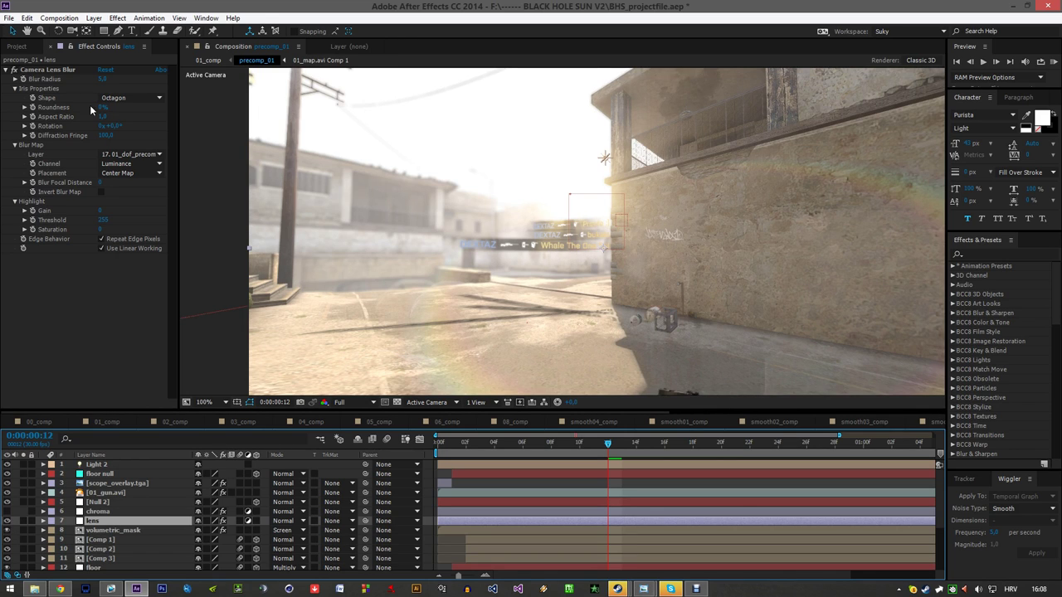
- Solo the 01_dof_precomp layer to examine the depth map that drives the blur, then unsolo it
{"action": "left_click", "coordinate": [133, 549]}
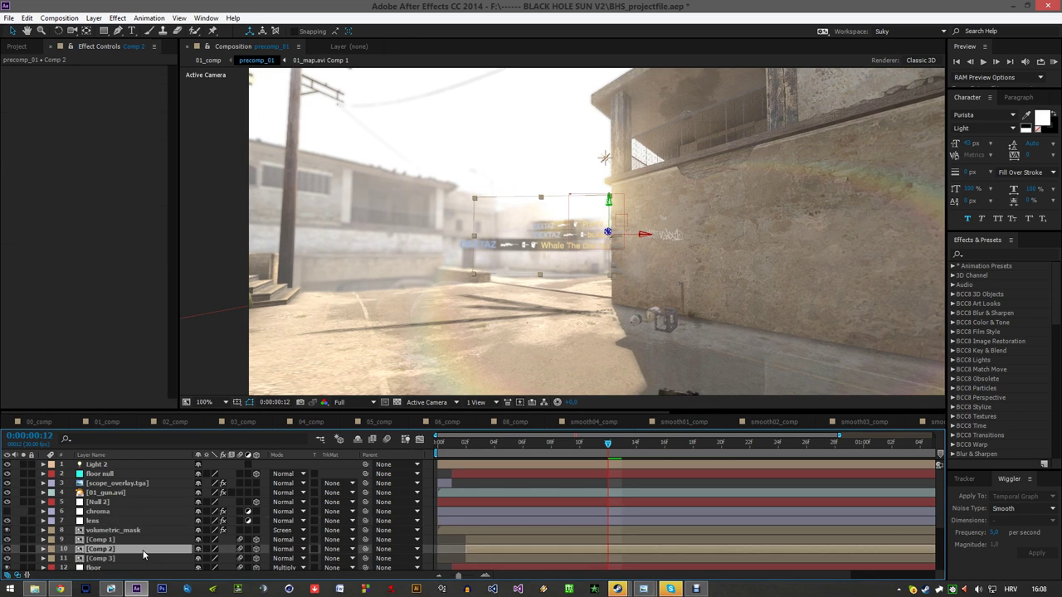
{"action": "scroll", "coordinate": [135, 539], "scroll_direction": "down", "scroll_amount": 3}
{"action": "left_click", "coordinate": [124, 539]}
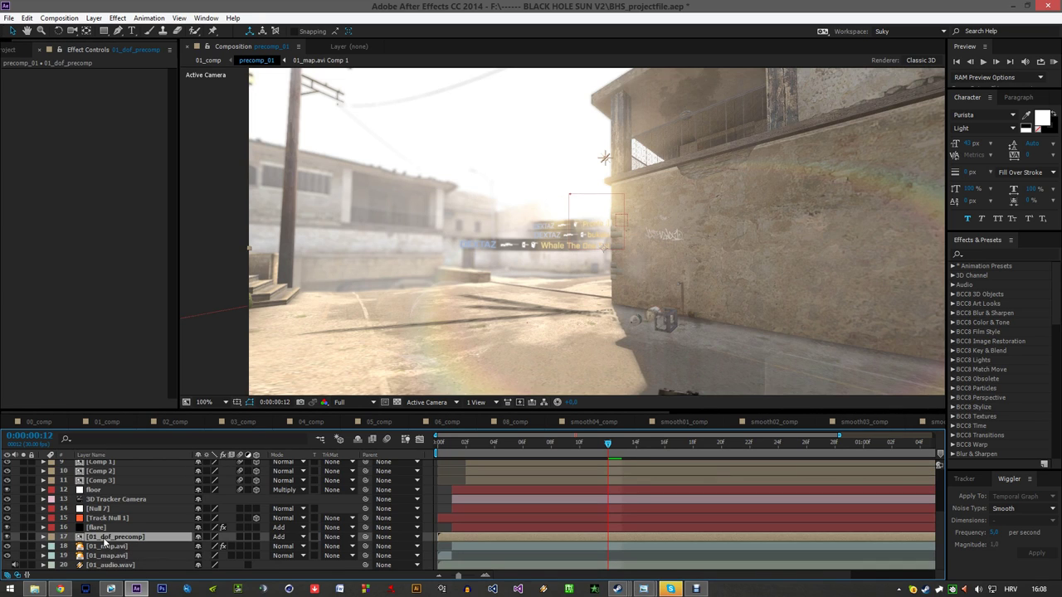
{"action": "left_click", "coordinate": [23, 537]}
{"action": "scroll", "coordinate": [504, 273], "scroll_direction": "down", "scroll_amount": 2}
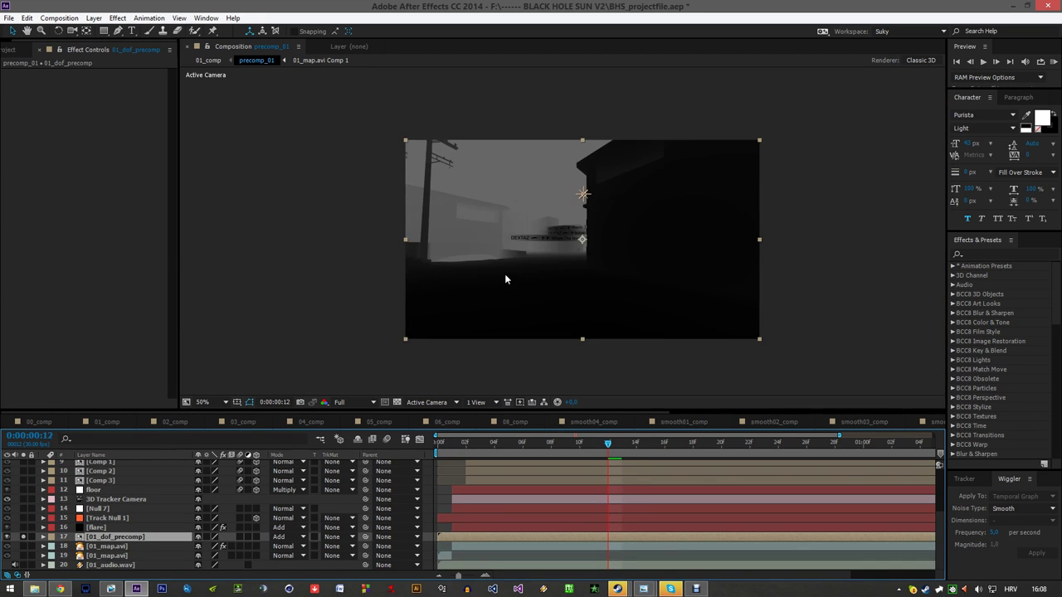
{"action": "scroll", "coordinate": [577, 242], "scroll_direction": "up", "scroll_amount": 2}
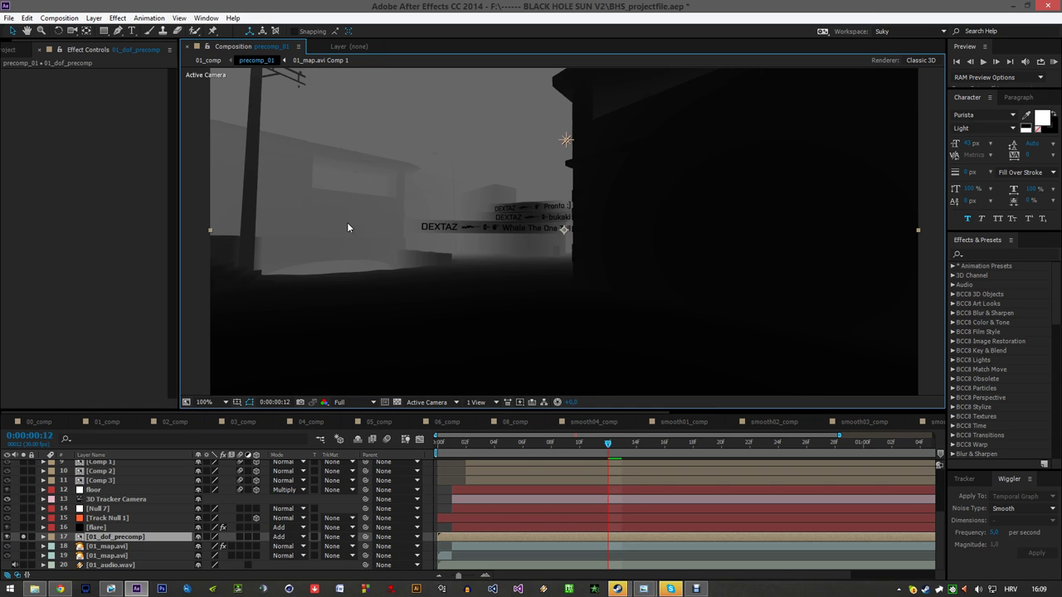
{"action": "left_click", "coordinate": [24, 537]}
- Compare the lens and chroma layers on and off, then inspect chroma's S_DistortChroma settings and its colour fringing up close
{"action": "scroll", "coordinate": [17, 528], "scroll_direction": "up", "scroll_amount": 3}
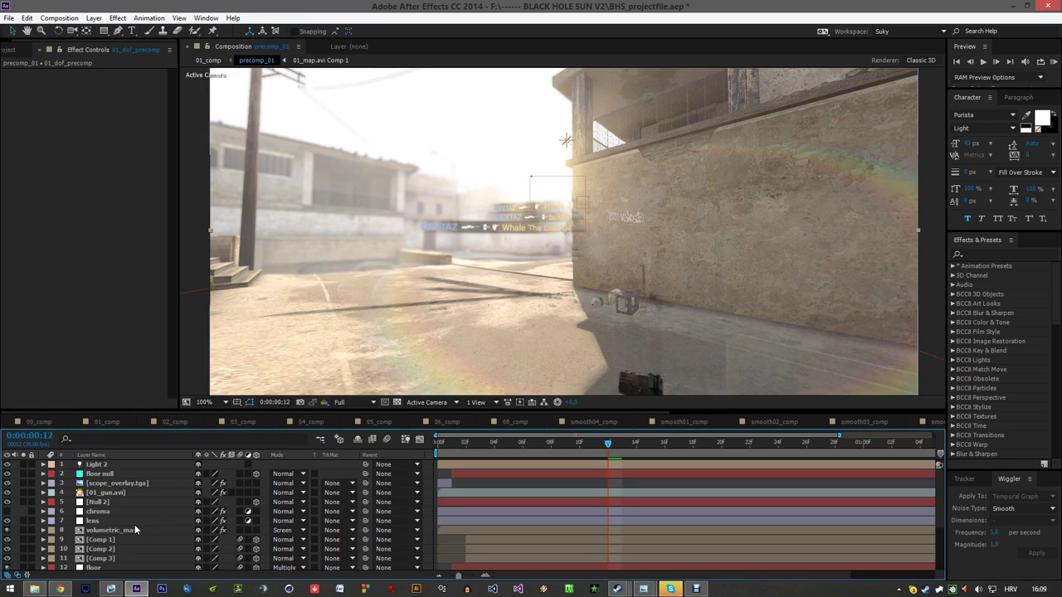
{"action": "left_click", "coordinate": [9, 520]}
{"action": "left_click", "coordinate": [7, 511]}
{"action": "left_click", "coordinate": [6, 512]}
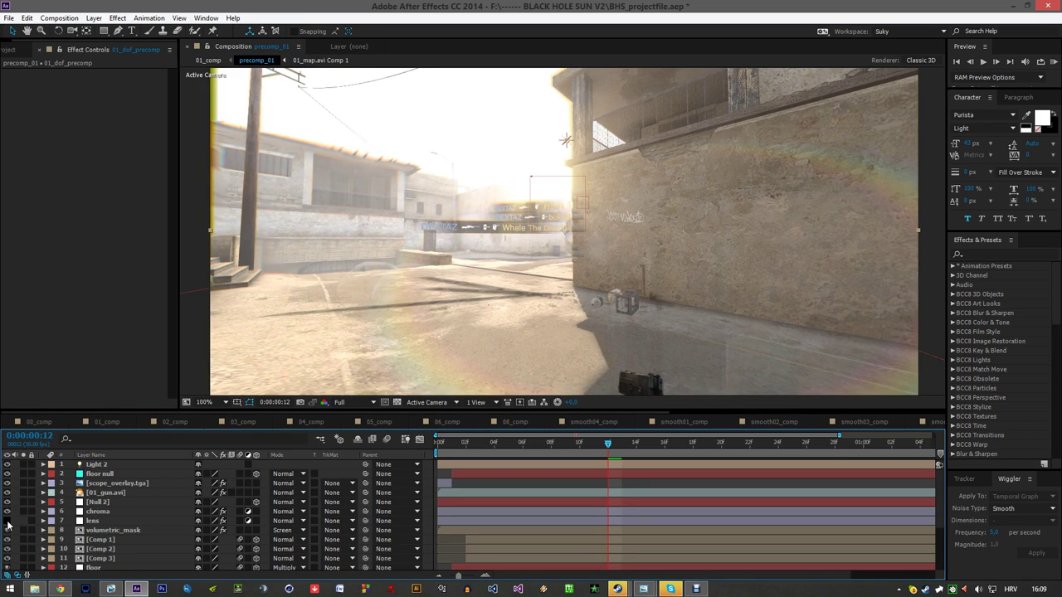
{"action": "left_click", "coordinate": [126, 512]}
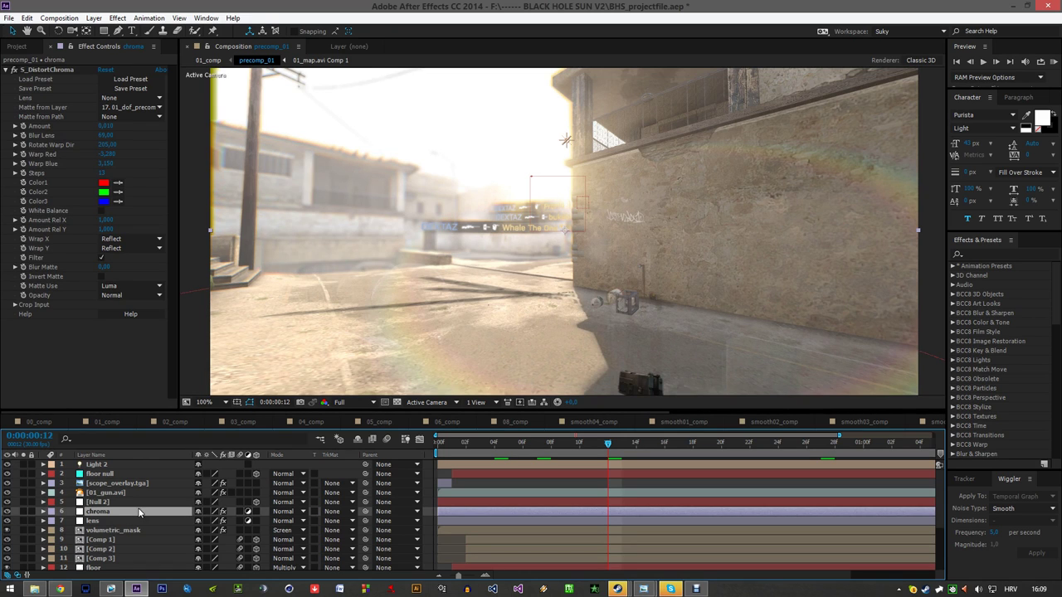
{"action": "key", "text": "period"}
{"action": "key", "text": "period"}
- Select the Null 2 layer, then inspect the Keylight effect on scope_overlay.tga with the whole frame in view
{"action": "left_click", "coordinate": [119, 502]}
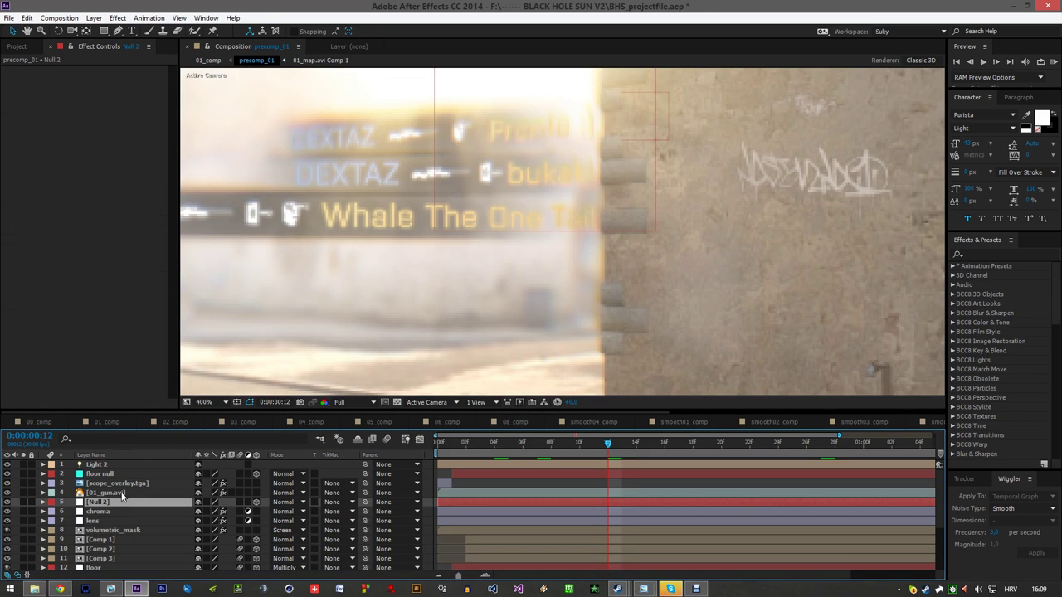
{"action": "left_click", "coordinate": [112, 483]}
{"action": "key", "text": "comma"}
{"action": "key", "text": "comma"}
{"action": "key", "text": "comma"}
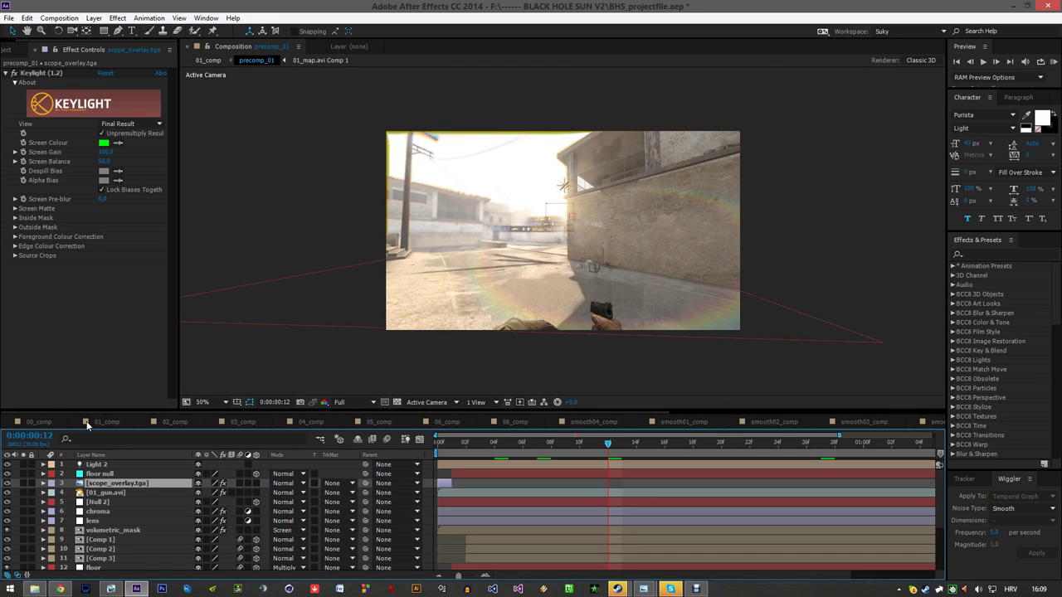
- Open 02_comp and examine its current frame at 100%
{"action": "left_click", "coordinate": [185, 422]}
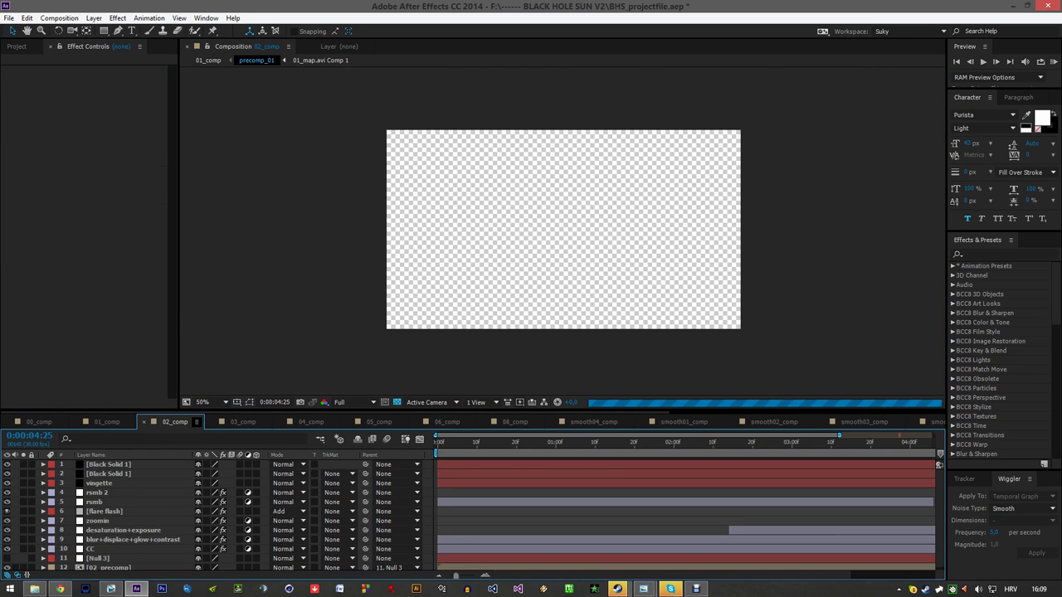
{"action": "scroll", "coordinate": [541, 271], "scroll_direction": "up", "scroll_amount": 1}
{"action": "left_click_drag", "start_coordinate": [605, 222], "coordinate": [564, 264]}
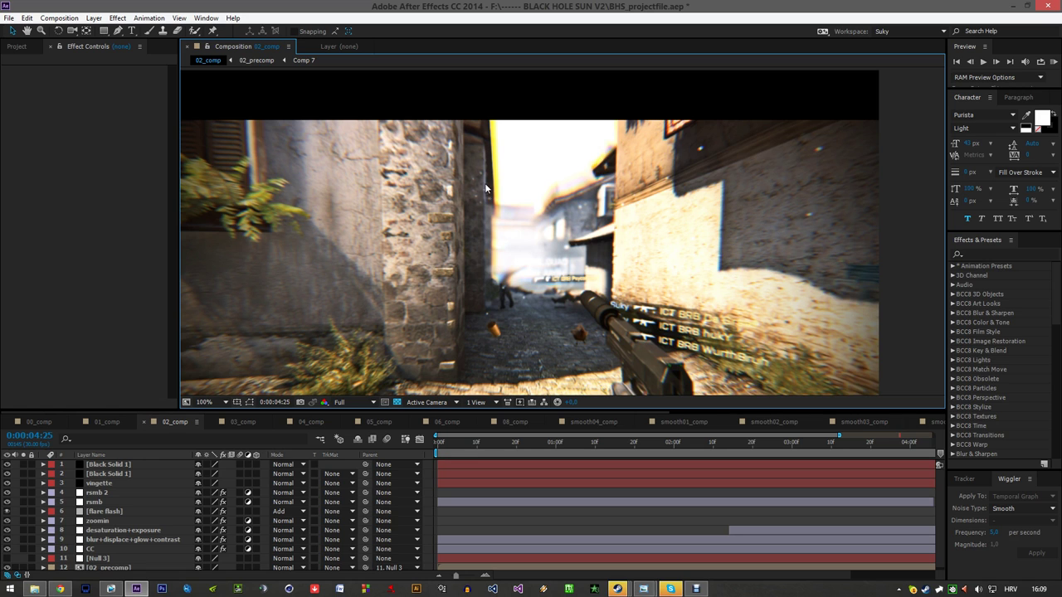
{"action": "left_click_drag", "start_coordinate": [596, 301], "coordinate": [622, 267]}
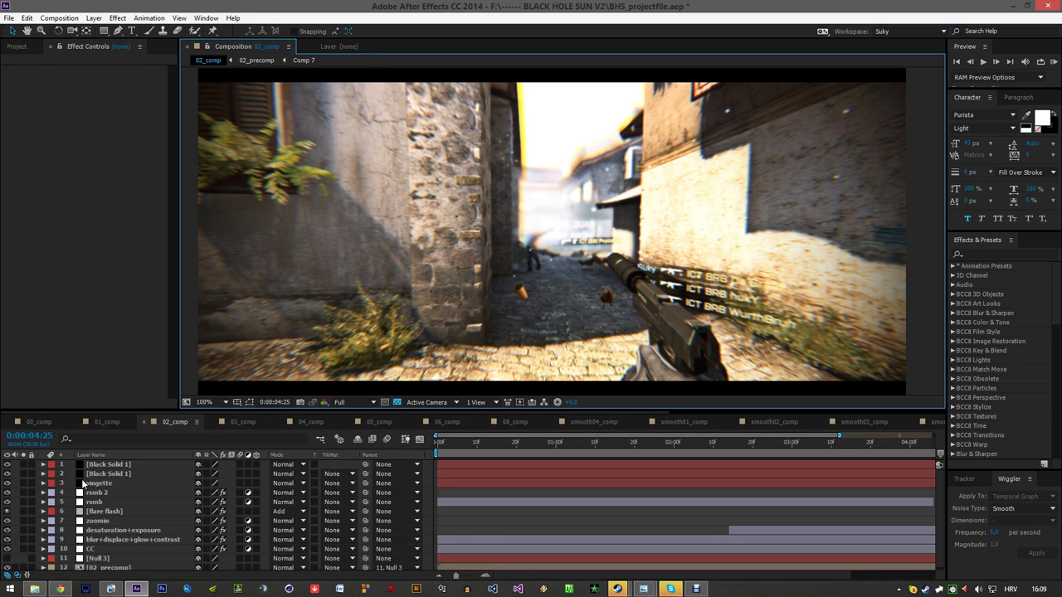
- Look over the zoomin layer's Radial Blur, Looks and Hue/Saturation effects and select the 02_precomp layer
{"action": "scroll", "coordinate": [151, 557], "scroll_direction": "down", "scroll_amount": 1}
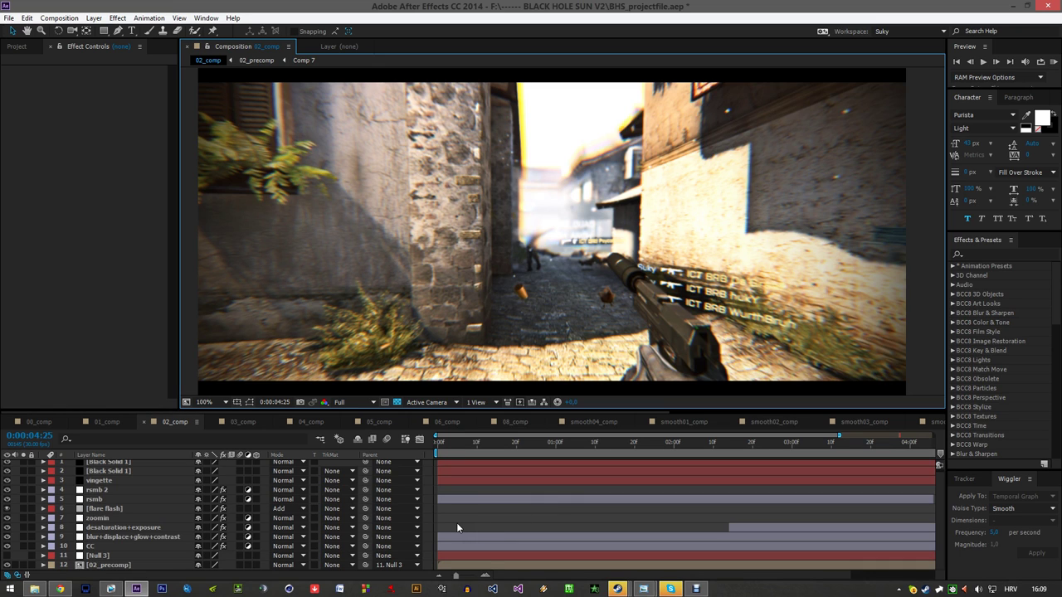
{"action": "left_click", "coordinate": [134, 517]}
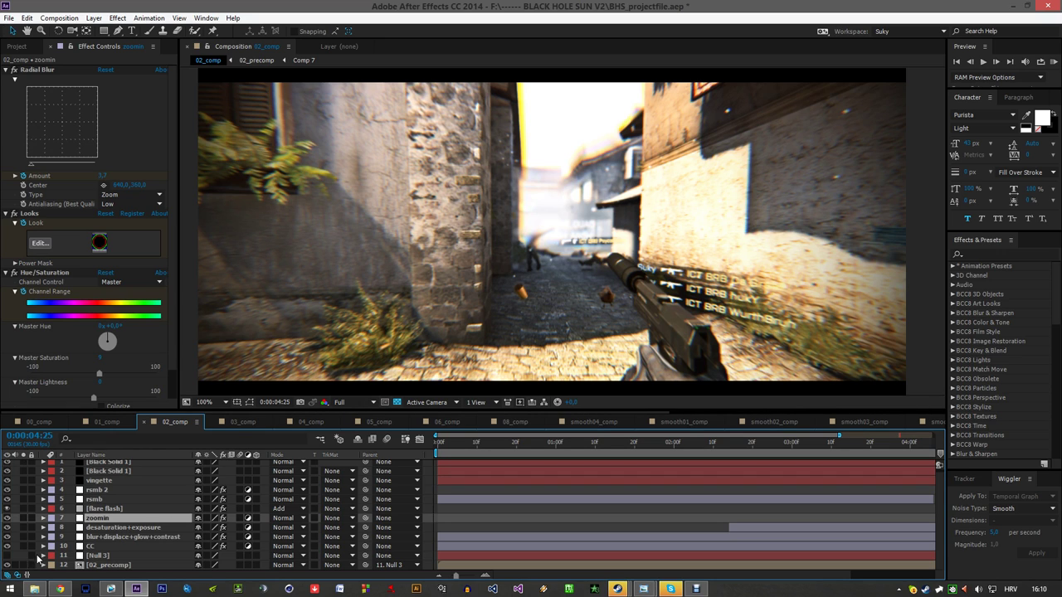
{"action": "left_click", "coordinate": [101, 565]}
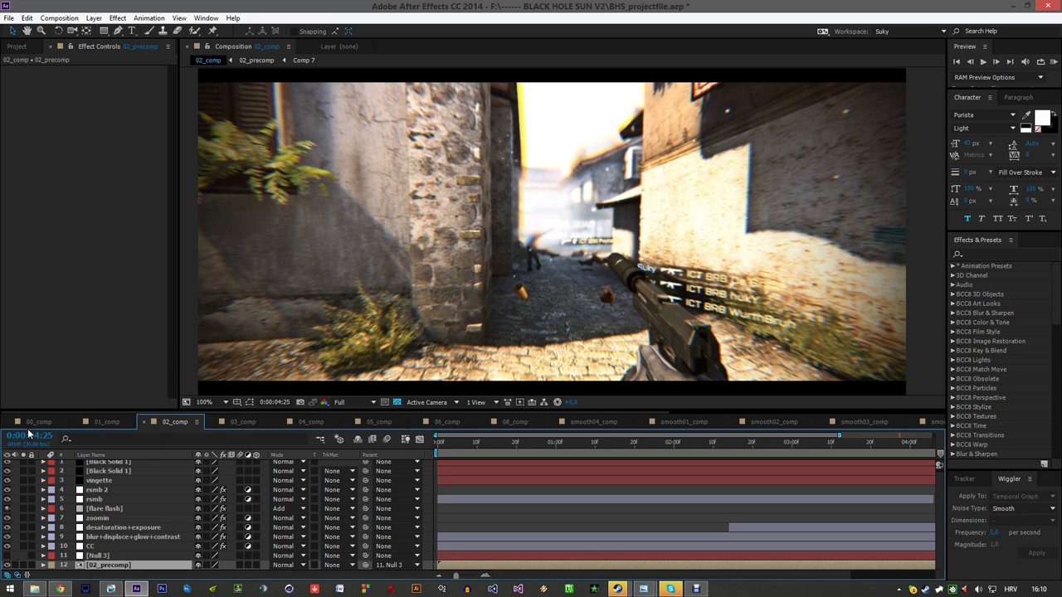
- Bring up 01_comp, then switch to Chrome to view the older edit screenshot and close its tab
{"action": "left_click", "coordinate": [107, 421]}
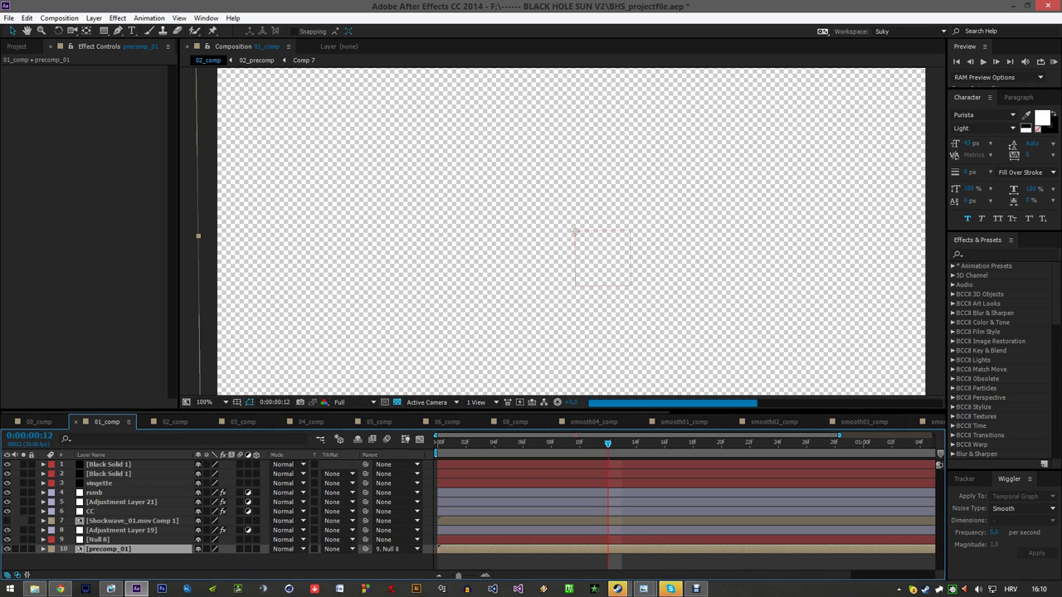
{"action": "left_click", "coordinate": [60, 588]}
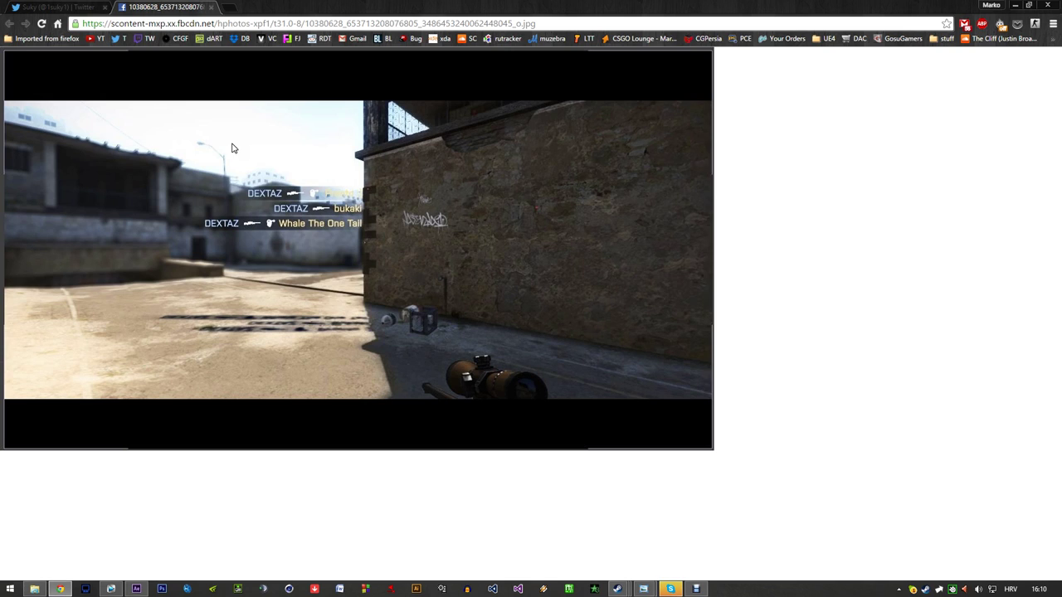
{"action": "middle_click", "coordinate": [160, 4]}
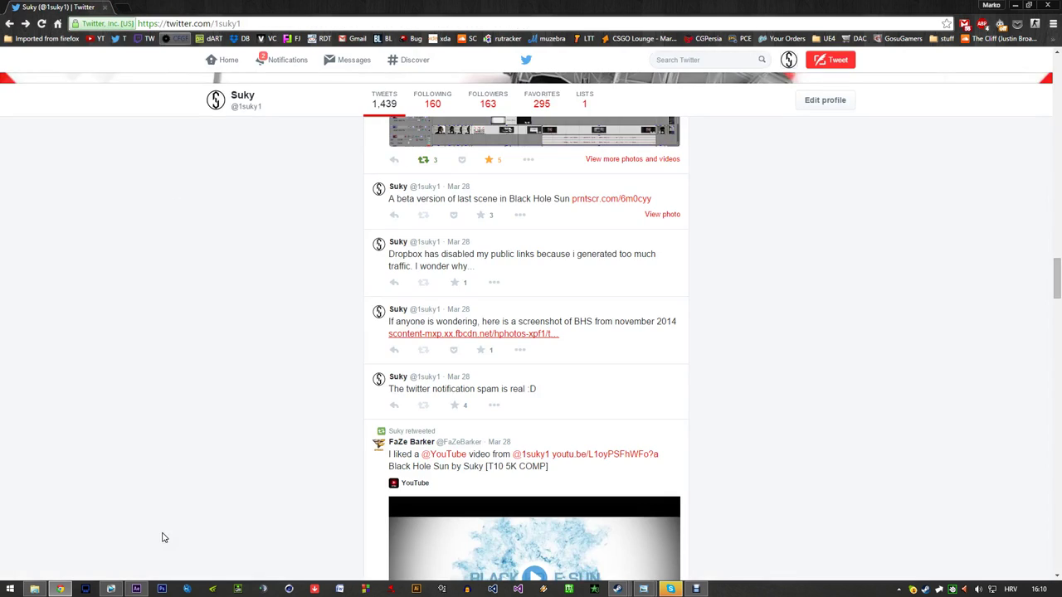
- Return to After Effects, open 02_precomp from 02_comp, and look over its lower layers and frame
{"action": "left_click", "coordinate": [136, 588]}
{"action": "left_click", "coordinate": [174, 421]}
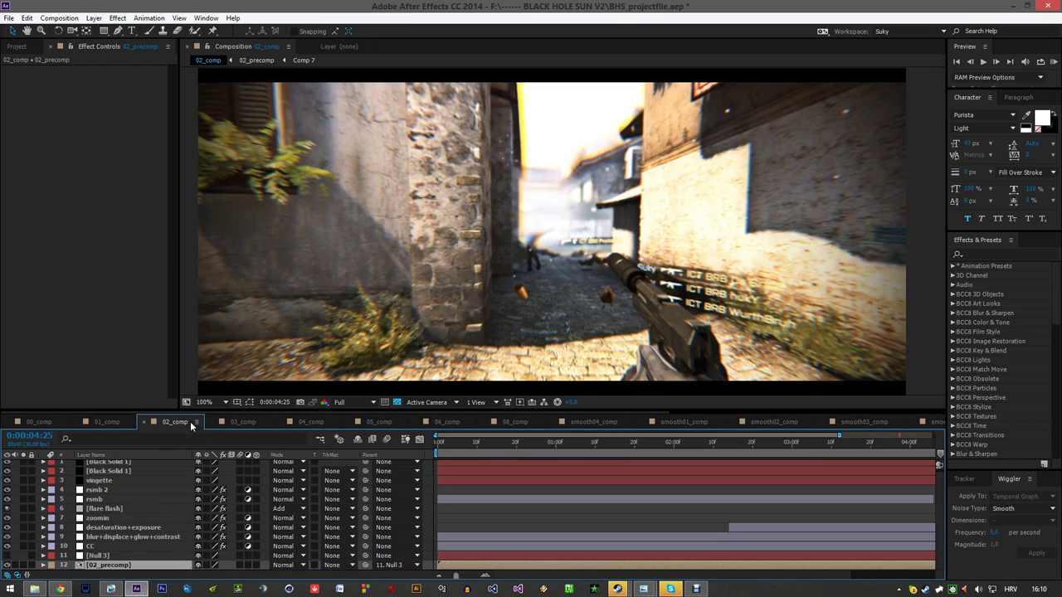
{"action": "double_click", "coordinate": [108, 564]}
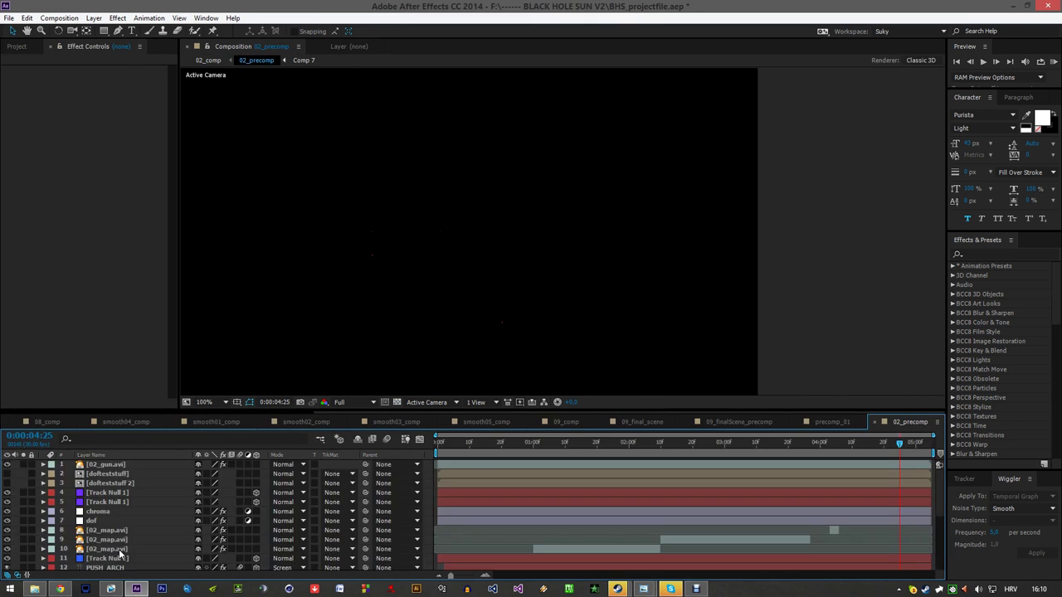
{"action": "scroll", "coordinate": [126, 535], "scroll_direction": "down", "scroll_amount": 4}
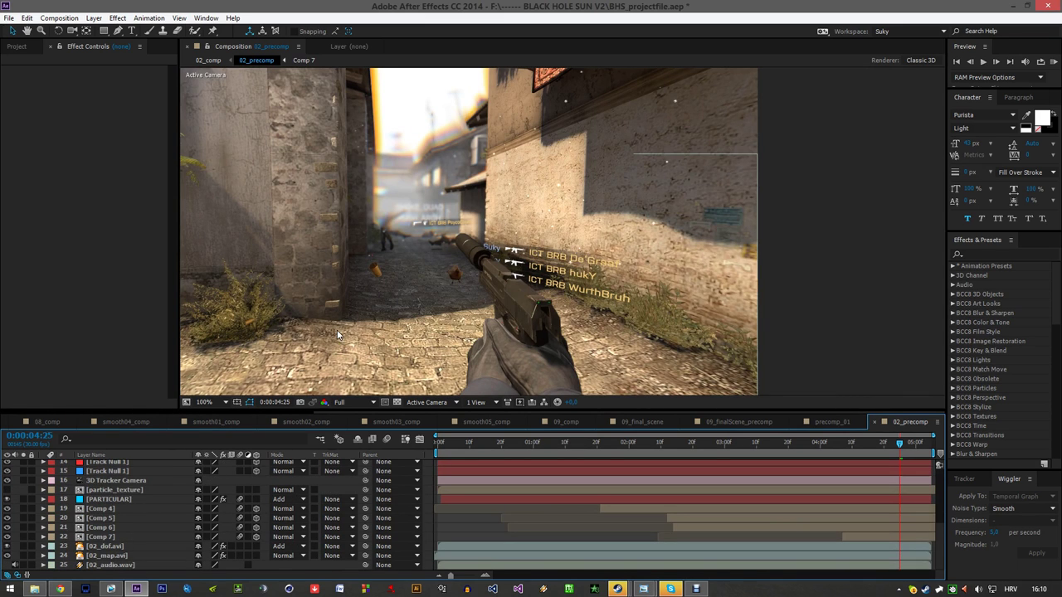
{"action": "left_click_drag", "start_coordinate": [486, 241], "coordinate": [499, 289]}
{"action": "scroll", "coordinate": [484, 249], "scroll_direction": "down", "scroll_amount": 1}
{"action": "scroll", "coordinate": [485, 249], "scroll_direction": "up", "scroll_amount": 1}
{"action": "left_click_drag", "start_coordinate": [414, 334], "coordinate": [421, 326]}
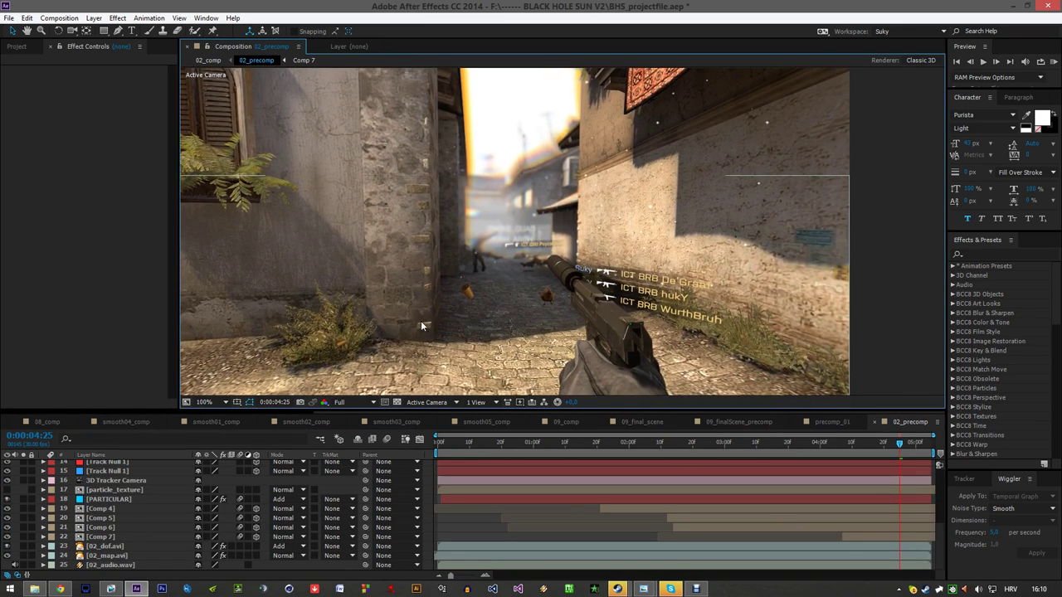
- Reveal Comp 4's X Rotation keyframes in 02_precomp and go to 0:00:01:26
{"action": "left_click", "coordinate": [131, 537]}
{"action": "left_click", "coordinate": [125, 518]}
{"action": "left_click", "coordinate": [124, 508]}
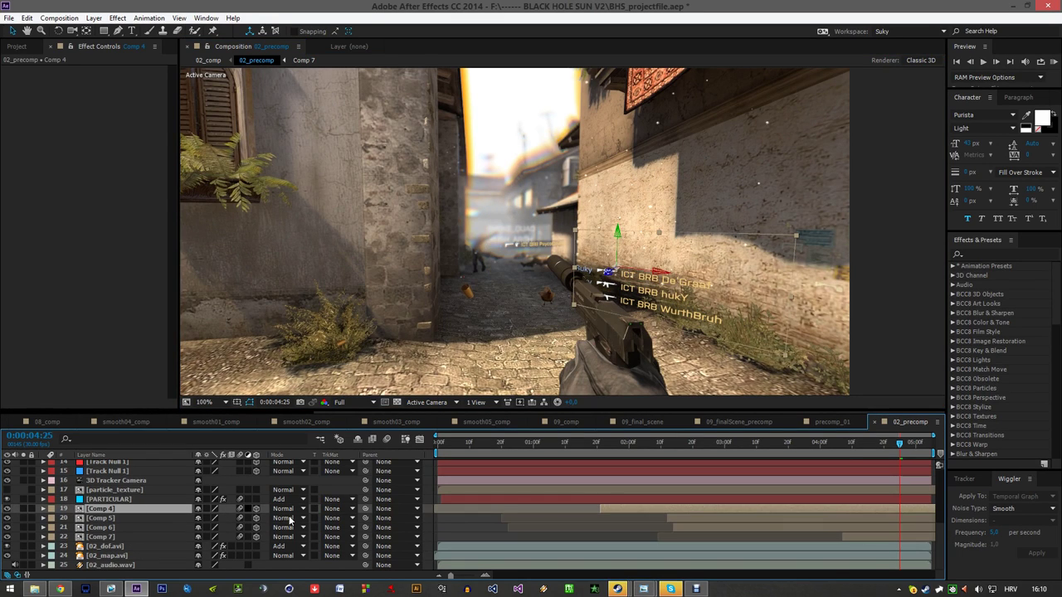
{"action": "key", "text": "u"}
{"action": "left_click_drag", "start_coordinate": [673, 448], "coordinate": [617, 449]}
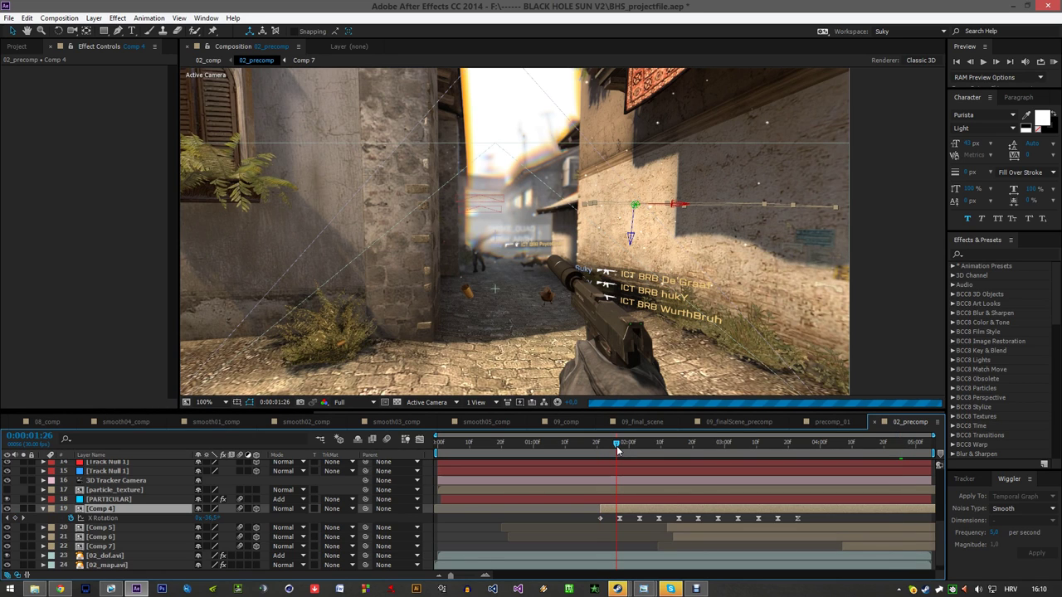
- Solo the Comp 4 to Comp 7 kill notice layers and scrub through their animation to 0:00:05:04
{"action": "left_click", "coordinate": [23, 508]}
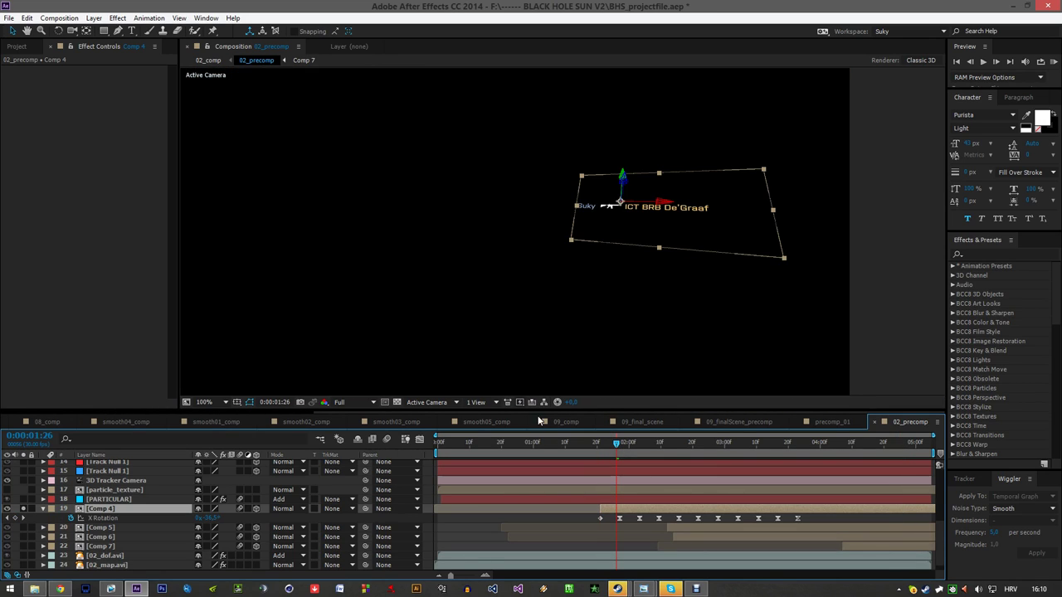
{"action": "left_click_drag", "start_coordinate": [600, 447], "coordinate": [638, 452]}
{"action": "left_click_drag", "start_coordinate": [23, 528], "coordinate": [24, 547]}
{"action": "left_click_drag", "start_coordinate": [606, 444], "coordinate": [947, 456]}
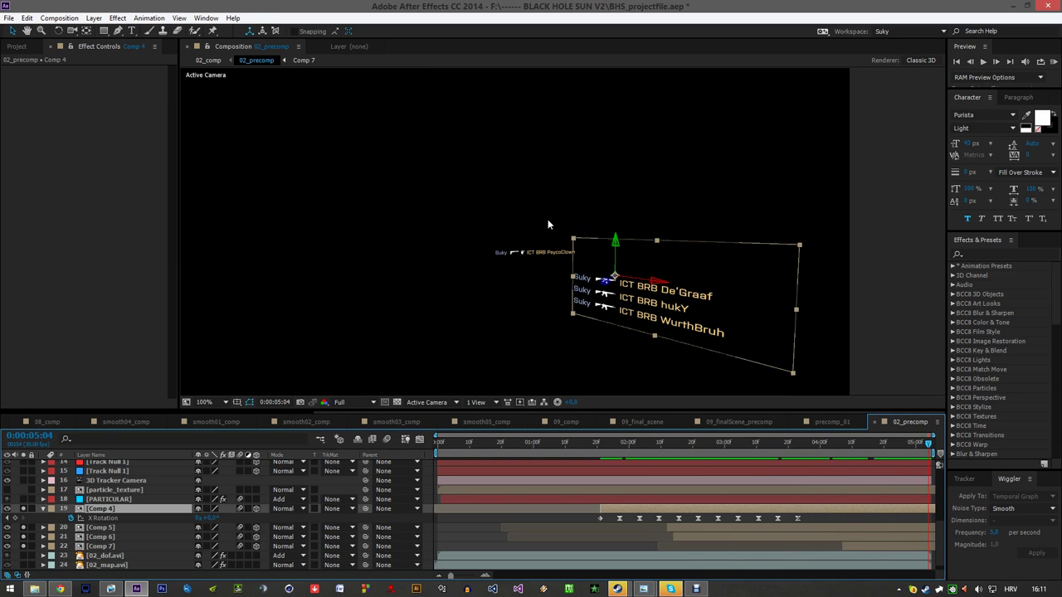
- Unsolo the Comp 4 to Comp 7 layers and preview the full 02_precomp scene from 0:00:00:17
{"action": "left_click_drag", "start_coordinate": [24, 547], "coordinate": [24, 509]}
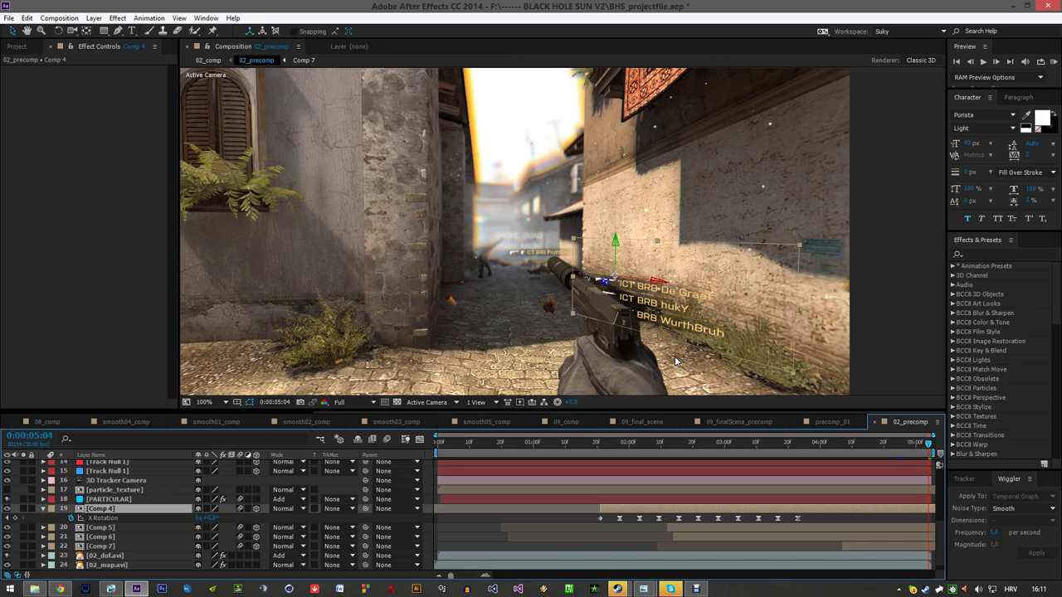
{"action": "left_click", "coordinate": [554, 452]}
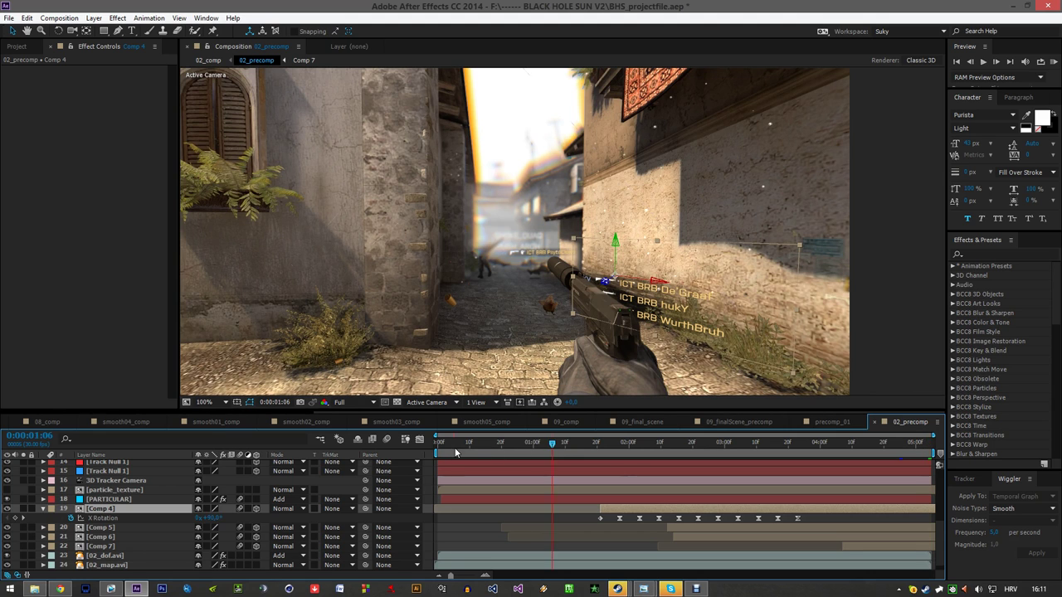
{"action": "left_click", "coordinate": [491, 447]}
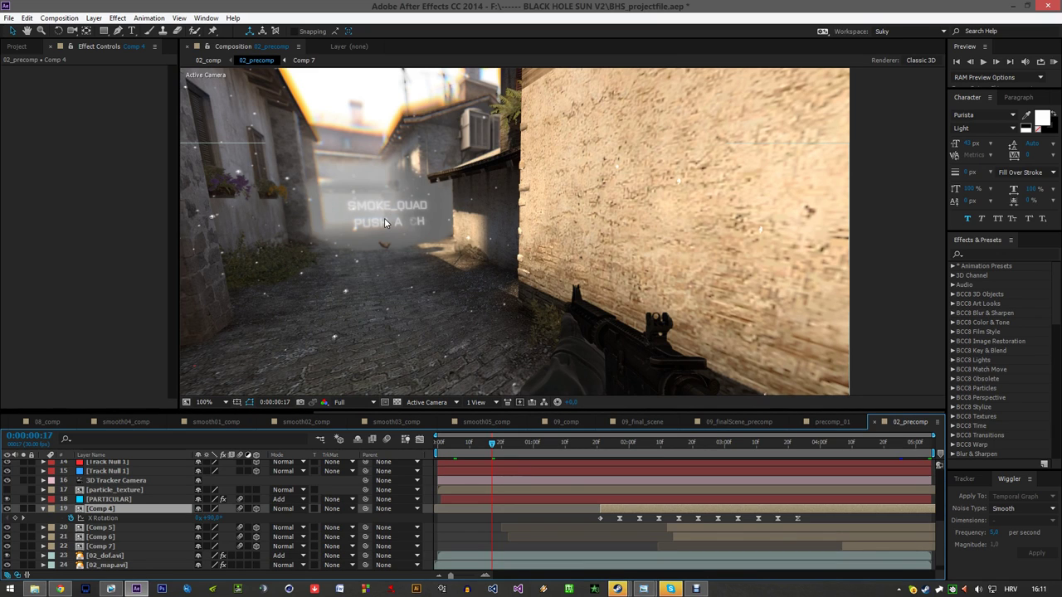
{"action": "key", "text": "space"}
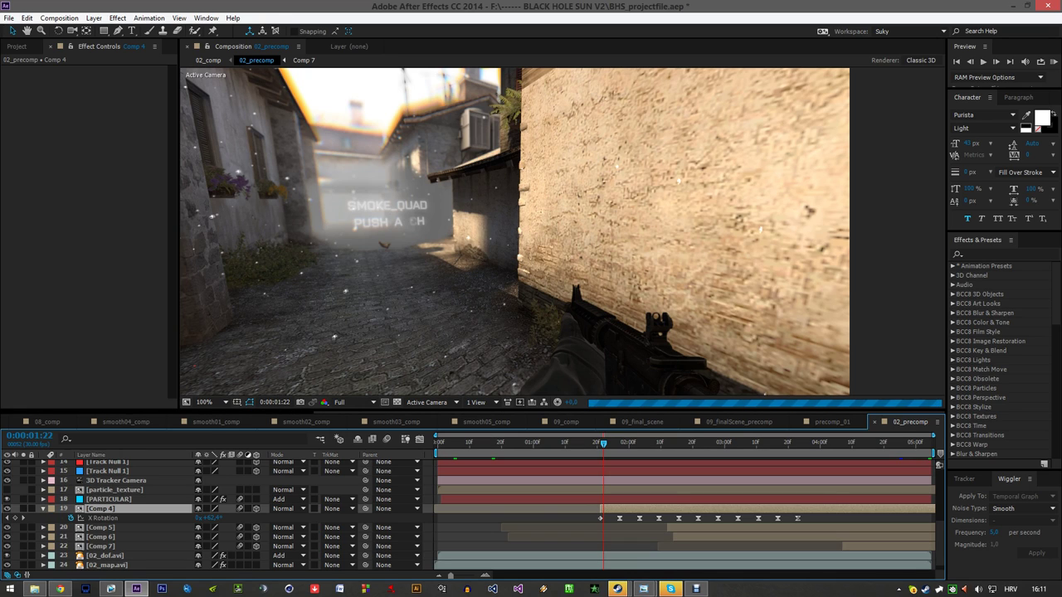
- Bring up 01_comp, go to 0:00:00:01 and fit more of the frame in view
{"action": "left_click_drag", "start_coordinate": [730, 412], "coordinate": [213, 413]}
{"action": "left_click", "coordinate": [107, 421]}
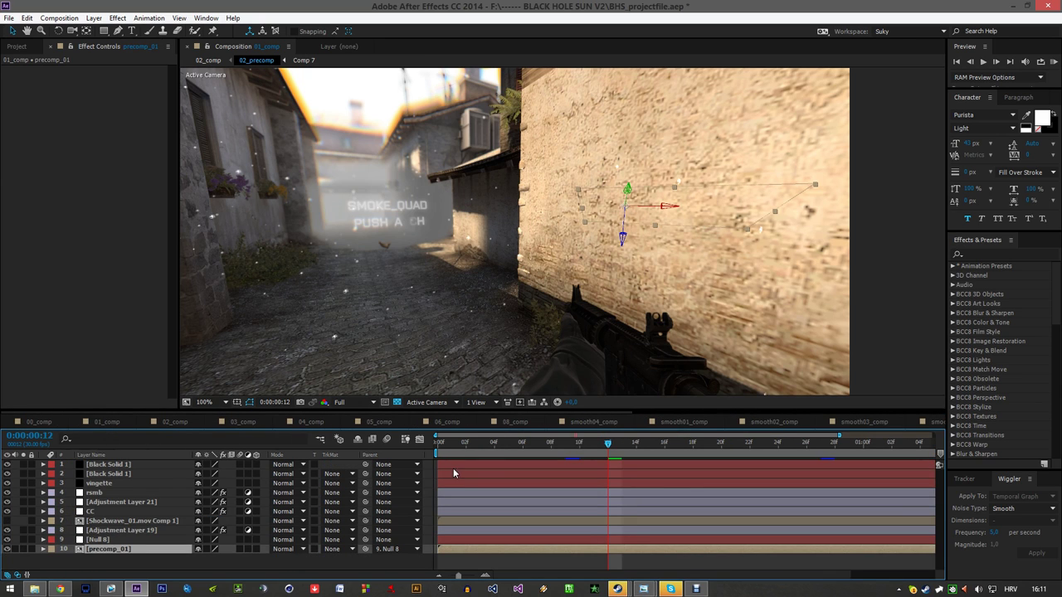
{"action": "left_click", "coordinate": [452, 442]}
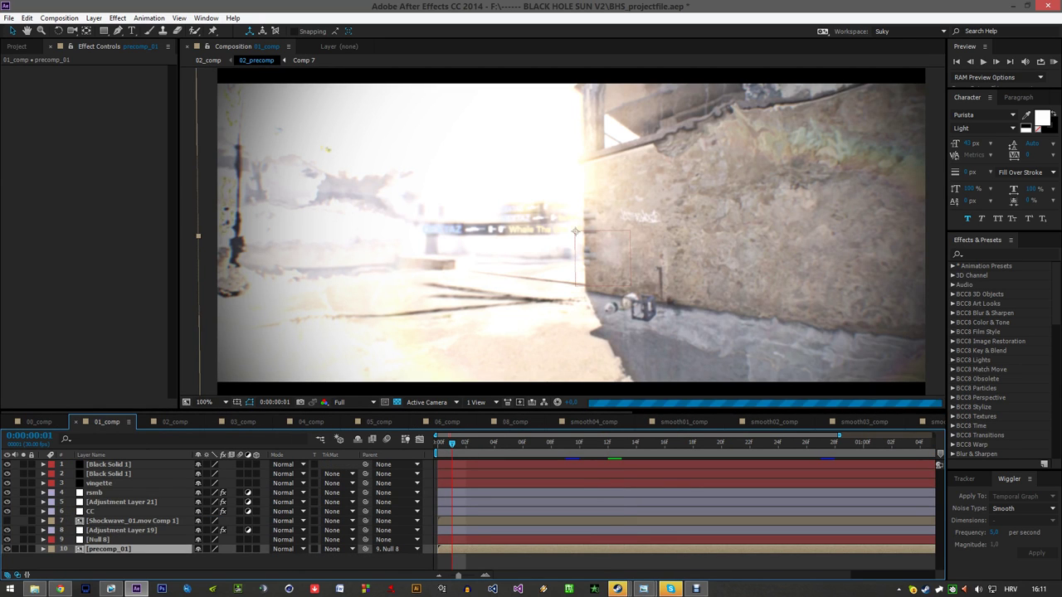
{"action": "scroll", "coordinate": [536, 249], "scroll_direction": "down", "scroll_amount": 1}
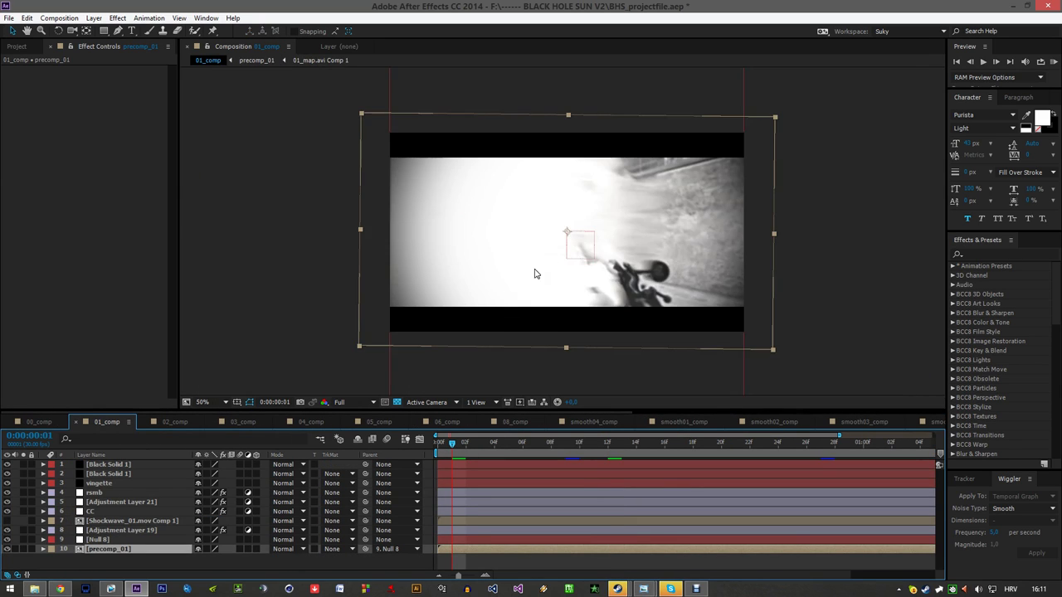
- Solo the Shockwave_01.mov Comp 1 layer, scrub its animation to 0:00:00:11, and unsolo it
{"action": "left_click", "coordinate": [120, 522]}
{"action": "left_click", "coordinate": [23, 521]}
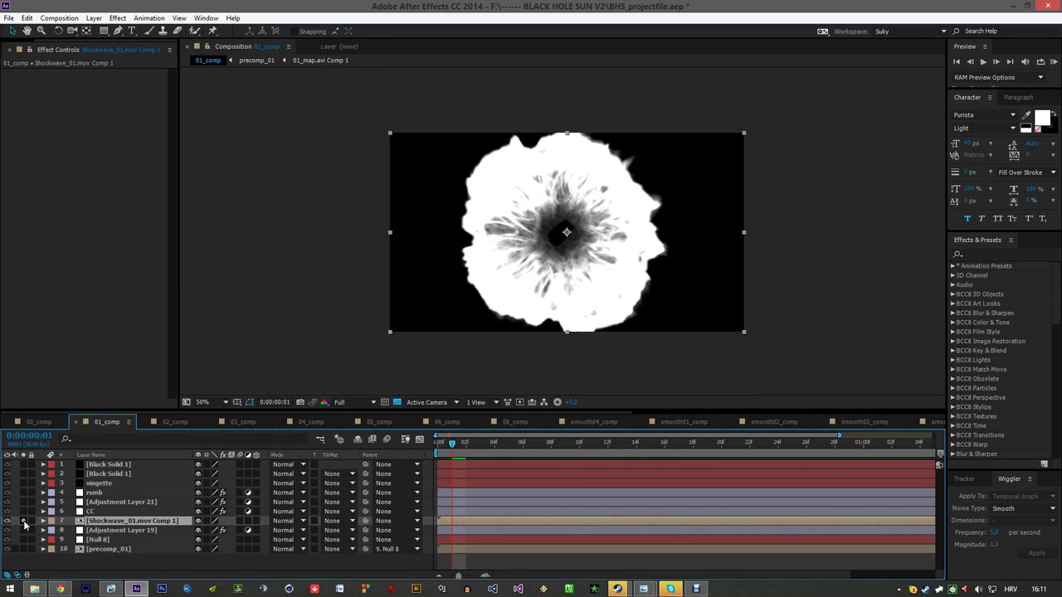
{"action": "left_click_drag", "start_coordinate": [451, 445], "coordinate": [593, 444]}
{"action": "left_click", "coordinate": [23, 521]}
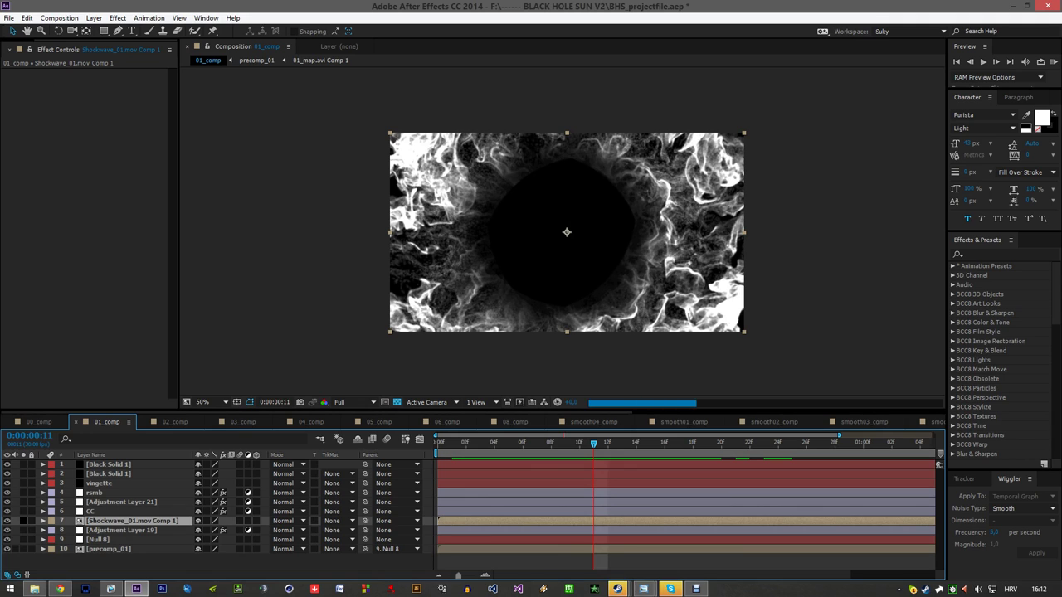
- Show the S_Distort settings on Adjustment Layer 19 and look at the 01_comp frame
{"action": "left_click", "coordinate": [132, 530]}
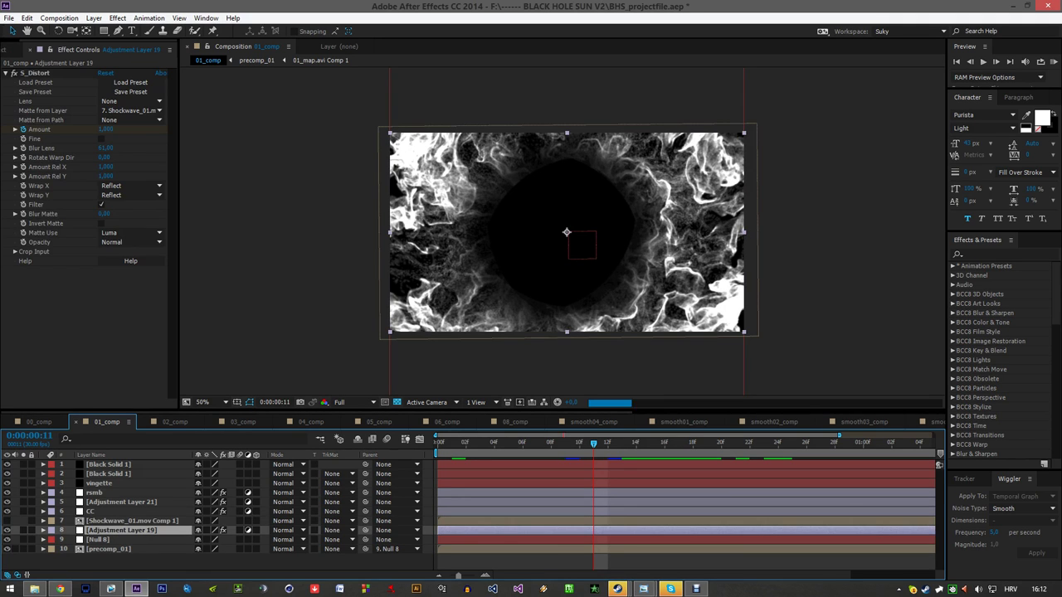
{"action": "scroll", "coordinate": [513, 235], "scroll_direction": "up", "scroll_amount": 1}
{"action": "left_click_drag", "start_coordinate": [513, 235], "coordinate": [502, 250]}
- Bring up 02_comp and examine its adjustment layers, including the Exposure and Add Grain effects on desaturation+exposure
{"action": "left_click", "coordinate": [184, 422]}
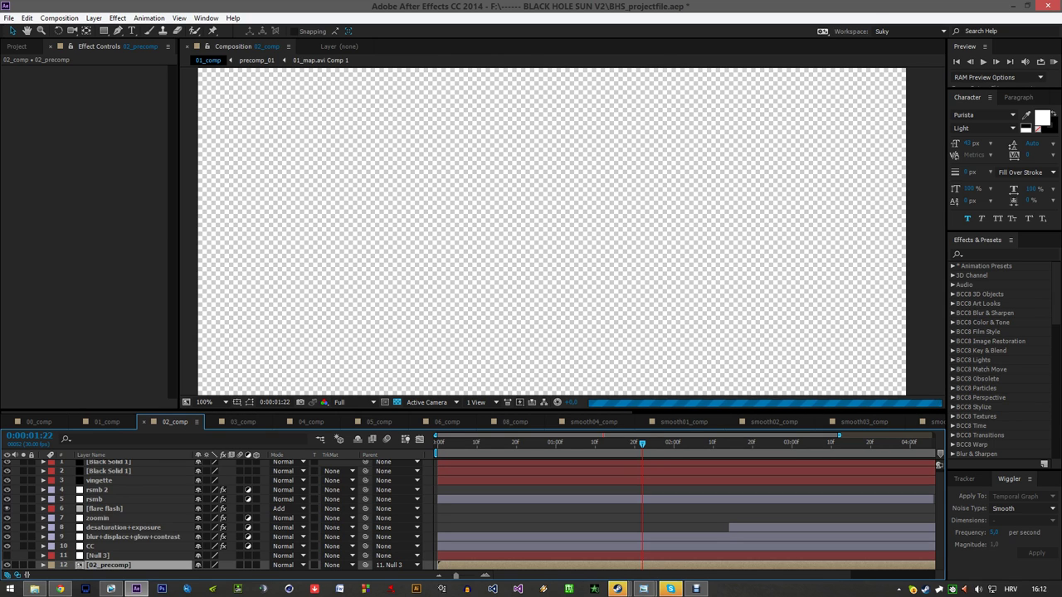
{"action": "left_click", "coordinate": [102, 537]}
{"action": "left_click", "coordinate": [96, 499]}
{"action": "left_click", "coordinate": [106, 518]}
{"action": "left_click", "coordinate": [107, 529]}
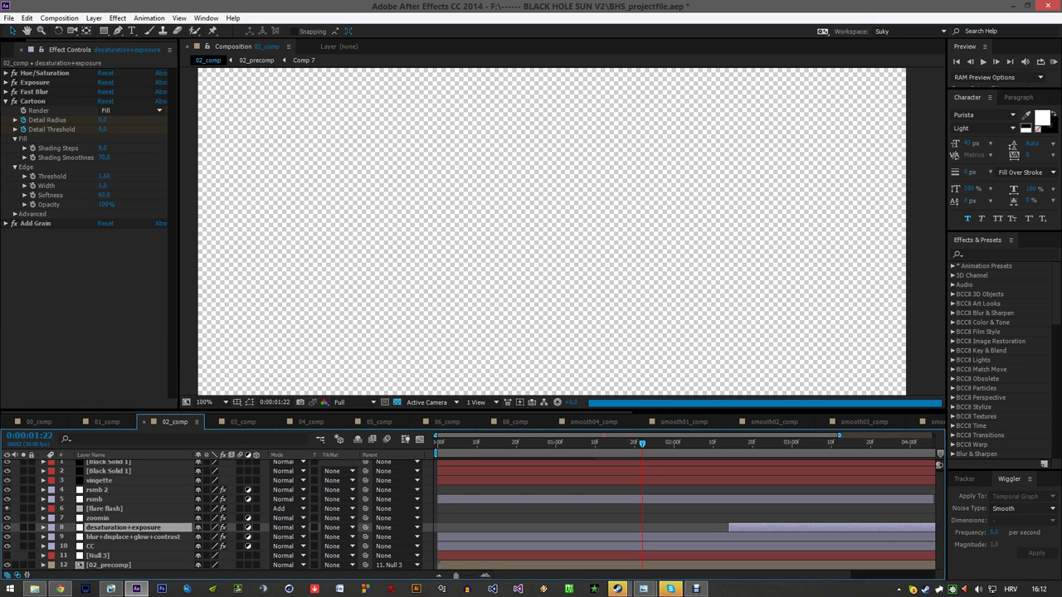
{"action": "left_click", "coordinate": [38, 82]}
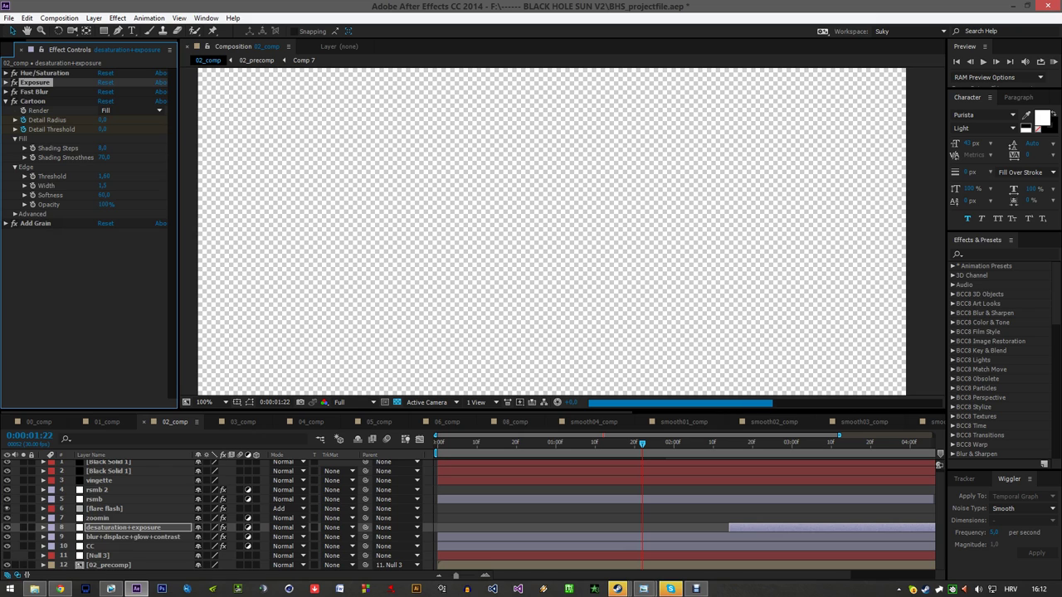
{"action": "left_click", "coordinate": [39, 224]}
- Show the blur+displace+glow+contrast layer's effects and collapse Fast Blur and Turbulent Displace
{"action": "left_click", "coordinate": [133, 536]}
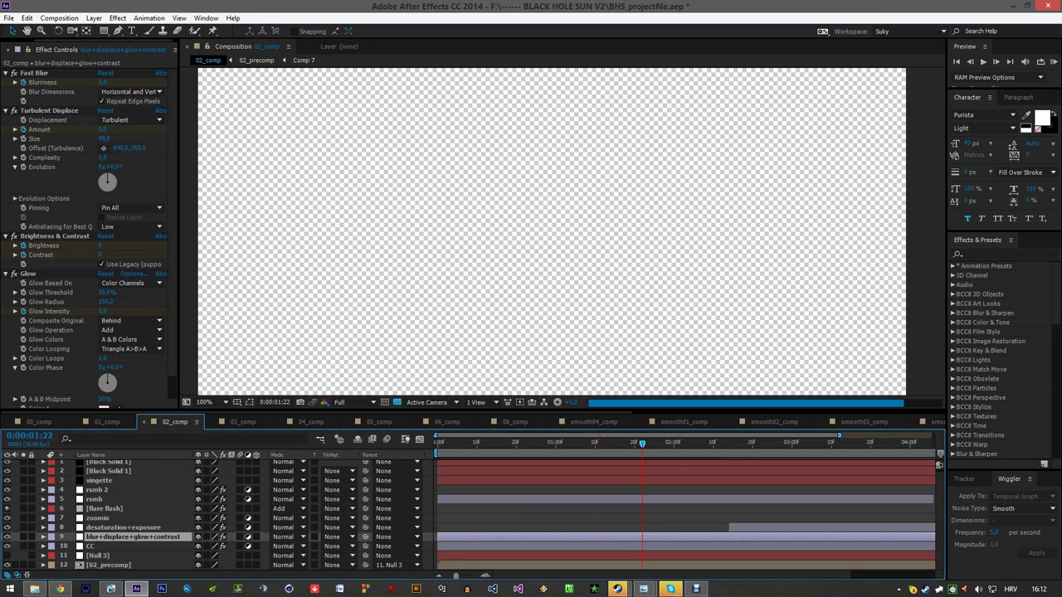
{"action": "left_click", "coordinate": [6, 72]}
{"action": "left_click", "coordinate": [6, 82]}
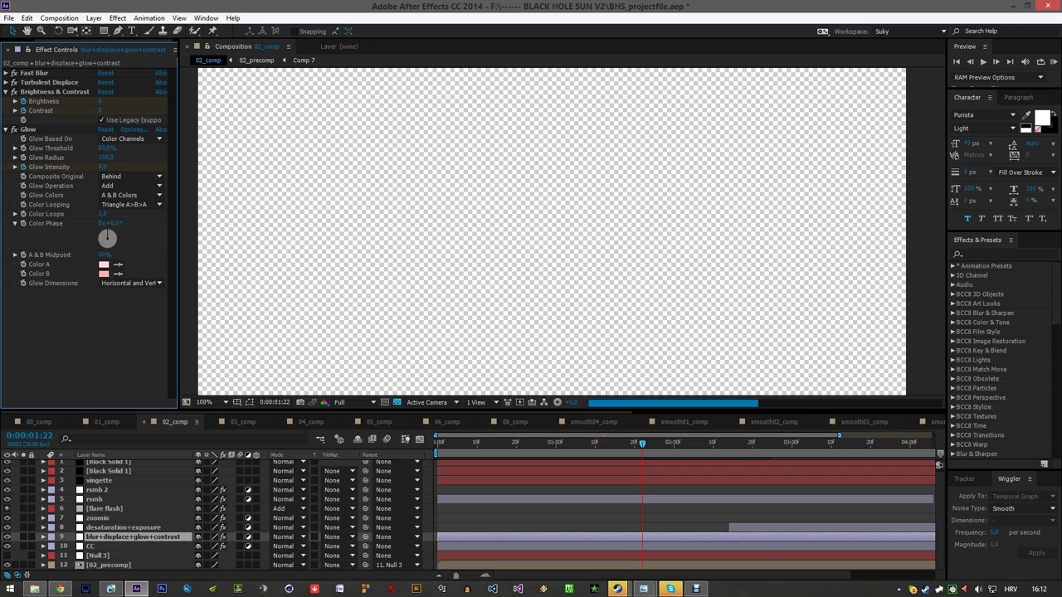
- Bring up 03_comp, select the 03_precomp layer, and view the frame at 0:00:04:16
{"action": "left_click", "coordinate": [274, 421]}
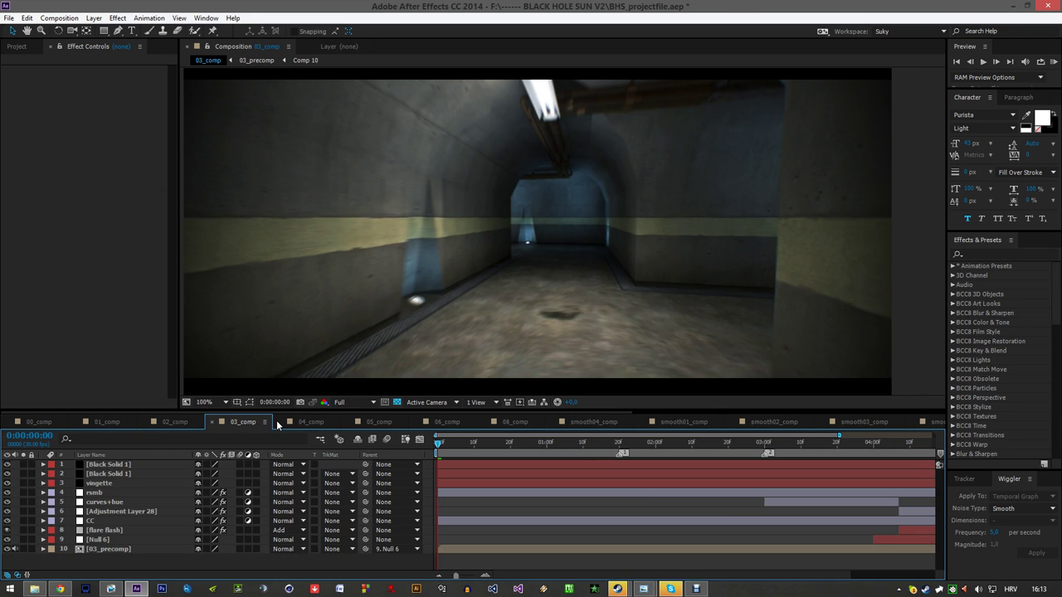
{"action": "left_click", "coordinate": [103, 548]}
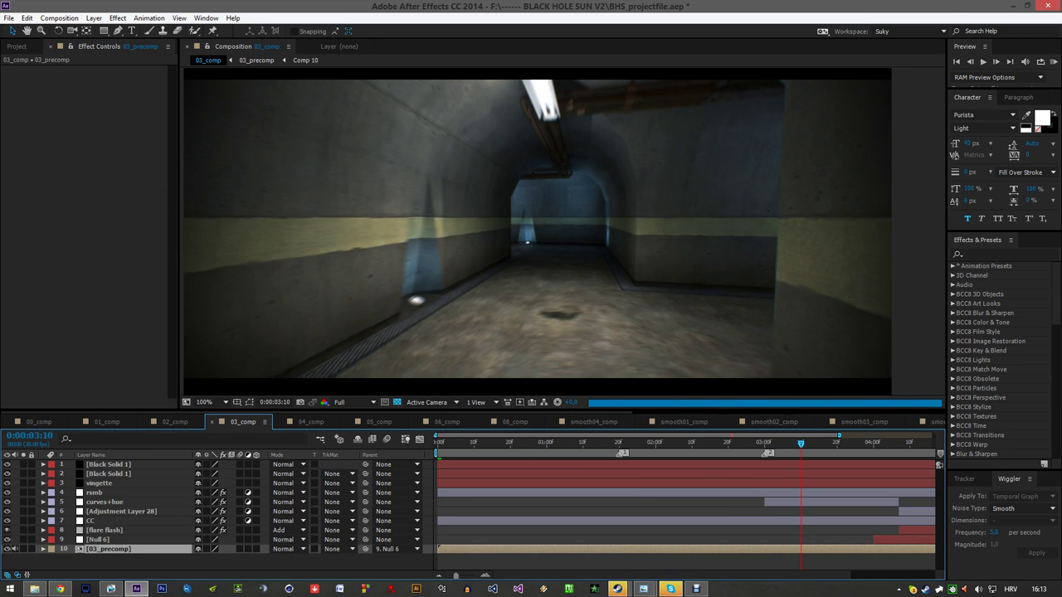
{"action": "key", "text": "minus"}
{"action": "left_click", "coordinate": [837, 442]}
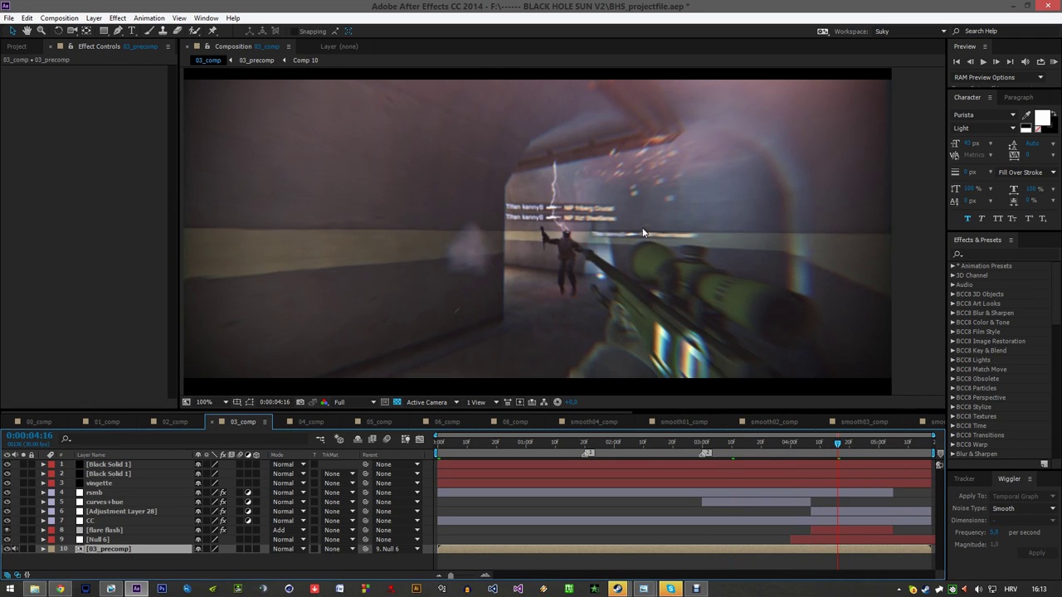
- Open 03_precomp and show the Particular effect settings on its particular layer
{"action": "double_click", "coordinate": [139, 550]}
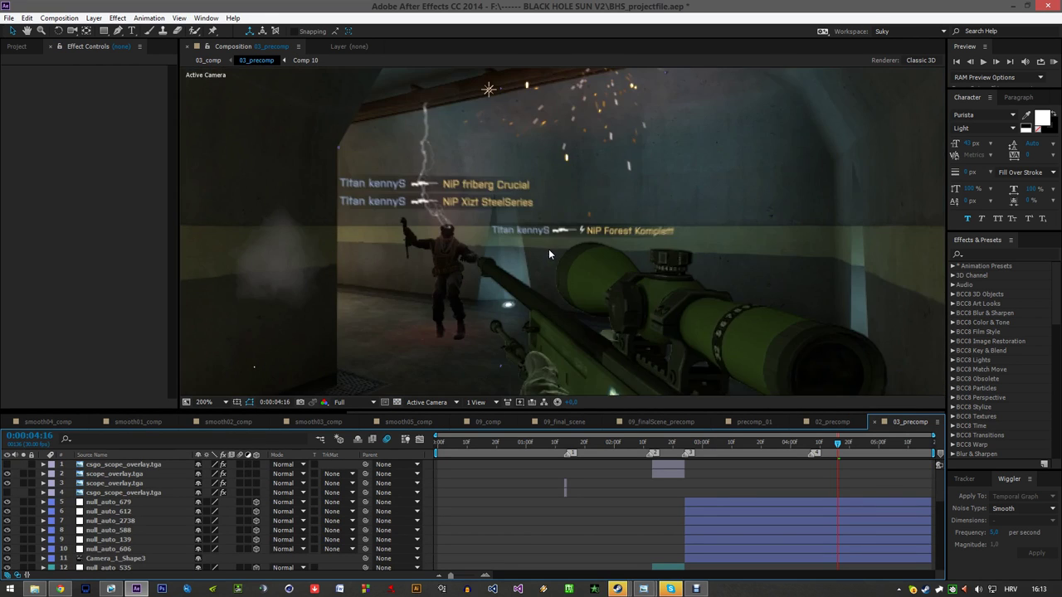
{"action": "scroll", "coordinate": [549, 282], "scroll_direction": "down", "scroll_amount": 1}
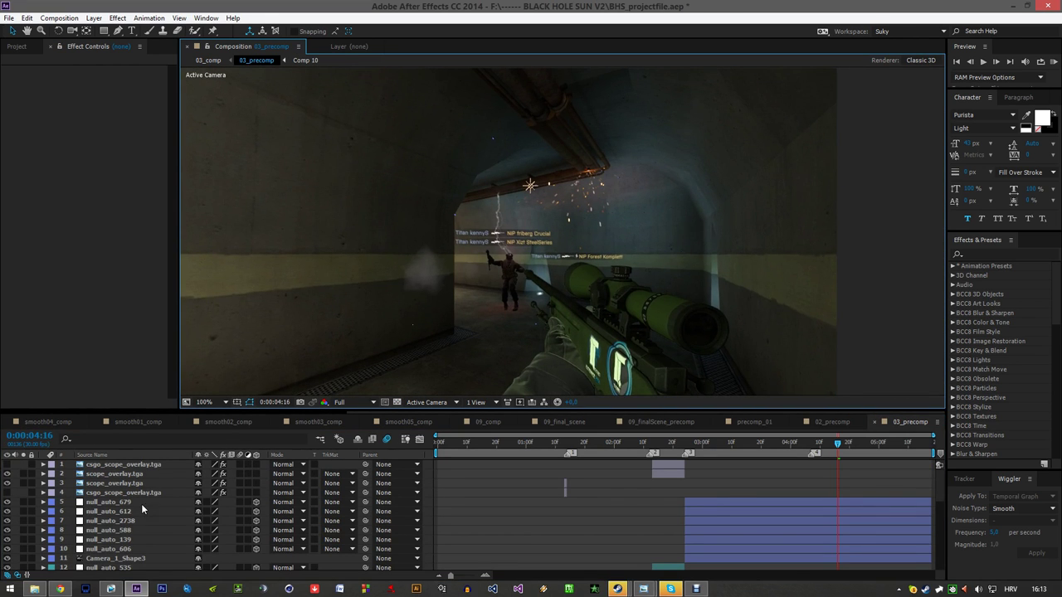
{"action": "scroll", "coordinate": [141, 504], "scroll_direction": "down", "scroll_amount": 4}
{"action": "left_click", "coordinate": [123, 519]}
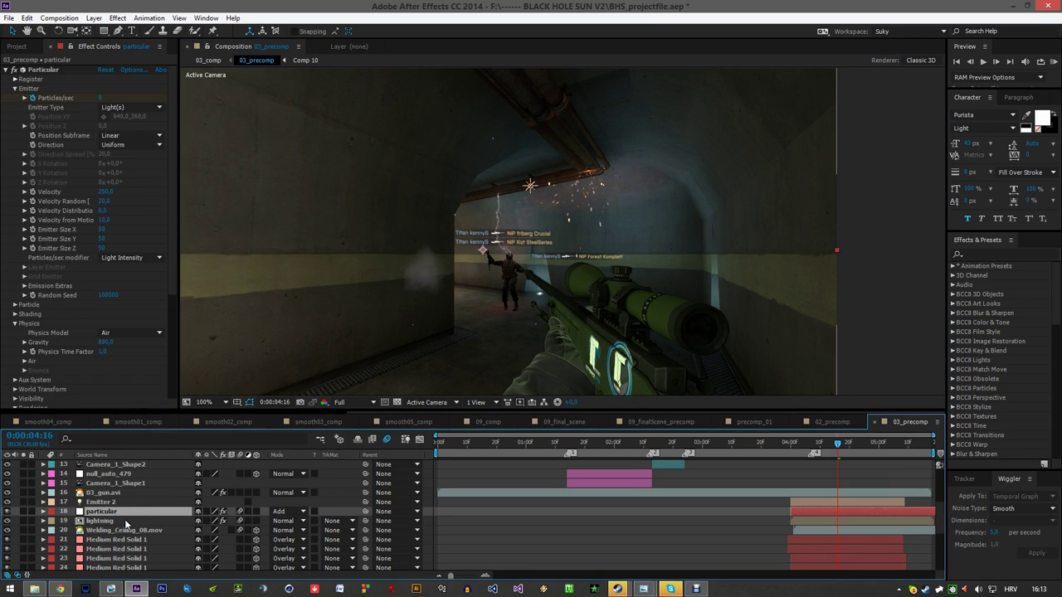
- Solo the lightning layer, scrub through its strike from 0:00:04:02 to 0:00:04:08, and unsolo it
{"action": "left_click", "coordinate": [23, 520]}
{"action": "left_click", "coordinate": [795, 444]}
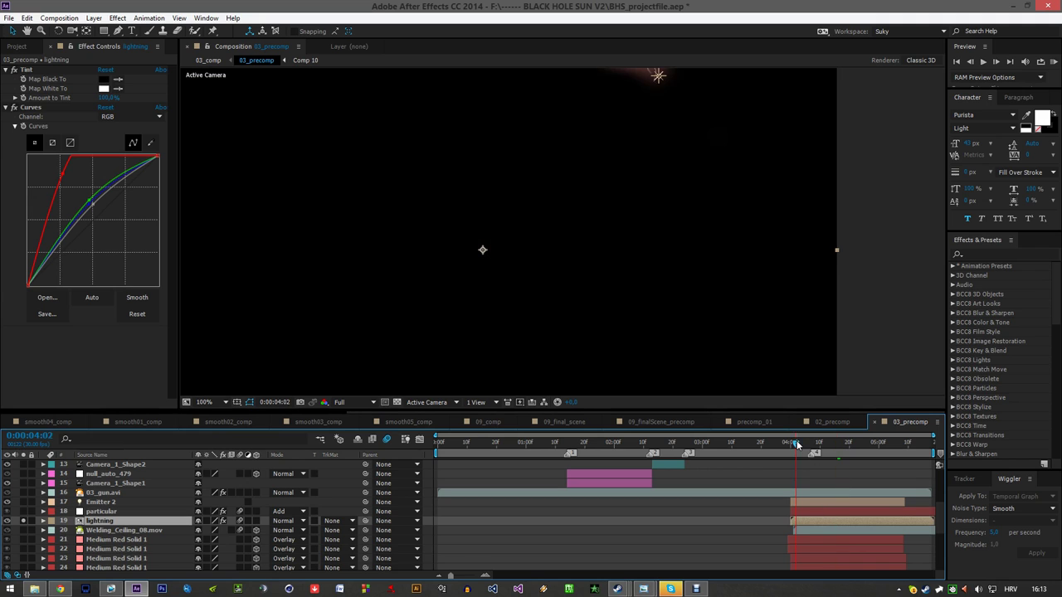
{"action": "left_click_drag", "start_coordinate": [800, 446], "coordinate": [810, 444]}
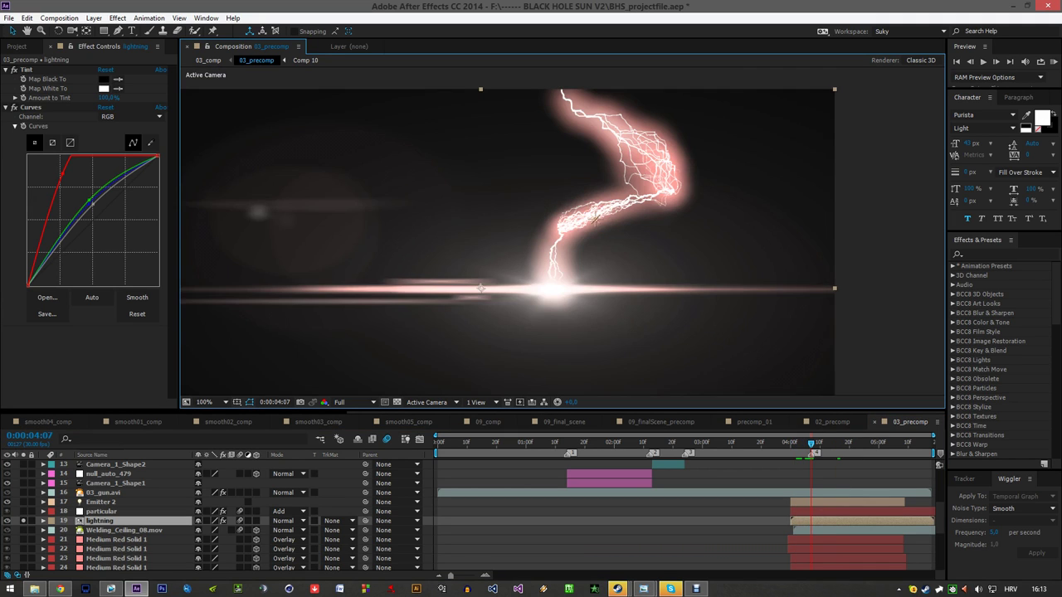
{"action": "left_click_drag", "start_coordinate": [687, 333], "coordinate": [697, 332]}
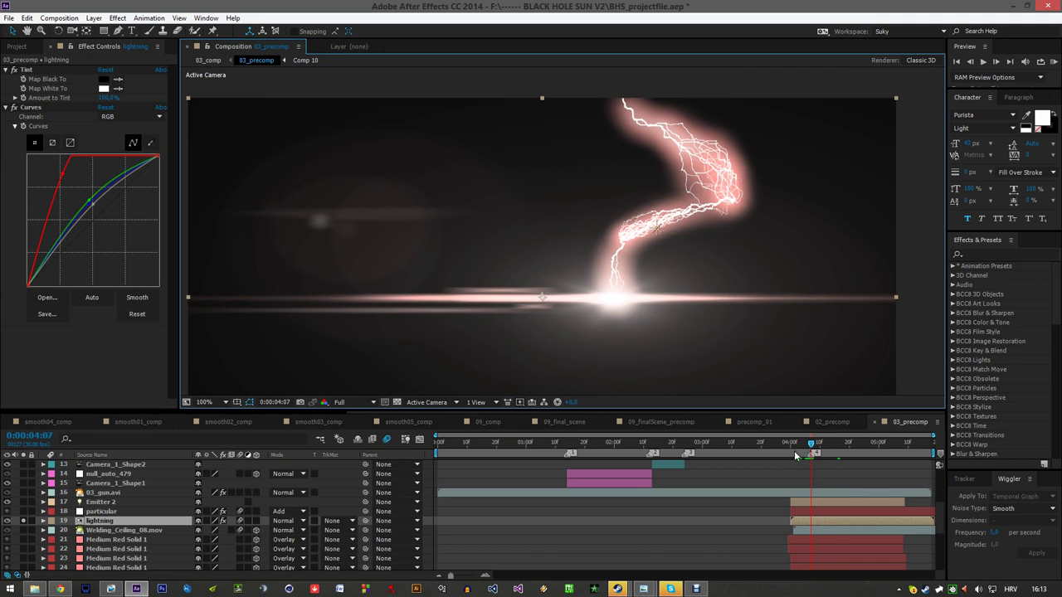
{"action": "left_click_drag", "start_coordinate": [792, 446], "coordinate": [815, 452]}
{"action": "left_click", "coordinate": [22, 522]}
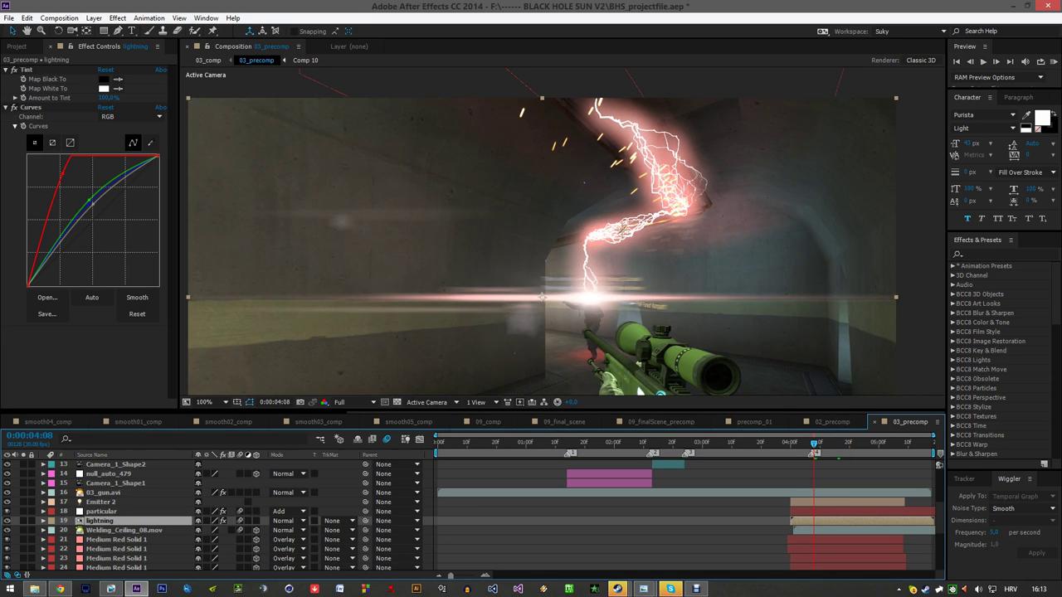
- Select all six Medium Red Solid 1 layers, then layers 22 and 21 individually, to inspect their masks
{"action": "scroll", "coordinate": [131, 514], "scroll_direction": "down", "scroll_amount": 1}
{"action": "left_click", "coordinate": [131, 514]}
{"action": "left_click", "coordinate": [138, 558], "text": "shift"}
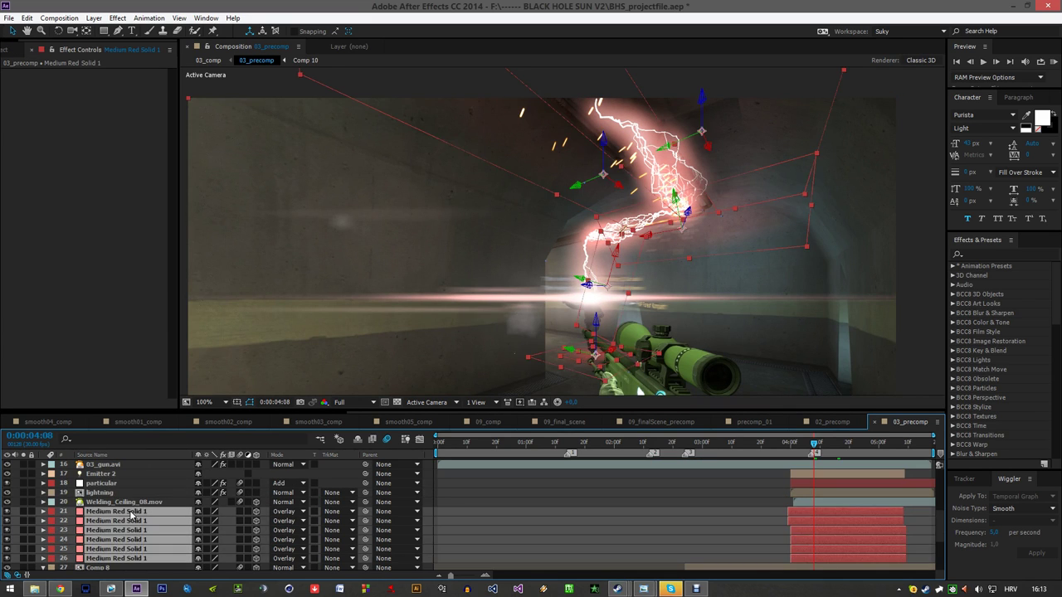
{"action": "left_click", "coordinate": [130, 511]}
{"action": "left_click", "coordinate": [109, 520]}
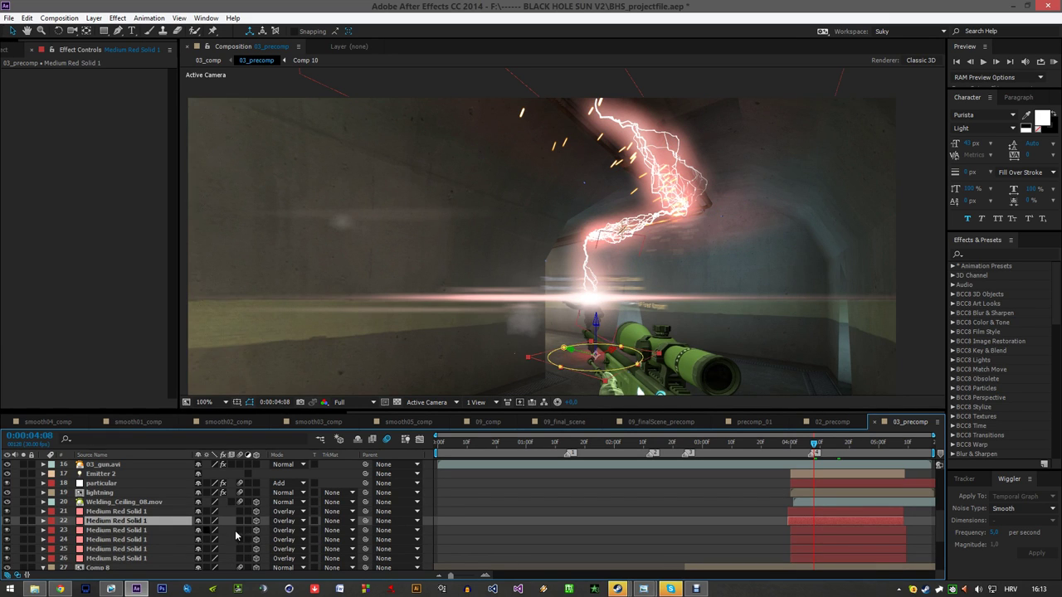
{"action": "left_click", "coordinate": [129, 512]}
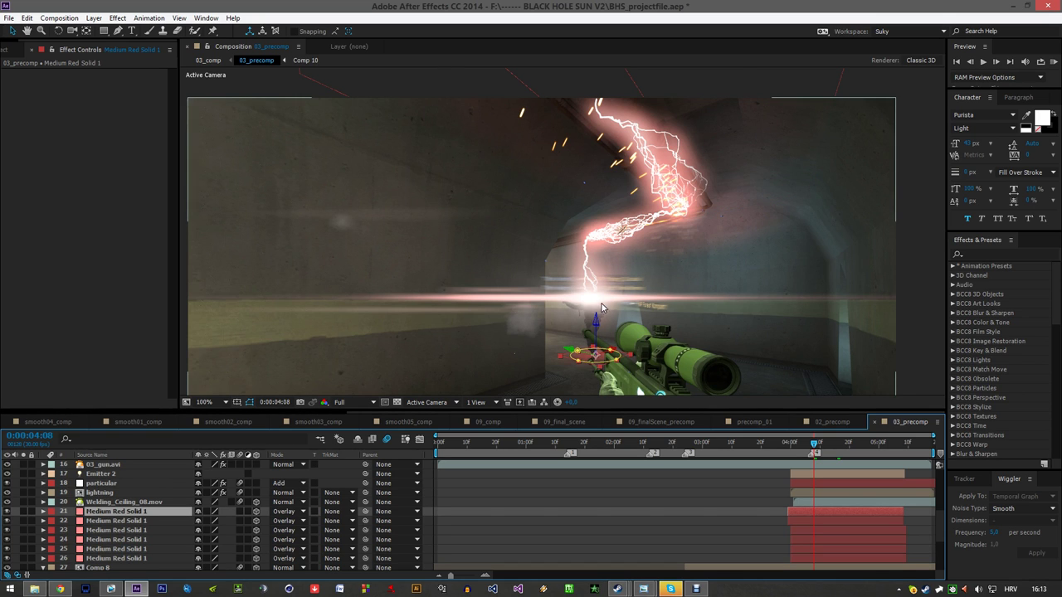
- Examine the red solid's glow beneath the lightning strike up close at 0:00:04:08
{"action": "scroll", "coordinate": [601, 307], "scroll_direction": "down", "scroll_amount": 1}
{"action": "left_click_drag", "start_coordinate": [601, 307], "coordinate": [574, 272]}
{"action": "scroll", "coordinate": [519, 221], "scroll_direction": "up", "scroll_amount": 1}
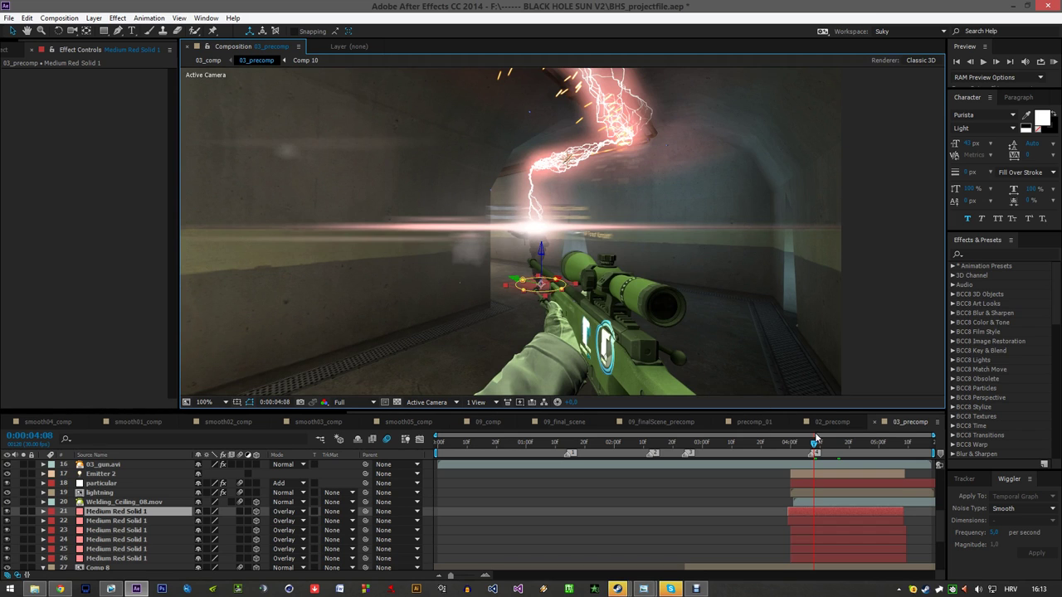
{"action": "scroll", "coordinate": [519, 295], "scroll_direction": "up", "scroll_amount": 2}
{"action": "left_click_drag", "start_coordinate": [567, 308], "coordinate": [656, 228]}
{"action": "scroll", "coordinate": [488, 365], "scroll_direction": "down", "scroll_amount": 1}
{"action": "left_click_drag", "start_coordinate": [488, 362], "coordinate": [467, 325]}
{"action": "scroll", "coordinate": [500, 263], "scroll_direction": "down", "scroll_amount": 1}
{"action": "left_click_drag", "start_coordinate": [501, 263], "coordinate": [508, 287]}
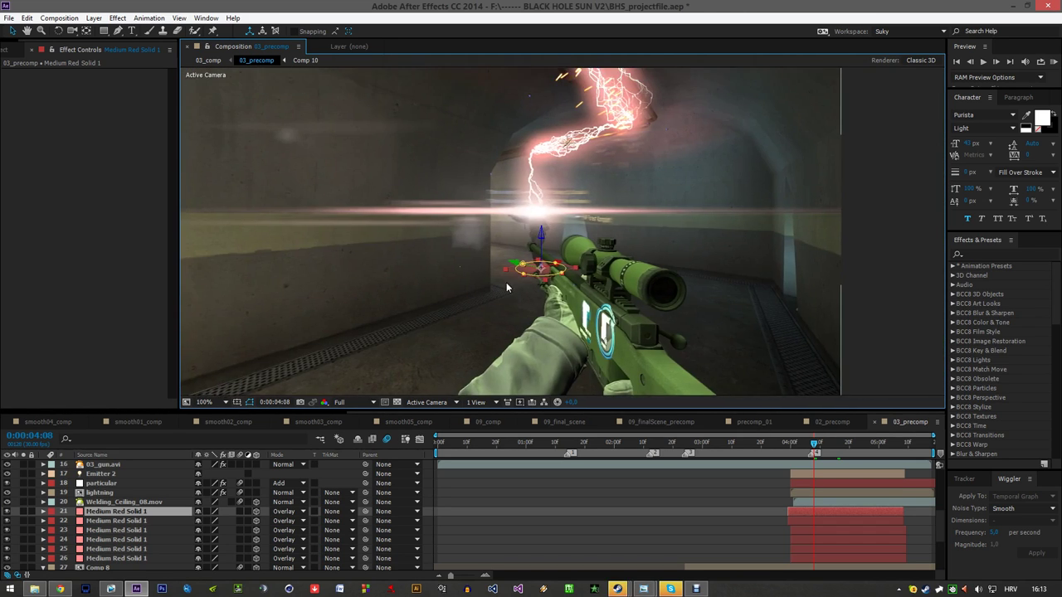
- Go to 0:00:04:12 and select Welding_Ceiling_08.mov to examine its sparks at the ceiling pipe
{"action": "left_click_drag", "start_coordinate": [814, 447], "coordinate": [825, 449]}
{"action": "scroll", "coordinate": [641, 212], "scroll_direction": "up", "scroll_amount": 1}
{"action": "left_click_drag", "start_coordinate": [641, 213], "coordinate": [640, 285]}
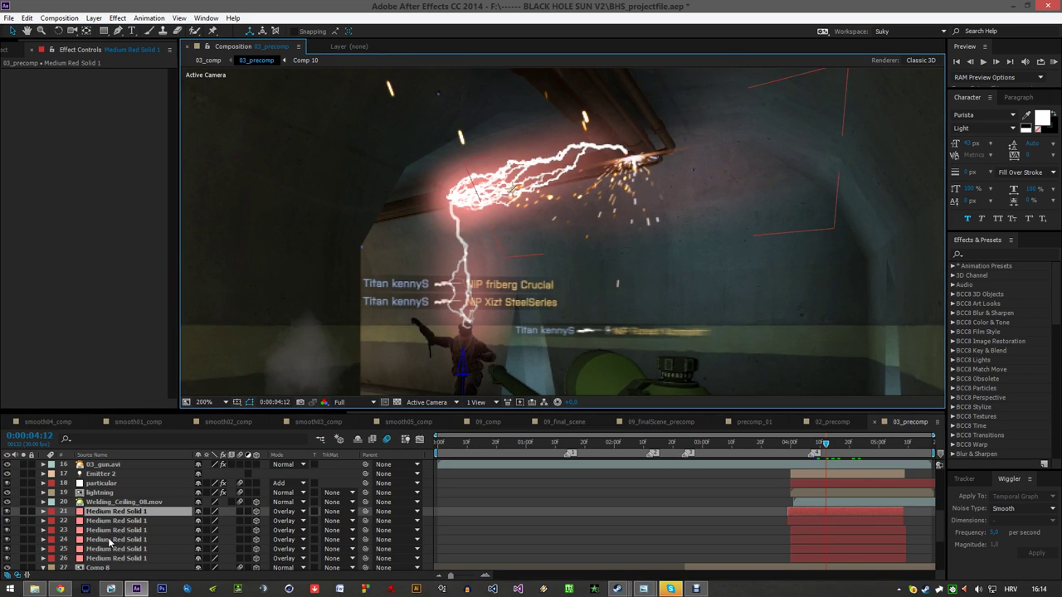
{"action": "left_click", "coordinate": [137, 502]}
{"action": "scroll", "coordinate": [626, 289], "scroll_direction": "down", "scroll_amount": 1}
{"action": "scroll", "coordinate": [626, 289], "scroll_direction": "up", "scroll_amount": 1}
{"action": "left_click_drag", "start_coordinate": [626, 290], "coordinate": [621, 312]}
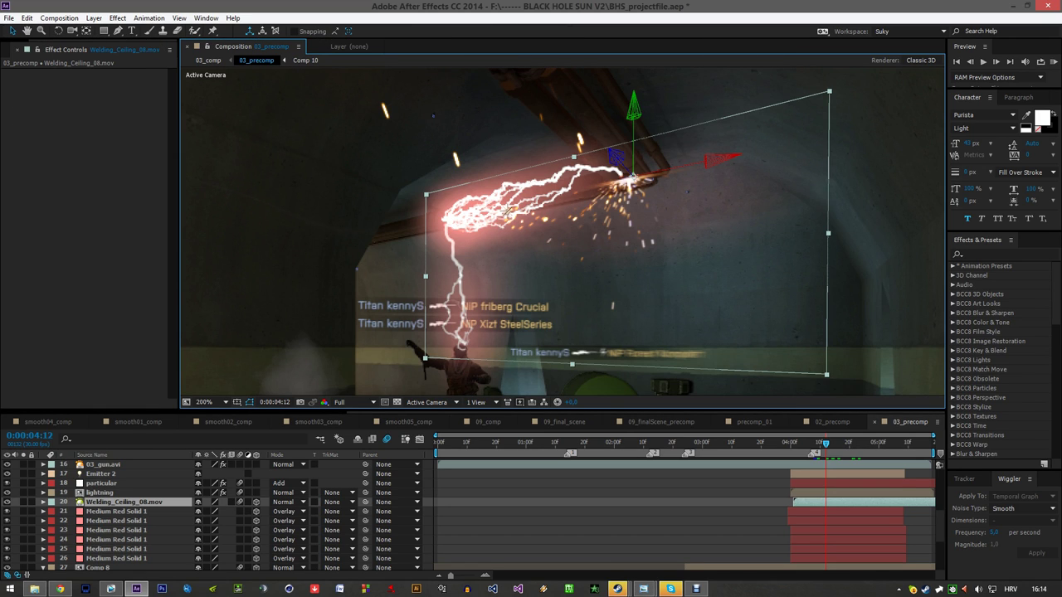
- Look through the lower layers of 03_precomp and select the 03_part1_export layer
{"action": "scroll", "coordinate": [124, 517], "scroll_direction": "down", "scroll_amount": 2}
{"action": "left_click", "coordinate": [122, 564]}
{"action": "scroll", "coordinate": [121, 514], "scroll_direction": "down", "scroll_amount": 2}
{"action": "left_click", "coordinate": [119, 471]}
{"action": "left_click", "coordinate": [118, 527]}
{"action": "left_click", "coordinate": [116, 547]}
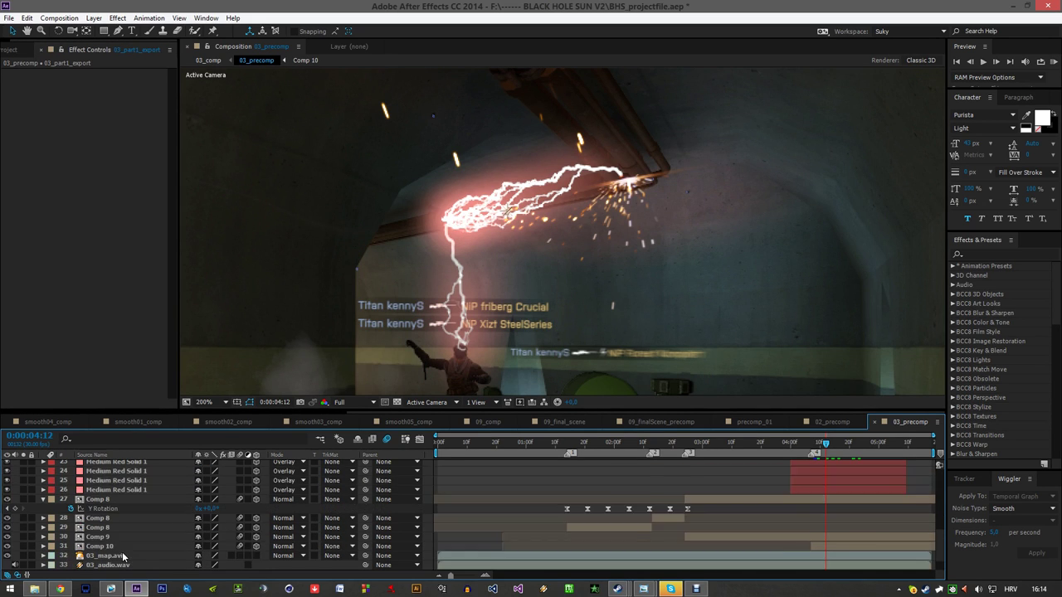
- Scrub back to the scoped shot and view its frames at 0:00:02:16 and 0:00:02:21
{"action": "left_click_drag", "start_coordinate": [629, 444], "coordinate": [649, 444]}
{"action": "scroll", "coordinate": [640, 390], "scroll_direction": "down", "scroll_amount": 1}
{"action": "left_click_drag", "start_coordinate": [641, 394], "coordinate": [630, 365]}
{"action": "left_click", "coordinate": [661, 442]}
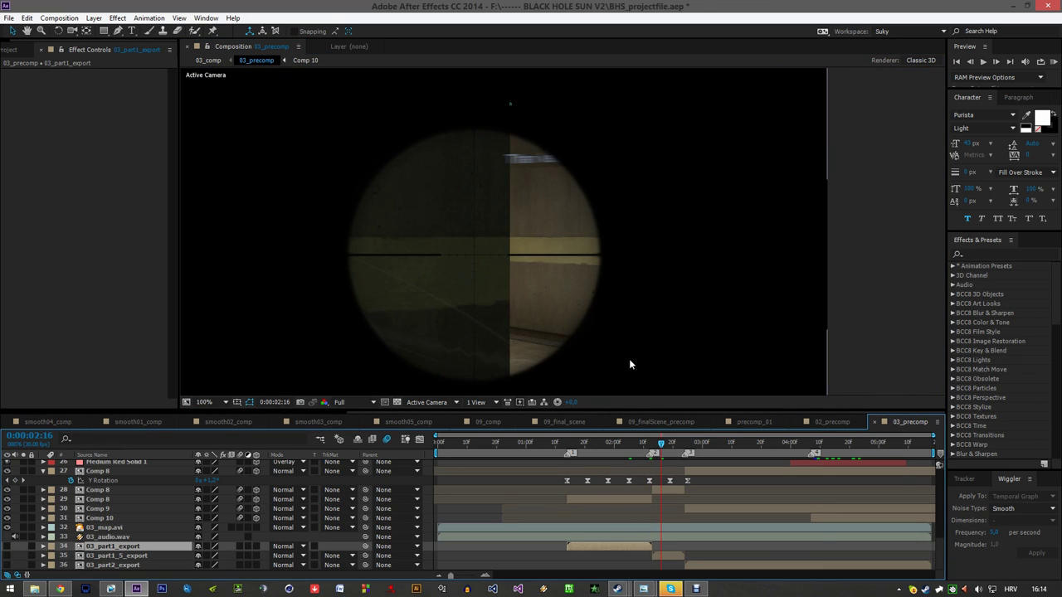
{"action": "left_click", "coordinate": [675, 443]}
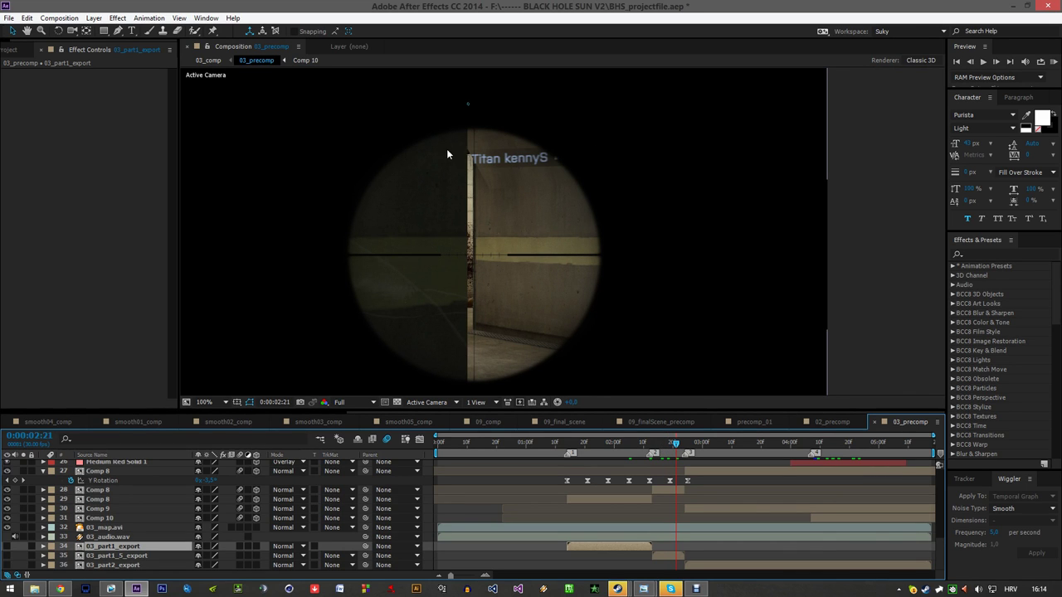
- Examine the scoped frame up close around 0:00:02:22
{"action": "scroll", "coordinate": [480, 116], "scroll_direction": "up", "scroll_amount": 1}
{"action": "left_click_drag", "start_coordinate": [480, 116], "coordinate": [536, 362]}
{"action": "left_click_drag", "start_coordinate": [494, 304], "coordinate": [564, 236]}
{"action": "scroll", "coordinate": [497, 295], "scroll_direction": "up", "scroll_amount": 1}
{"action": "scroll", "coordinate": [495, 309], "scroll_direction": "down", "scroll_amount": 2}
{"action": "scroll", "coordinate": [496, 309], "scroll_direction": "down", "scroll_amount": 1}
{"action": "scroll", "coordinate": [543, 294], "scroll_direction": "up", "scroll_amount": 1}
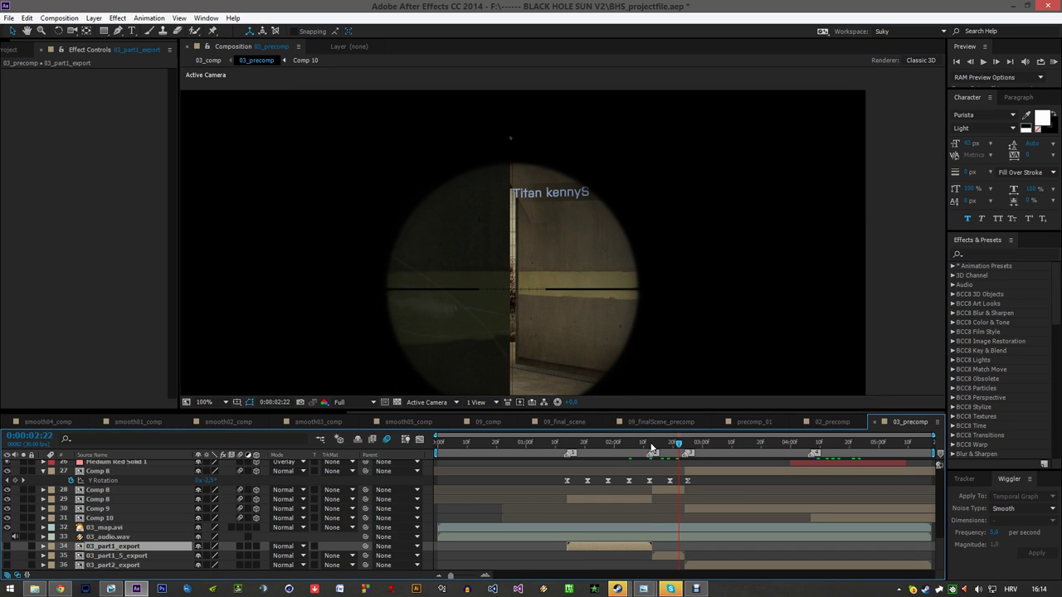
- Review the 03_precomp shot by viewing 0:00:01:00, then scrubbing on to 0:00:04:03 and back to 0:00:03:16
{"action": "left_click", "coordinate": [654, 445]}
{"action": "left_click", "coordinate": [580, 446]}
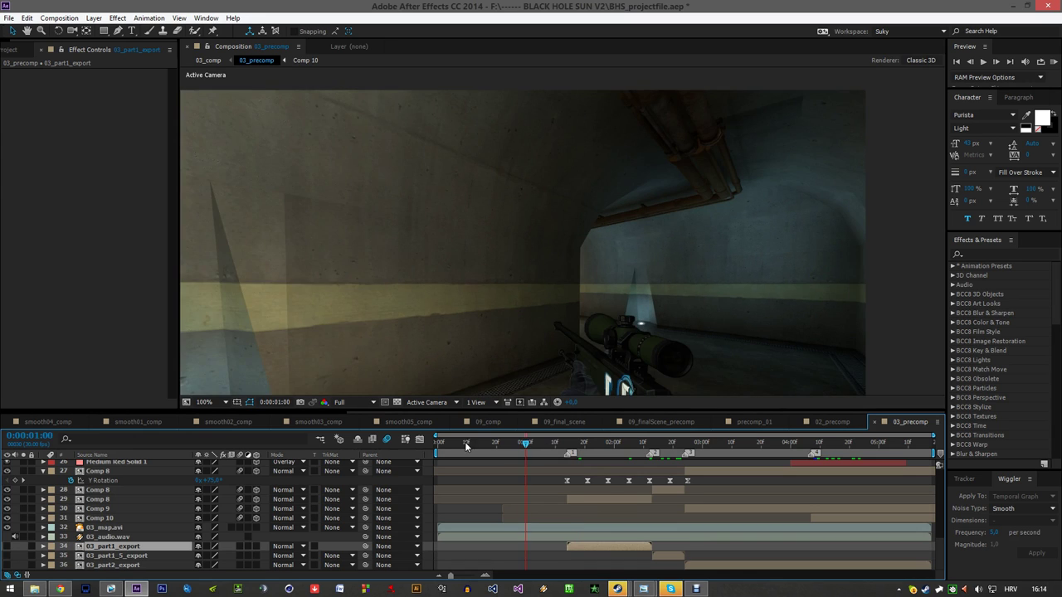
{"action": "left_click", "coordinate": [572, 445]}
{"action": "left_click_drag", "start_coordinate": [572, 445], "coordinate": [790, 447]}
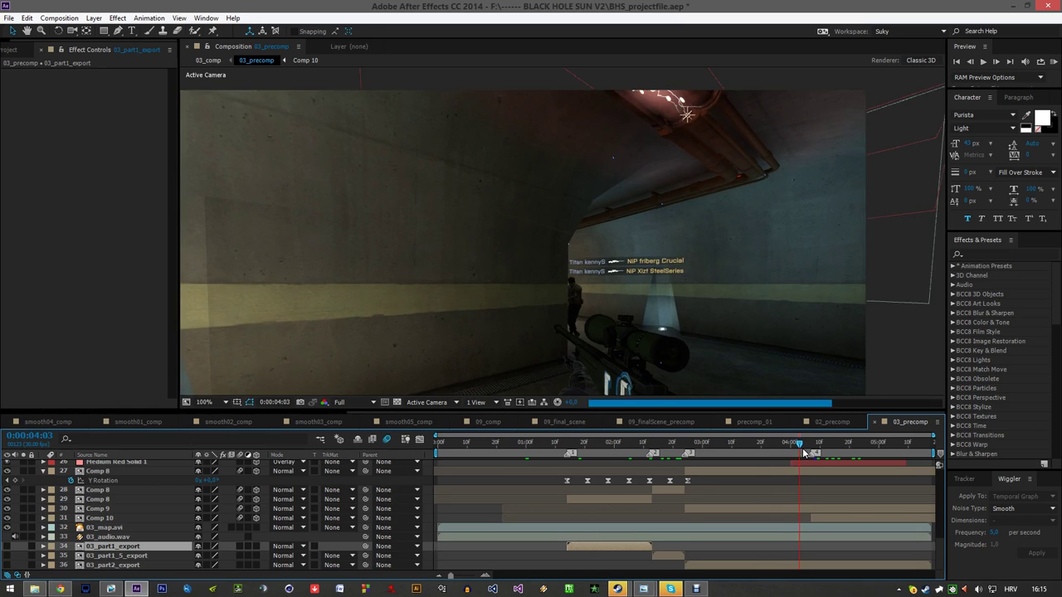
{"action": "left_click_drag", "start_coordinate": [664, 441], "coordinate": [750, 446]}
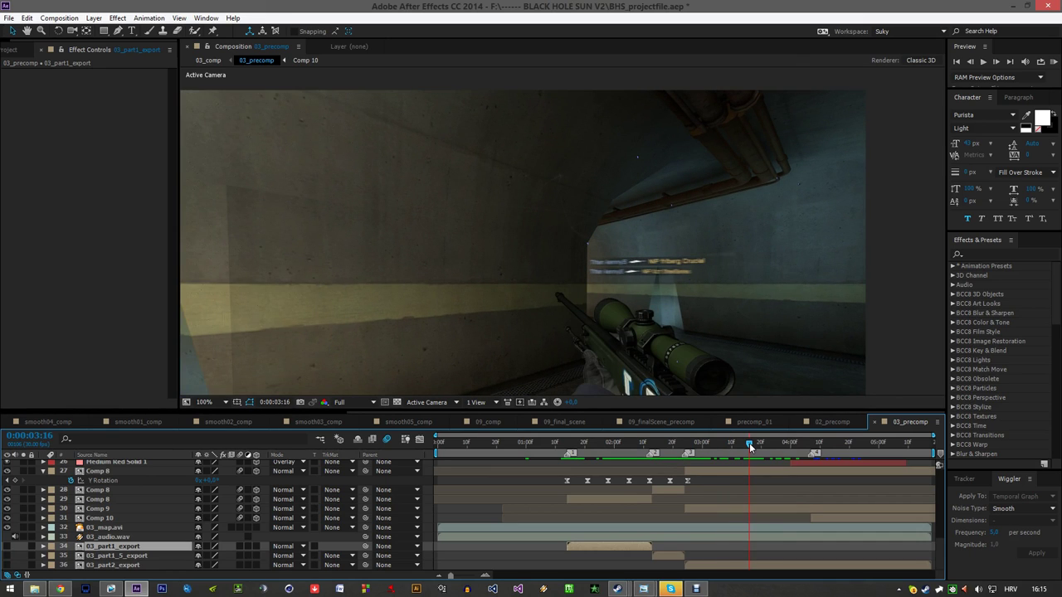
- Go to 0:00:02:03 and select the null_auto_479 tracking null at the tunnel wall's corner
{"action": "left_click_drag", "start_coordinate": [750, 448], "coordinate": [622, 449]}
{"action": "scroll", "coordinate": [530, 274], "scroll_direction": "up", "scroll_amount": 4}
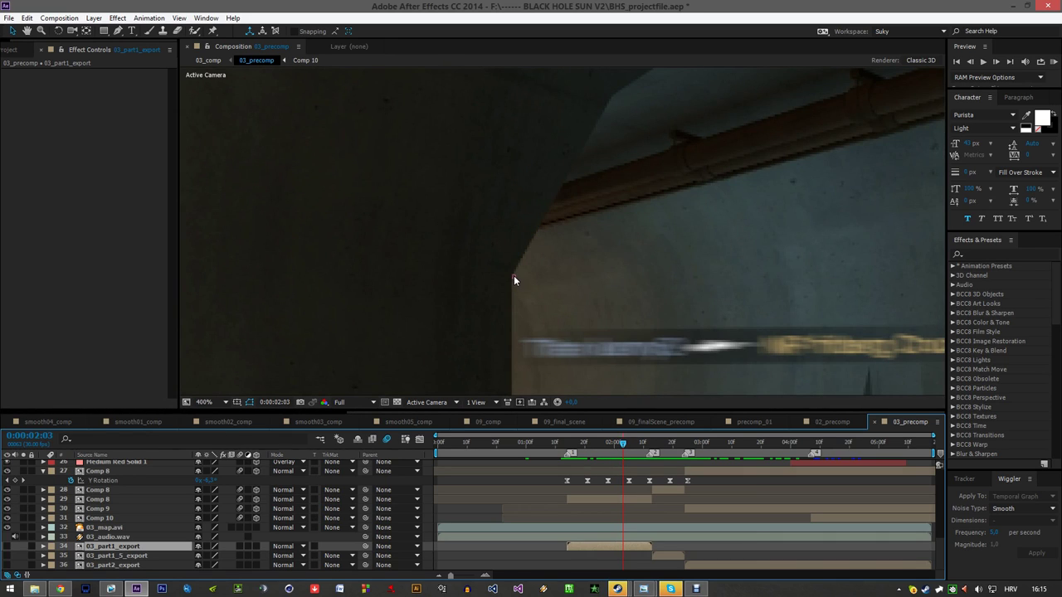
{"action": "left_click", "coordinate": [514, 277]}
{"action": "scroll", "coordinate": [518, 330], "scroll_direction": "down", "scroll_amount": 2}
- Go to 0:00:02:17 and examine where the null sits relative to the scope view
{"action": "left_click_drag", "start_coordinate": [623, 449], "coordinate": [665, 448]}
{"action": "left_click_drag", "start_coordinate": [532, 196], "coordinate": [542, 279]}
{"action": "scroll", "coordinate": [541, 279], "scroll_direction": "down", "scroll_amount": 1}
{"action": "left_click_drag", "start_coordinate": [529, 225], "coordinate": [539, 305]}
{"action": "scroll", "coordinate": [538, 306], "scroll_direction": "up", "scroll_amount": 1}
{"action": "scroll", "coordinate": [520, 298], "scroll_direction": "down", "scroll_amount": 4}
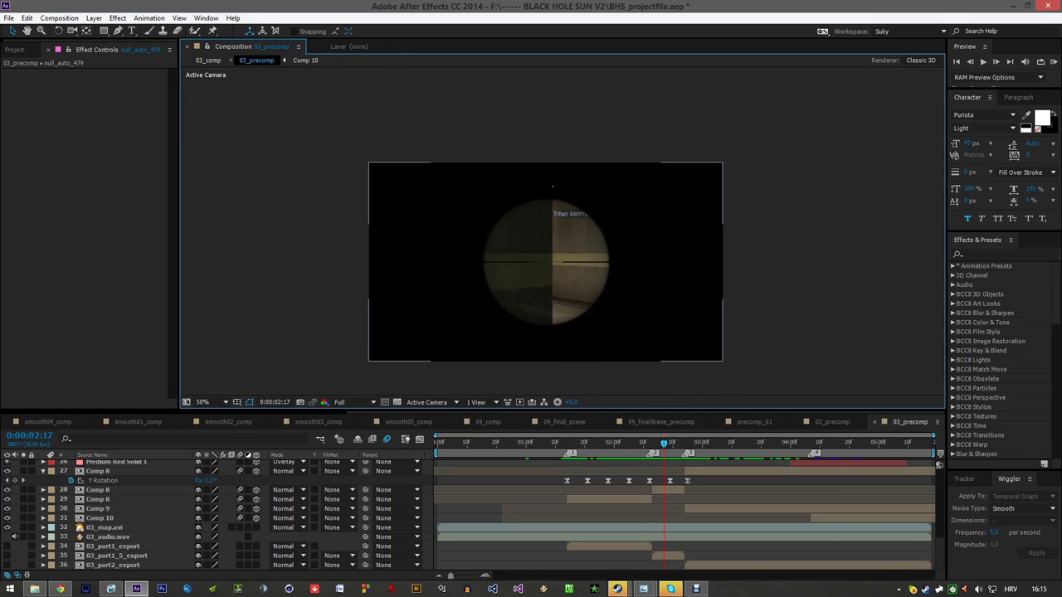
{"action": "scroll", "coordinate": [602, 252], "scroll_direction": "up", "scroll_amount": 2}
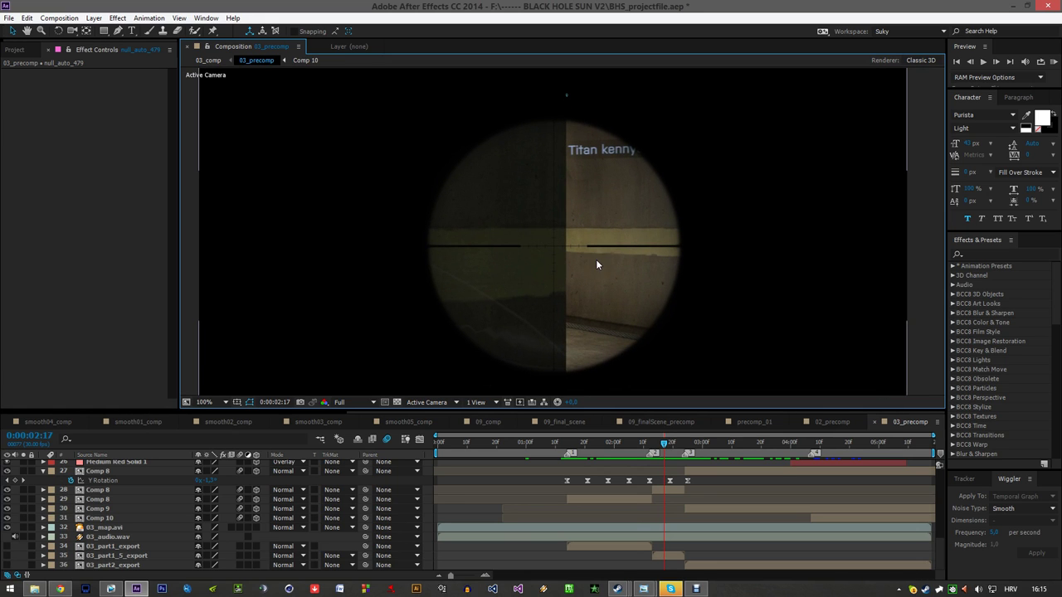
- In the lightning precomp, collapse the flare layer and expand the lightning 2 layer's first Advanced Lightning effect
{"action": "left_click", "coordinate": [688, 443]}
{"action": "left_click_drag", "start_coordinate": [746, 448], "coordinate": [840, 446]}
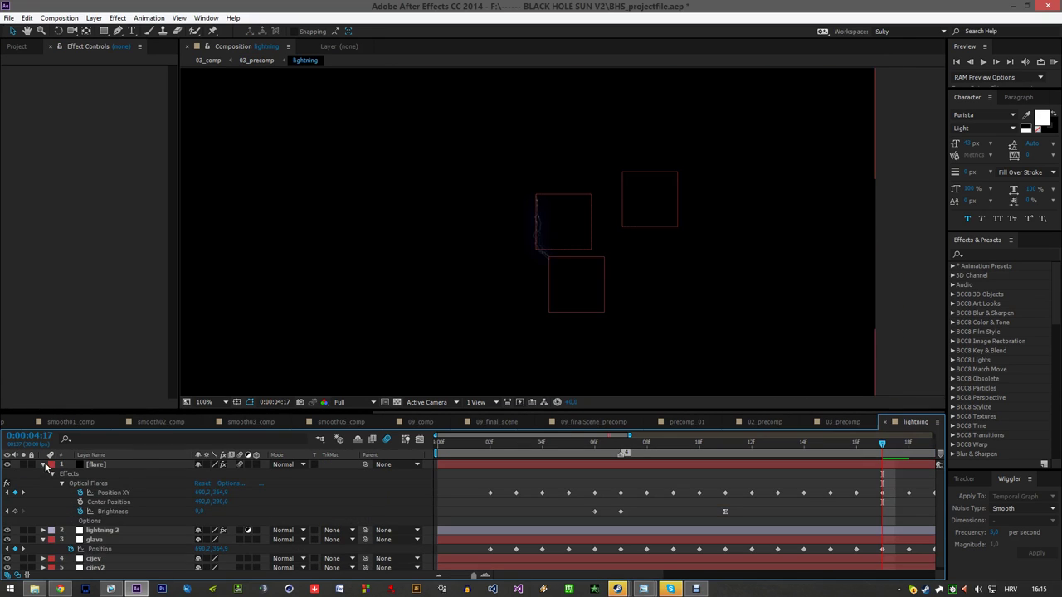
{"action": "left_click", "coordinate": [44, 465]}
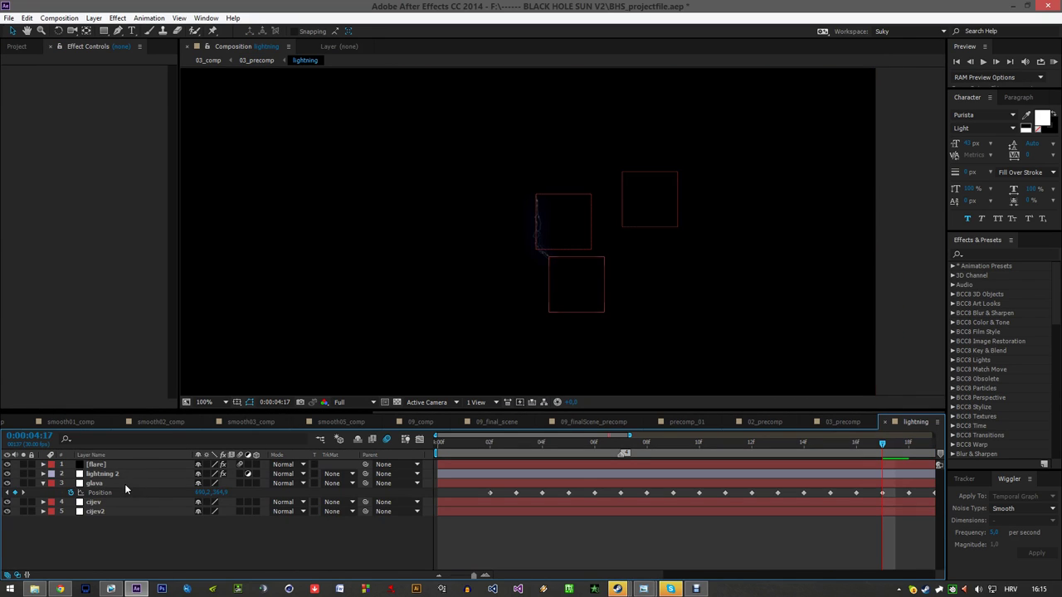
{"action": "left_click", "coordinate": [102, 473]}
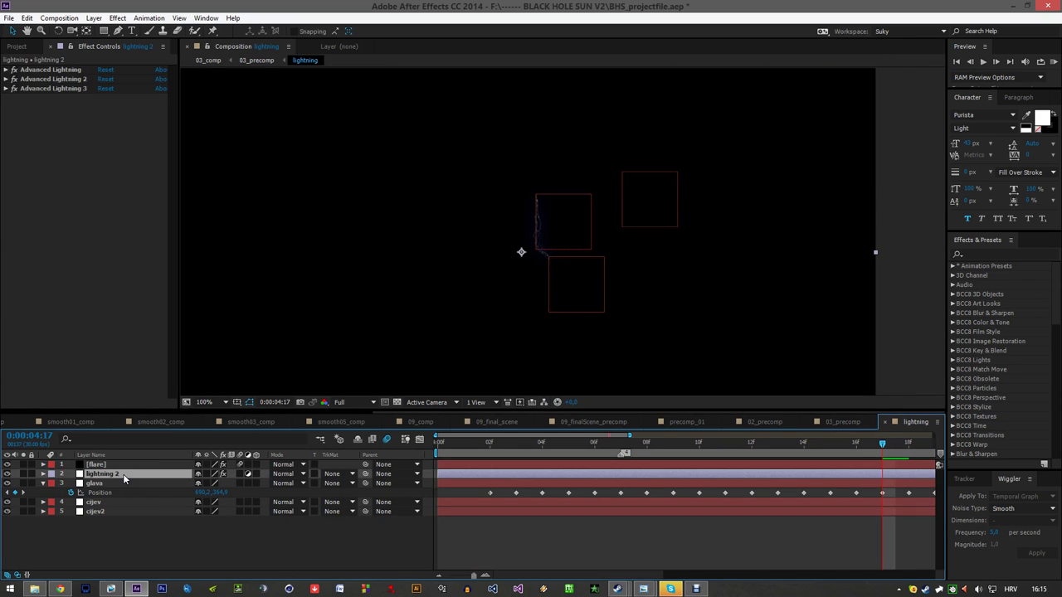
{"action": "left_click", "coordinate": [6, 74]}
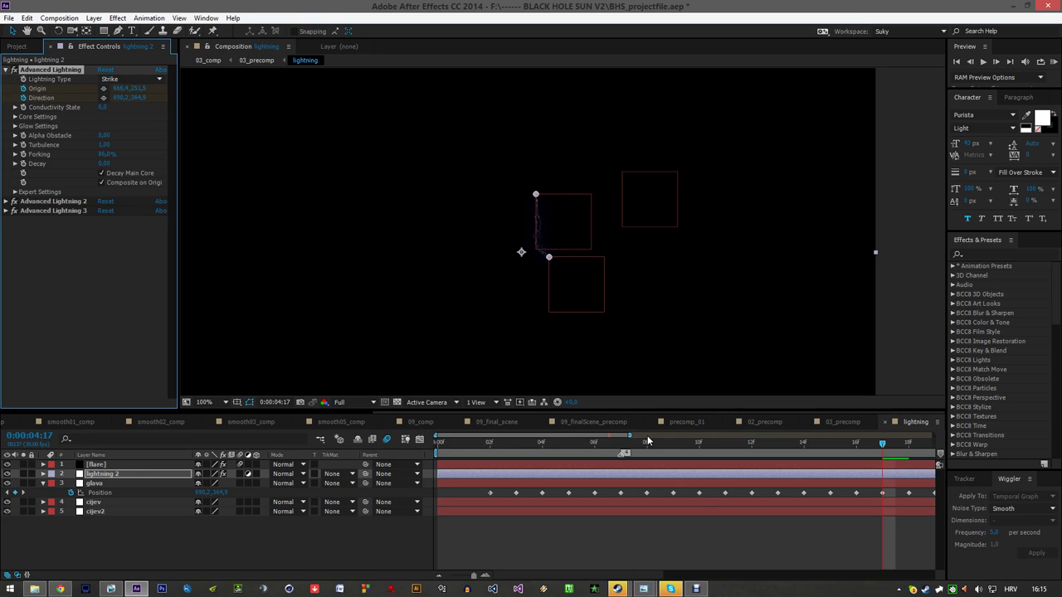
- Zoom the lightning timeline out and scrub from 0:00:04:02 to 0:00:04:09 to examine the strike
{"action": "key", "text": "minus"}
{"action": "key", "text": "minus"}
{"action": "scroll", "coordinate": [584, 266], "scroll_direction": "down", "scroll_amount": 2}
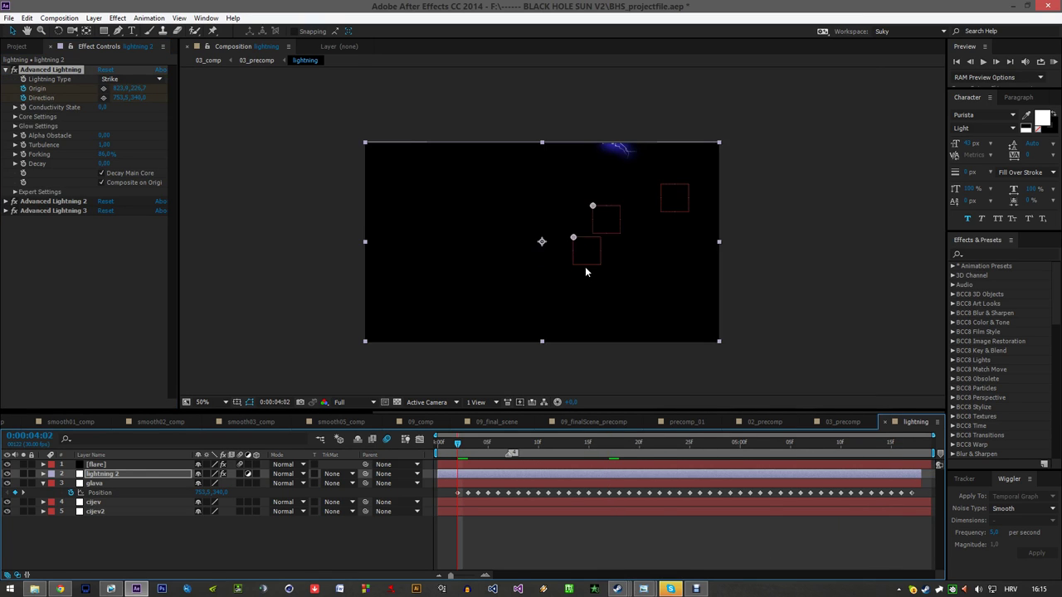
{"action": "left_click_drag", "start_coordinate": [455, 445], "coordinate": [528, 445]}
{"action": "scroll", "coordinate": [553, 249], "scroll_direction": "up", "scroll_amount": 2}
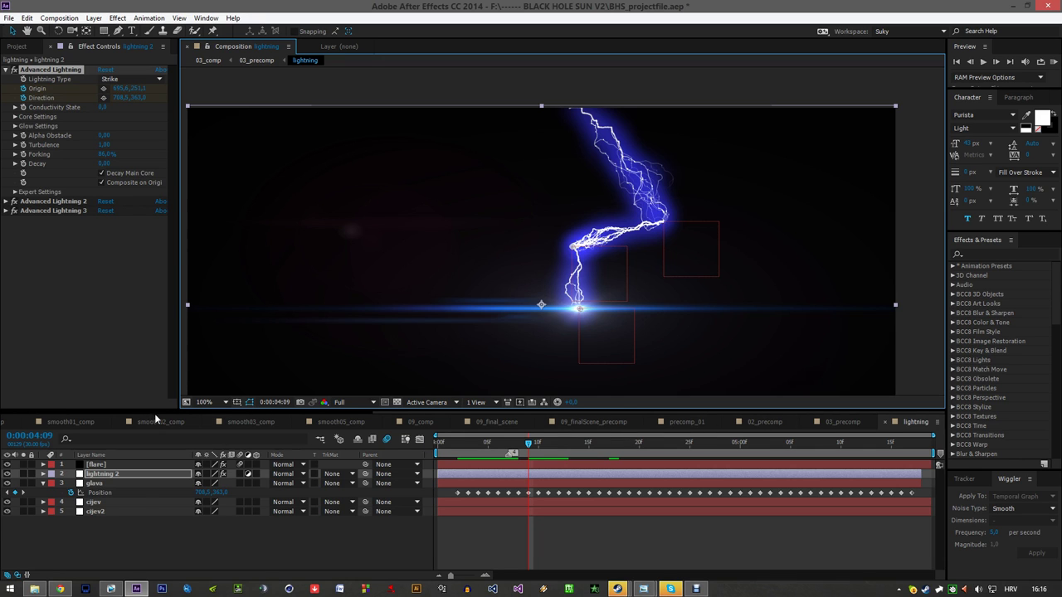
- Return to 03_precomp and compare the lightning layer with its Curves and Tint effects switched off and back on
{"action": "left_click", "coordinate": [844, 420]}
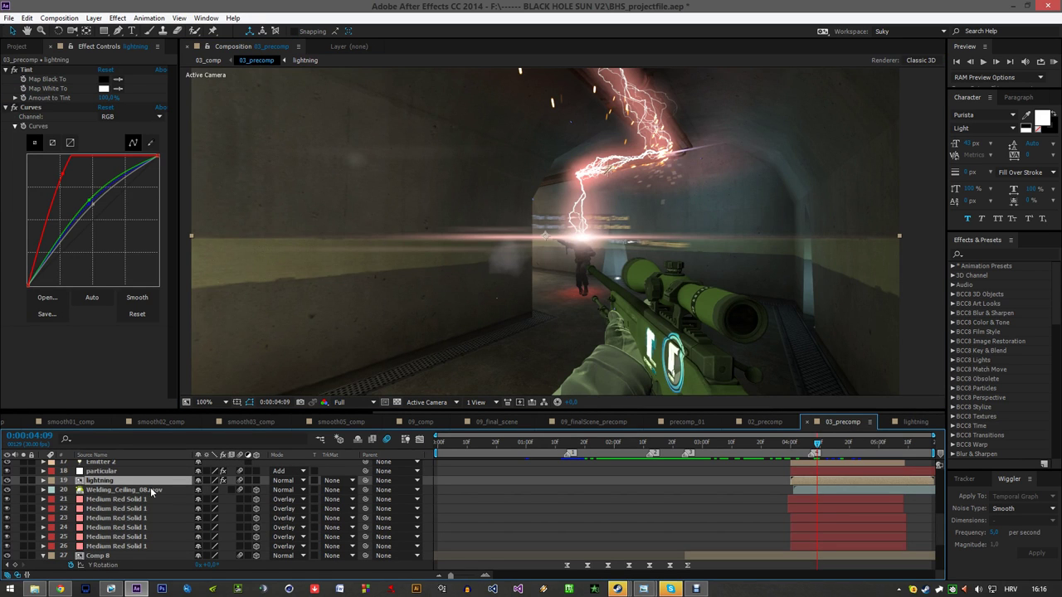
{"action": "left_click", "coordinate": [14, 108]}
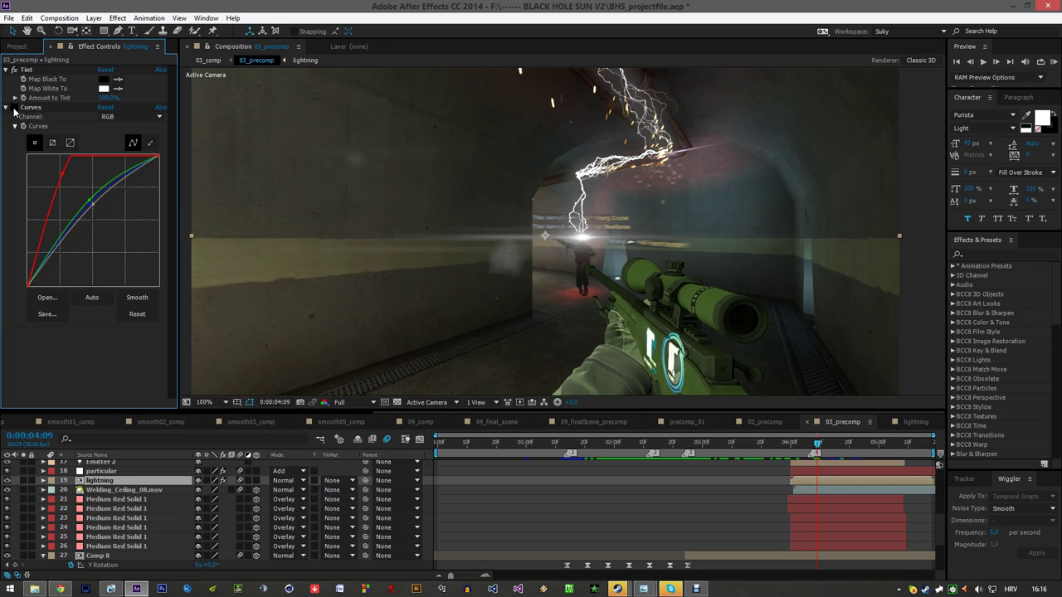
{"action": "left_click", "coordinate": [14, 70]}
{"action": "left_click", "coordinate": [14, 69]}
{"action": "scroll", "coordinate": [630, 75], "scroll_direction": "up", "scroll_amount": 2}
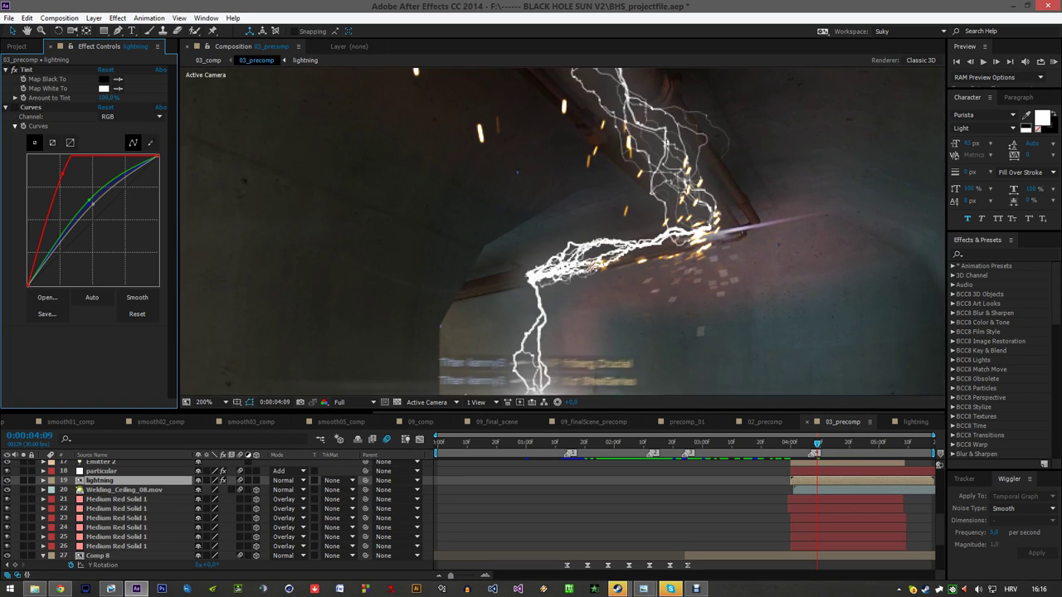
{"action": "scroll", "coordinate": [630, 74], "scroll_direction": "down", "scroll_amount": 2}
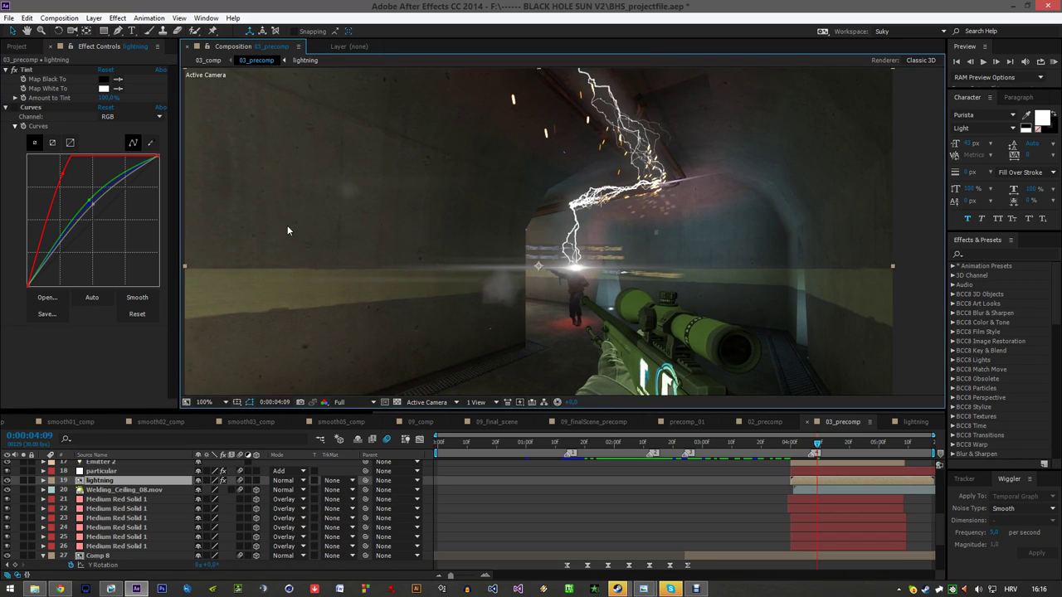
{"action": "left_click", "coordinate": [14, 107]}
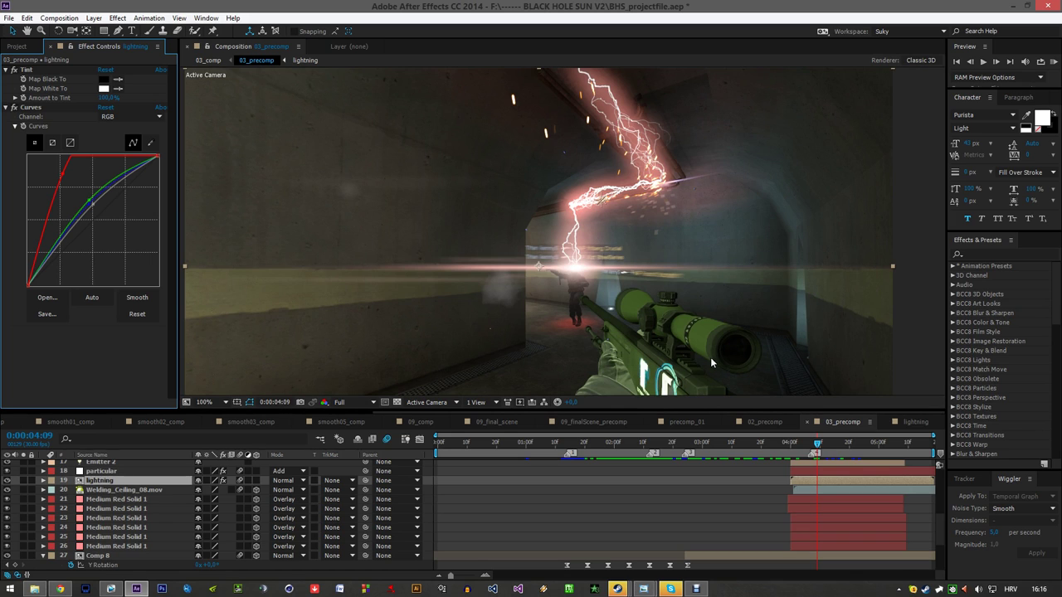
- Look through the 03_precomp layer stack from the exported clips up to the scope overlays
{"action": "mouse_move", "coordinate": [734, 270]}
{"action": "left_mouse_down"}
{"action": "mouse_move", "coordinate": [695, 237]}
{"action": "mouse_move", "coordinate": [676, 324]}
{"action": "mouse_move", "coordinate": [716, 274]}
{"action": "left_mouse_up"}
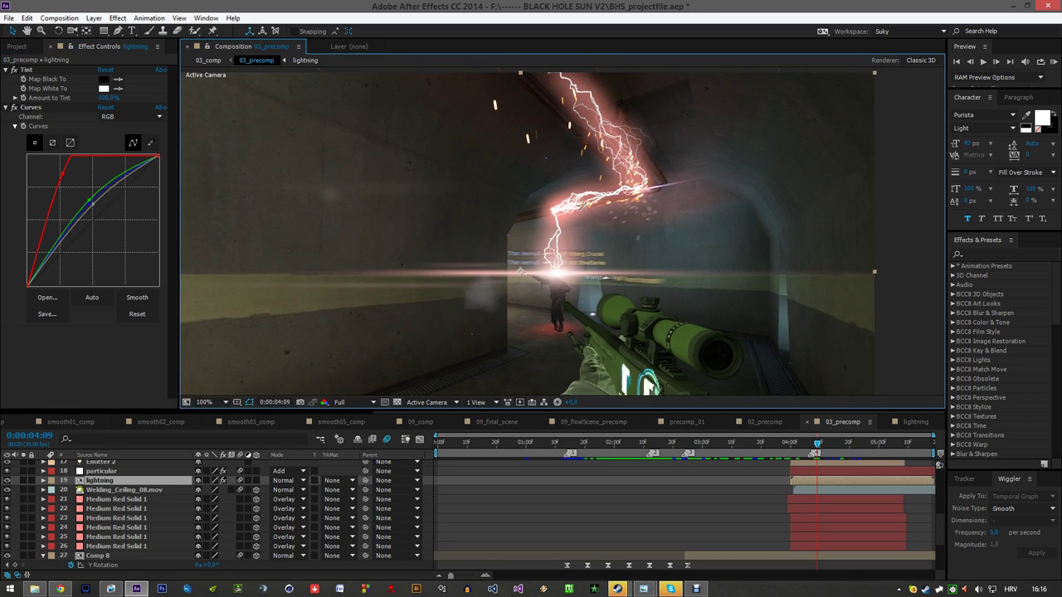
{"action": "scroll", "coordinate": [620, 472], "scroll_direction": "down", "scroll_amount": 3}
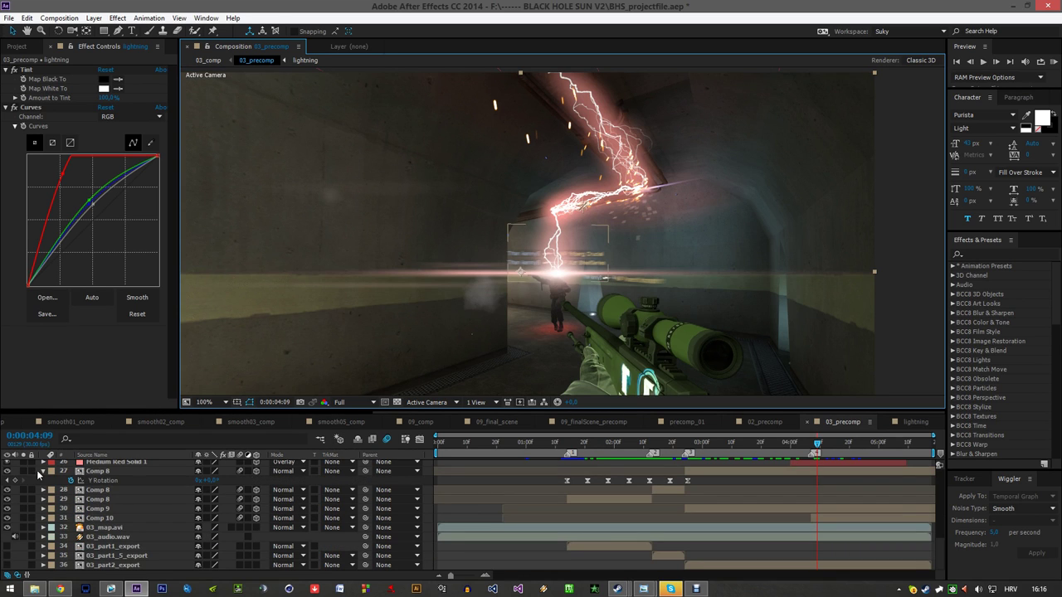
{"action": "scroll", "coordinate": [91, 510], "scroll_direction": "up", "scroll_amount": 9}
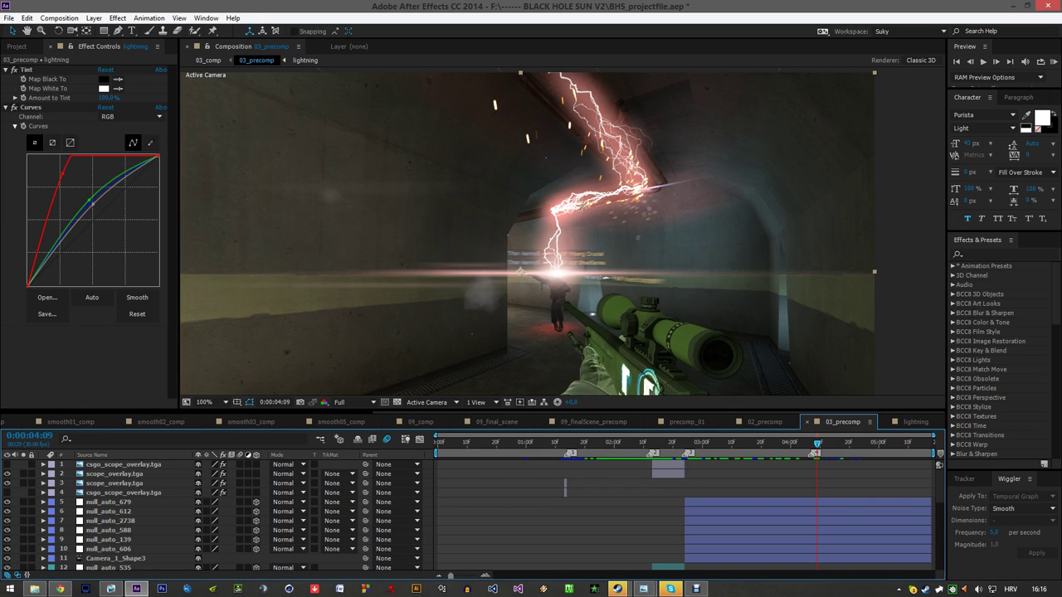
- Open 03_comp and view the effects on its CC, rsmb and curves+hue layers
{"action": "left_click_drag", "start_coordinate": [448, 412], "coordinate": [396, 414]}
{"action": "scroll", "coordinate": [399, 424], "scroll_direction": "up", "scroll_amount": 5}
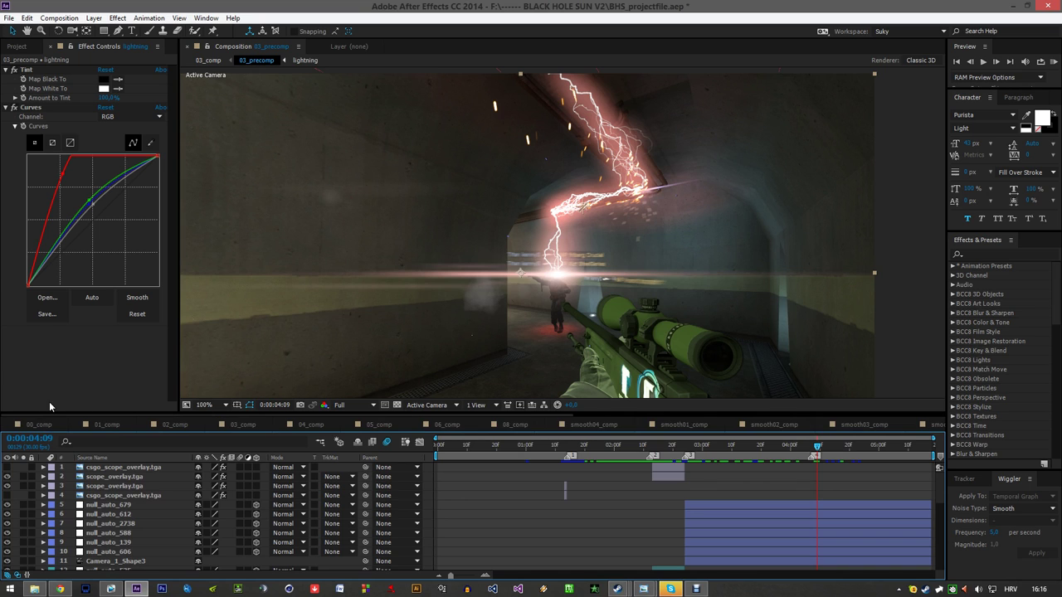
{"action": "left_click", "coordinate": [229, 423]}
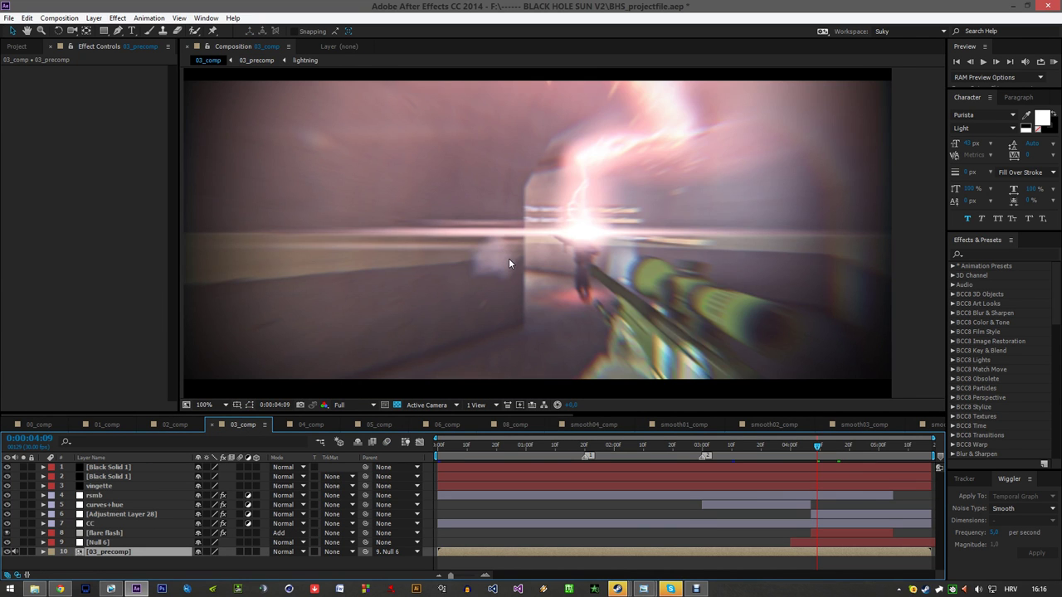
{"action": "left_click", "coordinate": [118, 525]}
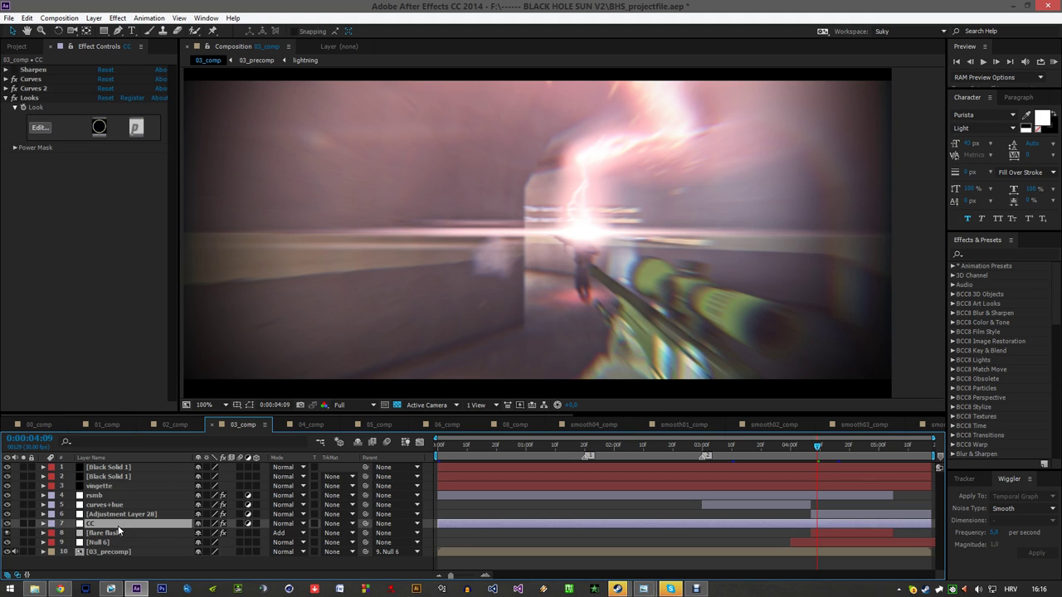
{"action": "left_click", "coordinate": [119, 506]}
{"action": "left_click", "coordinate": [122, 497]}
{"action": "left_click", "coordinate": [122, 505]}
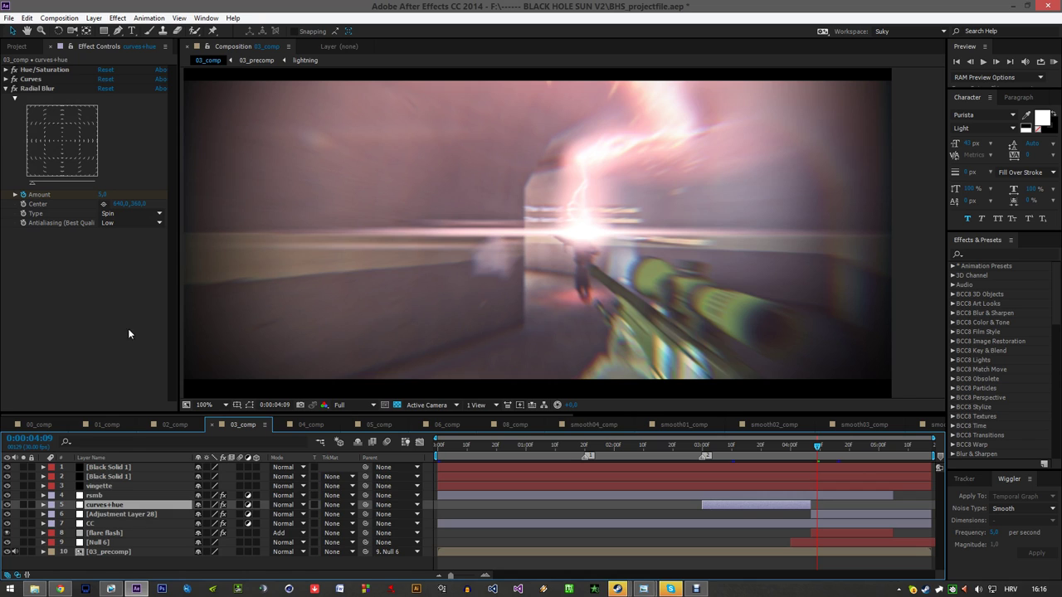
- Examine the curves+hue layer's effects on the frames at 0:00:03:15, 0:00:04:02 and 0:00:04:06
{"action": "left_click", "coordinate": [40, 87]}
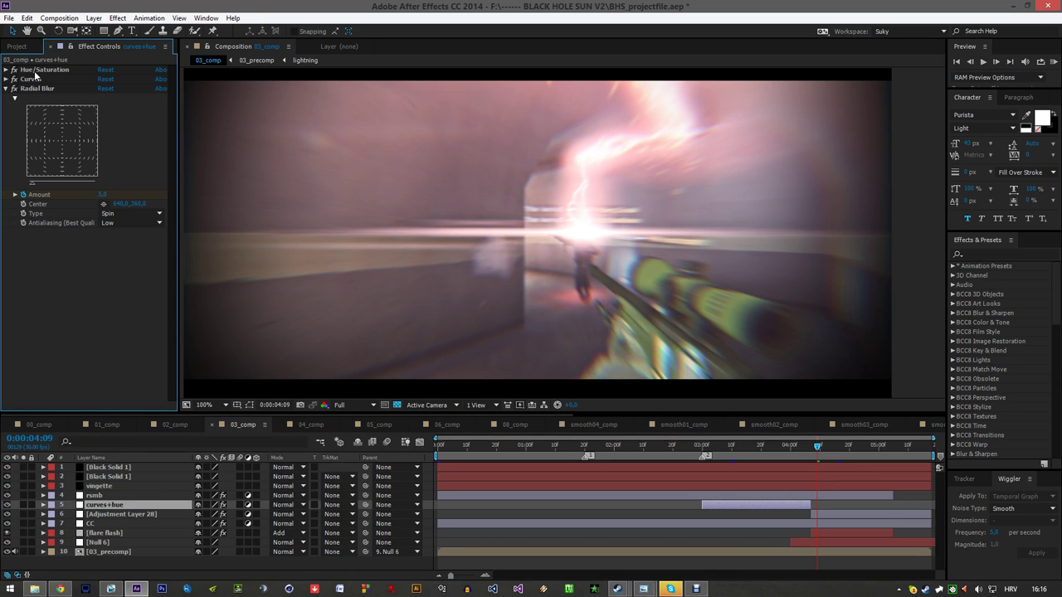
{"action": "left_click", "coordinate": [17, 72]}
{"action": "left_click", "coordinate": [746, 445]}
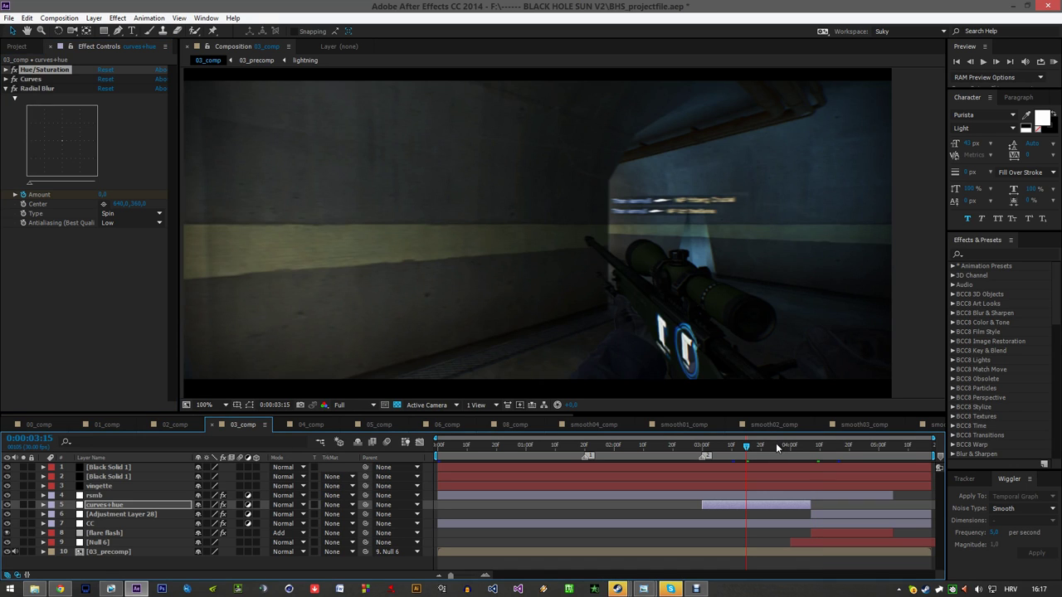
{"action": "left_click", "coordinate": [795, 446]}
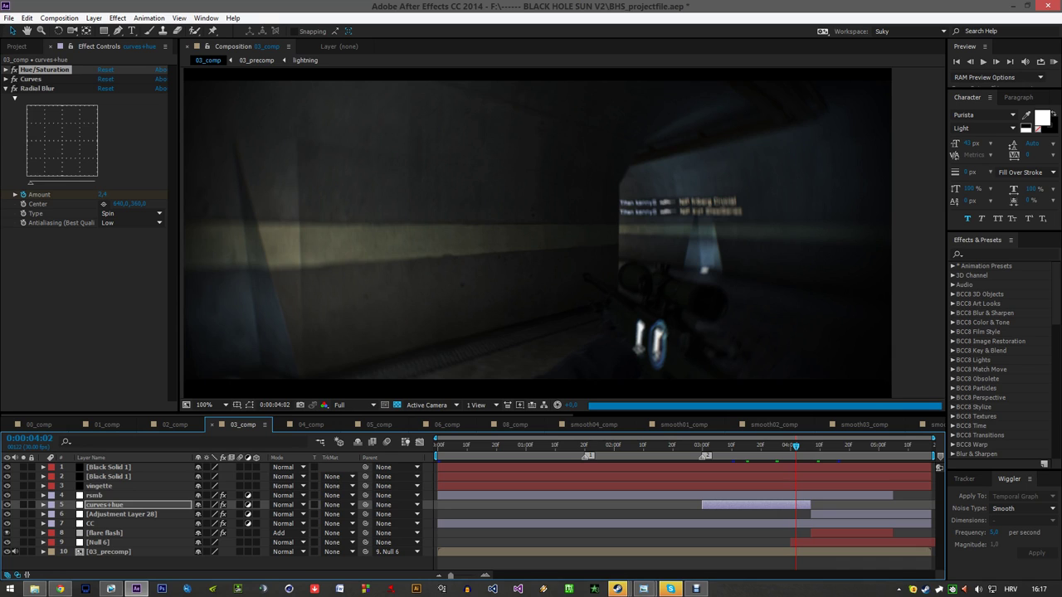
{"action": "left_click", "coordinate": [807, 446]}
- Select Adjustment Layer 28, go to 0:00:04:11 and view its Radial Blur settings
{"action": "left_click", "coordinate": [136, 514]}
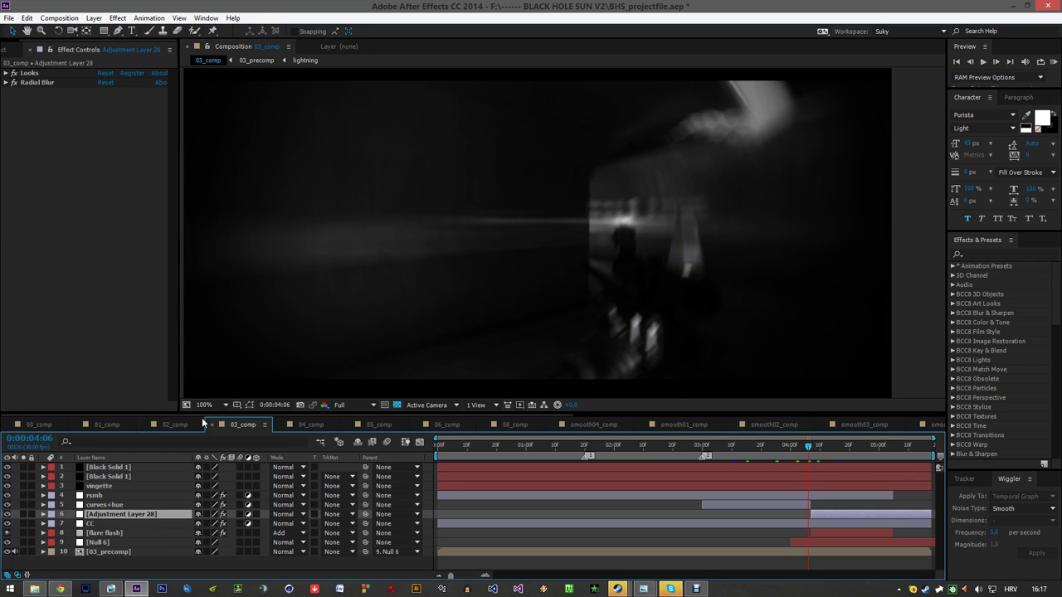
{"action": "left_click", "coordinate": [821, 445]}
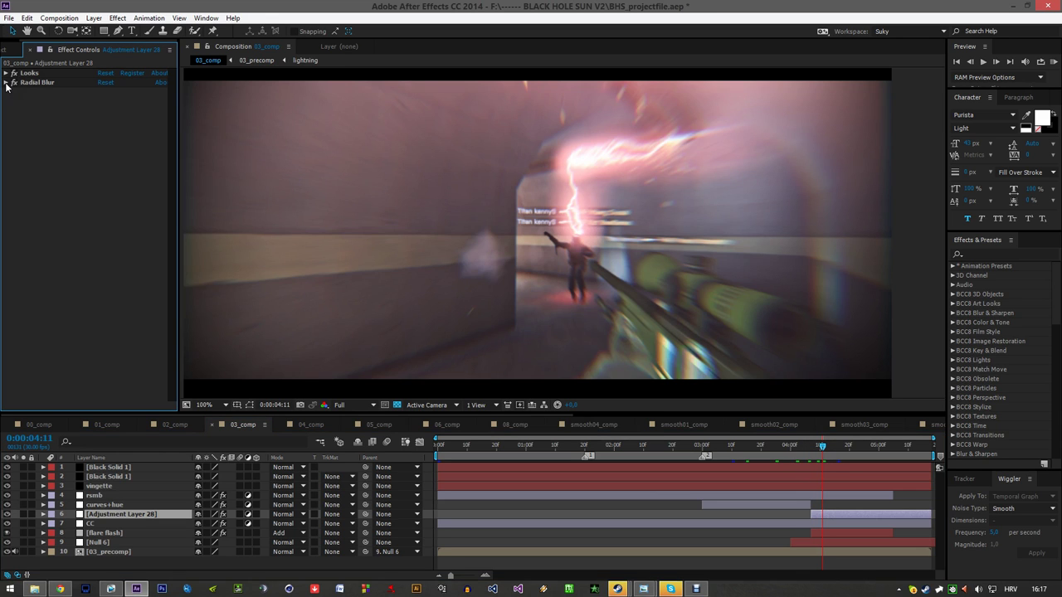
{"action": "left_click", "coordinate": [6, 82]}
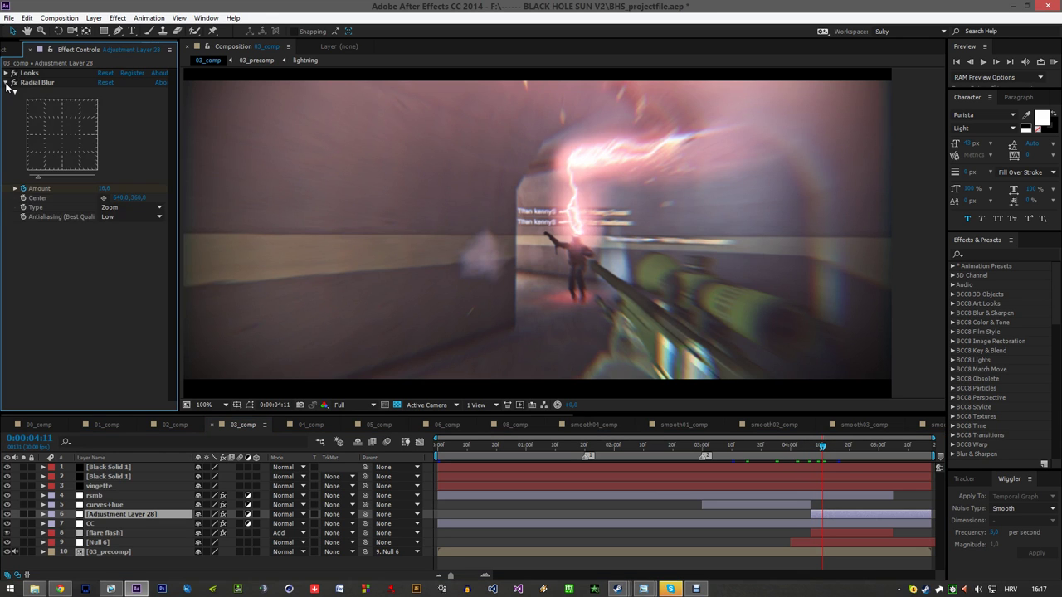
{"action": "left_click", "coordinate": [5, 82]}
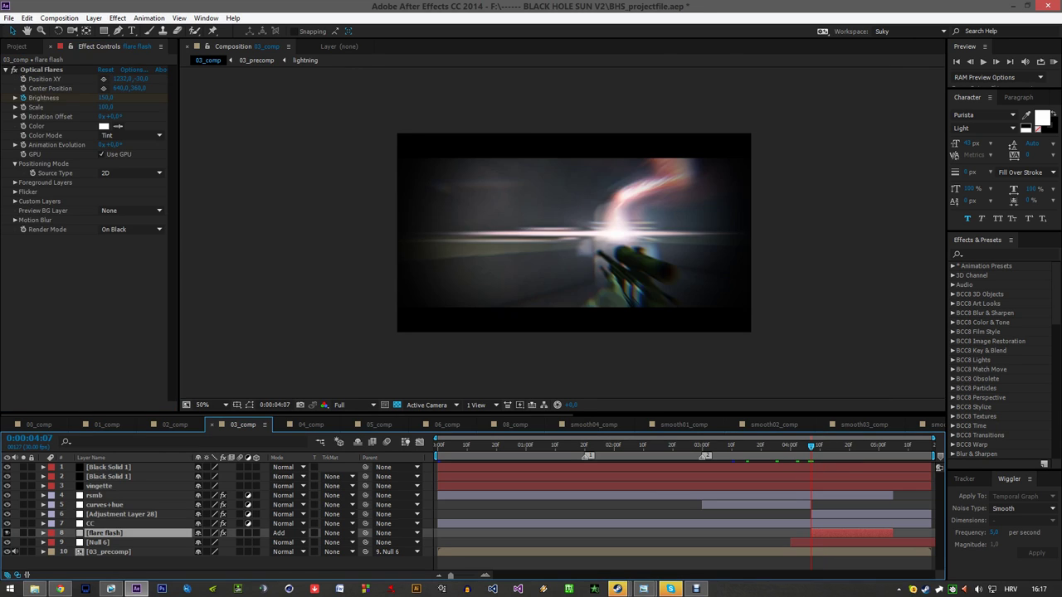
- Show the flare flash layer, examine its flash at 0:00:04:07 and view the flare alone at 0:00:04:17
{"action": "left_click", "coordinate": [6, 533]}
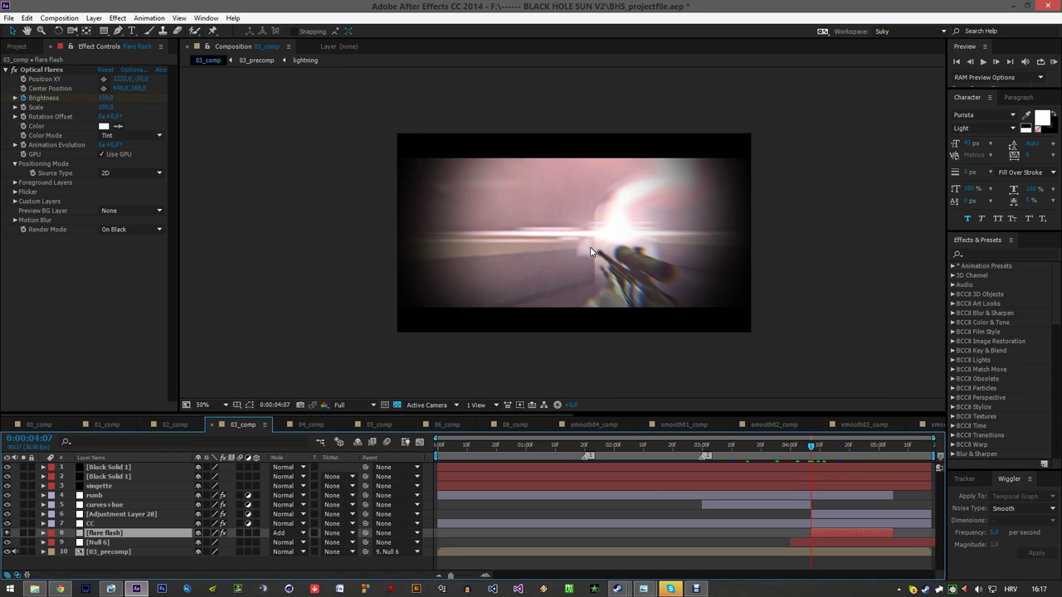
{"action": "scroll", "coordinate": [593, 251], "scroll_direction": "up", "scroll_amount": 1}
{"action": "left_click_drag", "start_coordinate": [534, 240], "coordinate": [488, 219]}
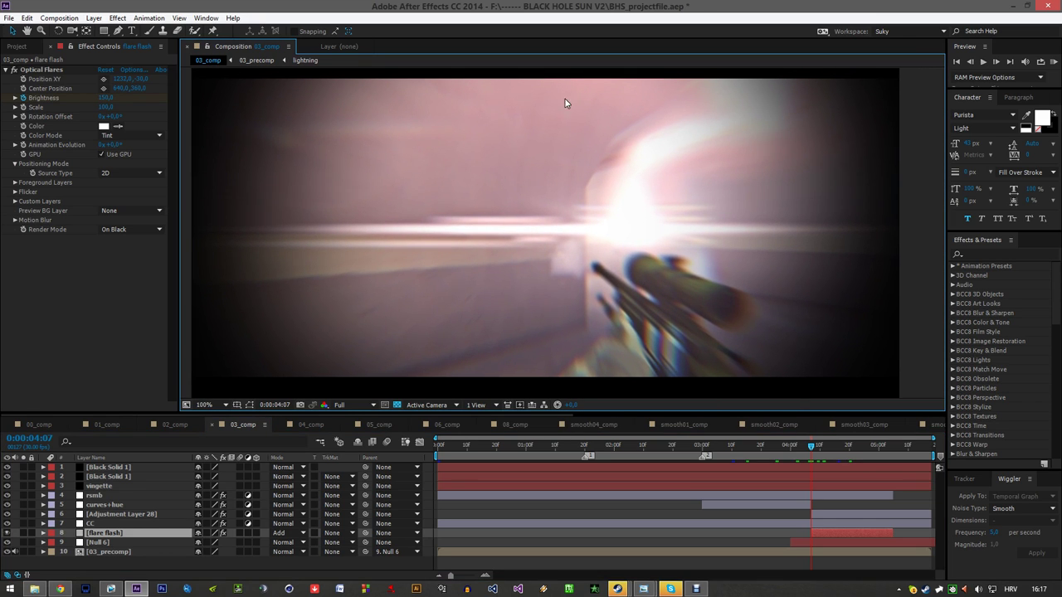
{"action": "left_click_drag", "start_coordinate": [564, 99], "coordinate": [582, 115]}
{"action": "left_click", "coordinate": [840, 449]}
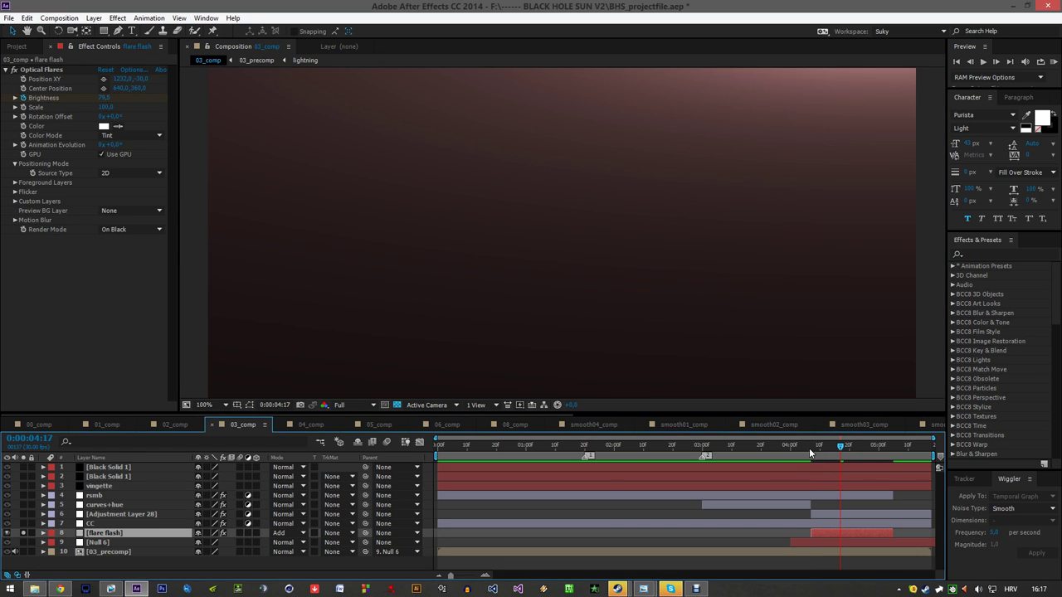
- View the flare flash layer alone at 0:00:04:14, glance at 04_comp and return to 03_comp
{"action": "mouse_move", "coordinate": [810, 450]}
{"action": "left_mouse_down"}
{"action": "mouse_move", "coordinate": [855, 453]}
{"action": "mouse_move", "coordinate": [788, 452]}
{"action": "mouse_move", "coordinate": [881, 448]}
{"action": "mouse_move", "coordinate": [784, 446]}
{"action": "mouse_move", "coordinate": [889, 445]}
{"action": "mouse_move", "coordinate": [831, 446]}
{"action": "left_mouse_up"}
{"action": "scroll", "coordinate": [661, 227], "scroll_direction": "down", "scroll_amount": 2}
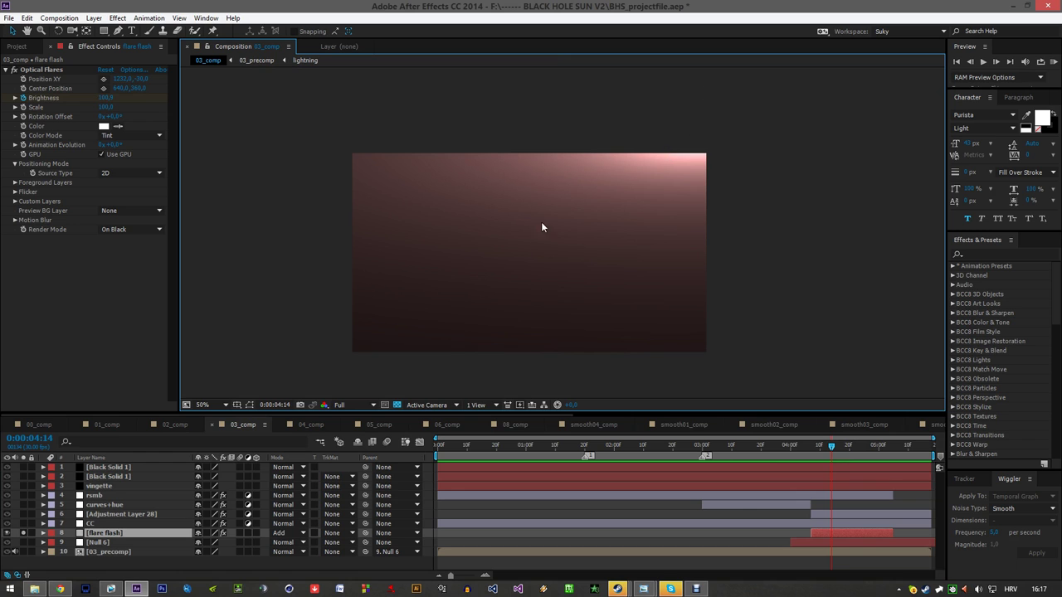
{"action": "left_click", "coordinate": [310, 424]}
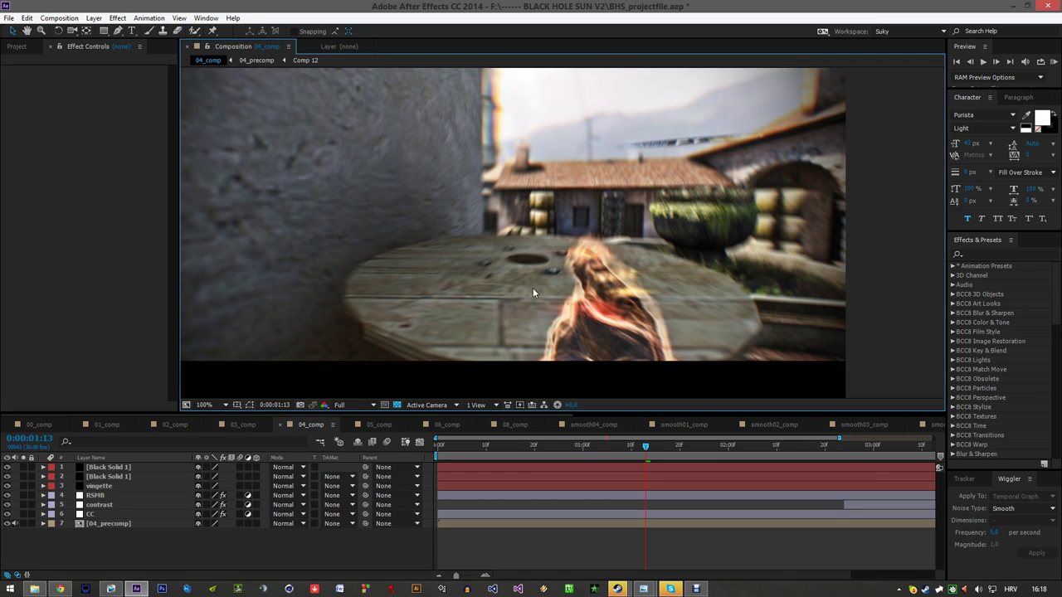
{"action": "left_click", "coordinate": [226, 425]}
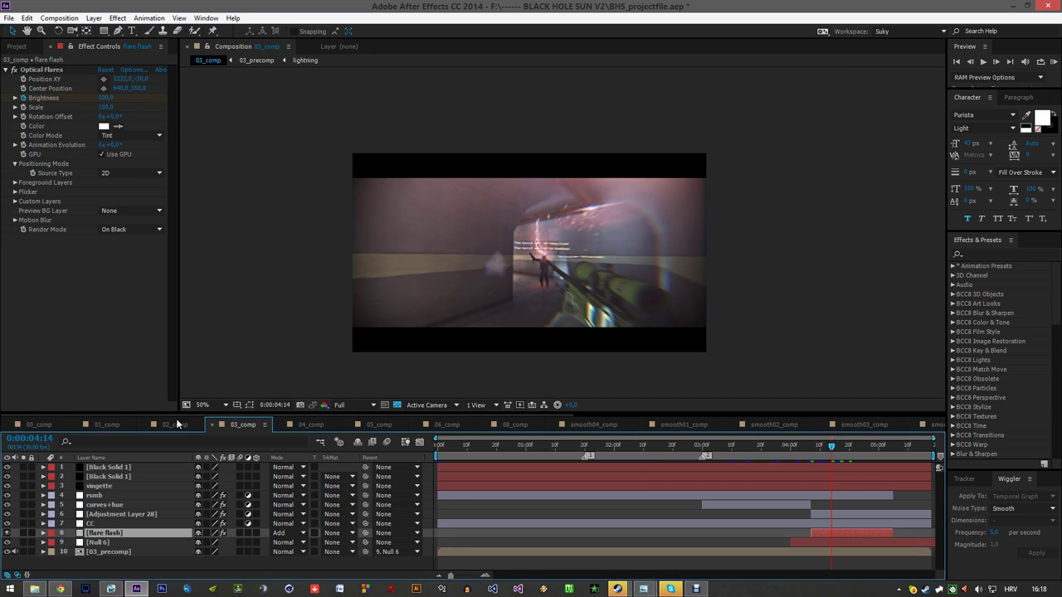
- Examine the full 03_comp image up close at 0:00:04:14 and 0:00:04:26
{"action": "scroll", "coordinate": [535, 238], "scroll_direction": "up", "scroll_amount": 1}
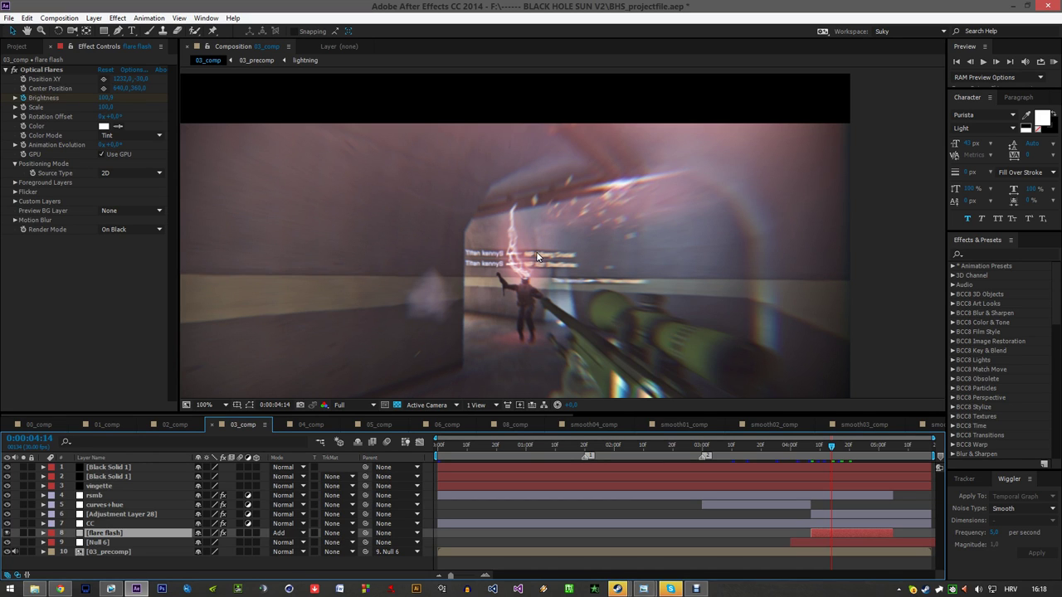
{"action": "key", "text": "space"}
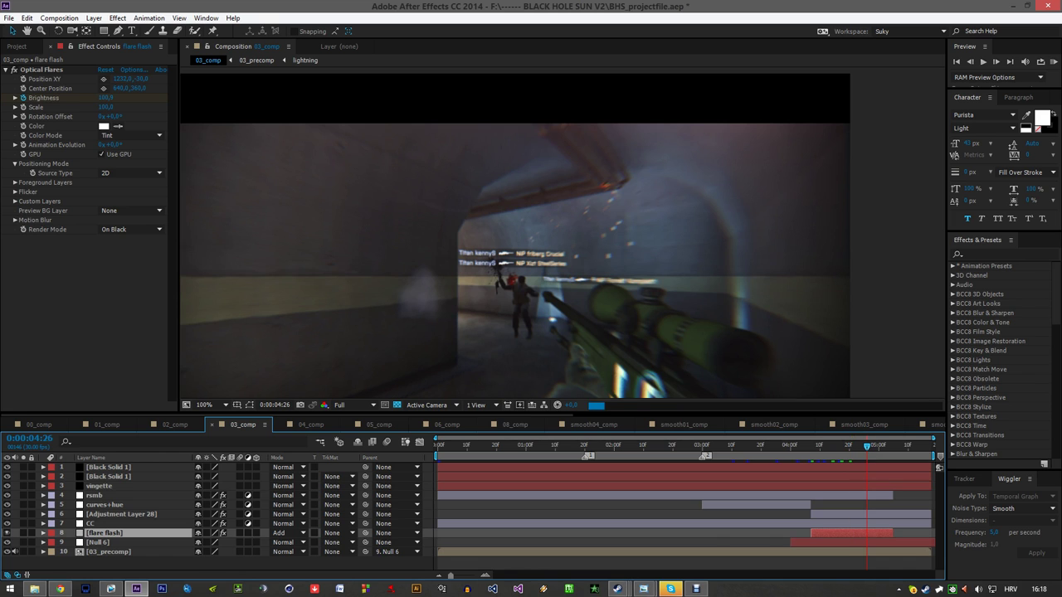
{"action": "left_click_drag", "start_coordinate": [630, 307], "coordinate": [584, 260]}
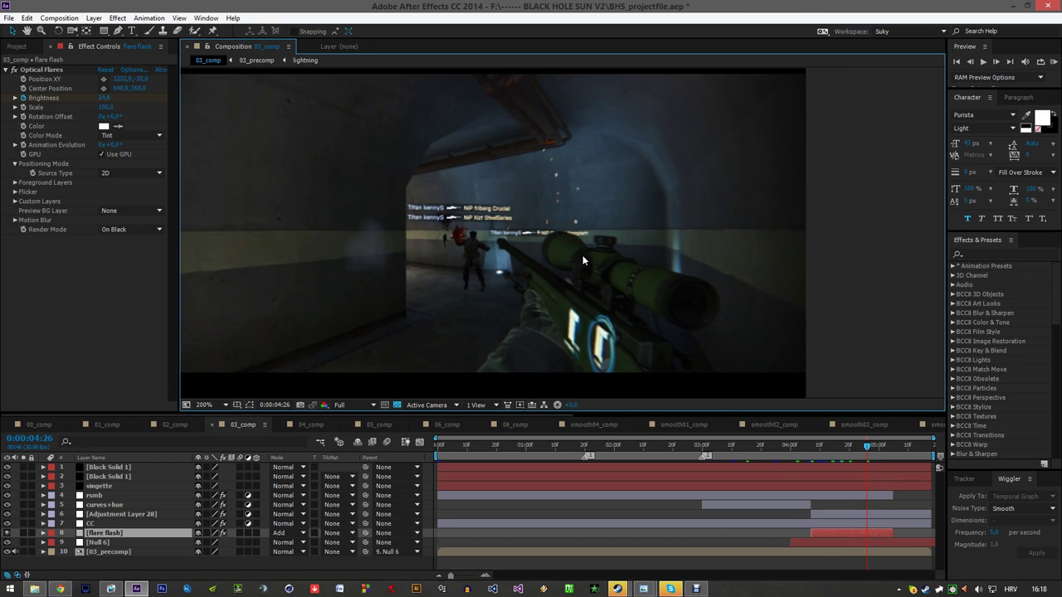
{"action": "scroll", "coordinate": [527, 246], "scroll_direction": "up", "scroll_amount": 5}
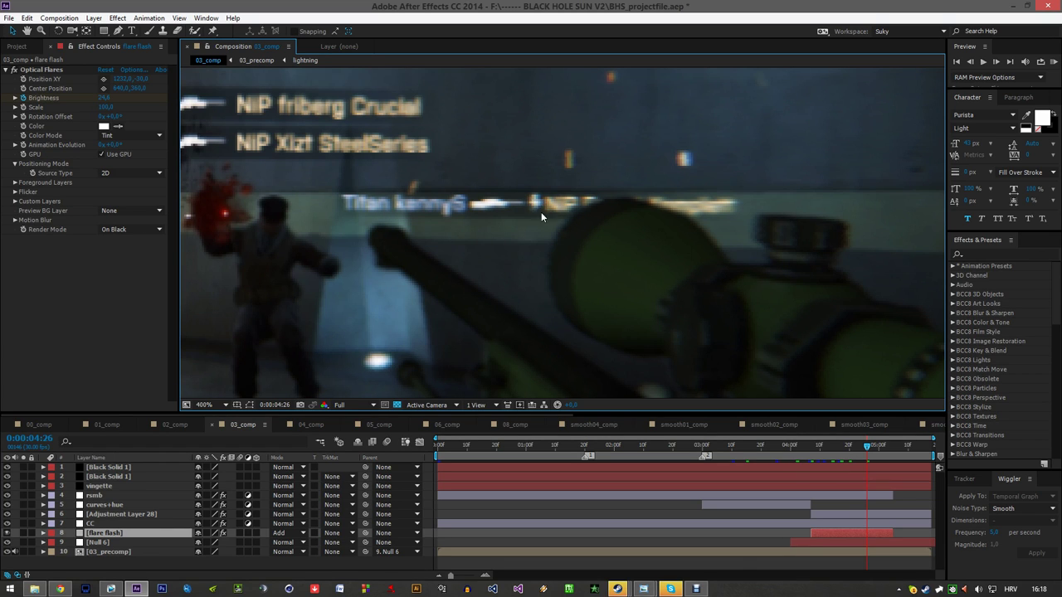
{"action": "scroll", "coordinate": [528, 222], "scroll_direction": "down", "scroll_amount": 5}
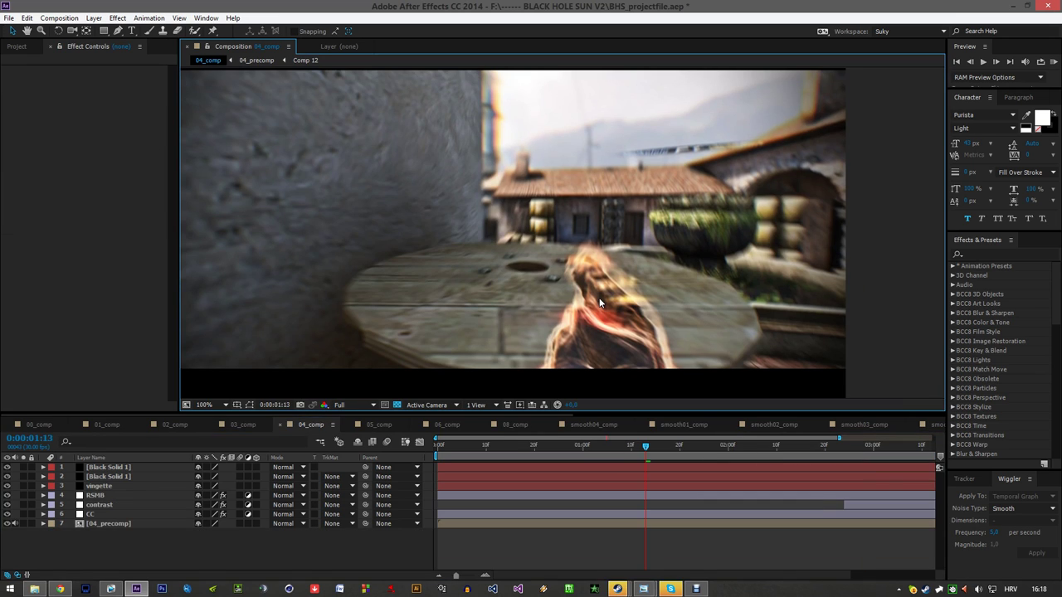
- Examine 04_comp's image up close at 0:00:01:13 and open its 04_precomp layer
{"action": "scroll", "coordinate": [663, 228], "scroll_direction": "up", "scroll_amount": 2}
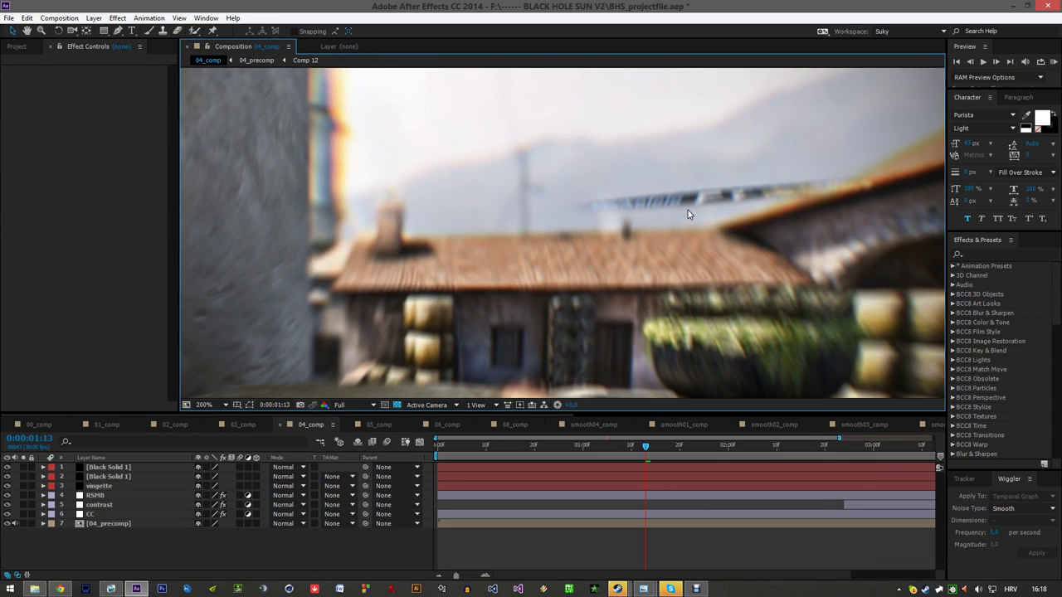
{"action": "scroll", "coordinate": [723, 201], "scroll_direction": "down", "scroll_amount": 1}
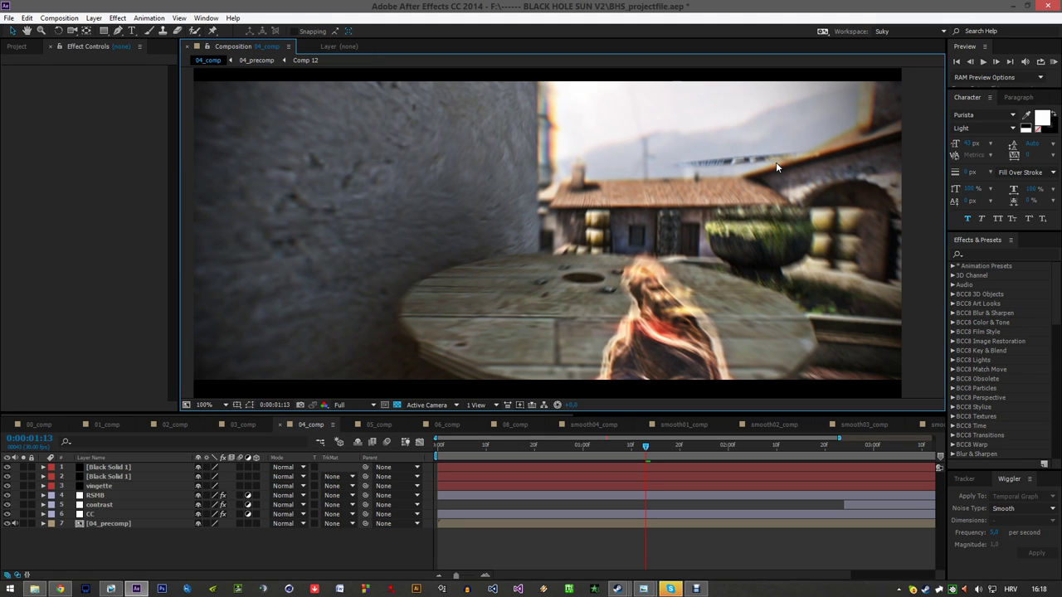
{"action": "double_click", "coordinate": [111, 523]}
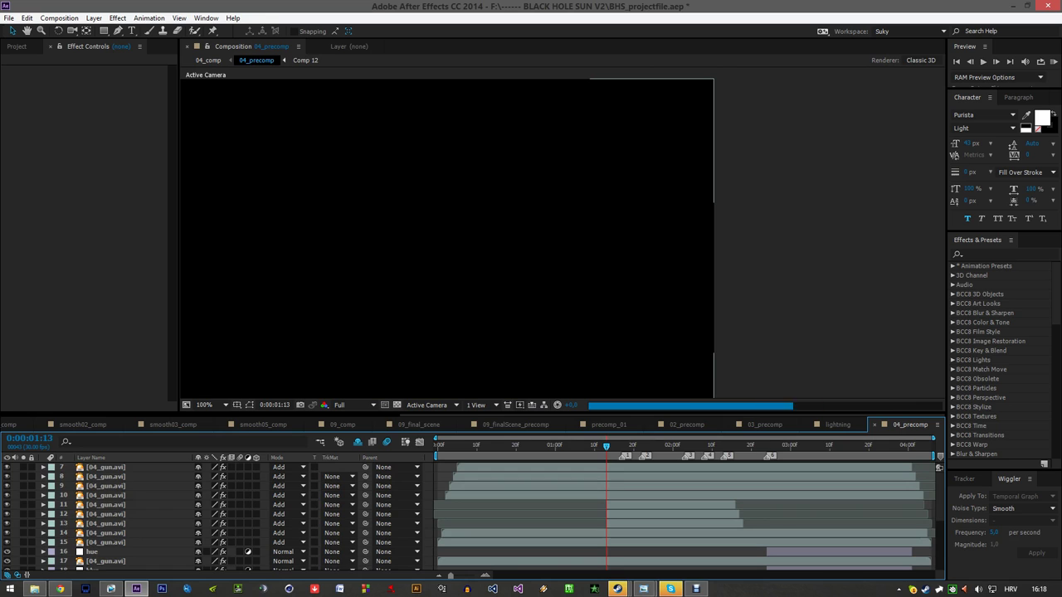
- Maximize the 04_precomp timeline and select 04_gun.avi layers 7 to 15
{"action": "key", "text": "grave"}
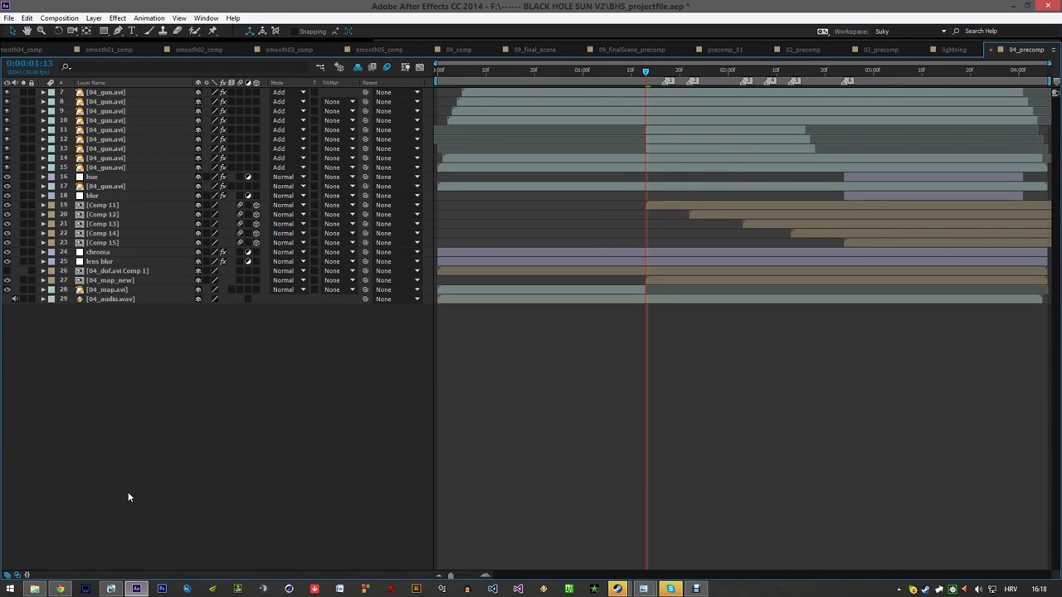
{"action": "left_click", "coordinate": [124, 167]}
{"action": "left_click", "coordinate": [125, 93], "text": "shift"}
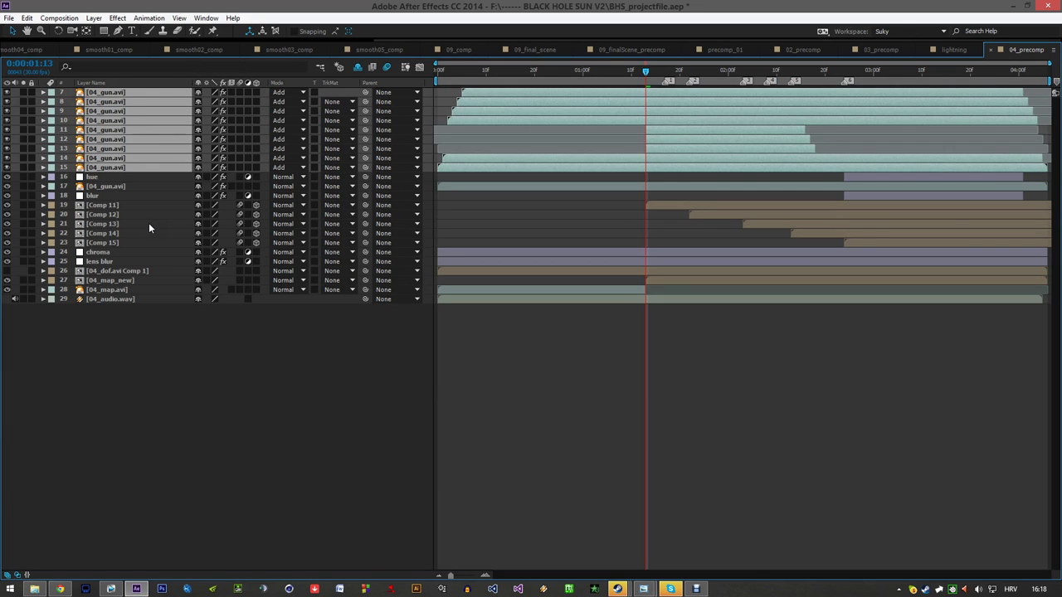
- Reveal the hidden shy layers, select cameras Camera_1_Shape2 to Camera_1_Shape7 and restore the normal workspace layout
{"action": "left_click", "coordinate": [357, 68]}
{"action": "left_click", "coordinate": [169, 365]}
{"action": "left_click", "coordinate": [134, 138]}
{"action": "left_click", "coordinate": [145, 93]}
{"action": "left_click", "coordinate": [133, 139], "text": "shift"}
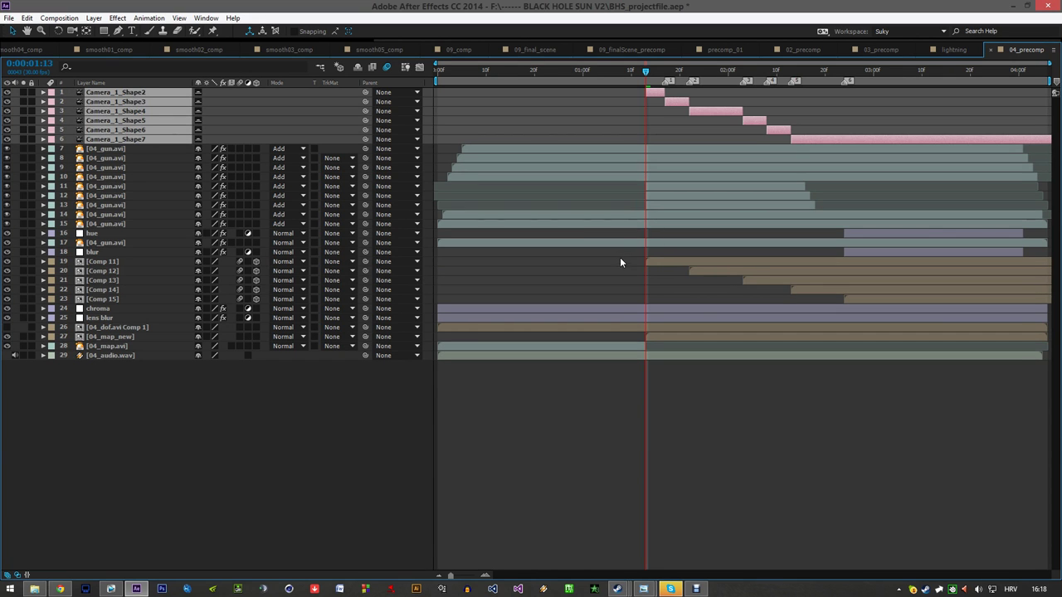
{"action": "key", "text": "grave"}
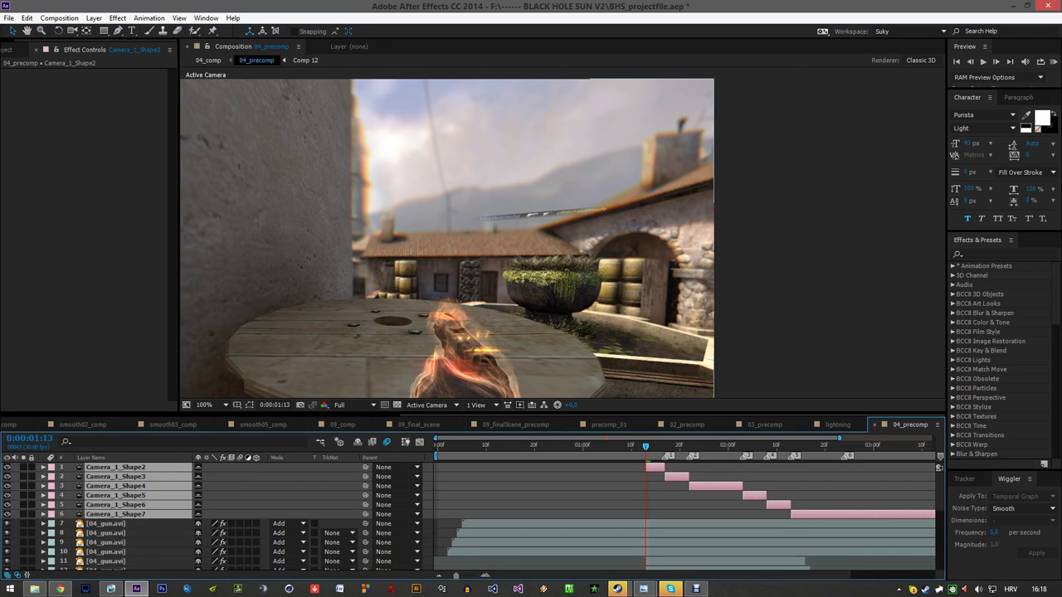
- Show 04_precomp's full duration, go to 0:00:00:09 and review the effects on 04_gun.avi layer 7 from Keylight to RSMB
{"action": "left_click_drag", "start_coordinate": [499, 270], "coordinate": [522, 246]}
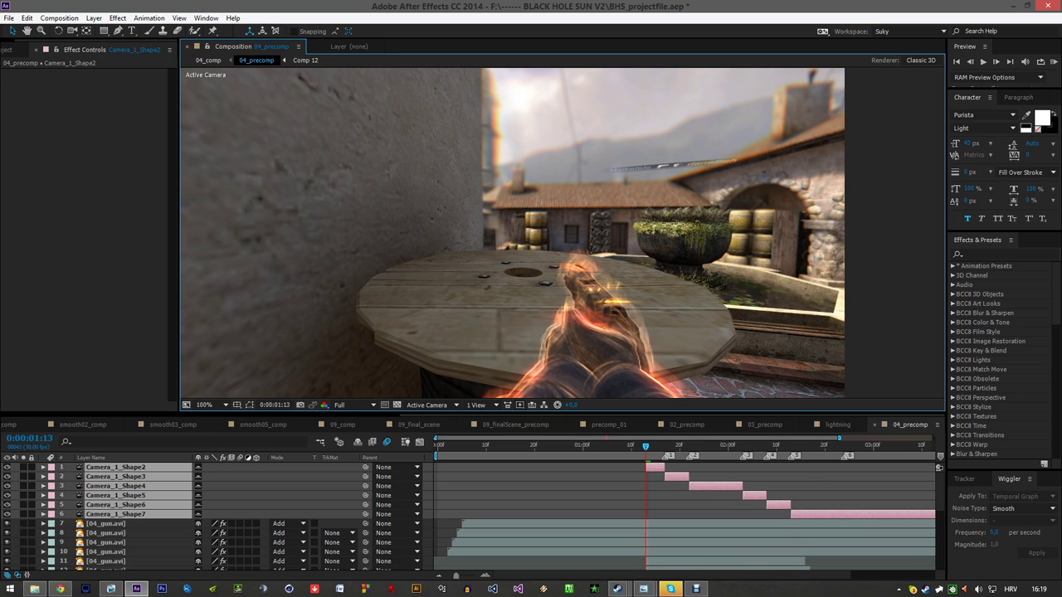
{"action": "left_click_drag", "start_coordinate": [837, 438], "coordinate": [935, 438]}
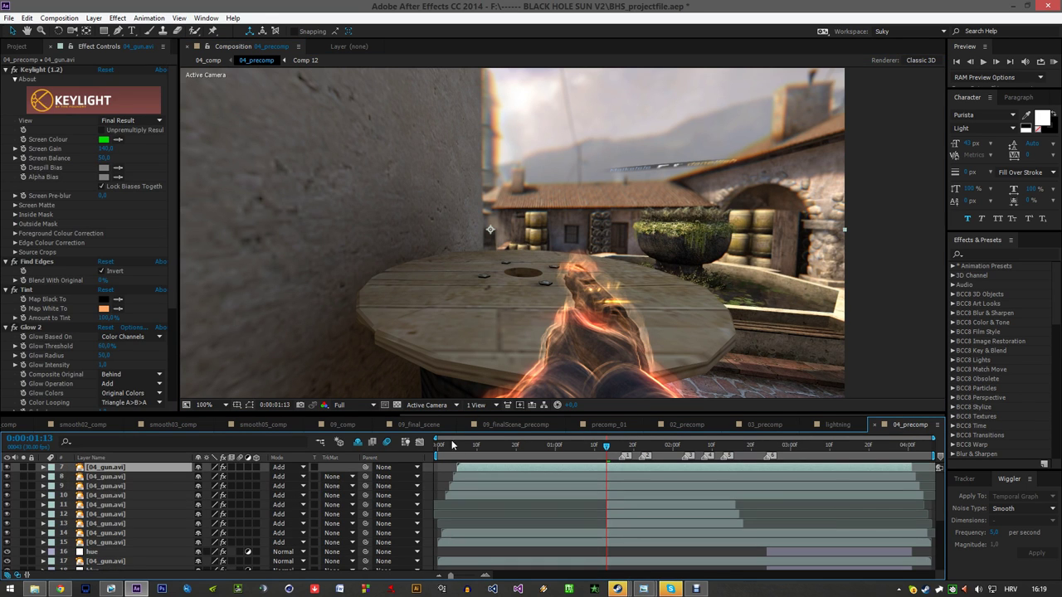
{"action": "left_click", "coordinate": [471, 442]}
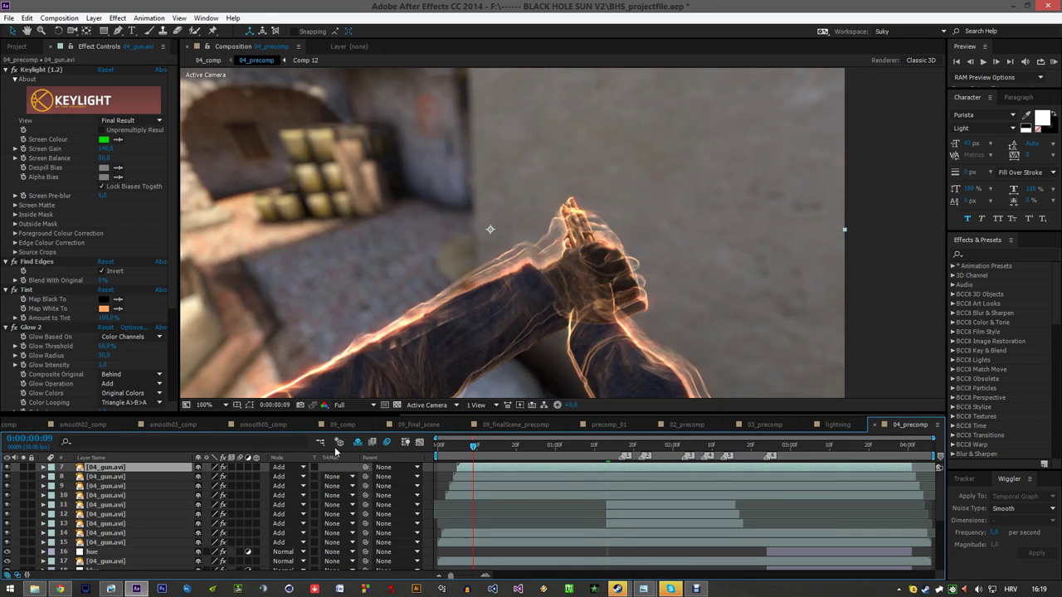
{"action": "left_click", "coordinate": [5, 69]}
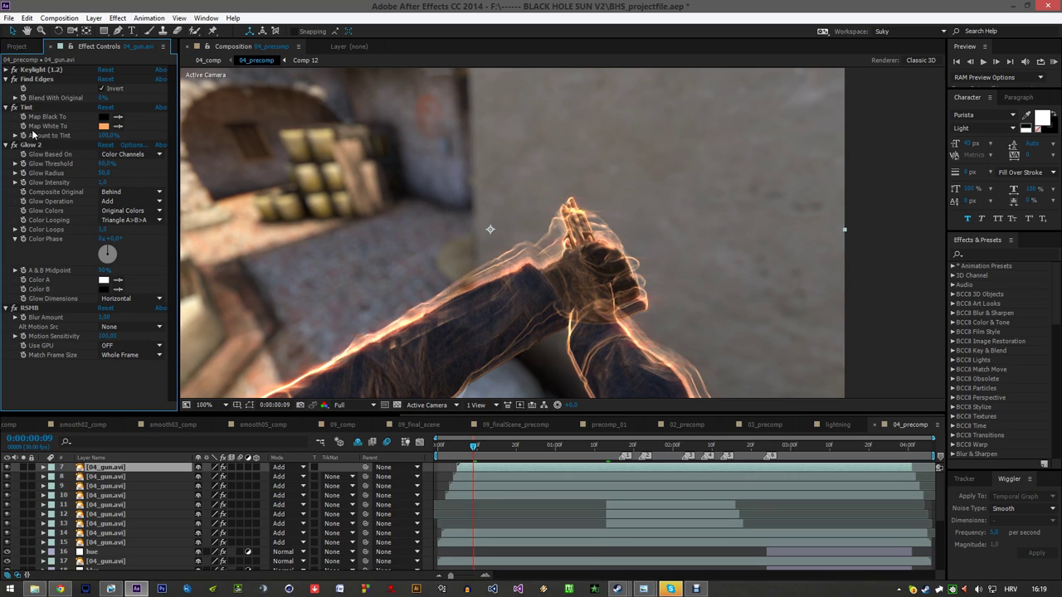
{"action": "left_click", "coordinate": [34, 309]}
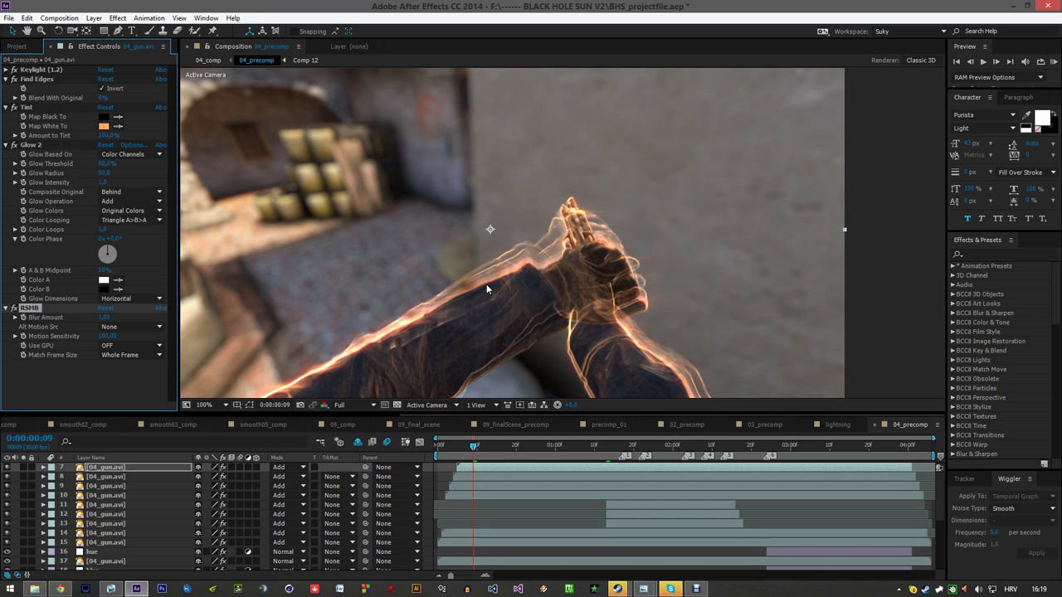
{"action": "scroll", "coordinate": [486, 284], "scroll_direction": "up", "scroll_amount": 2}
{"action": "scroll", "coordinate": [418, 173], "scroll_direction": "down", "scroll_amount": 2}
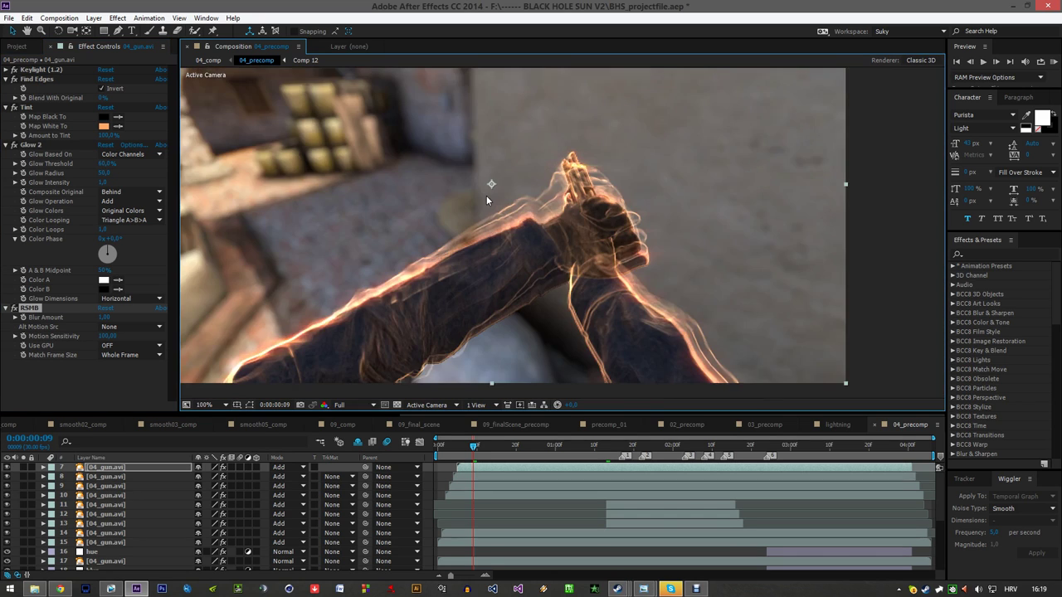
- Select the staggered 04_gun.avi copies on layers 7 to 10
{"action": "left_click", "coordinate": [137, 475]}
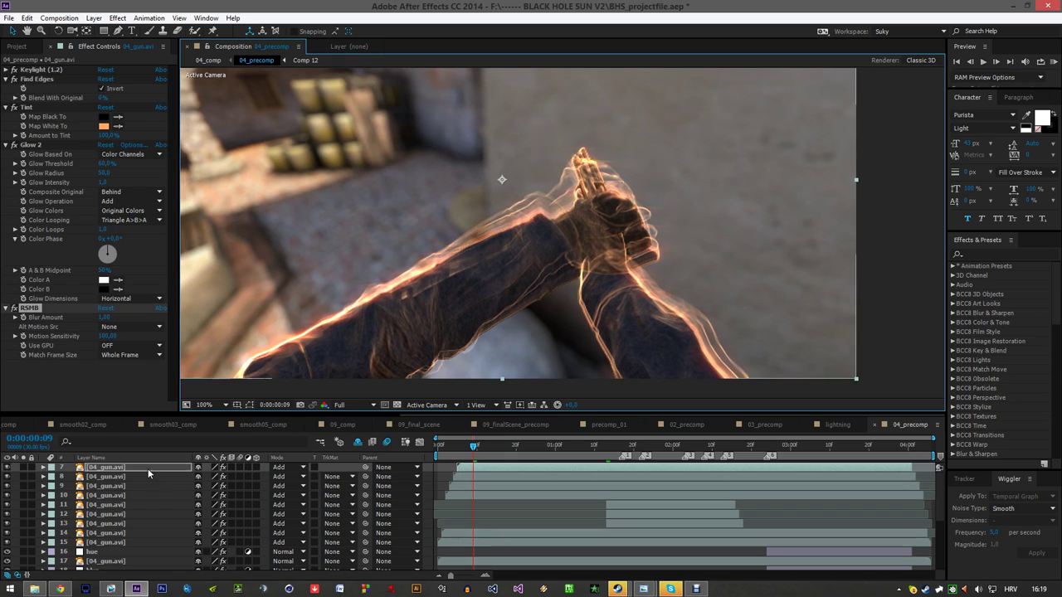
{"action": "left_click", "coordinate": [135, 466]}
{"action": "left_click", "coordinate": [136, 495]}
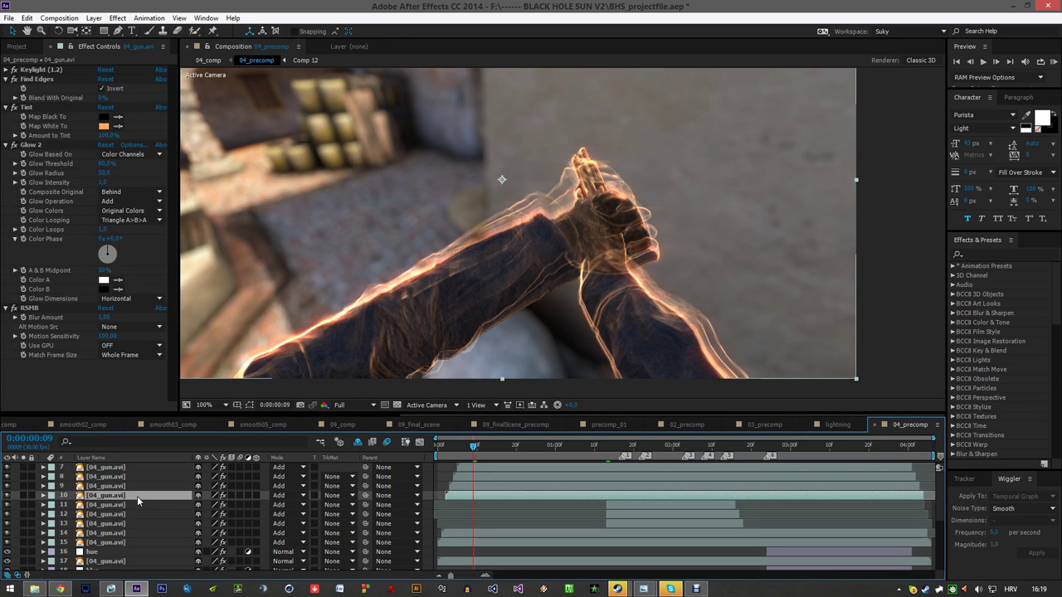
{"action": "left_click", "coordinate": [138, 467], "text": "ctrl"}
{"action": "left_click", "coordinate": [128, 485], "text": "ctrl"}
{"action": "left_click", "coordinate": [128, 478], "text": "ctrl"}
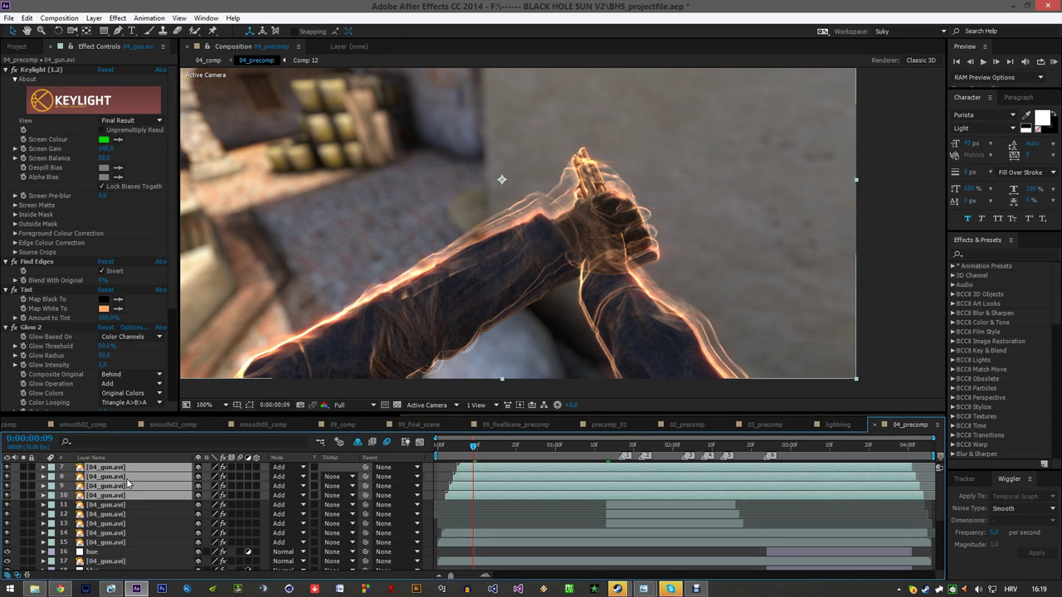
- Step frame by frame from 0:00:00:02 to 0:00:00:07 to examine the trailing gun outlines
{"action": "left_click", "coordinate": [445, 446]}
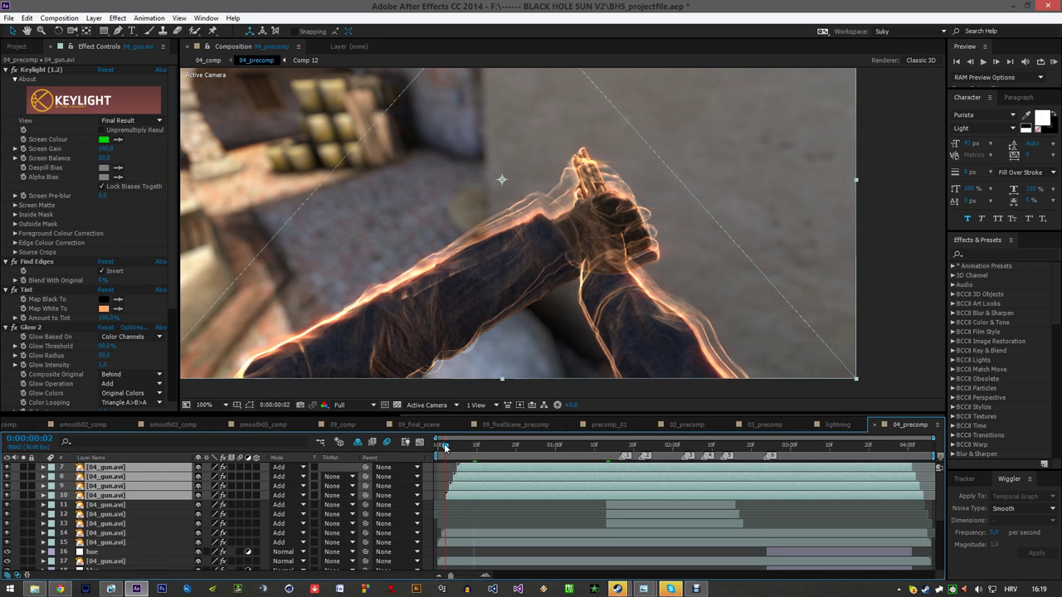
{"action": "left_click", "coordinate": [447, 447]}
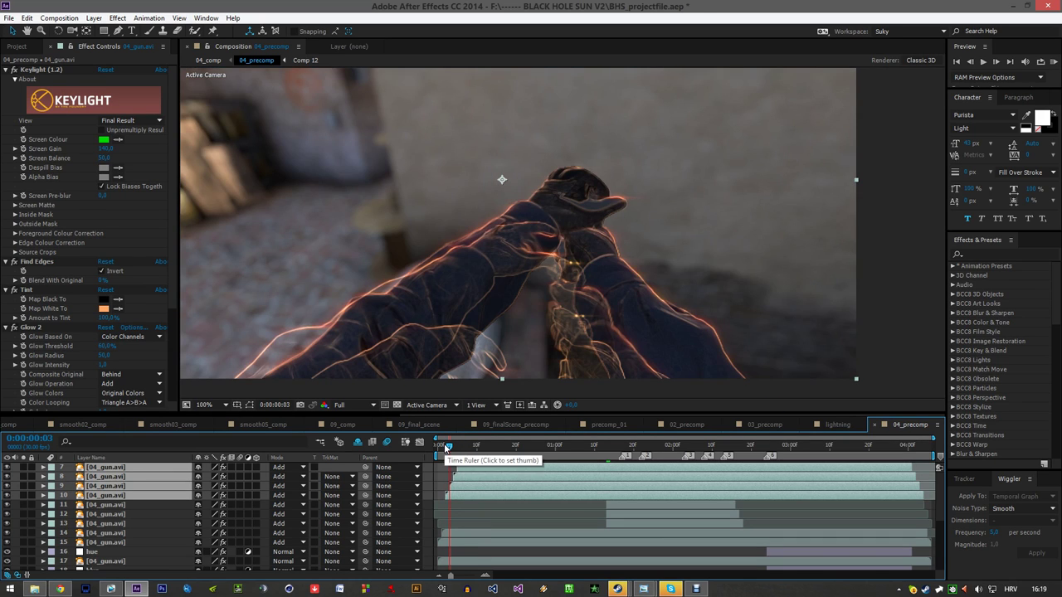
{"action": "key", "text": "Page_Down"}
{"action": "key", "text": "Page_Down"}
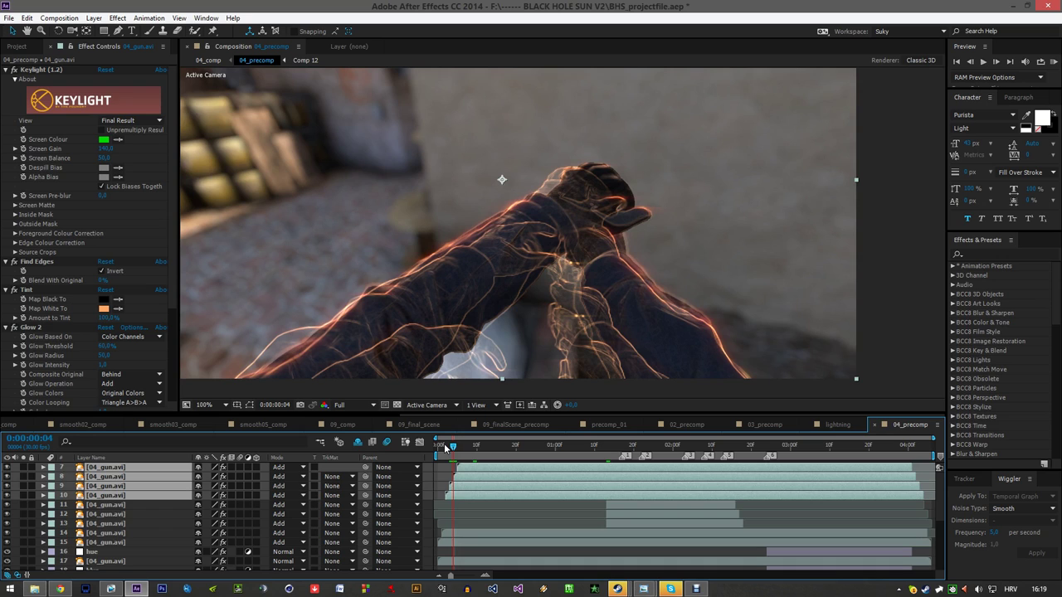
{"action": "key", "text": "Page_Down"}
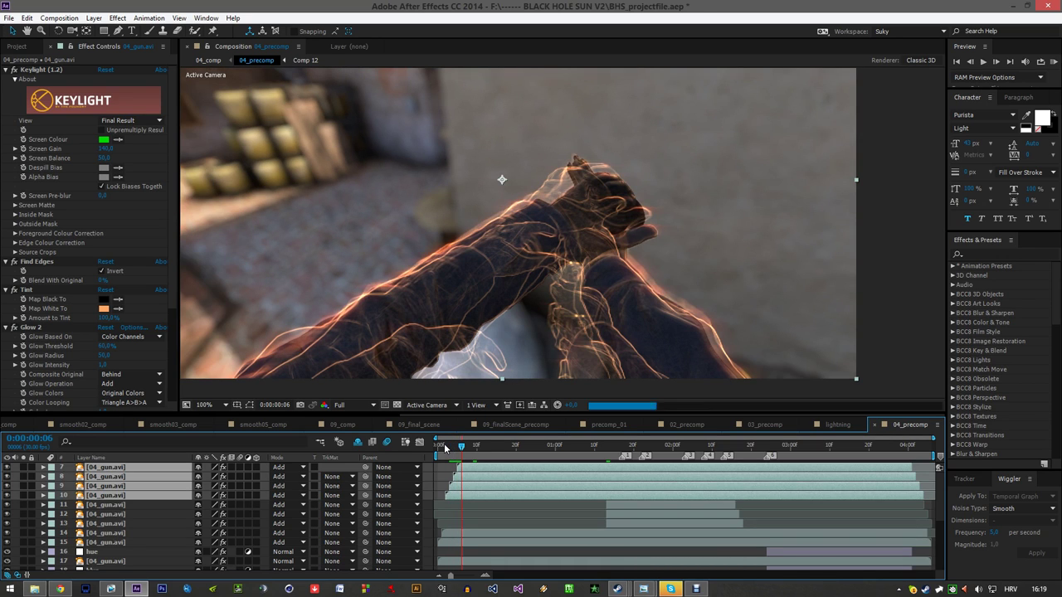
{"action": "key", "text": "Page_Down"}
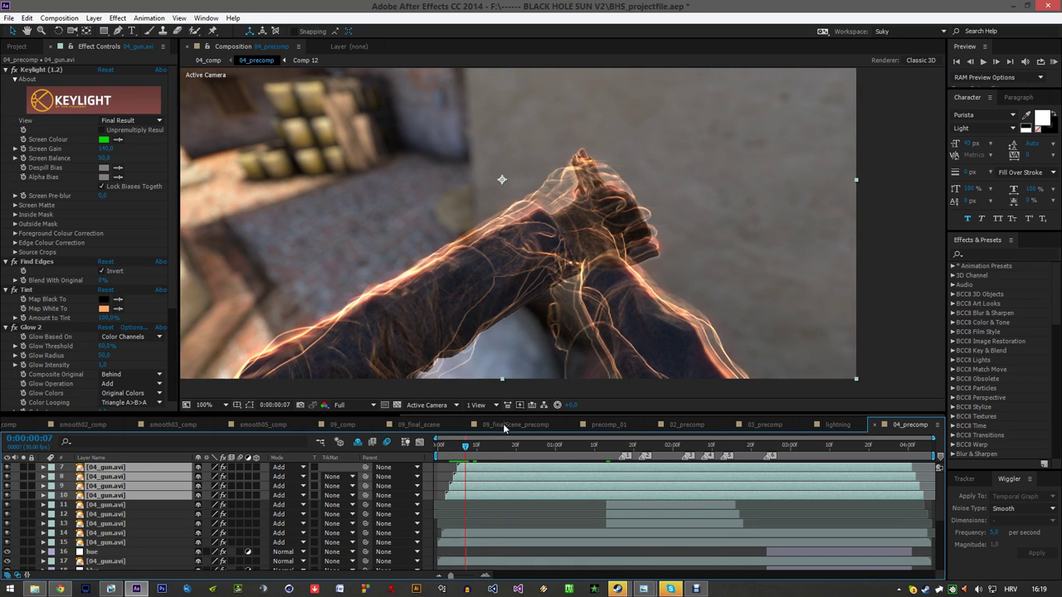
- Go to 0:00:00:12 and examine the glowing outlines around the arms and gun up close
{"action": "left_click", "coordinate": [485, 448]}
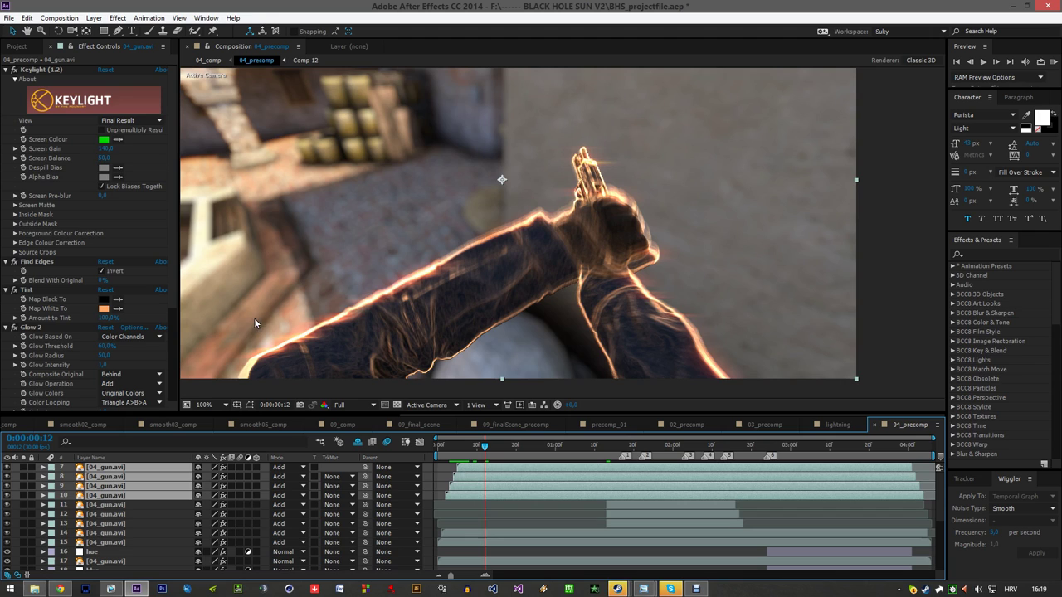
{"action": "left_click_drag", "start_coordinate": [289, 307], "coordinate": [308, 278]}
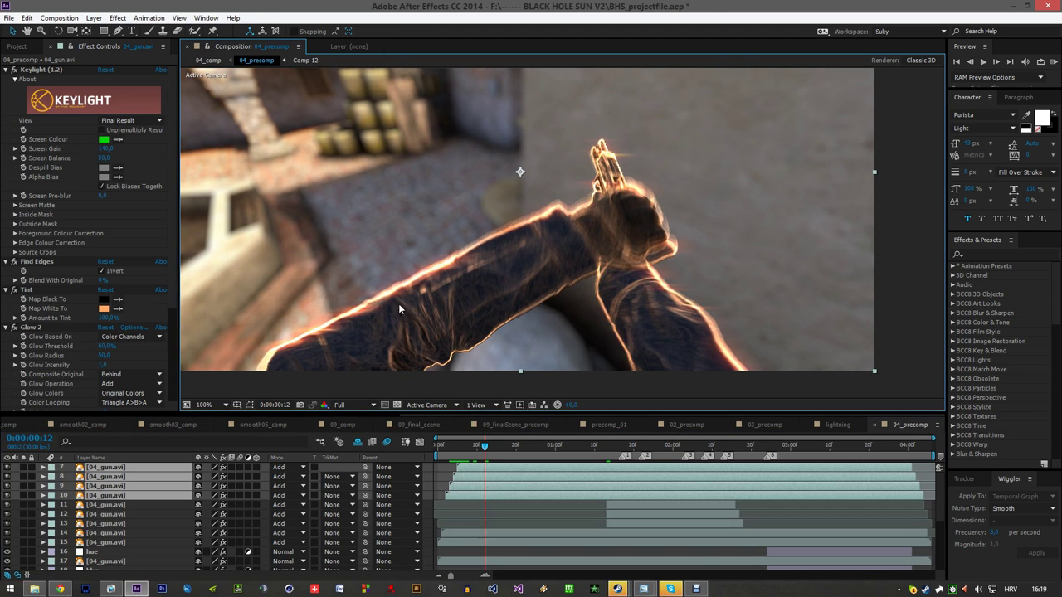
{"action": "scroll", "coordinate": [513, 233], "scroll_direction": "down", "scroll_amount": 2}
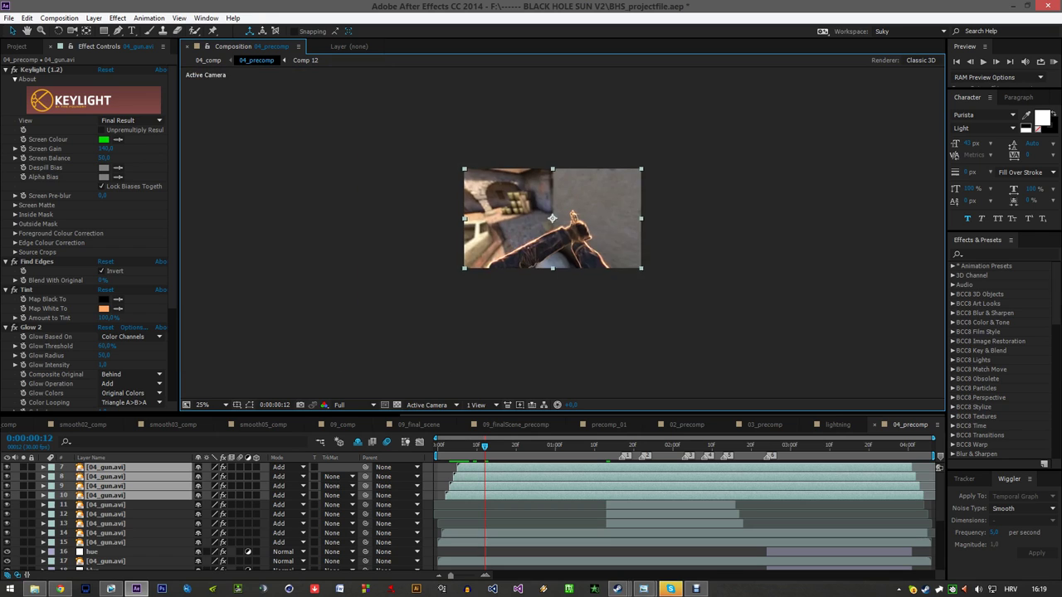
{"action": "left_click_drag", "start_coordinate": [512, 235], "coordinate": [521, 282]}
{"action": "scroll", "coordinate": [521, 282], "scroll_direction": "up", "scroll_amount": 1}
{"action": "left_click_drag", "start_coordinate": [507, 376], "coordinate": [506, 320]}
{"action": "scroll", "coordinate": [506, 319], "scroll_direction": "up", "scroll_amount": 2}
{"action": "scroll", "coordinate": [530, 307], "scroll_direction": "down", "scroll_amount": 1}
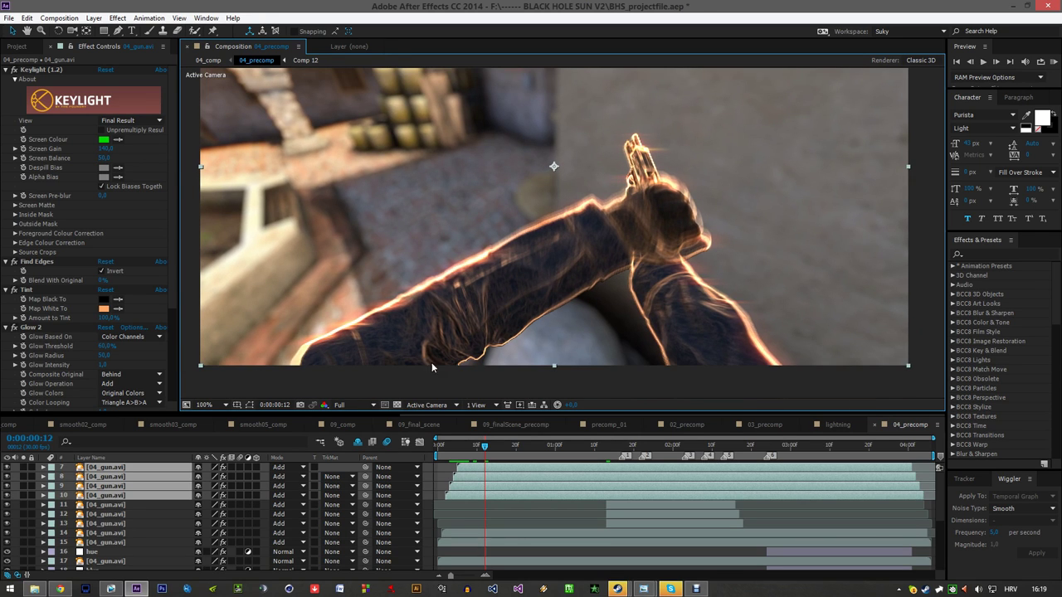
- Try magenta FF00B4 as the Tint effect's Map White To colour on the 04_gun.avi copies, and cancel the change
{"action": "left_click", "coordinate": [104, 308]}
{"action": "left_click_drag", "start_coordinate": [834, 329], "coordinate": [841, 314]}
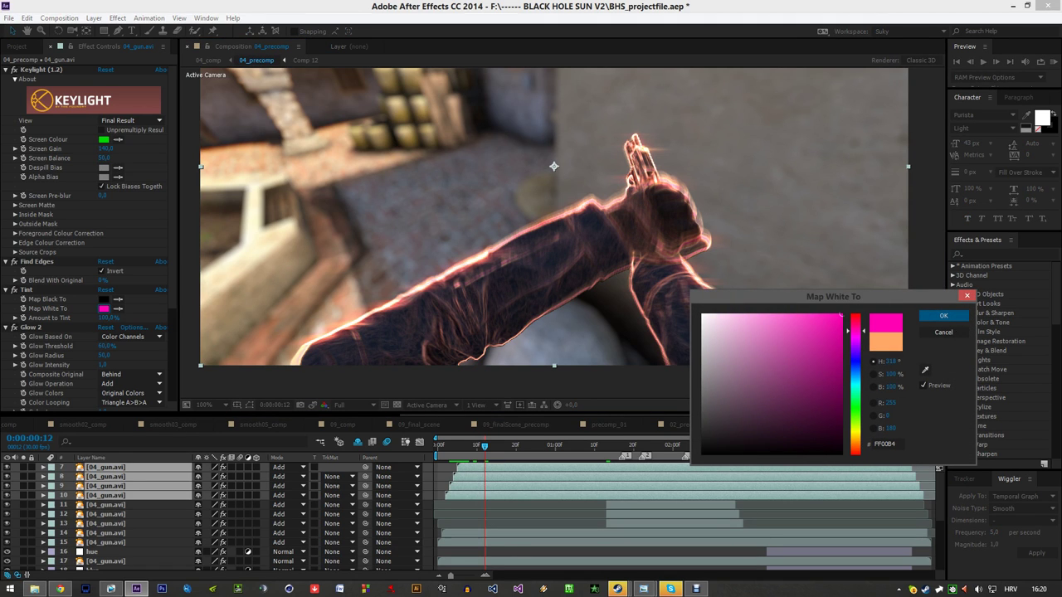
{"action": "left_click", "coordinate": [954, 335]}
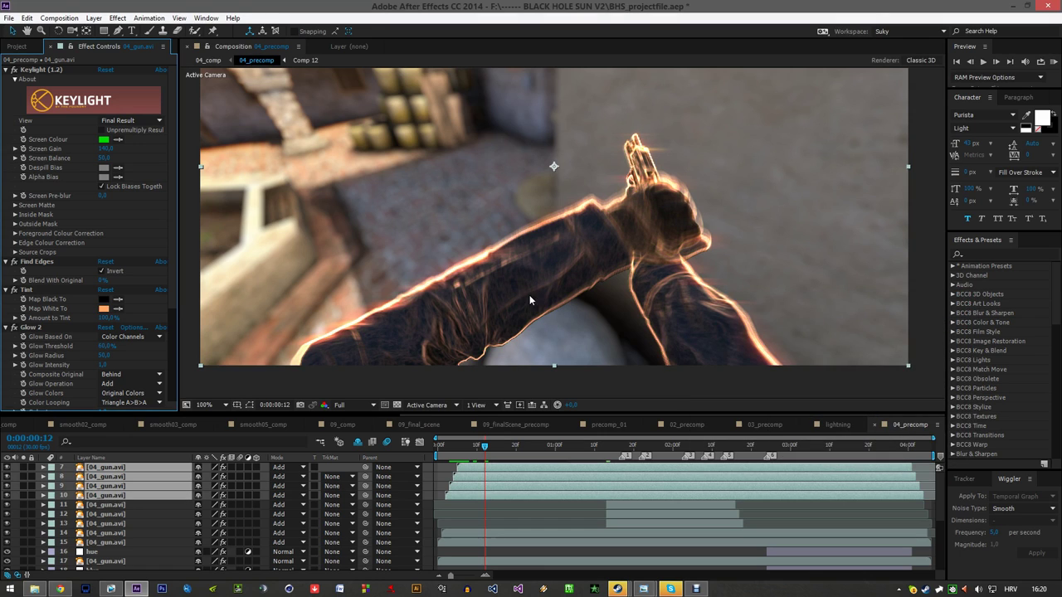
- Select the 04_gun.avi copy on layer 11 and examine the glowing arm outlines at 0:00:01:19 up close
{"action": "mouse_move", "coordinate": [384, 267]}
{"action": "left_mouse_down"}
{"action": "mouse_move", "coordinate": [366, 236]}
{"action": "mouse_move", "coordinate": [365, 273]}
{"action": "left_mouse_up"}
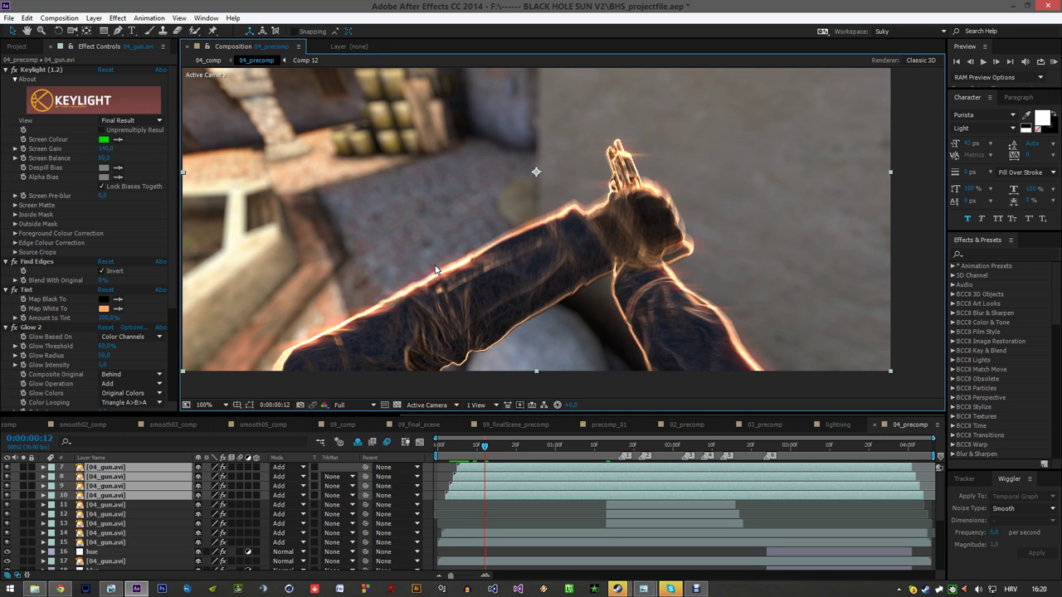
{"action": "left_click", "coordinate": [106, 504]}
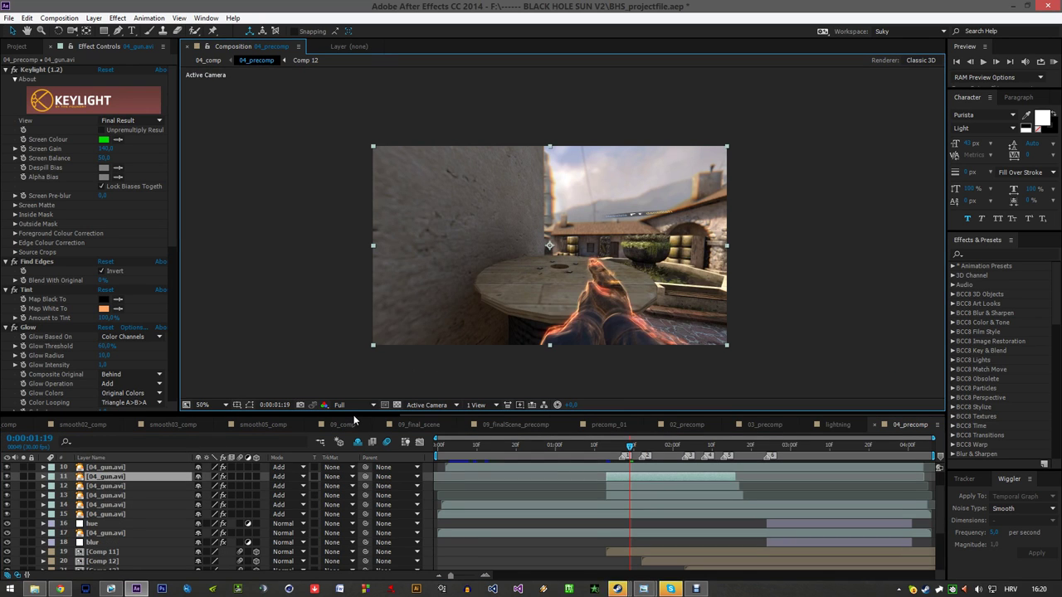
{"action": "scroll", "coordinate": [478, 234], "scroll_direction": "up", "scroll_amount": 2}
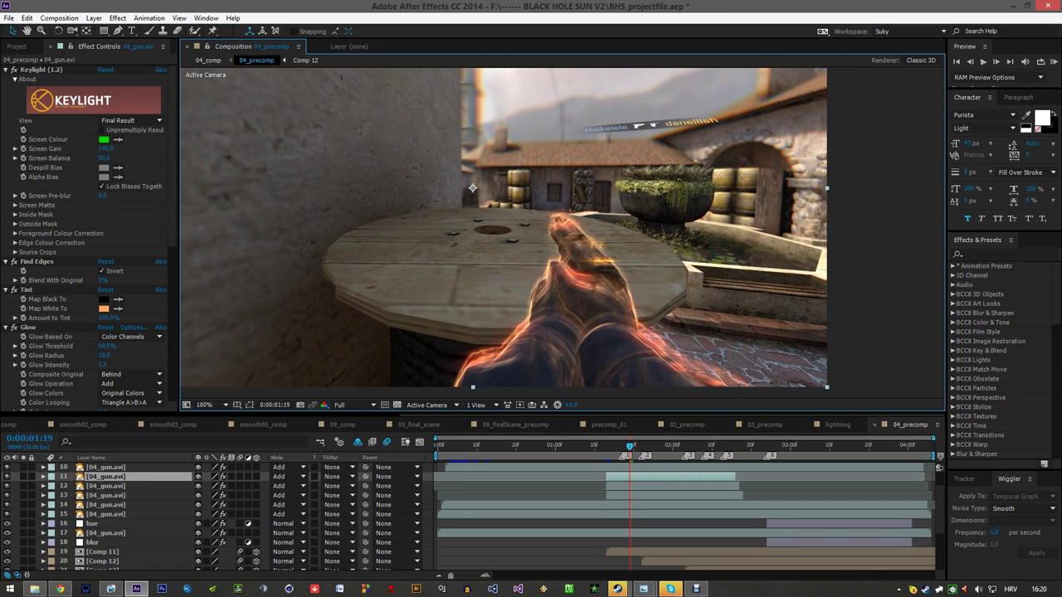
{"action": "scroll", "coordinate": [467, 295], "scroll_direction": "down", "scroll_amount": 2}
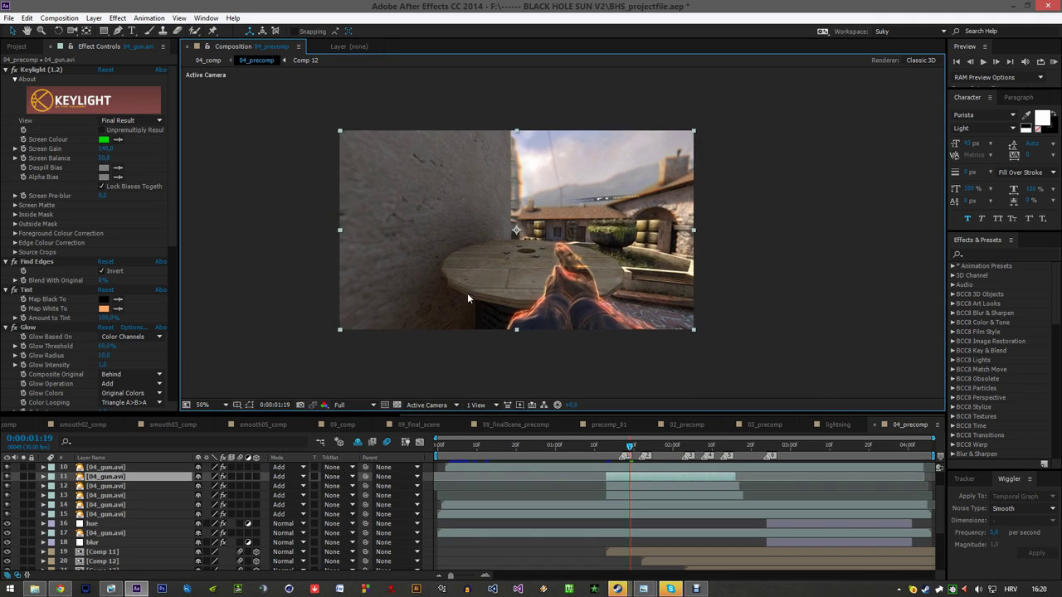
{"action": "scroll", "coordinate": [467, 293], "scroll_direction": "up", "scroll_amount": 2}
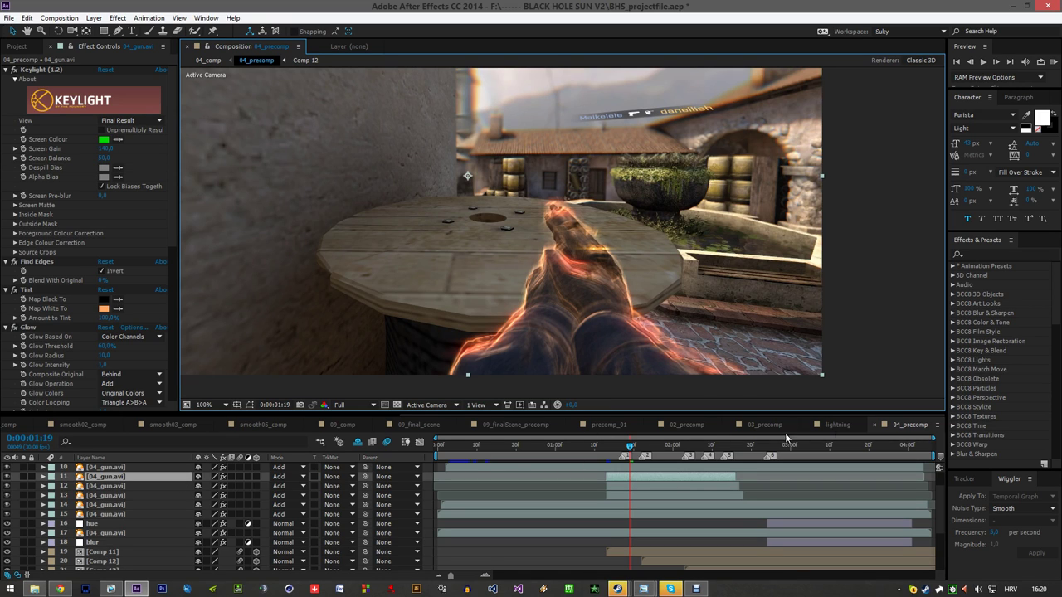
- Select the Comp 11 layer in 04_precomp and reveal its X Rotation keyframes
{"action": "scroll", "coordinate": [167, 469], "scroll_direction": "down", "scroll_amount": 5}
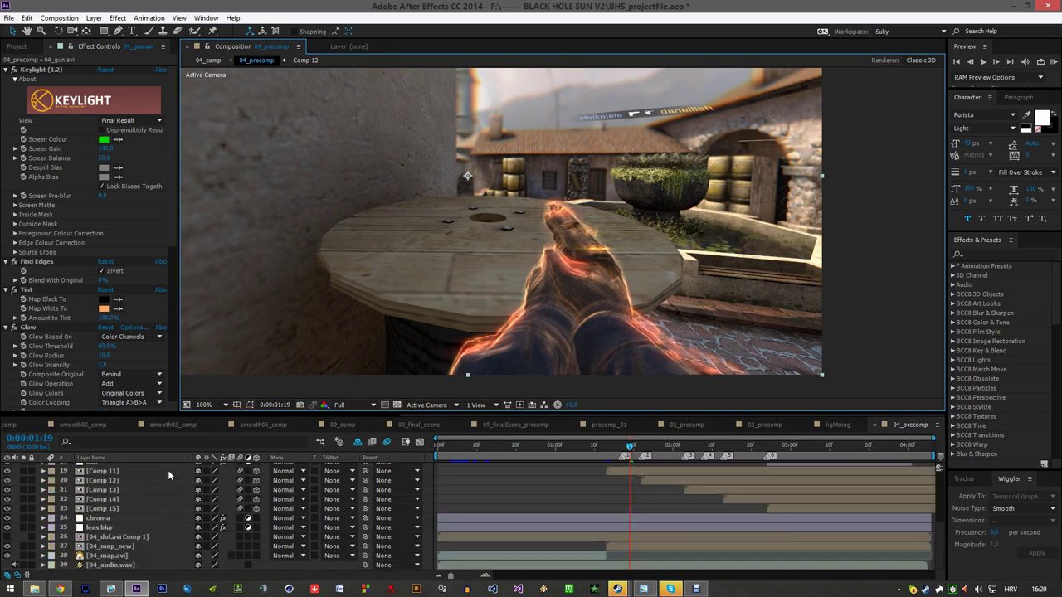
{"action": "left_click", "coordinate": [123, 517]}
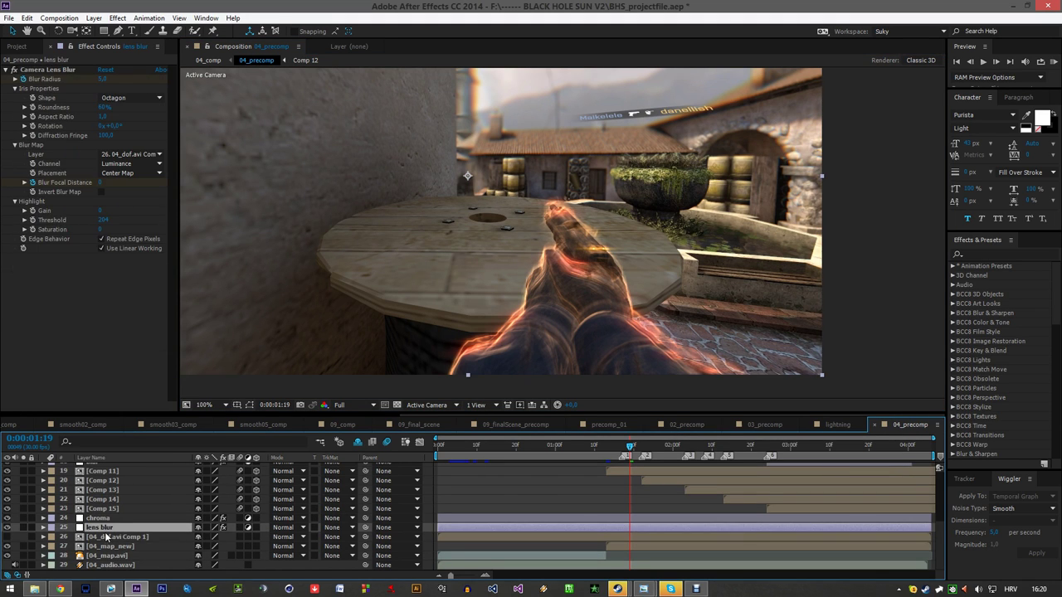
{"action": "left_click", "coordinate": [106, 500]}
{"action": "scroll", "coordinate": [113, 509], "scroll_direction": "up", "scroll_amount": 2}
{"action": "left_click", "coordinate": [120, 528]}
{"action": "scroll", "coordinate": [125, 530], "scroll_direction": "down", "scroll_amount": 1}
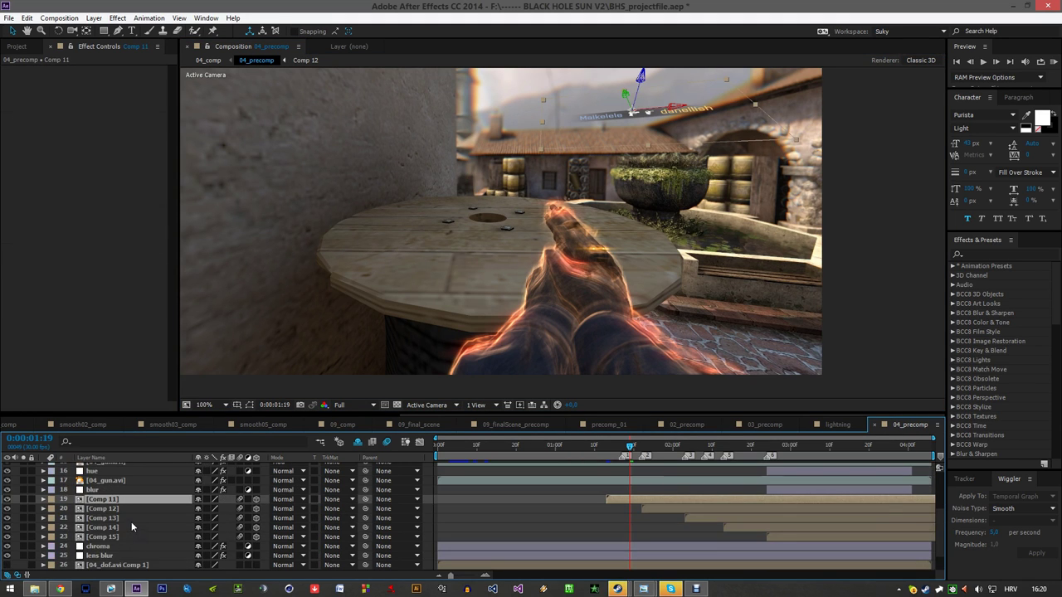
{"action": "key", "text": "u"}
- Reveal the X Rotation keyframes of Comp 12 to Comp 15 and examine how they are staggered along the timeline
{"action": "left_click", "coordinate": [128, 518]}
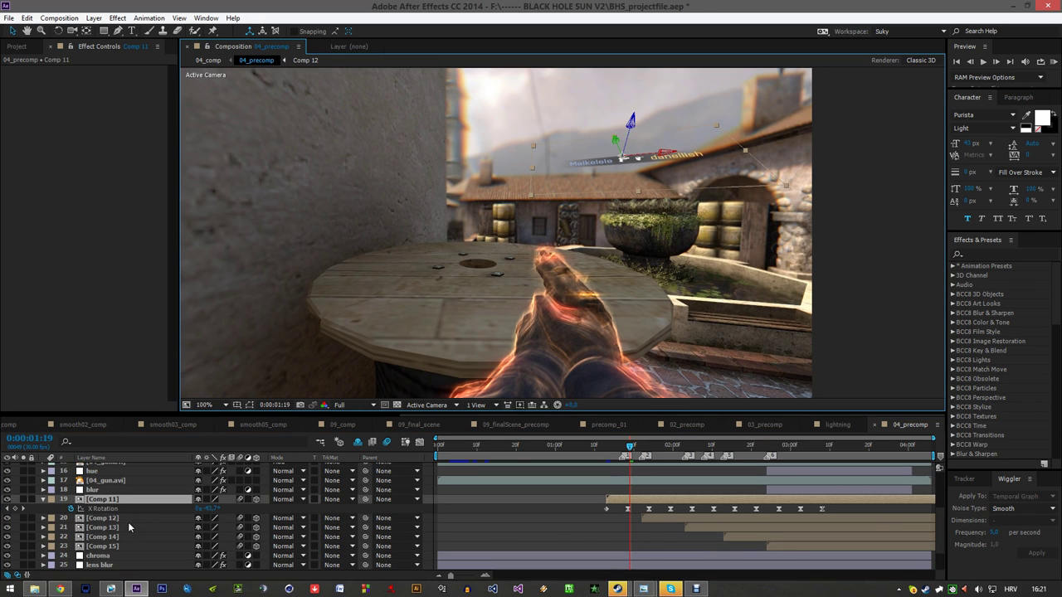
{"action": "left_click", "coordinate": [121, 544], "text": "shift"}
{"action": "key", "text": "u"}
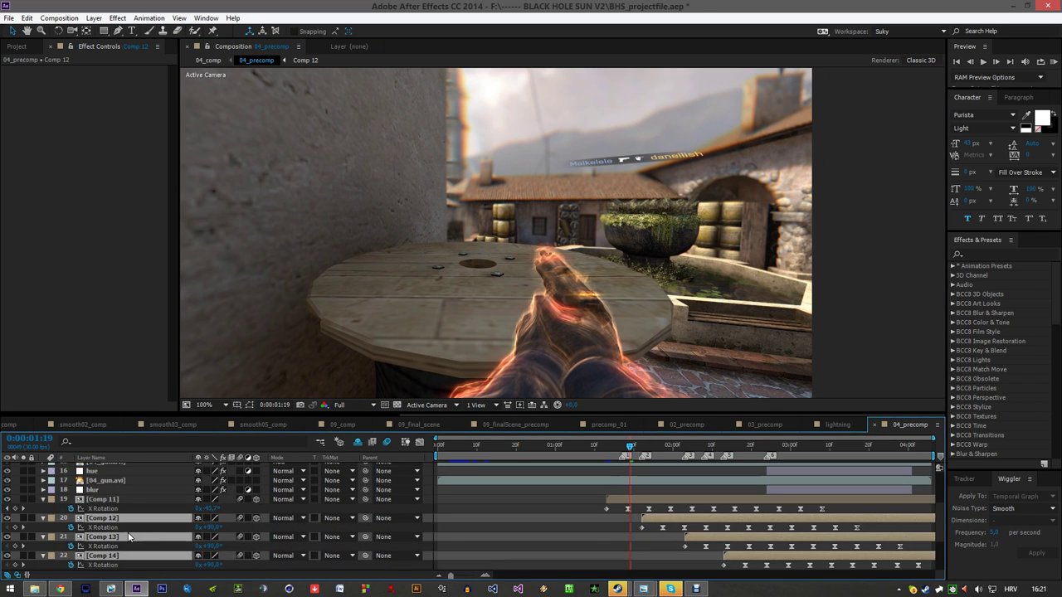
{"action": "scroll", "coordinate": [333, 525], "scroll_direction": "down", "scroll_amount": 1}
{"action": "scroll", "coordinate": [581, 523], "scroll_direction": "down", "scroll_amount": 1}
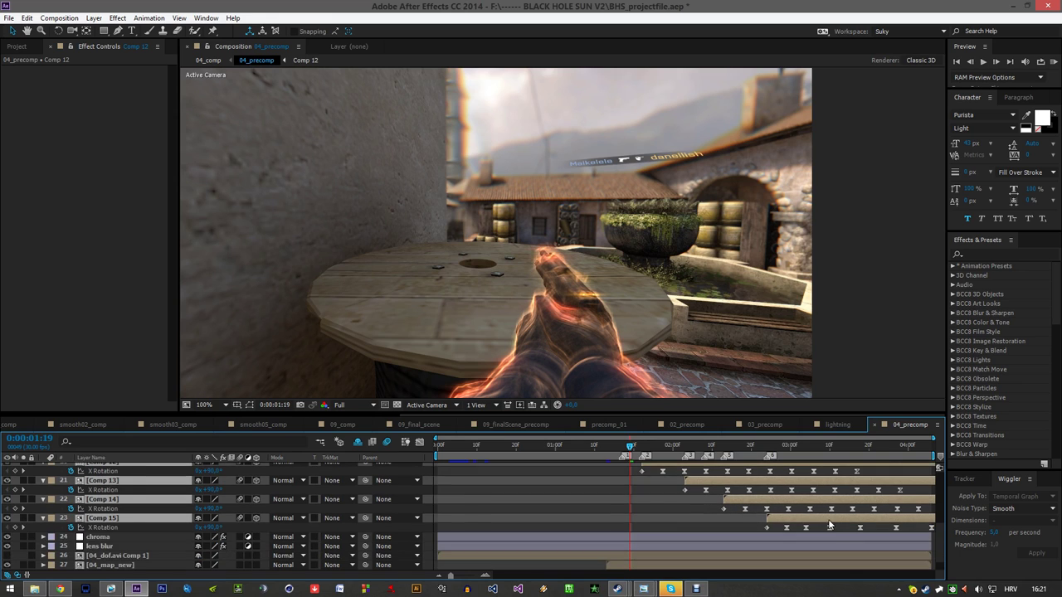
{"action": "scroll", "coordinate": [795, 518], "scroll_direction": "up", "scroll_amount": 1}
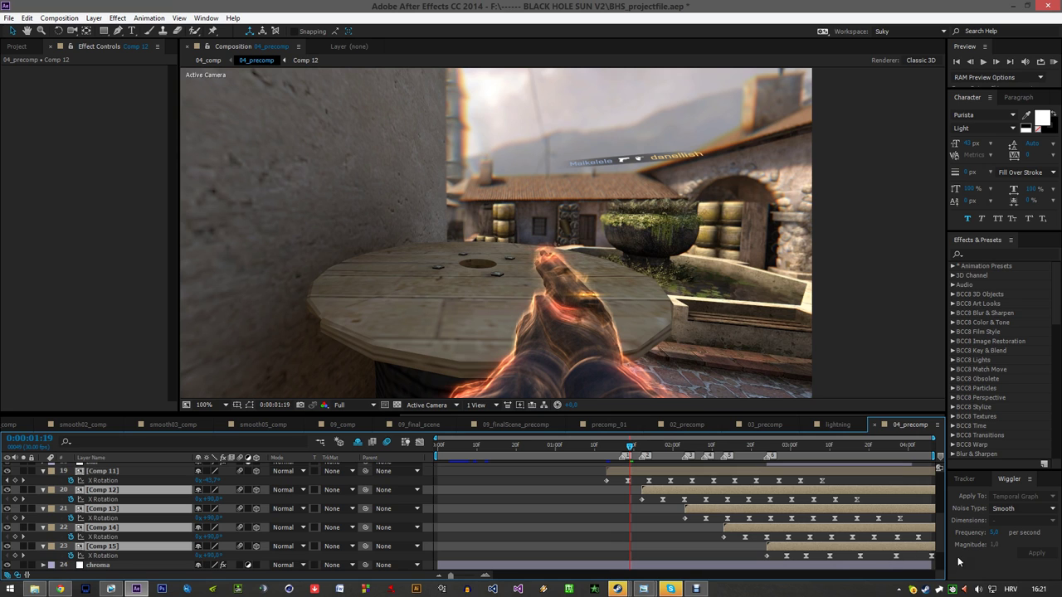
- Collapse the keyframes of the killfeed comps, select Comp 15 and go to 0:00:04:00 to view the stacked kill names
{"action": "key", "text": "u"}
{"action": "left_click", "coordinate": [125, 518]}
{"action": "left_click", "coordinate": [119, 537]}
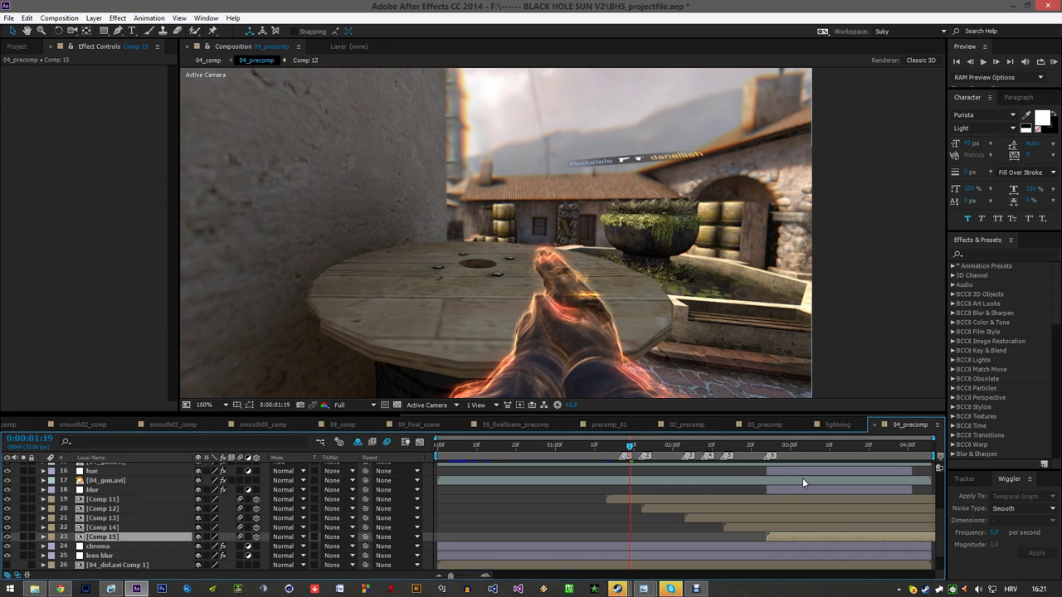
{"action": "left_click", "coordinate": [872, 446]}
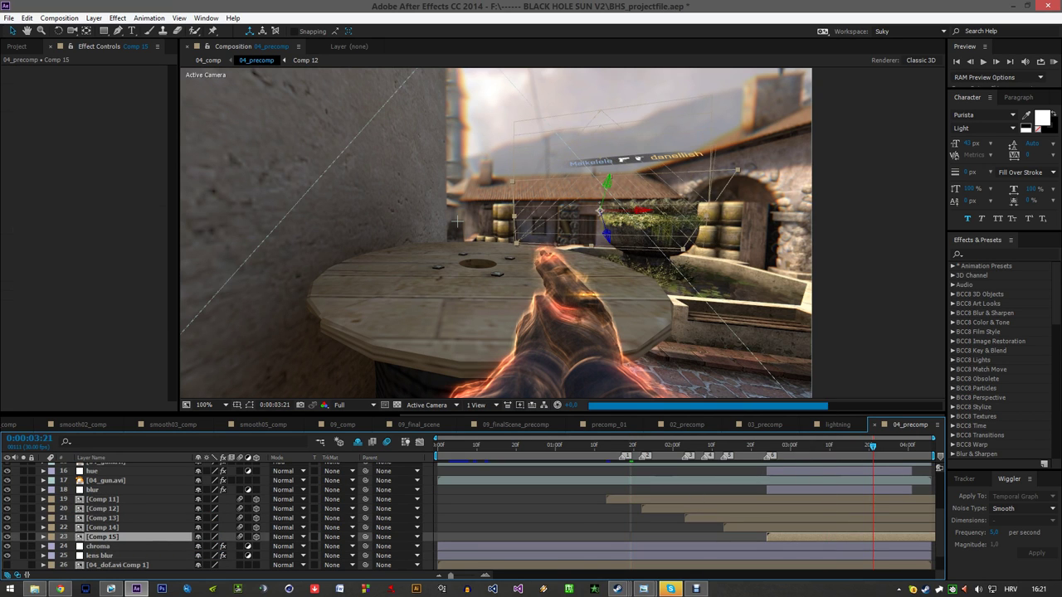
{"action": "left_click", "coordinate": [907, 445]}
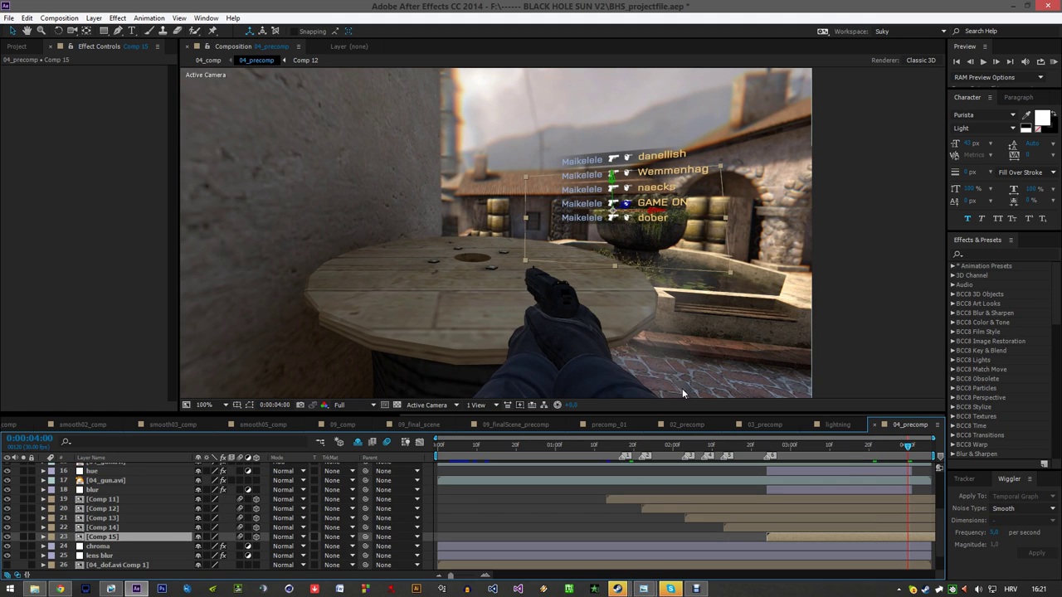
- Select the hue adjustment layer and go to its start at 0:00:02:24
{"action": "scroll", "coordinate": [166, 514], "scroll_direction": "up", "scroll_amount": 1}
{"action": "left_click", "coordinate": [122, 519]}
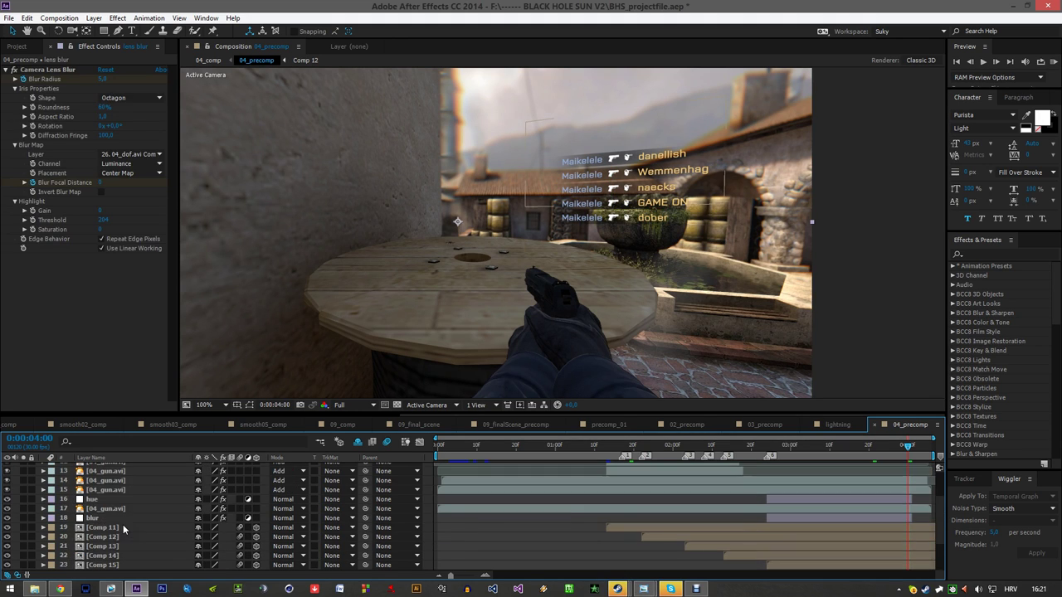
{"action": "scroll", "coordinate": [122, 522], "scroll_direction": "up", "scroll_amount": 1}
{"action": "left_click", "coordinate": [116, 528]}
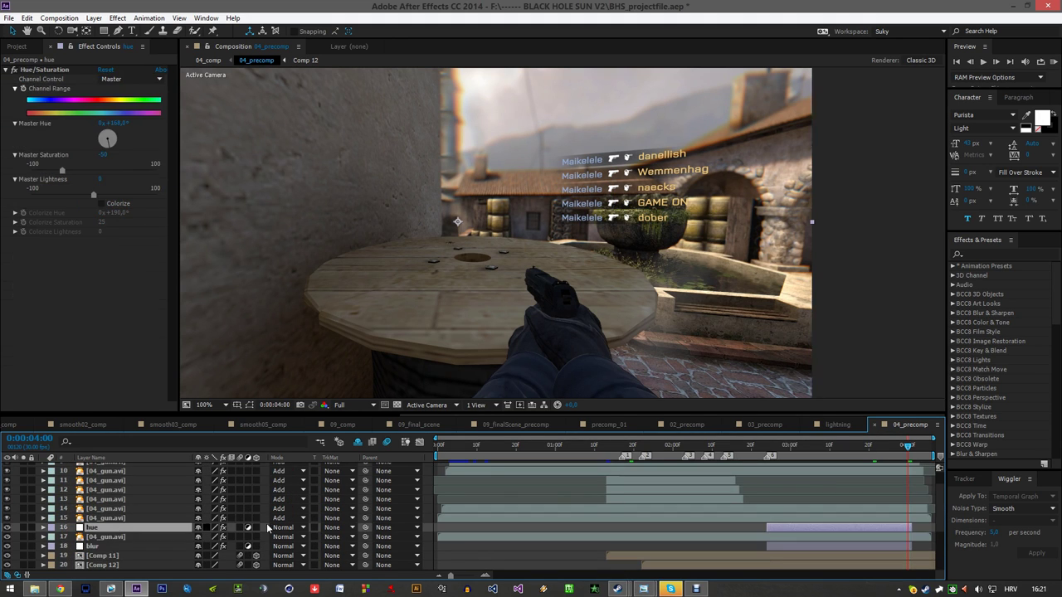
{"action": "left_click", "coordinate": [767, 448]}
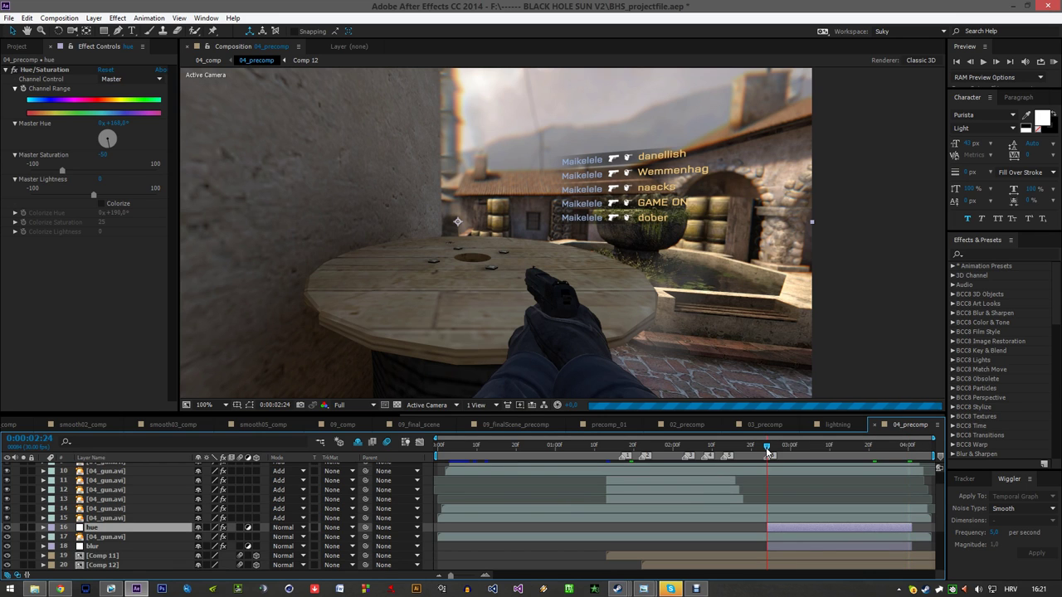
- Examine the recoloured map around the glowing gun up close and toggle the hue layer's Hue/Saturation effect for comparison
{"action": "scroll", "coordinate": [499, 289], "scroll_direction": "down", "scroll_amount": 3}
{"action": "scroll", "coordinate": [526, 277], "scroll_direction": "up", "scroll_amount": 3}
{"action": "scroll", "coordinate": [505, 324], "scroll_direction": "down", "scroll_amount": 2}
{"action": "left_click_drag", "start_coordinate": [507, 313], "coordinate": [505, 327]}
{"action": "scroll", "coordinate": [504, 327], "scroll_direction": "up", "scroll_amount": 1}
{"action": "scroll", "coordinate": [504, 327], "scroll_direction": "down", "scroll_amount": 1}
{"action": "left_click_drag", "start_coordinate": [567, 273], "coordinate": [556, 274]}
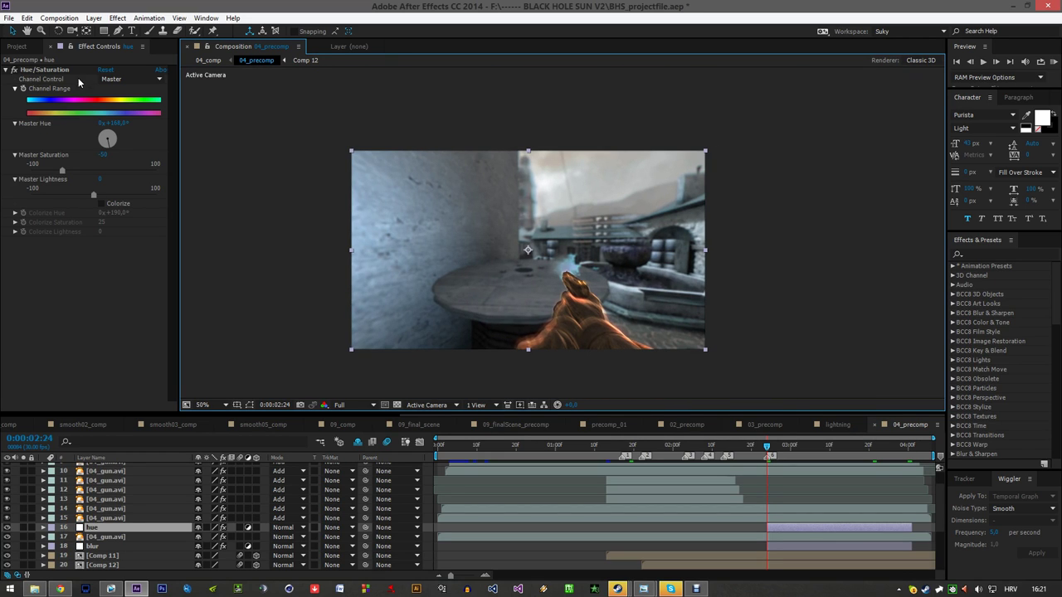
{"action": "left_click", "coordinate": [14, 70]}
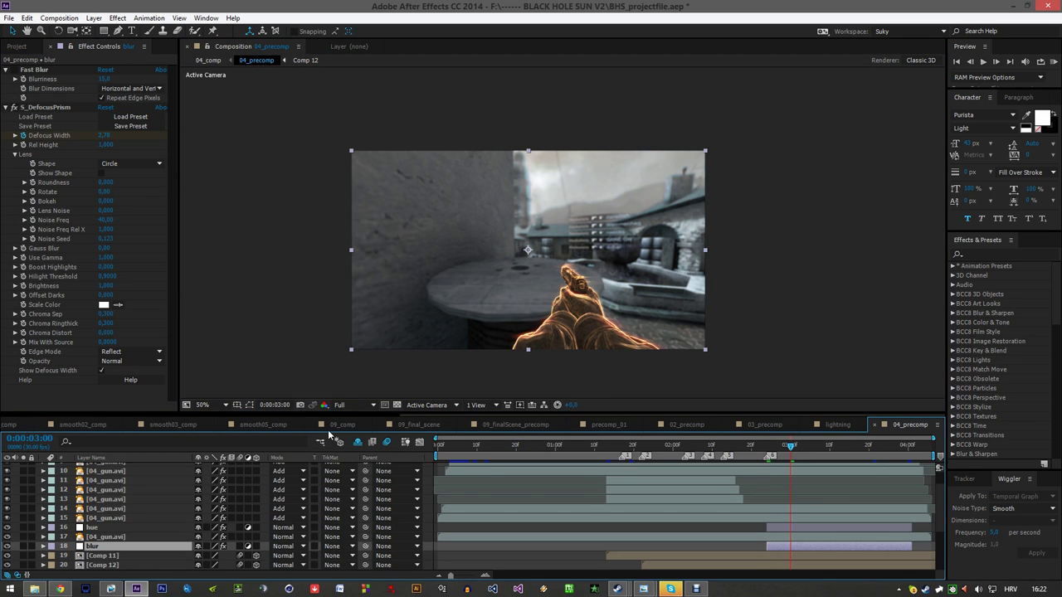
- Open 04_comp and select the contrast adjustment layer to show its effects
{"action": "left_click_drag", "start_coordinate": [584, 413], "coordinate": [137, 410]}
{"action": "left_click", "coordinate": [313, 424]}
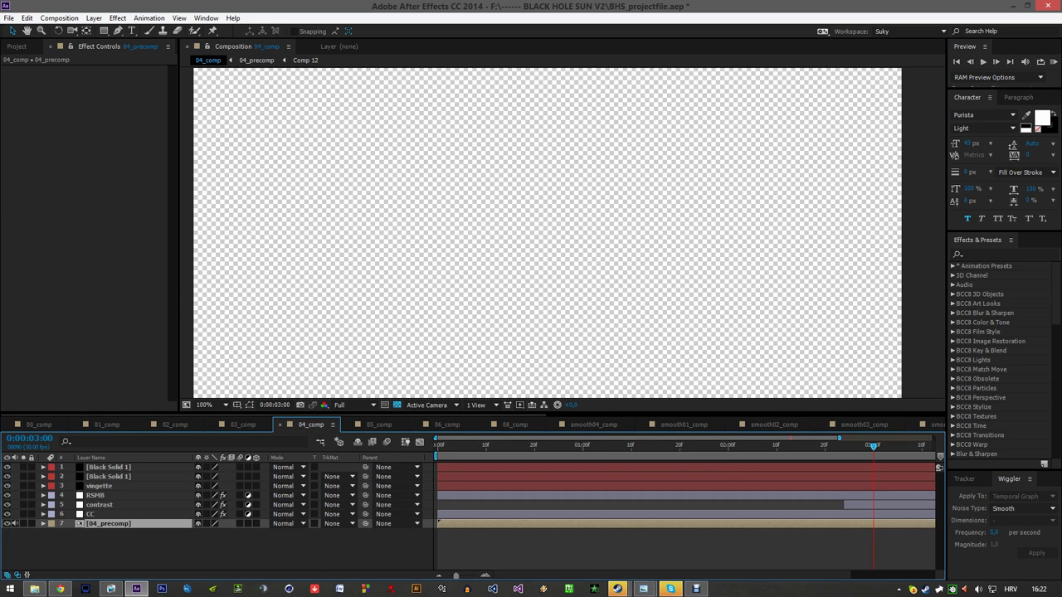
{"action": "left_click", "coordinate": [100, 505]}
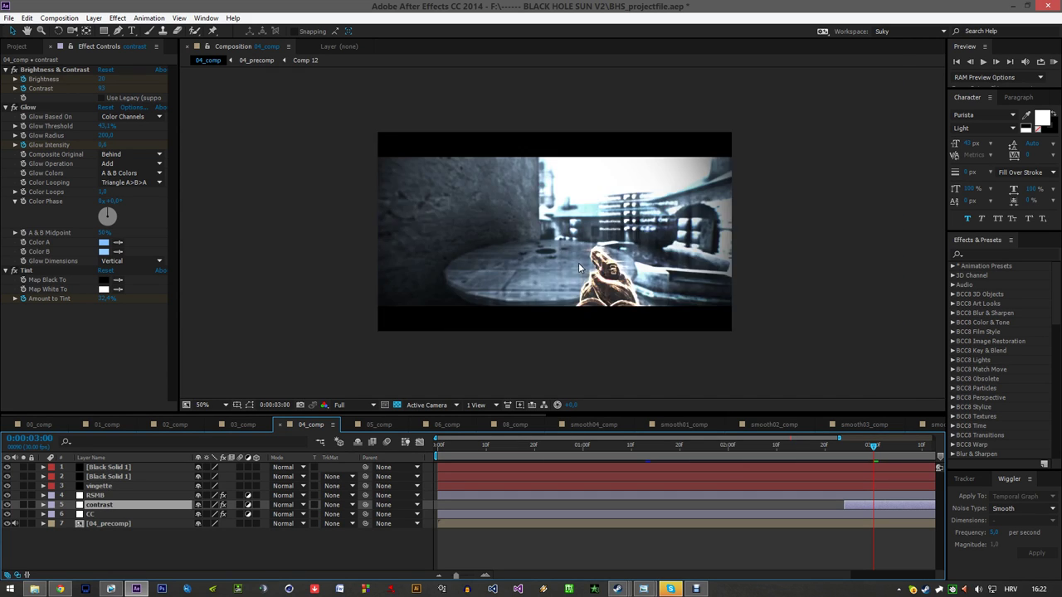
- Toggle the contrast layer's Glow effect off and on, and view its Glow Dimensions setting
{"action": "left_click", "coordinate": [25, 108]}
{"action": "left_click", "coordinate": [14, 107]}
{"action": "left_click", "coordinate": [14, 107]}
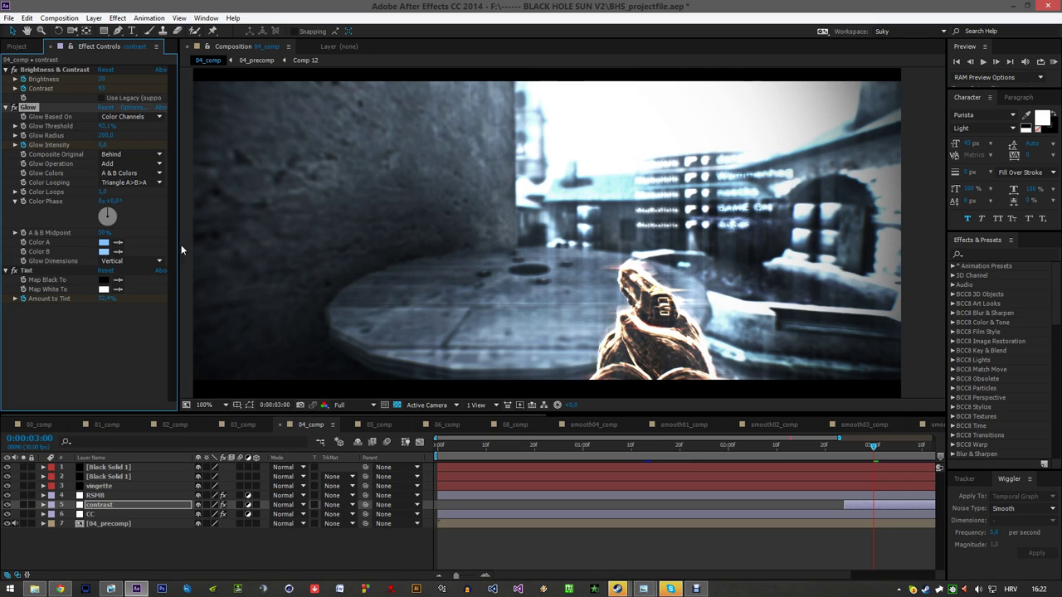
{"action": "left_click", "coordinate": [129, 262]}
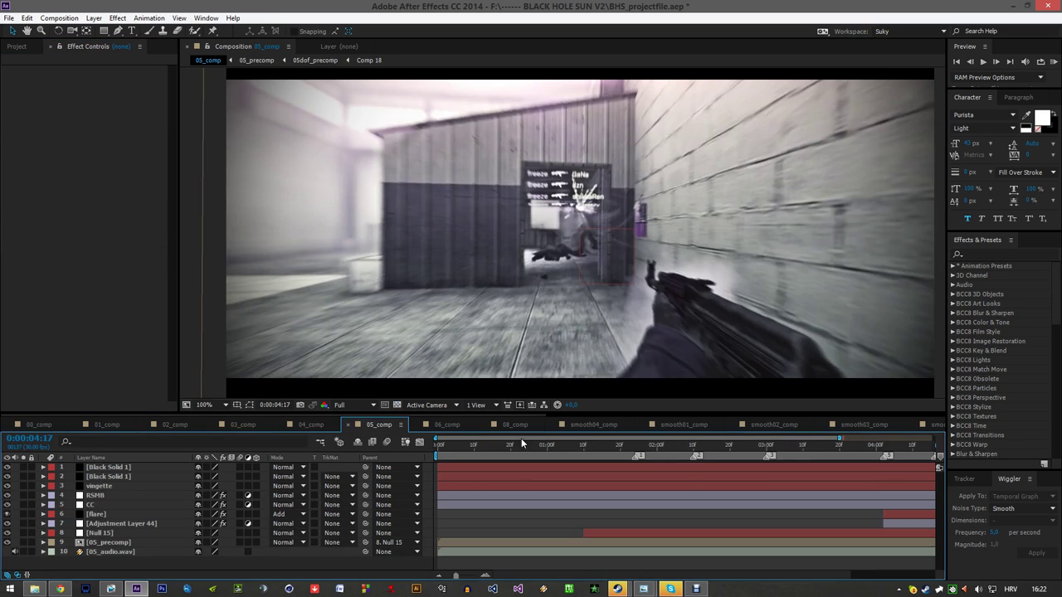
- Go to 0:00:00:25 in 05_comp and examine the warehouse shot up close, including its blurred background and light rays
{"action": "scroll", "coordinate": [600, 279], "scroll_direction": "down", "scroll_amount": 2}
{"action": "left_click", "coordinate": [529, 445]}
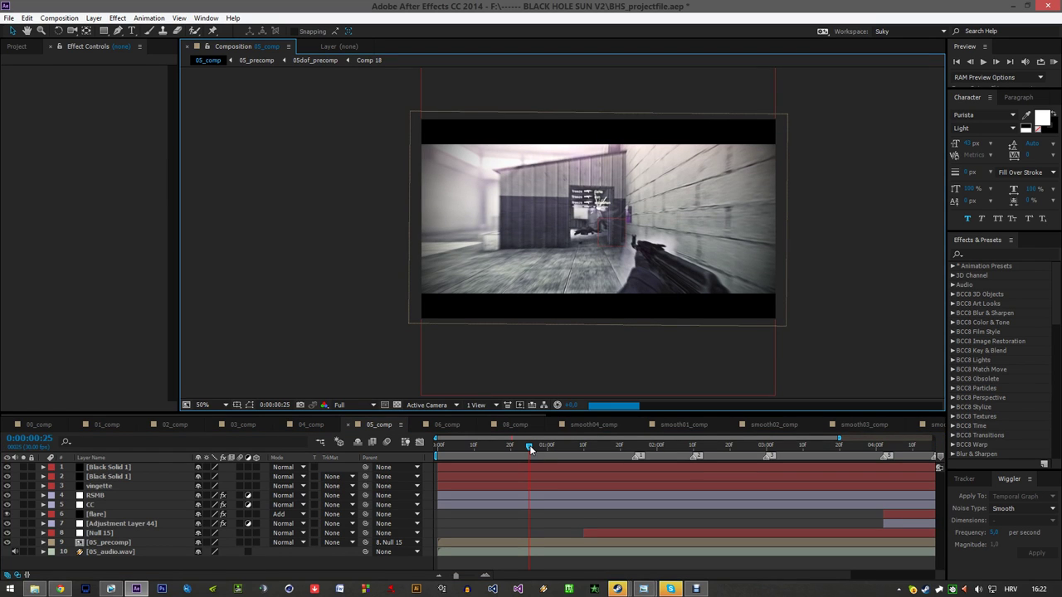
{"action": "scroll", "coordinate": [508, 209], "scroll_direction": "up", "scroll_amount": 2}
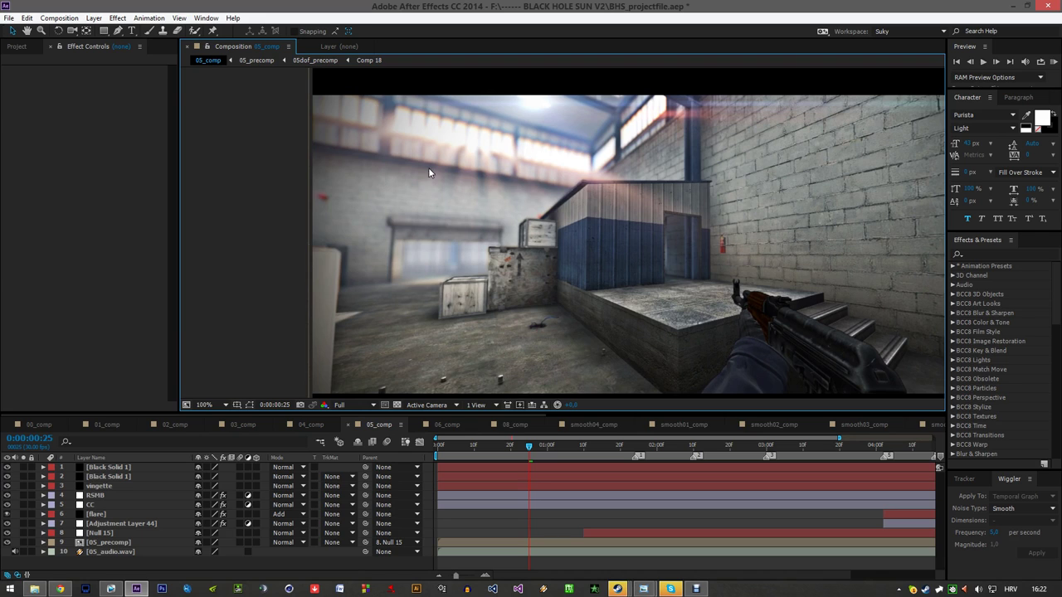
{"action": "scroll", "coordinate": [595, 205], "scroll_direction": "down", "scroll_amount": 2}
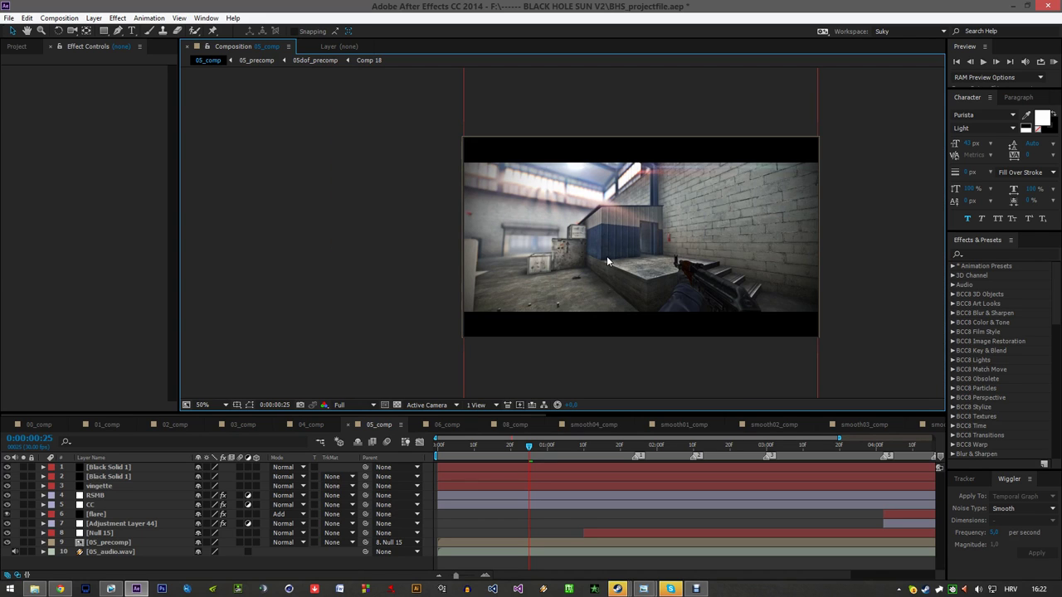
{"action": "scroll", "coordinate": [620, 250], "scroll_direction": "up", "scroll_amount": 2}
{"action": "scroll", "coordinate": [611, 204], "scroll_direction": "down", "scroll_amount": 2}
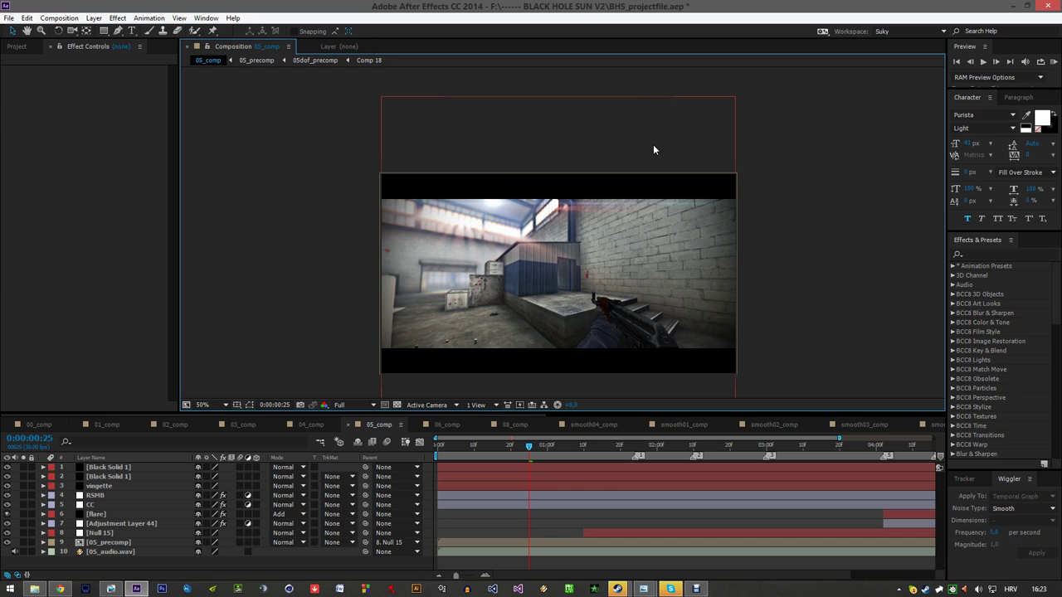
{"action": "scroll", "coordinate": [611, 234], "scroll_direction": "up", "scroll_amount": 2}
{"action": "left_click_drag", "start_coordinate": [611, 235], "coordinate": [598, 155]}
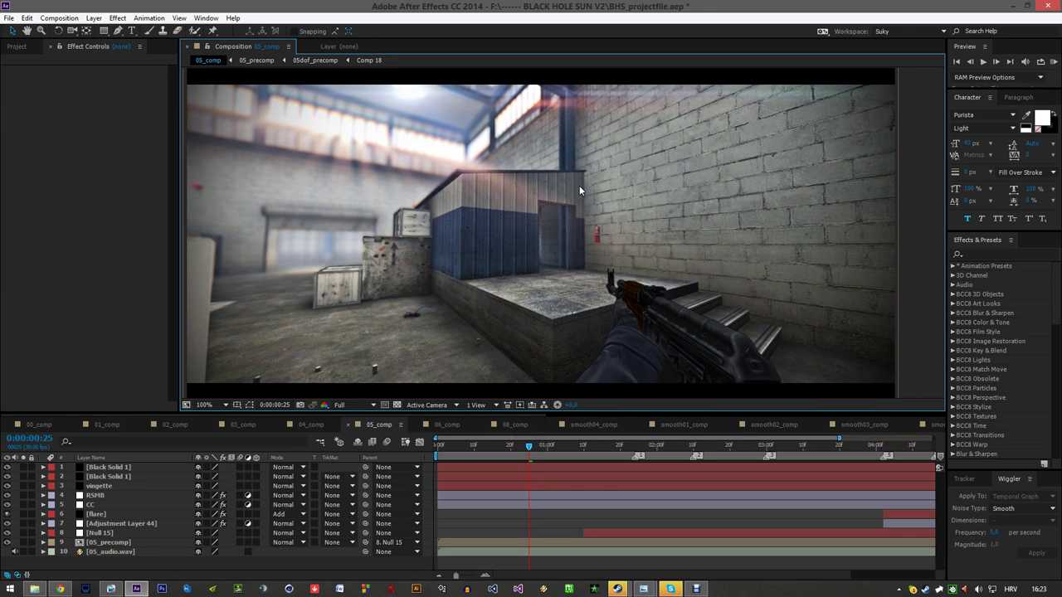
{"action": "left_click_drag", "start_coordinate": [579, 186], "coordinate": [584, 183]}
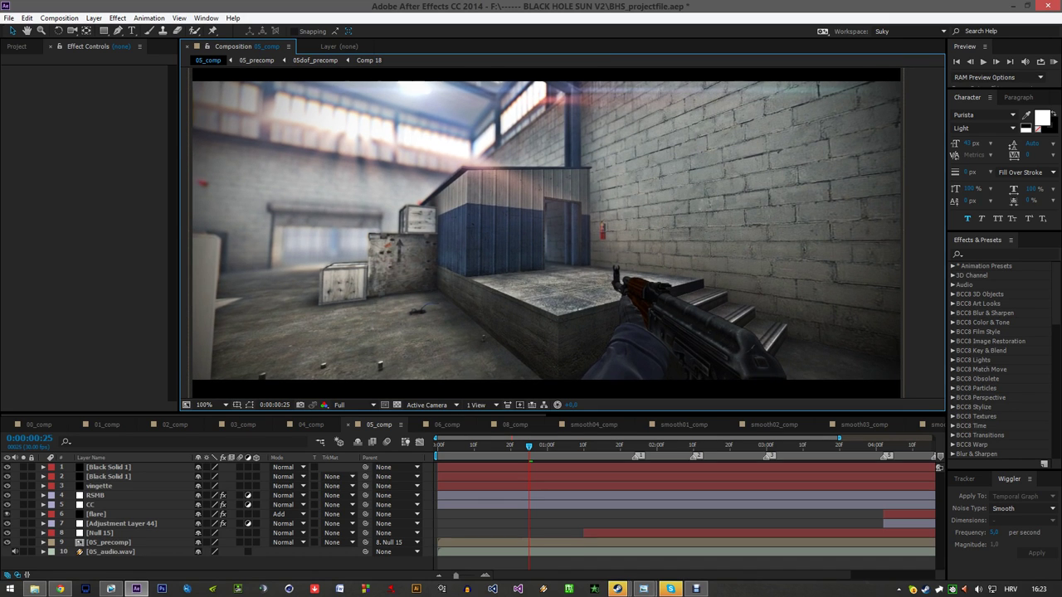
{"action": "left_click_drag", "start_coordinate": [566, 223], "coordinate": [576, 221]}
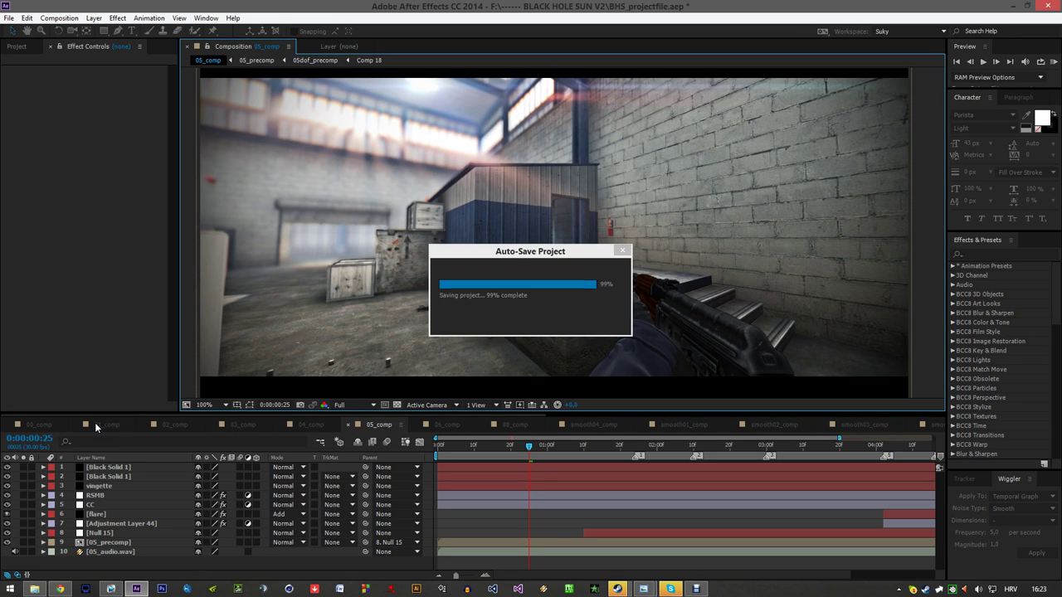
- Return to 01_comp and examine the bright sky and wall at 0:00:00:16
{"action": "left_click", "coordinate": [95, 422]}
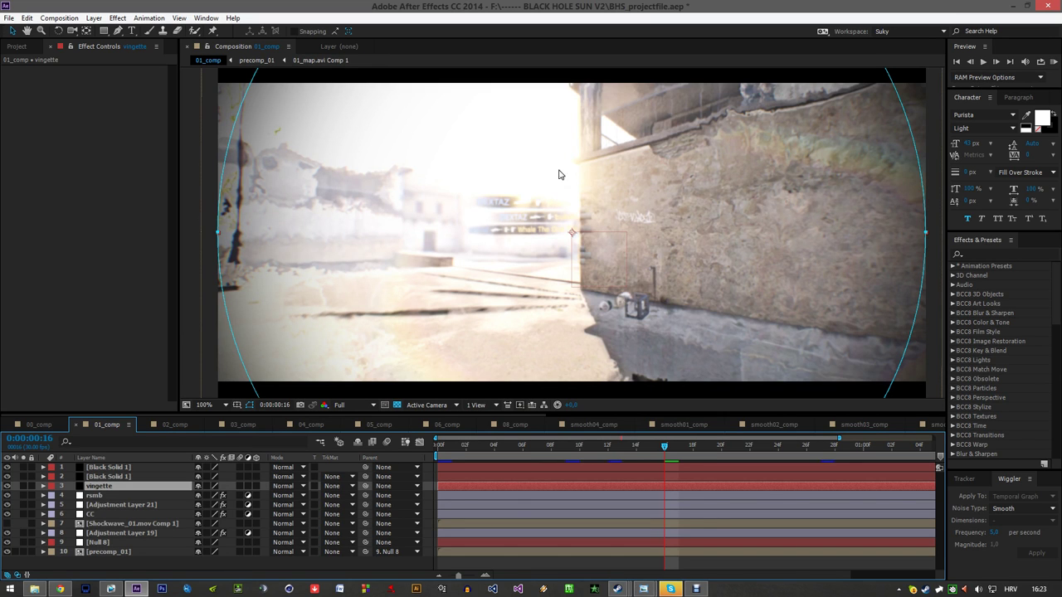
{"action": "mouse_move", "coordinate": [560, 169]}
{"action": "left_mouse_down"}
{"action": "mouse_move", "coordinate": [609, 194]}
{"action": "mouse_move", "coordinate": [550, 171]}
{"action": "left_mouse_up"}
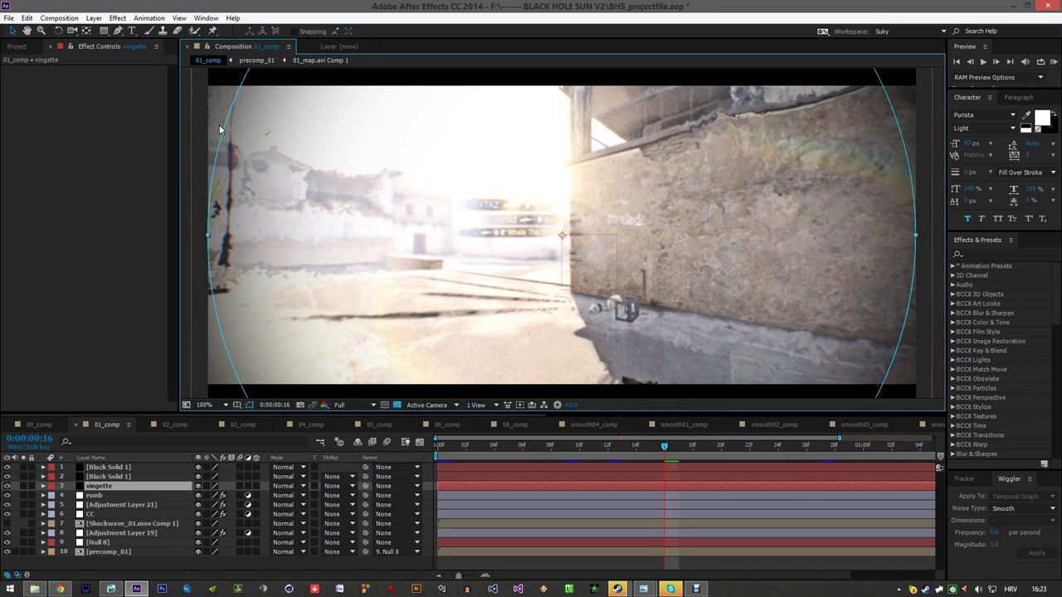
{"action": "key", "text": "space"}
{"action": "left_click_drag", "start_coordinate": [259, 133], "coordinate": [300, 141]}
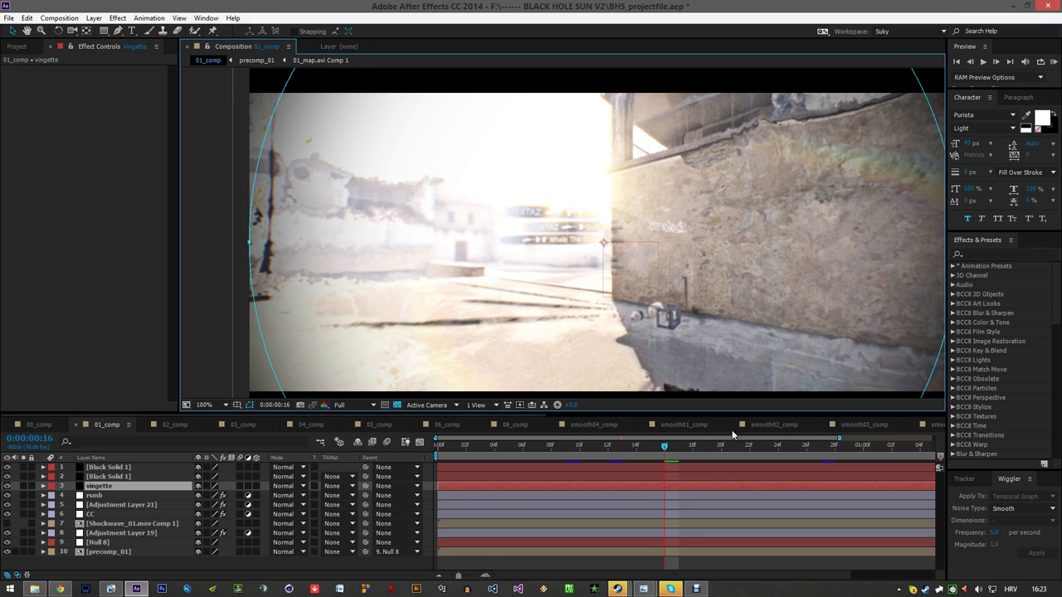
- Open the 05_comp composition and inspect the blurred ceiling lamp area up close in the viewer
{"action": "left_click", "coordinate": [375, 423]}
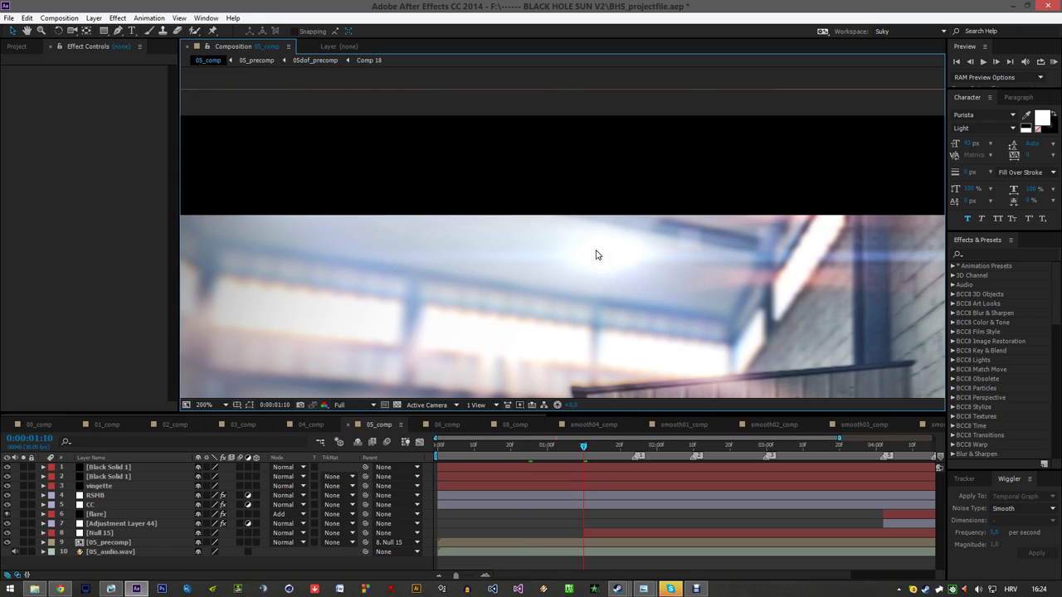
{"action": "left_click_drag", "start_coordinate": [581, 266], "coordinate": [662, 256]}
{"action": "scroll", "coordinate": [587, 265], "scroll_direction": "up", "scroll_amount": 1}
{"action": "left_click_drag", "start_coordinate": [728, 296], "coordinate": [584, 236]}
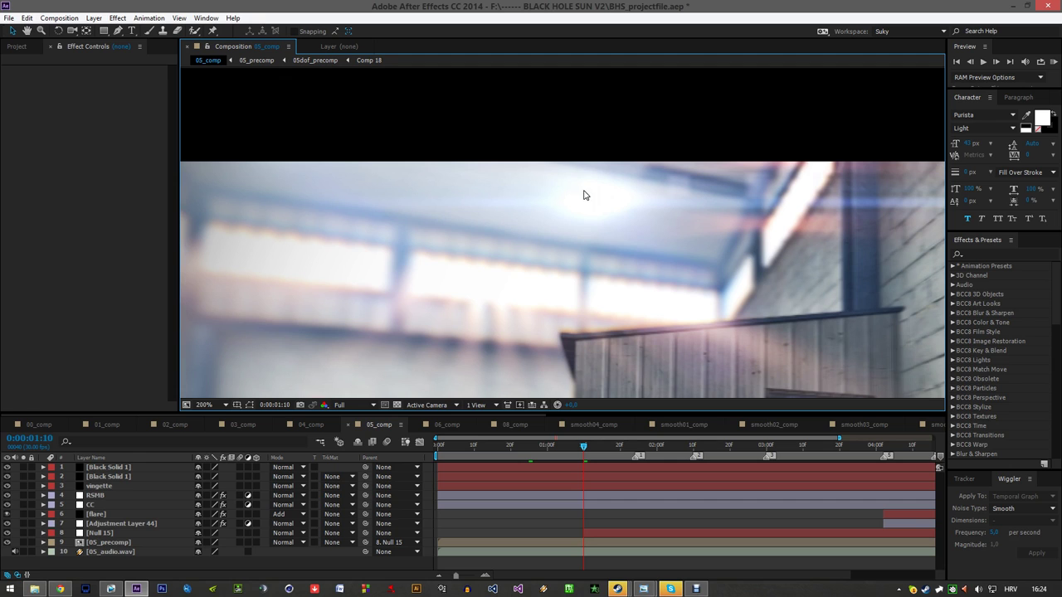
- Open the 05_precomp layer's composition and inspect the lens flares on the ceiling lamps
{"action": "double_click", "coordinate": [66, 542]}
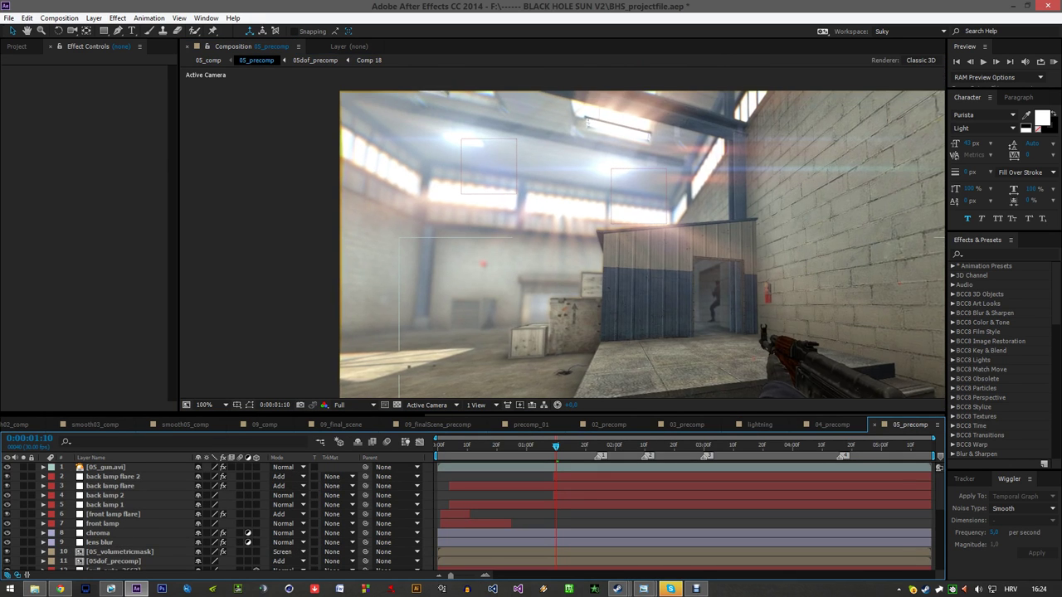
{"action": "left_click_drag", "start_coordinate": [598, 111], "coordinate": [619, 150]}
{"action": "scroll", "coordinate": [577, 283], "scroll_direction": "up", "scroll_amount": 1}
{"action": "left_click_drag", "start_coordinate": [609, 253], "coordinate": [575, 345]}
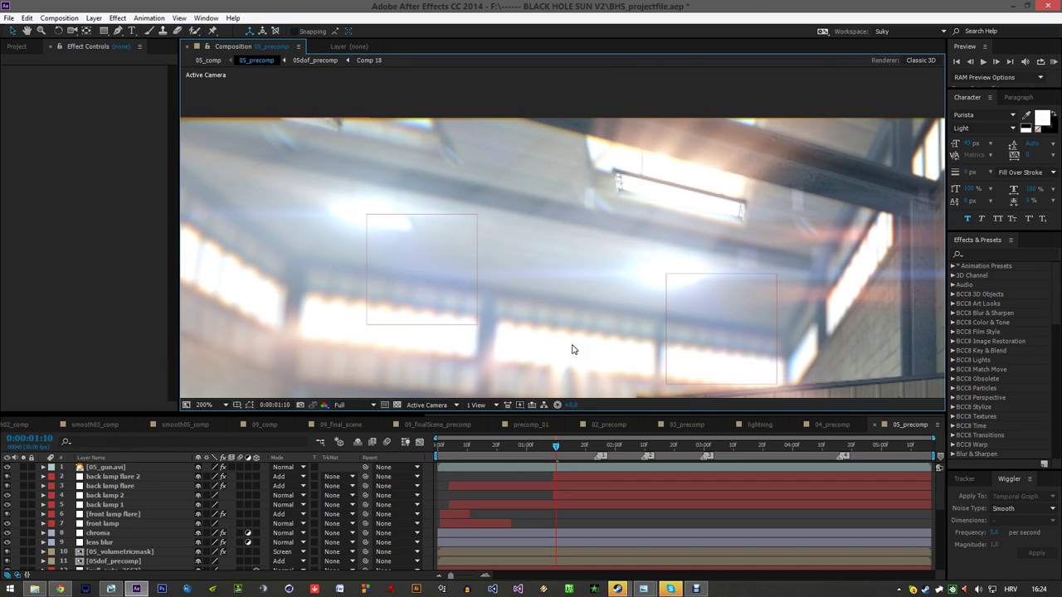
{"action": "scroll", "coordinate": [571, 349], "scroll_direction": "down", "scroll_amount": 2}
{"action": "left_click_drag", "start_coordinate": [554, 316], "coordinate": [431, 247]}
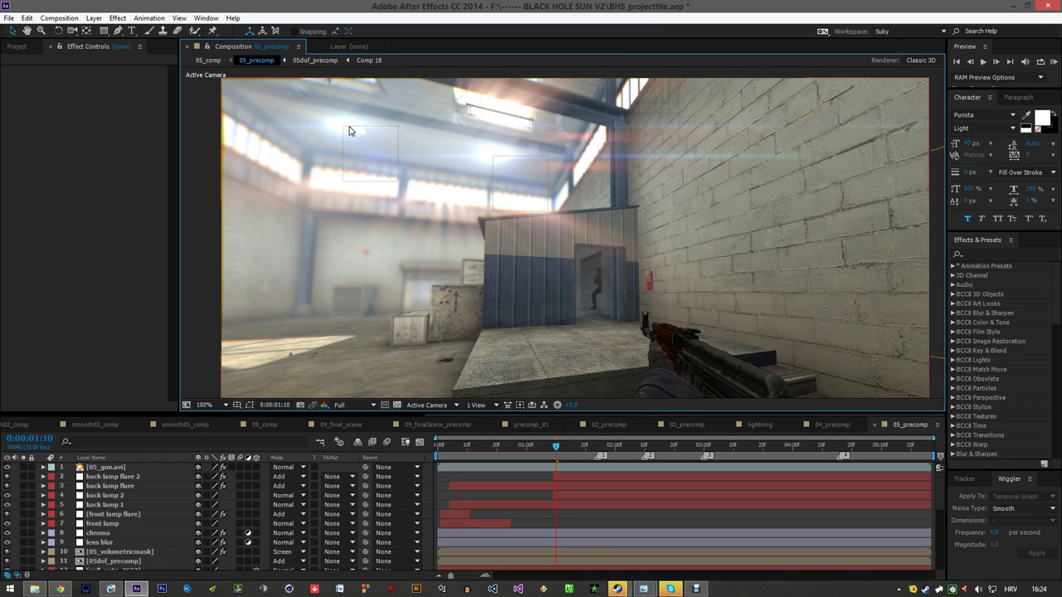
- Check the 05_precomp scene at 0:00:03:28 and at 0:00:05:12
{"action": "left_click", "coordinate": [786, 446]}
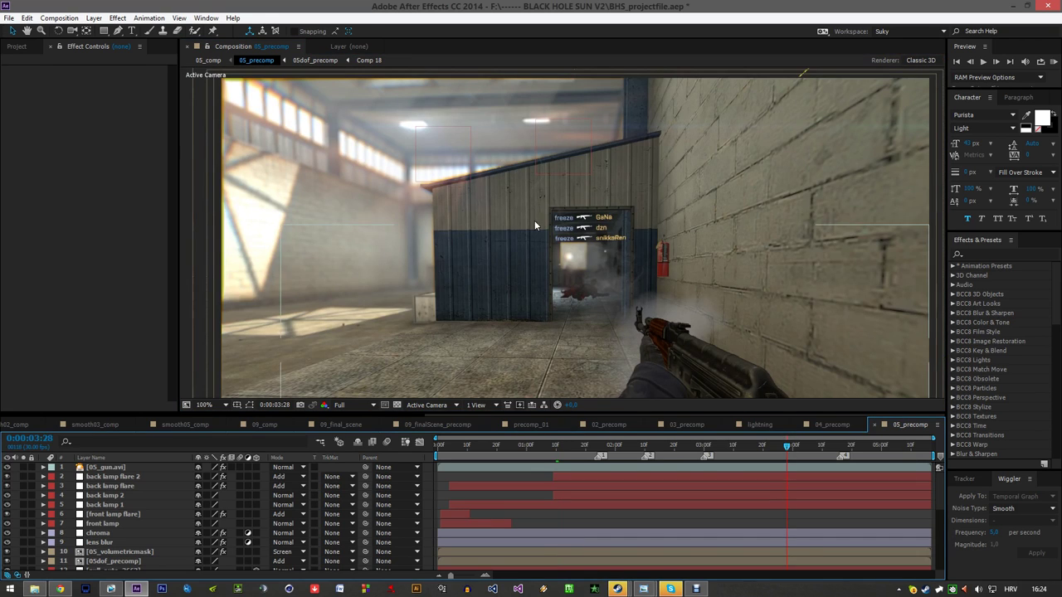
{"action": "left_click_drag", "start_coordinate": [535, 226], "coordinate": [555, 250]}
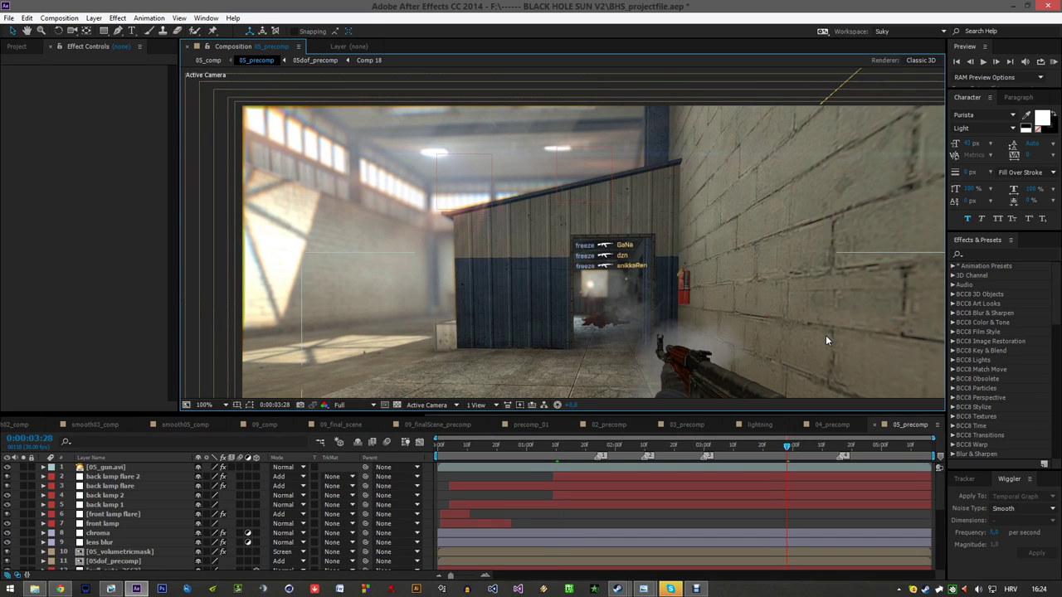
{"action": "left_click", "coordinate": [915, 451]}
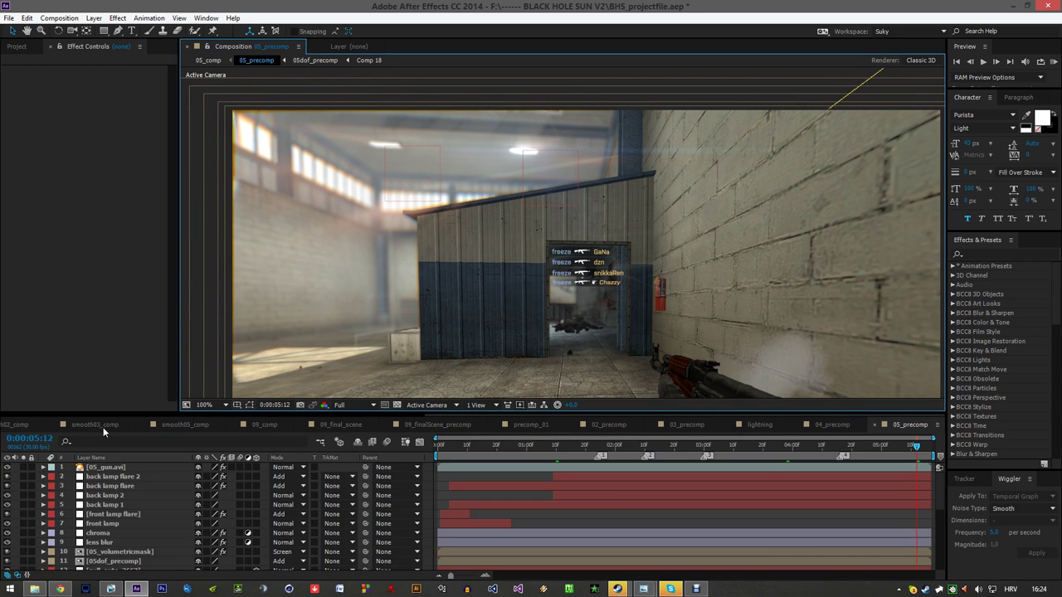
- Return to 05_comp and examine the whole graded frame at 0:00:05:12
{"action": "scroll", "coordinate": [208, 424], "scroll_direction": "up", "scroll_amount": 16}
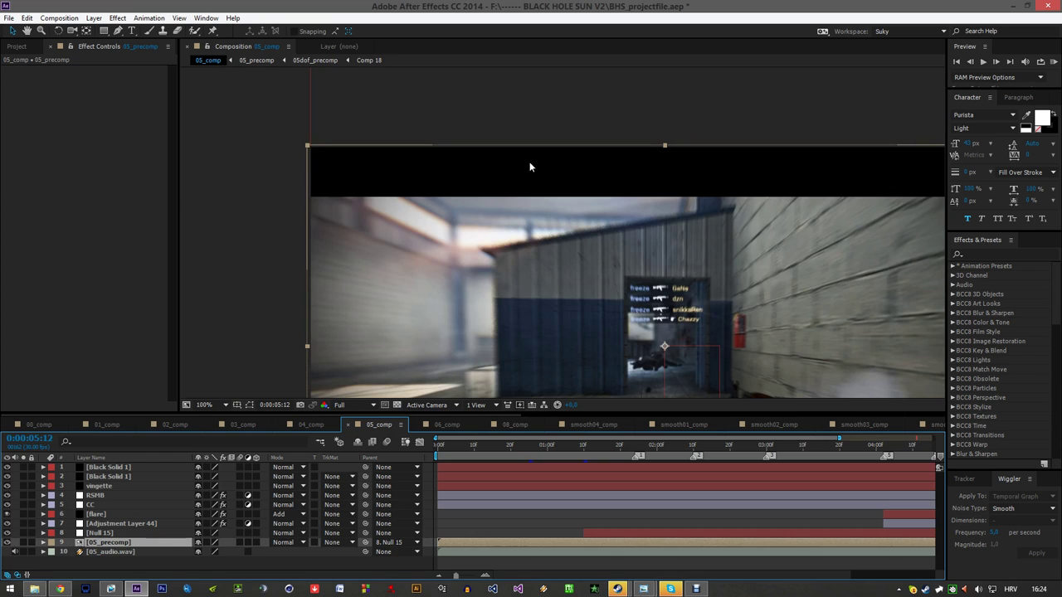
{"action": "left_click_drag", "start_coordinate": [529, 167], "coordinate": [456, 108]}
{"action": "scroll", "coordinate": [595, 244], "scroll_direction": "down", "scroll_amount": 1}
{"action": "scroll", "coordinate": [595, 243], "scroll_direction": "up", "scroll_amount": 1}
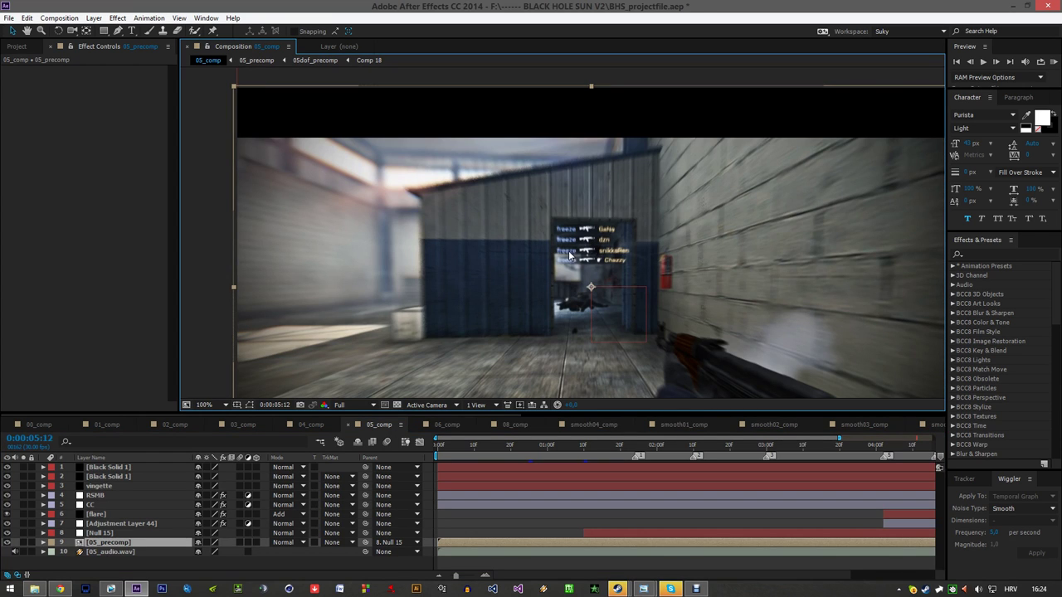
{"action": "left_click_drag", "start_coordinate": [569, 256], "coordinate": [531, 242]}
{"action": "scroll", "coordinate": [435, 219], "scroll_direction": "down", "scroll_amount": 1}
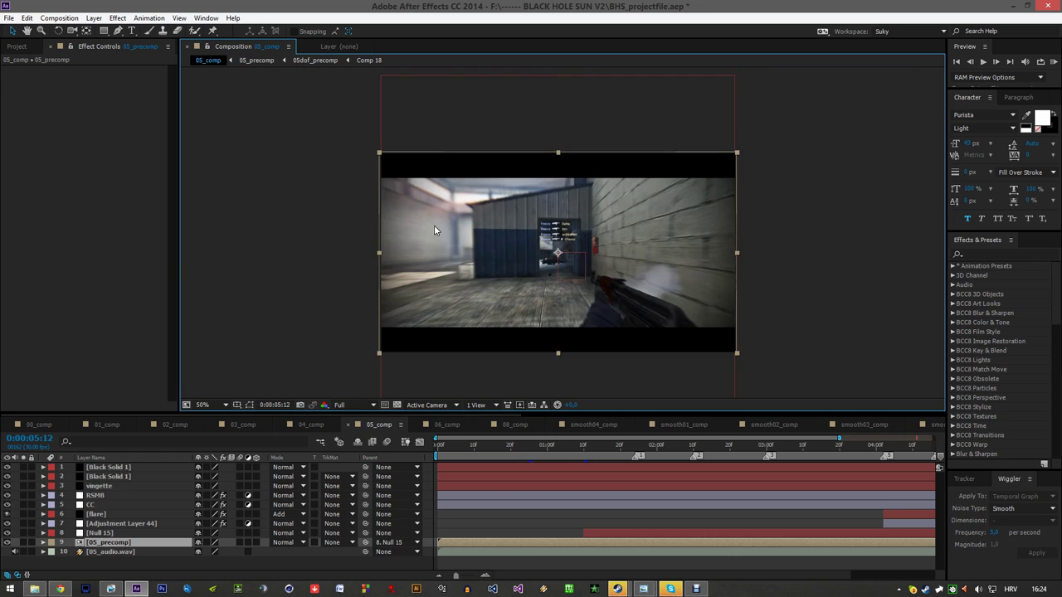
{"action": "scroll", "coordinate": [438, 198], "scroll_direction": "up", "scroll_amount": 1}
{"action": "left_click_drag", "start_coordinate": [438, 198], "coordinate": [456, 246]}
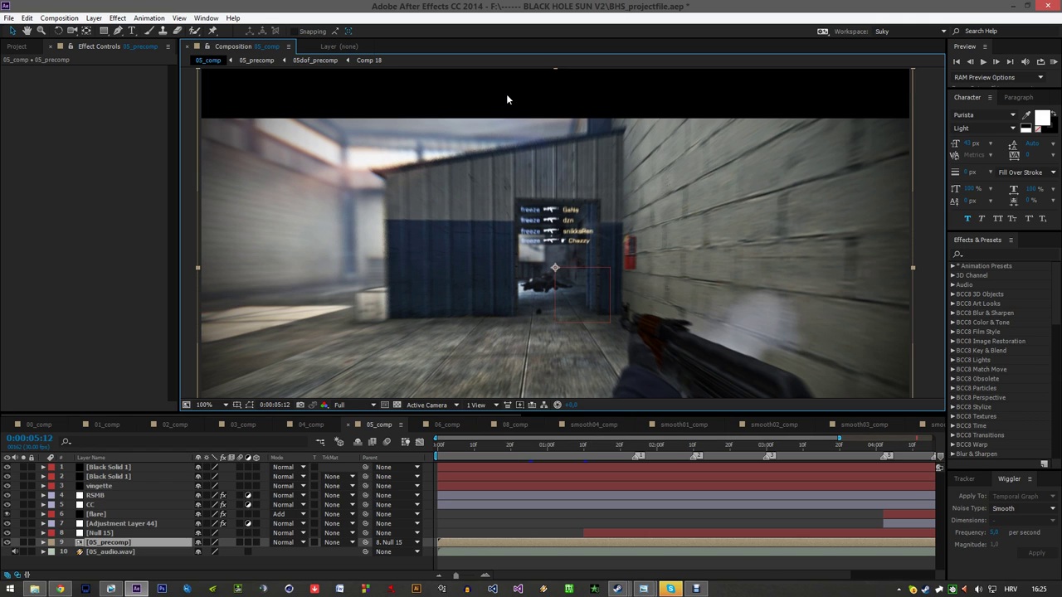
- Reopen 05_precomp and inspect the effects on the individual outlines layers
{"action": "left_click", "coordinate": [617, 588]}
{"action": "double_click", "coordinate": [141, 541]}
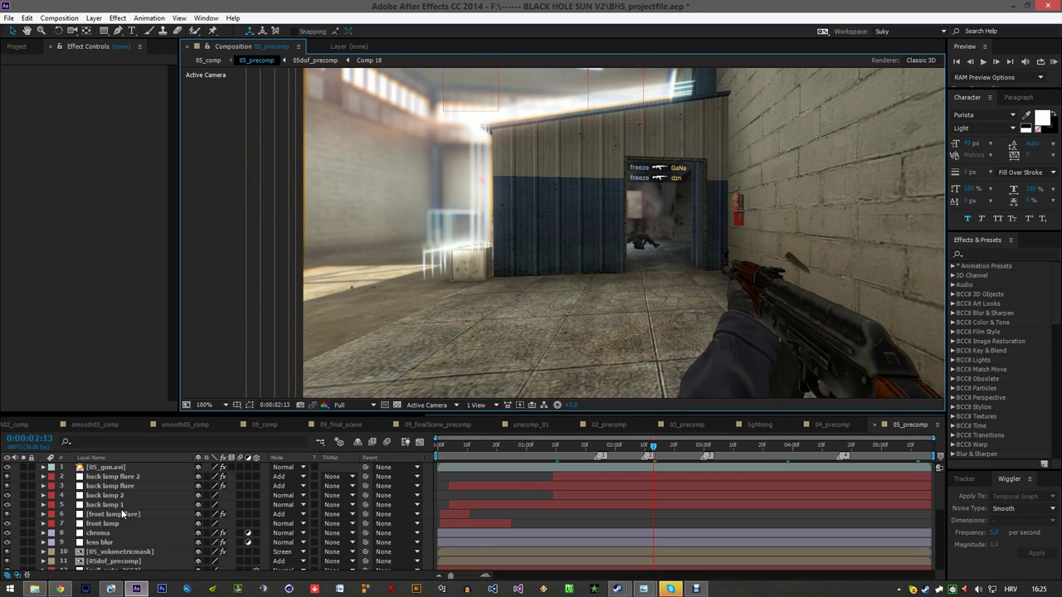
{"action": "scroll", "coordinate": [120, 512], "scroll_direction": "down", "scroll_amount": 6}
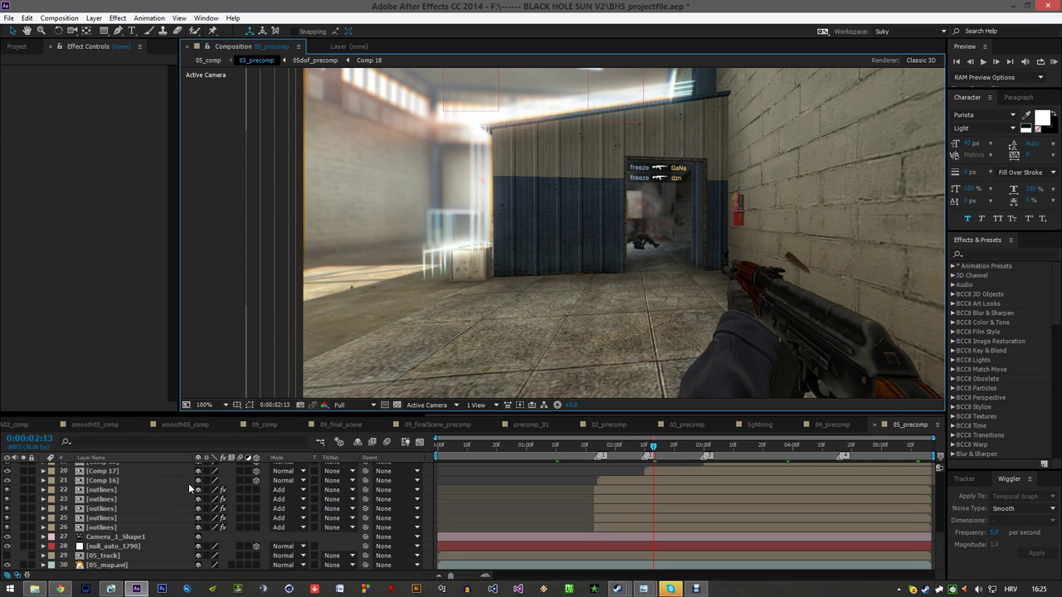
{"action": "left_click", "coordinate": [122, 499]}
{"action": "left_click_drag", "start_coordinate": [453, 343], "coordinate": [452, 372]}
{"action": "left_click", "coordinate": [153, 517]}
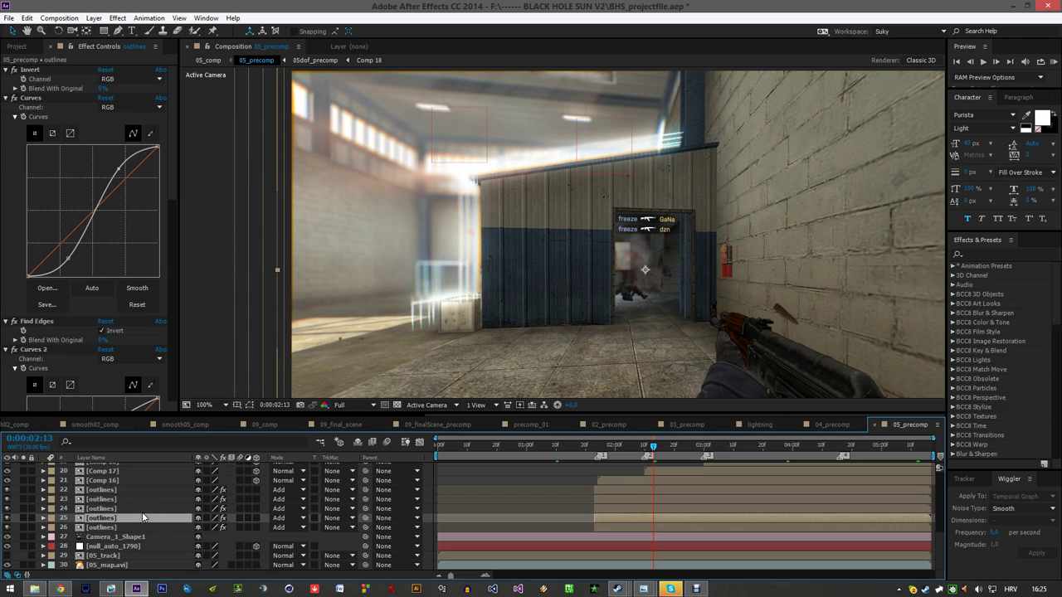
- Move to 0:00:01:23, where the outlines layers start, and review the opacity keyframes of all five, leaving them collapsed
{"action": "left_click", "coordinate": [595, 447]}
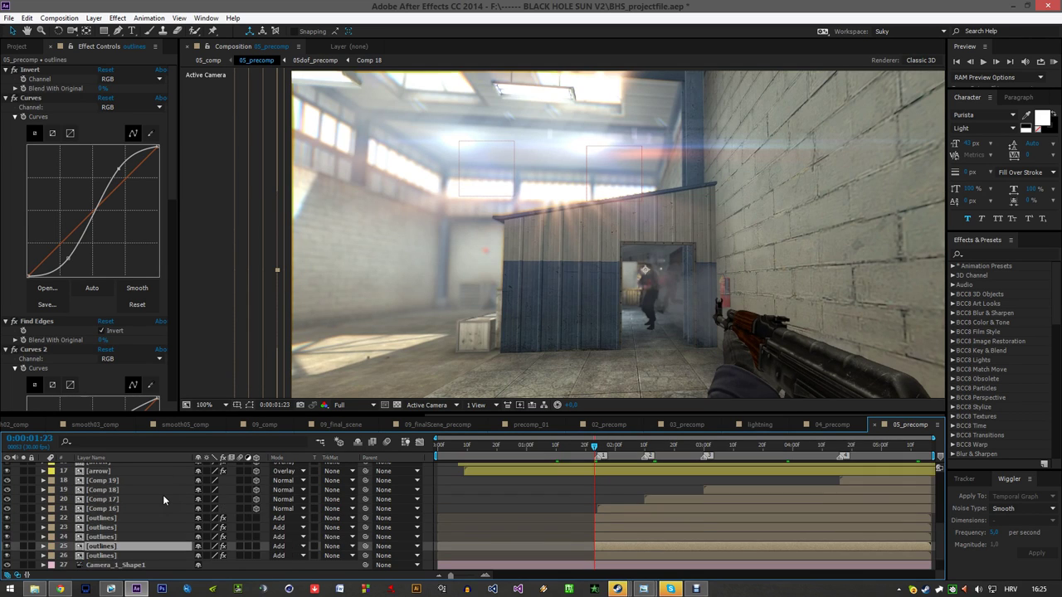
{"action": "left_click", "coordinate": [149, 527]}
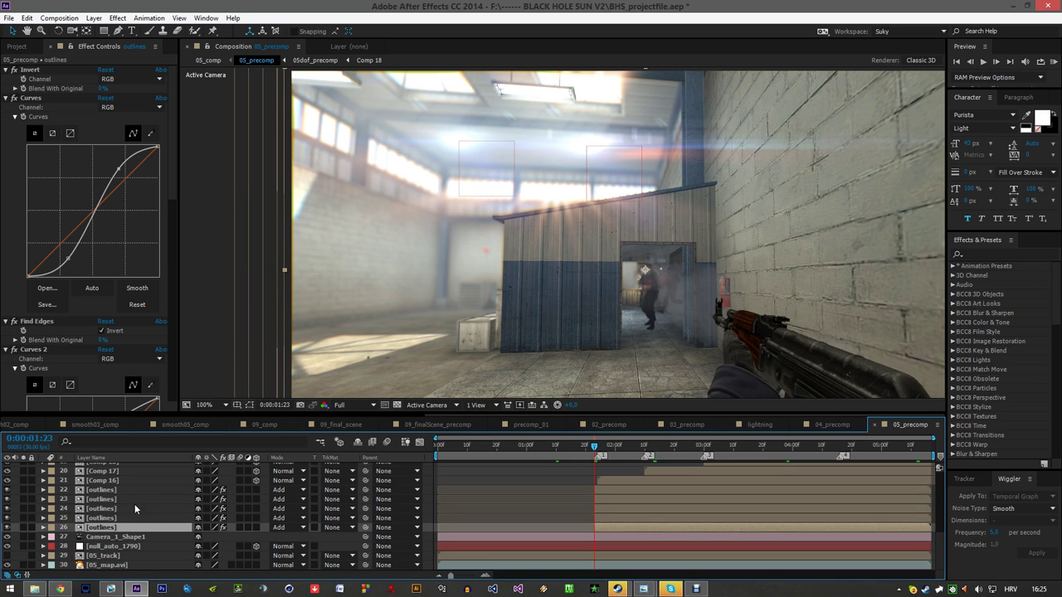
{"action": "left_click", "coordinate": [132, 489], "text": "shift"}
{"action": "key", "text": "u"}
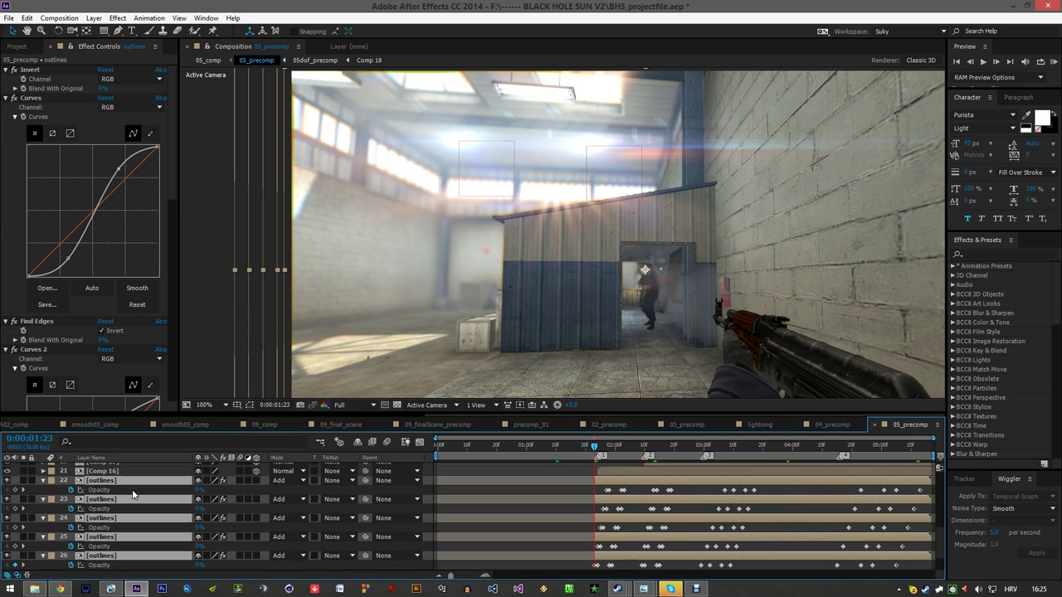
{"action": "key", "text": "u"}
{"action": "key", "text": "u"}
{"action": "key", "text": "u"}
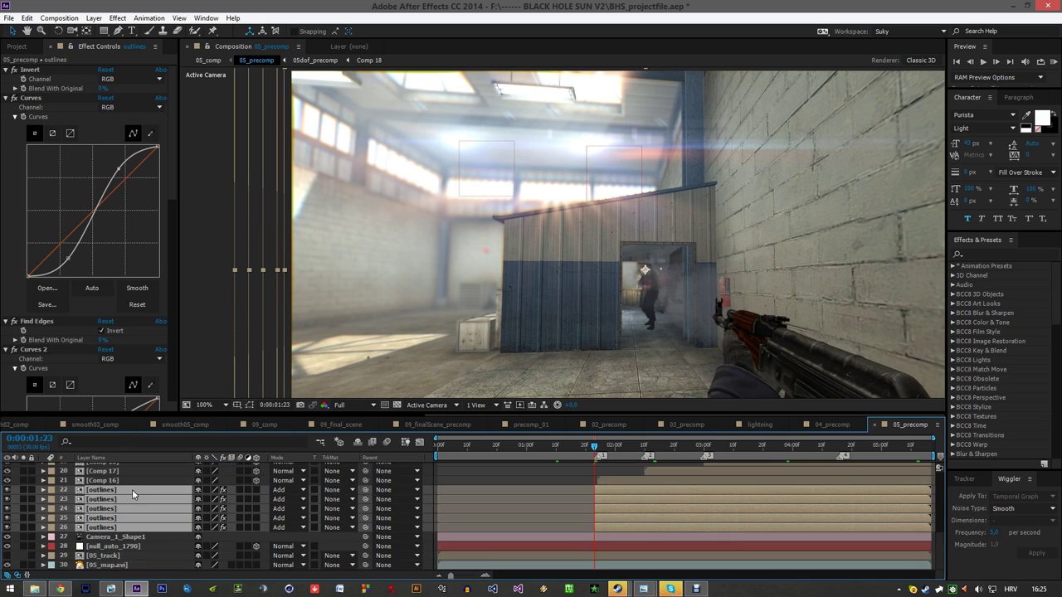
- Step frame by frame from 0:00:01:23 to 0:00:02:00 to examine the outlines glow animation
{"action": "key", "text": "Page_Down"}
{"action": "key", "text": "Page_Down"}
{"action": "key", "text": "Page_Down"}
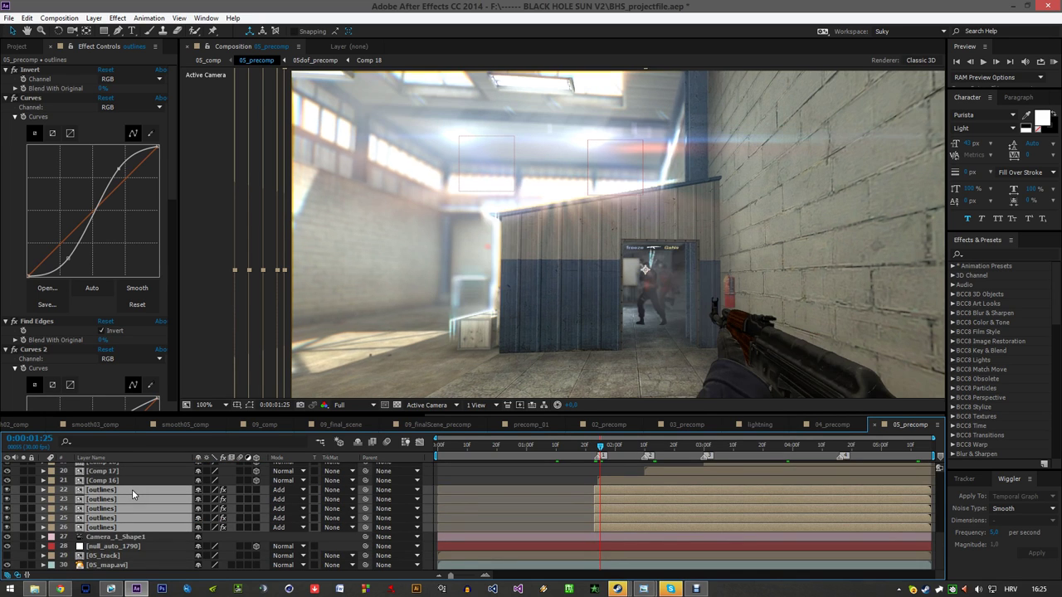
{"action": "key", "text": "Page_Down"}
{"action": "key", "text": "Page_Down"}
{"action": "key", "text": "Page_Down"}
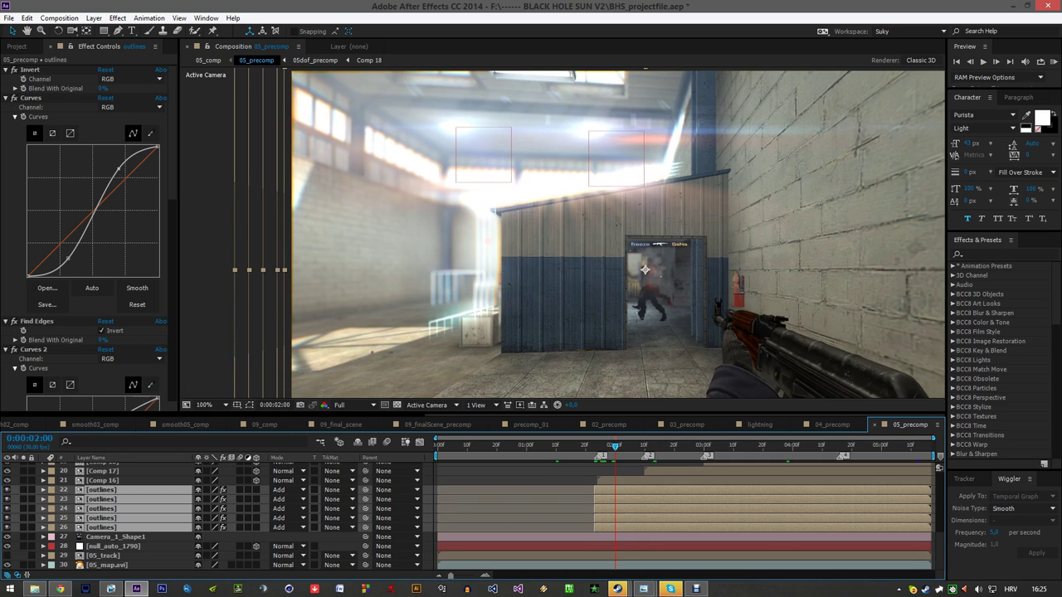
{"action": "key", "text": "Page_Down"}
- Select the Comp 16 layer to inspect it, then move to 0:00:00:05, where the arrow layers begin
{"action": "left_click", "coordinate": [121, 481]}
{"action": "scroll", "coordinate": [121, 481], "scroll_direction": "up", "scroll_amount": 3}
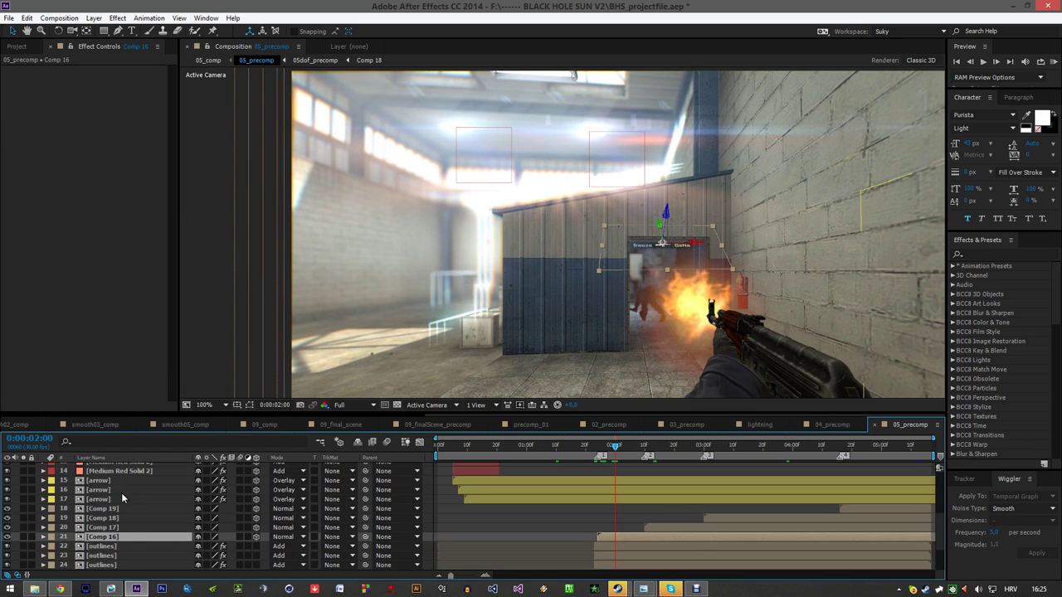
{"action": "scroll", "coordinate": [146, 504], "scroll_direction": "up", "scroll_amount": 3}
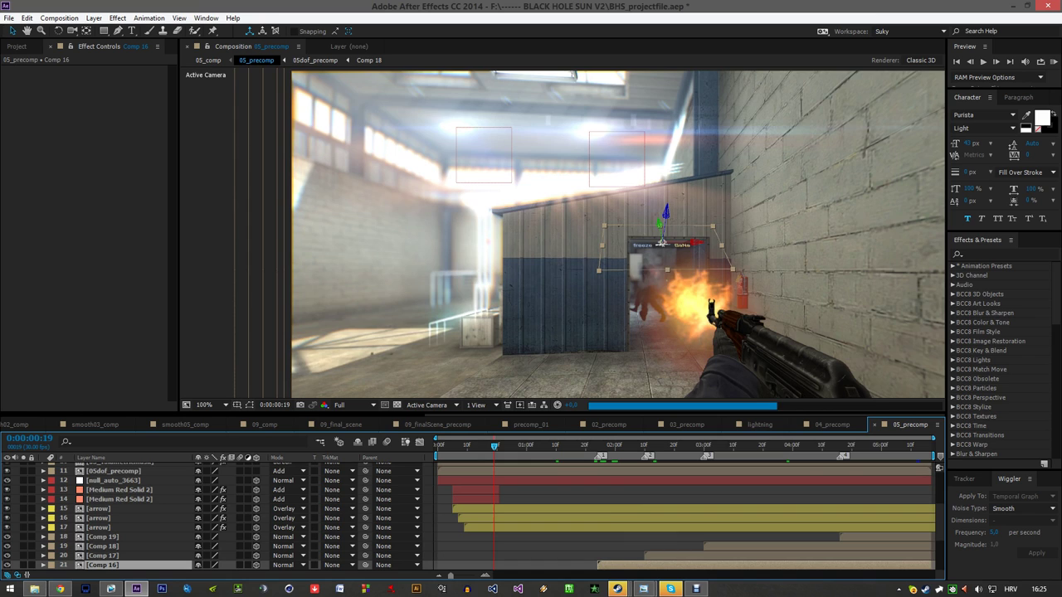
{"action": "left_click", "coordinate": [496, 449]}
{"action": "left_click", "coordinate": [466, 448]}
{"action": "left_click", "coordinate": [452, 447]}
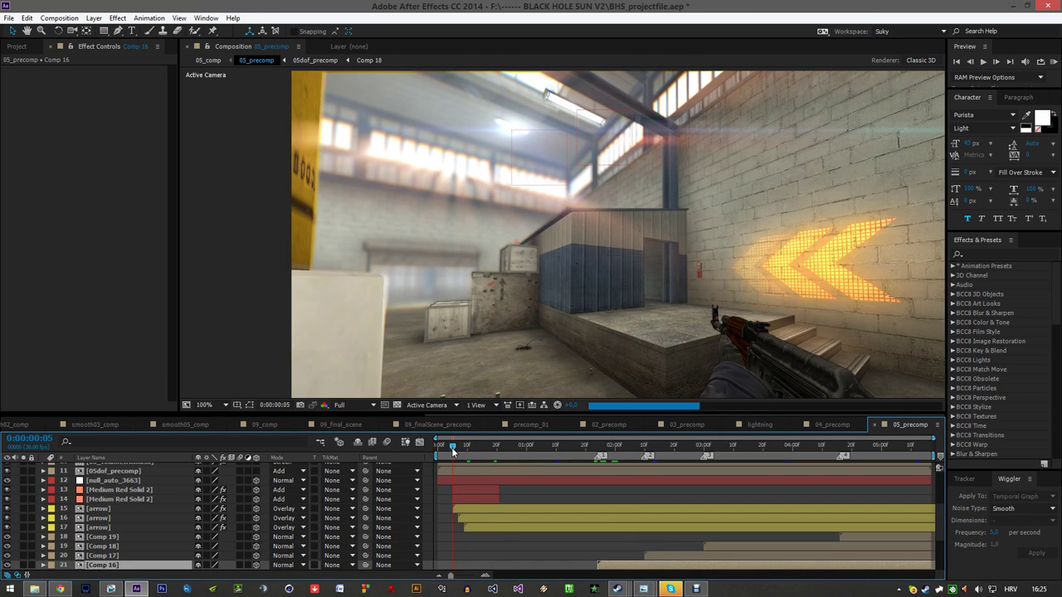
- Step through the arrow animation to 0:00:00:12 and view the glowing wall arrows up close
{"action": "key", "text": "Page_Down"}
{"action": "key", "text": "Page_Down"}
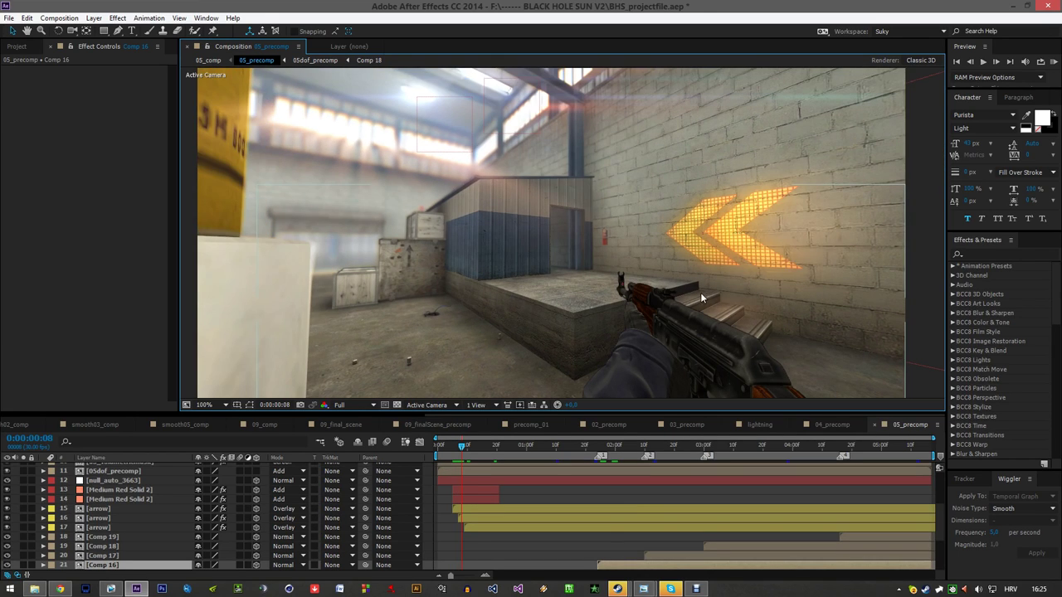
{"action": "key", "text": "Page_Down"}
{"action": "key", "text": "Page_Down"}
{"action": "key", "text": "Page_Down"}
{"action": "left_click_drag", "start_coordinate": [713, 285], "coordinate": [546, 258]}
{"action": "scroll", "coordinate": [573, 229], "scroll_direction": "up", "scroll_amount": 1}
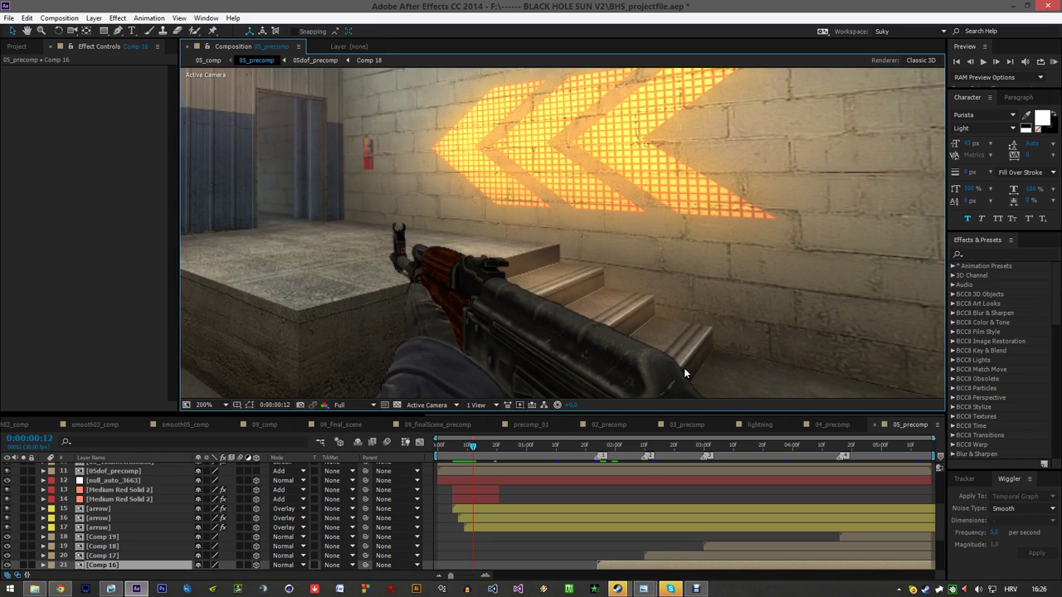
- Check the arrow layers and the lower Medium Red Solid 2, hiding and reshowing the solid and inspecting its Linear Wipe effect
{"action": "left_click", "coordinate": [117, 527]}
{"action": "left_click", "coordinate": [119, 508]}
{"action": "left_click", "coordinate": [116, 499]}
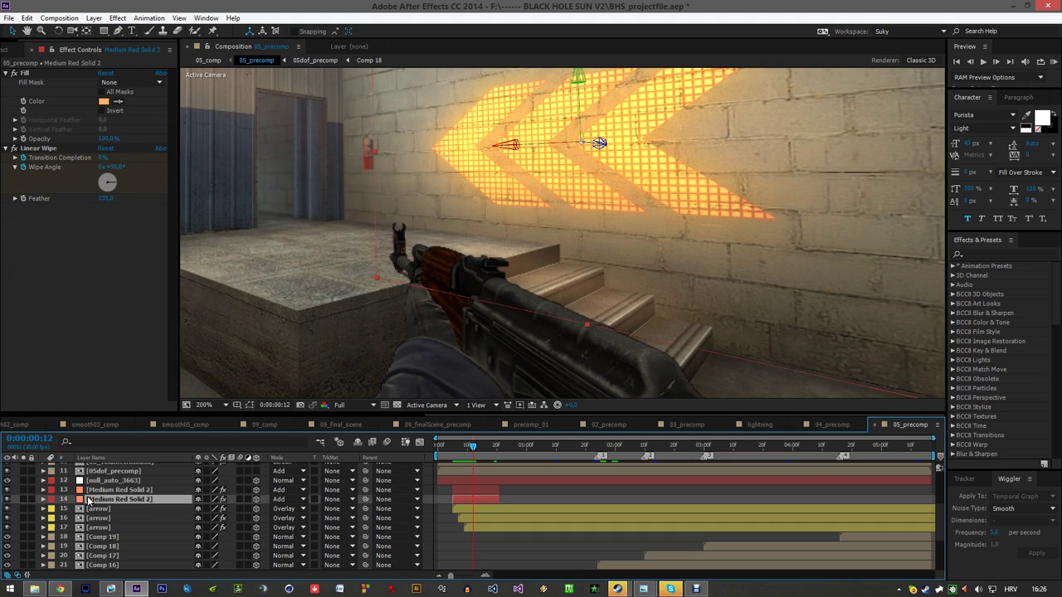
{"action": "left_click", "coordinate": [7, 500]}
{"action": "left_click", "coordinate": [7, 499]}
{"action": "left_click", "coordinate": [38, 147]}
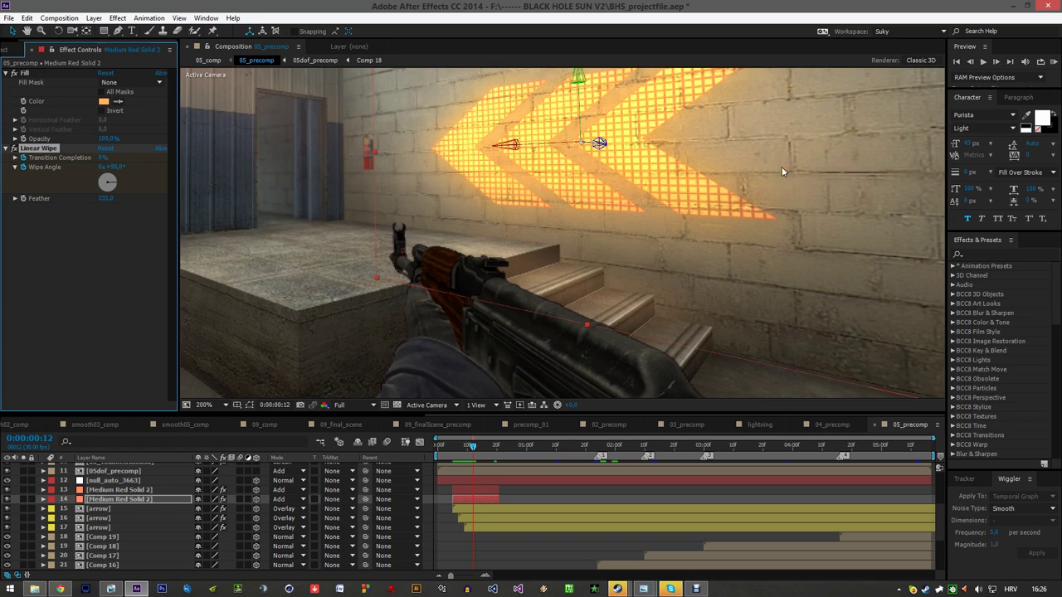
{"action": "left_click_drag", "start_coordinate": [849, 187], "coordinate": [753, 241]}
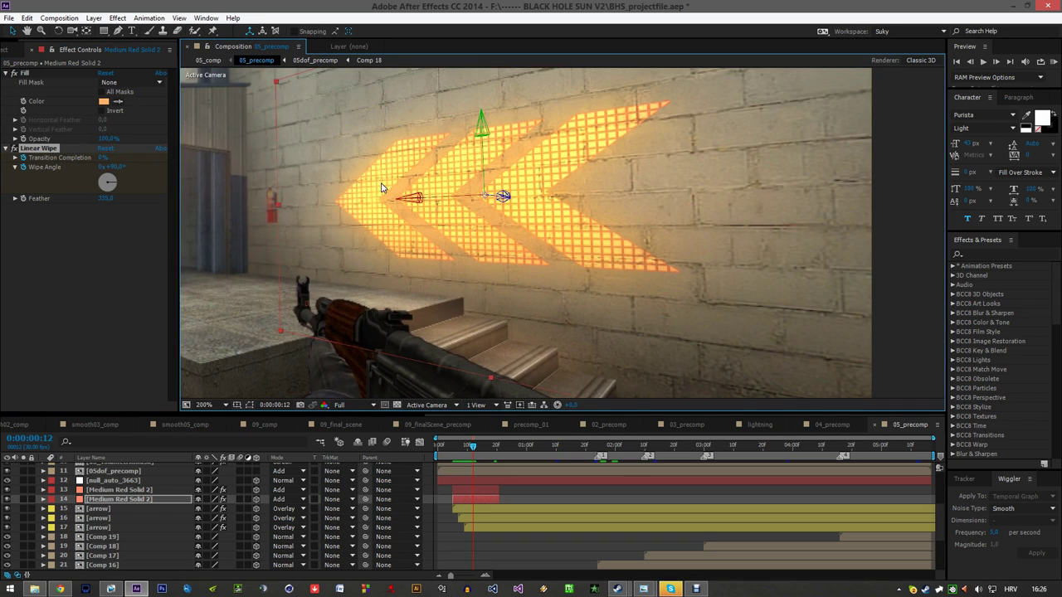
{"action": "left_click_drag", "start_coordinate": [367, 194], "coordinate": [432, 191]}
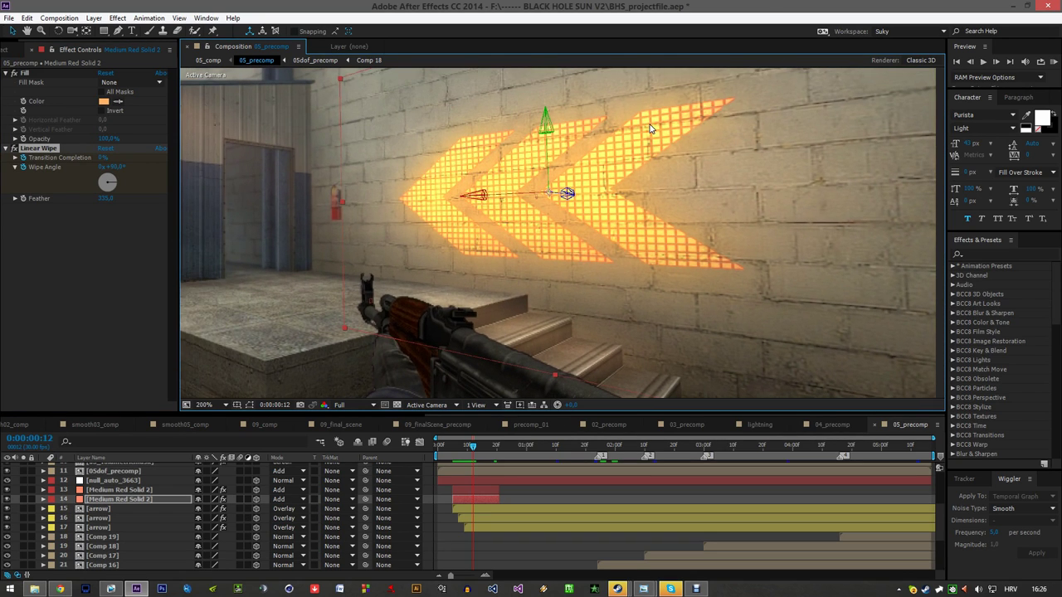
- Select the upper Medium Red Solid 2 layer and toggle its visibility off and on to compare its glow on the wall
{"action": "left_click", "coordinate": [108, 489]}
{"action": "left_click", "coordinate": [9, 489]}
{"action": "left_click", "coordinate": [8, 490]}
{"action": "left_click", "coordinate": [9, 489]}
{"action": "left_click", "coordinate": [8, 490]}
{"action": "left_click_drag", "start_coordinate": [471, 361], "coordinate": [459, 290]}
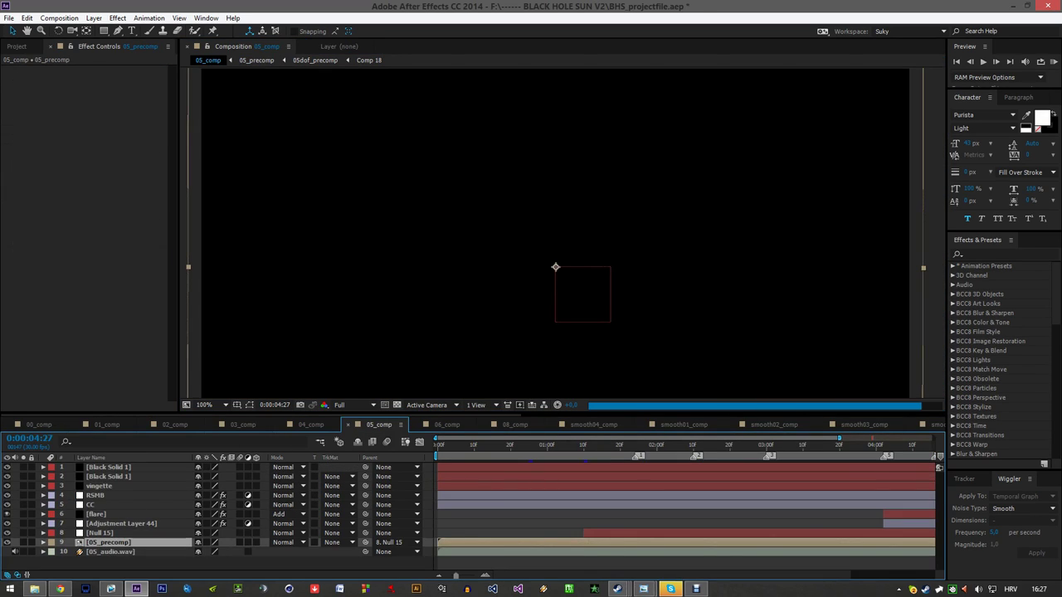
- In 05_comp, inspect the flare layer's Optical Flares settings, then solo and unsolo the layer at 0:00:04:02
{"action": "left_click", "coordinate": [108, 523]}
{"action": "left_click", "coordinate": [102, 513]}
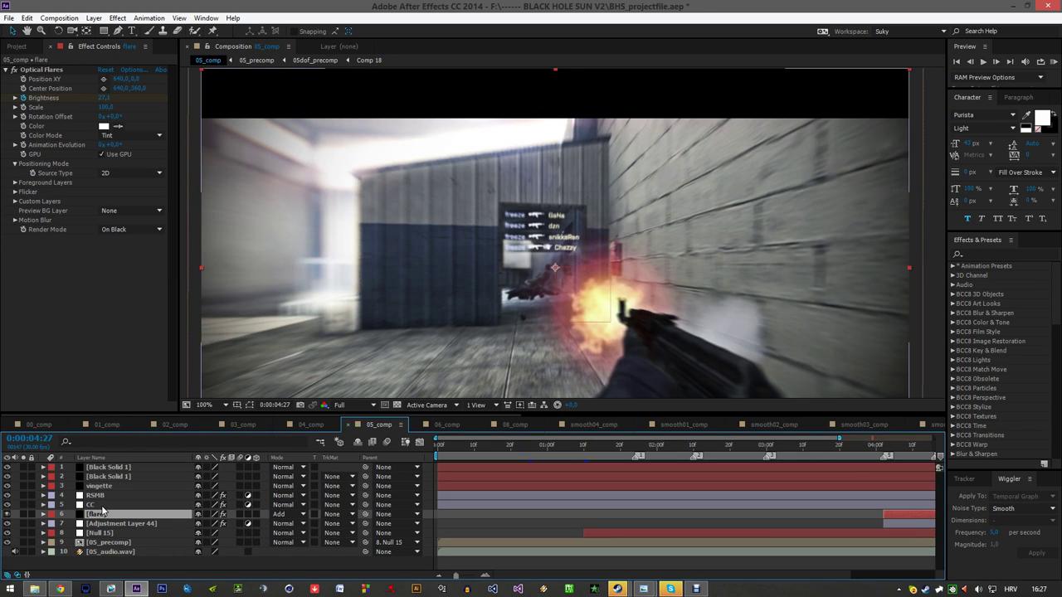
{"action": "key", "text": "F2"}
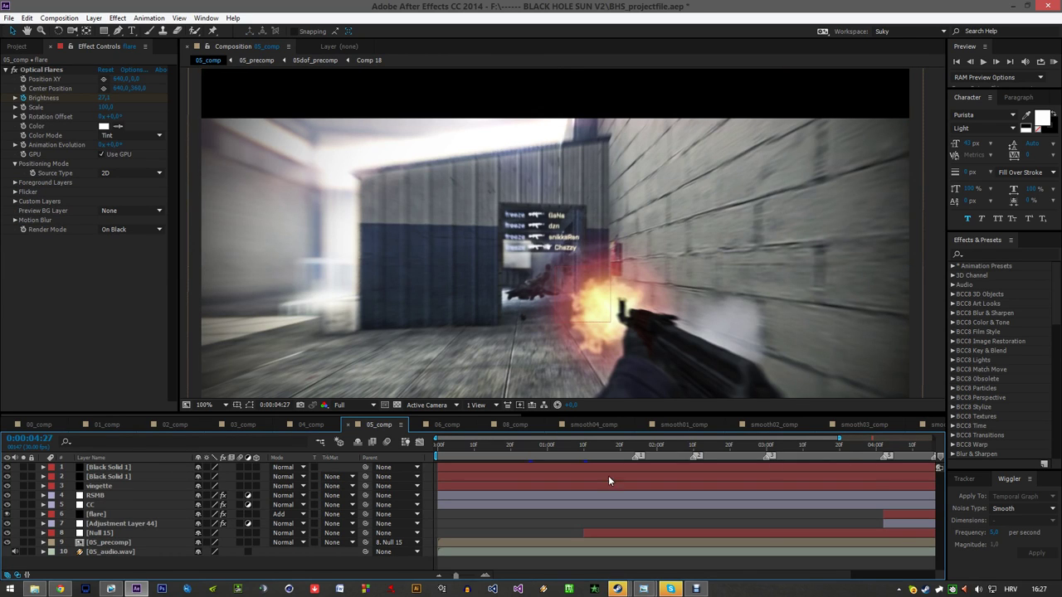
{"action": "left_click", "coordinate": [884, 450]}
{"action": "left_click", "coordinate": [24, 514]}
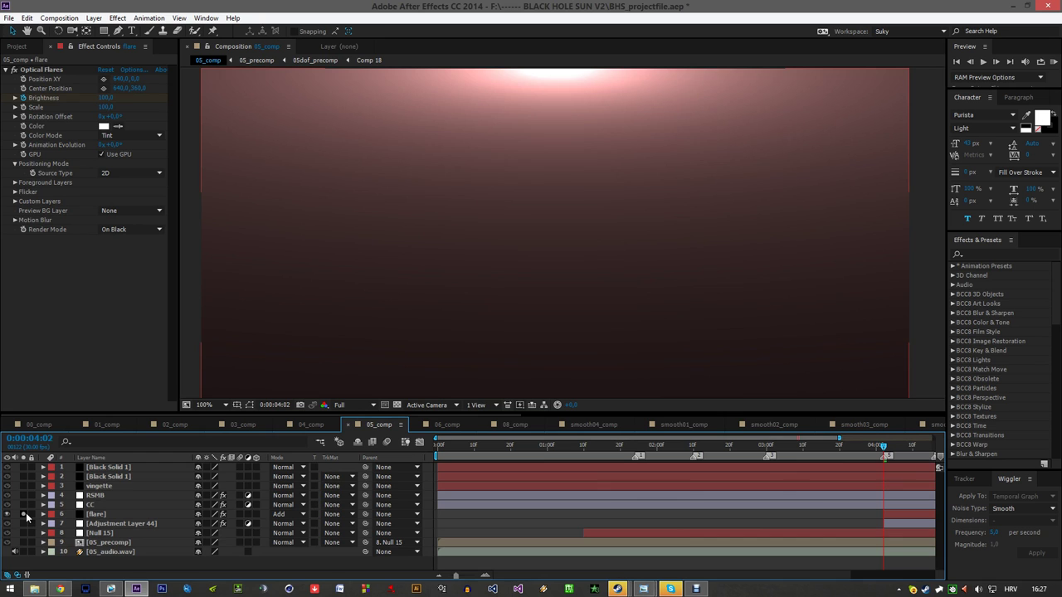
{"action": "left_click", "coordinate": [24, 514]}
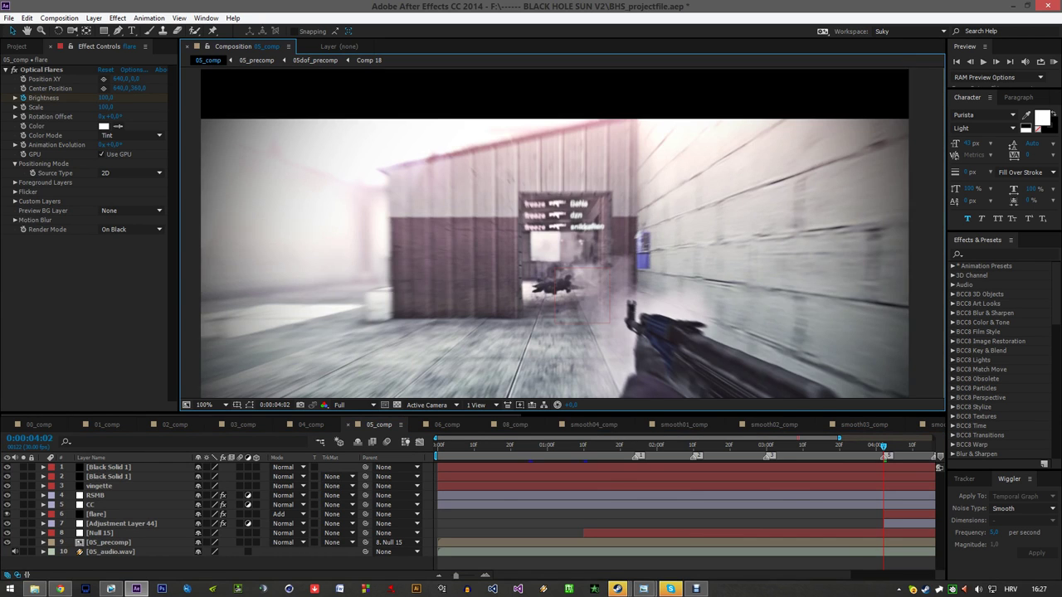
- Hide the flare layer, inspect Adjustment Layer 44's Radial Blur, Brightness & Contrast and Invert effects, and show the flare again
{"action": "left_click", "coordinate": [7, 514]}
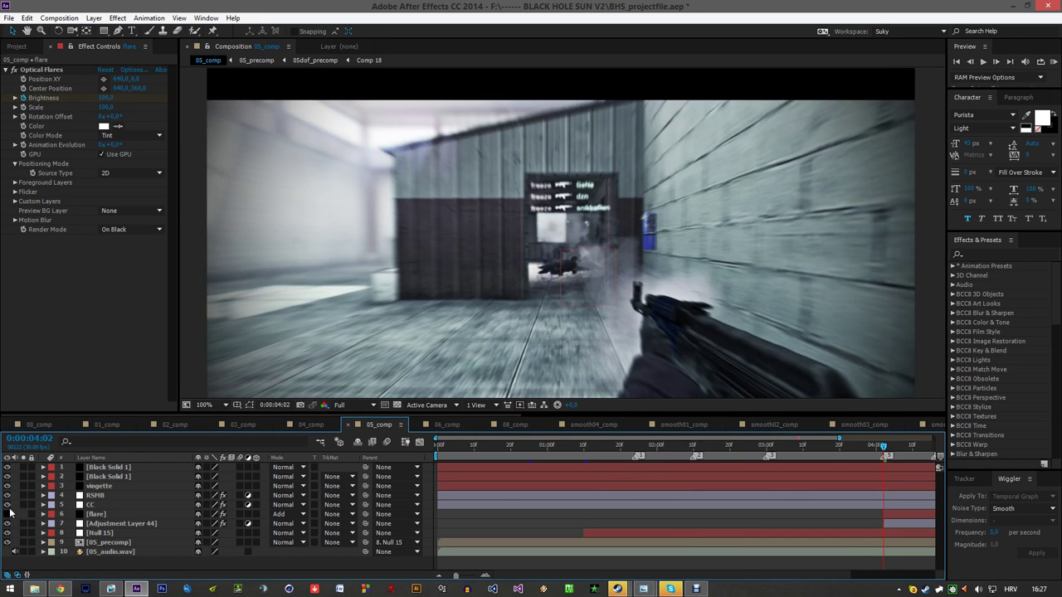
{"action": "scroll", "coordinate": [531, 249], "scroll_direction": "down", "scroll_amount": 1}
{"action": "scroll", "coordinate": [512, 256], "scroll_direction": "up", "scroll_amount": 1}
{"action": "left_click_drag", "start_coordinate": [512, 250], "coordinate": [508, 265]}
{"action": "left_click", "coordinate": [136, 524]}
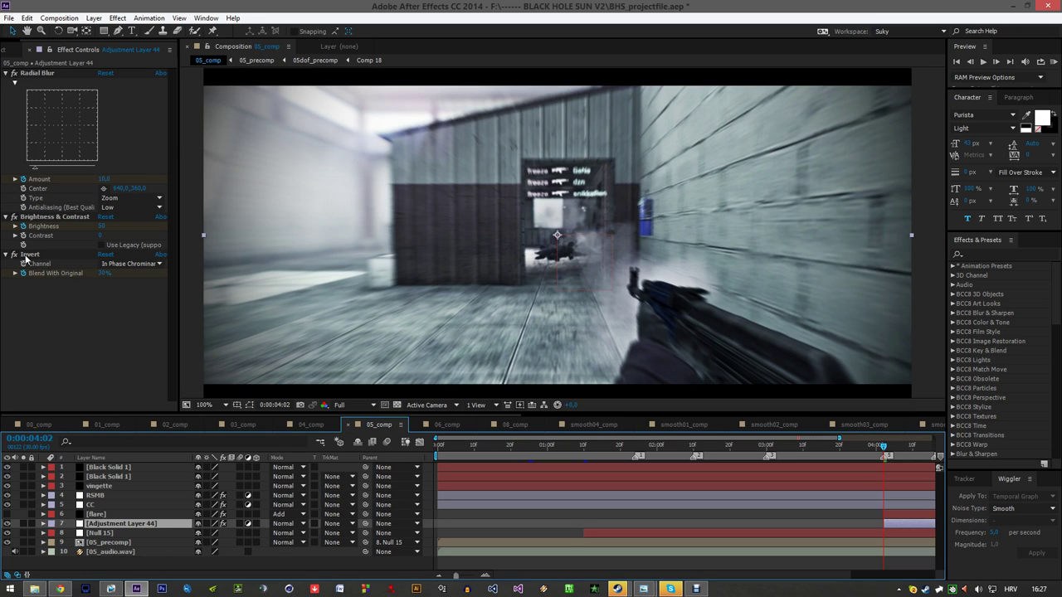
{"action": "left_click", "coordinate": [60, 218]}
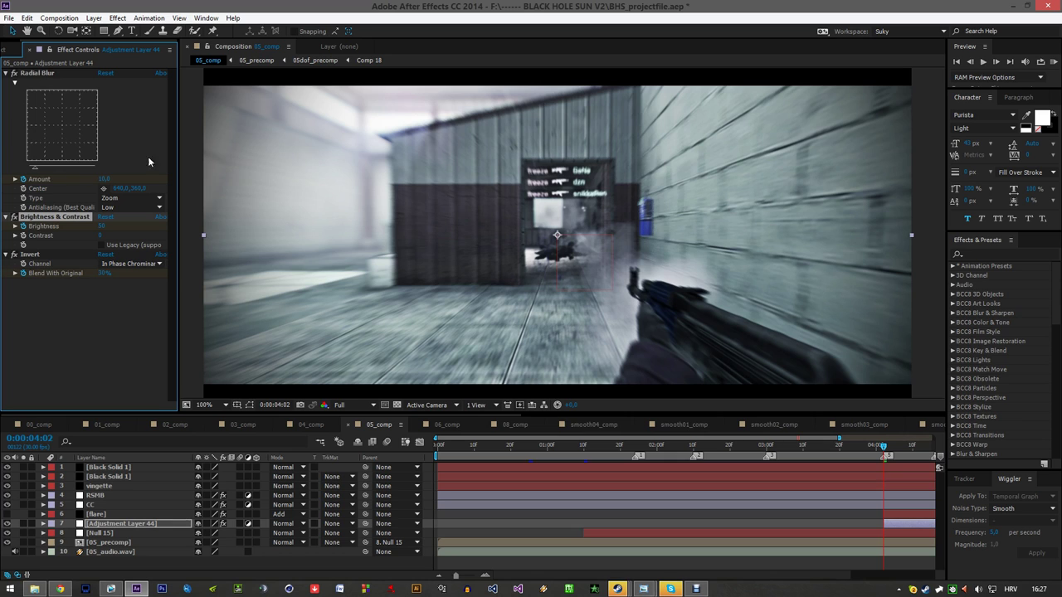
{"action": "left_click", "coordinate": [7, 514]}
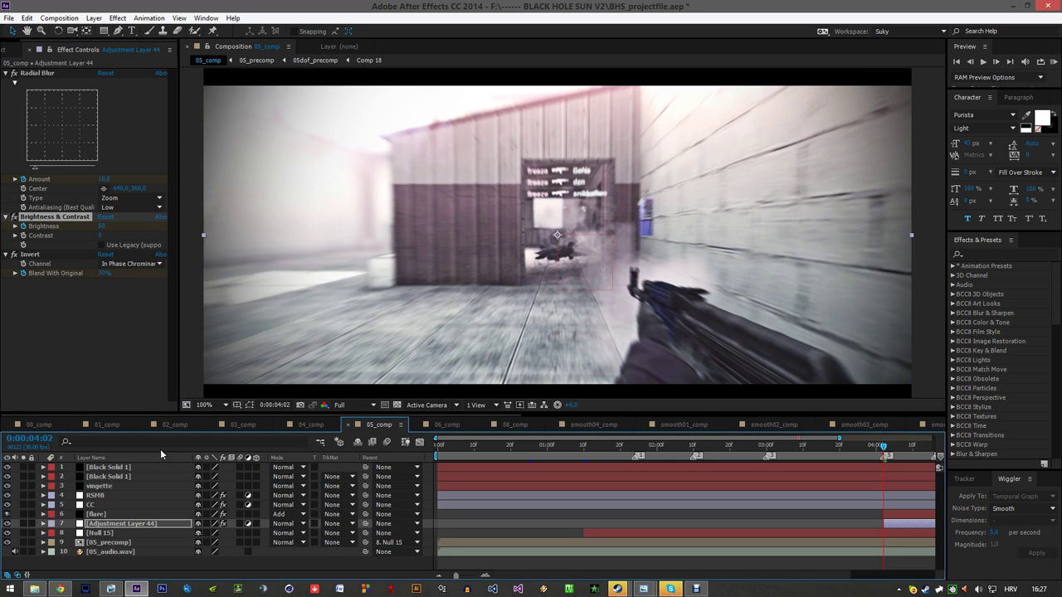
- Examine the flare effect up close at 0:00:04:02 and scrub through its fade to 0:00:05:15
{"action": "scroll", "coordinate": [485, 217], "scroll_direction": "up", "scroll_amount": 1}
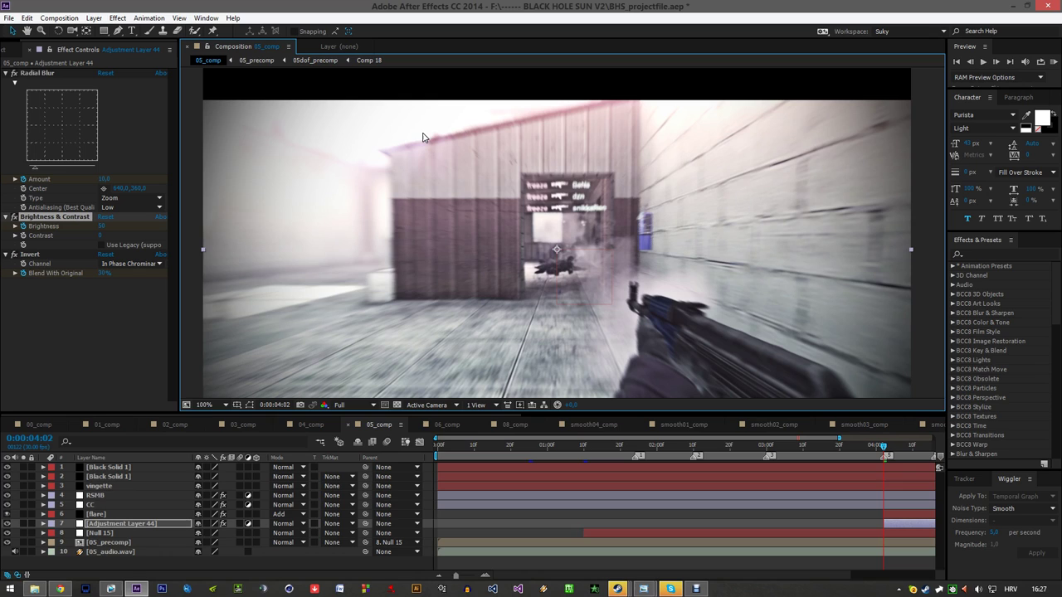
{"action": "left_click_drag", "start_coordinate": [748, 285], "coordinate": [698, 268]}
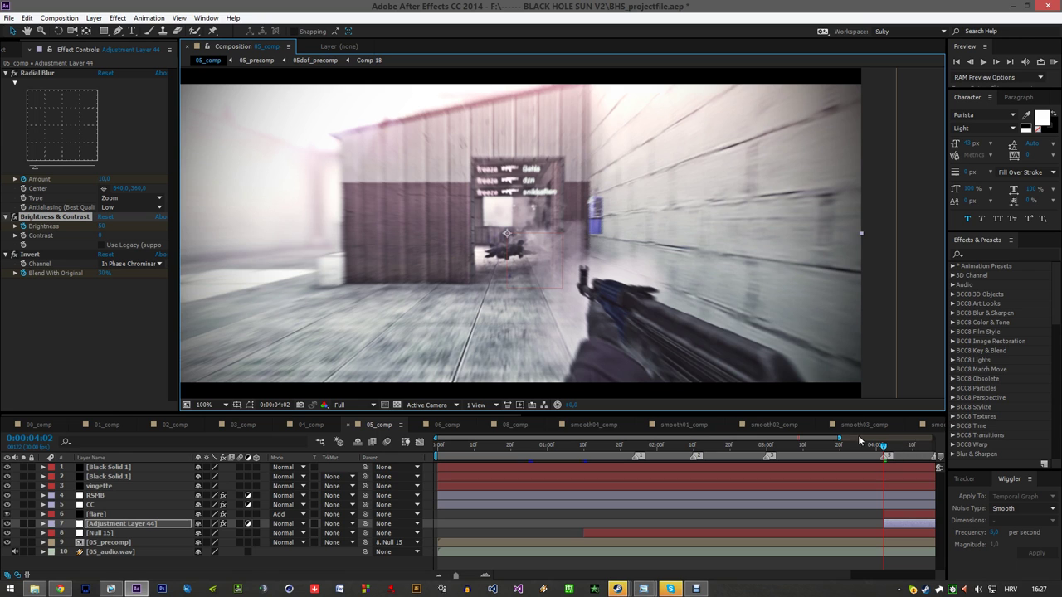
{"action": "left_click_drag", "start_coordinate": [840, 438], "coordinate": [934, 438]}
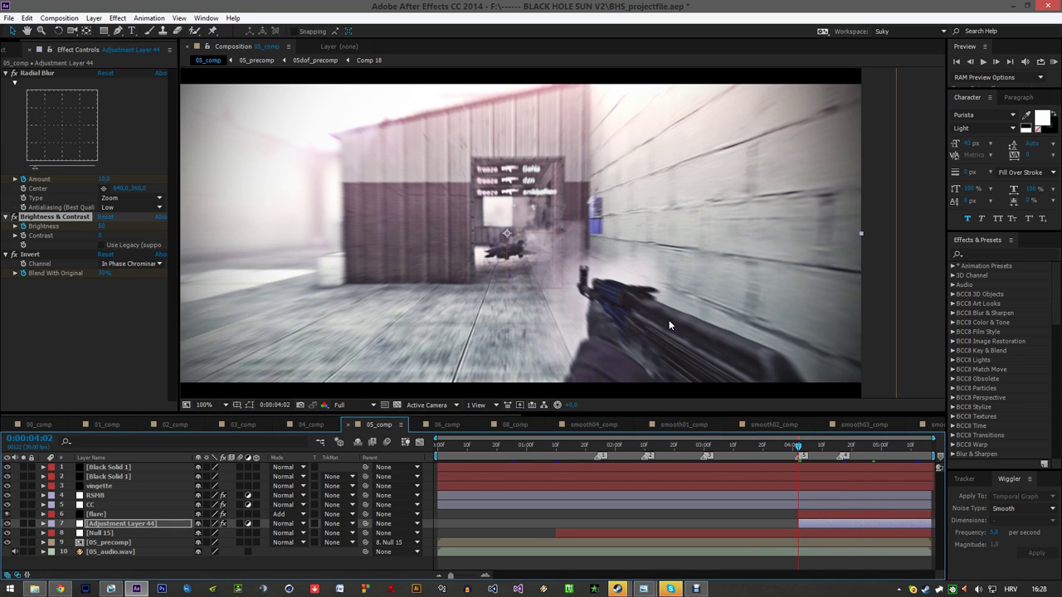
{"action": "left_click_drag", "start_coordinate": [536, 196], "coordinate": [567, 291]}
{"action": "key", "text": "period"}
{"action": "scroll", "coordinate": [522, 278], "scroll_direction": "down", "scroll_amount": 3}
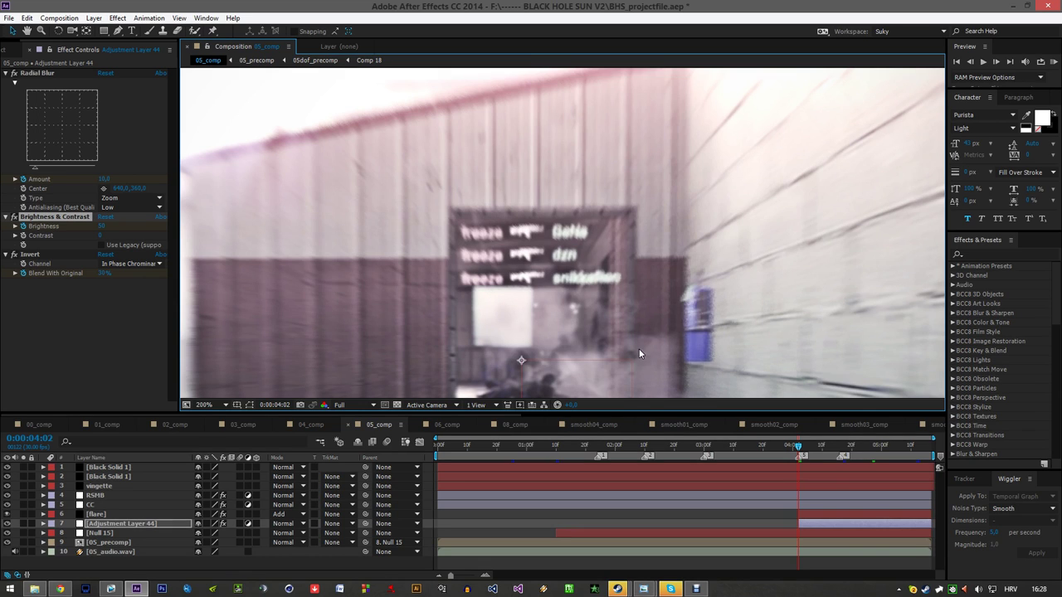
{"action": "key", "text": "comma"}
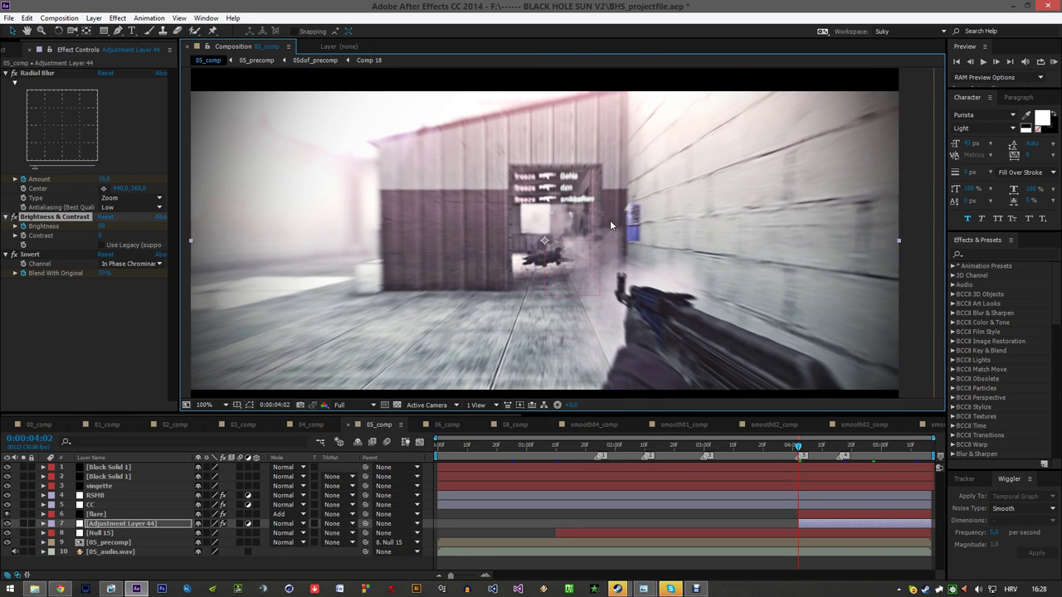
{"action": "left_click", "coordinate": [823, 448]}
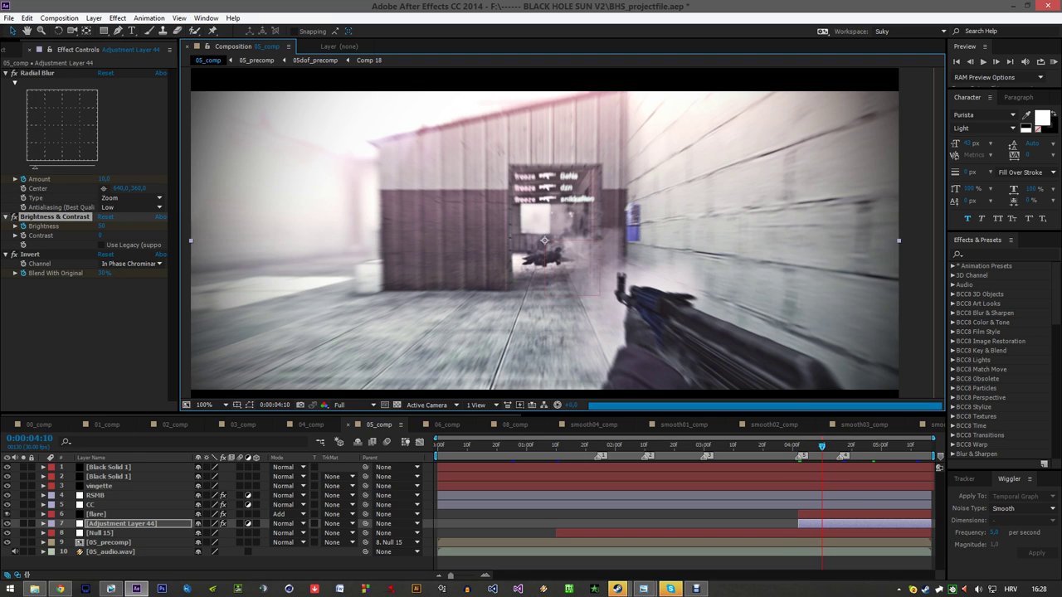
{"action": "left_click_drag", "start_coordinate": [822, 446], "coordinate": [873, 447]}
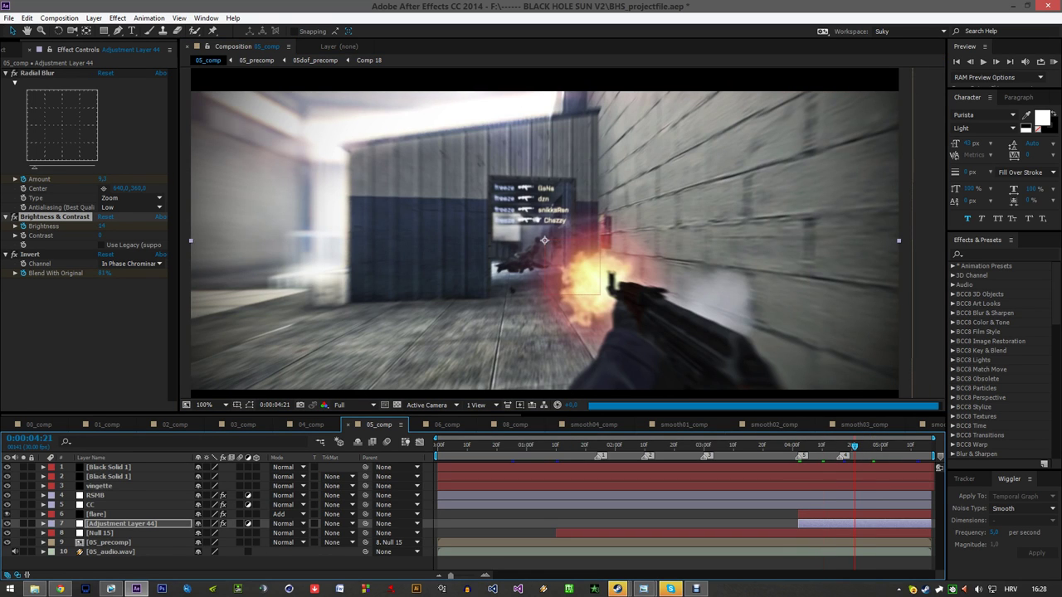
{"action": "left_click", "coordinate": [927, 446]}
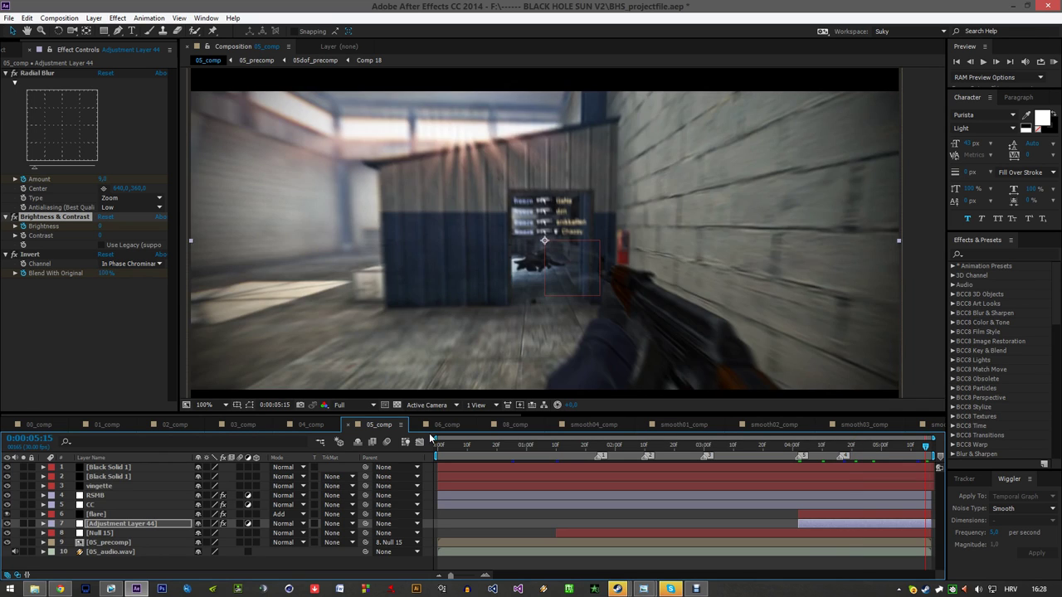
- Open 06_comp, collapse the 06_precomp layer's properties and review the effects on the coloring effects layer at 0:00:01:18
{"action": "left_click", "coordinate": [446, 423]}
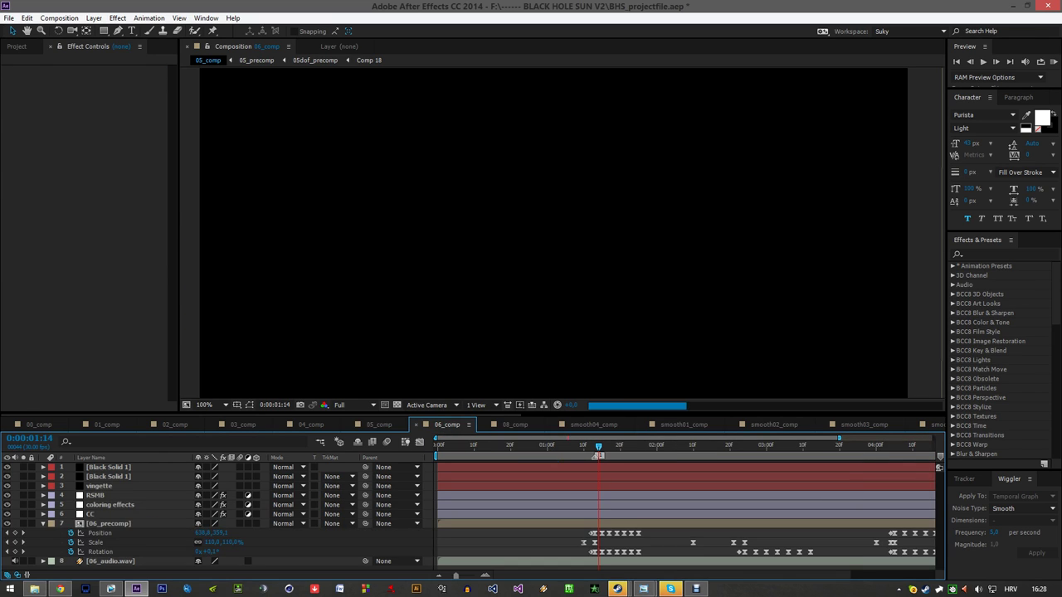
{"action": "scroll", "coordinate": [544, 286], "scroll_direction": "down", "scroll_amount": 2}
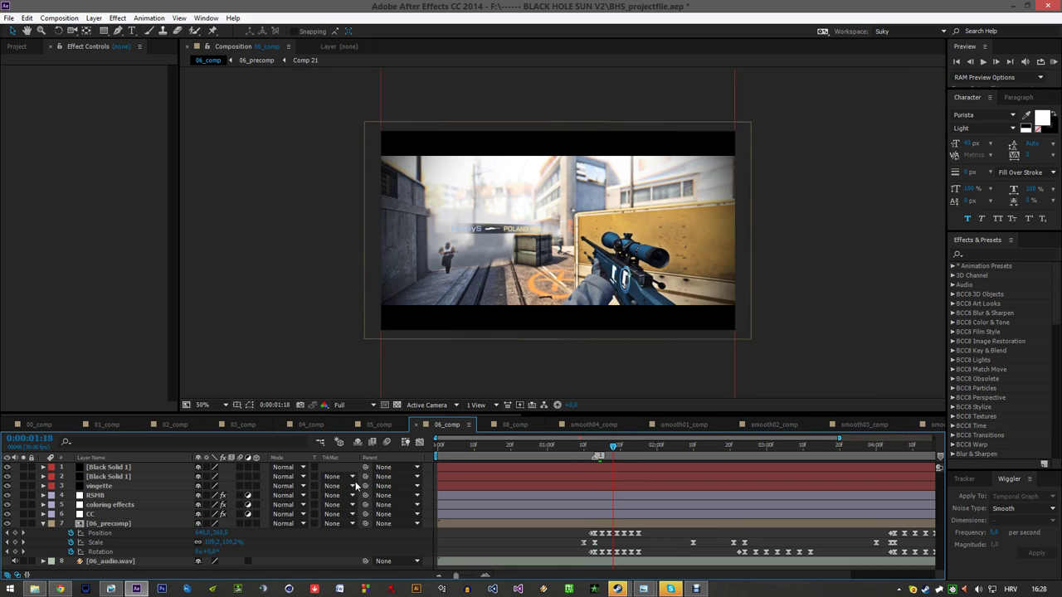
{"action": "left_click", "coordinate": [43, 523]}
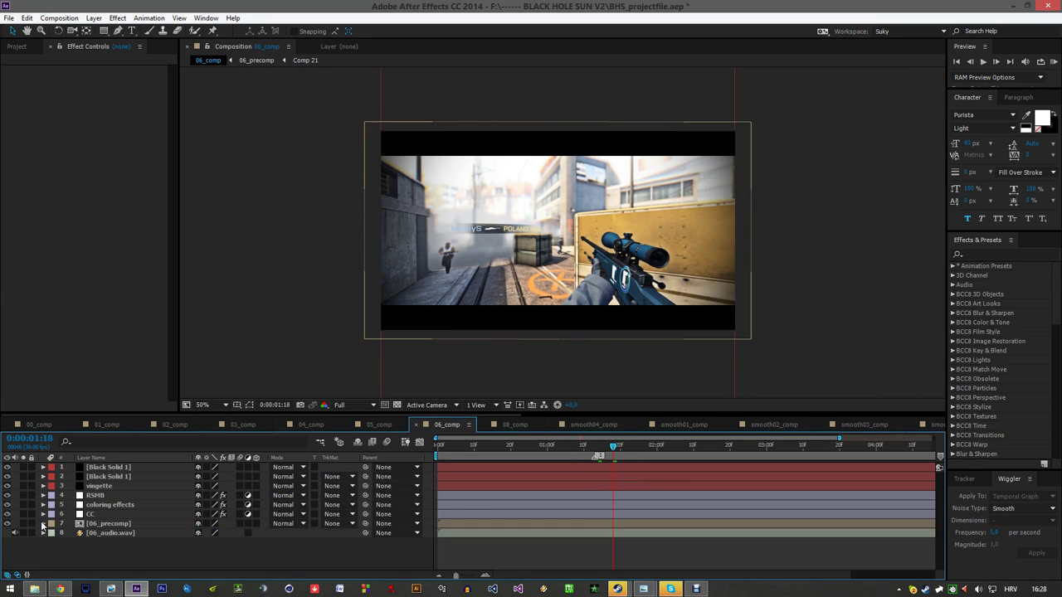
{"action": "left_click", "coordinate": [110, 504]}
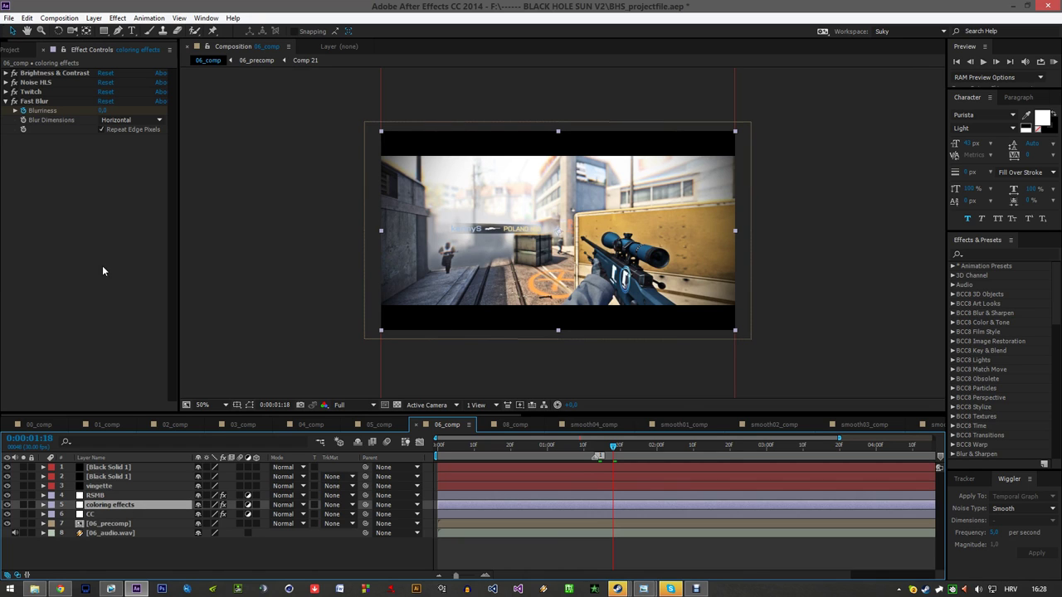
{"action": "left_click", "coordinate": [5, 101]}
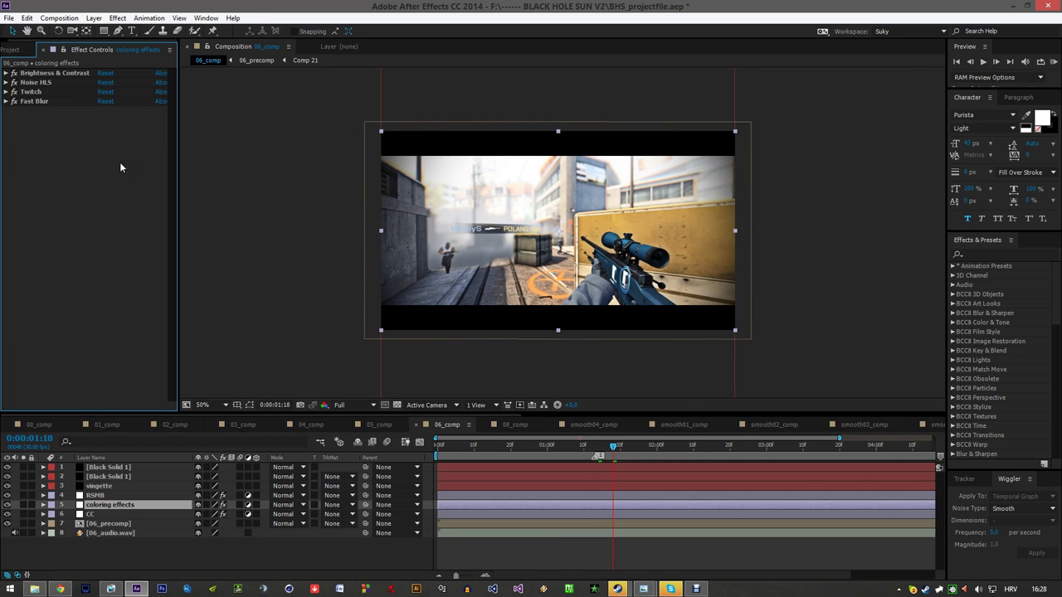
{"action": "left_click_drag", "start_coordinate": [840, 439], "coordinate": [935, 440]}
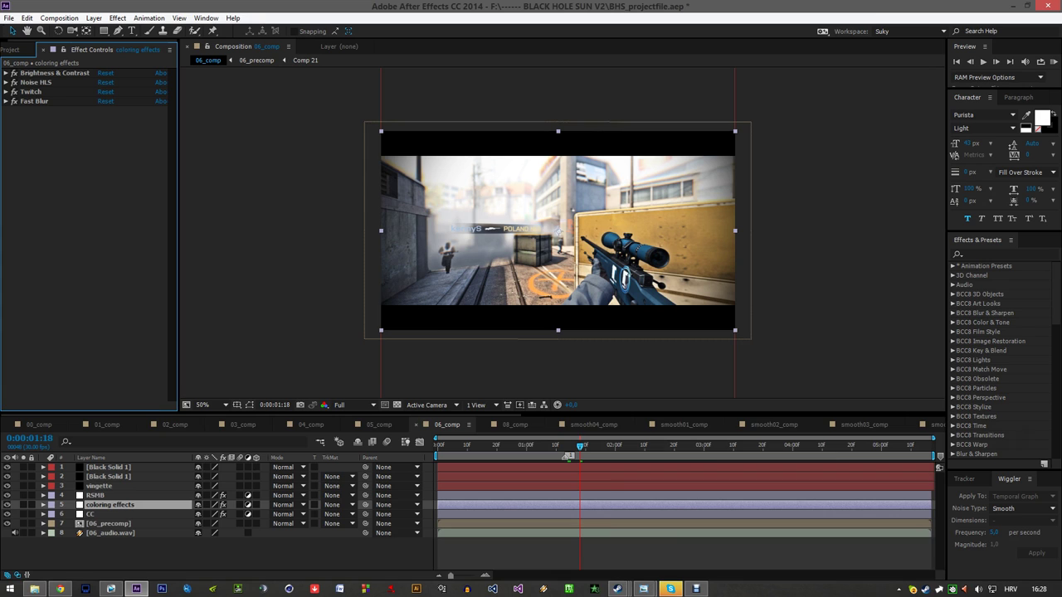
- Open 06_precomp and view its full layer stack, selecting the adjustment layers from layer 16 up to Adjustment Layer 50
{"action": "double_click", "coordinate": [112, 524]}
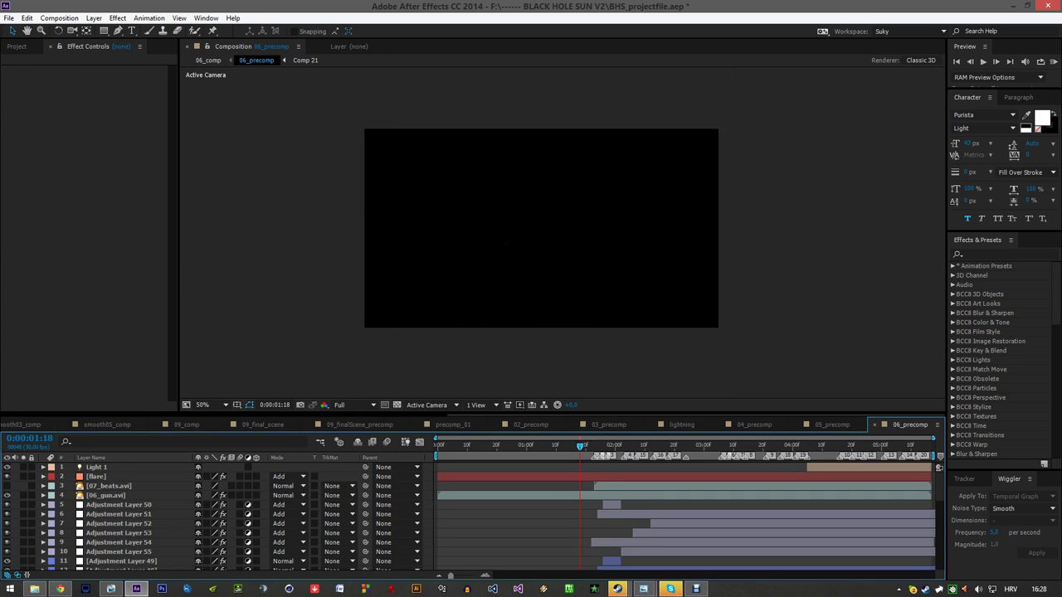
{"action": "left_click", "coordinate": [166, 495]}
{"action": "left_click", "coordinate": [157, 505]}
{"action": "scroll", "coordinate": [159, 507], "scroll_direction": "down", "scroll_amount": 3}
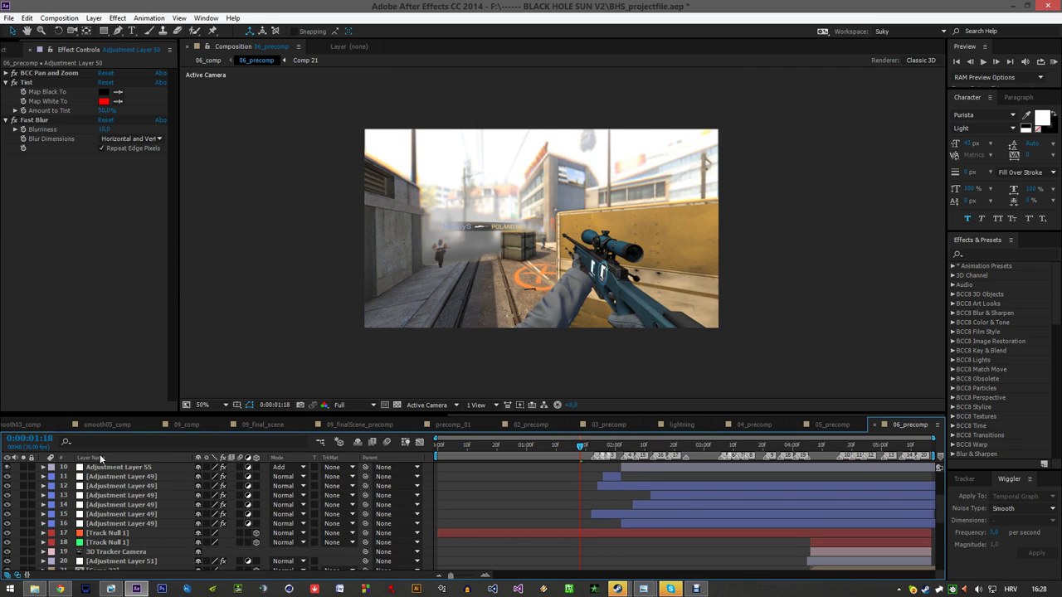
{"action": "key", "text": "grave"}
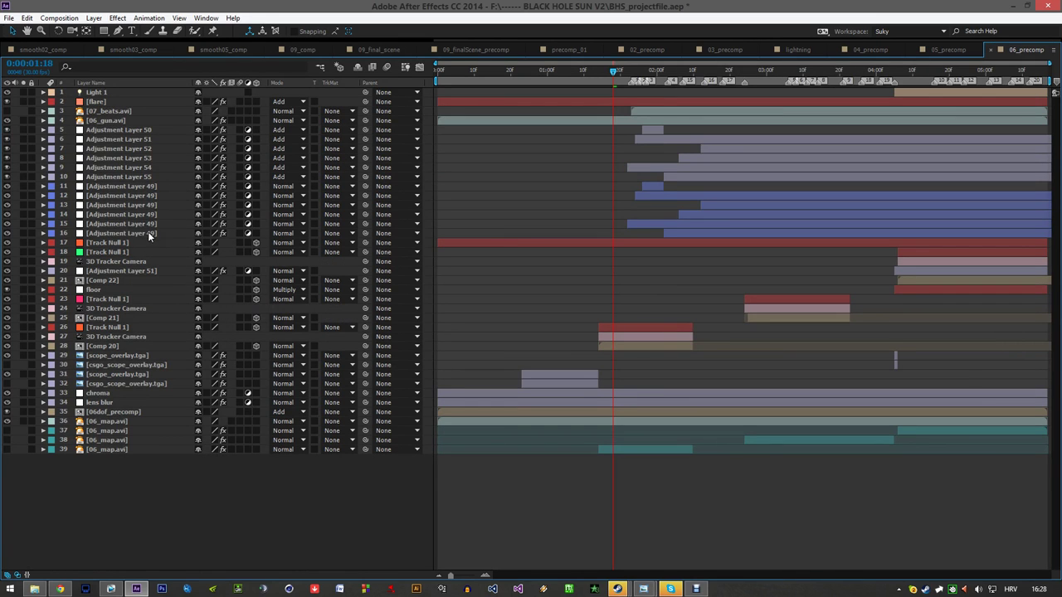
{"action": "left_click", "coordinate": [153, 233]}
{"action": "left_click", "coordinate": [148, 131], "text": "shift"}
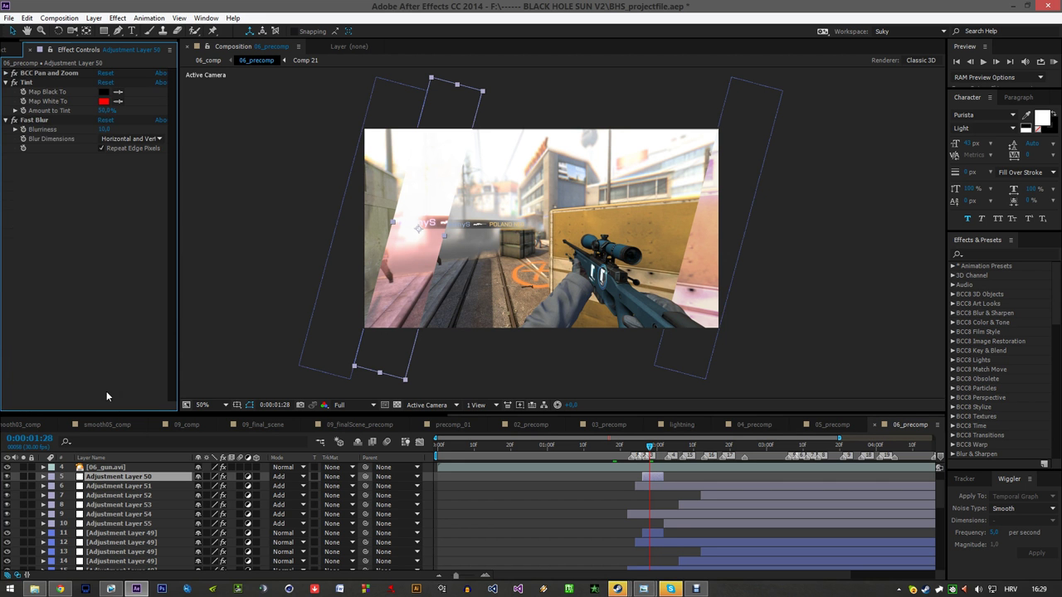
- Compare the effects of Adjustment Layer 50 and the lowest Adjustment Layer 49, and check the slanted panels at 0:00:02:11
{"action": "left_click", "coordinate": [123, 496]}
{"action": "left_click", "coordinate": [123, 478]}
{"action": "scroll", "coordinate": [127, 516], "scroll_direction": "down", "scroll_amount": 2}
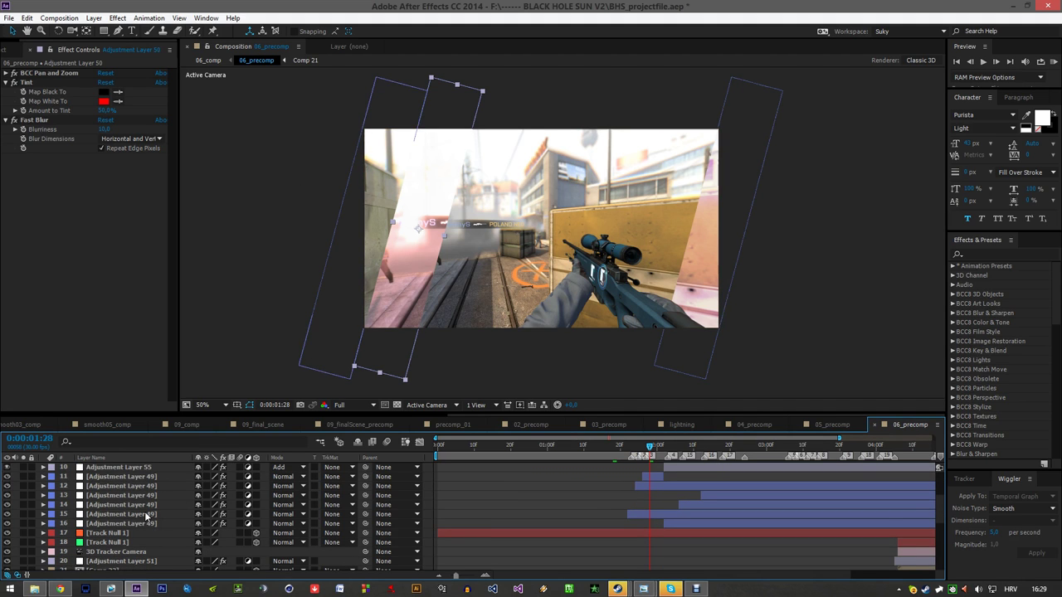
{"action": "left_click", "coordinate": [126, 522]}
{"action": "scroll", "coordinate": [138, 502], "scroll_direction": "up", "scroll_amount": 1}
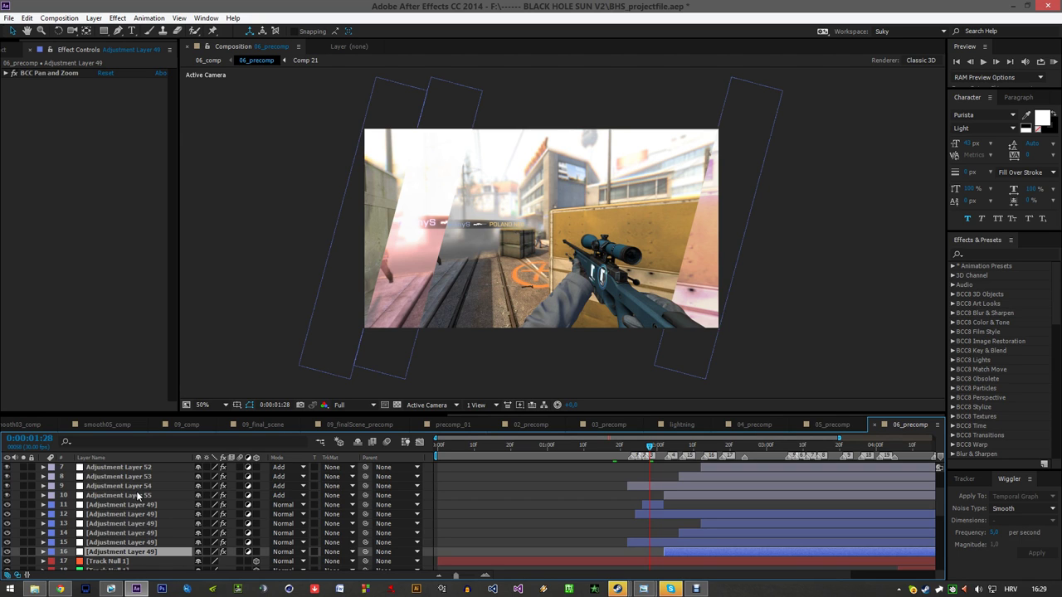
{"action": "left_click", "coordinate": [697, 443]}
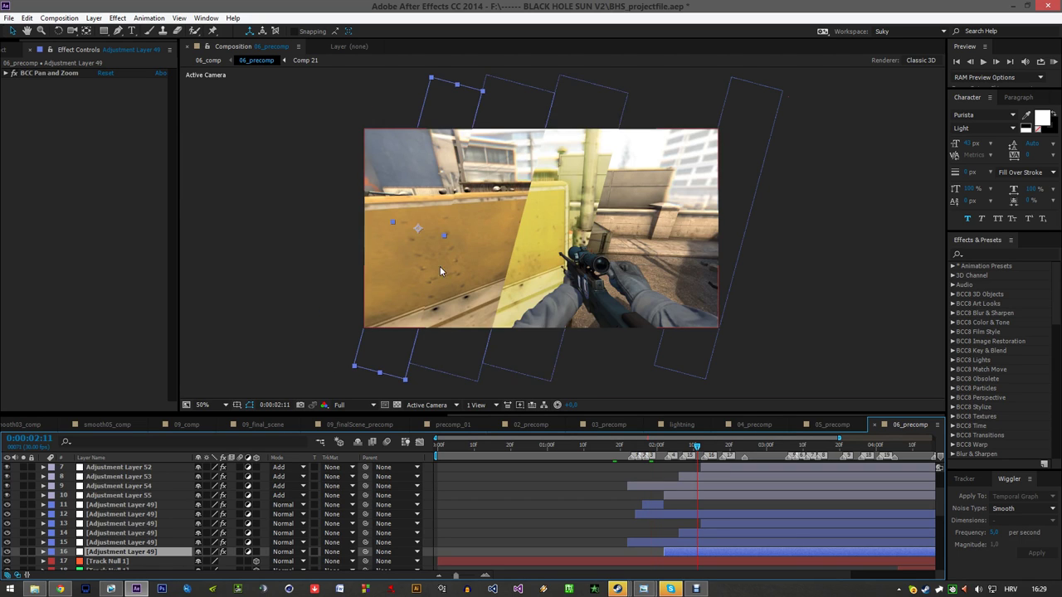
- Switch to Vegas Pro and examine the beat markers over the 06_render clip, checking playback from 00:01:16,02
{"action": "left_click", "coordinate": [110, 589]}
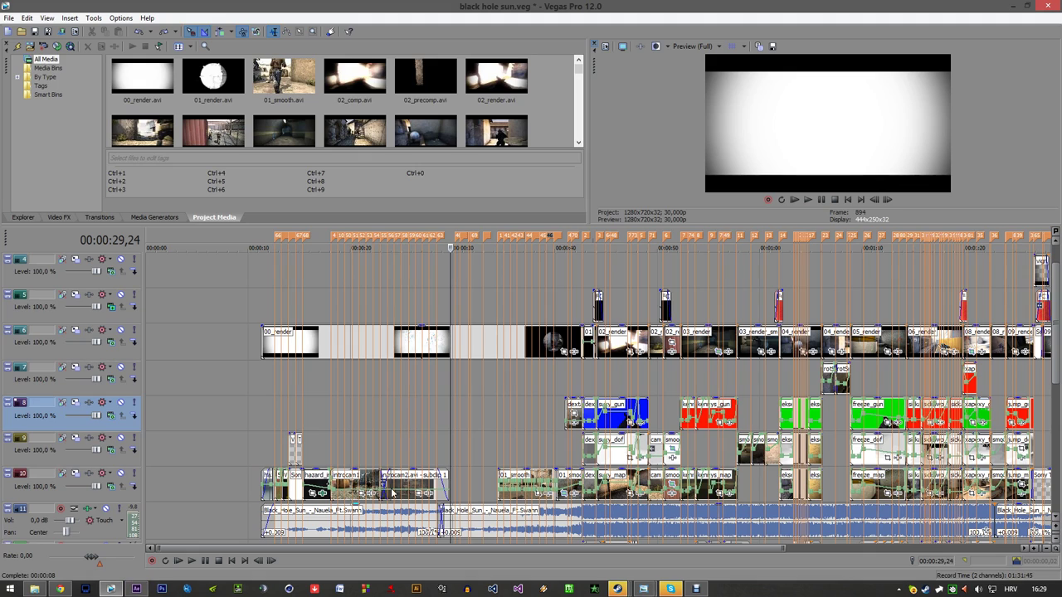
{"action": "left_click", "coordinate": [940, 345]}
{"action": "scroll", "coordinate": [881, 364], "scroll_direction": "down", "scroll_amount": 1}
{"action": "scroll", "coordinate": [796, 379], "scroll_direction": "up", "scroll_amount": 4}
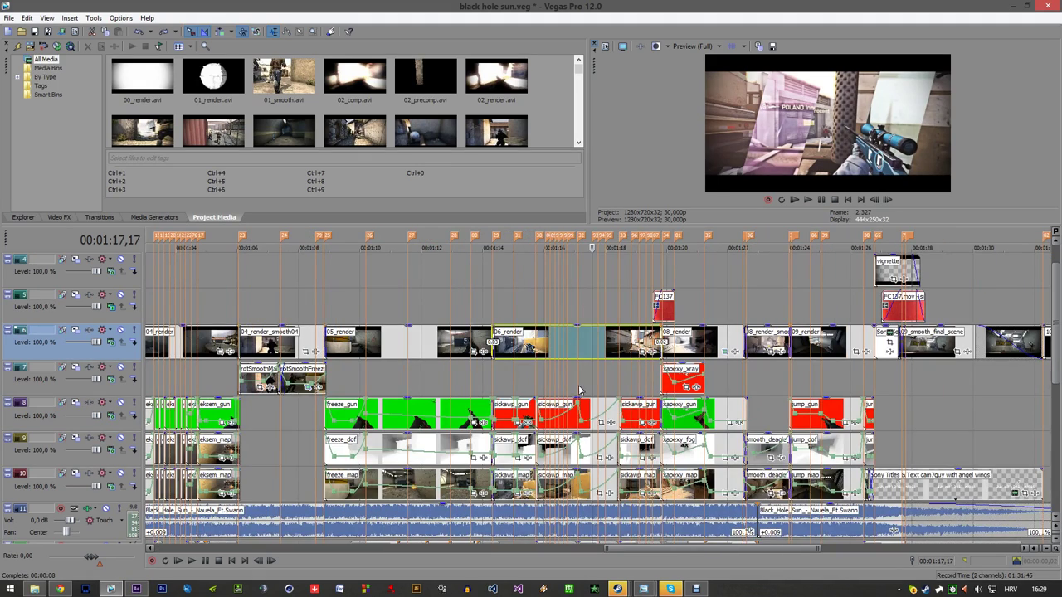
{"action": "left_click", "coordinate": [543, 378]}
{"action": "scroll", "coordinate": [581, 378], "scroll_direction": "up", "scroll_amount": 4}
{"action": "left_click", "coordinate": [604, 377]}
{"action": "left_click", "coordinate": [626, 379]}
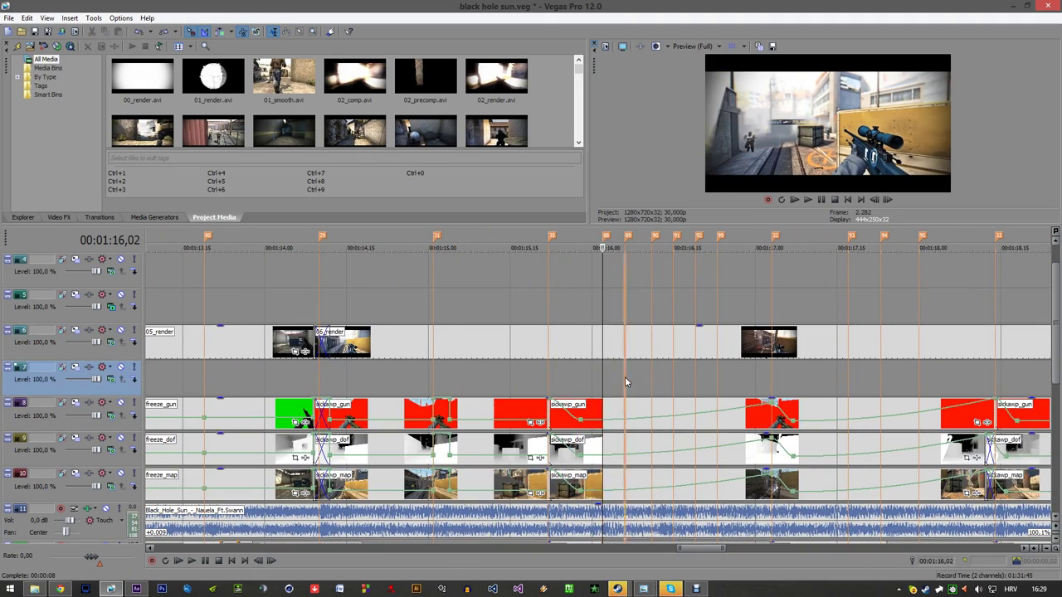
{"action": "key", "text": "space"}
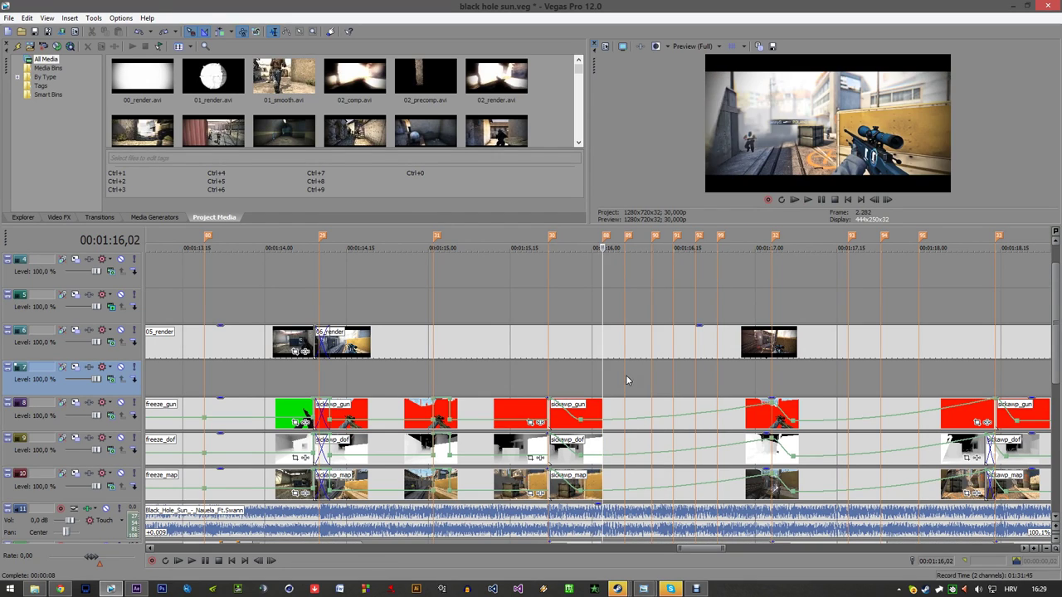
{"action": "key", "text": "space"}
{"action": "key", "text": "Down"}
{"action": "key", "text": "Down"}
{"action": "key", "text": "Down"}
- Return to After Effects and make the 07_beats.avi layer in 06_precomp visible
{"action": "left_click", "coordinate": [60, 588]}
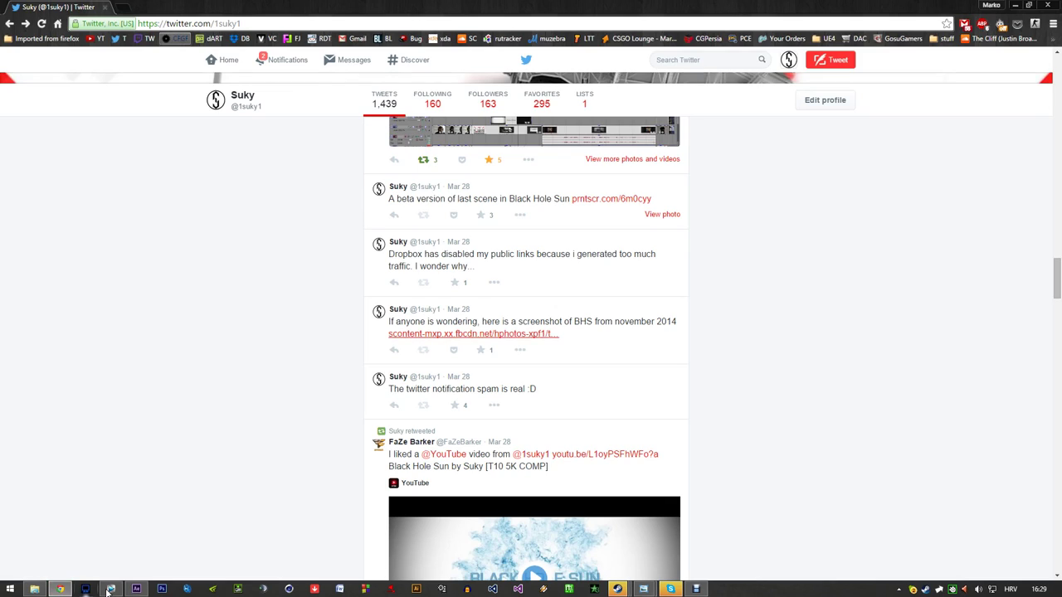
{"action": "left_click", "coordinate": [135, 589]}
{"action": "scroll", "coordinate": [159, 526], "scroll_direction": "down", "scroll_amount": 5}
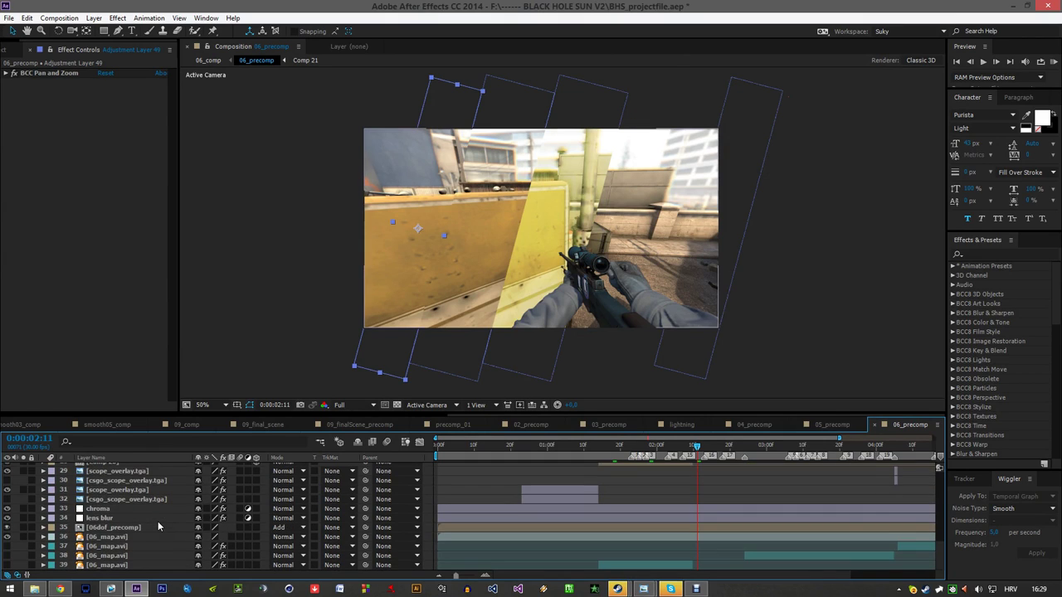
{"action": "scroll", "coordinate": [158, 521], "scroll_direction": "up", "scroll_amount": 6}
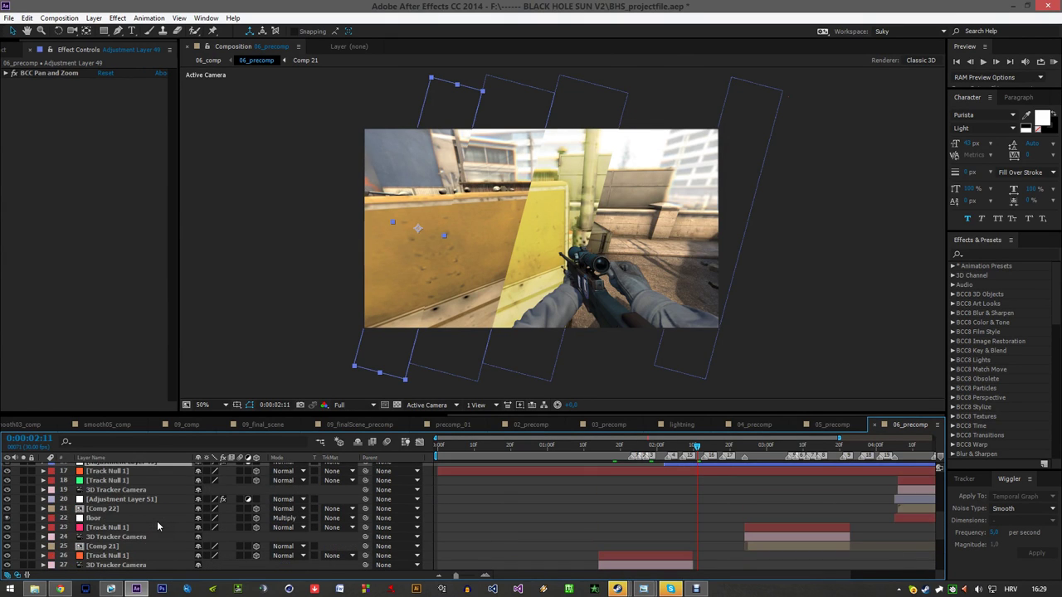
{"action": "left_click", "coordinate": [80, 486]}
{"action": "left_click", "coordinate": [8, 486]}
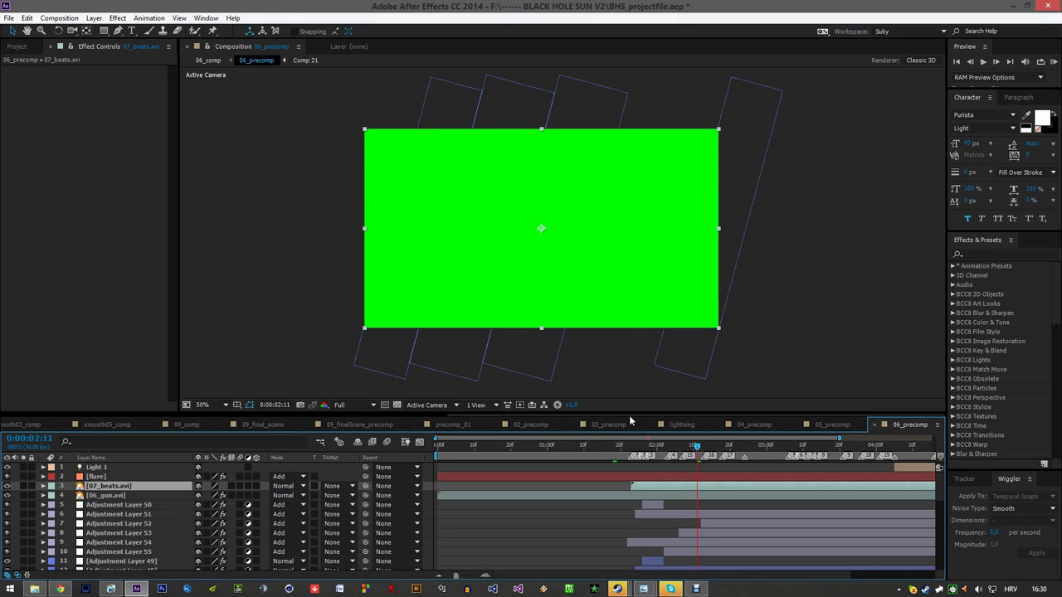
- Step frame by frame through the 07_beats.avi colour changes from 0:00:01:23 to 0:00:01:25
{"action": "left_click_drag", "start_coordinate": [635, 446], "coordinate": [627, 442]}
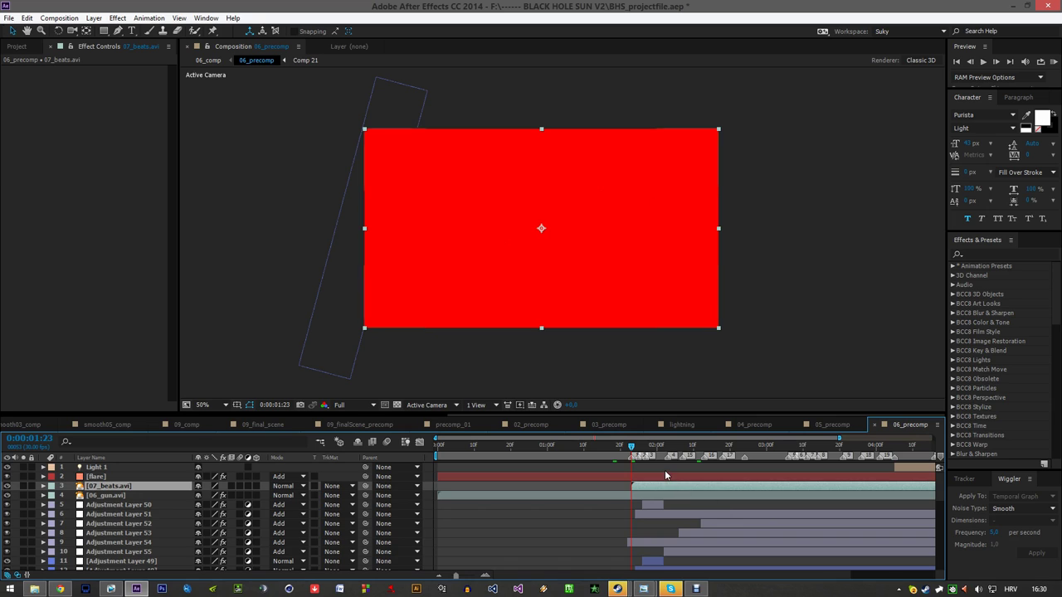
{"action": "key", "text": "Page_Down"}
{"action": "key", "text": "Page_Down"}
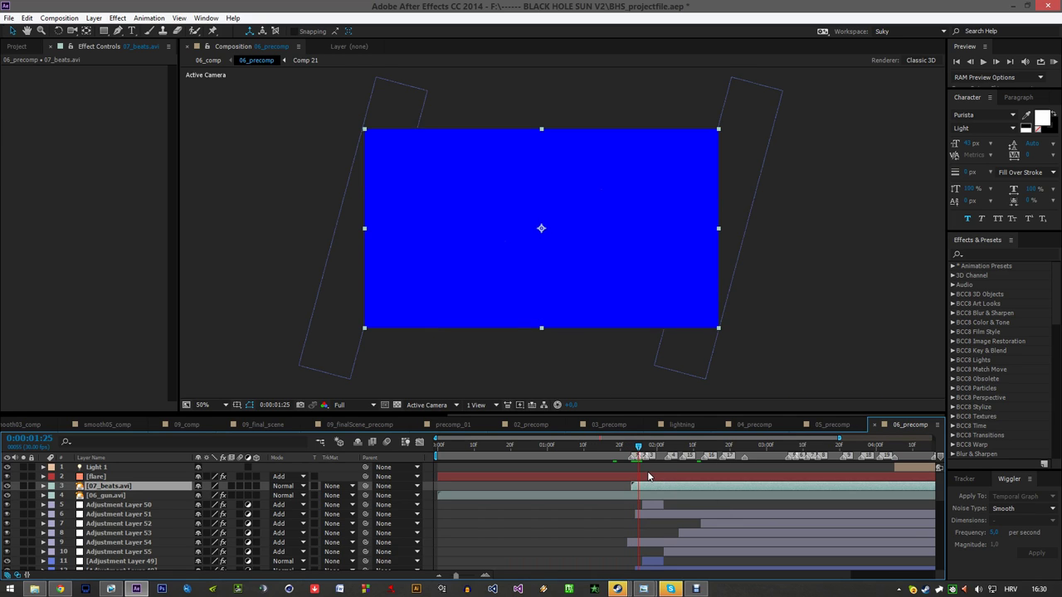
- Advance 06_precomp to 0:00:01:27 and look at the slanted panels on that frame
{"action": "key", "text": "Page_Down"}
{"action": "key", "text": "Page_Down"}
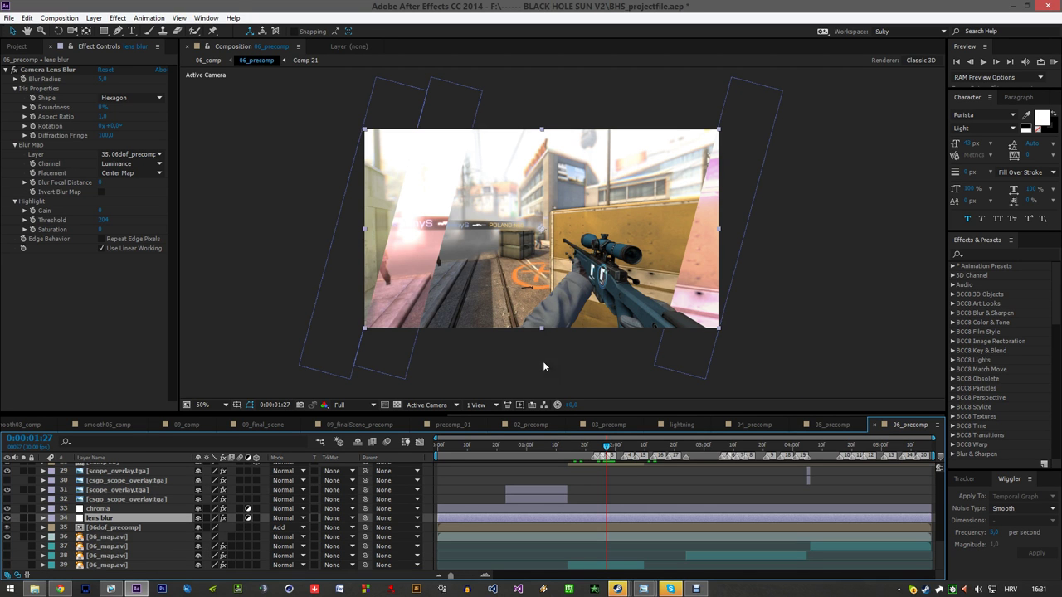
{"action": "scroll", "coordinate": [580, 249], "scroll_direction": "up", "scroll_amount": 1}
{"action": "scroll", "coordinate": [599, 242], "scroll_direction": "down", "scroll_amount": 1}
{"action": "mouse_move", "coordinate": [581, 249]}
{"action": "left_mouse_down"}
{"action": "mouse_move", "coordinate": [599, 242]}
{"action": "mouse_move", "coordinate": [594, 251]}
{"action": "left_mouse_up"}
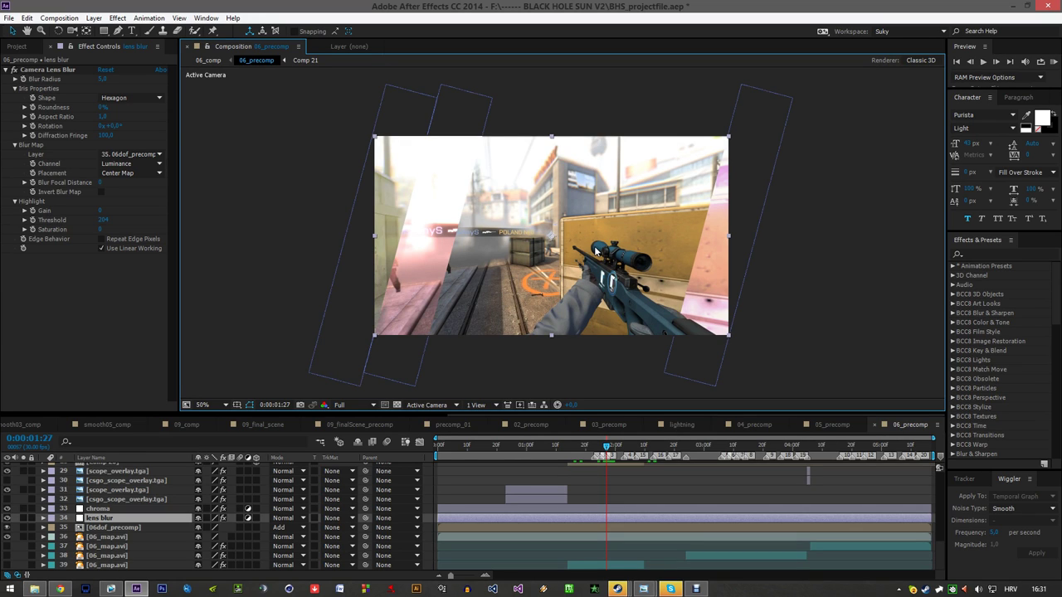
- Compare the slanted panels of 06_precomp between frames 0:00:01:26 and 0:00:01:27, viewing the image up close
{"action": "left_click", "coordinate": [604, 446]}
{"action": "scroll", "coordinate": [623, 462], "scroll_direction": "up", "scroll_amount": 5}
{"action": "scroll", "coordinate": [613, 480], "scroll_direction": "down", "scroll_amount": 5}
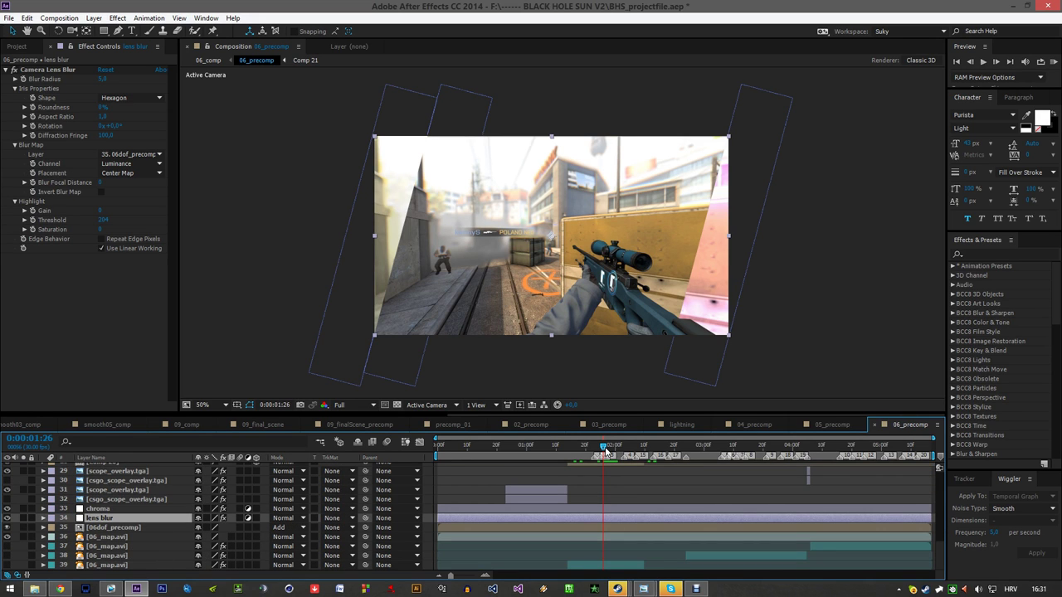
{"action": "left_click_drag", "start_coordinate": [603, 448], "coordinate": [606, 448]}
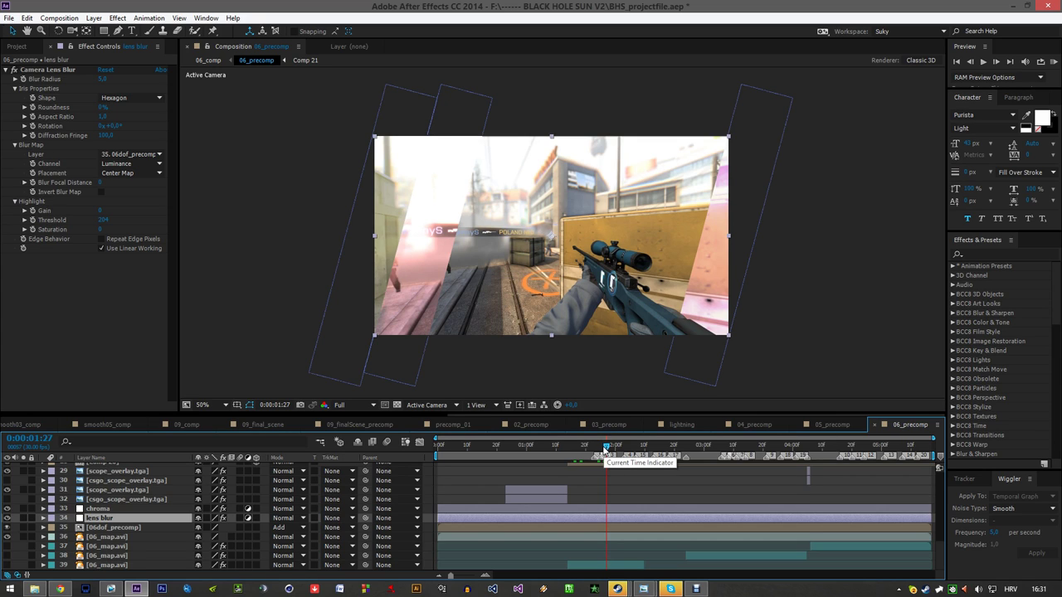
{"action": "scroll", "coordinate": [589, 297], "scroll_direction": "up", "scroll_amount": 2}
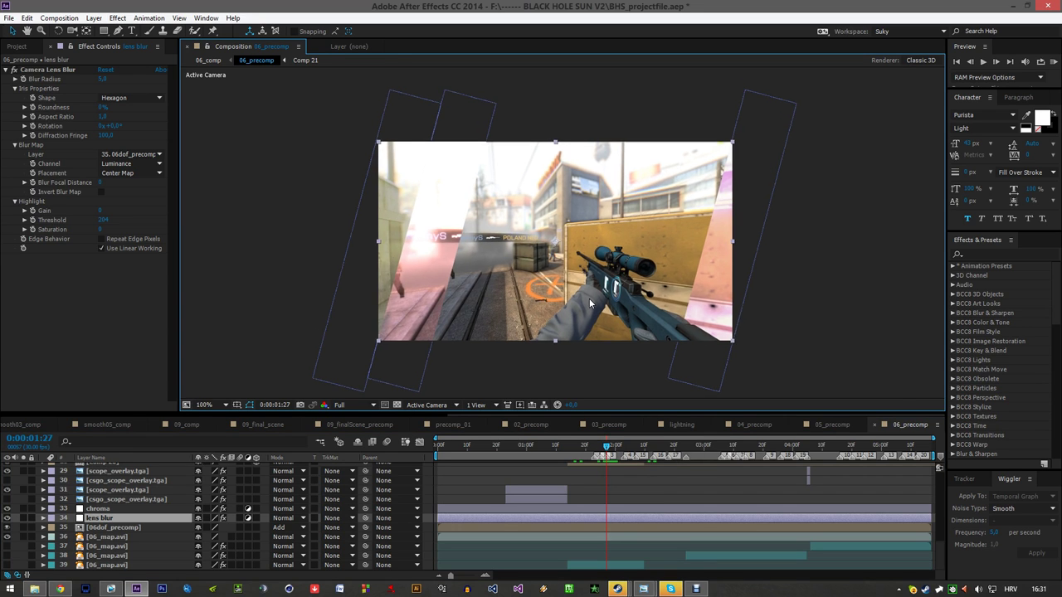
{"action": "scroll", "coordinate": [588, 301], "scroll_direction": "down", "scroll_amount": 2}
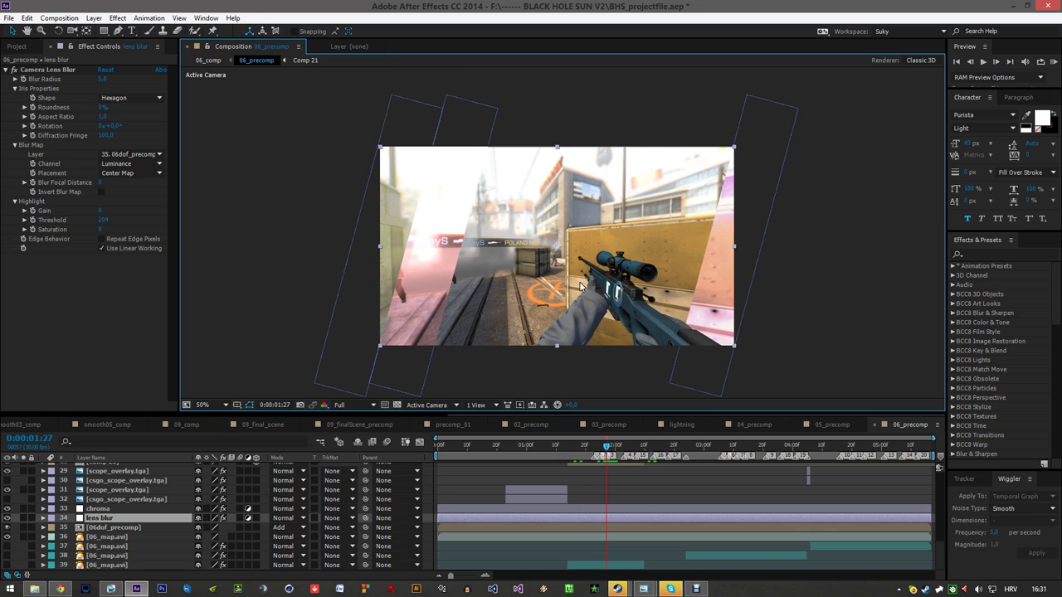
{"action": "scroll", "coordinate": [655, 348], "scroll_direction": "up", "scroll_amount": 2}
{"action": "scroll", "coordinate": [597, 317], "scroll_direction": "down", "scroll_amount": 2}
{"action": "mouse_move", "coordinate": [593, 317]}
{"action": "left_mouse_down"}
{"action": "mouse_move", "coordinate": [583, 326]}
{"action": "mouse_move", "coordinate": [596, 317]}
{"action": "left_mouse_up"}
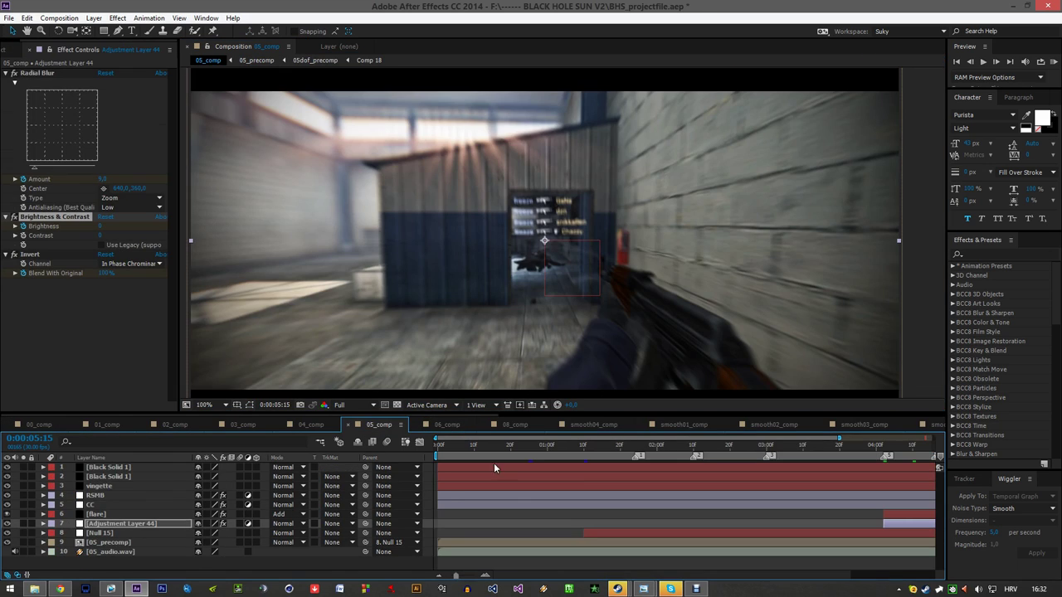
- Select the Null 15 layer in 05_comp and make the Wiggler area taller
{"action": "left_click", "coordinate": [114, 543]}
{"action": "left_click", "coordinate": [122, 532]}
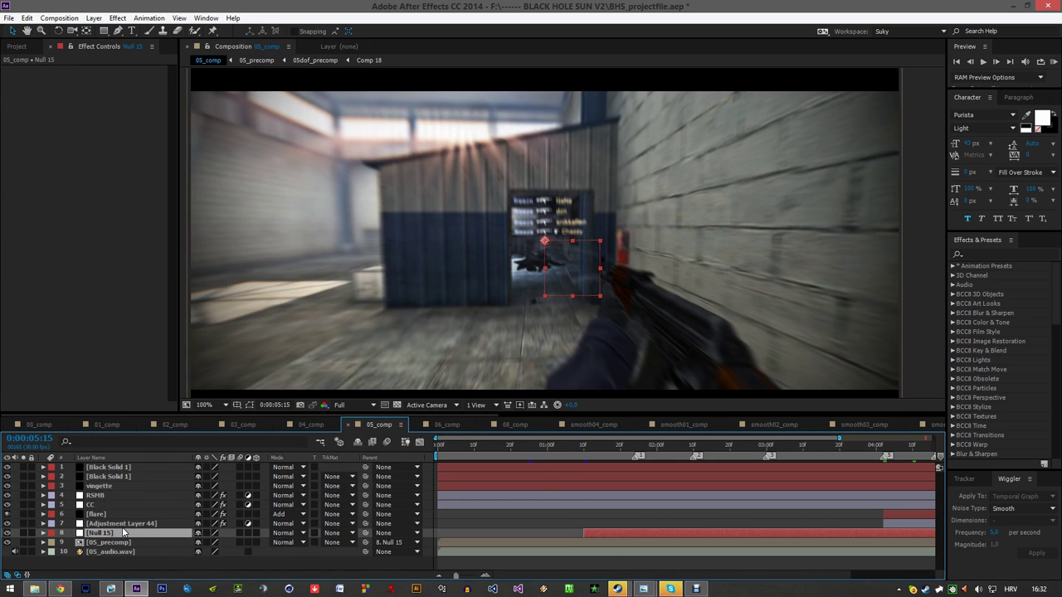
{"action": "left_click_drag", "start_coordinate": [987, 471], "coordinate": [987, 431]}
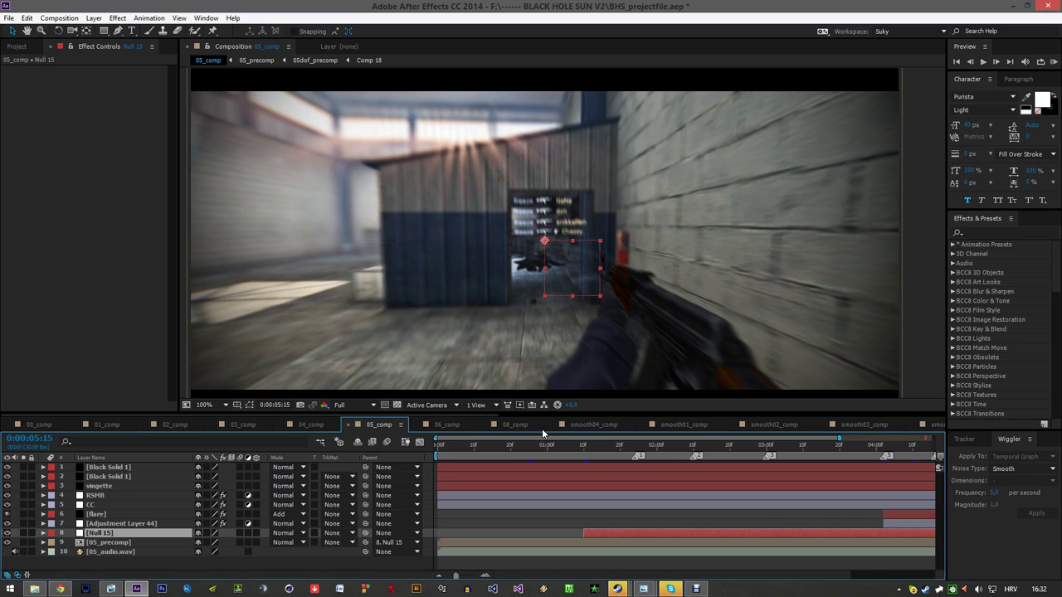
- Open 06_comp and examine the position motion path of the 06_precomp layer up close, checking the shake at 0:00:01:19
{"action": "left_click", "coordinate": [457, 424]}
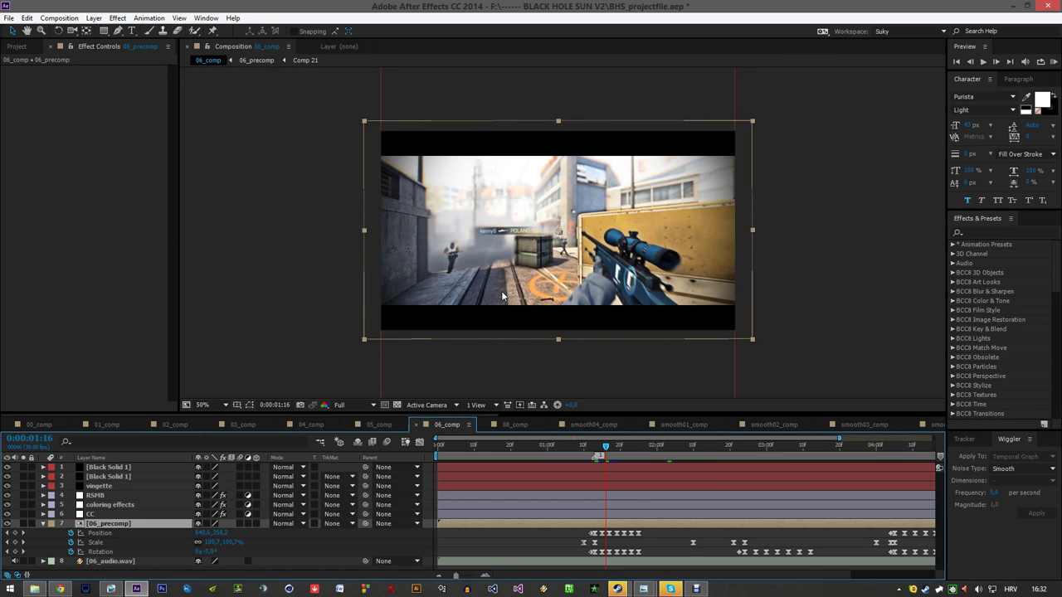
{"action": "scroll", "coordinate": [576, 262], "scroll_direction": "up", "scroll_amount": 8}
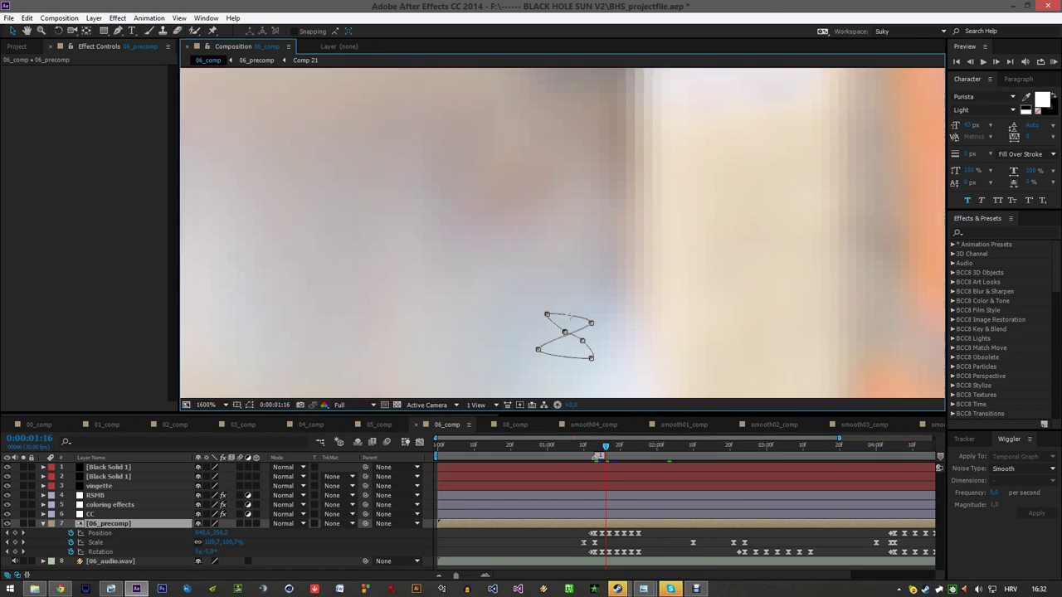
{"action": "left_click_drag", "start_coordinate": [574, 365], "coordinate": [523, 270]}
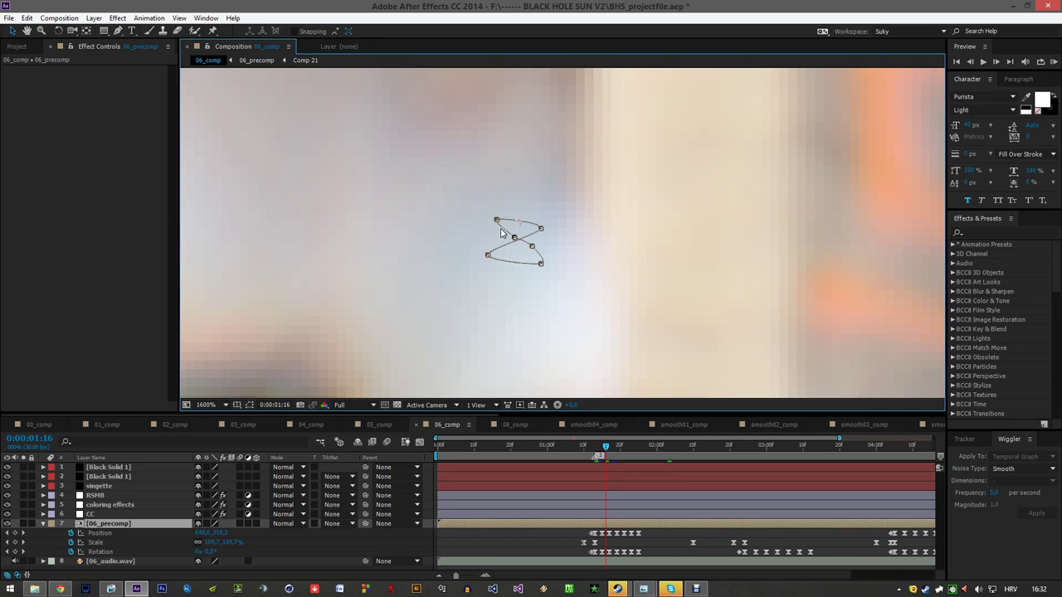
{"action": "left_click", "coordinate": [616, 447]}
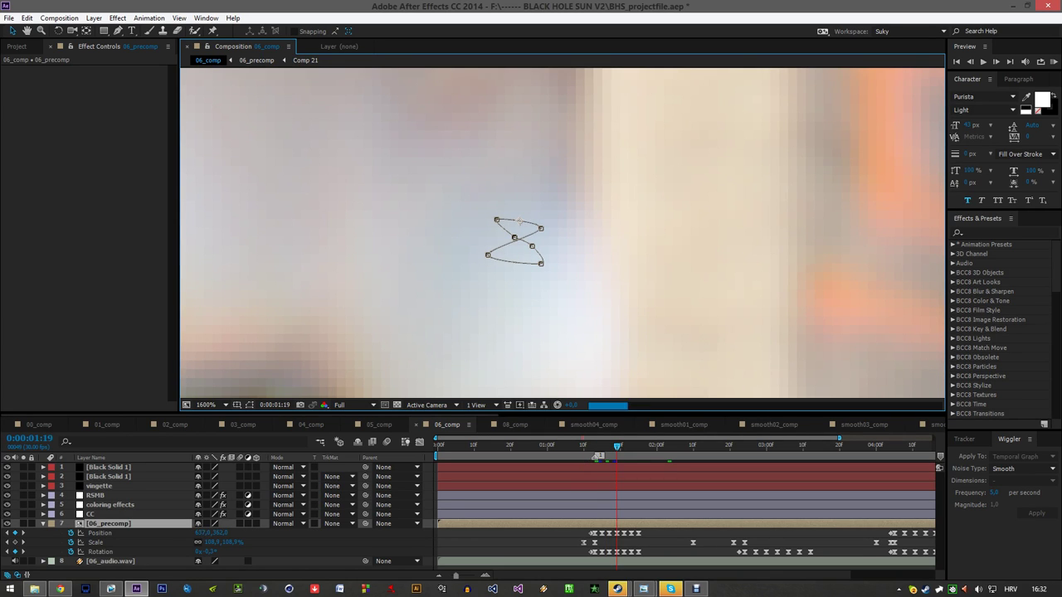
{"action": "scroll", "coordinate": [544, 280], "scroll_direction": "down", "scroll_amount": 7}
{"action": "scroll", "coordinate": [632, 246], "scroll_direction": "up", "scroll_amount": 2}
{"action": "scroll", "coordinate": [555, 266], "scroll_direction": "down", "scroll_amount": 1}
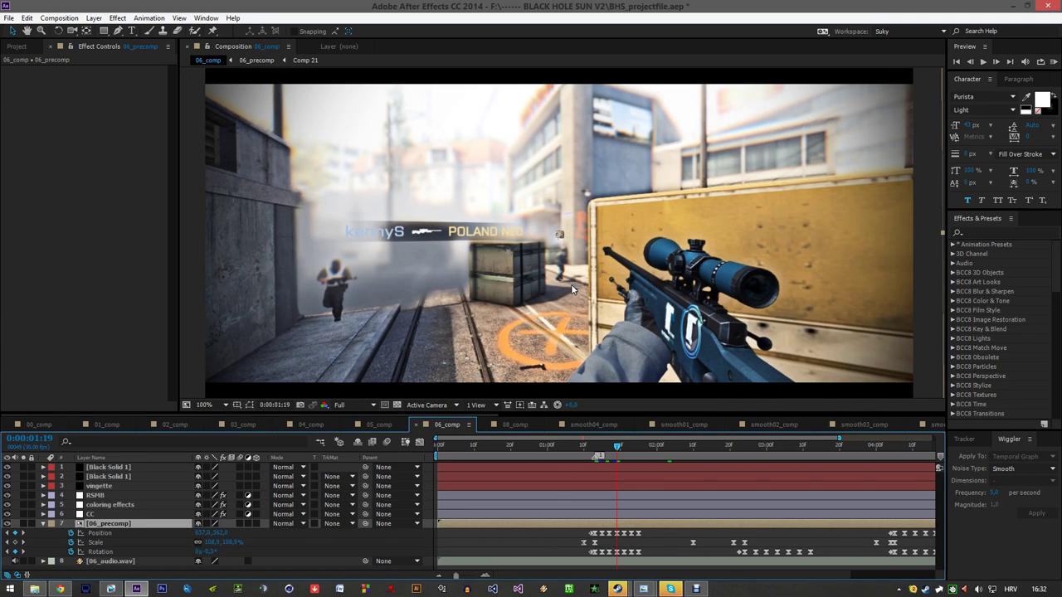
{"action": "left_click", "coordinate": [578, 452]}
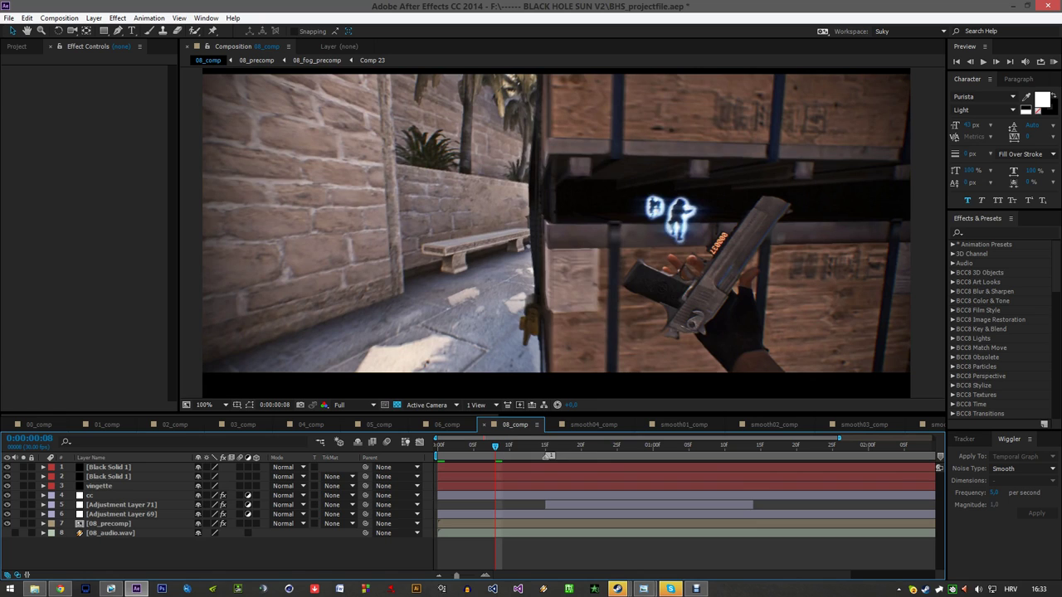
- Go to 0:00:00:12 in 08_comp and inspect the MisFire Flicker effect on Adjustment Layer 71
{"action": "left_click", "coordinate": [524, 449]}
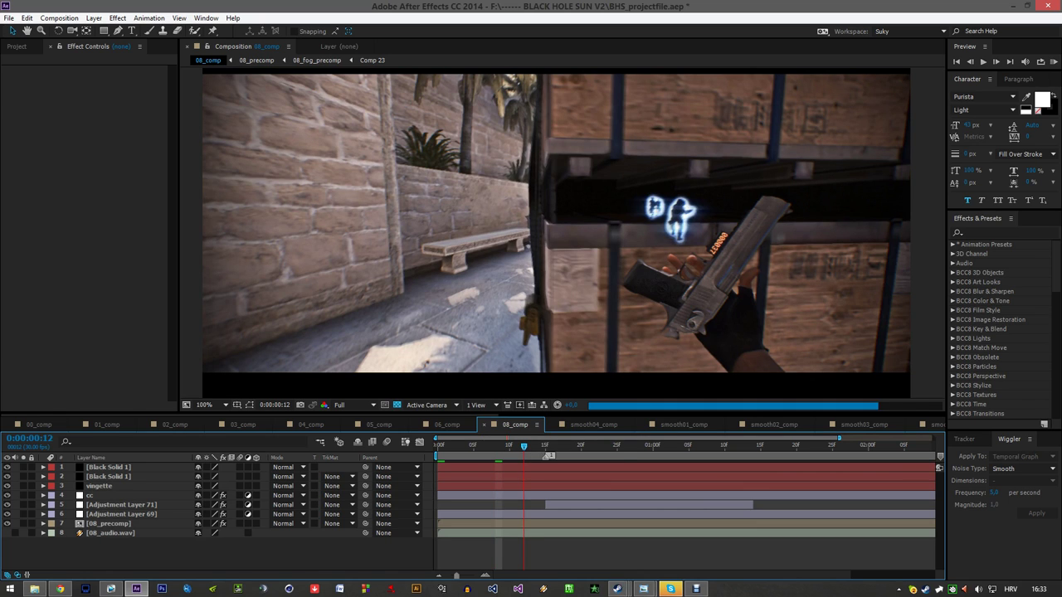
{"action": "left_click", "coordinate": [124, 505]}
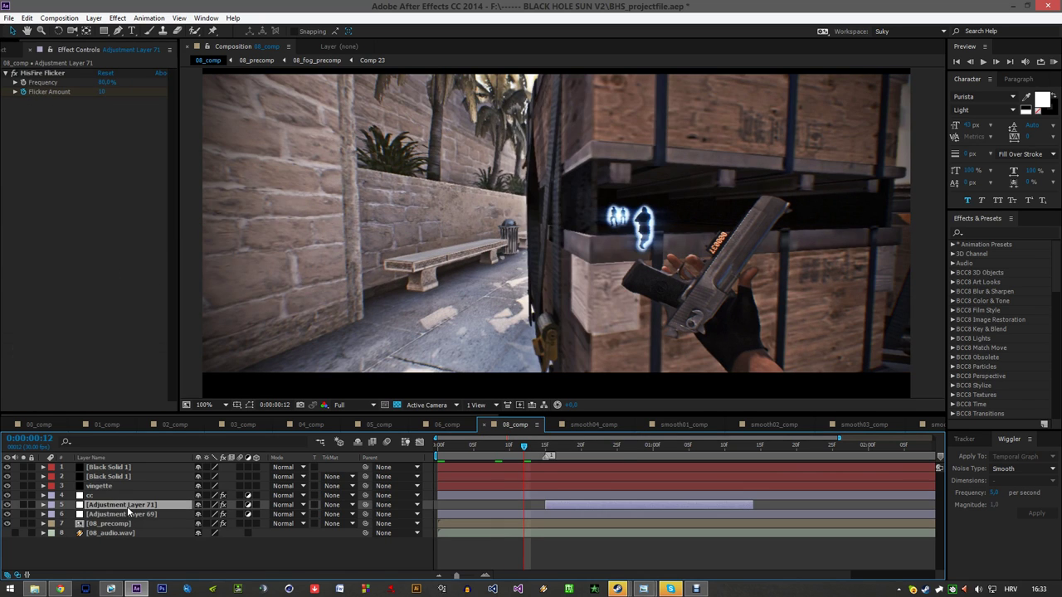
{"action": "left_click", "coordinate": [55, 75]}
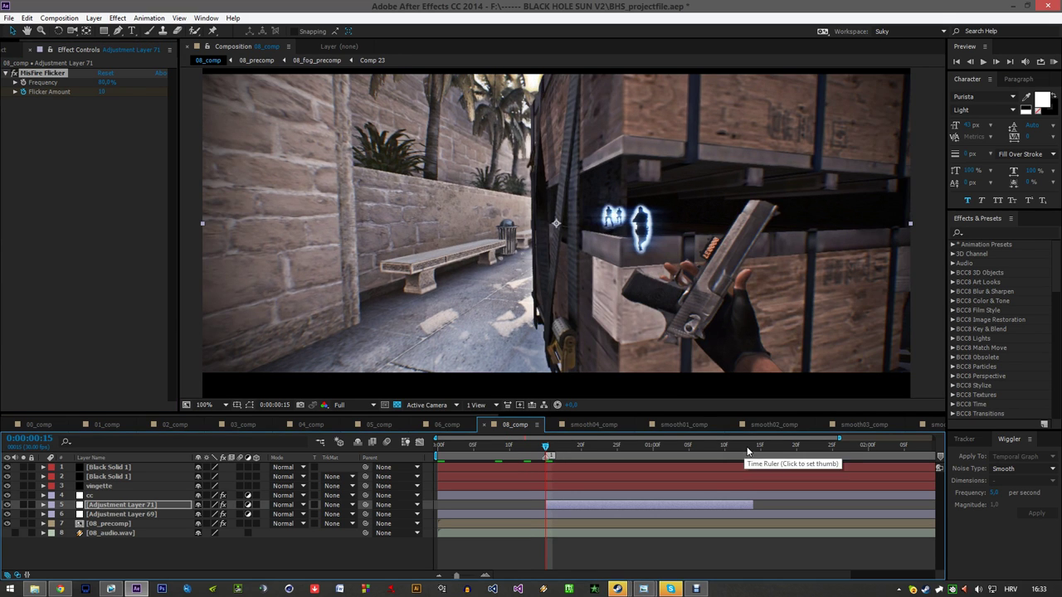
- Switch to Vegas Pro and play the 08_render clip from 00:01:20,08 to check the flicker
{"action": "key", "text": "alt+Tab"}
{"action": "left_click", "coordinate": [654, 467]}
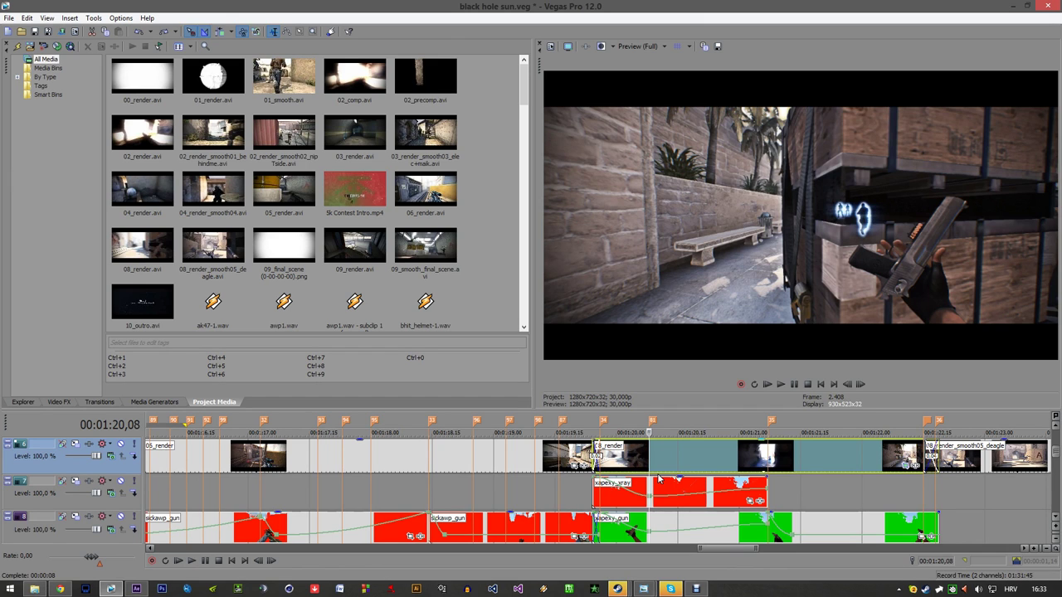
{"action": "key", "text": "space"}
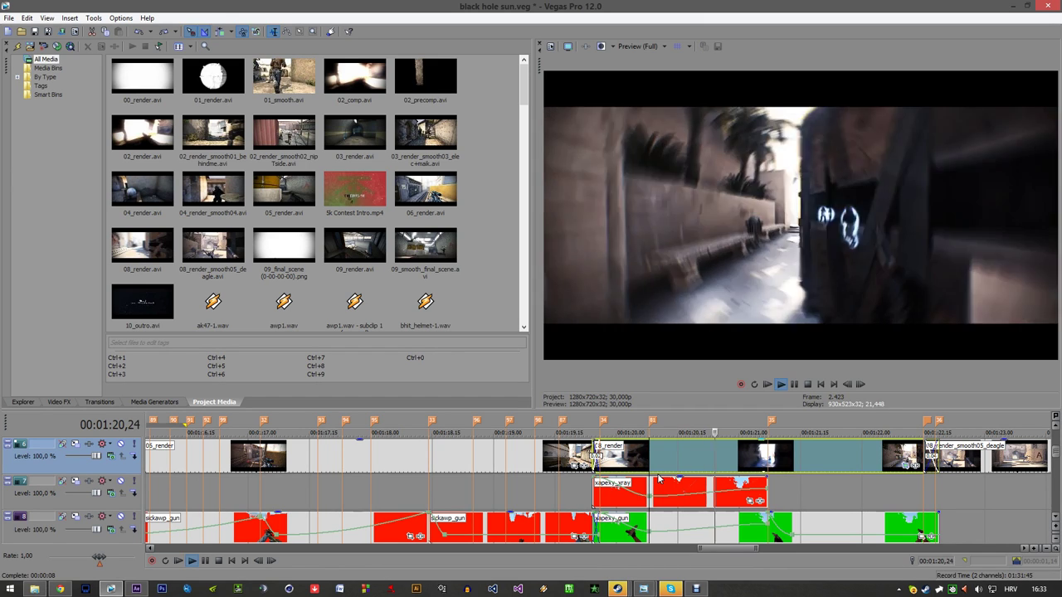
{"action": "key", "text": "space"}
- Return to After Effects and collapse the Cartoon, Hue/Saturation and Curves effects of Adjustment Layer 69, keeping Glow expanded
{"action": "left_click", "coordinate": [136, 589]}
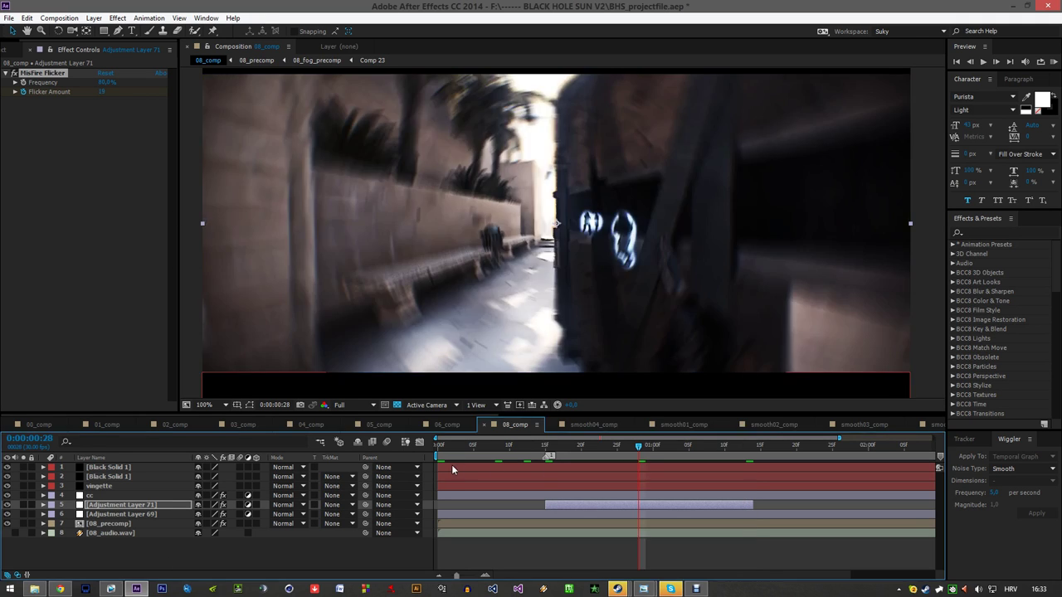
{"action": "left_click", "coordinate": [156, 514]}
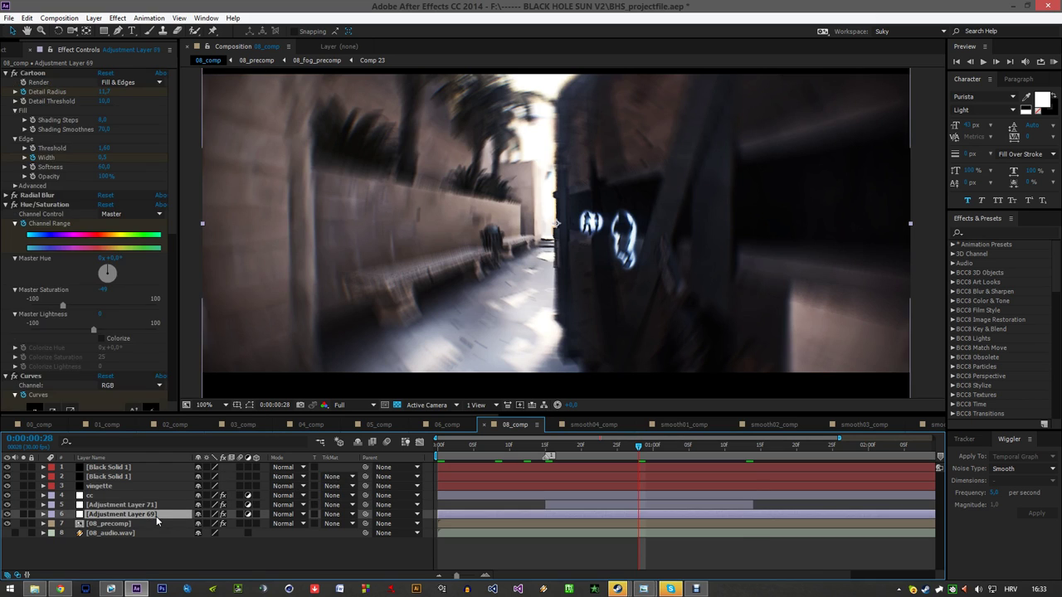
{"action": "left_click", "coordinate": [5, 74]}
{"action": "left_click", "coordinate": [5, 92]}
{"action": "left_click", "coordinate": [5, 101]}
{"action": "left_click", "coordinate": [5, 110]}
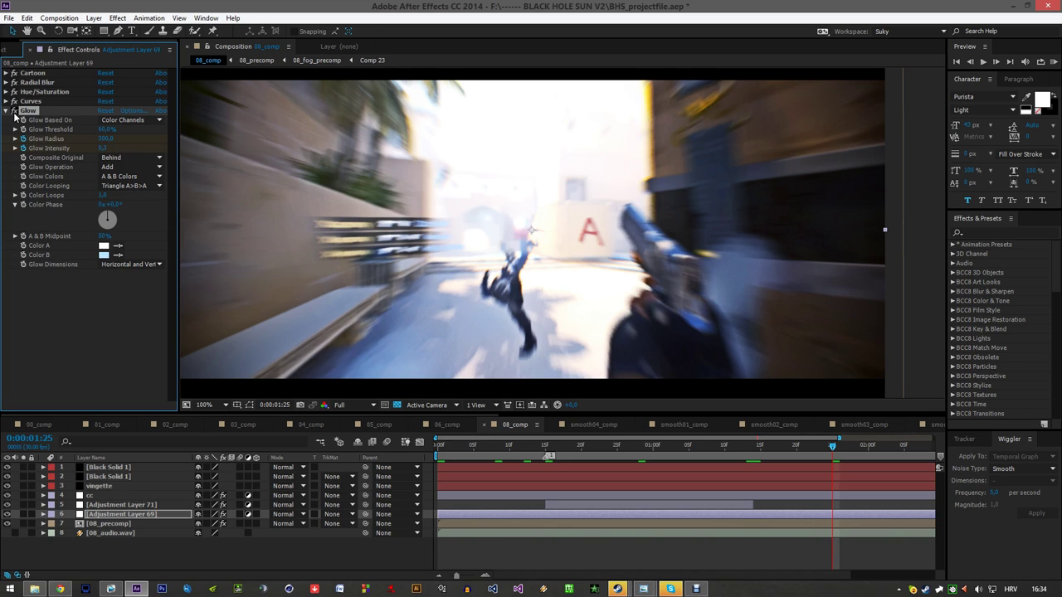
- Try a much stronger Glow Intensity on Adjustment Layer 69 at 0:00:01:25, and undo it
{"action": "type", "text": "0"}
{"action": "key", "text": "Return"}
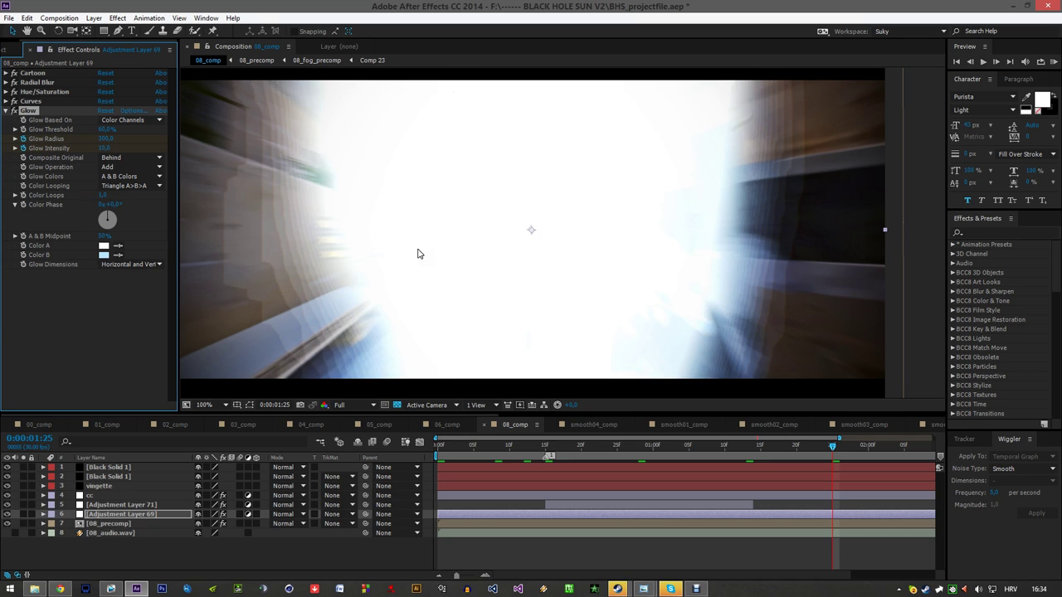
{"action": "key", "text": "ctrl+z"}
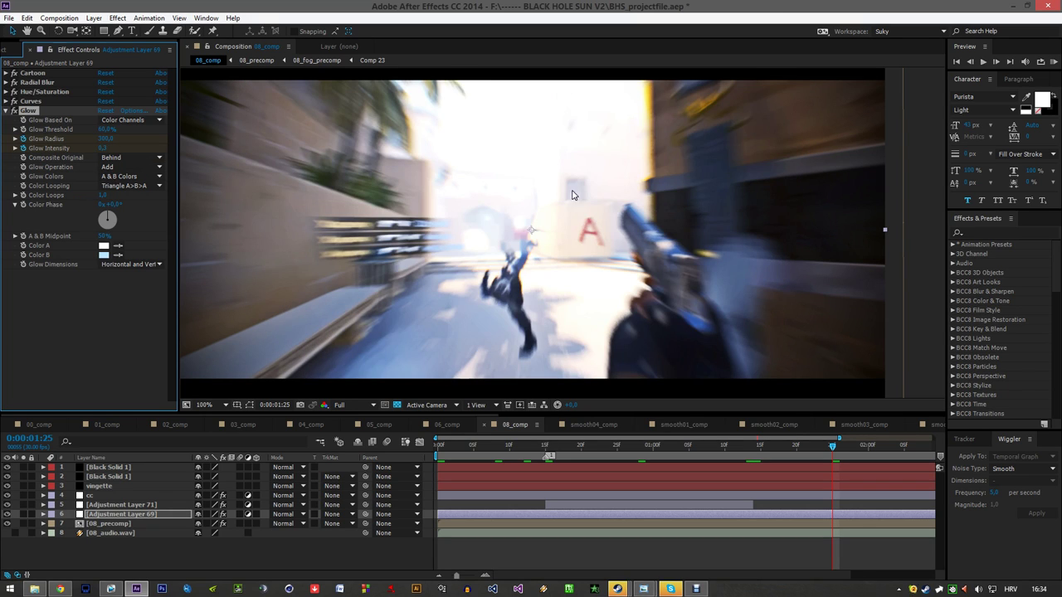
- Examine the frame at 0:00:01:25 in 08_comp and compare it with Adjustment Layer 69's Glow effect off and on
{"action": "scroll", "coordinate": [523, 216], "scroll_direction": "down", "scroll_amount": 1}
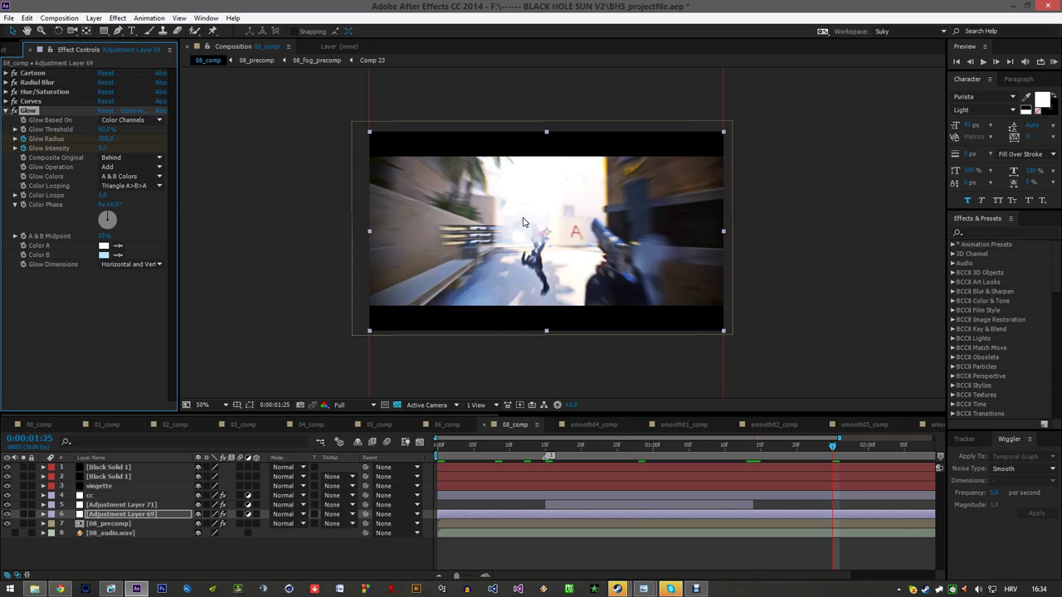
{"action": "scroll", "coordinate": [523, 218], "scroll_direction": "up", "scroll_amount": 2}
{"action": "left_click_drag", "start_coordinate": [523, 218], "coordinate": [561, 216]}
{"action": "scroll", "coordinate": [544, 248], "scroll_direction": "down", "scroll_amount": 1}
{"action": "left_click_drag", "start_coordinate": [499, 258], "coordinate": [460, 300]}
{"action": "left_click_drag", "start_coordinate": [567, 237], "coordinate": [613, 193]}
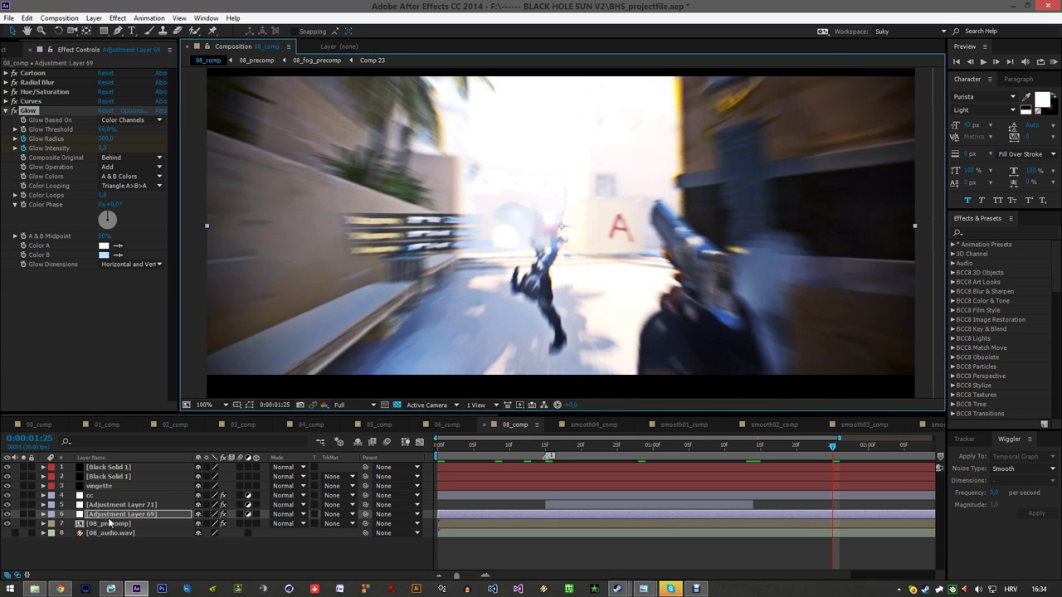
{"action": "left_click", "coordinate": [110, 513]}
{"action": "left_click_drag", "start_coordinate": [494, 261], "coordinate": [464, 278]}
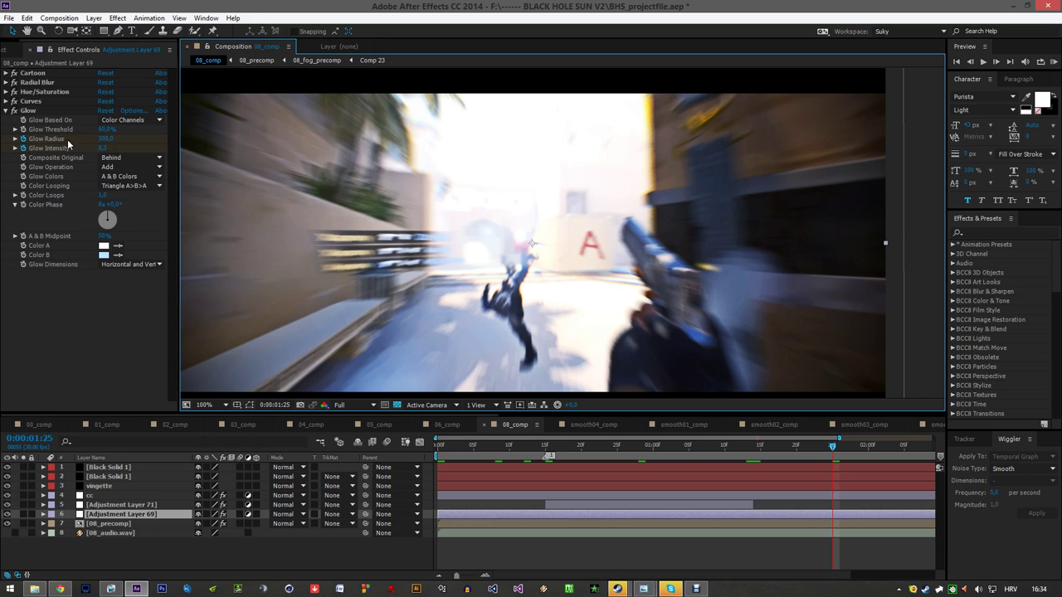
{"action": "left_click", "coordinate": [14, 111]}
{"action": "left_click", "coordinate": [14, 111]}
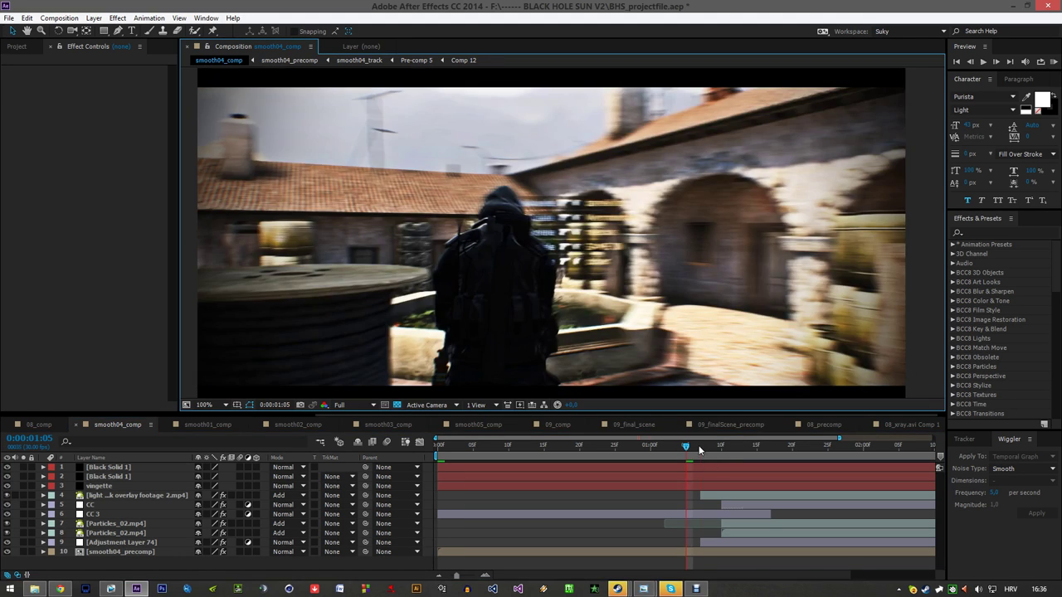
- Check the transition between the two characters in smooth04_comp by scrubbing through 0:00:01:13 to 0:00:01:17
{"action": "left_click", "coordinate": [700, 448]}
{"action": "left_click", "coordinate": [722, 444]}
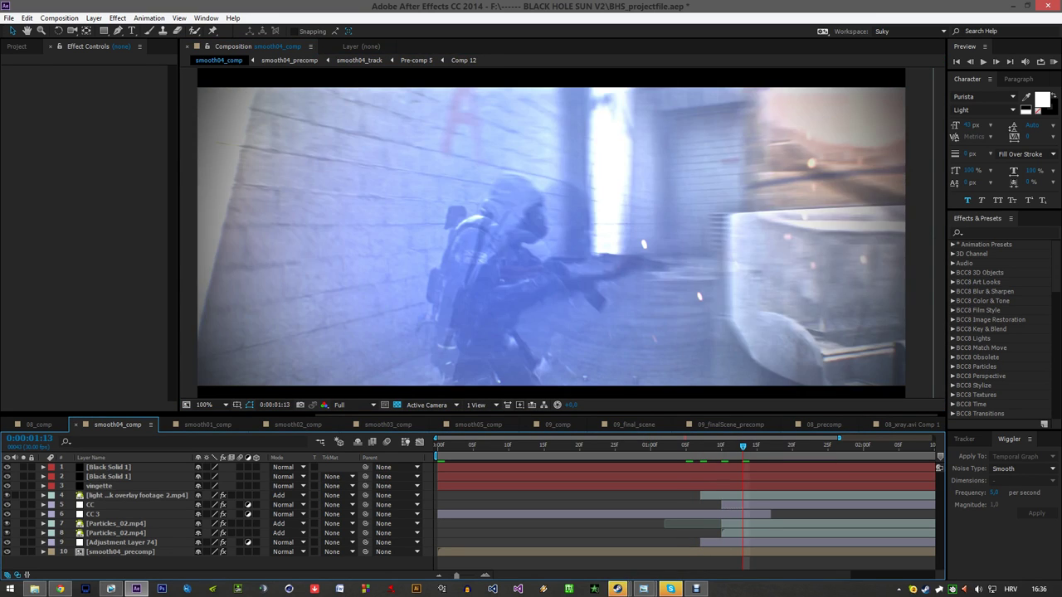
{"action": "left_click_drag", "start_coordinate": [721, 451], "coordinate": [770, 453]}
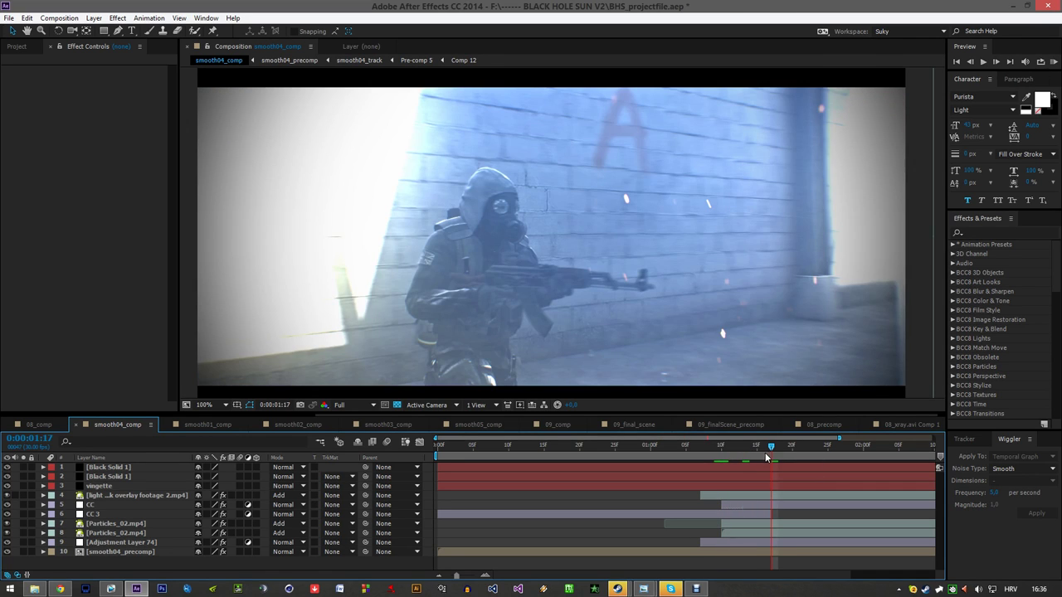
{"action": "left_click", "coordinate": [693, 448]}
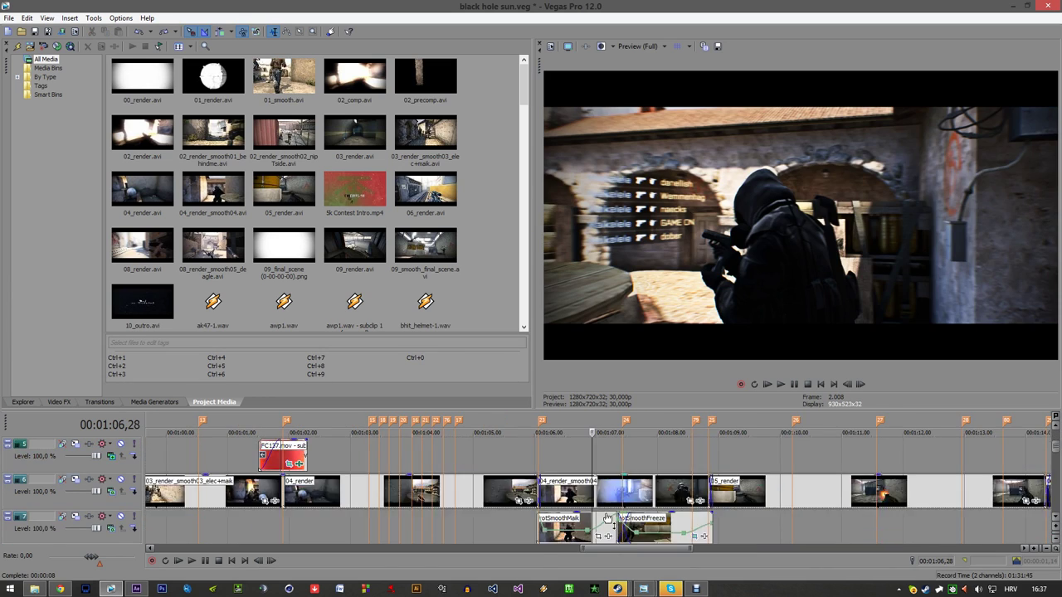
- Step back and forth frame by frame through the rotSmoothFreeze clip in the Vegas Pro timeline, between about 00:01:07 and 00:01:08
{"action": "scroll", "coordinate": [608, 506], "scroll_direction": "up", "scroll_amount": 5}
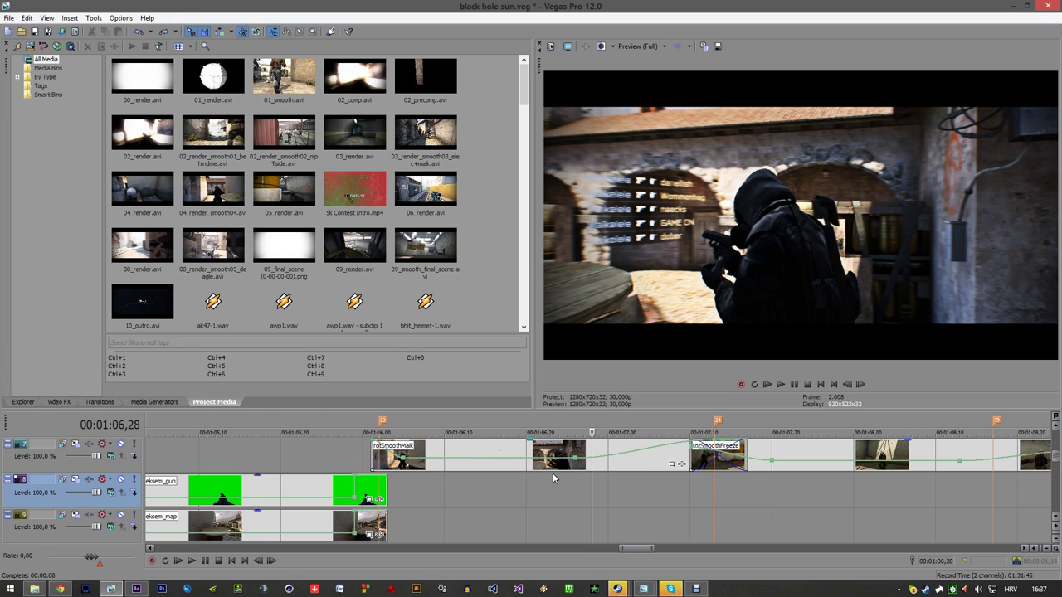
{"action": "left_click", "coordinate": [773, 482]}
{"action": "left_click", "coordinate": [710, 488]}
{"action": "key", "text": "Right"}
{"action": "key", "text": "Right"}
{"action": "key", "text": "Right"}
{"action": "key", "text": "Right"}
{"action": "key", "text": "Right"}
{"action": "key", "text": "Right"}
{"action": "key", "text": "Right"}
{"action": "key", "text": "Right"}
{"action": "key", "text": "Right"}
{"action": "key", "text": "Right"}
{"action": "key", "text": "Right"}
{"action": "key", "text": "Right"}
{"action": "key", "text": "Right"}
{"action": "key", "text": "Right"}
{"action": "key", "text": "Right"}
{"action": "scroll", "coordinate": [684, 490], "scroll_direction": "down", "scroll_amount": 2}
{"action": "key", "text": "Right"}
{"action": "key", "text": "Right"}
{"action": "key", "text": "Right"}
{"action": "key", "text": "Right"}
{"action": "key", "text": "Right"}
{"action": "key", "text": "Right"}
{"action": "key", "text": "Right"}
{"action": "key", "text": "Right"}
{"action": "key", "text": "Left"}
{"action": "key", "text": "Left"}
{"action": "key", "text": "Left"}
{"action": "key", "text": "Left"}
{"action": "key", "text": "Left"}
{"action": "key", "text": "Left"}
{"action": "key", "text": "Left"}
{"action": "key", "text": "Left"}
{"action": "key", "text": "Left"}
{"action": "key", "text": "Left"}
{"action": "key", "text": "Left"}
{"action": "key", "text": "Left"}
{"action": "key", "text": "Left"}
{"action": "key", "text": "Right"}
{"action": "key", "text": "Right"}
{"action": "key", "text": "Right"}
{"action": "key", "text": "Right"}
{"action": "key", "text": "Right"}
{"action": "key", "text": "Right"}
{"action": "key", "text": "Left"}
{"action": "key", "text": "Left"}
{"action": "key", "text": "Left"}
{"action": "key", "text": "Left"}
{"action": "key", "text": "Left"}
{"action": "key", "text": "Left"}
{"action": "key", "text": "Left"}
{"action": "key", "text": "Left"}
{"action": "key", "text": "Left"}
{"action": "key", "text": "Left"}
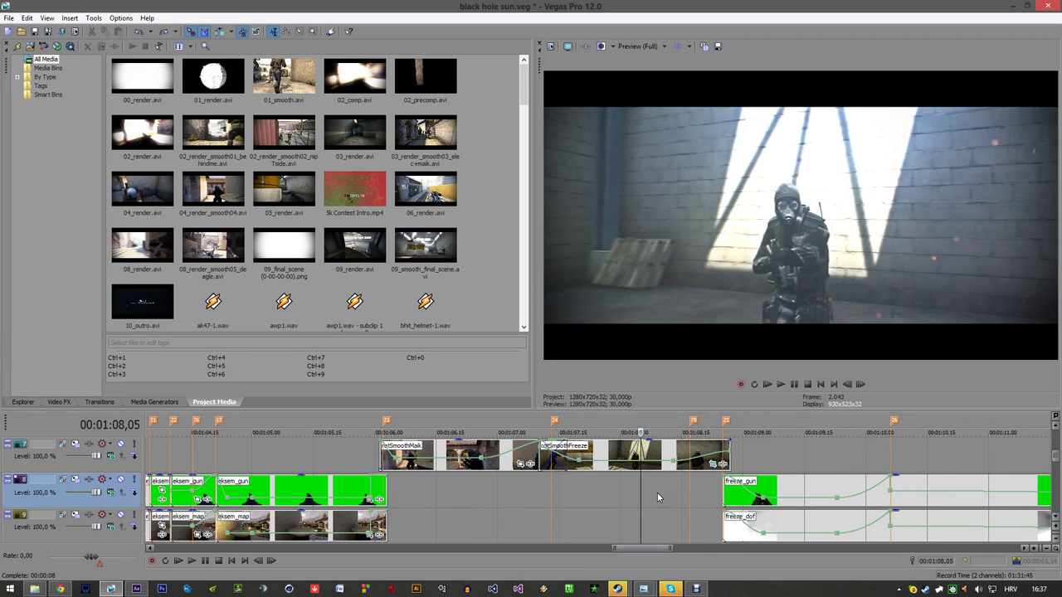
{"action": "key", "text": "Right"}
{"action": "key", "text": "Right"}
{"action": "key", "text": "Right"}
{"action": "key", "text": "Right"}
{"action": "key", "text": "Right"}
{"action": "key", "text": "Right"}
{"action": "key", "text": "Right"}
{"action": "key", "text": "Right"}
{"action": "key", "text": "Right"}
{"action": "key", "text": "Right"}
{"action": "key", "text": "Right"}
{"action": "key", "text": "Right"}
{"action": "key", "text": "Right"}
{"action": "key", "text": "Right"}
{"action": "key", "text": "Right"}
{"action": "key", "text": "Right"}
{"action": "key", "text": "Right"}
{"action": "key", "text": "Right"}
{"action": "key", "text": "Right"}
{"action": "key", "text": "Right"}
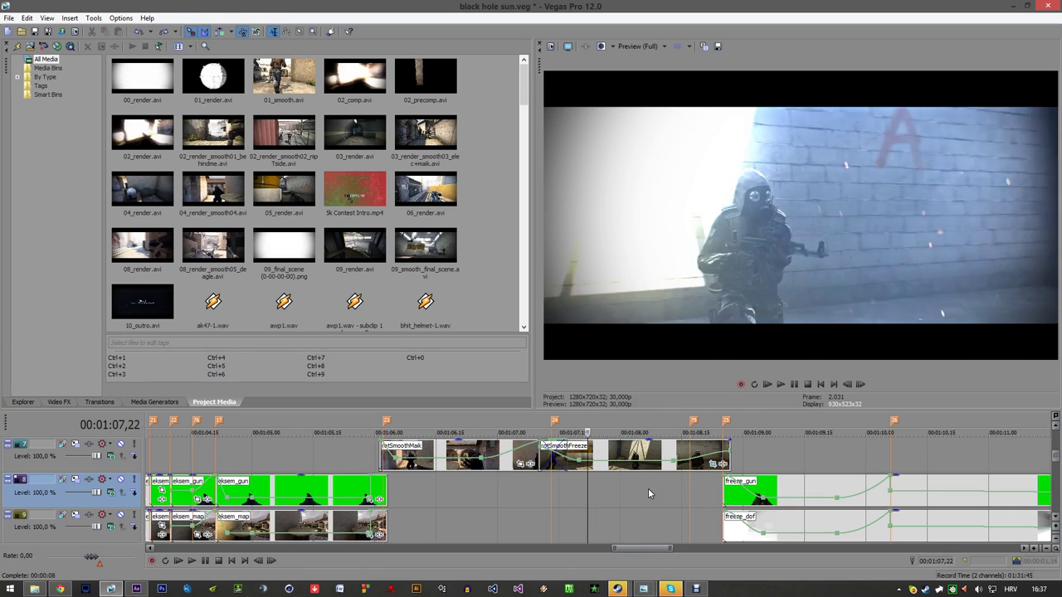
- Compare the rotSmoothFreeze clip's frames at 00:01:08,15, 00:01:07,20 and 00:01:07,23 in the Vegas Pro timeline
{"action": "key", "text": "Right"}
{"action": "key", "text": "Right"}
{"action": "key", "text": "Right"}
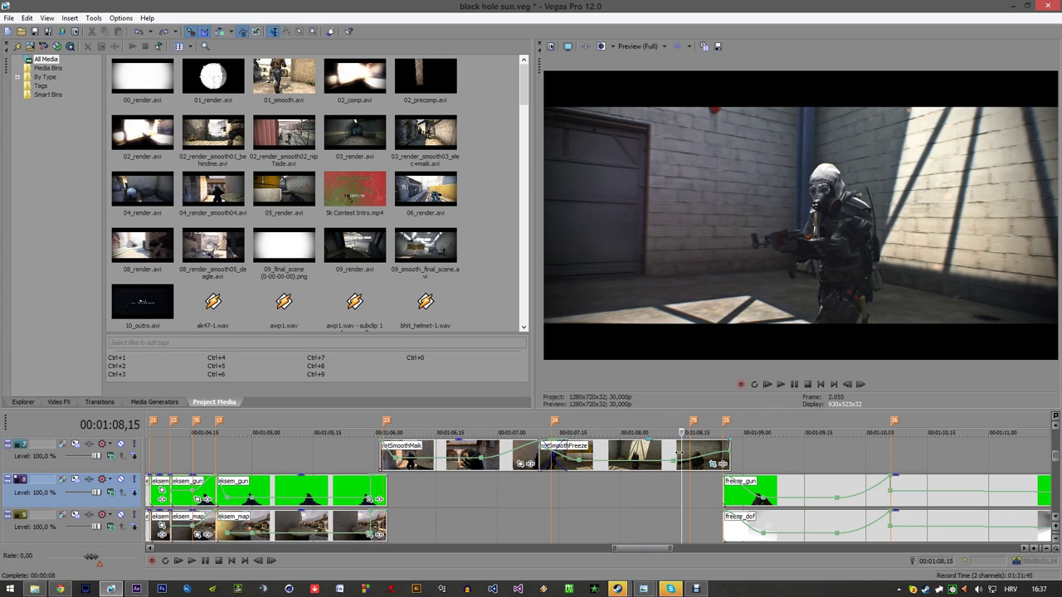
{"action": "left_click", "coordinate": [579, 455]}
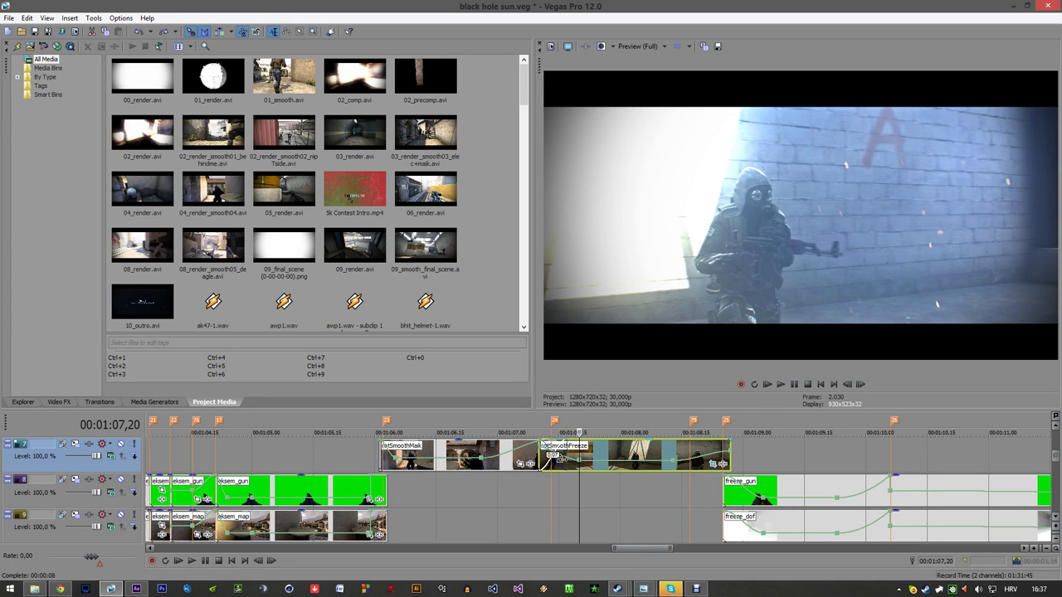
{"action": "left_click", "coordinate": [592, 488]}
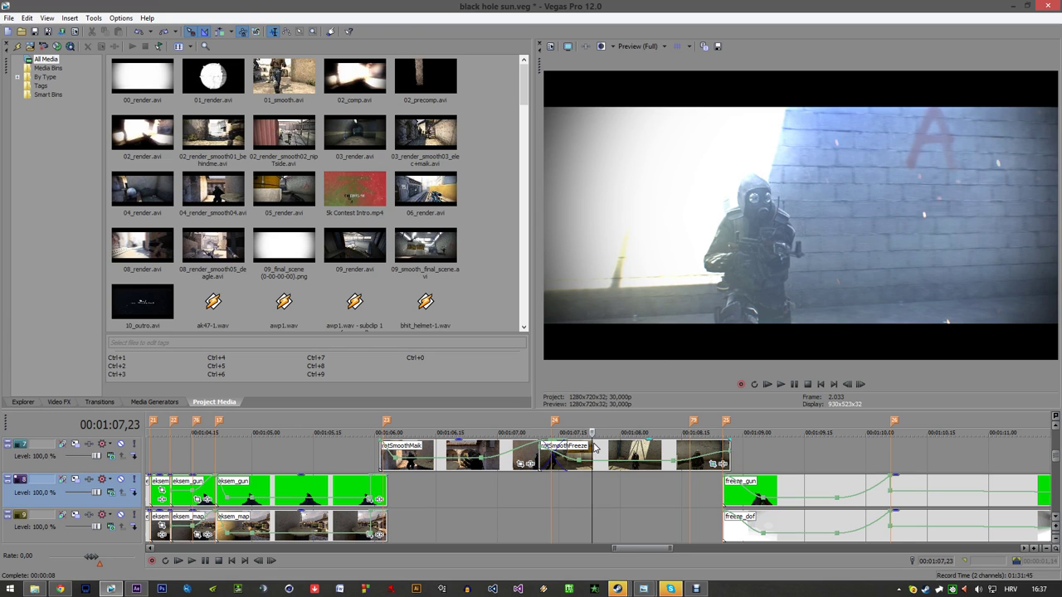
- Raise the envelope point near 00:01:07,20 on the rotSmoothFreeze clip and step through the frames around it
{"action": "left_click_drag", "start_coordinate": [579, 460], "coordinate": [579, 450]}
{"action": "left_click", "coordinate": [561, 500]}
{"action": "key", "text": "Right"}
{"action": "key", "text": "Right"}
{"action": "key", "text": "Right"}
{"action": "key", "text": "Right"}
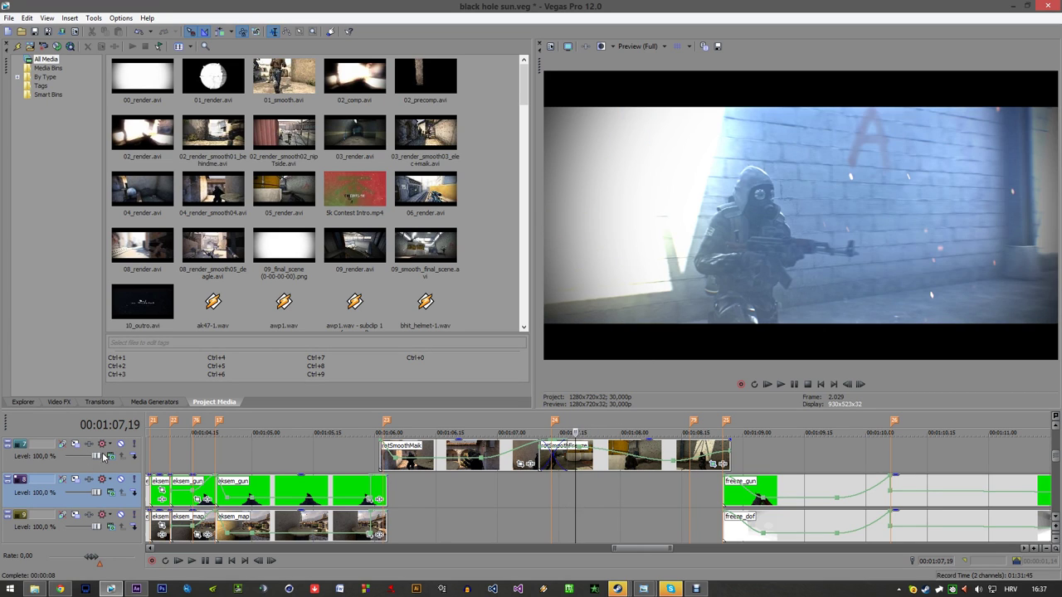
- Solo the rotSmoothFreeze clip's track and step through its frames around 00:01:07,21 without the other layers
{"action": "left_click", "coordinate": [544, 493]}
{"action": "key", "text": "Right"}
{"action": "key", "text": "Right"}
{"action": "key", "text": "Right"}
{"action": "key", "text": "Right"}
{"action": "key", "text": "Right"}
{"action": "key", "text": "Right"}
{"action": "key", "text": "Right"}
{"action": "key", "text": "Right"}
{"action": "key", "text": "Right"}
{"action": "key", "text": "Right"}
{"action": "key", "text": "Right"}
{"action": "key", "text": "Right"}
{"action": "key", "text": "Right"}
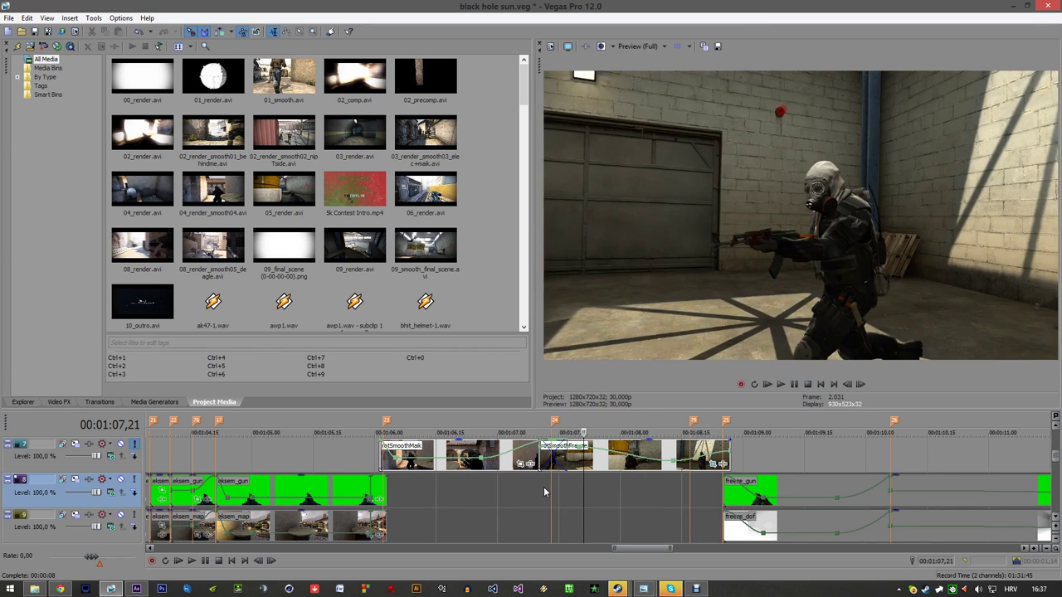
- Add an envelope point near 00:01:07,23 on the rotSmoothFreeze clip, lower it and play back the result
{"action": "double_click", "coordinate": [595, 449]}
{"action": "left_click_drag", "start_coordinate": [596, 449], "coordinate": [595, 465]}
{"action": "key", "text": "space"}
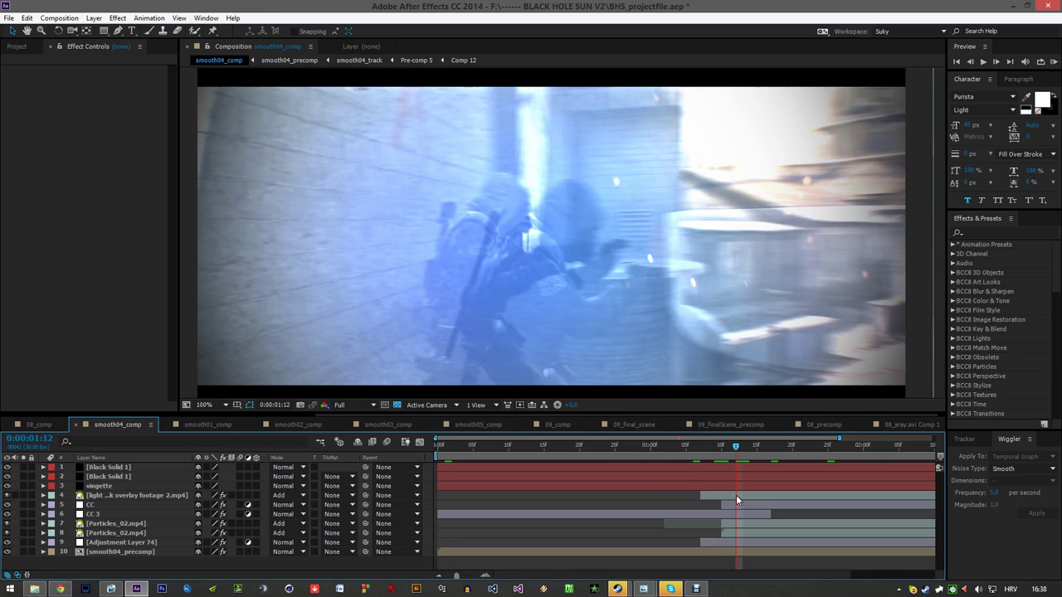
- In After Effects' smooth04_comp, view the light leak overlay alone, then scrub the full composite through to 0:00:01:16
{"action": "left_click", "coordinate": [117, 526]}
{"action": "left_click", "coordinate": [118, 532]}
{"action": "left_click", "coordinate": [112, 496]}
{"action": "left_click", "coordinate": [23, 495]}
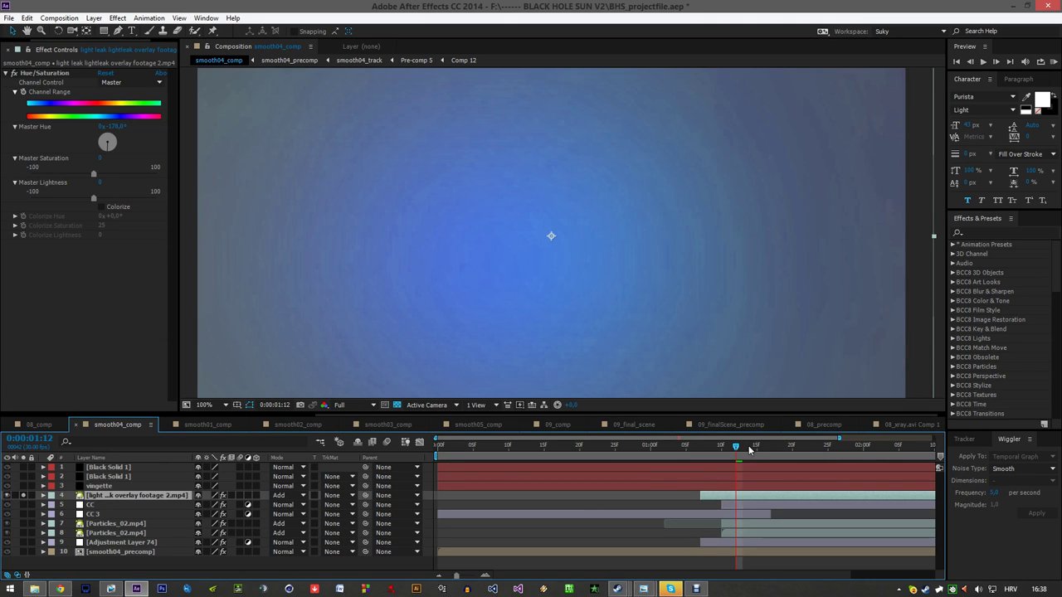
{"action": "left_click", "coordinate": [749, 447]}
{"action": "scroll", "coordinate": [560, 322], "scroll_direction": "down", "scroll_amount": 1}
{"action": "left_click_drag", "start_coordinate": [715, 450], "coordinate": [749, 447]}
{"action": "left_click", "coordinate": [23, 496]}
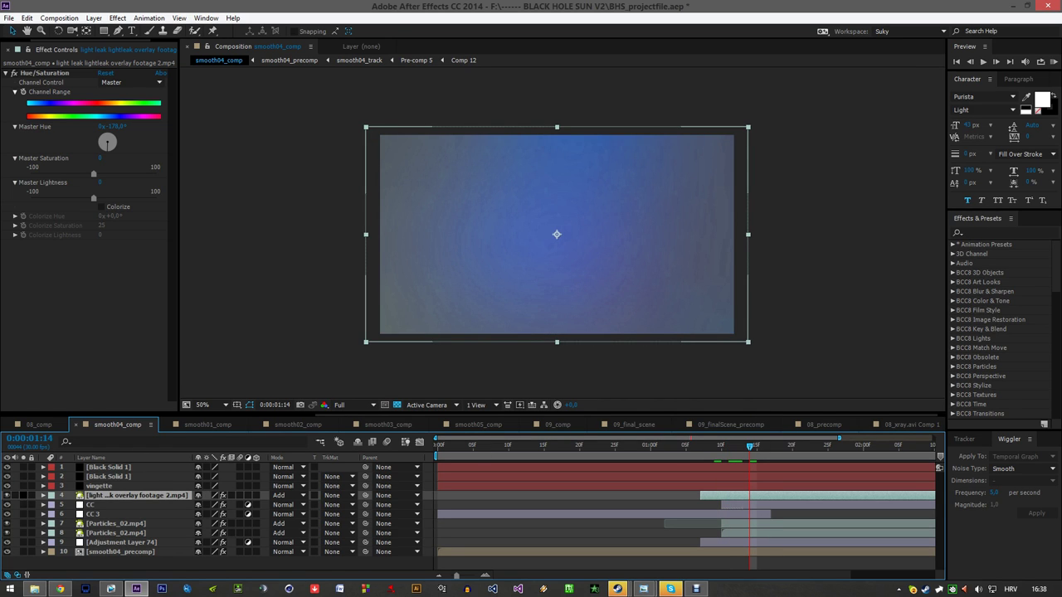
{"action": "left_click", "coordinate": [726, 448]}
{"action": "left_click_drag", "start_coordinate": [727, 452], "coordinate": [763, 448]}
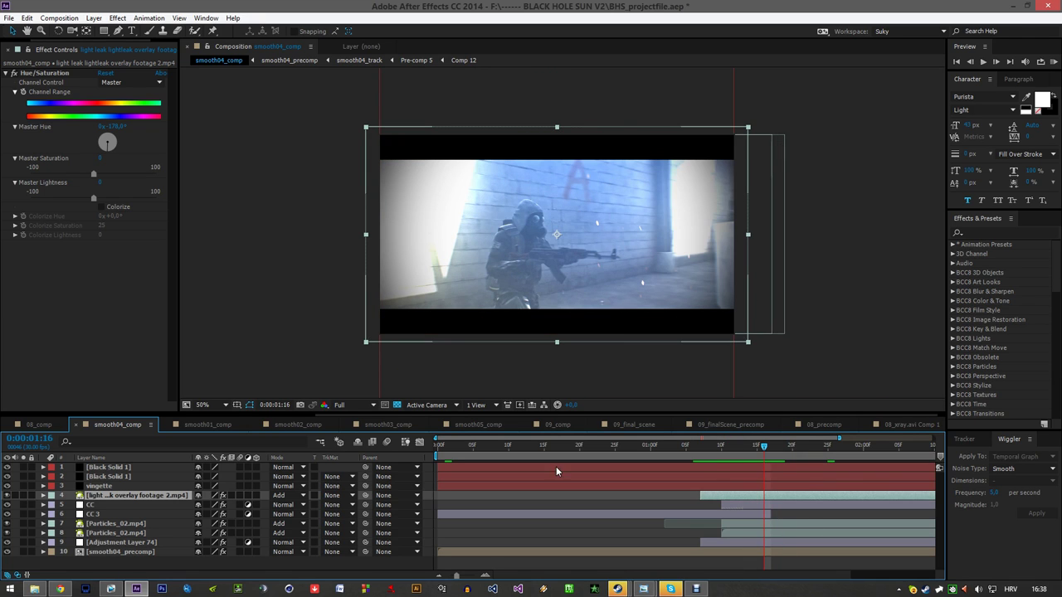
- Inspect Adjustment Layer 74's Glow and Hue/Saturation effects and the effects on the CC layer
{"action": "left_click", "coordinate": [122, 541]}
{"action": "left_click", "coordinate": [6, 73]}
{"action": "left_click", "coordinate": [7, 83]}
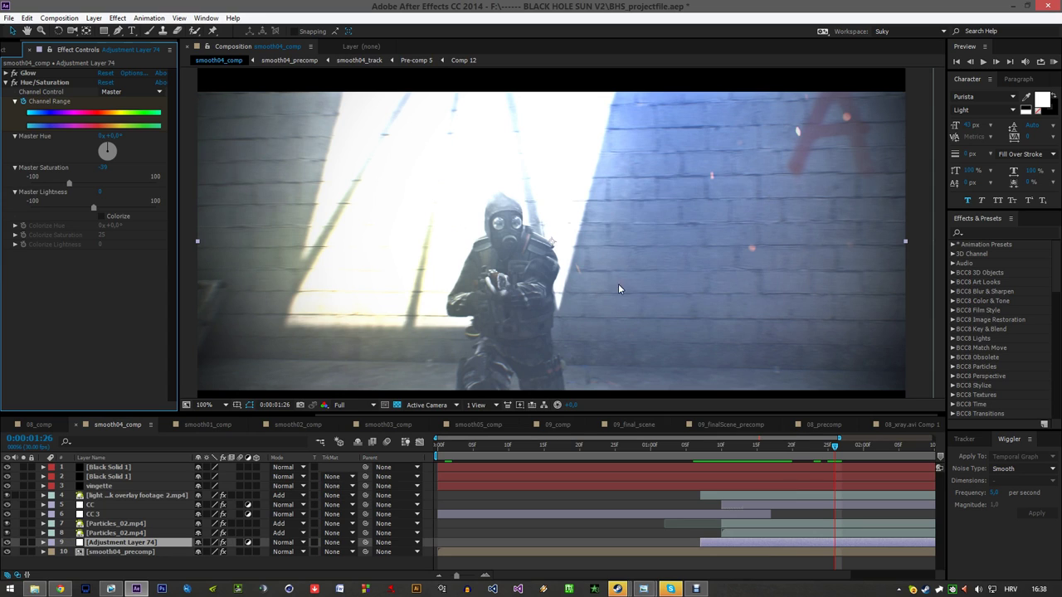
{"action": "left_click", "coordinate": [124, 504]}
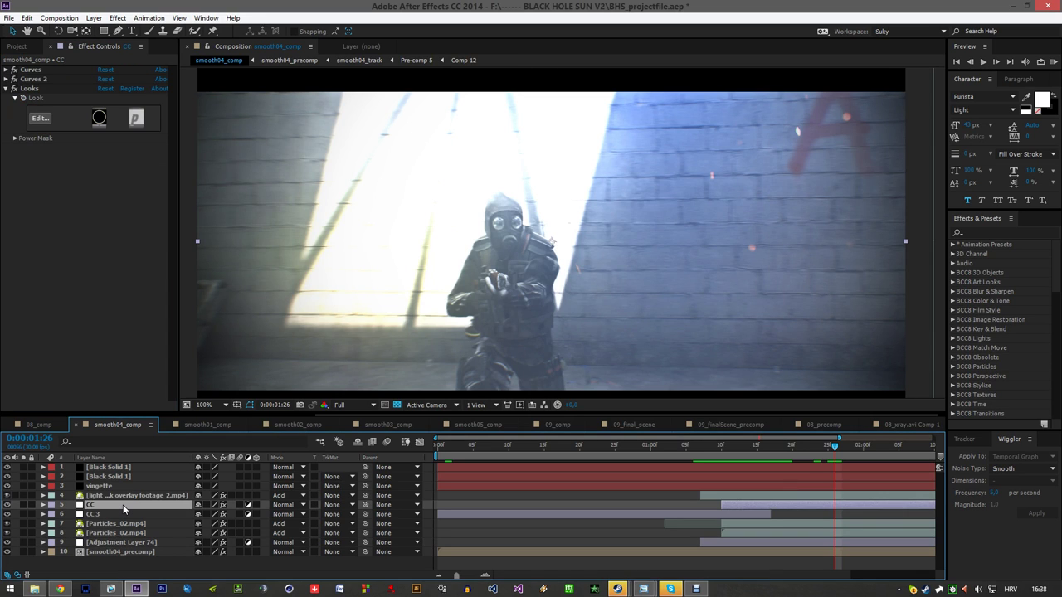
- View the light leak overlay layer on its own at 0:00:01:26, then restore the full composite
{"action": "left_click", "coordinate": [124, 495]}
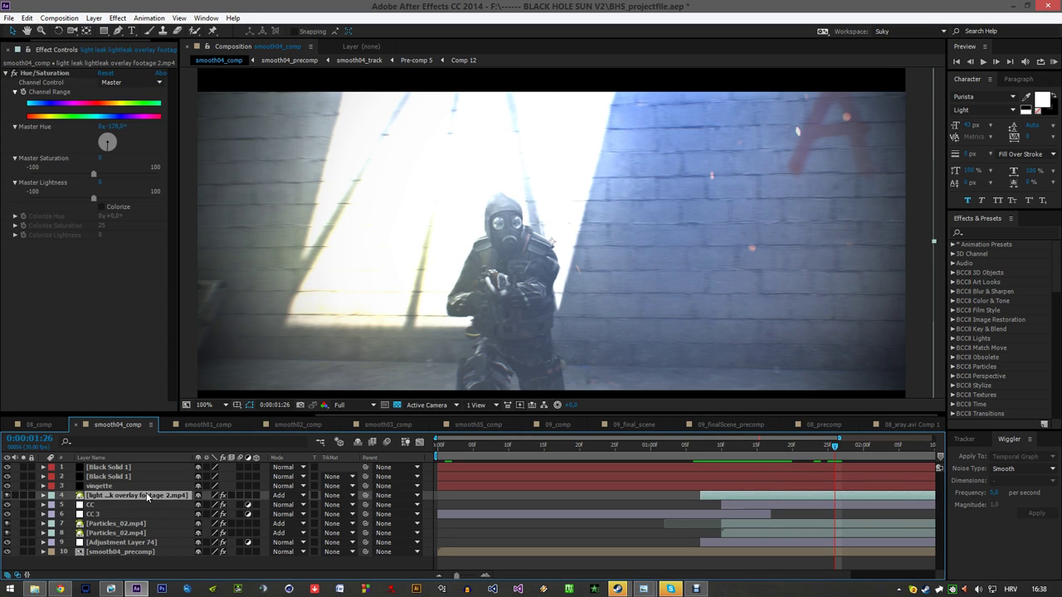
{"action": "left_click", "coordinate": [29, 495]}
{"action": "left_click", "coordinate": [30, 495]}
{"action": "left_click", "coordinate": [24, 495]}
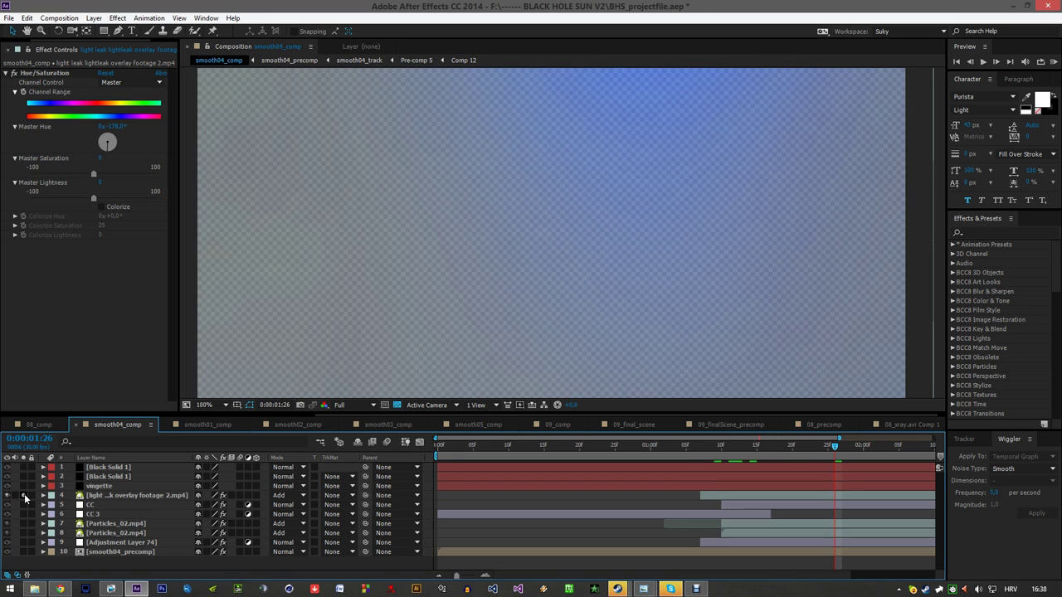
{"action": "left_click", "coordinate": [24, 495]}
- View the two Particles_02.mp4 layers on their own, restore the composite, and inspect the upper one's VC Color Vibrance effect
{"action": "left_click", "coordinate": [31, 523]}
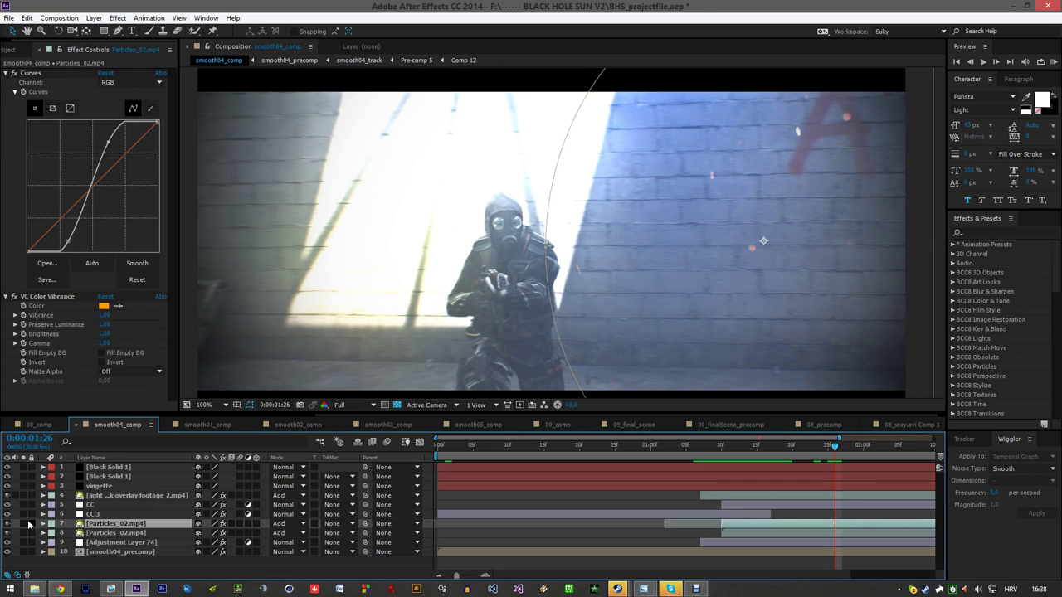
{"action": "left_click", "coordinate": [23, 523]}
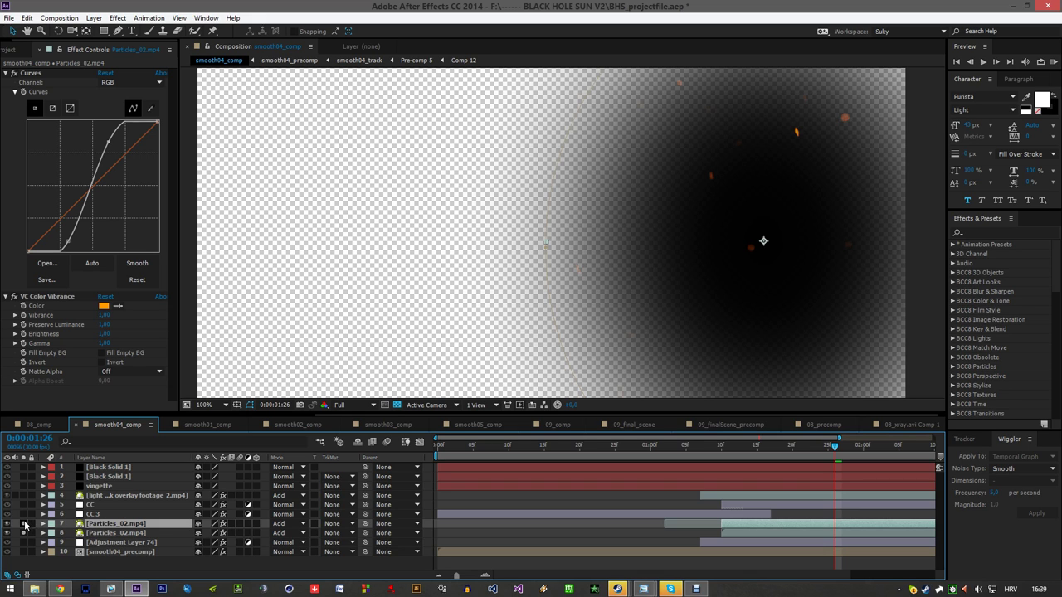
{"action": "left_click", "coordinate": [24, 523]}
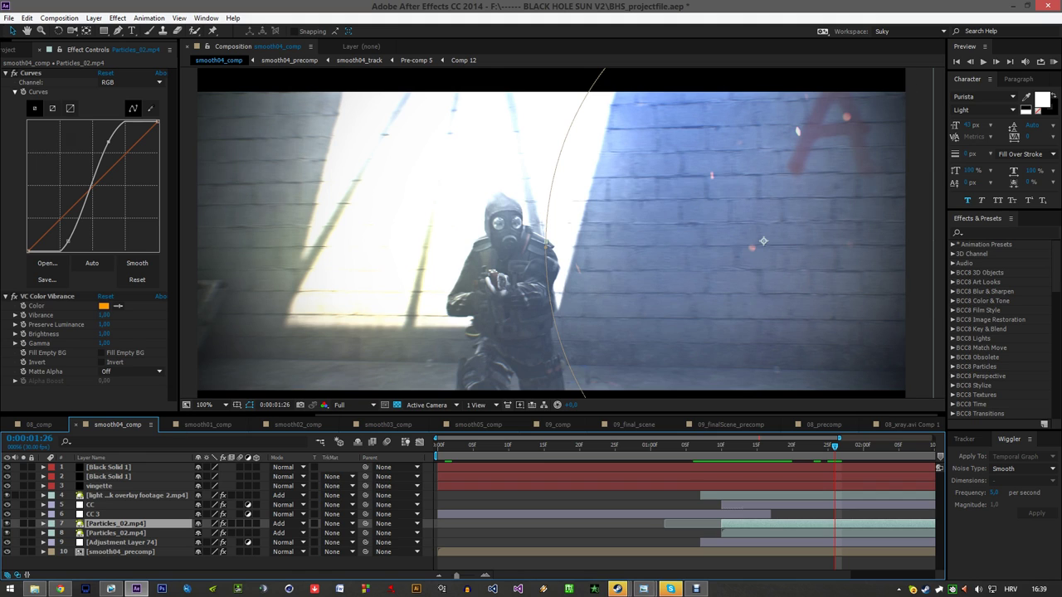
{"action": "left_click", "coordinate": [54, 298]}
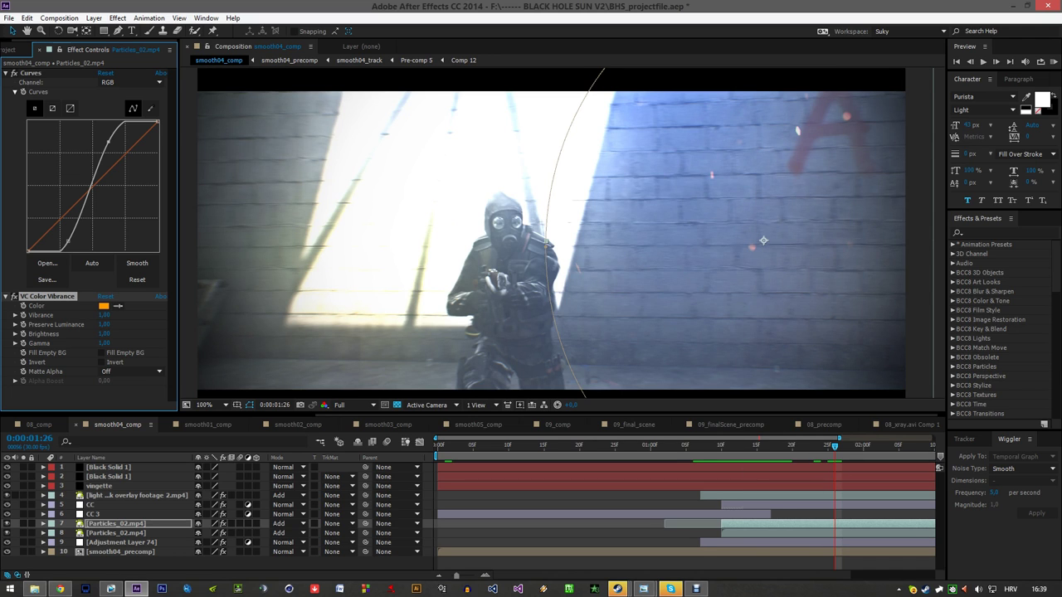
- Show more of smooth04_comp's timeline and check the frames at 0:00:02:07, 0:00:02:13 and 0:00:01:02
{"action": "left_click_drag", "start_coordinate": [839, 438], "coordinate": [933, 439]}
{"action": "left_click", "coordinate": [781, 445]}
{"action": "left_click", "coordinate": [811, 446]}
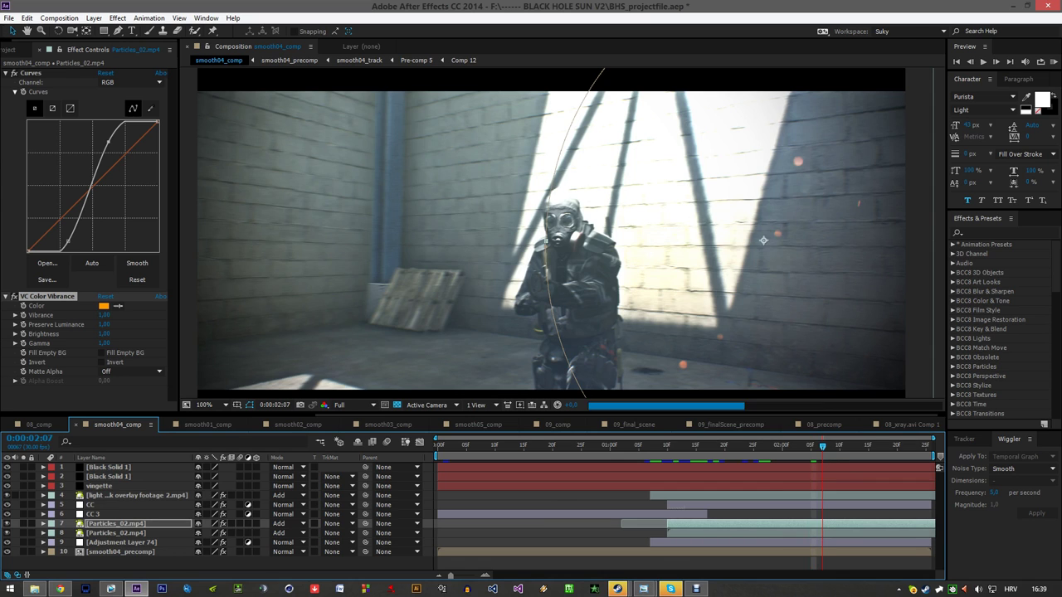
{"action": "left_click", "coordinate": [857, 445]}
{"action": "left_click_drag", "start_coordinate": [802, 262], "coordinate": [702, 257]}
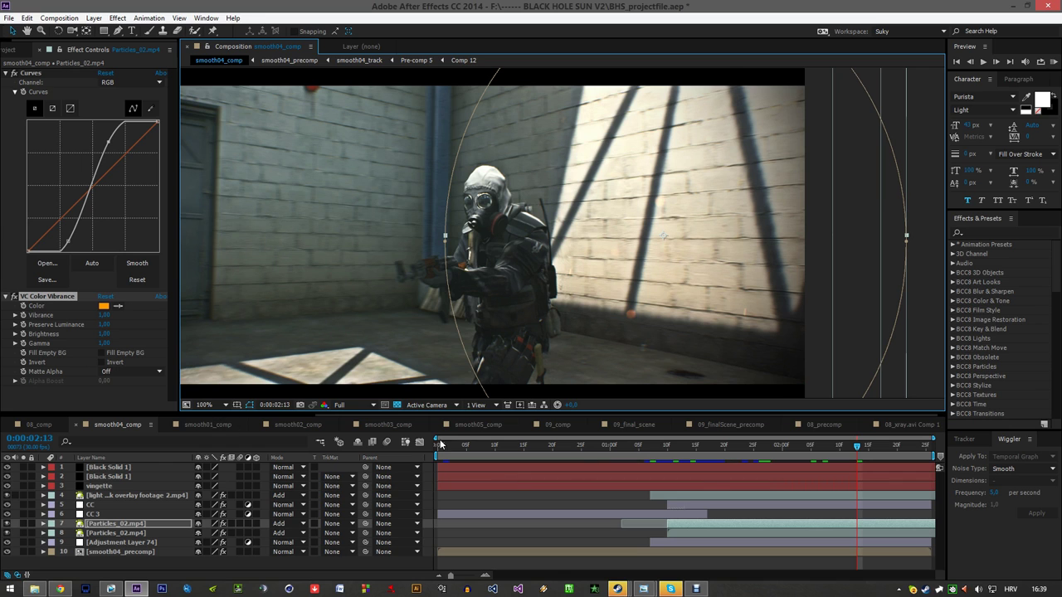
{"action": "left_click_drag", "start_coordinate": [491, 448], "coordinate": [621, 446]}
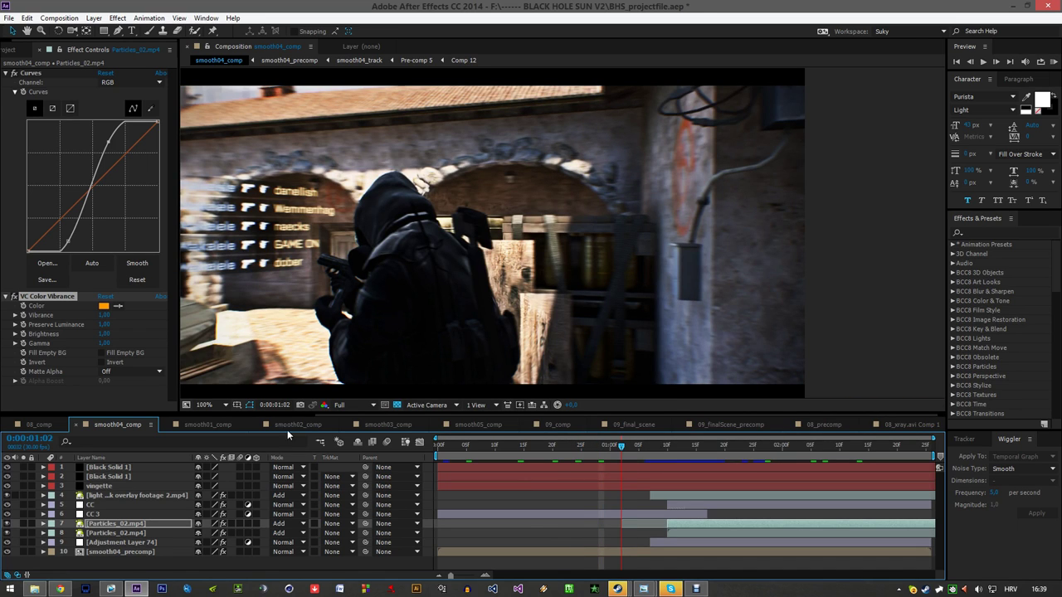
{"action": "left_click_drag", "start_coordinate": [320, 215], "coordinate": [384, 202]}
{"action": "left_click_drag", "start_coordinate": [316, 196], "coordinate": [358, 199]}
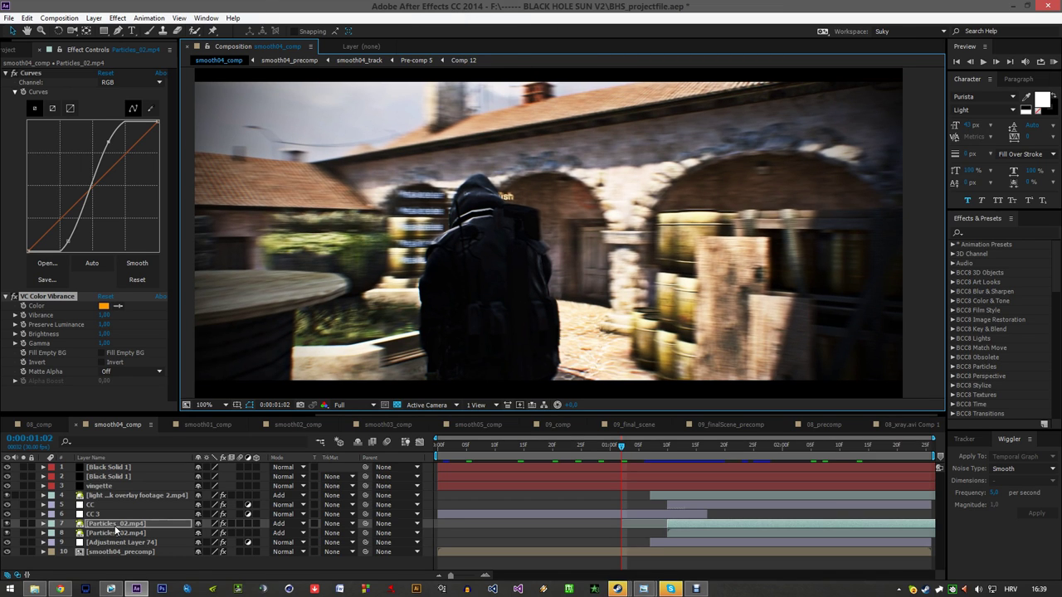
- Pick the Roto Brush Tool and examine the hooded character's edges up close at 0:00:01:02
{"action": "left_click", "coordinate": [196, 31]}
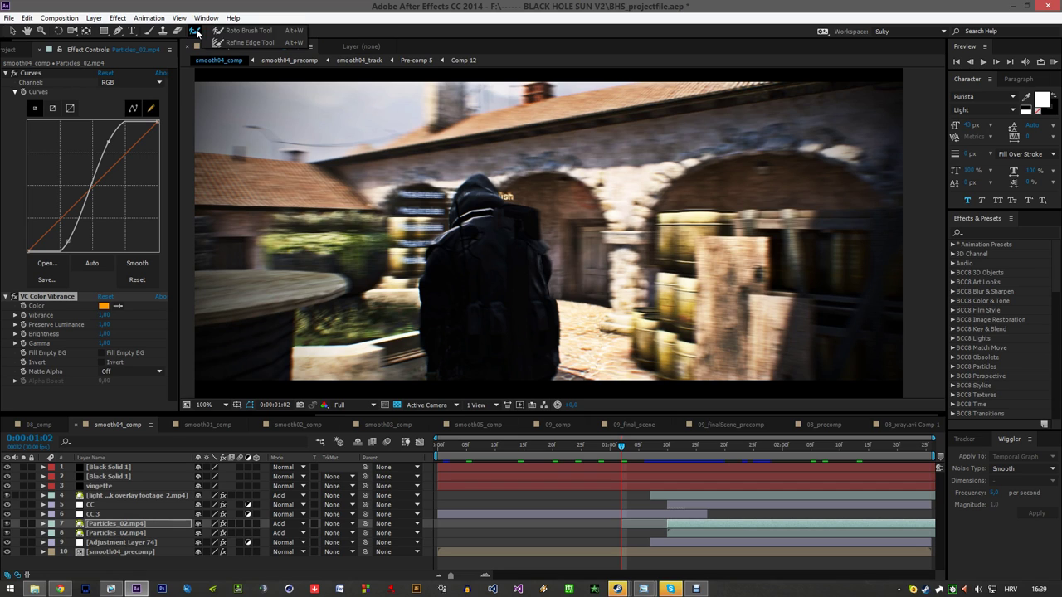
{"action": "left_click", "coordinate": [249, 30]}
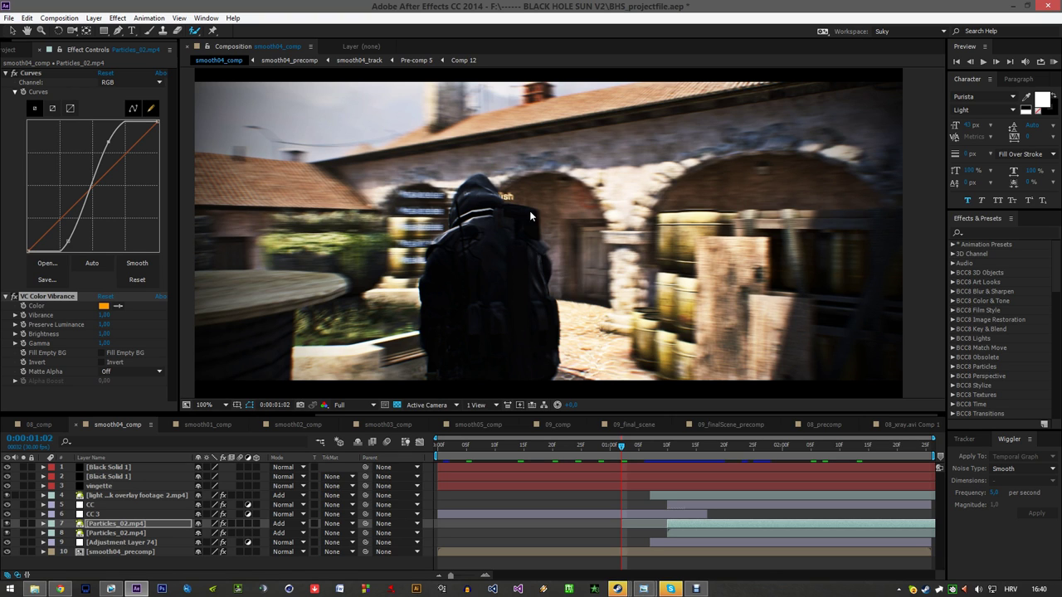
{"action": "scroll", "coordinate": [559, 248], "scroll_direction": "up", "scroll_amount": 2}
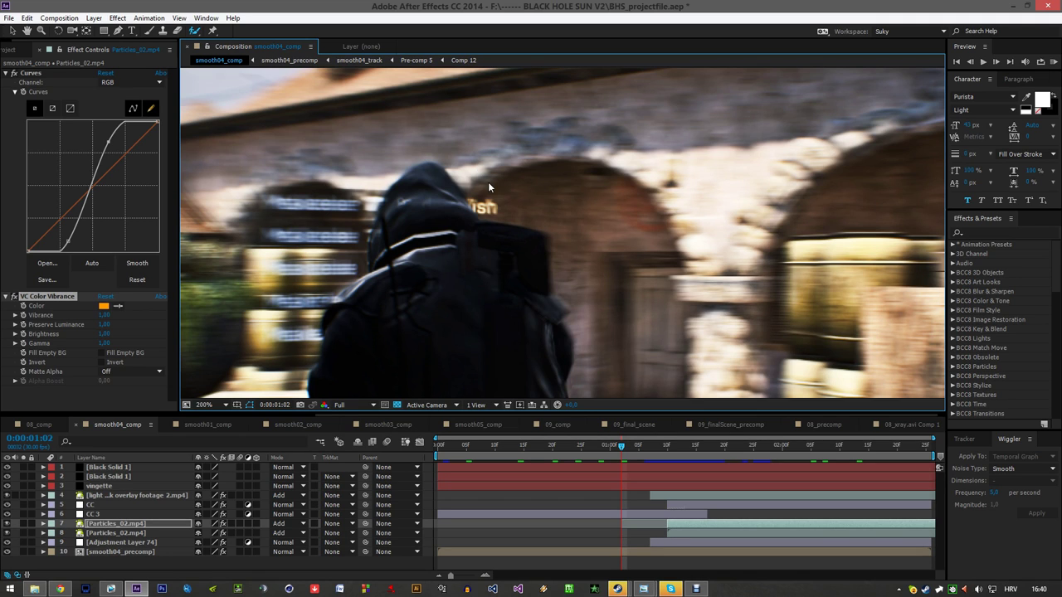
{"action": "scroll", "coordinate": [573, 249], "scroll_direction": "up", "scroll_amount": 1}
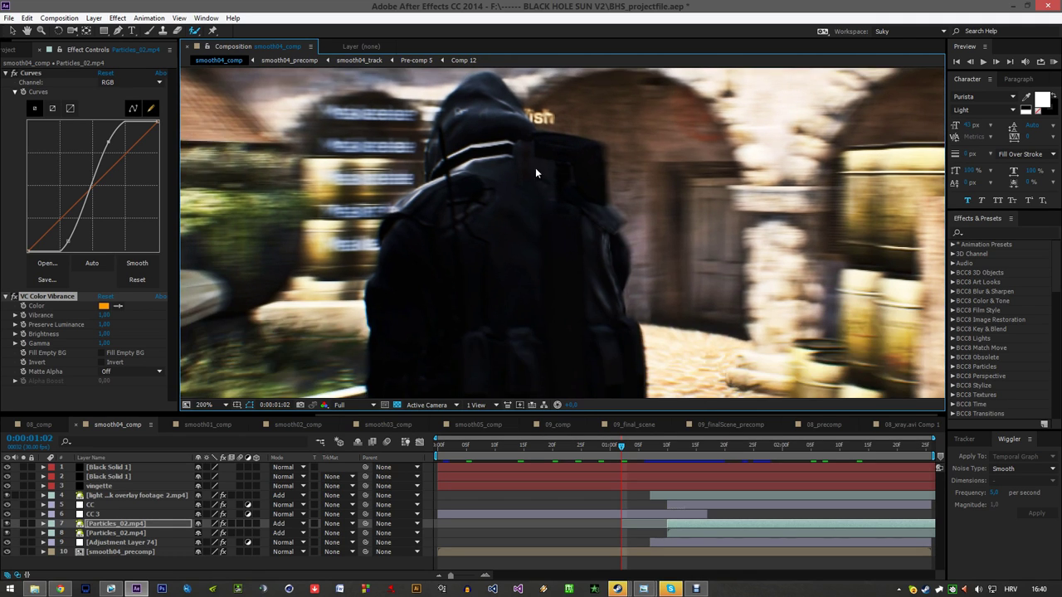
{"action": "scroll", "coordinate": [543, 173], "scroll_direction": "up", "scroll_amount": 1}
{"action": "left_click", "coordinate": [195, 33]}
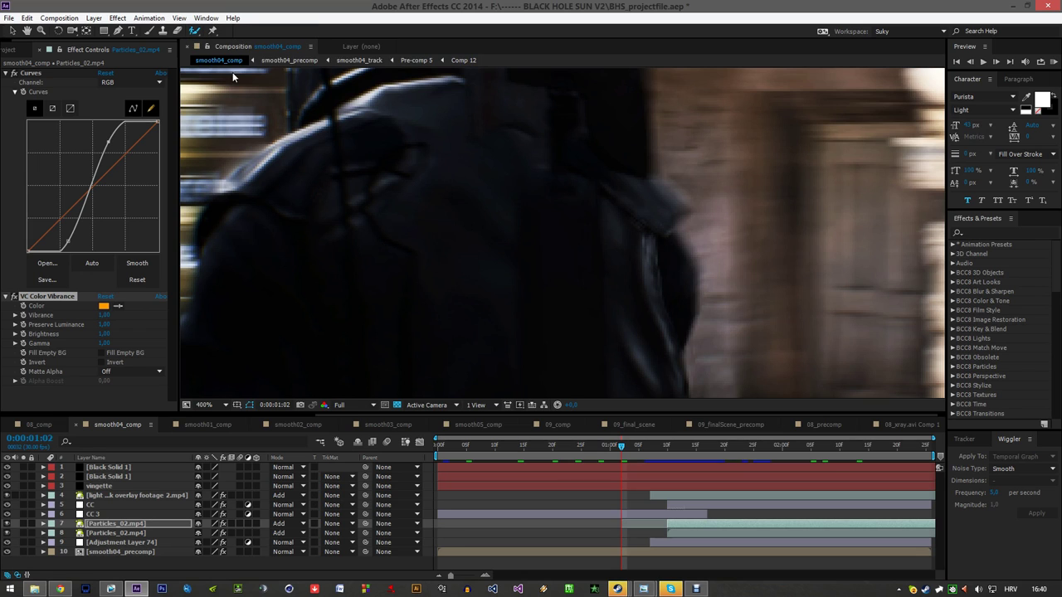
{"action": "left_click_drag", "start_coordinate": [249, 166], "coordinate": [432, 236]}
{"action": "scroll", "coordinate": [473, 152], "scroll_direction": "down", "scroll_amount": 1}
{"action": "scroll", "coordinate": [499, 230], "scroll_direction": "down", "scroll_amount": 1}
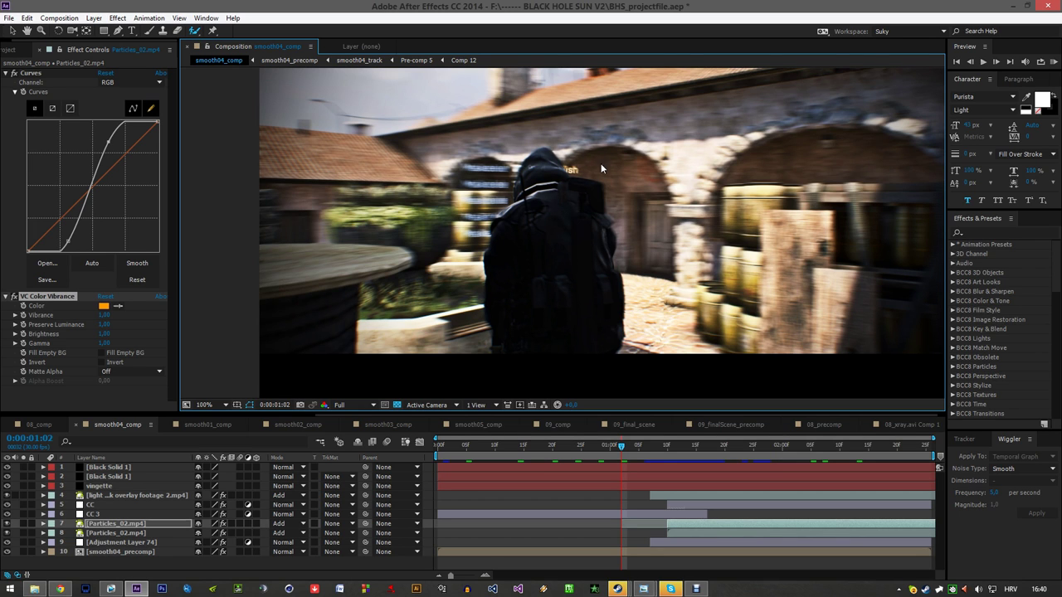
- Switch to smooth01_comp, return to the Selection tool, and open the nested smooth01_precomp composition
{"action": "left_click", "coordinate": [634, 447]}
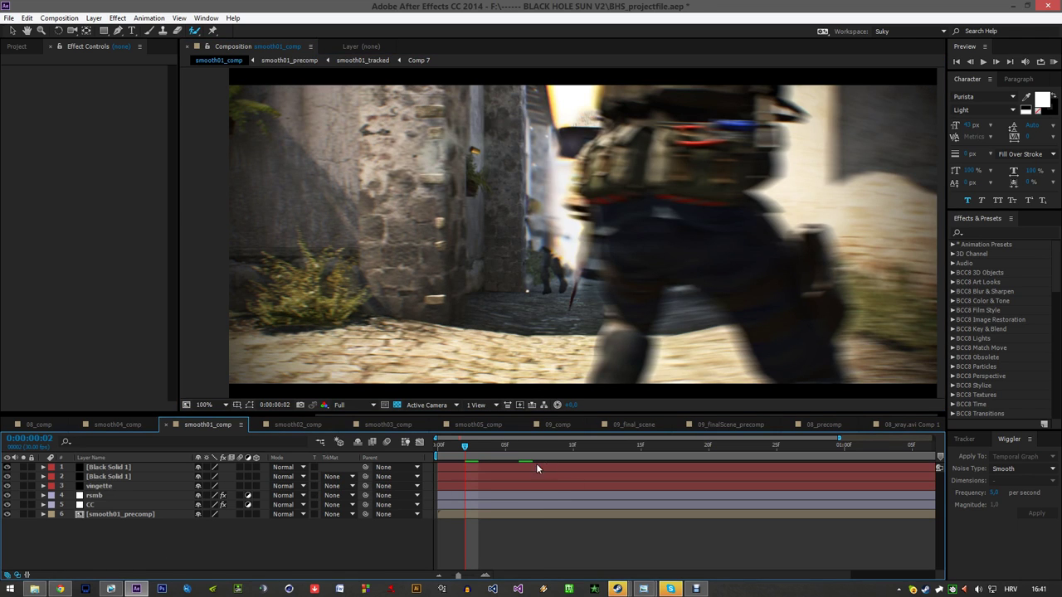
{"action": "double_click", "coordinate": [124, 513]}
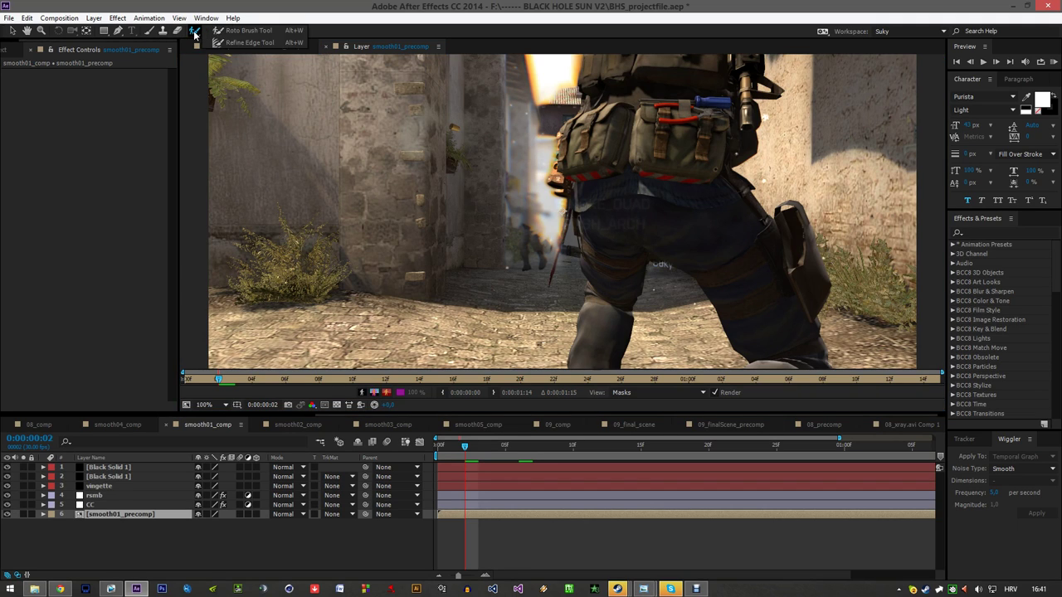
{"action": "left_click", "coordinate": [334, 46]}
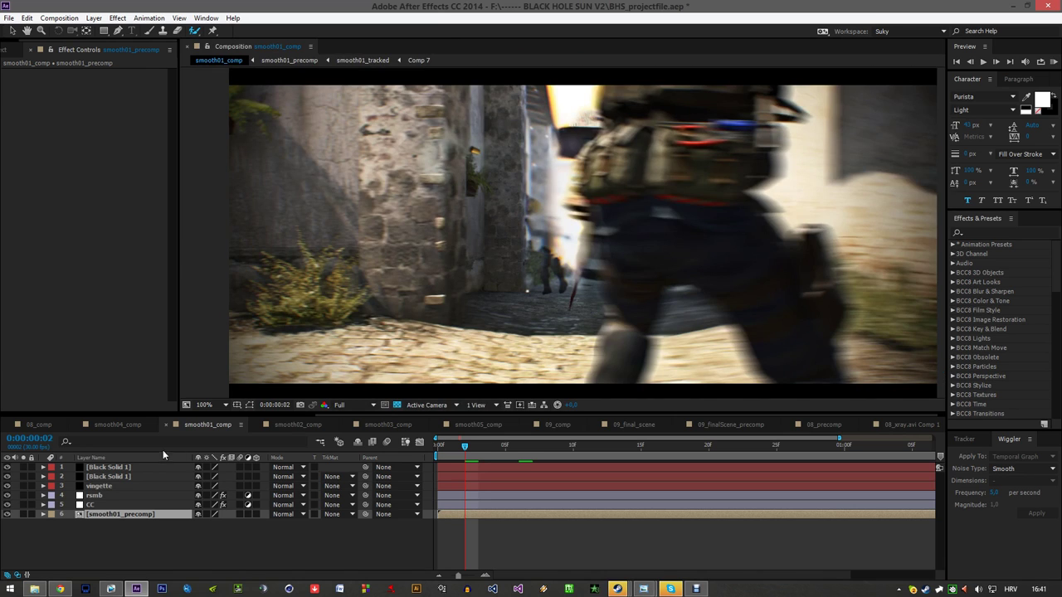
{"action": "left_click", "coordinate": [145, 521]}
{"action": "key", "text": "v"}
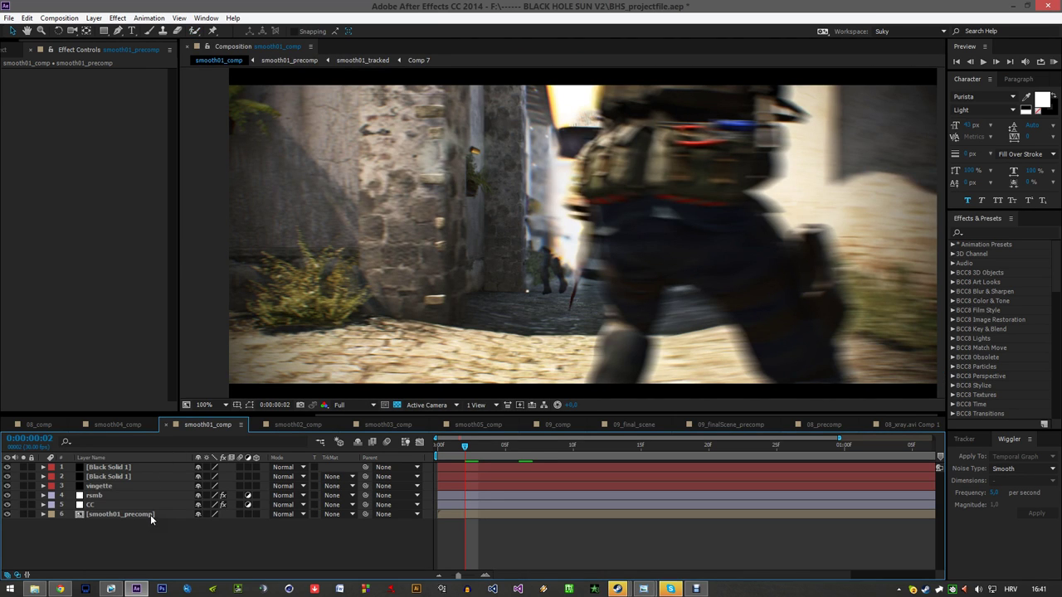
{"action": "double_click", "coordinate": [150, 514]}
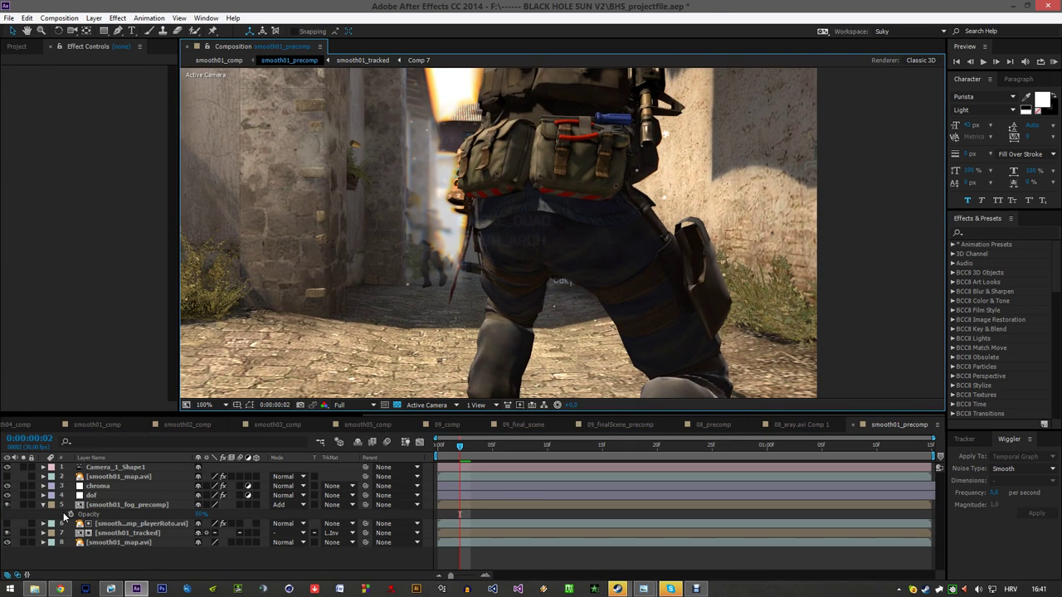
- Inspect the playerRoto and smooth01_tracked layers, then solo the lowest smooth01_map.avi layer to view the raw footage
{"action": "left_click", "coordinate": [123, 525]}
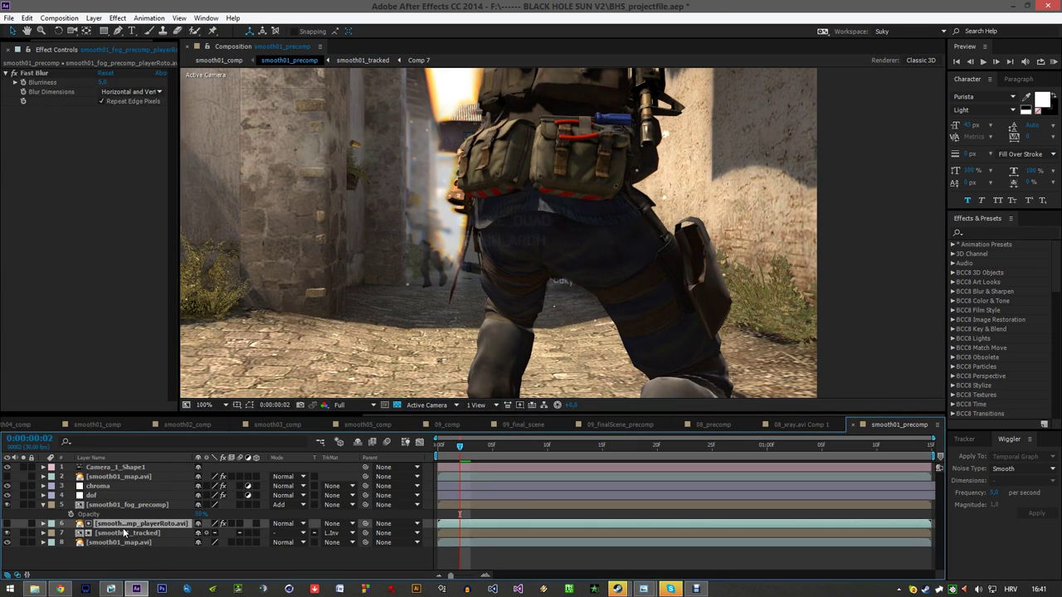
{"action": "left_click", "coordinate": [124, 533]}
{"action": "left_click", "coordinate": [108, 543]}
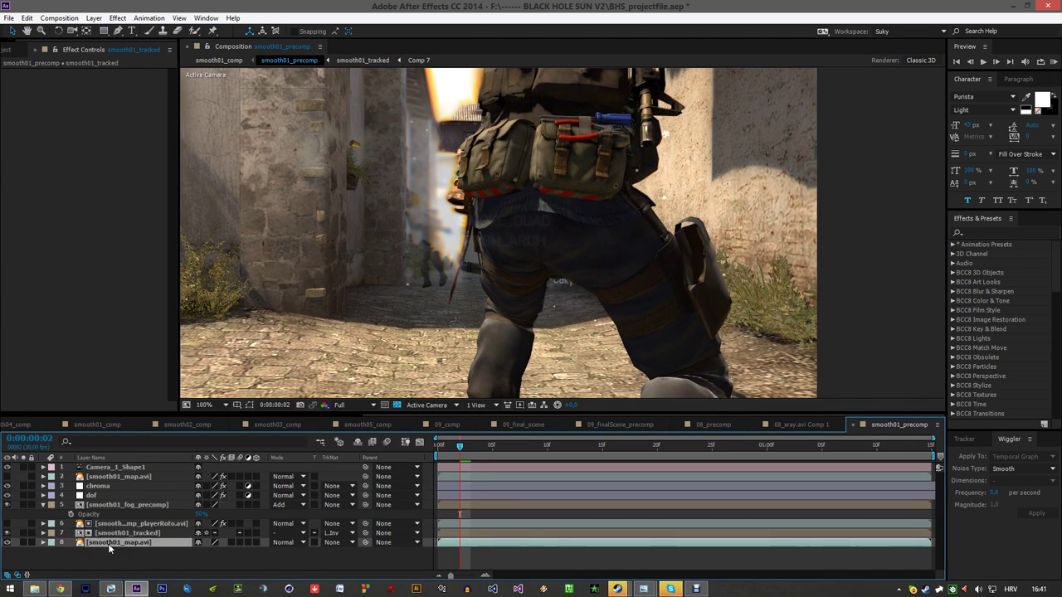
{"action": "left_click", "coordinate": [24, 544]}
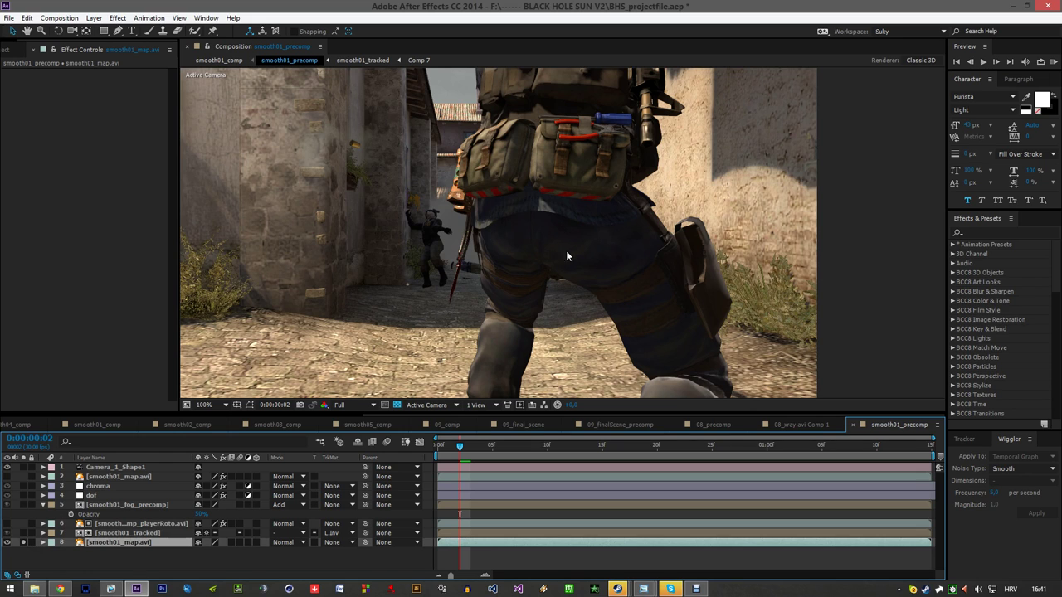
- Unsolo the smooth01_map.avi footage, isolate the playerRoto layer to inspect its white matte, and hide that layer again
{"action": "left_click", "coordinate": [23, 543]}
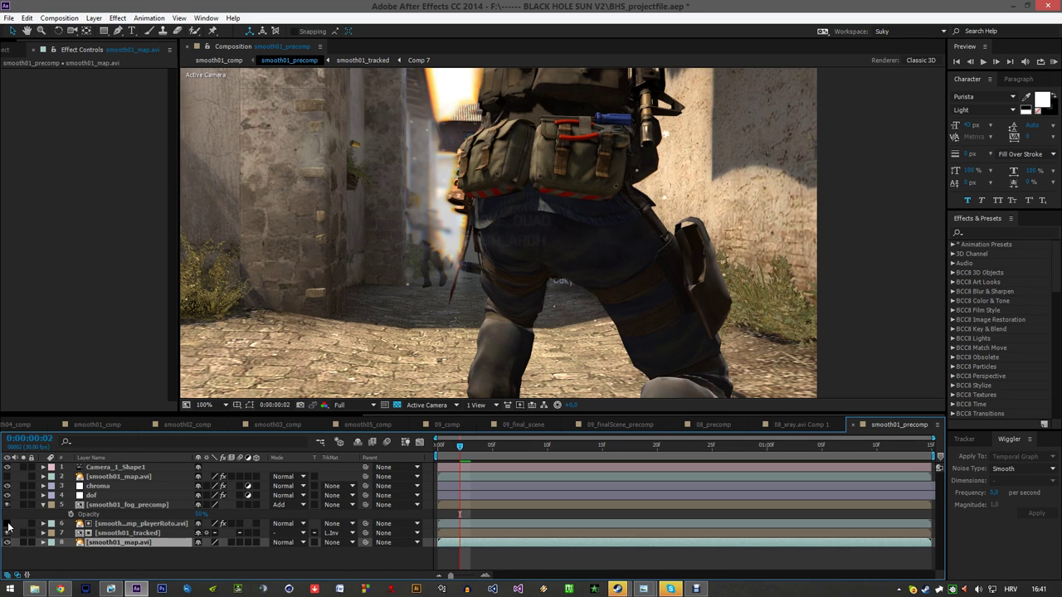
{"action": "left_click", "coordinate": [23, 524]}
{"action": "left_click", "coordinate": [23, 523]}
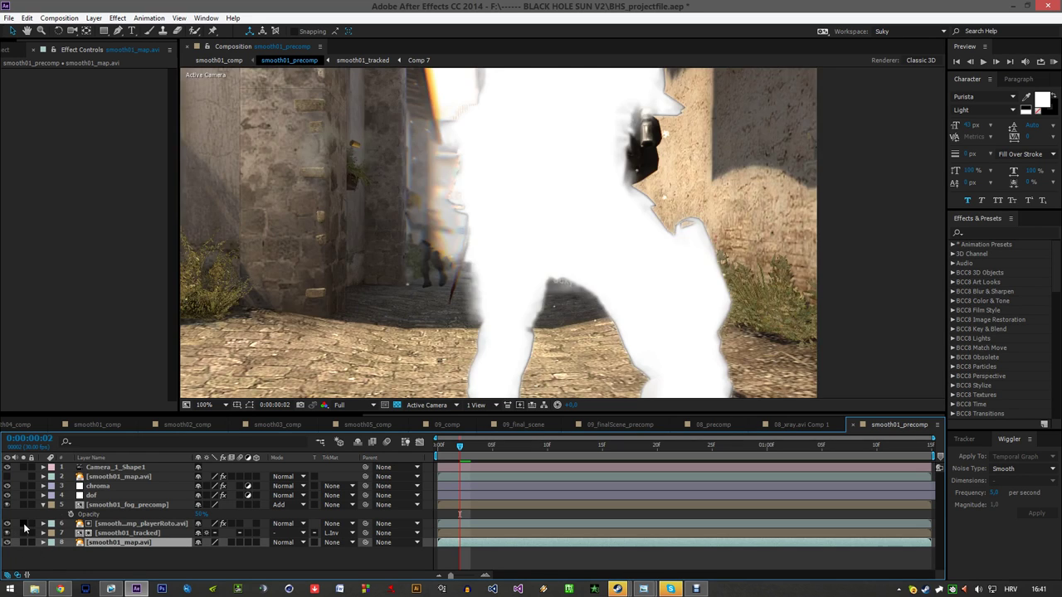
{"action": "left_click", "coordinate": [23, 524]}
{"action": "left_click", "coordinate": [397, 405]}
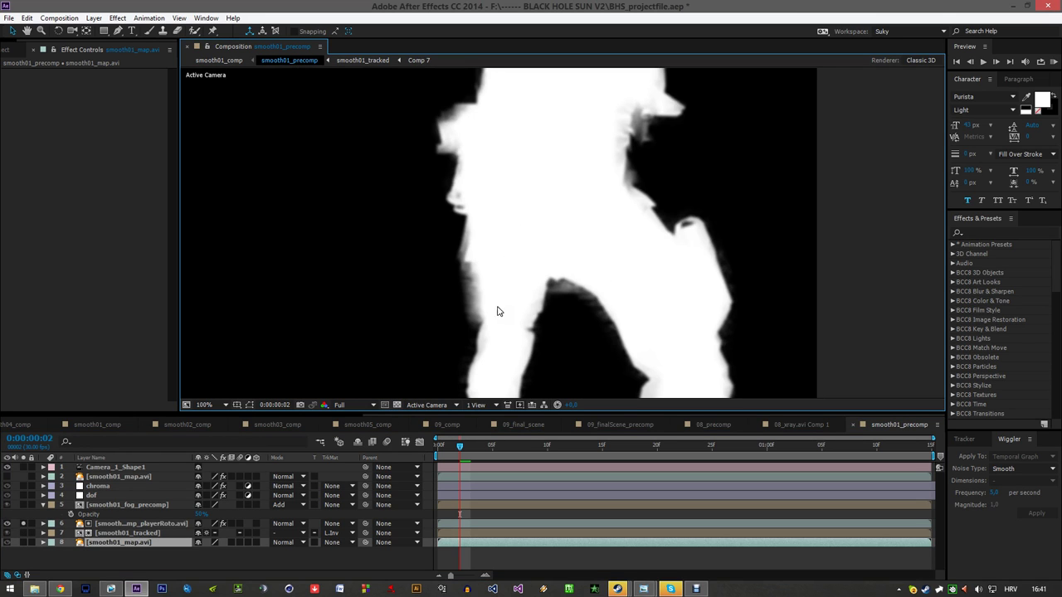
{"action": "key", "text": "comma"}
{"action": "scroll", "coordinate": [571, 301], "scroll_direction": "up", "scroll_amount": 2}
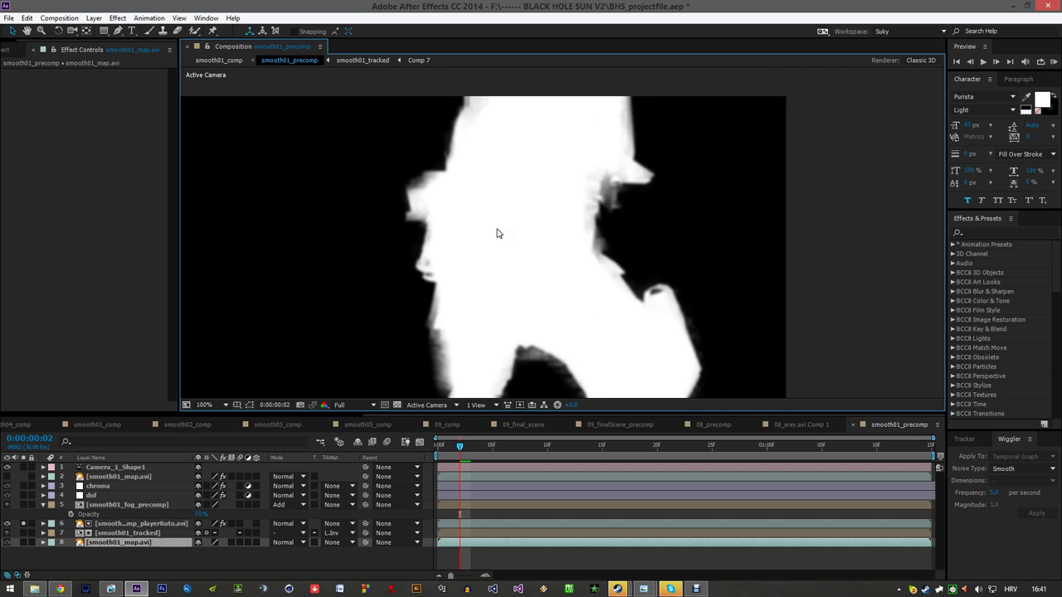
{"action": "left_click", "coordinate": [23, 524]}
{"action": "left_click", "coordinate": [10, 524]}
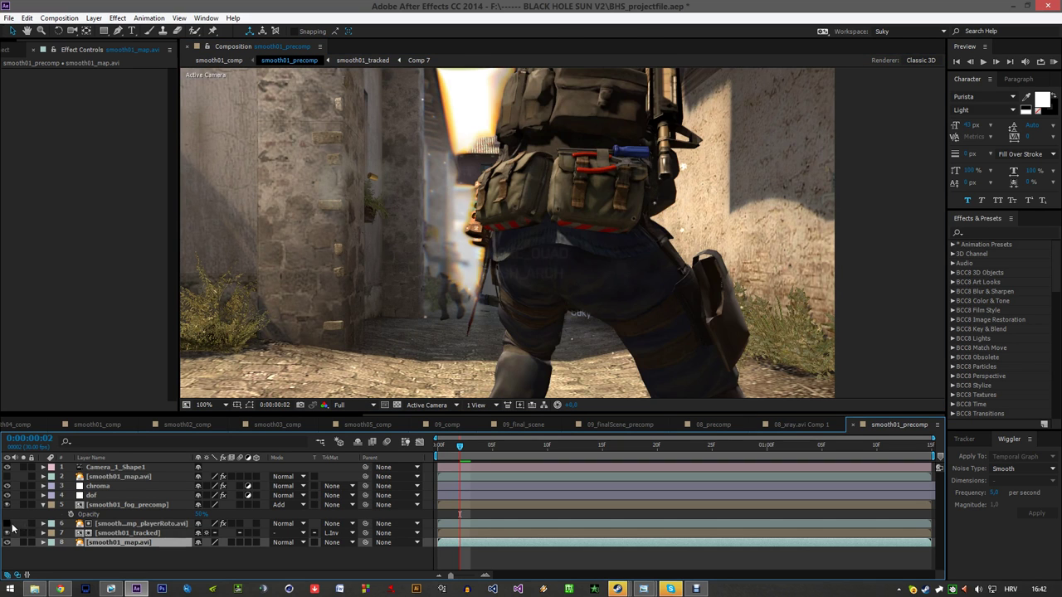
- Open the nested smooth01_fog_precomp and examine the smooth01_fog.avi depth pass up close
{"action": "left_click", "coordinate": [111, 506]}
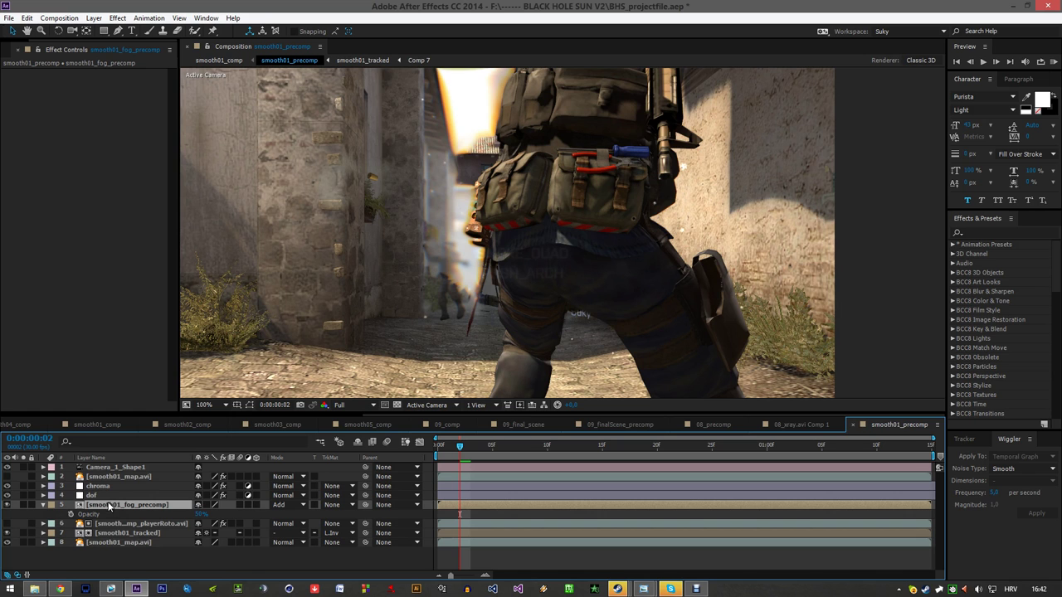
{"action": "left_click", "coordinate": [23, 505]}
{"action": "left_click", "coordinate": [23, 505]}
{"action": "double_click", "coordinate": [98, 505]}
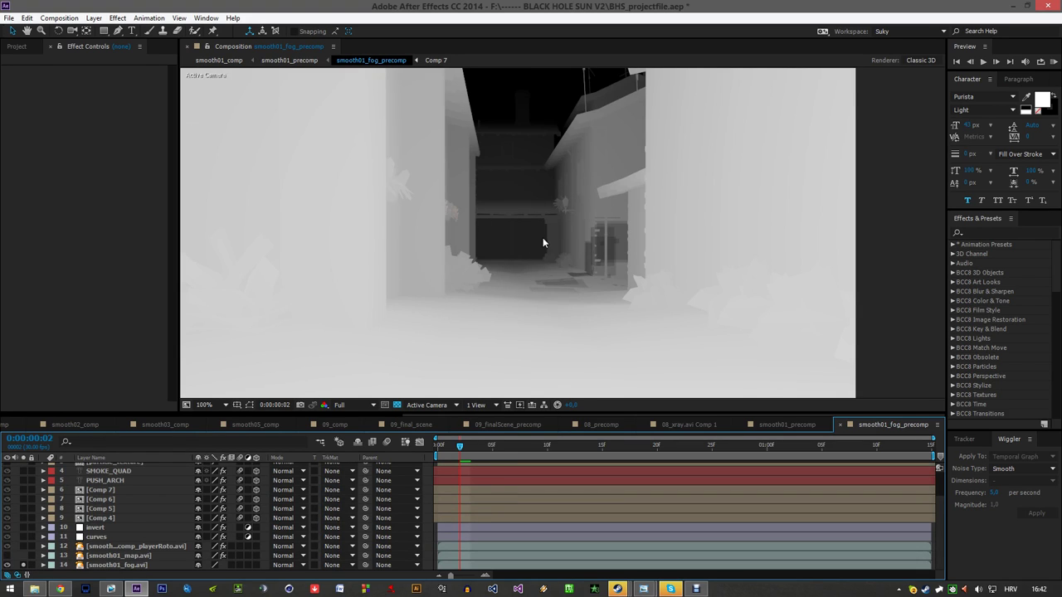
{"action": "scroll", "coordinate": [588, 282], "scroll_direction": "up", "scroll_amount": 4}
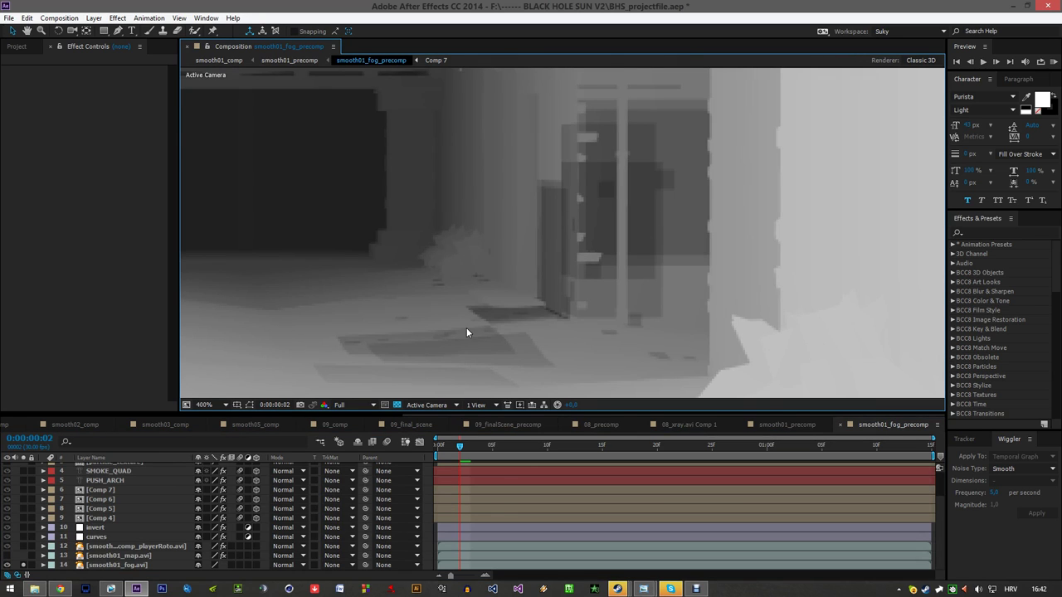
{"action": "scroll", "coordinate": [575, 234], "scroll_direction": "down", "scroll_amount": 2}
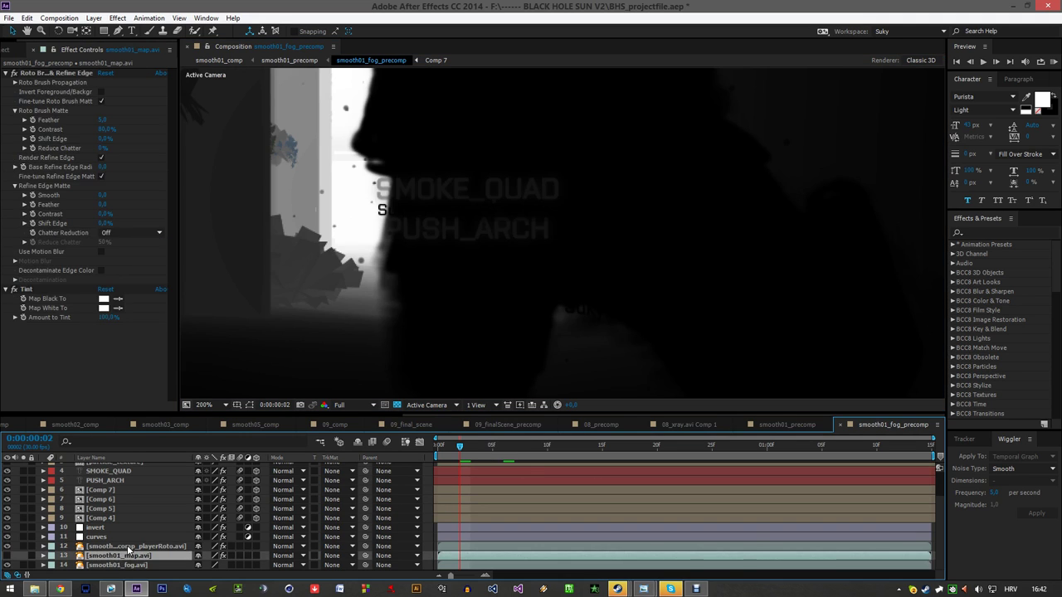
- Solo the playerRoto layer in the fog precomp to inspect its blurred matte, then unsolo it
{"action": "left_click", "coordinate": [126, 547]}
{"action": "left_click", "coordinate": [24, 546]}
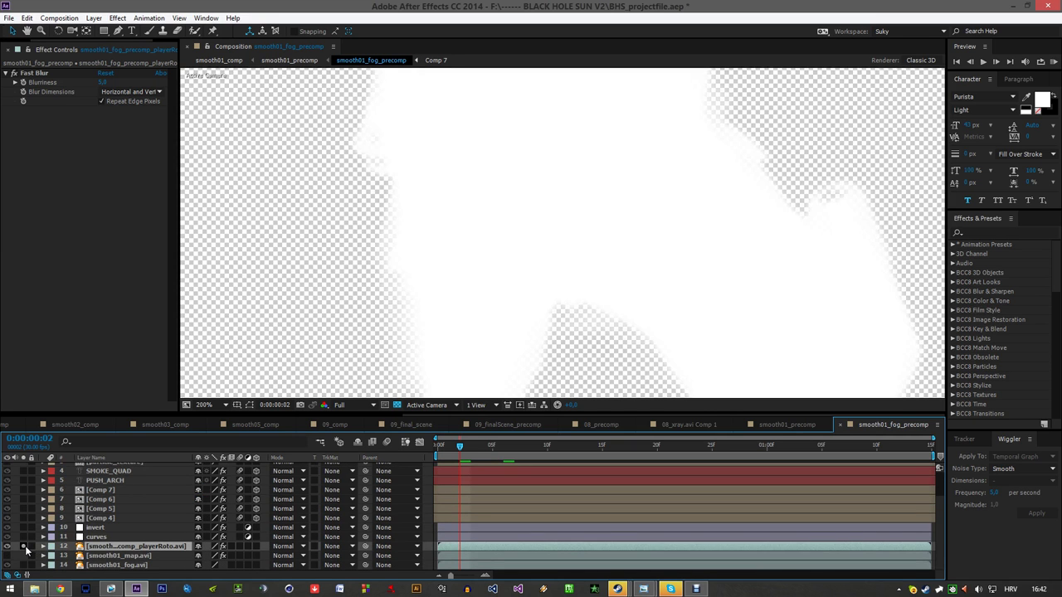
{"action": "left_click", "coordinate": [24, 546]}
{"action": "scroll", "coordinate": [466, 292], "scroll_direction": "up", "scroll_amount": 2}
{"action": "scroll", "coordinate": [465, 292], "scroll_direction": "down", "scroll_amount": 4}
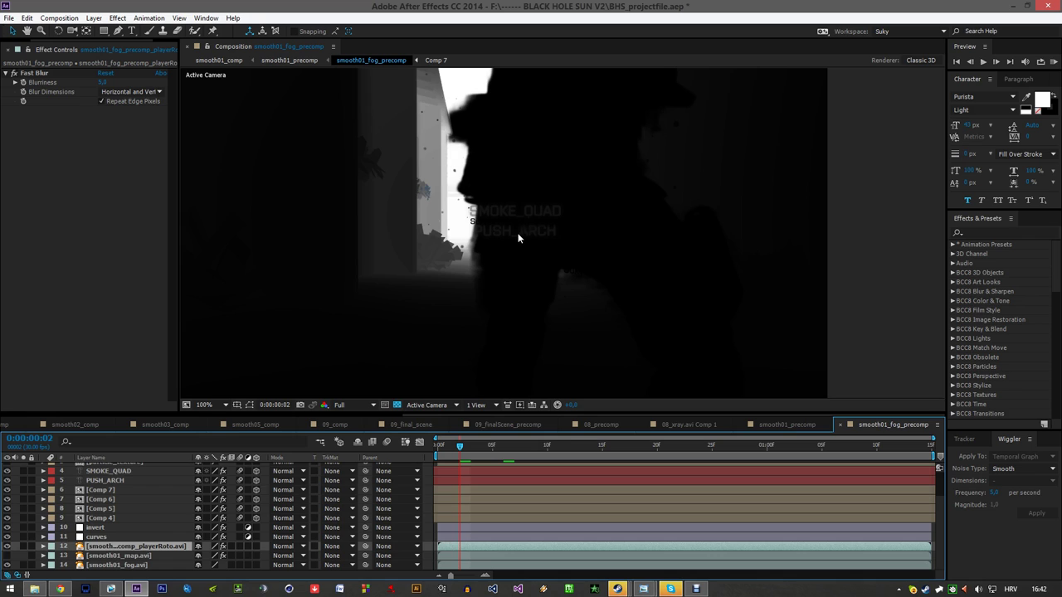
- Preview the fog composition up to 0:00:00:11 and look over its particle, text and Comp layers
{"action": "key", "text": "space"}
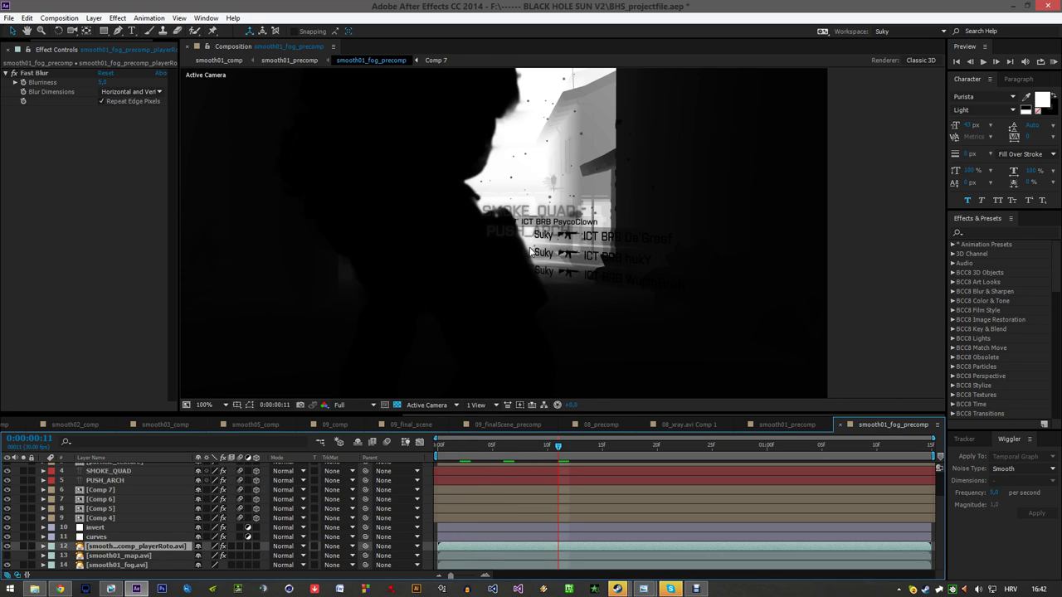
{"action": "scroll", "coordinate": [124, 531], "scroll_direction": "up", "scroll_amount": 1}
{"action": "scroll", "coordinate": [122, 532], "scroll_direction": "down", "scroll_amount": 1}
{"action": "scroll", "coordinate": [116, 551], "scroll_direction": "up", "scroll_amount": 2}
{"action": "left_click", "coordinate": [45, 478]}
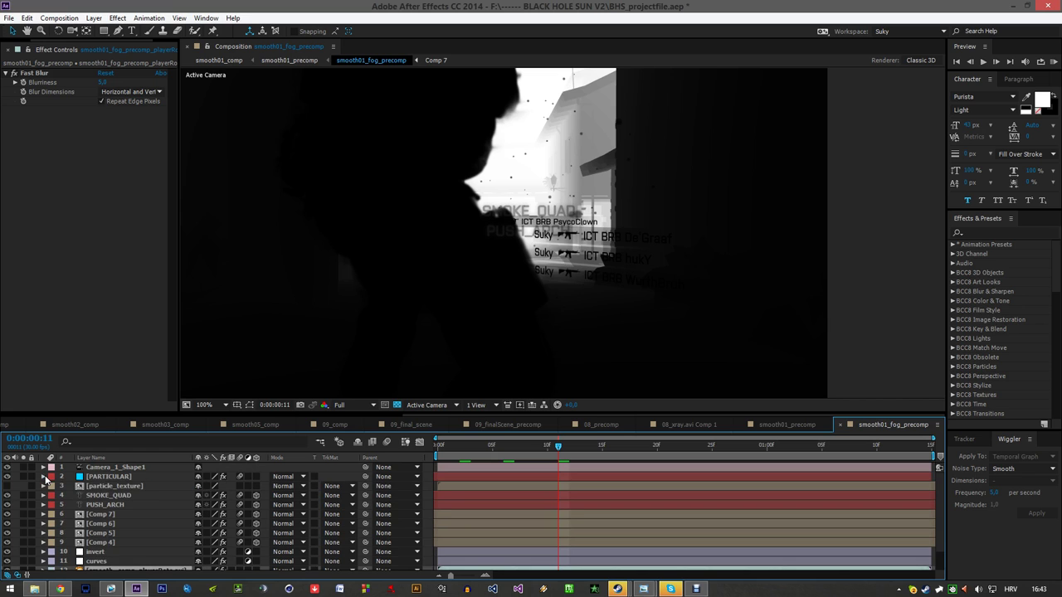
{"action": "key", "text": "period"}
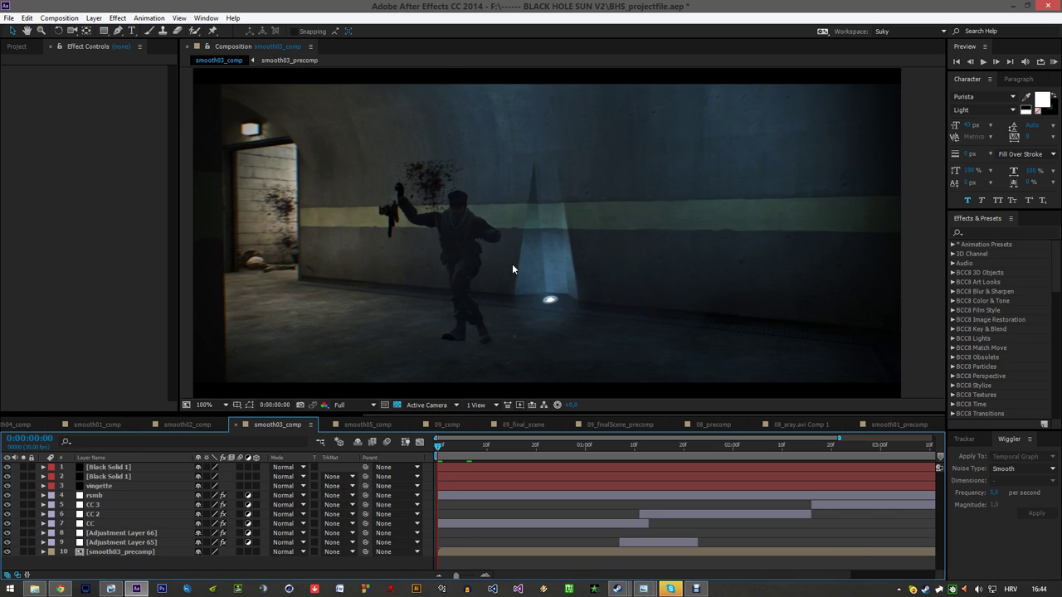
- Scrub smooth03_comp from its first frame to 0:00:01:12 and step through the zoom-blur transition up to 0:00:01:16
{"action": "scroll", "coordinate": [498, 263], "scroll_direction": "down", "scroll_amount": 2}
{"action": "scroll", "coordinate": [497, 264], "scroll_direction": "up", "scroll_amount": 2}
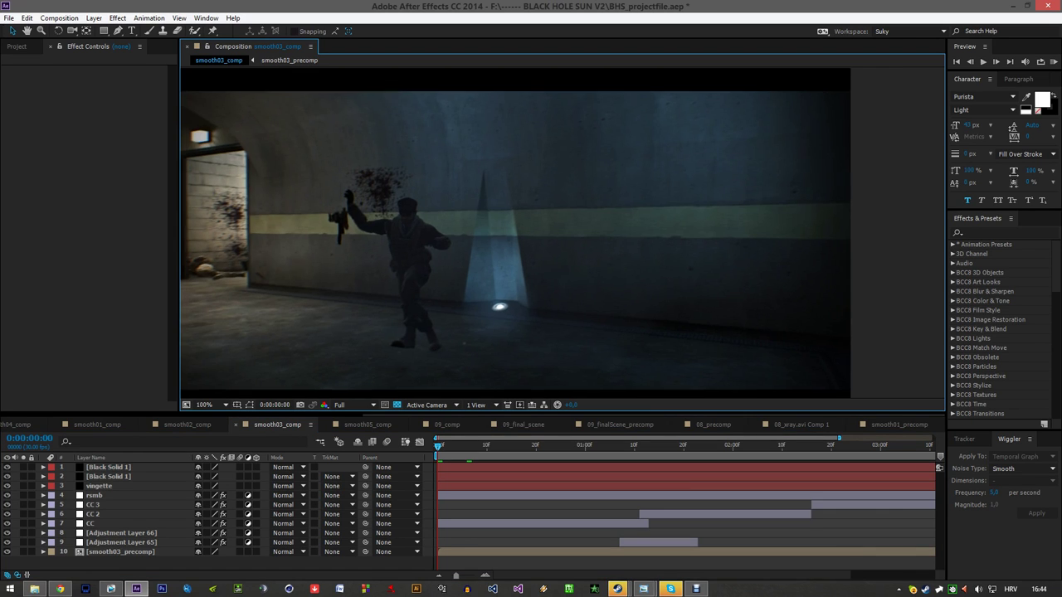
{"action": "left_click_drag", "start_coordinate": [518, 346], "coordinate": [526, 339]}
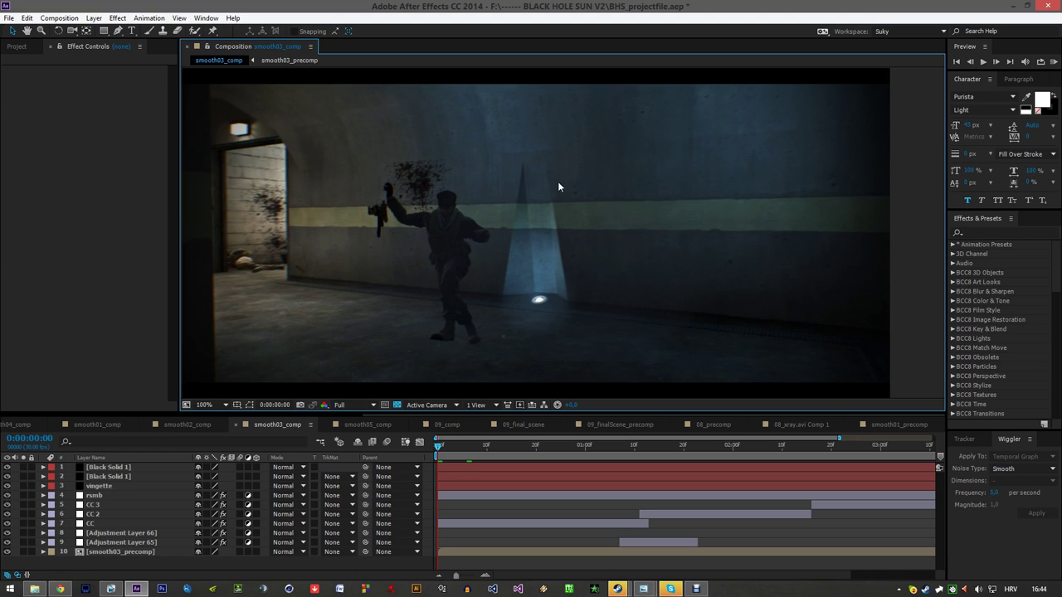
{"action": "left_click_drag", "start_coordinate": [440, 446], "coordinate": [644, 454]}
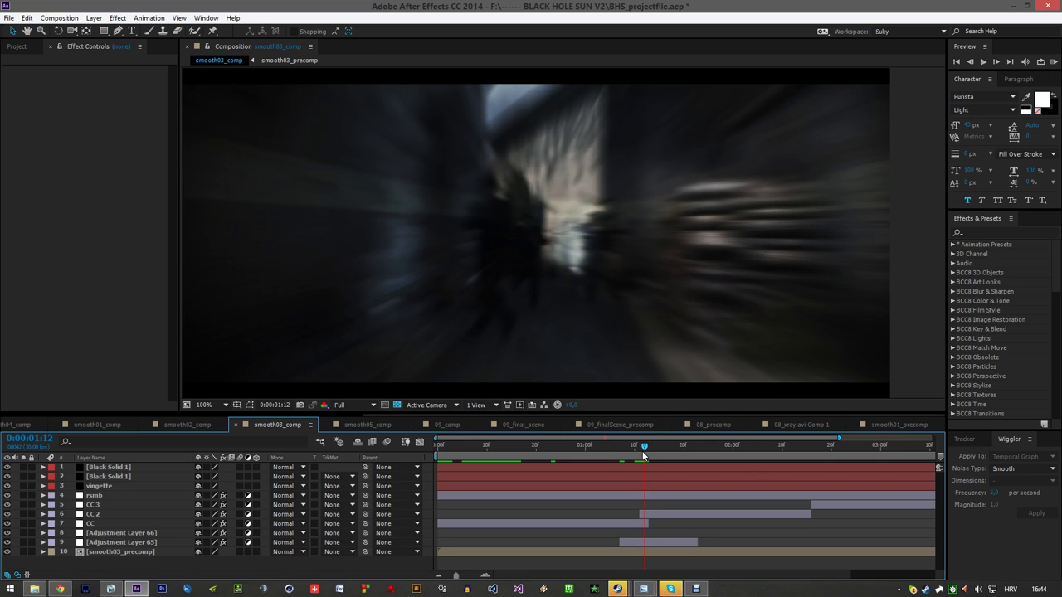
{"action": "key", "text": "Page_Down"}
{"action": "key", "text": "Page_Down"}
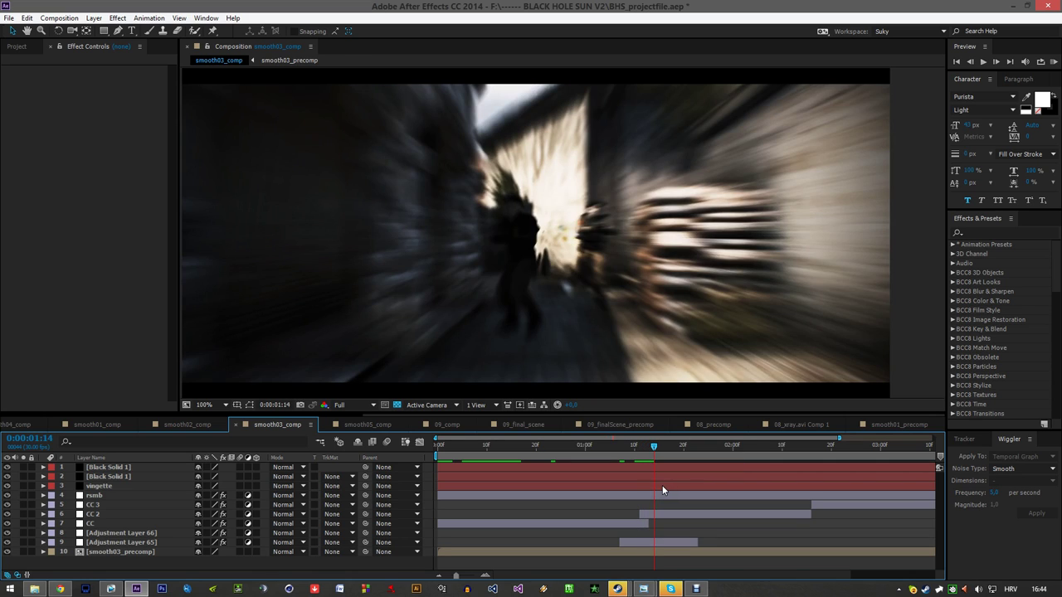
{"action": "key", "text": "Page_Down"}
{"action": "key", "text": "Page_Down"}
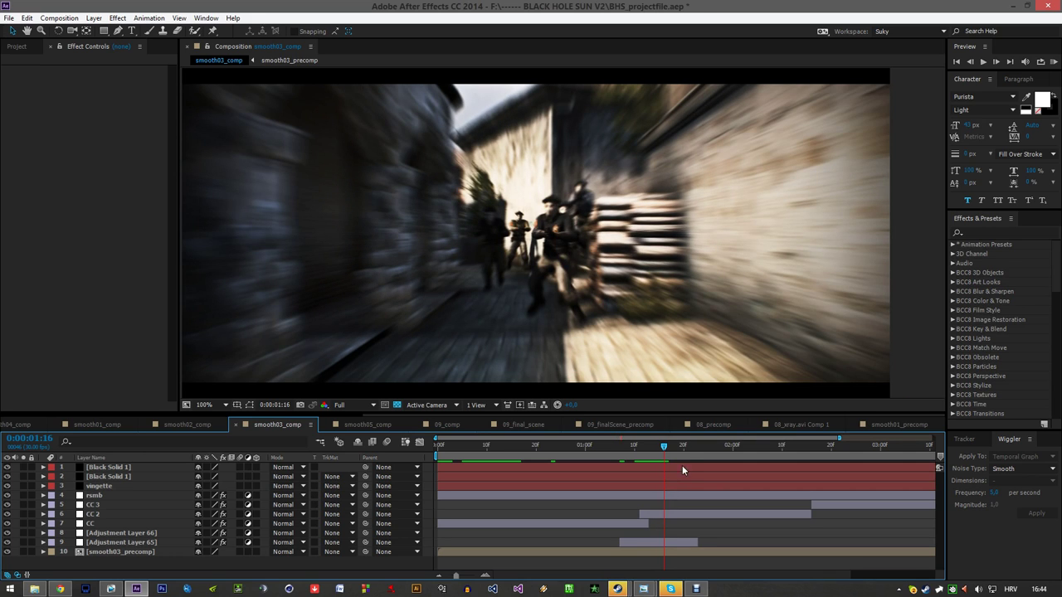
- Scrub smooth03_comp to 0:00:02:23 and step back and forth frame by frame through the transition across the shuttered window wall
{"action": "left_click", "coordinate": [686, 446]}
{"action": "left_click_drag", "start_coordinate": [641, 451], "coordinate": [844, 468]}
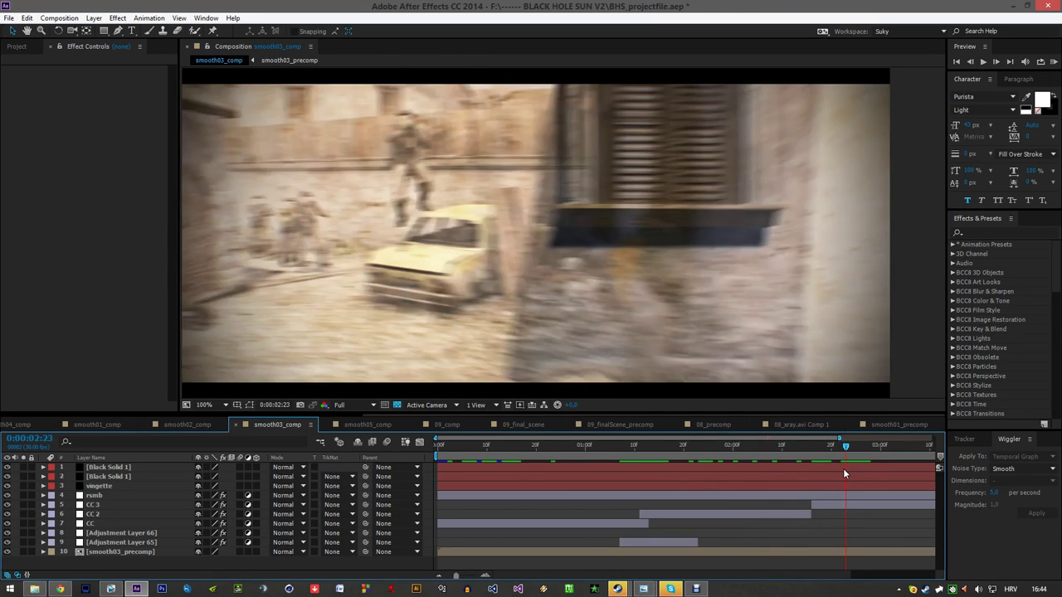
{"action": "key", "text": "Page_Down"}
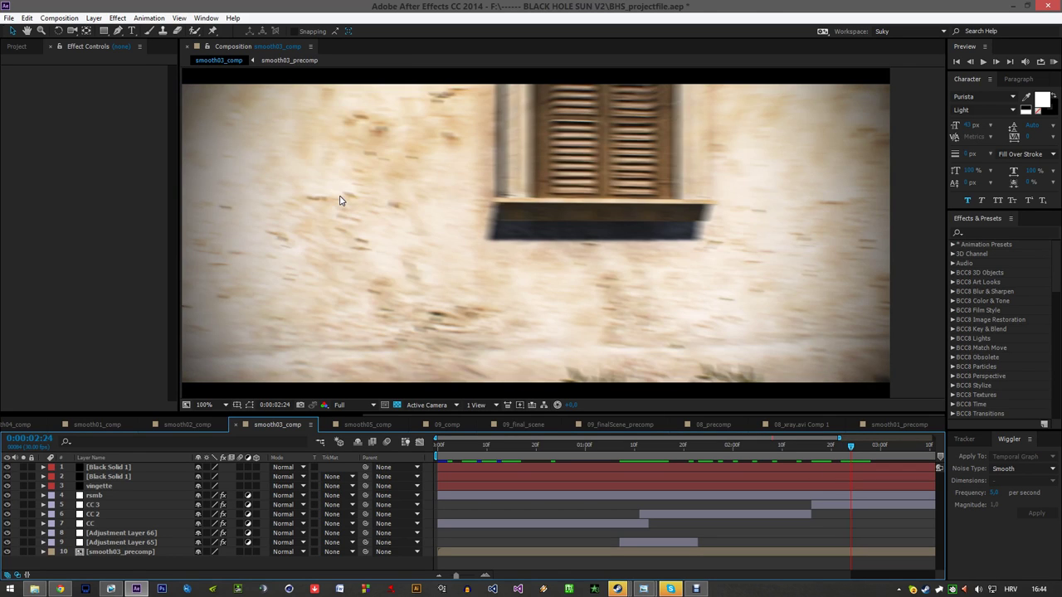
{"action": "key", "text": "Page_Down"}
{"action": "key", "text": "Page_Up"}
{"action": "key", "text": "Page_Up"}
{"action": "key", "text": "Page_Up"}
{"action": "key", "text": "Page_Down"}
{"action": "key", "text": "Page_Down"}
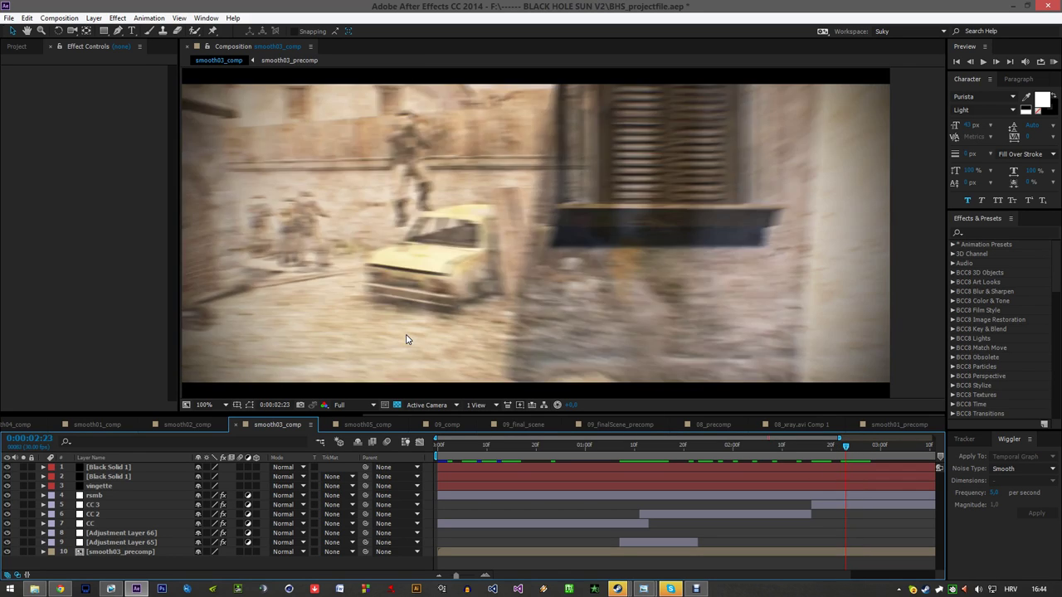
{"action": "key", "text": "Page_Up"}
{"action": "key", "text": "Page_Up"}
{"action": "key", "text": "Page_Down"}
{"action": "key", "text": "Page_Down"}
{"action": "key", "text": "Page_Down"}
{"action": "key", "text": "Page_Down"}
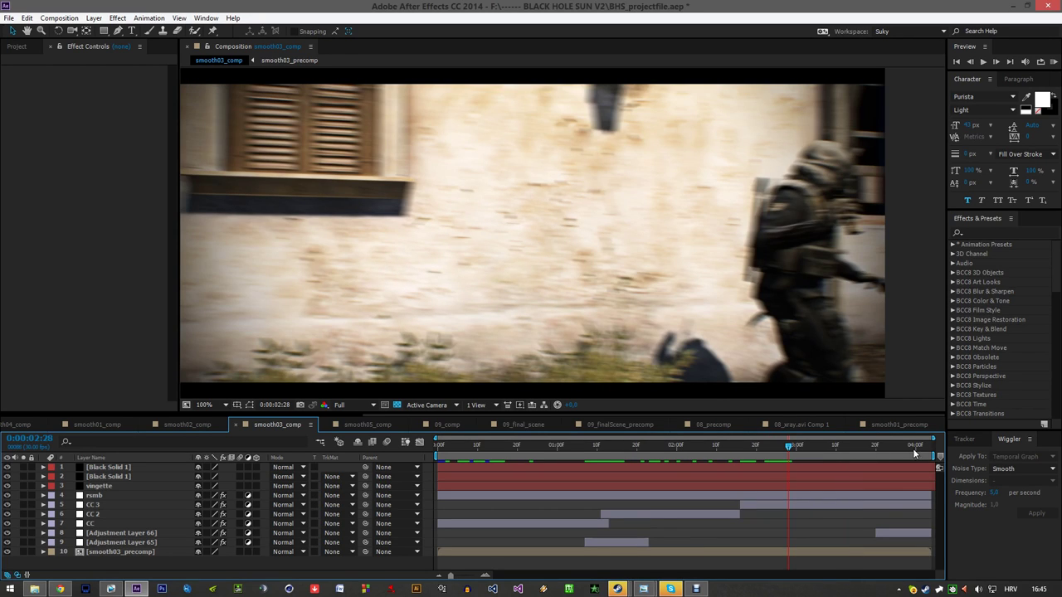
- Check smooth03_comp at 0:00:03:26 and 0:00:02:16, glance at smooth05_comp, and return to smooth03_comp at 0:00:03:09
{"action": "left_click", "coordinate": [900, 442]}
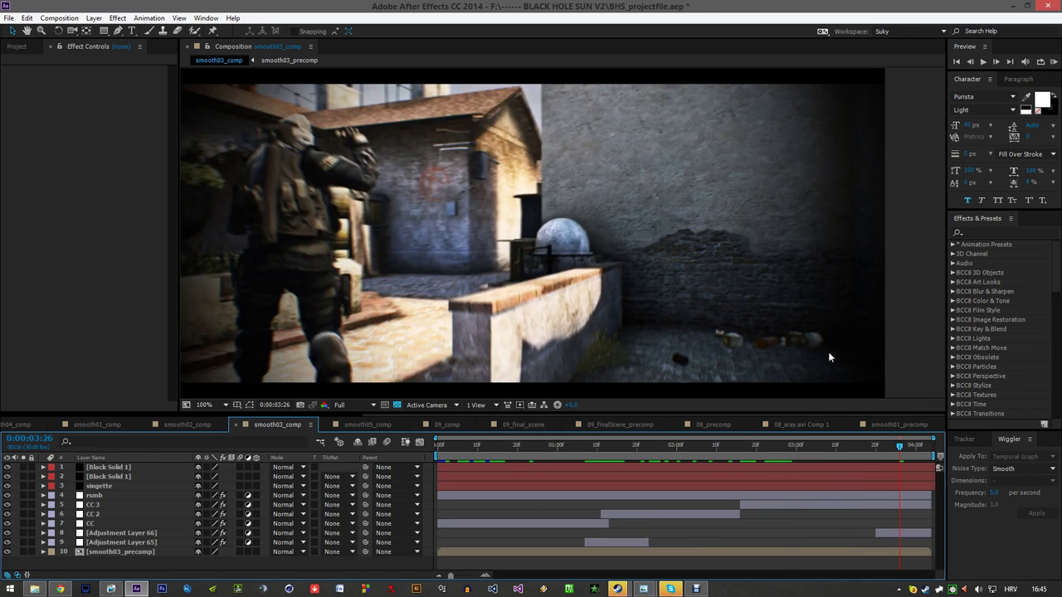
{"action": "left_click", "coordinate": [741, 445]}
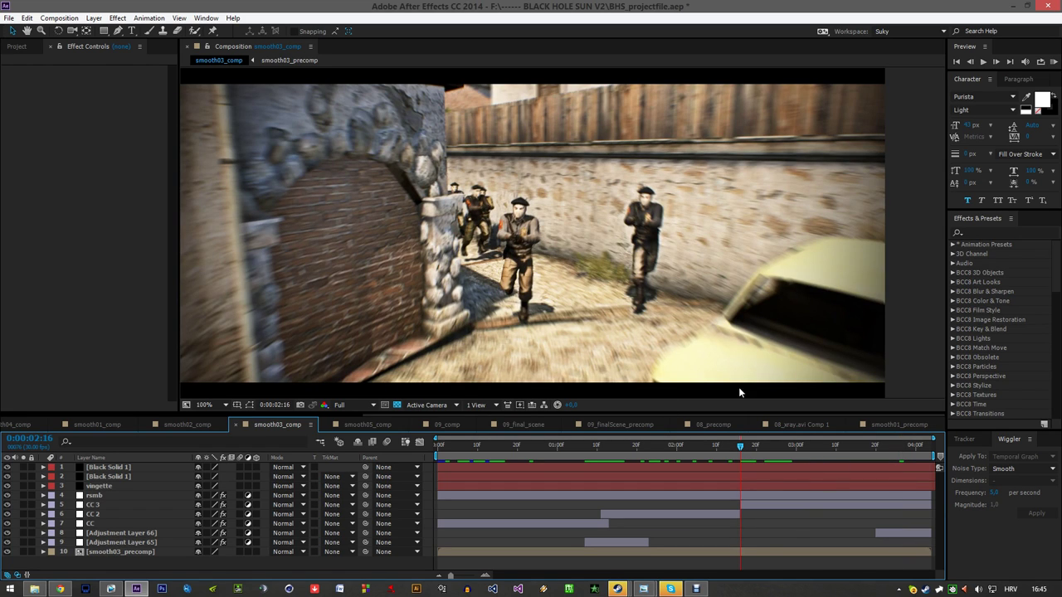
{"action": "left_click_drag", "start_coordinate": [869, 445], "coordinate": [743, 459]}
{"action": "left_click", "coordinate": [368, 425]}
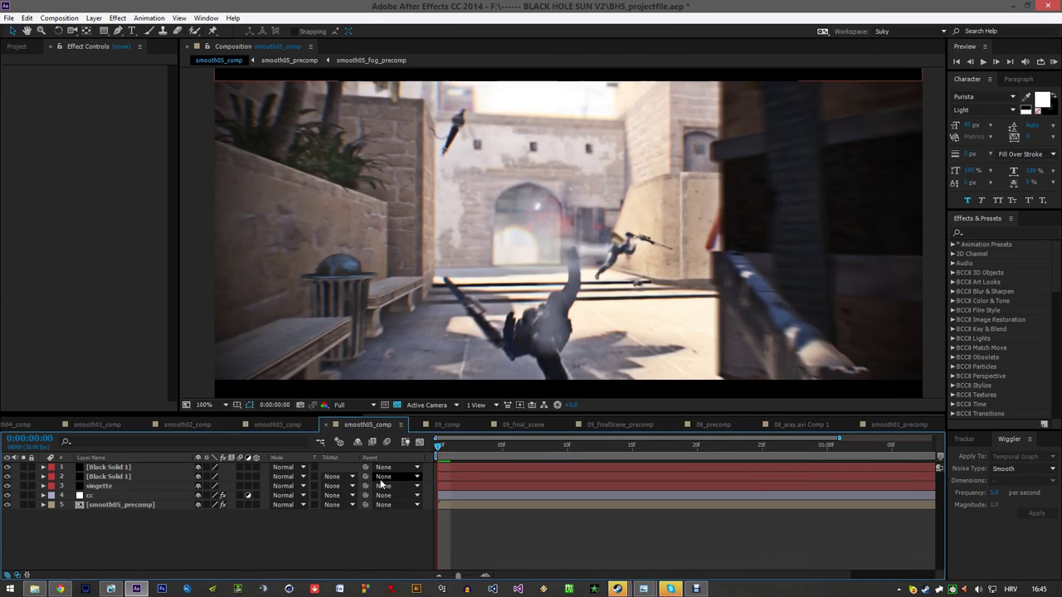
{"action": "left_click", "coordinate": [277, 424]}
{"action": "left_click_drag", "start_coordinate": [467, 446], "coordinate": [832, 479]}
- Inspect the effects on smooth03_comp's rsmb, CC and adjustment layers, then check the blurred ending at 0:00:04:03
{"action": "left_click", "coordinate": [115, 495]}
{"action": "left_click", "coordinate": [106, 515]}
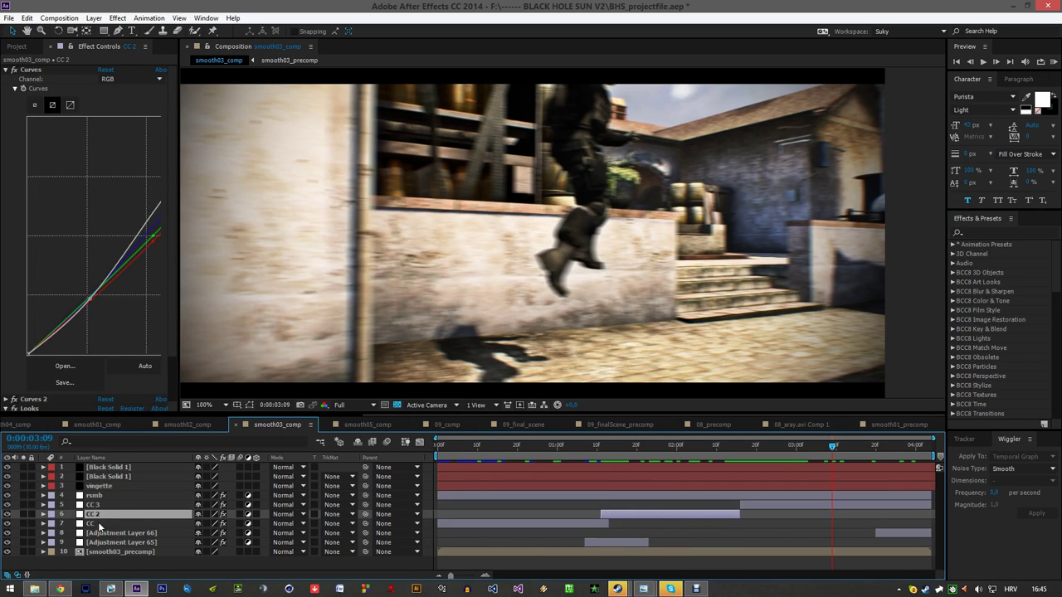
{"action": "left_click", "coordinate": [96, 521]}
{"action": "left_click", "coordinate": [108, 507]}
{"action": "left_click", "coordinate": [105, 513]}
{"action": "left_click", "coordinate": [120, 533]}
{"action": "left_click", "coordinate": [120, 542]}
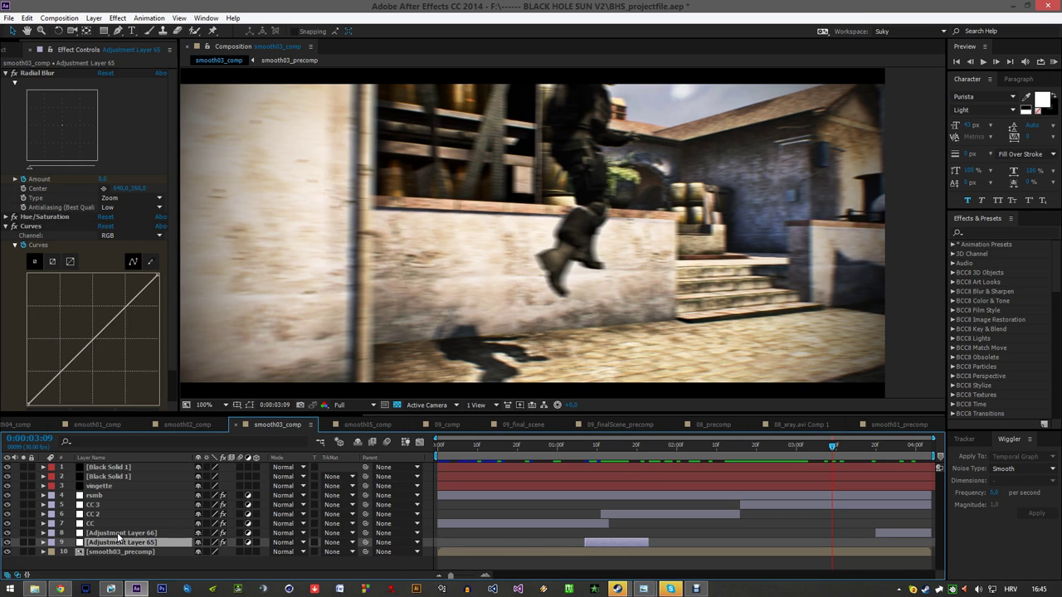
{"action": "left_click", "coordinate": [891, 445]}
{"action": "left_click_drag", "start_coordinate": [904, 448], "coordinate": [930, 452]}
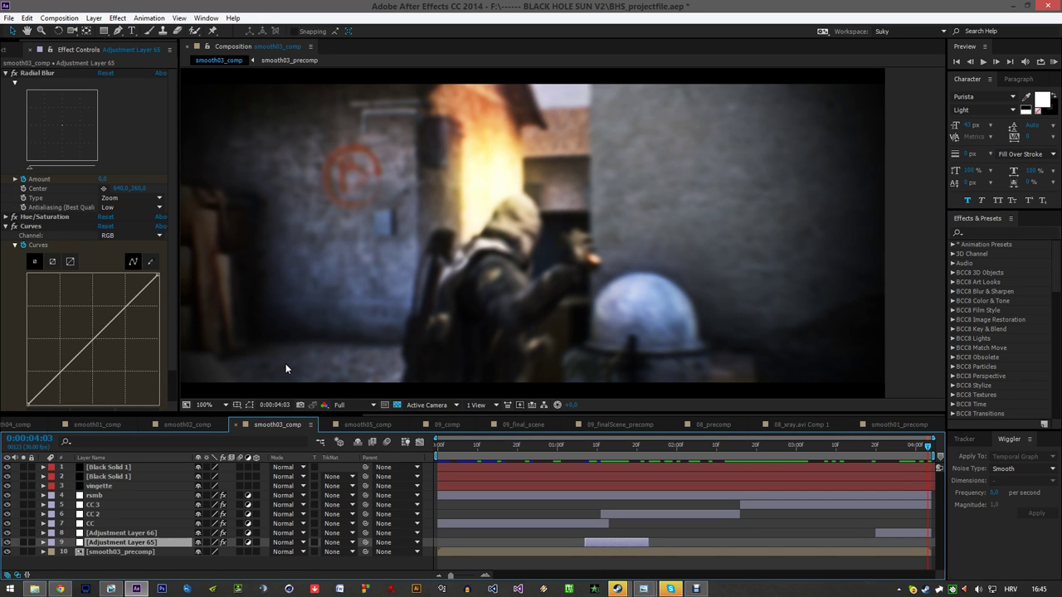
- Switch to smooth05_comp and look over its opening frame at 0:00:00:00
{"action": "left_click", "coordinate": [369, 424]}
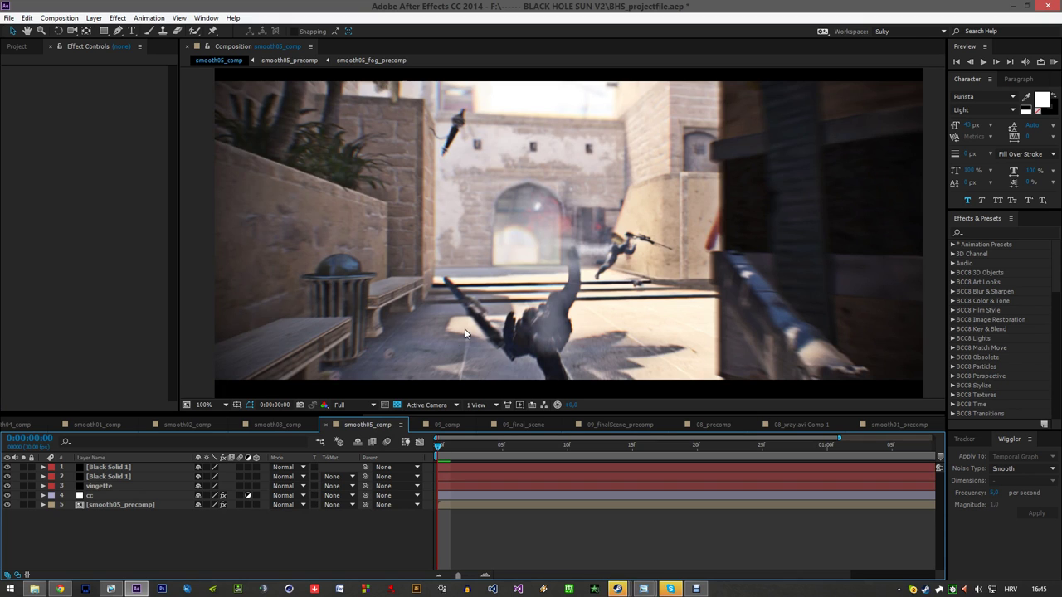
{"action": "key", "text": "slash"}
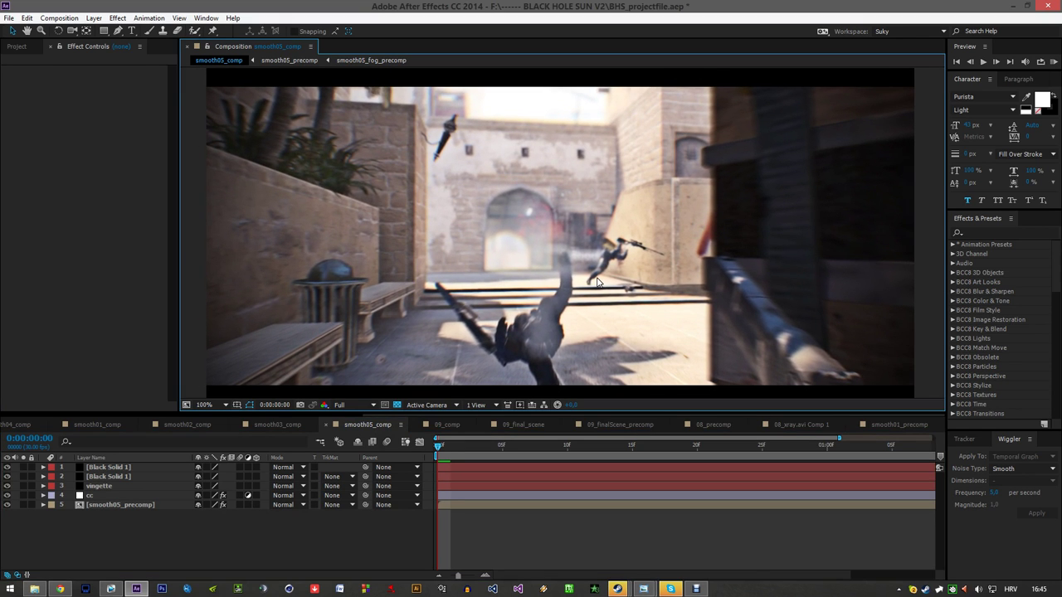
{"action": "left_click_drag", "start_coordinate": [699, 345], "coordinate": [661, 340]}
{"action": "scroll", "coordinate": [659, 332], "scroll_direction": "down", "scroll_amount": 1}
{"action": "scroll", "coordinate": [658, 331], "scroll_direction": "up", "scroll_amount": 1}
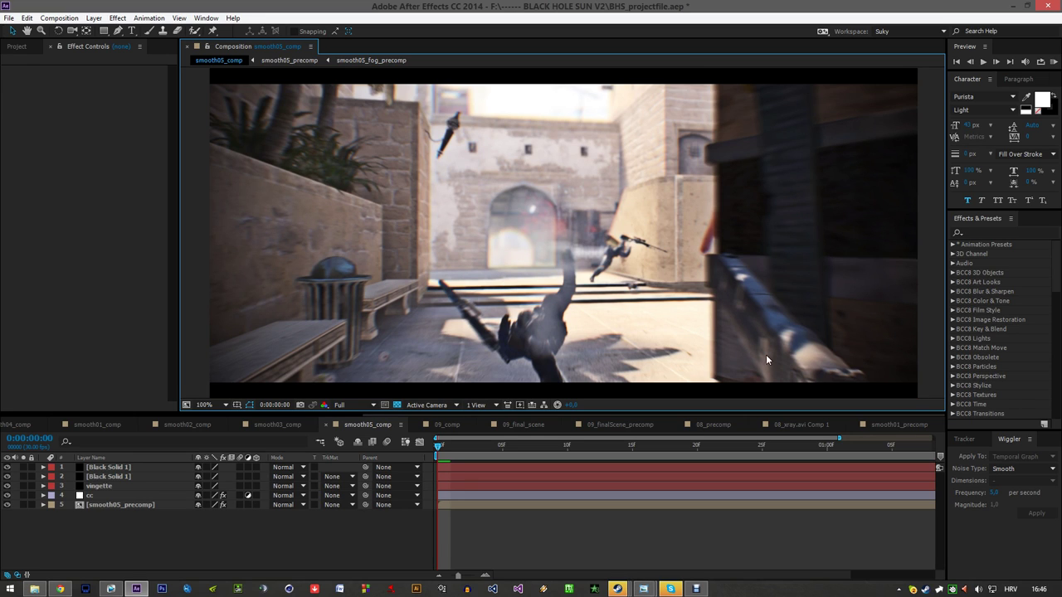
- Scrub smooth05_comp to 0:00:00:04 to view the Blood text, and open the nested smooth05_precomp composition
{"action": "left_click_drag", "start_coordinate": [776, 372], "coordinate": [788, 381]}
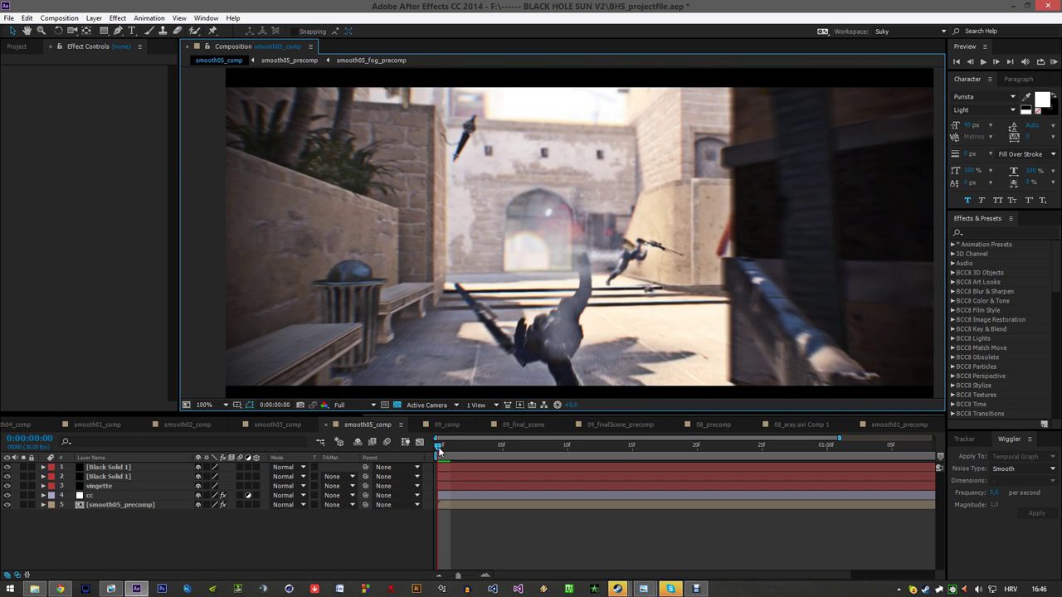
{"action": "left_click_drag", "start_coordinate": [438, 449], "coordinate": [492, 450]}
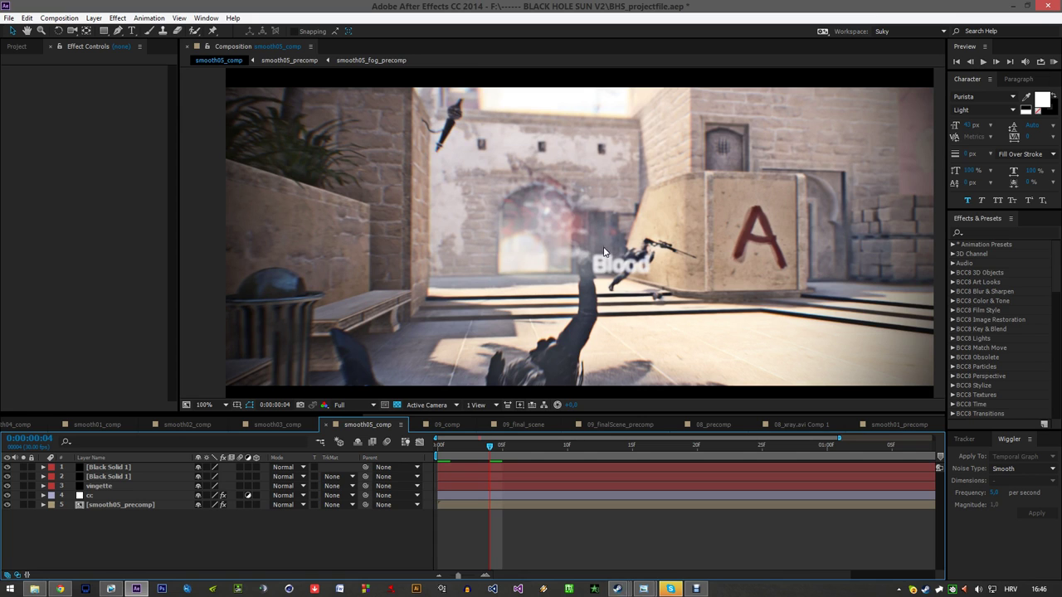
{"action": "double_click", "coordinate": [153, 504]}
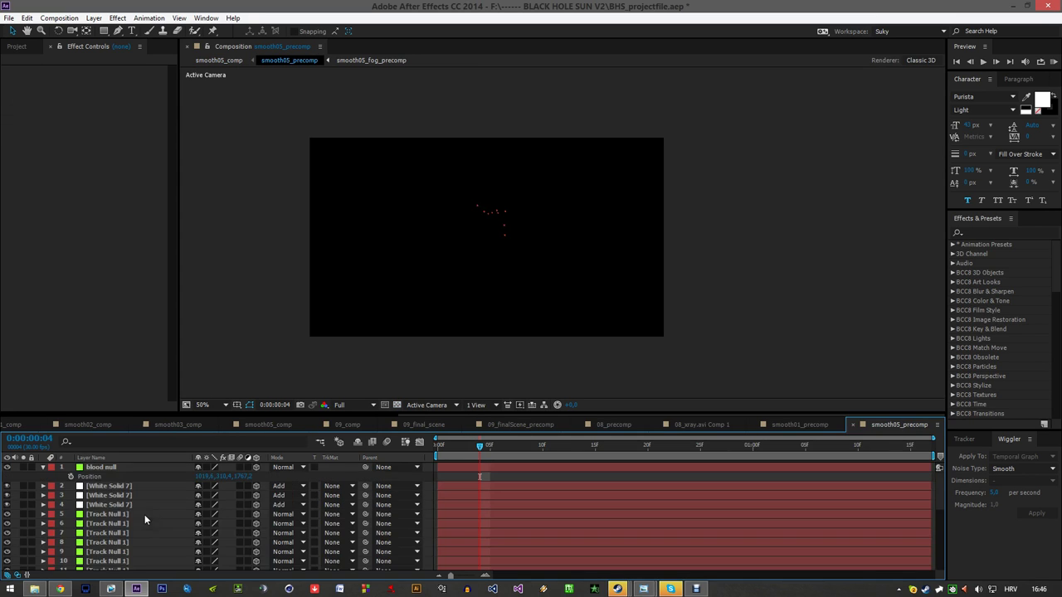
- Inspect the 3D Camera Tracker effect on smooth05_map.avi and its track points across the frame at 0:00:00:04
{"action": "scroll", "coordinate": [116, 526], "scroll_direction": "down", "scroll_amount": 2}
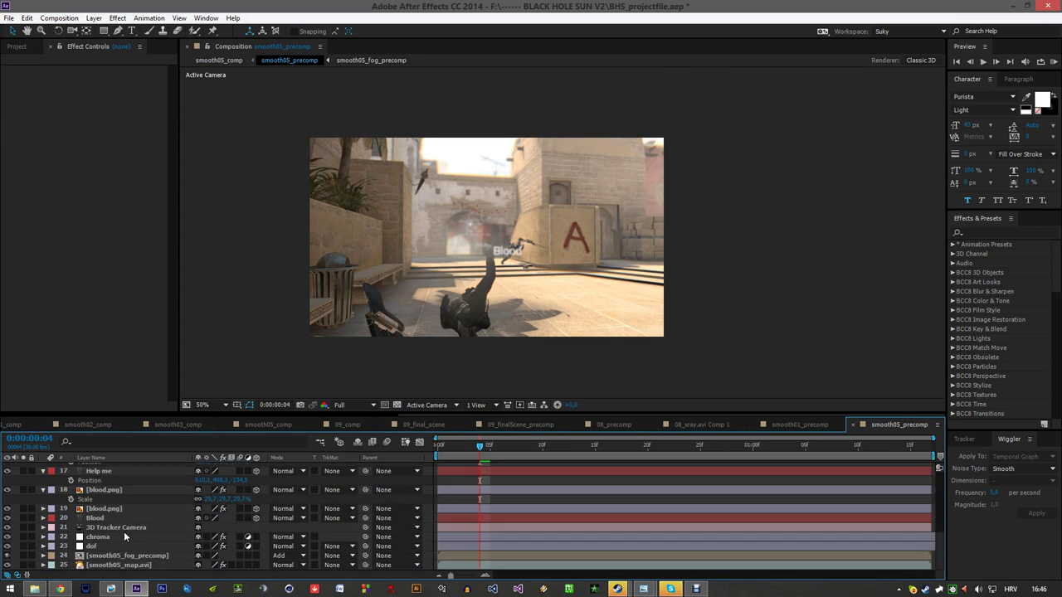
{"action": "left_click", "coordinate": [125, 554]}
{"action": "left_click", "coordinate": [123, 565]}
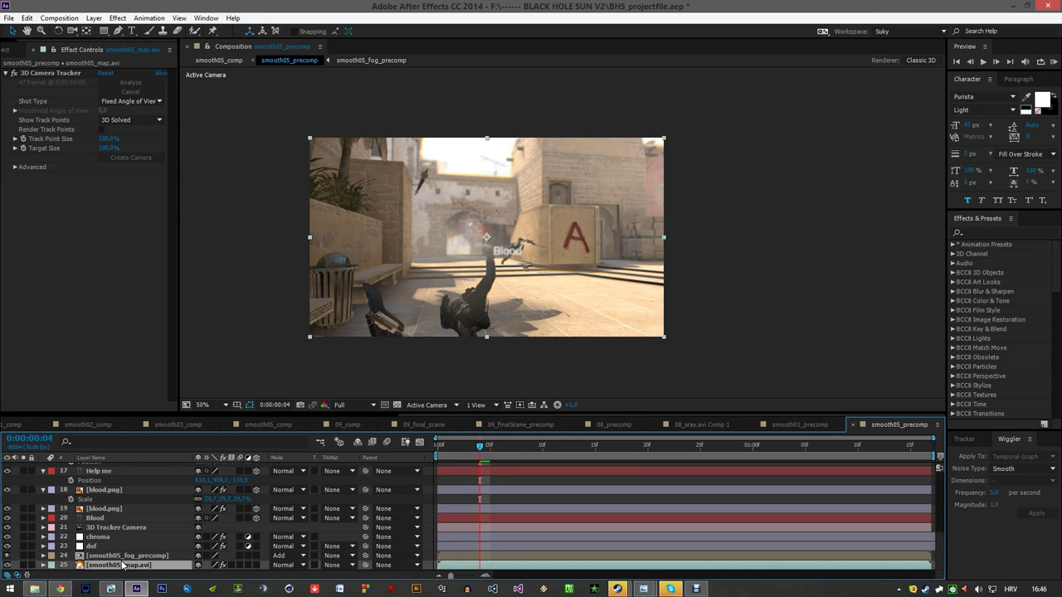
{"action": "left_click", "coordinate": [50, 73]}
{"action": "key", "text": "period"}
{"action": "left_click_drag", "start_coordinate": [469, 306], "coordinate": [590, 286]}
{"action": "scroll", "coordinate": [554, 312], "scroll_direction": "down", "scroll_amount": 1}
{"action": "key", "text": "period"}
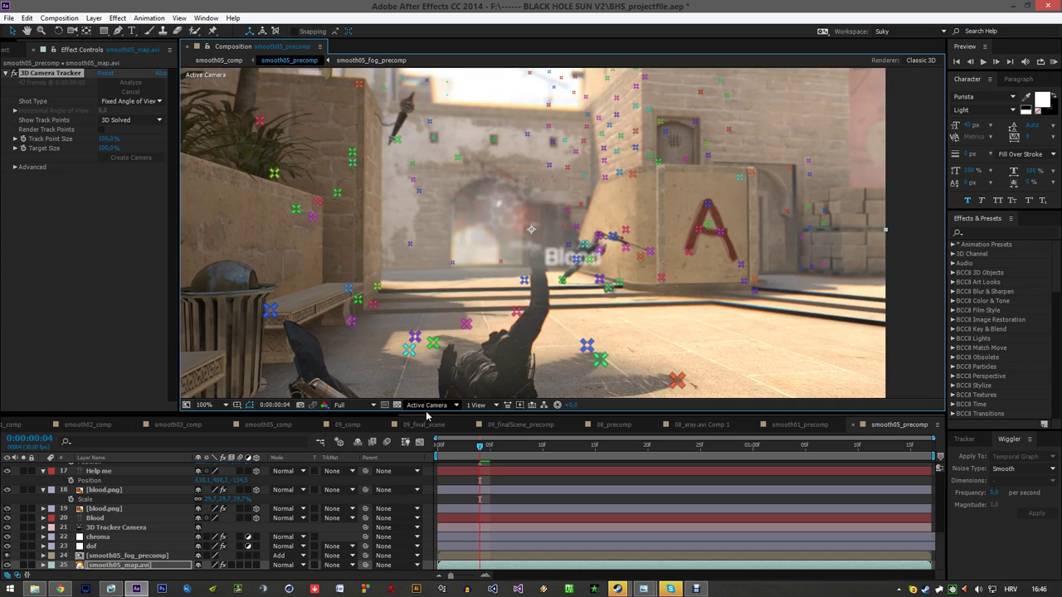
- Solo the smooth05_fog_precomp layer to view its grayscale depth pass, and turn the solo off again
{"action": "left_click", "coordinate": [97, 555]}
{"action": "left_click", "coordinate": [22, 556]}
{"action": "left_click", "coordinate": [22, 555]}
{"action": "left_click", "coordinate": [22, 555]}
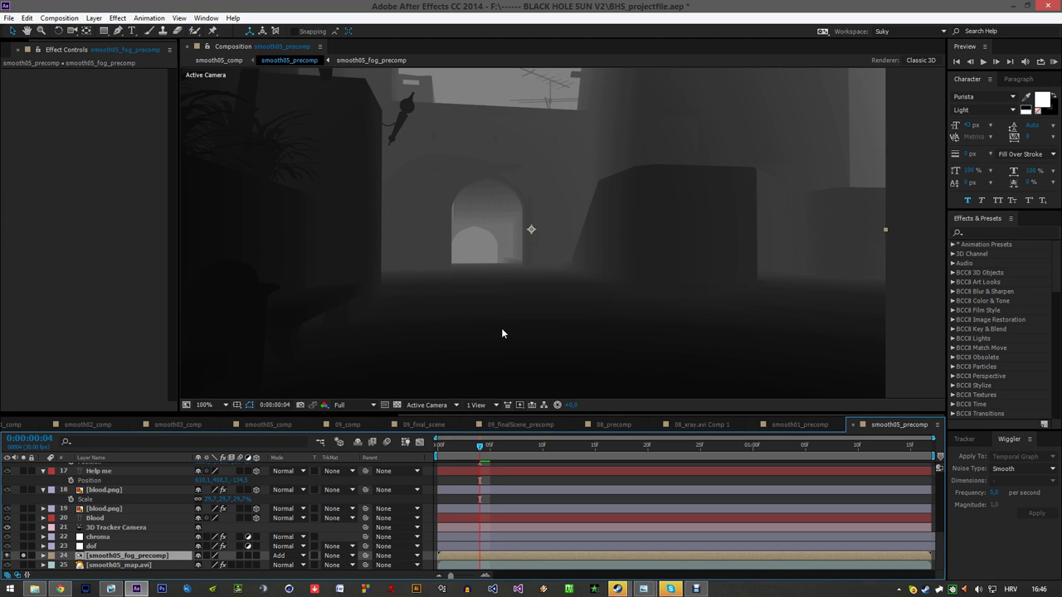
{"action": "left_click", "coordinate": [22, 556]}
{"action": "left_click", "coordinate": [22, 555]}
{"action": "left_click", "coordinate": [23, 555]}
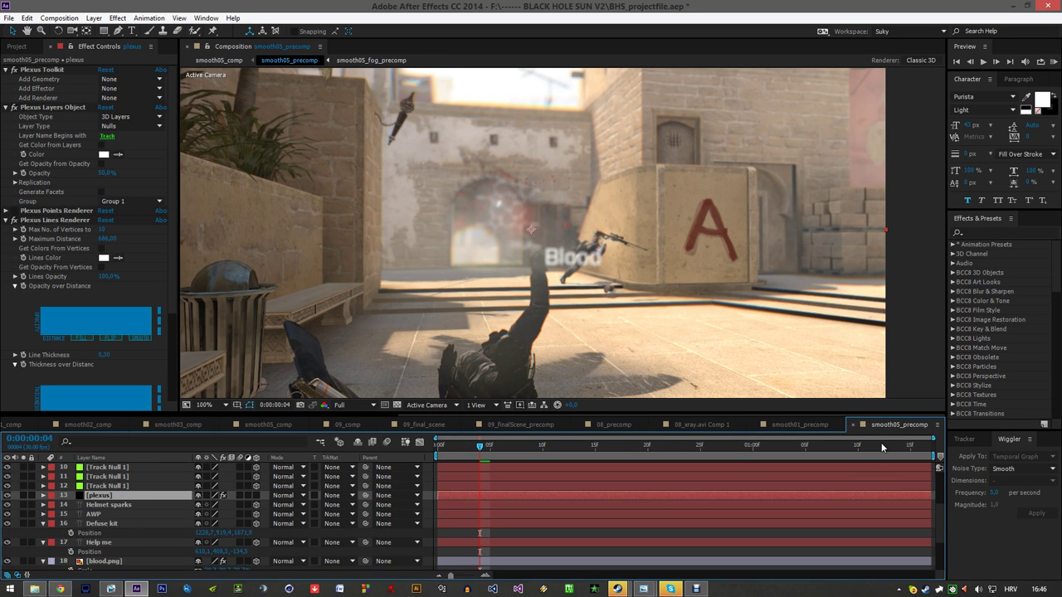
- Scrub smooth05_precomp to 0:00:01:02 and examine the plexus lines above the Helmet sparks text up close
{"action": "left_click", "coordinate": [858, 448]}
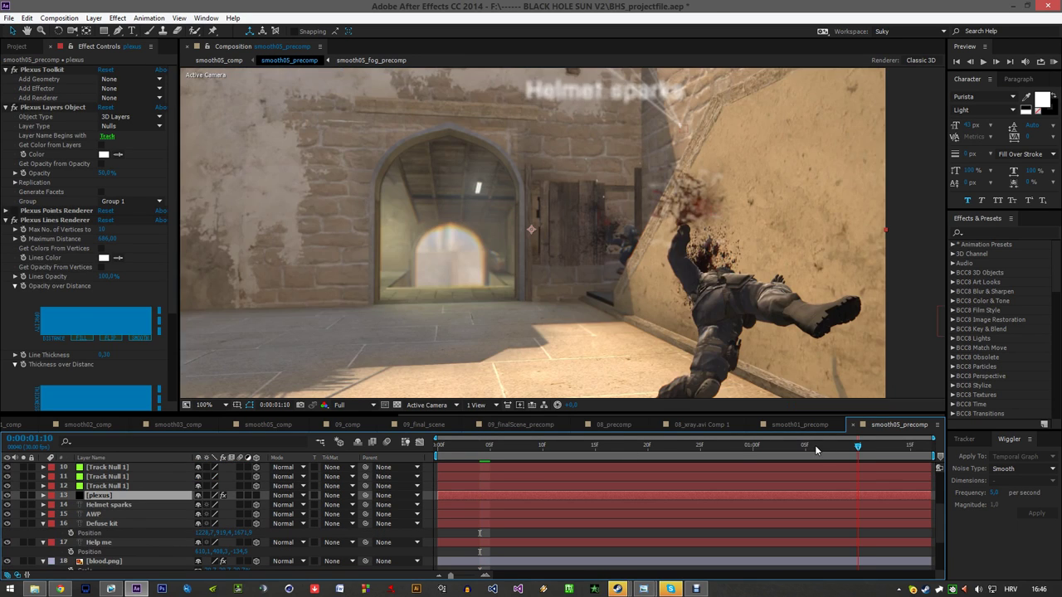
{"action": "left_click", "coordinate": [815, 445]}
{"action": "left_click_drag", "start_coordinate": [815, 445], "coordinate": [771, 446]}
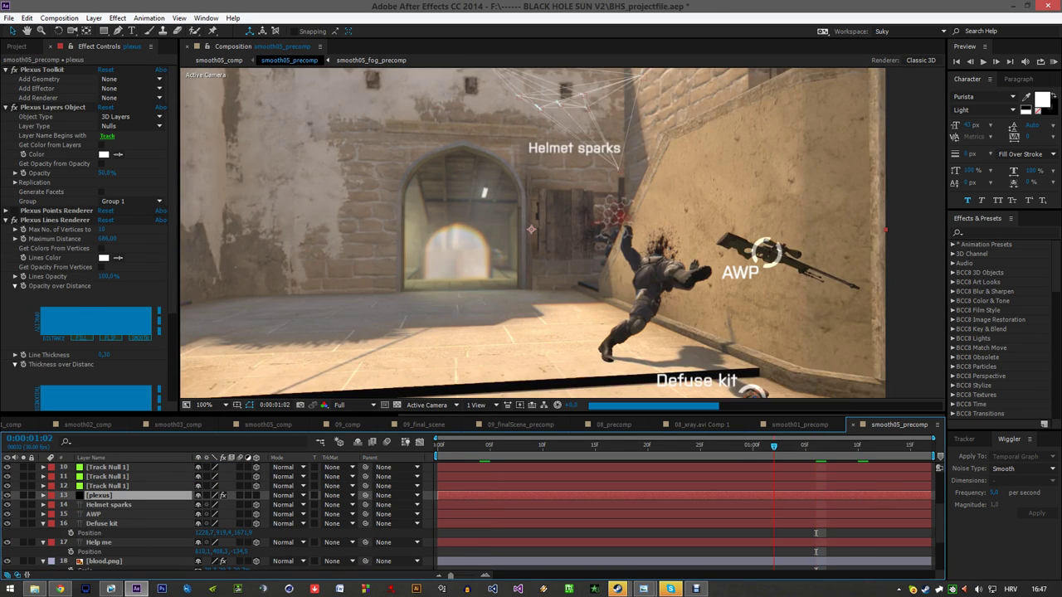
{"action": "scroll", "coordinate": [565, 220], "scroll_direction": "up", "scroll_amount": 1}
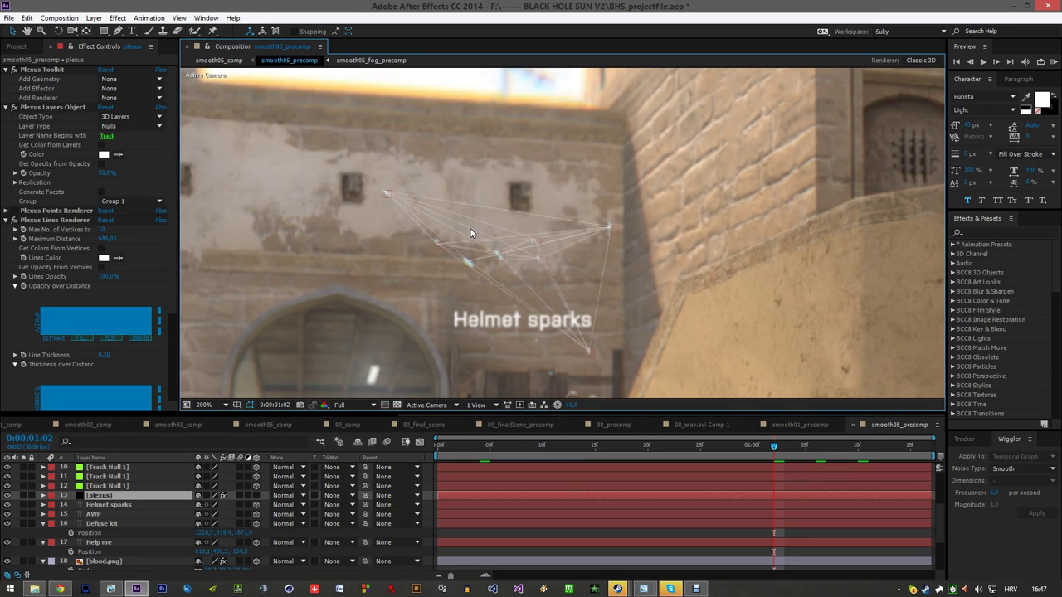
{"action": "scroll", "coordinate": [559, 244], "scroll_direction": "up", "scroll_amount": 1}
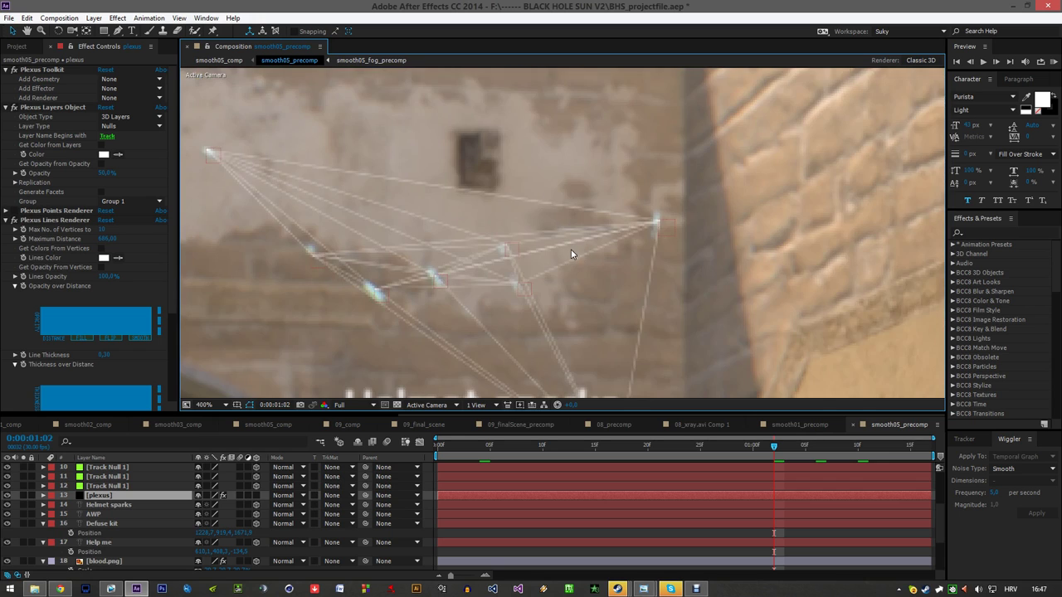
{"action": "scroll", "coordinate": [548, 240], "scroll_direction": "down", "scroll_amount": 1}
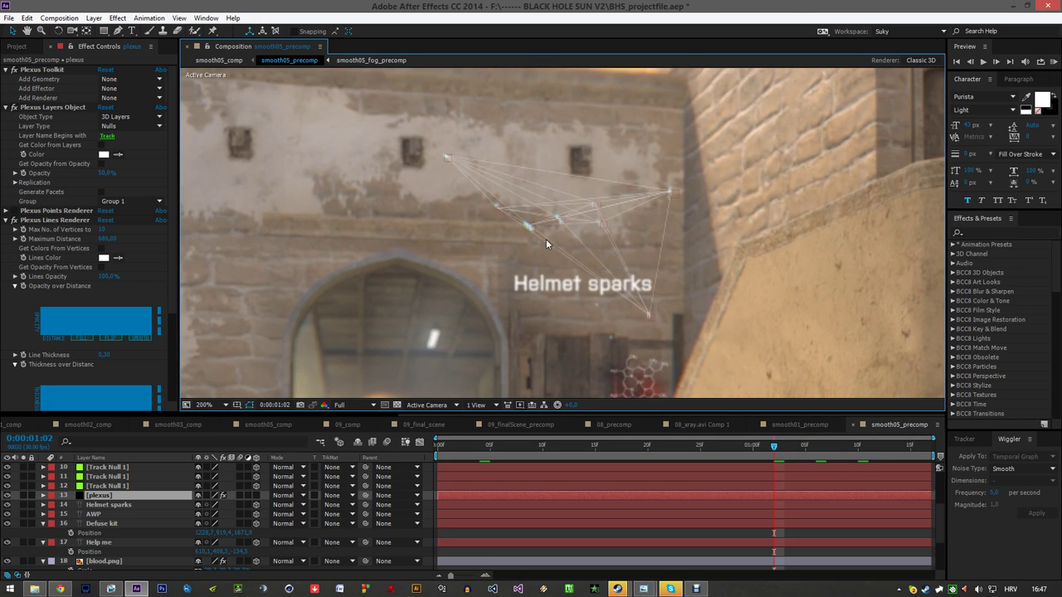
{"action": "scroll", "coordinate": [554, 212], "scroll_direction": "up", "scroll_amount": 1}
{"action": "scroll", "coordinate": [781, 281], "scroll_direction": "down", "scroll_amount": 1}
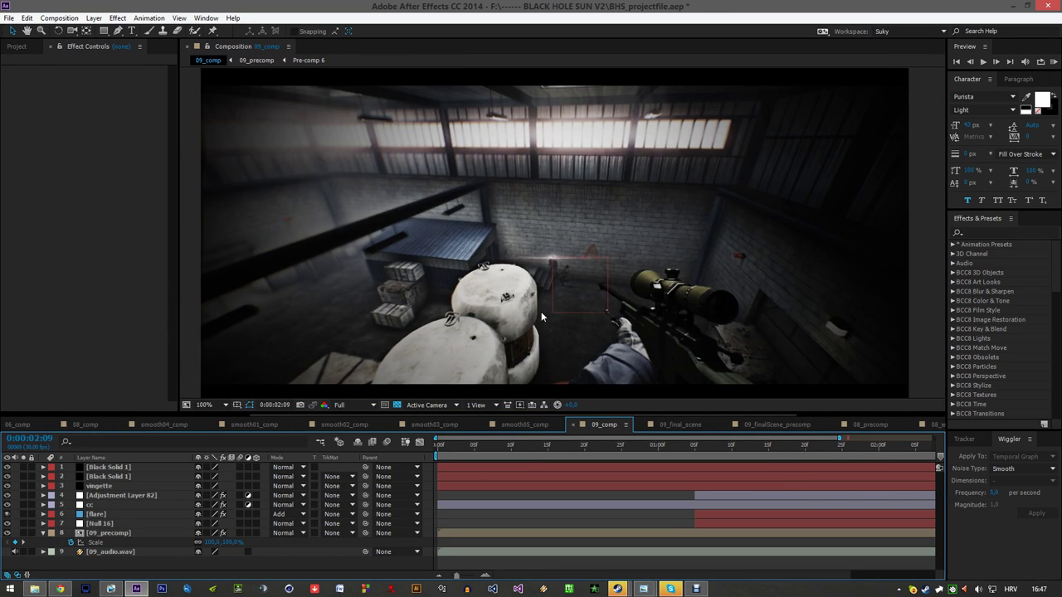
- View 09_comp at 0:00:00:28 and examine the motion-blurred warehouse and rifle
{"action": "left_click_drag", "start_coordinate": [540, 316], "coordinate": [550, 314]}
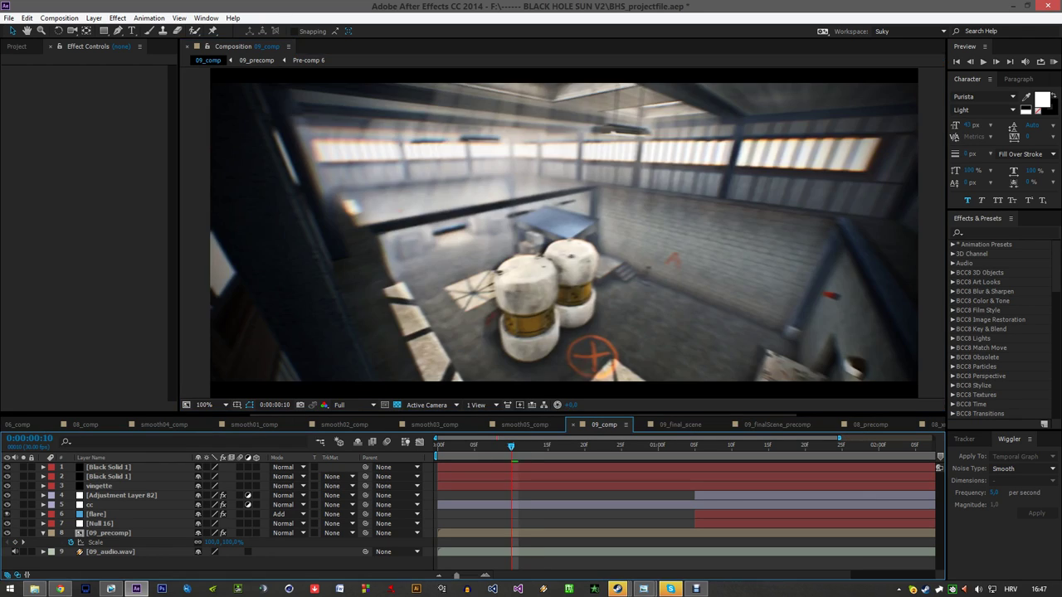
{"action": "left_click", "coordinate": [642, 447]}
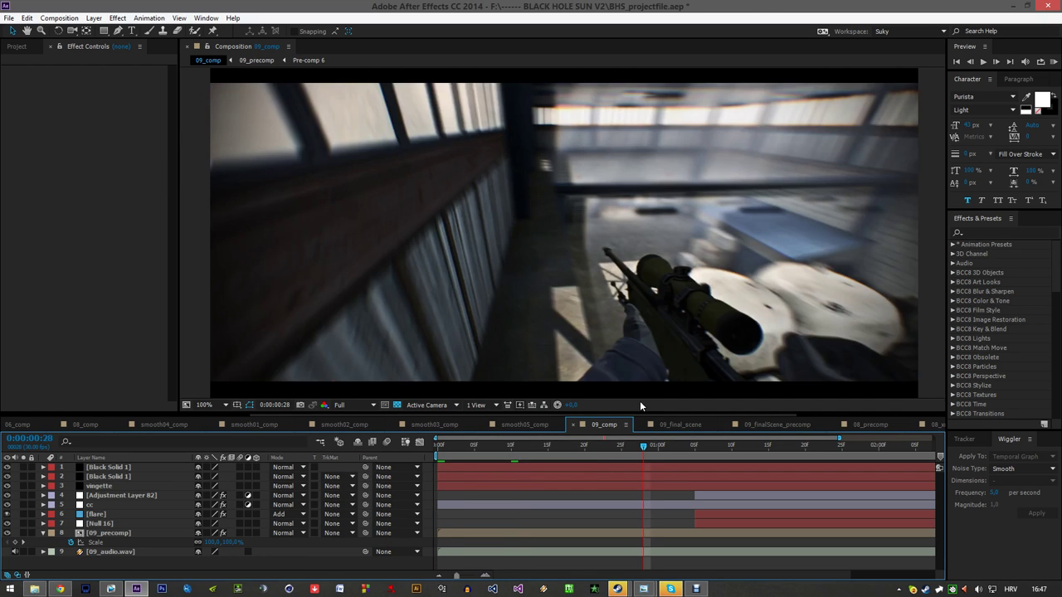
{"action": "left_click_drag", "start_coordinate": [646, 240], "coordinate": [552, 280]}
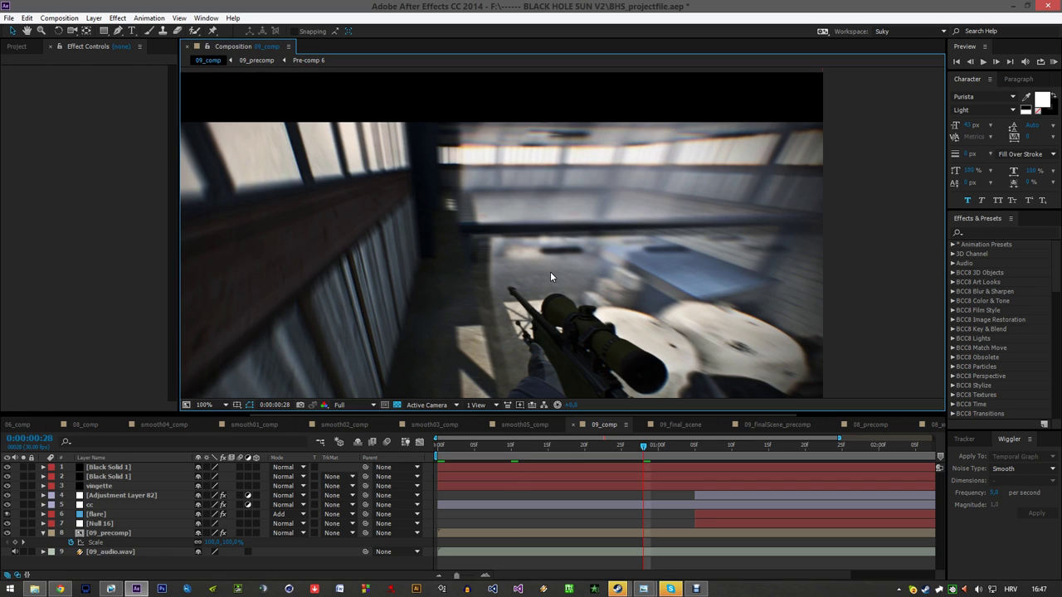
{"action": "scroll", "coordinate": [584, 266], "scroll_direction": "down", "scroll_amount": 3}
{"action": "scroll", "coordinate": [573, 261], "scroll_direction": "up", "scroll_amount": 3}
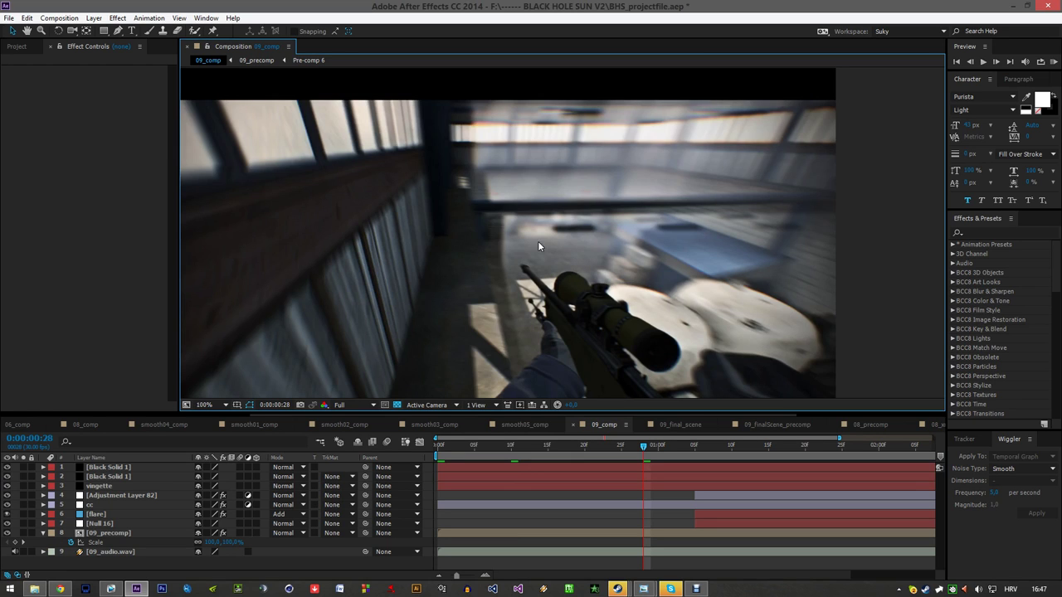
{"action": "scroll", "coordinate": [453, 218], "scroll_direction": "up", "scroll_amount": 2}
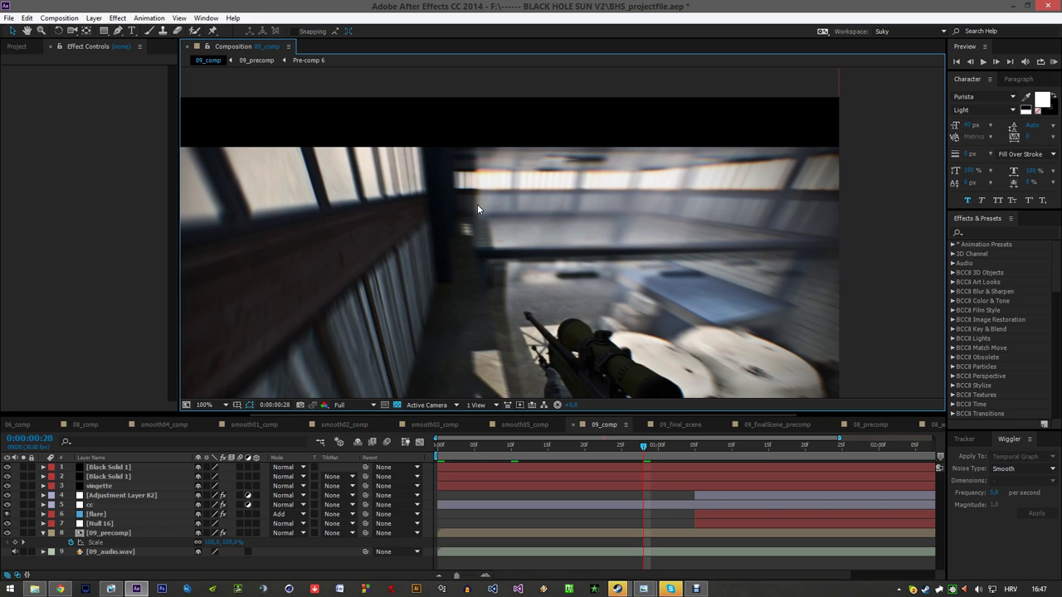
- Step through 09_comp from 0:00:00:29 to 0:00:01:05, where the flare and adjustment layers begin
{"action": "left_click", "coordinate": [651, 448]}
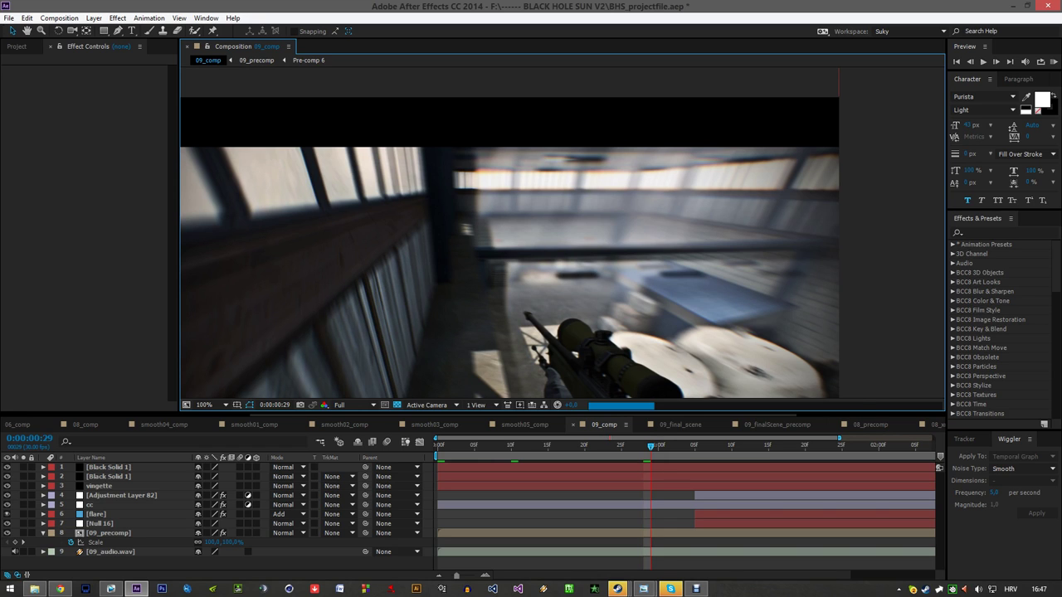
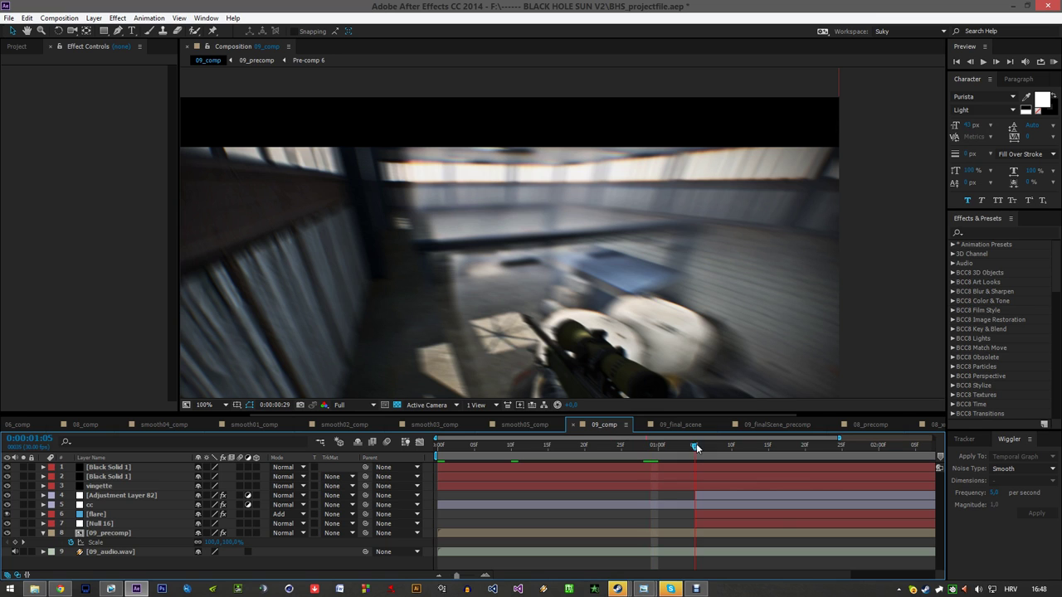
{"action": "key", "text": "comma"}
{"action": "key", "text": "comma"}
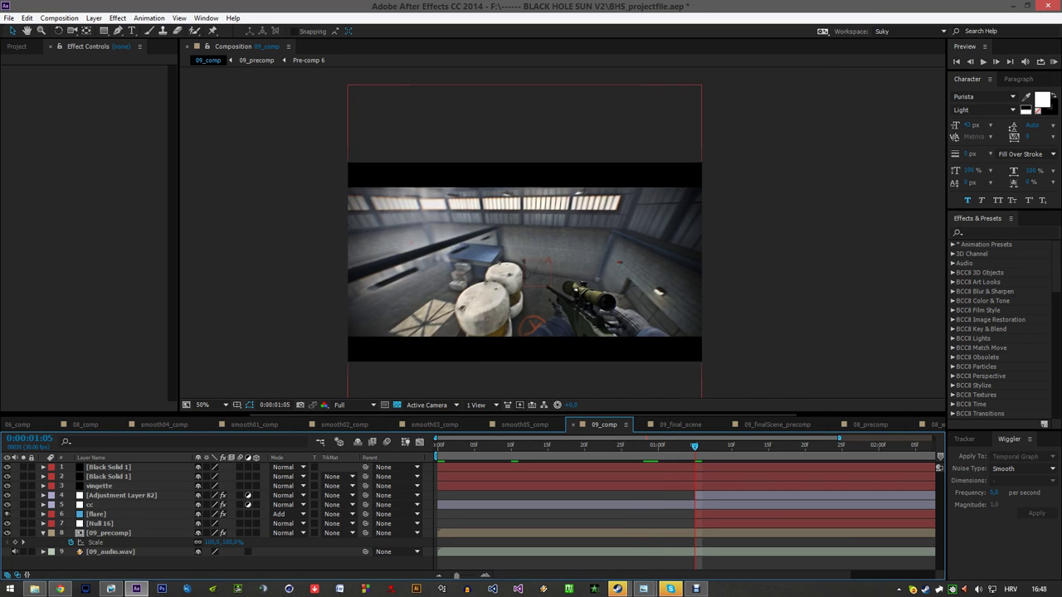
{"action": "key", "text": "period"}
{"action": "key", "text": "period"}
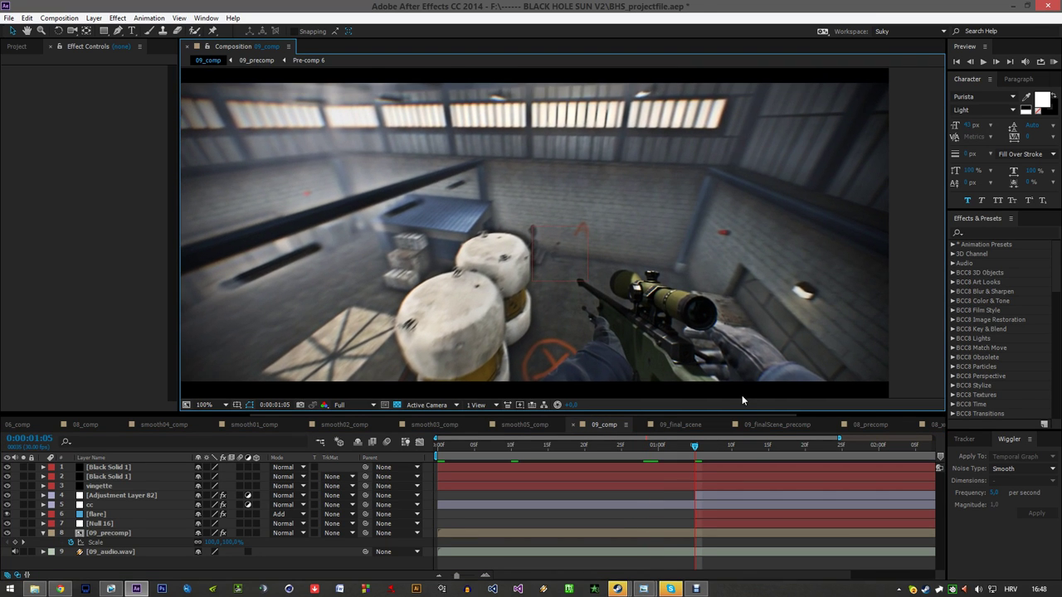
- Scrub 09_comp from 0:00:01:10 through 0:00:01:18 to 0:00:02:07 and examine the darkened warehouse shot
{"action": "left_click", "coordinate": [740, 452]}
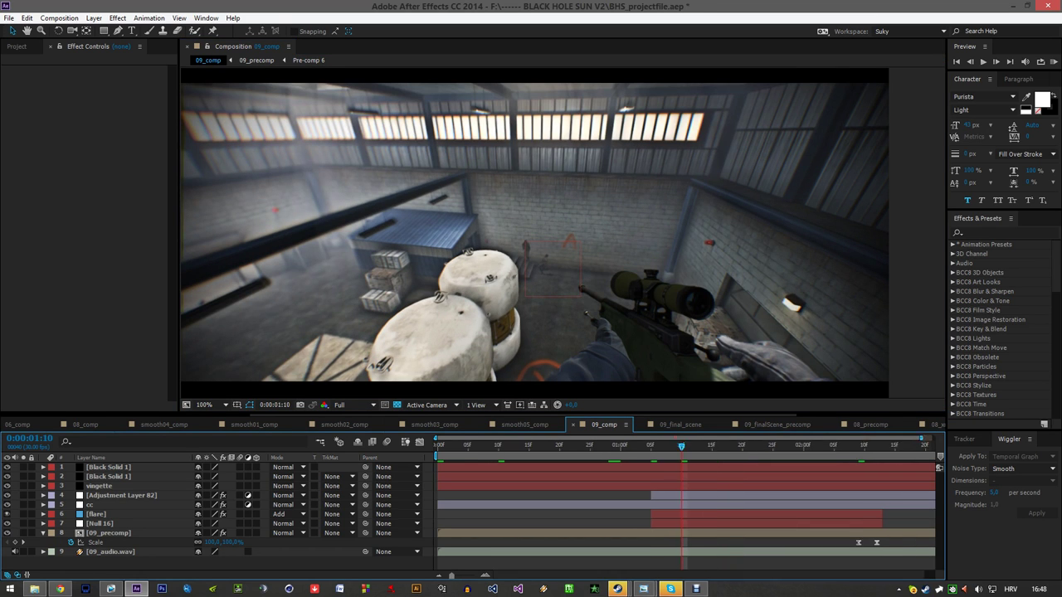
{"action": "left_click", "coordinate": [723, 447]}
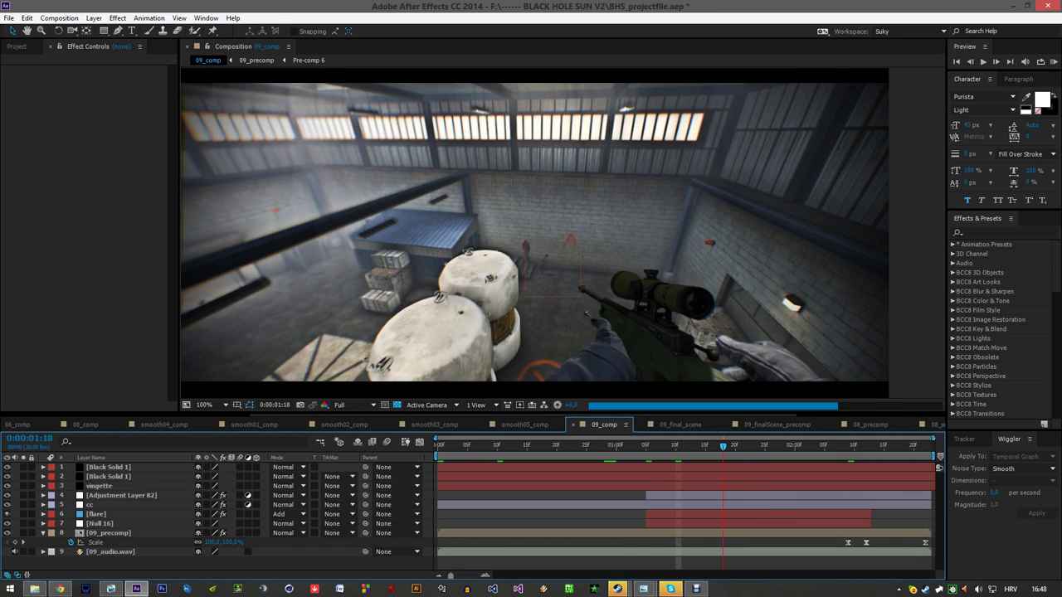
{"action": "left_click", "coordinate": [749, 445]}
{"action": "left_click", "coordinate": [795, 446]}
{"action": "left_click", "coordinate": [836, 445]}
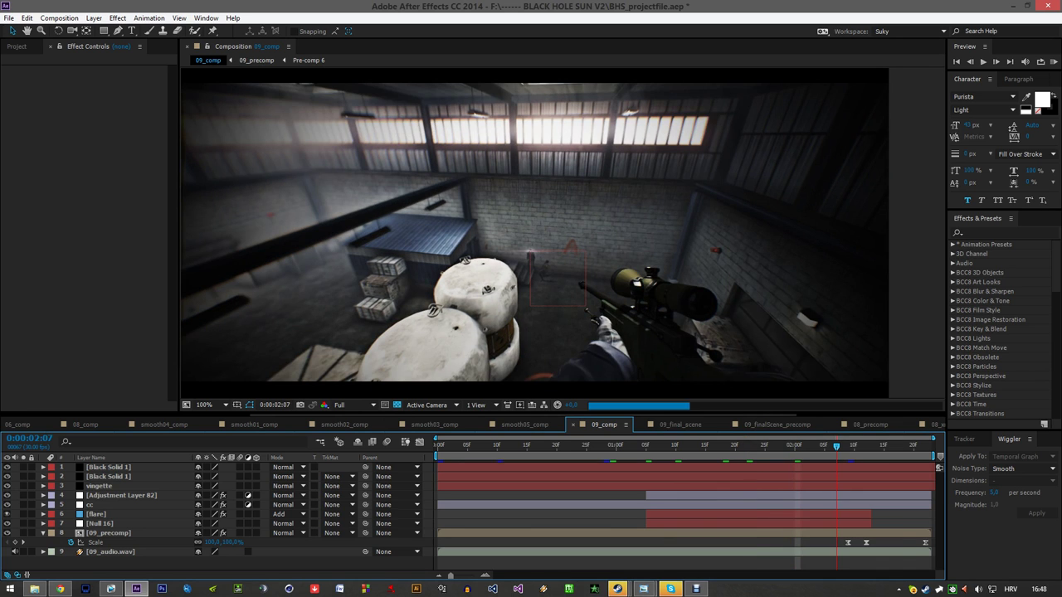
{"action": "scroll", "coordinate": [544, 278], "scroll_direction": "up", "scroll_amount": 1}
{"action": "scroll", "coordinate": [544, 278], "scroll_direction": "down", "scroll_amount": 1}
{"action": "left_click_drag", "start_coordinate": [545, 278], "coordinate": [550, 296]}
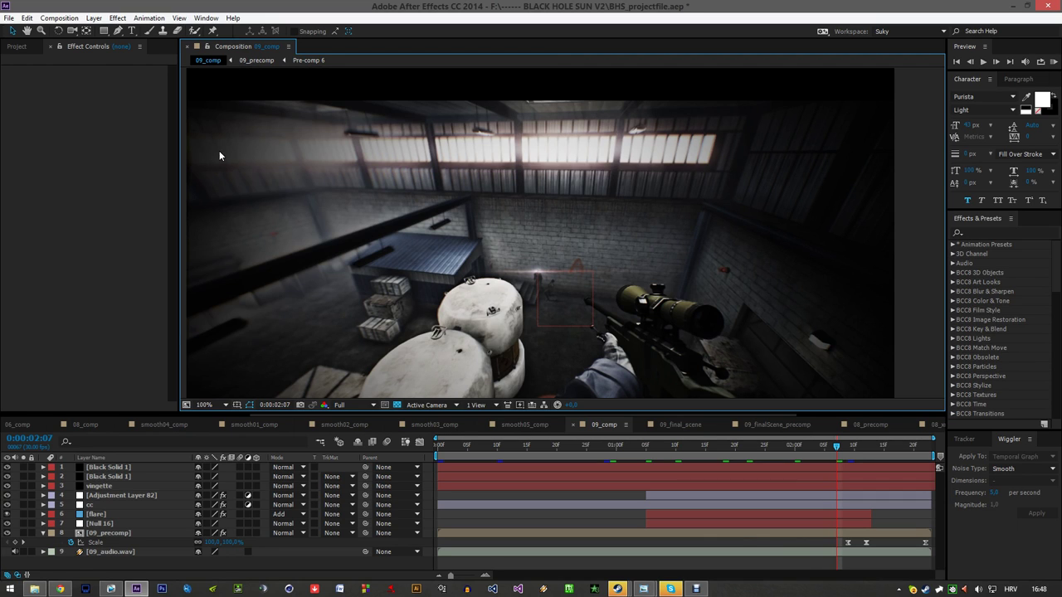
- Check the flare and feather transition in 09_comp at 0:00:02:11, 0:00:02:15 and 0:00:02:18
{"action": "left_click", "coordinate": [861, 445]}
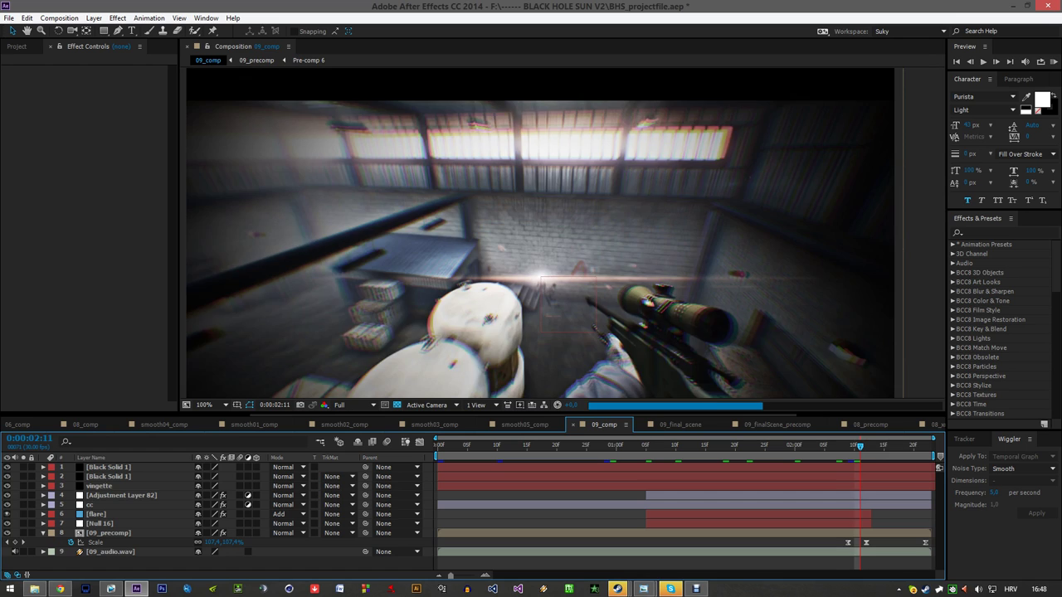
{"action": "left_click", "coordinate": [884, 445]}
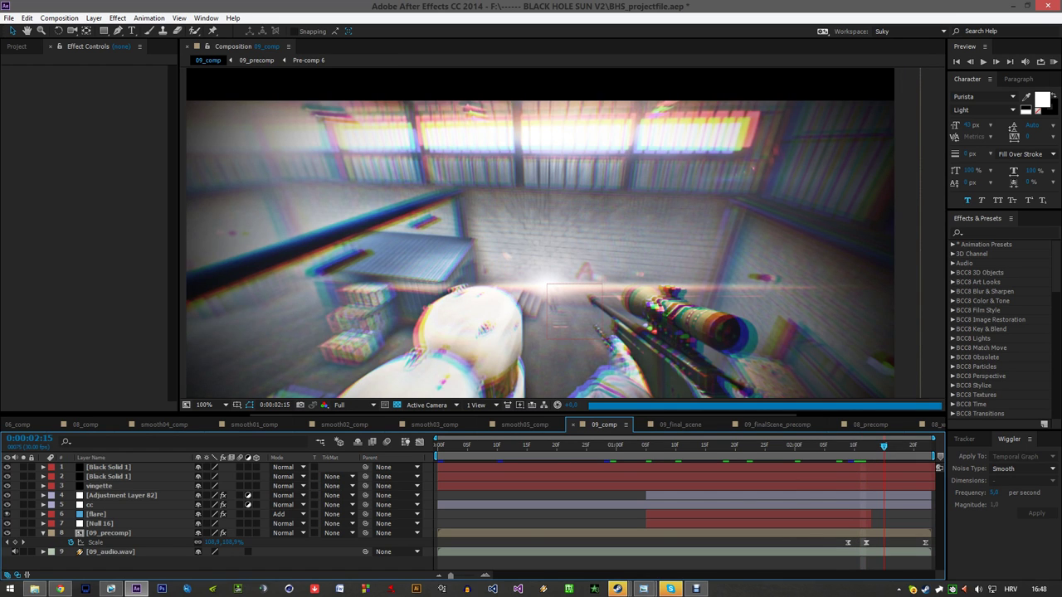
{"action": "left_click", "coordinate": [902, 446]}
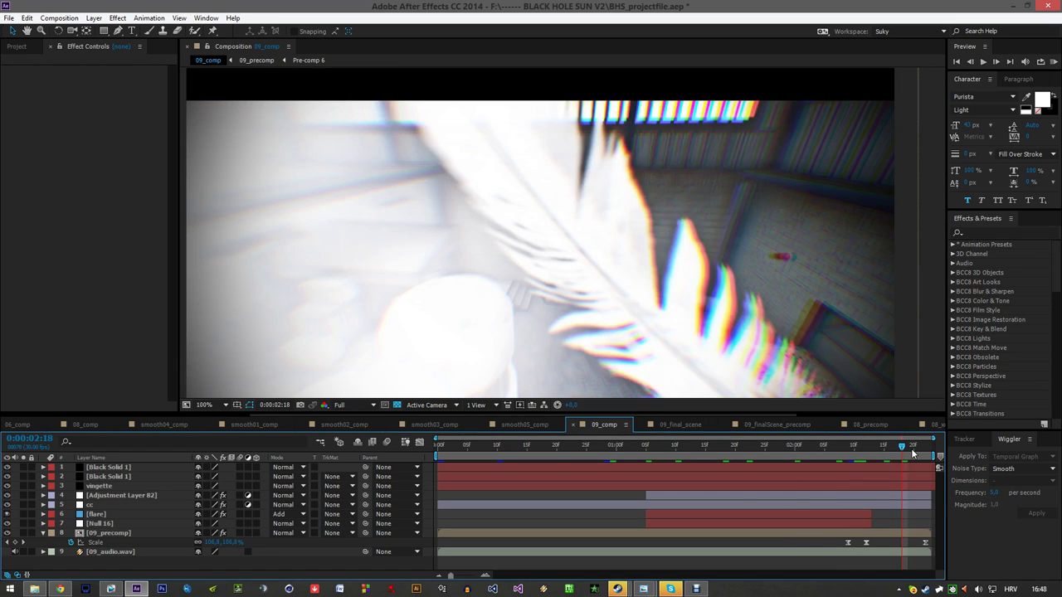
{"action": "scroll", "coordinate": [706, 348], "scroll_direction": "down", "scroll_amount": 1}
{"action": "left_click_drag", "start_coordinate": [469, 272], "coordinate": [481, 250]}
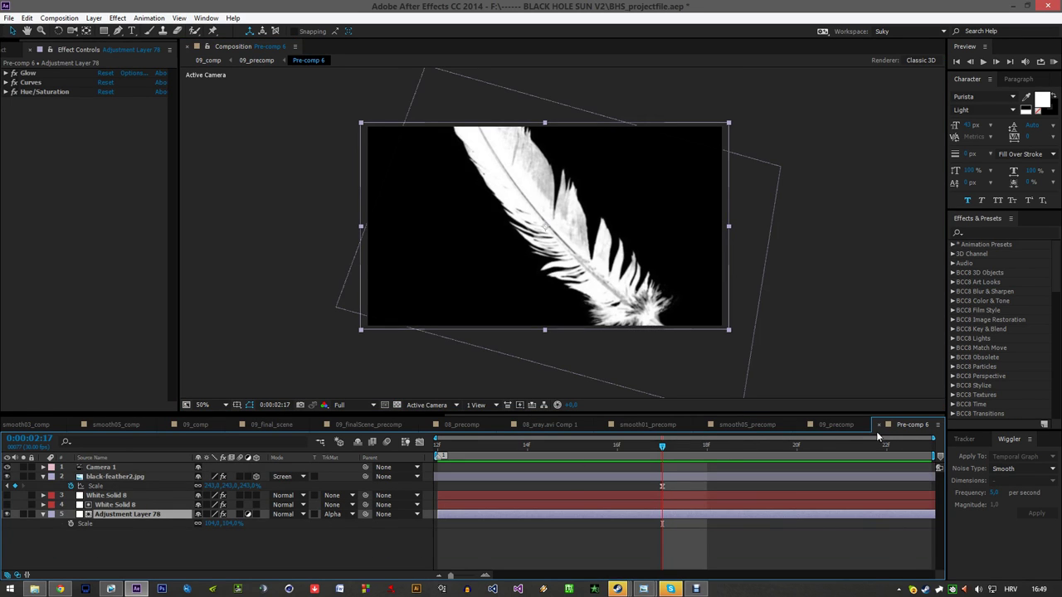
- Open 09_precomp and switch Collapse Transformations off and on again for the Pre-comp 6 layer to compare the feather
{"action": "left_click", "coordinate": [836, 425]}
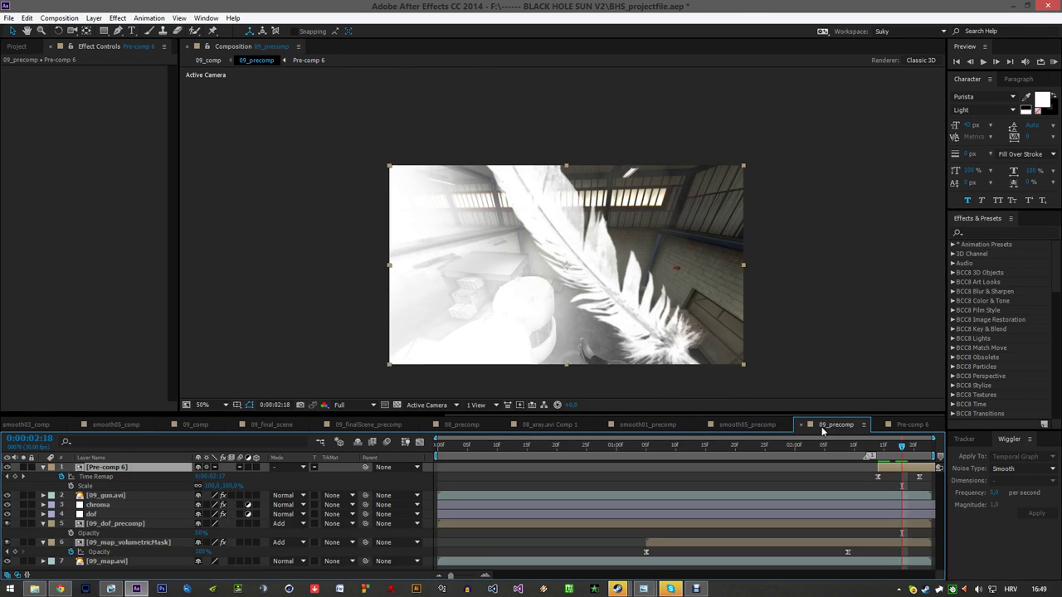
{"action": "left_click", "coordinate": [207, 468]}
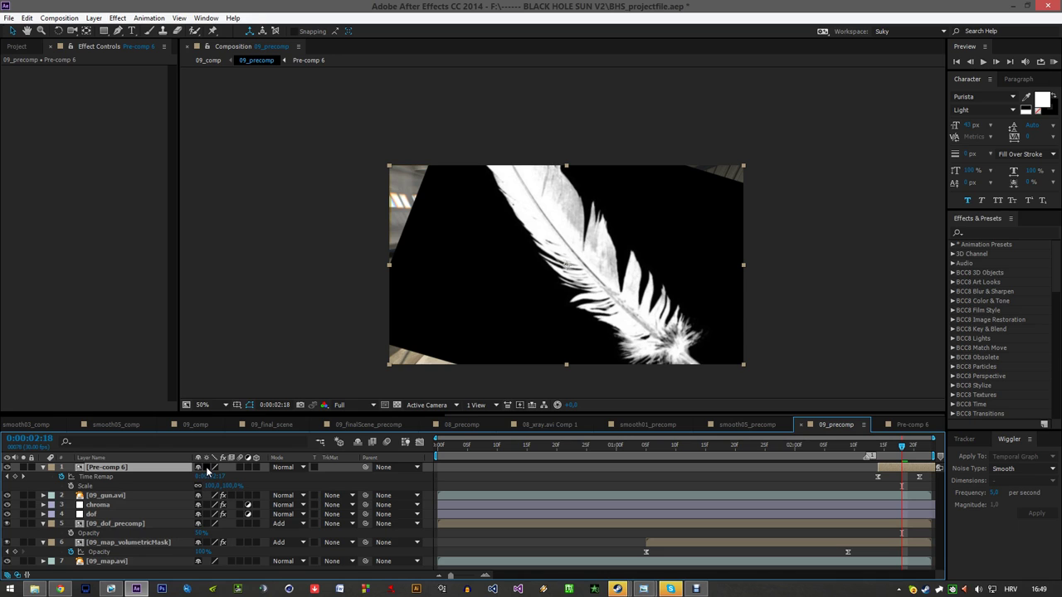
{"action": "left_click", "coordinate": [207, 468]}
- Open Pre-comp 6, solo the black-feather2.jpg layer briefly, and check the feather against the transparency grid
{"action": "left_click", "coordinate": [912, 424]}
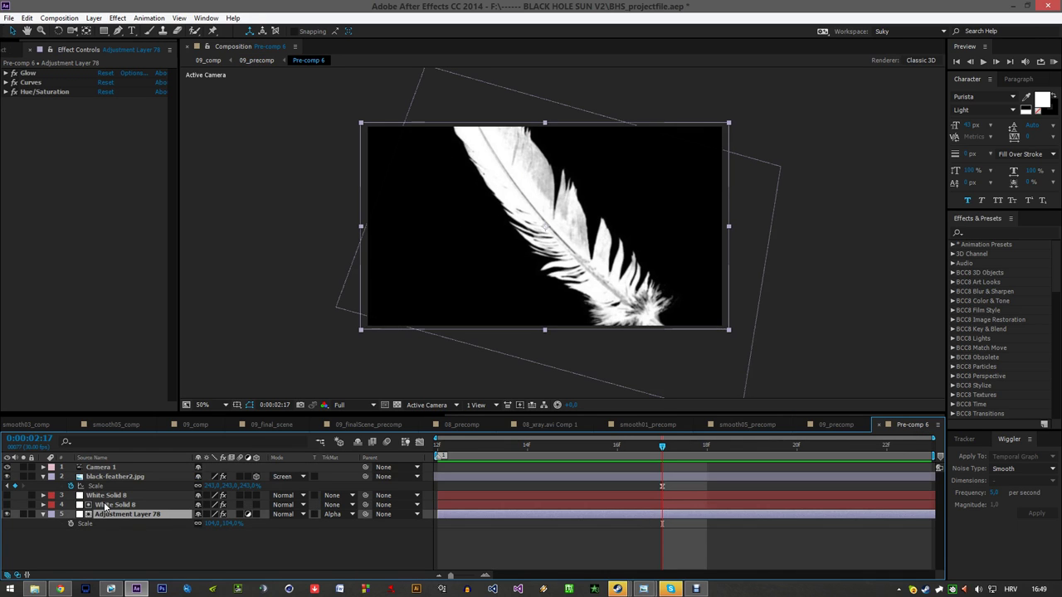
{"action": "left_click", "coordinate": [24, 476]}
{"action": "left_click", "coordinate": [23, 476]}
{"action": "left_click", "coordinate": [396, 405]}
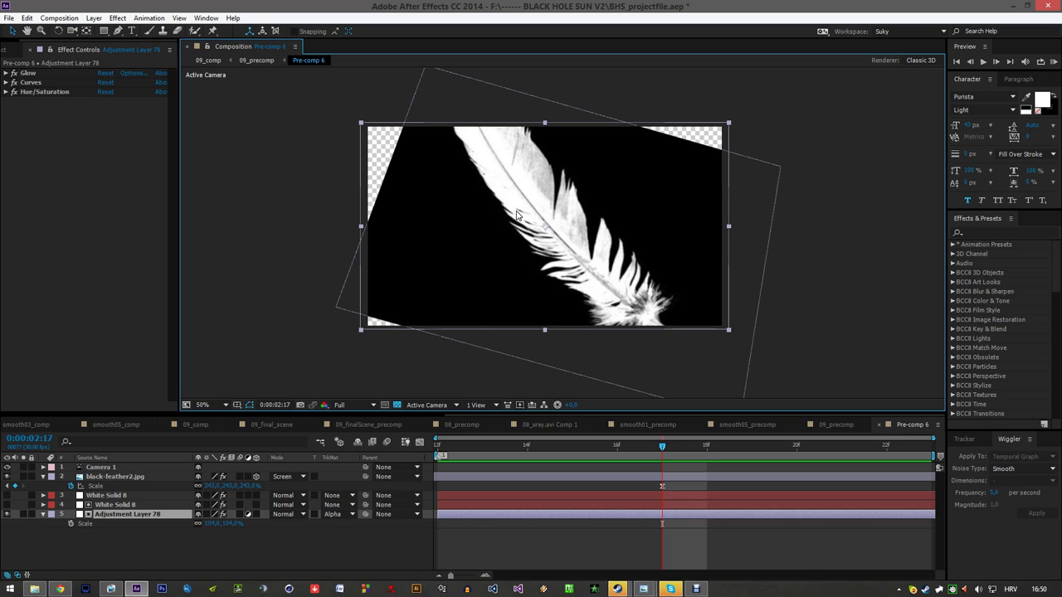
{"action": "left_click", "coordinate": [396, 404]}
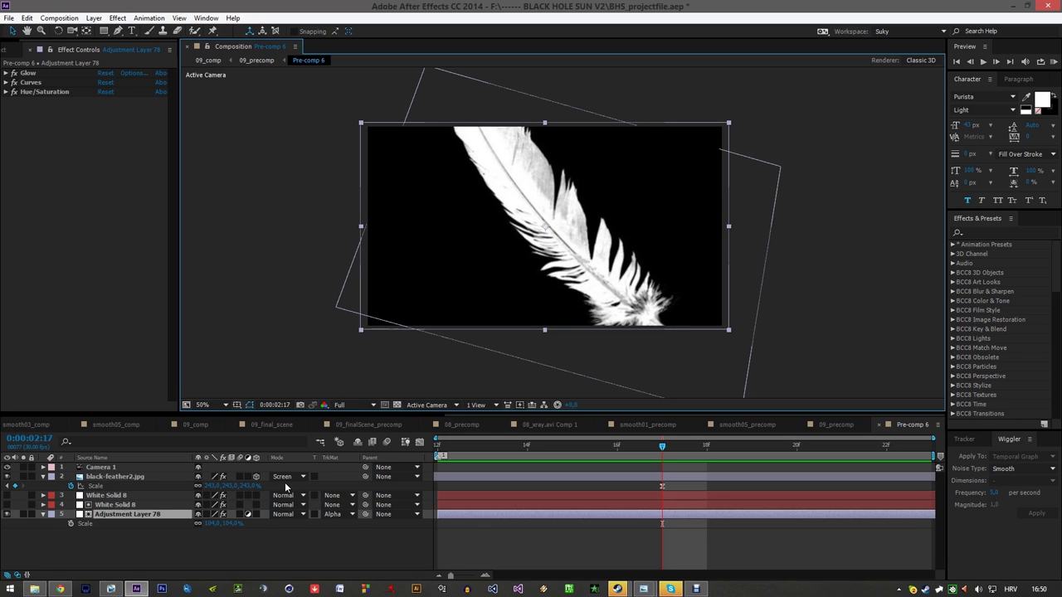
- Return to 09_precomp and view the white-out at 0:00:02:20
{"action": "left_click", "coordinate": [840, 426]}
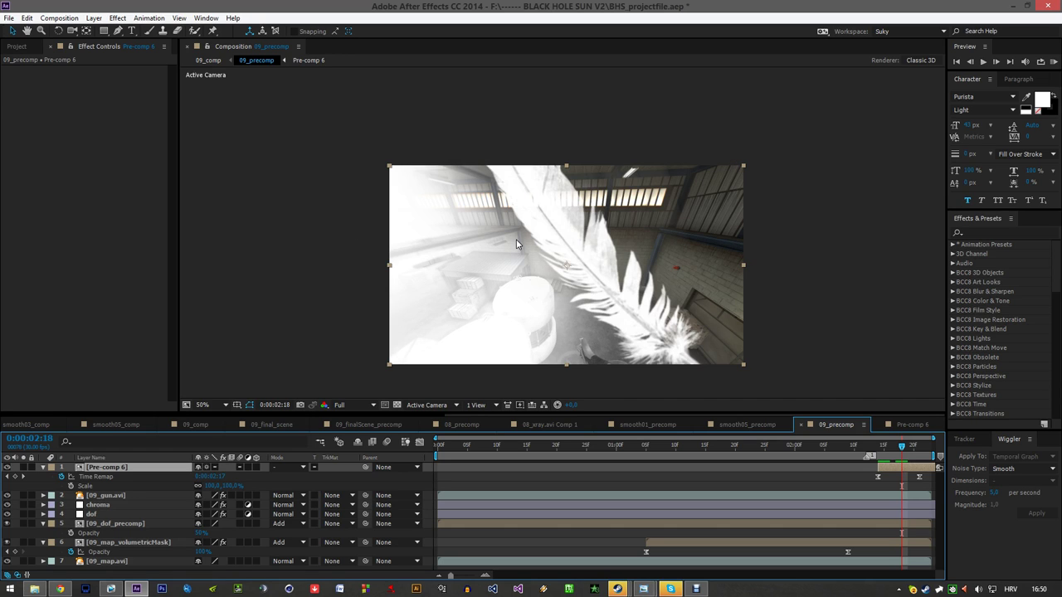
{"action": "left_click", "coordinate": [910, 445]}
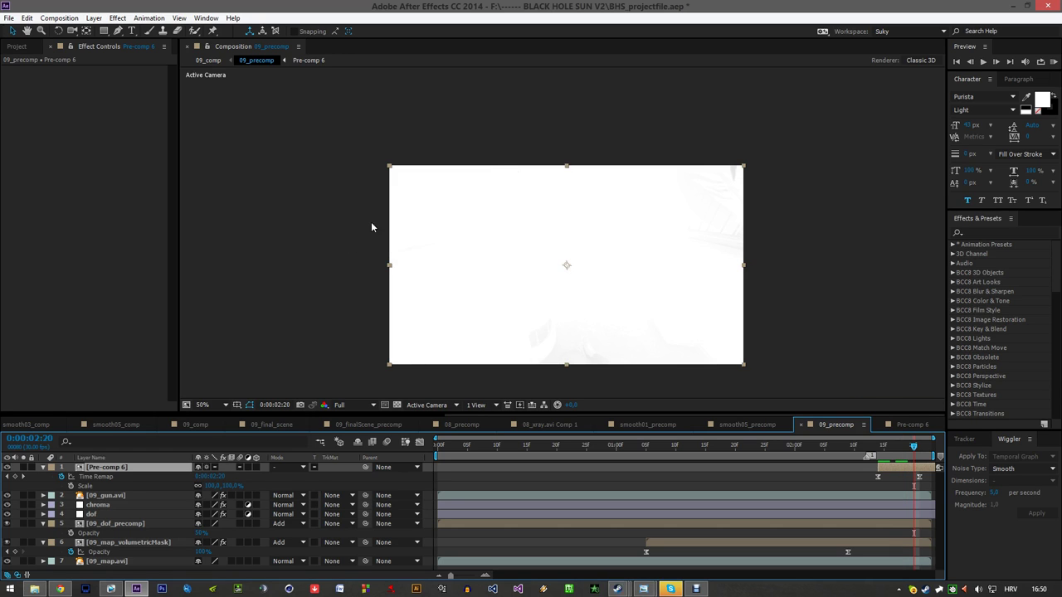
- Check 09_precomp at 0:00:02:19, open 09_final_scene and examine its finished frame up close
{"action": "key", "text": "Page_Down"}
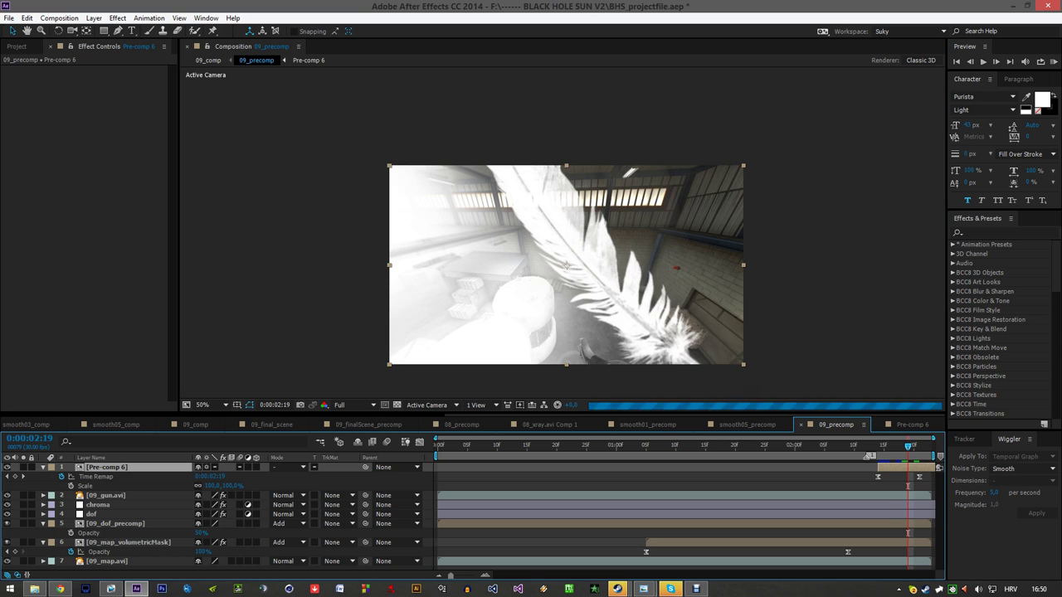
{"action": "left_click", "coordinate": [253, 426]}
{"action": "scroll", "coordinate": [483, 261], "scroll_direction": "down", "scroll_amount": 1}
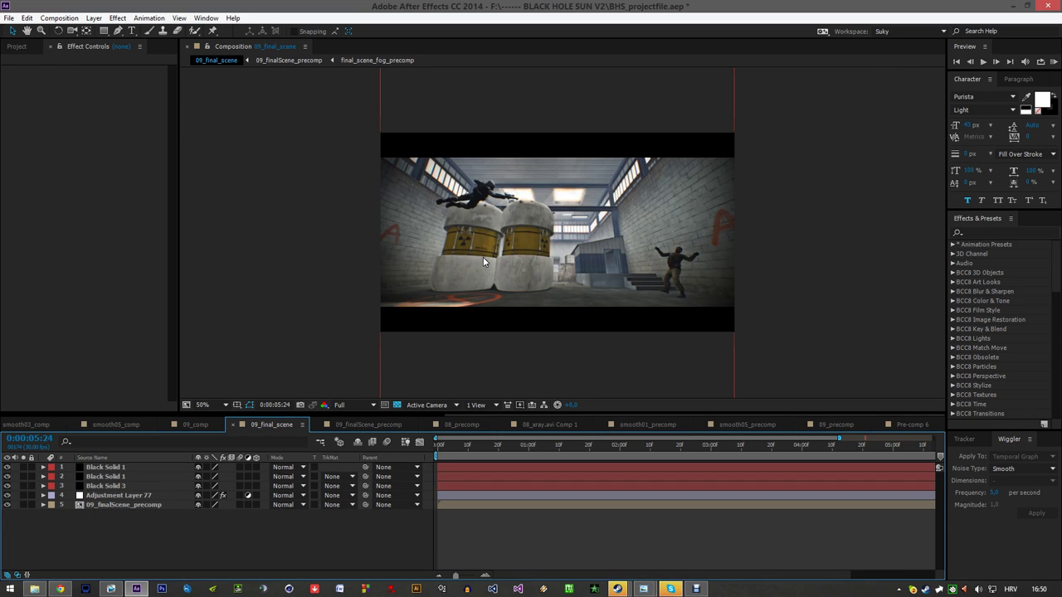
{"action": "scroll", "coordinate": [594, 301], "scroll_direction": "up", "scroll_amount": 1}
{"action": "left_click_drag", "start_coordinate": [582, 323], "coordinate": [594, 321]}
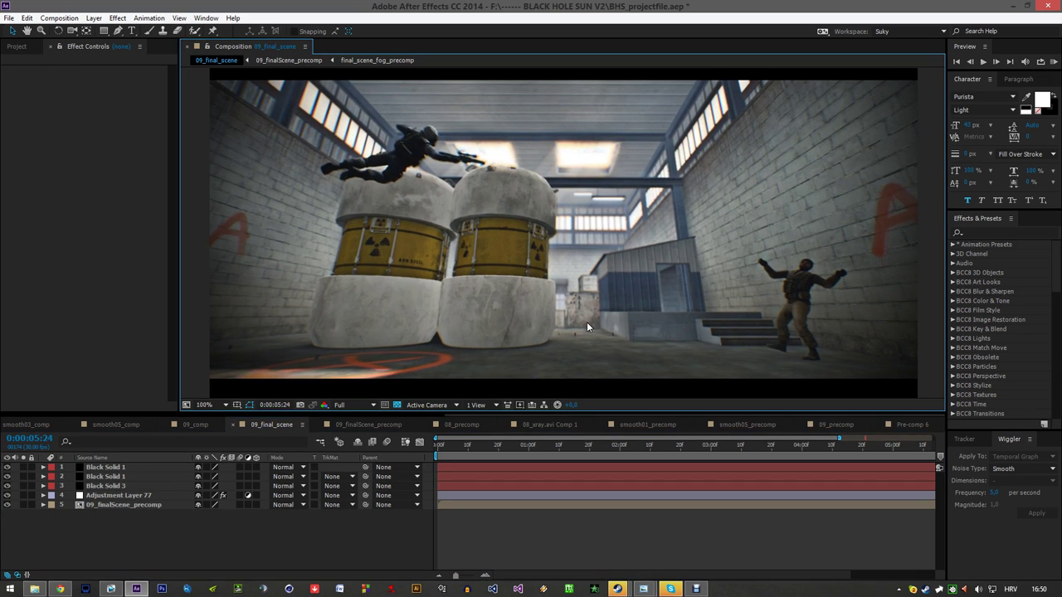
{"action": "left_click_drag", "start_coordinate": [448, 353], "coordinate": [429, 353]}
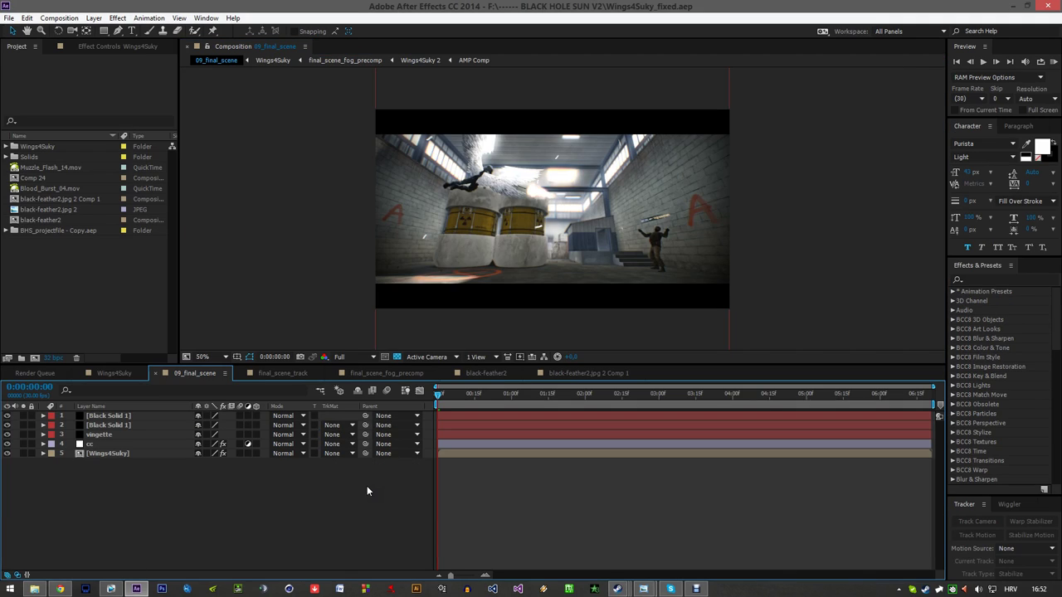
- View 09_final_scene of the Wings4Suky_fixed project at 100% and enlarge the preview area to show the winged player
{"action": "key", "text": "slash"}
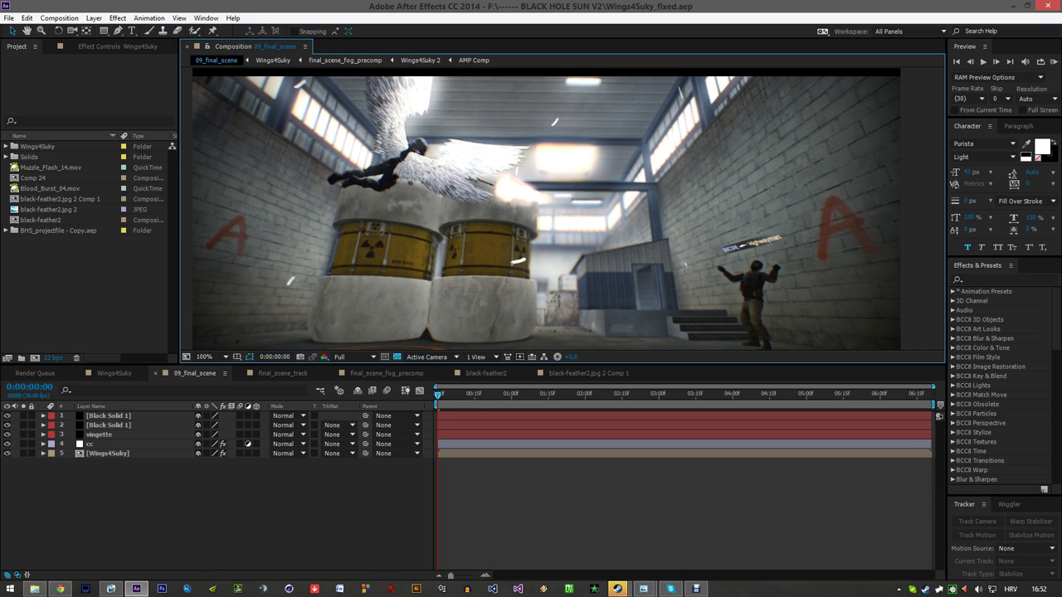
{"action": "left_click_drag", "start_coordinate": [520, 364], "coordinate": [520, 424]}
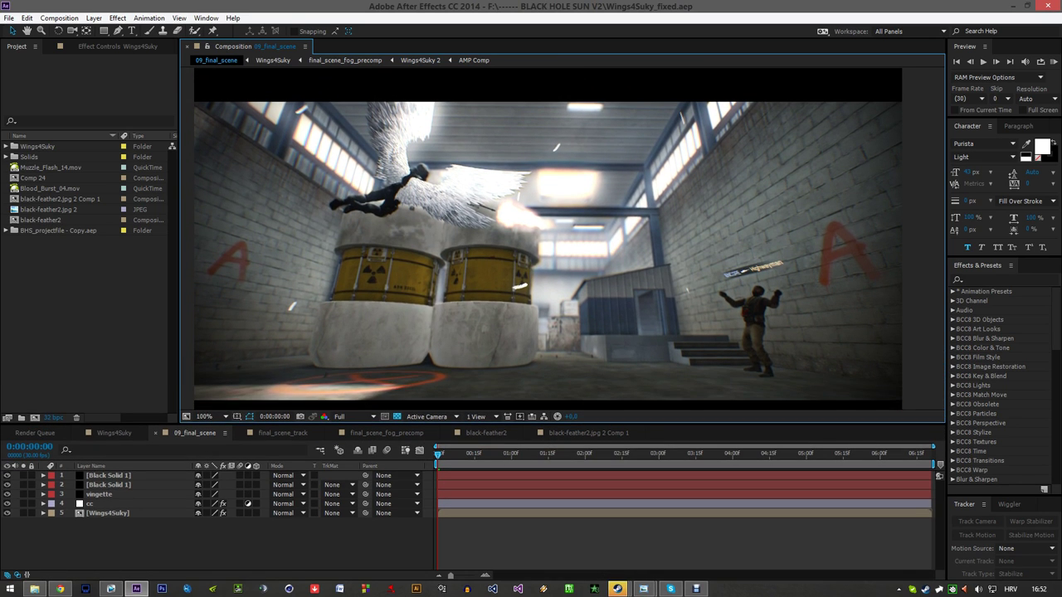
{"action": "mouse_move", "coordinate": [381, 348]}
{"action": "left_mouse_down"}
{"action": "mouse_move", "coordinate": [386, 340]}
{"action": "mouse_move", "coordinate": [374, 355]}
{"action": "left_mouse_up"}
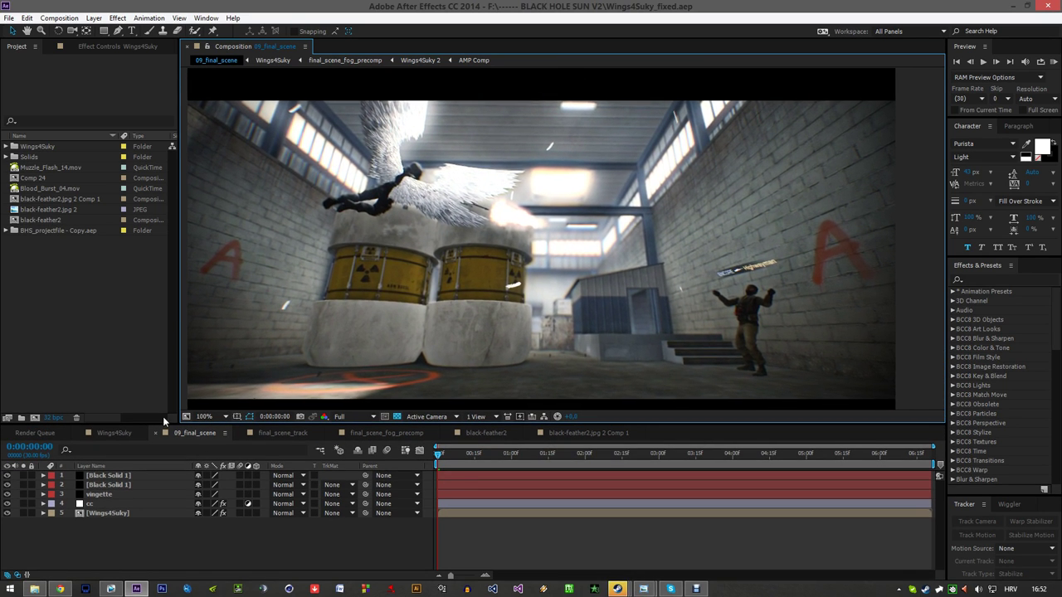
- Open the Wings4Suky composition and look over its frame and layer stack
{"action": "left_click", "coordinate": [117, 434]}
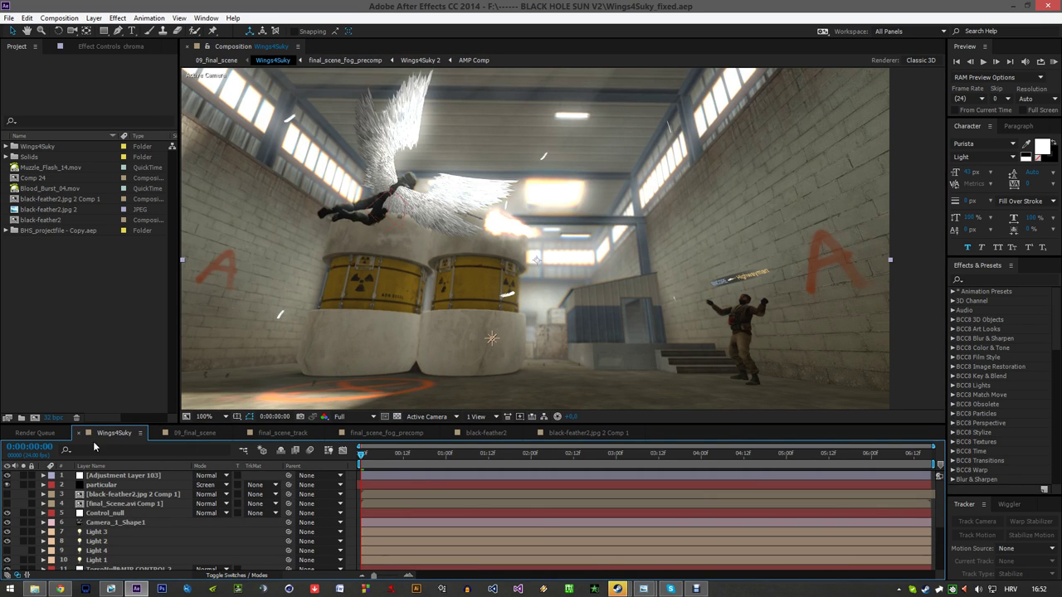
{"action": "left_click_drag", "start_coordinate": [431, 226], "coordinate": [442, 205]}
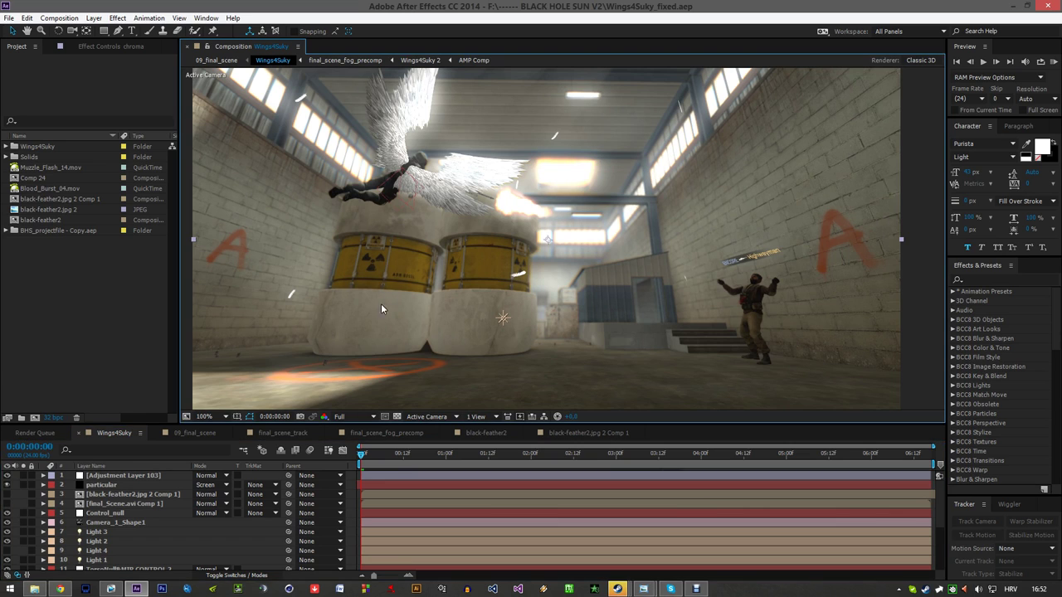
{"action": "scroll", "coordinate": [125, 503], "scroll_direction": "down", "scroll_amount": 3}
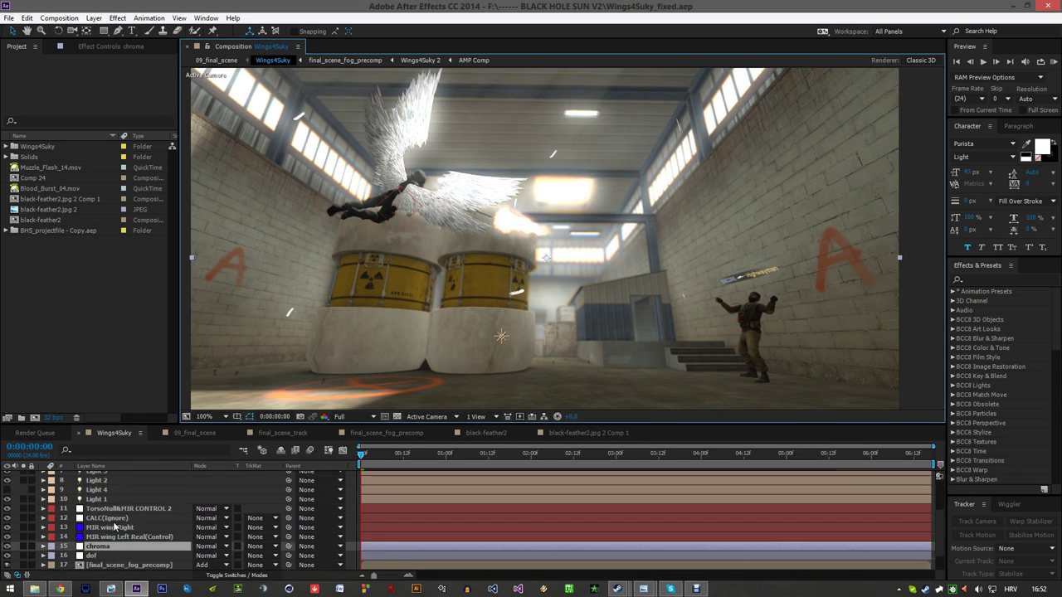
- Point out the MIR wing Right layer and the scene lights by selecting them in turn, ending on Light 1
{"action": "left_click", "coordinate": [114, 526]}
{"action": "left_click", "coordinate": [146, 489]}
{"action": "scroll", "coordinate": [116, 508], "scroll_direction": "up", "scroll_amount": 3}
{"action": "left_click", "coordinate": [106, 526]}
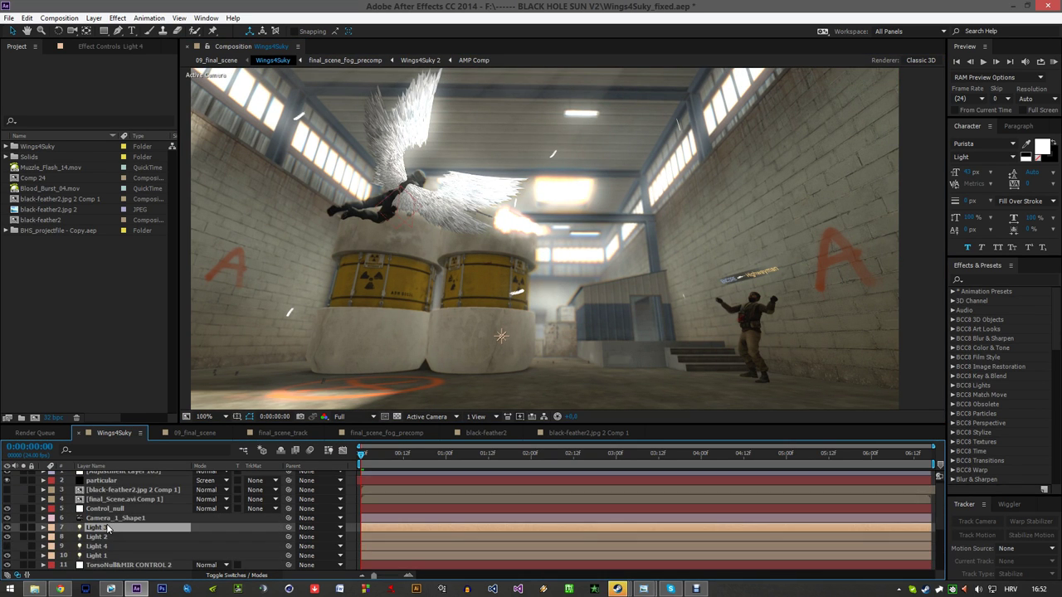
{"action": "left_click", "coordinate": [100, 554]}
{"action": "left_click", "coordinate": [99, 528]}
{"action": "left_click", "coordinate": [107, 537]}
{"action": "left_click", "coordinate": [108, 555]}
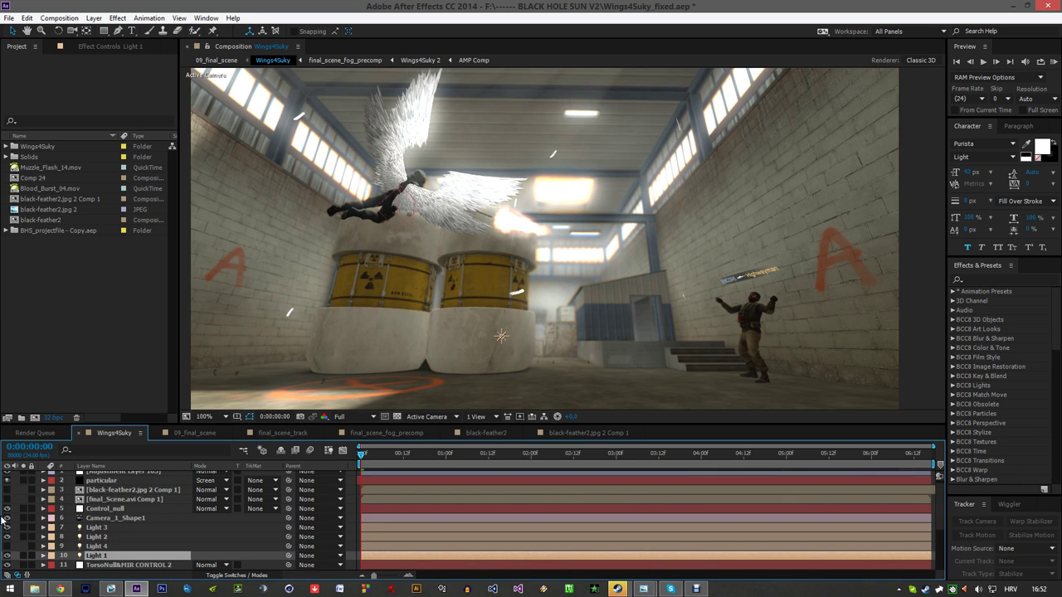
- Hide Light 1, Light 2 and Light 3, examine the unlit wings up close, and show the three lights again
{"action": "left_click", "coordinate": [6, 555]}
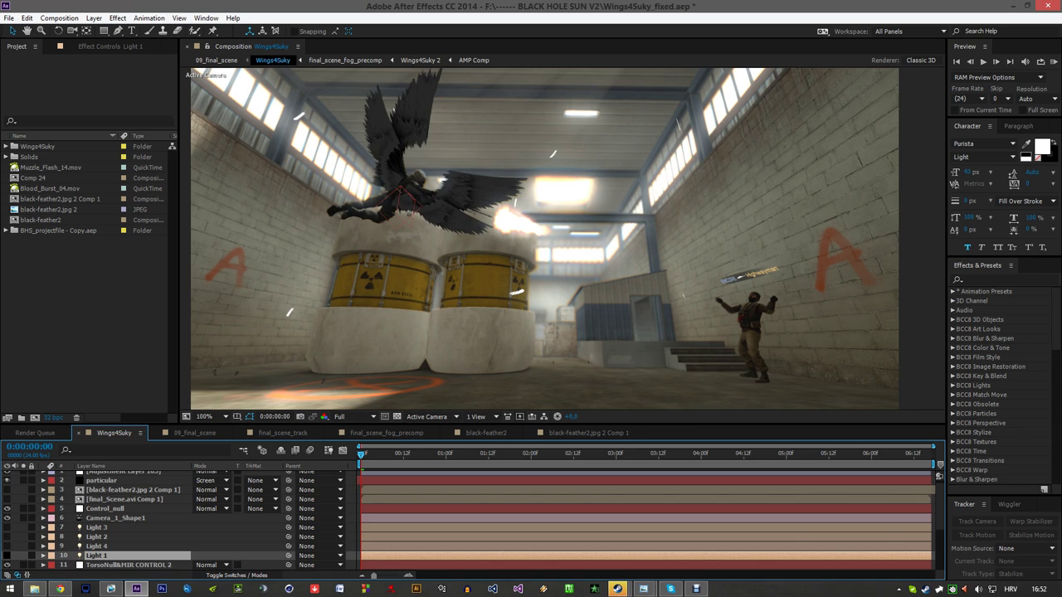
{"action": "scroll", "coordinate": [431, 271], "scroll_direction": "up", "scroll_amount": 1}
{"action": "left_click_drag", "start_coordinate": [282, 182], "coordinate": [480, 330]}
{"action": "scroll", "coordinate": [473, 324], "scroll_direction": "up", "scroll_amount": 1}
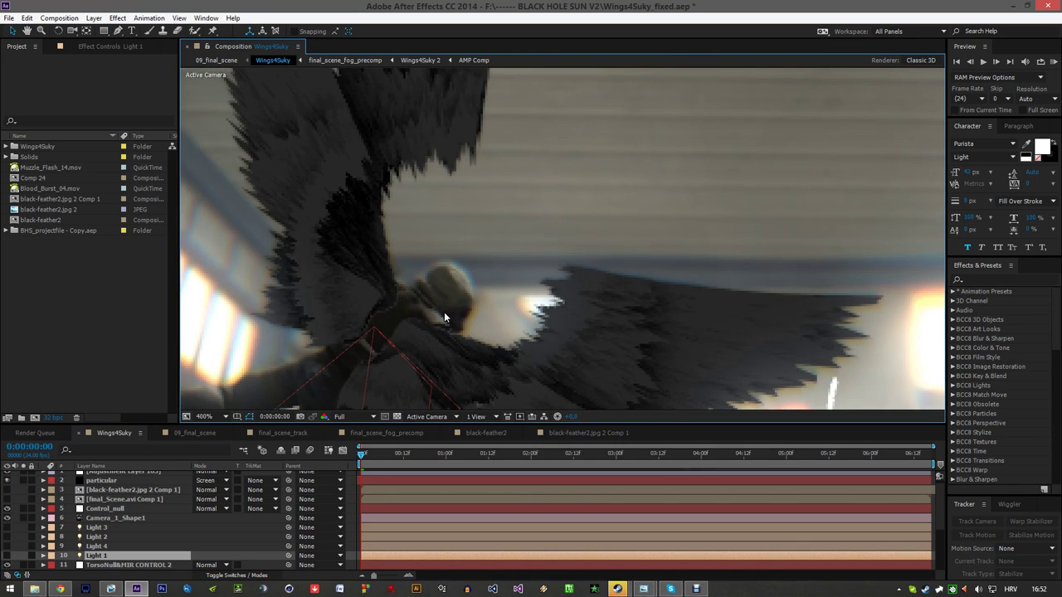
{"action": "scroll", "coordinate": [418, 252], "scroll_direction": "down", "scroll_amount": 2}
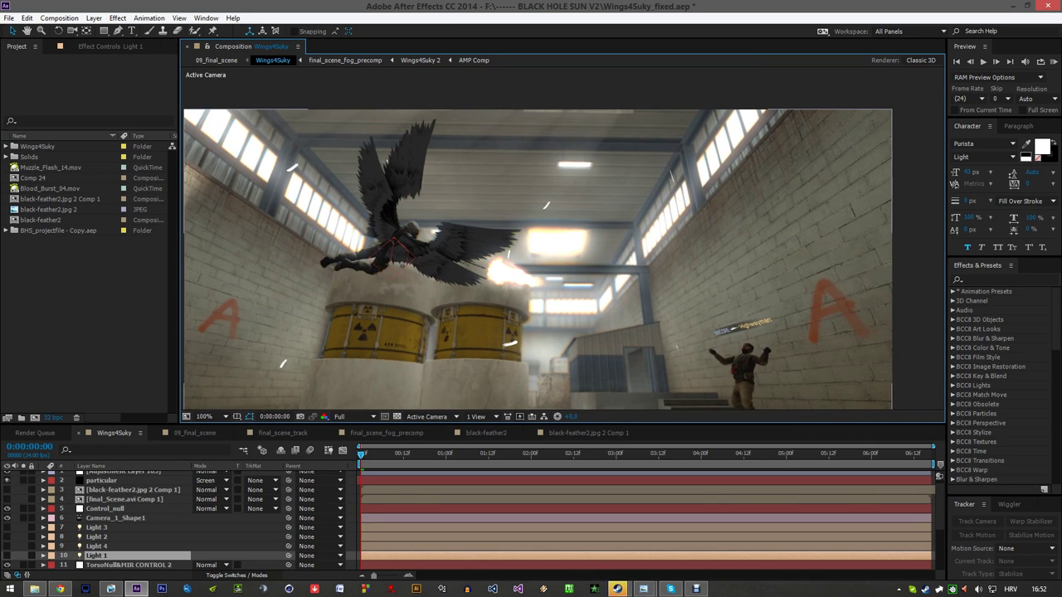
{"action": "left_click", "coordinate": [6, 555]}
{"action": "left_click", "coordinate": [6, 537]}
{"action": "left_click", "coordinate": [7, 527]}
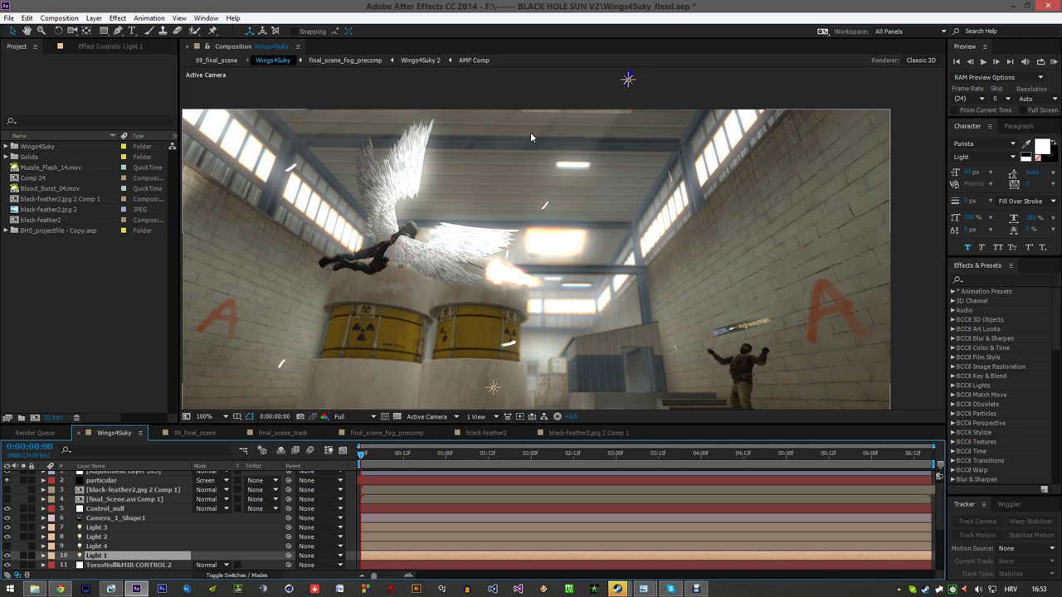
- Examine the position of Light 1 above the warehouse frame and the lighting on the wings
{"action": "left_click_drag", "start_coordinate": [571, 86], "coordinate": [575, 135]}
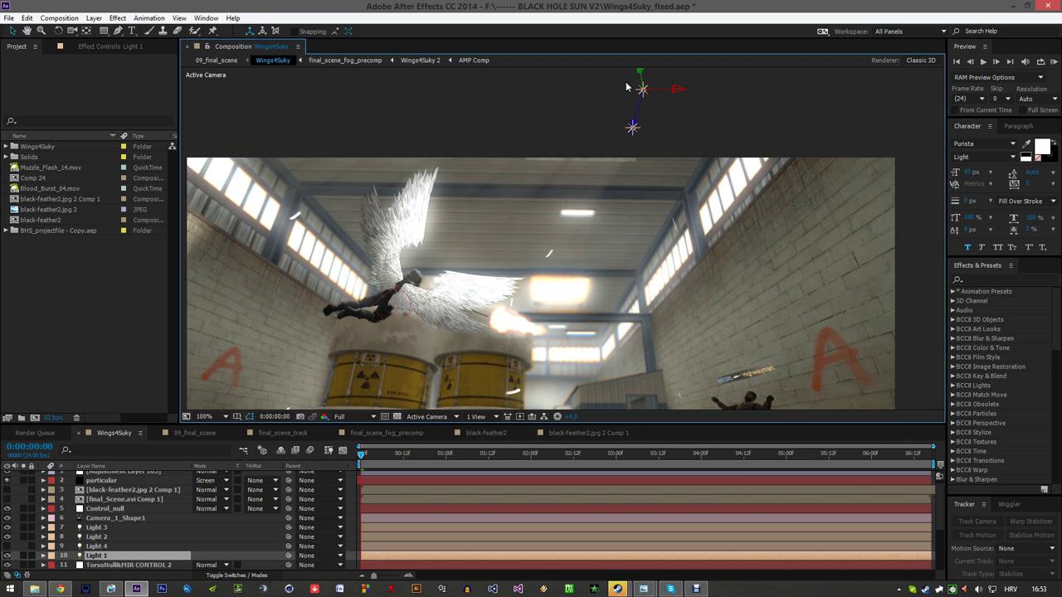
{"action": "left_click_drag", "start_coordinate": [463, 291], "coordinate": [492, 201]}
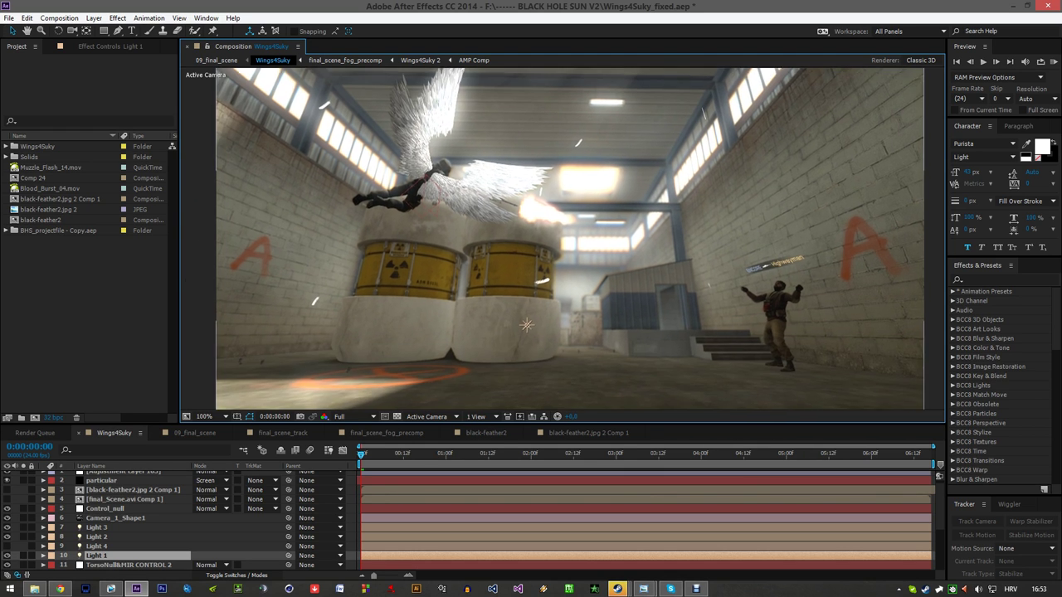
{"action": "left_click", "coordinate": [6, 527]}
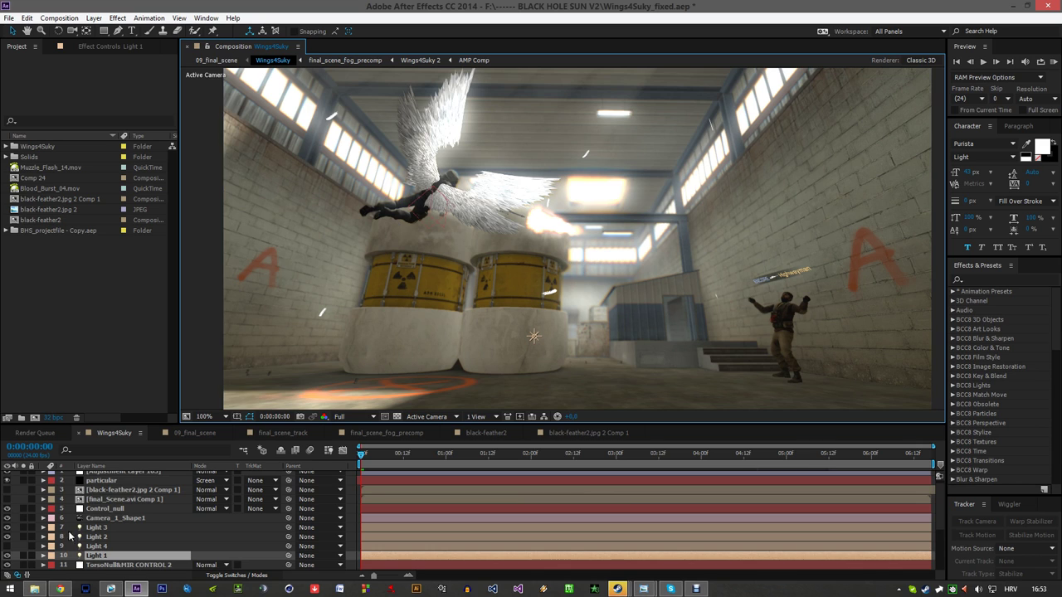
- Solo the particular layer and examine its feather particles up close
{"action": "scroll", "coordinate": [85, 525], "scroll_direction": "up", "scroll_amount": 1}
{"action": "left_click", "coordinate": [23, 486]}
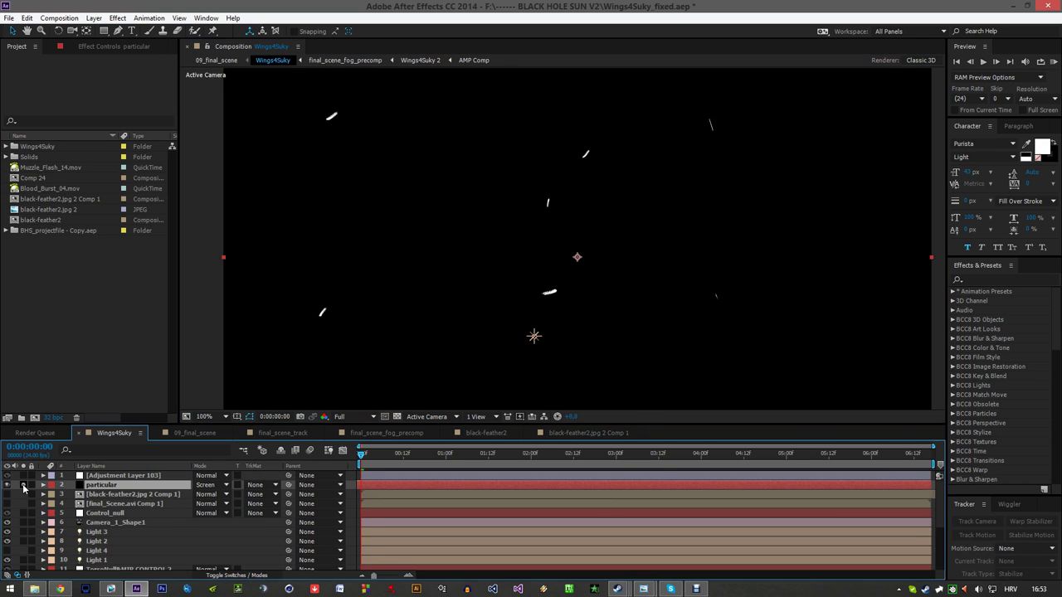
{"action": "scroll", "coordinate": [542, 310], "scroll_direction": "down", "scroll_amount": 1}
{"action": "scroll", "coordinate": [535, 305], "scroll_direction": "up", "scroll_amount": 3}
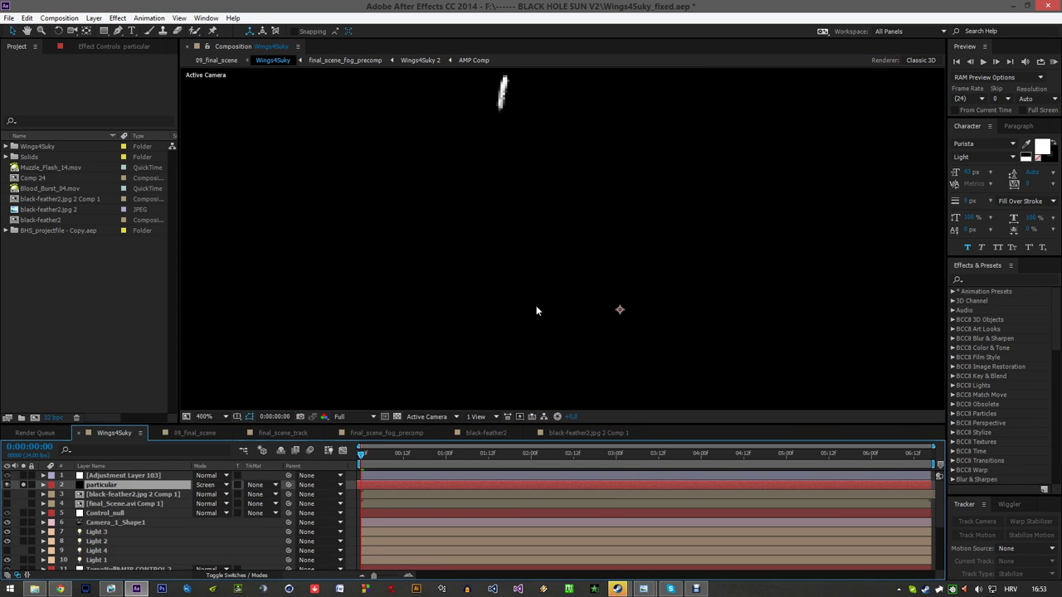
{"action": "scroll", "coordinate": [521, 199], "scroll_direction": "down", "scroll_amount": 3}
{"action": "scroll", "coordinate": [521, 199], "scroll_direction": "up", "scroll_amount": 2}
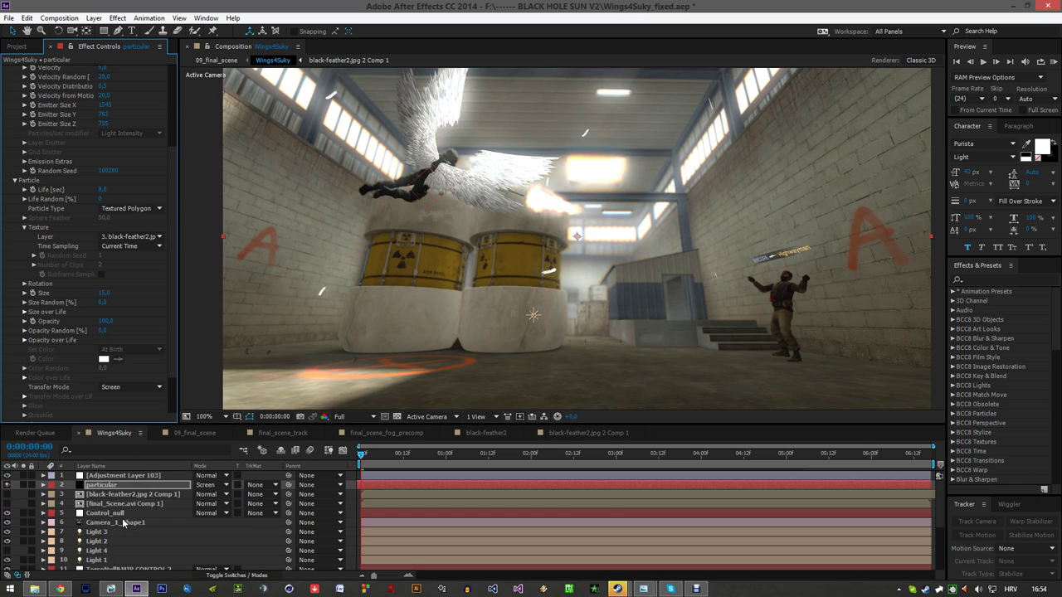
- Open final_scene_track, go to 0:00:00:15 and switch off the transparency grid
{"action": "scroll", "coordinate": [122, 521], "scroll_direction": "down", "scroll_amount": 3}
{"action": "scroll", "coordinate": [121, 521], "scroll_direction": "up", "scroll_amount": 3}
{"action": "scroll", "coordinate": [121, 520], "scroll_direction": "down", "scroll_amount": 3}
{"action": "double_click", "coordinate": [128, 545]}
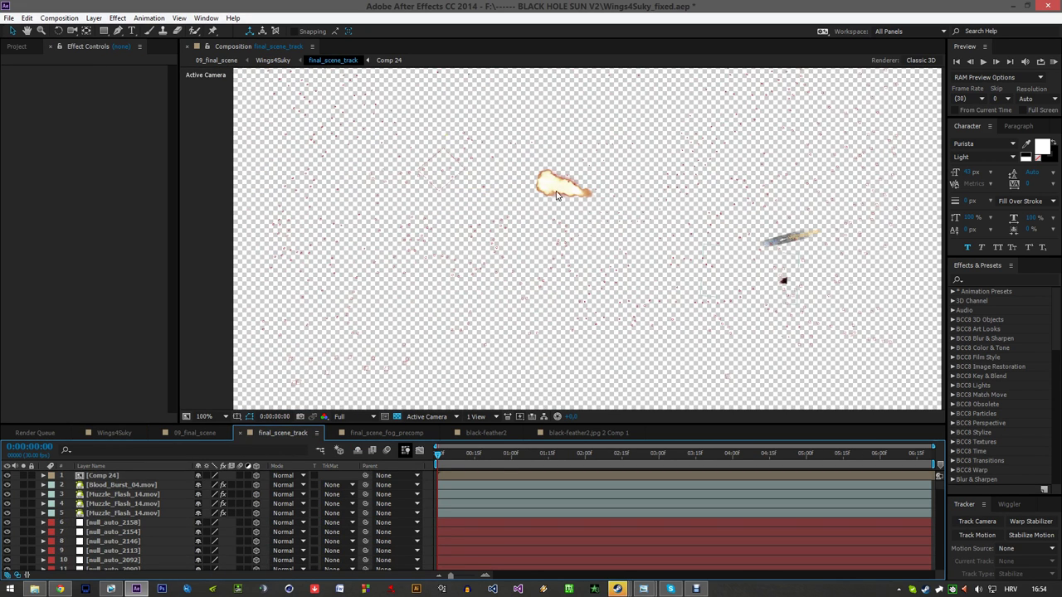
{"action": "left_click", "coordinate": [475, 455]}
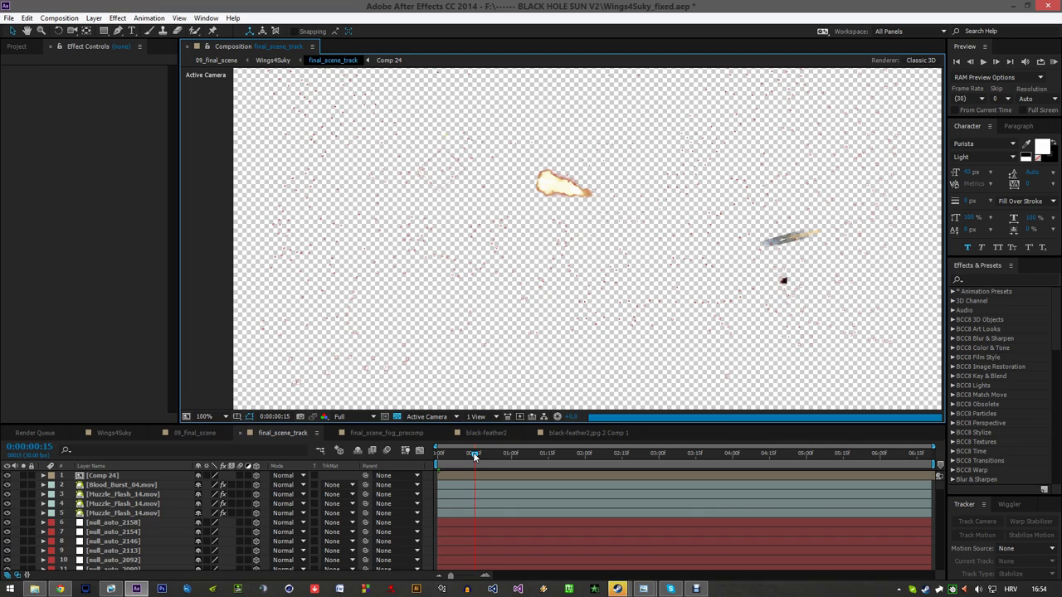
{"action": "left_click", "coordinate": [396, 416]}
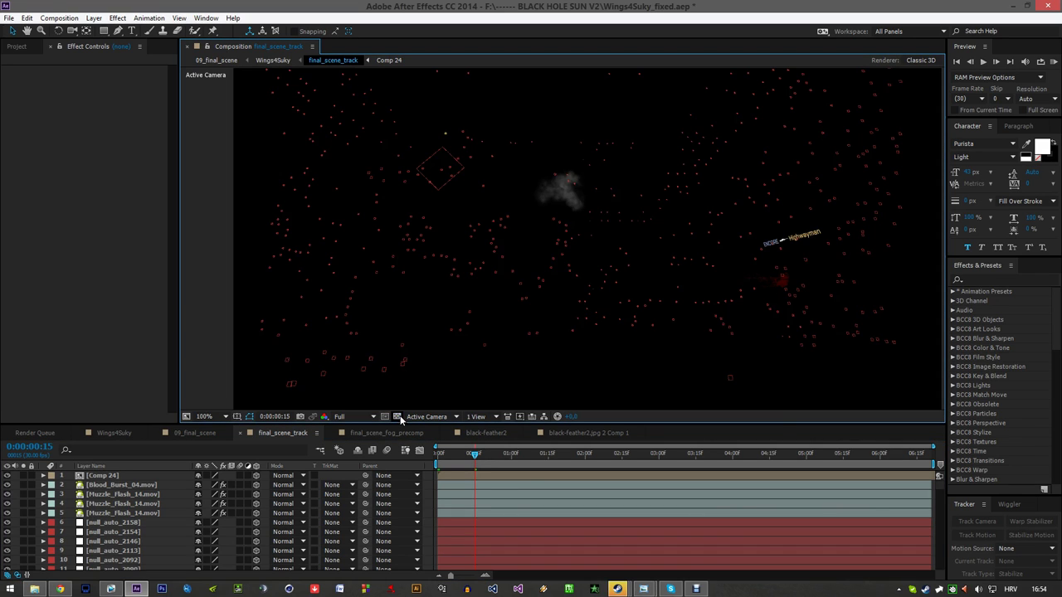
- Examine the tracked kill label and blood burst in final_scene_track up close
{"action": "left_click_drag", "start_coordinate": [735, 280], "coordinate": [651, 281]}
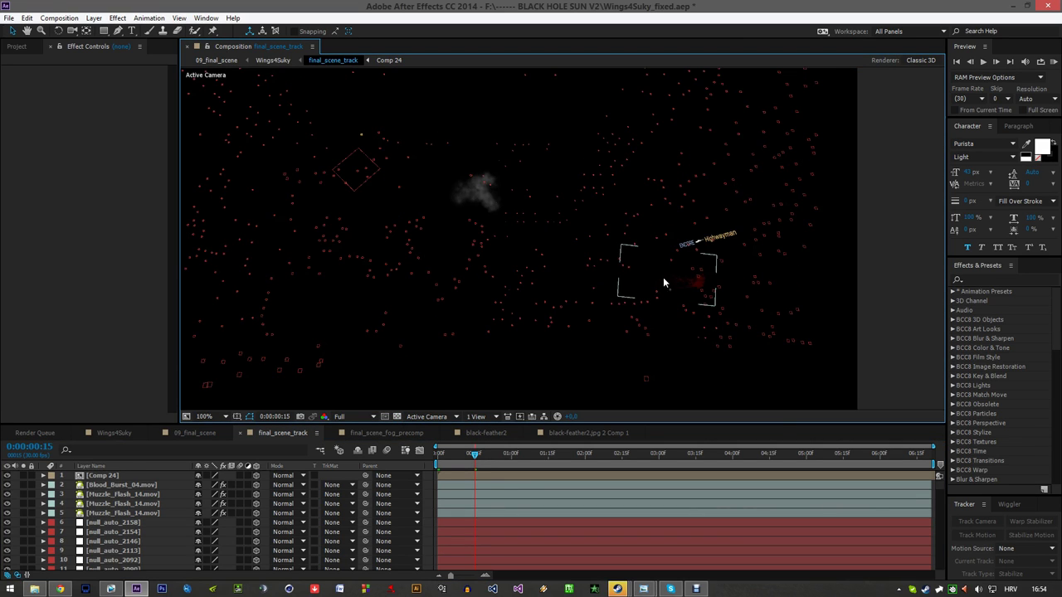
{"action": "key", "text": "period"}
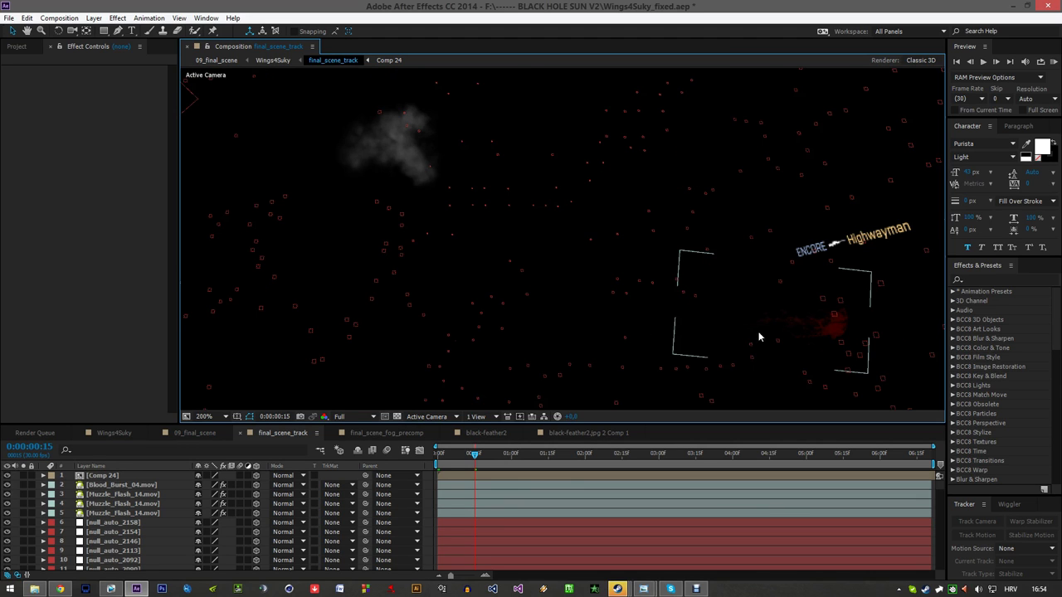
{"action": "key", "text": "comma"}
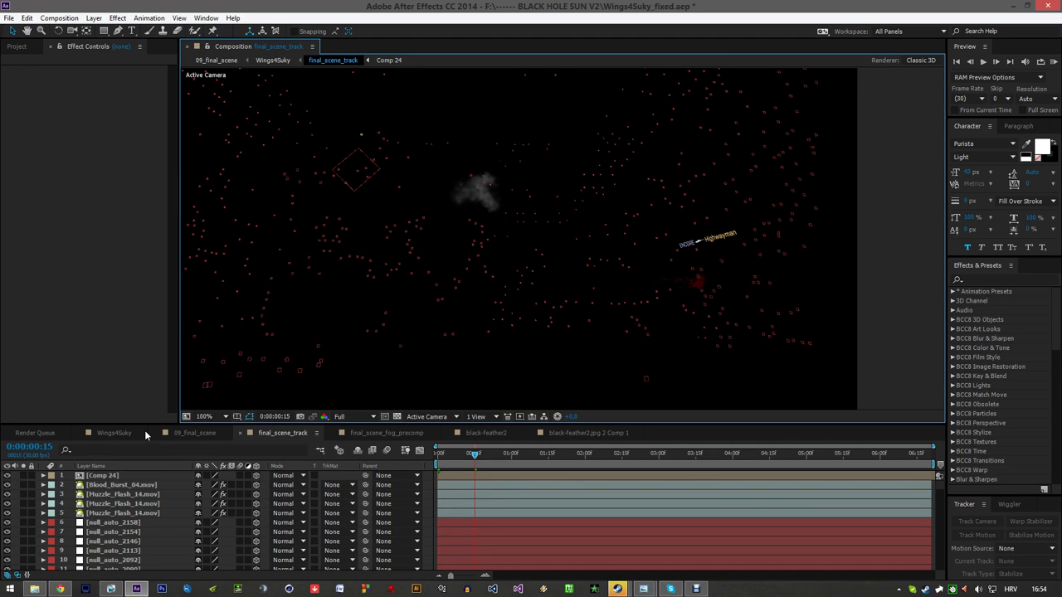
- Return to Wings4Suky and examine the kill label and blood on the shot player at 0:00:00:12, plus the whole frame
{"action": "left_click", "coordinate": [120, 432]}
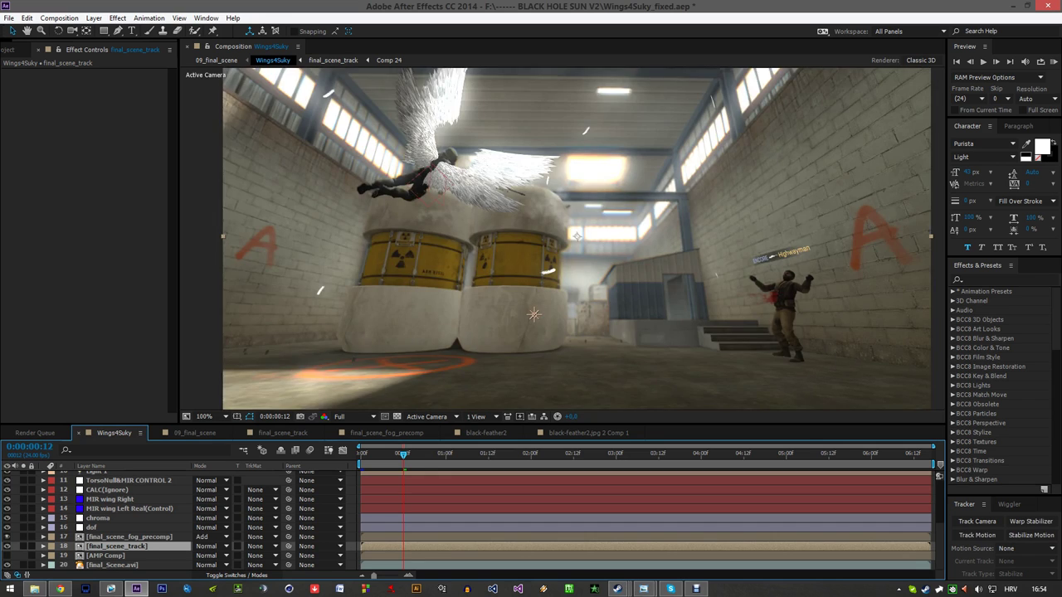
{"action": "scroll", "coordinate": [727, 320], "scroll_direction": "up", "scroll_amount": 1}
{"action": "left_click_drag", "start_coordinate": [827, 325], "coordinate": [666, 288]}
{"action": "scroll", "coordinate": [633, 260], "scroll_direction": "down", "scroll_amount": 1}
{"action": "scroll", "coordinate": [668, 293], "scroll_direction": "up", "scroll_amount": 2}
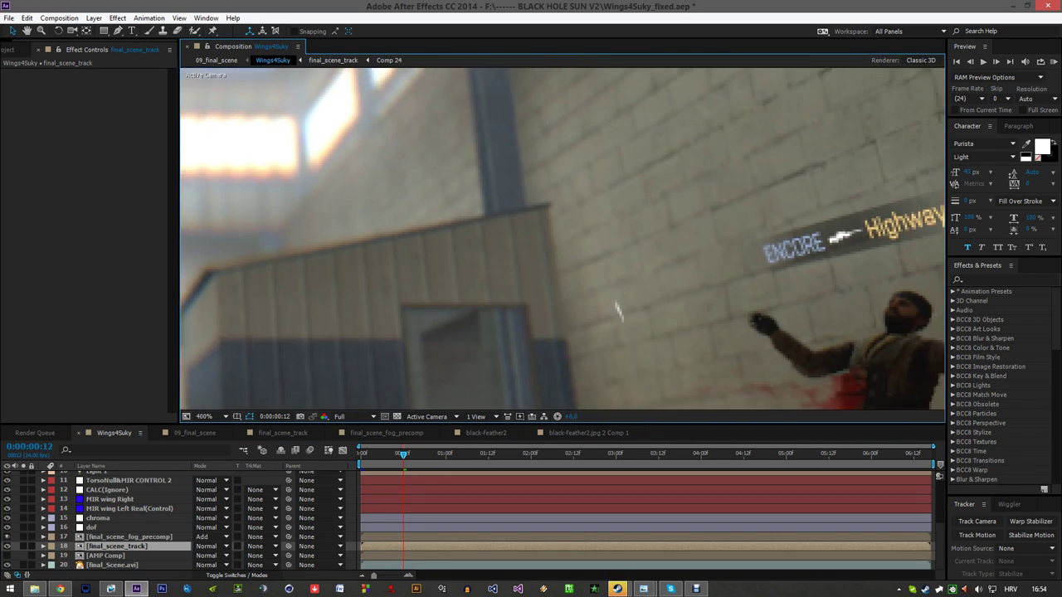
{"action": "scroll", "coordinate": [650, 278], "scroll_direction": "down", "scroll_amount": 2}
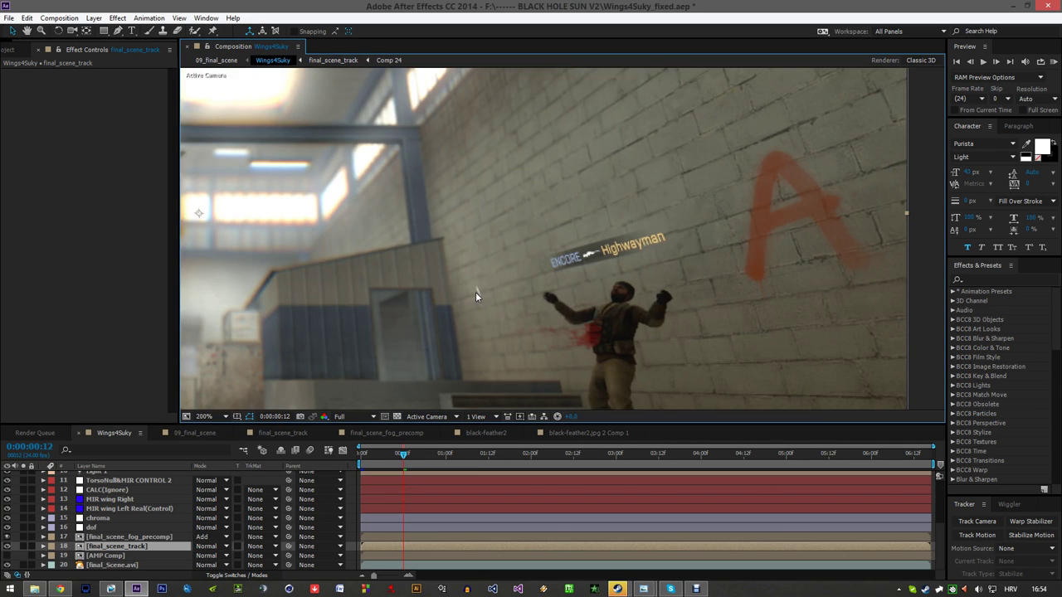
{"action": "scroll", "coordinate": [467, 294], "scroll_direction": "down", "scroll_amount": 1}
{"action": "left_click_drag", "start_coordinate": [463, 294], "coordinate": [603, 328]}
{"action": "scroll", "coordinate": [527, 309], "scroll_direction": "down", "scroll_amount": 1}
{"action": "scroll", "coordinate": [518, 273], "scroll_direction": "up", "scroll_amount": 2}
{"action": "scroll", "coordinate": [517, 276], "scroll_direction": "down", "scroll_amount": 1}
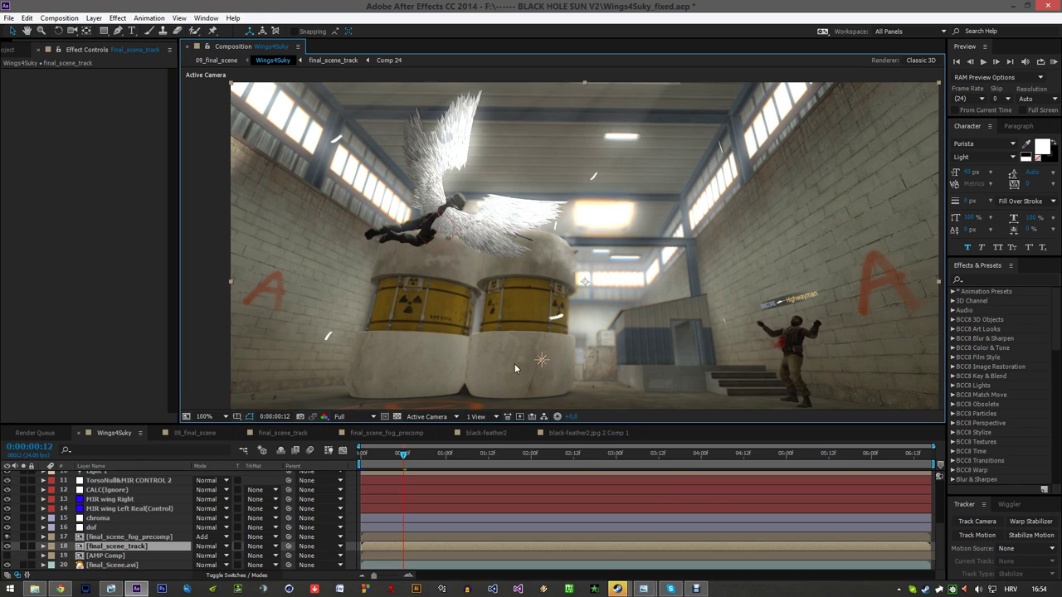
- Open final_scene_fog_precomp and examine the fog pass with the wings and kill label in it
{"action": "left_click", "coordinate": [139, 537]}
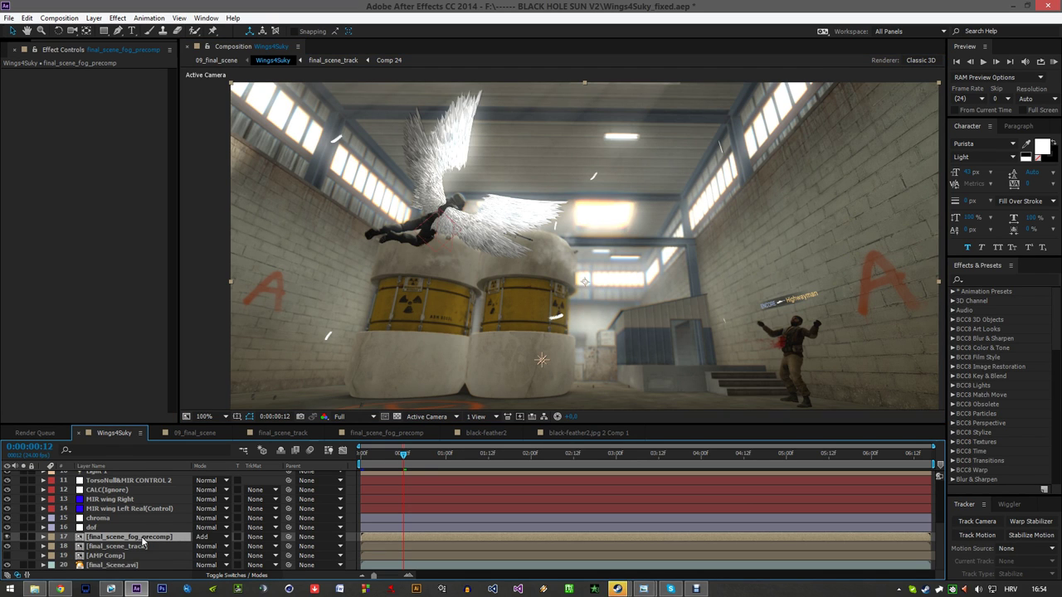
{"action": "double_click", "coordinate": [142, 537]}
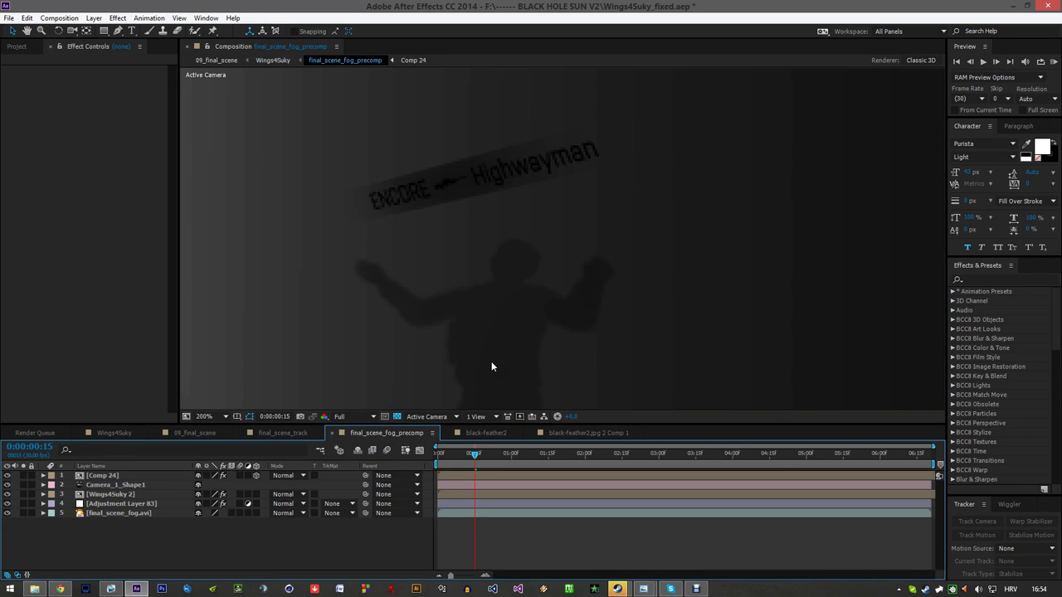
{"action": "scroll", "coordinate": [490, 358], "scroll_direction": "down", "scroll_amount": 3}
{"action": "left_click_drag", "start_coordinate": [471, 303], "coordinate": [539, 328]}
{"action": "scroll", "coordinate": [483, 311], "scroll_direction": "up", "scroll_amount": 1}
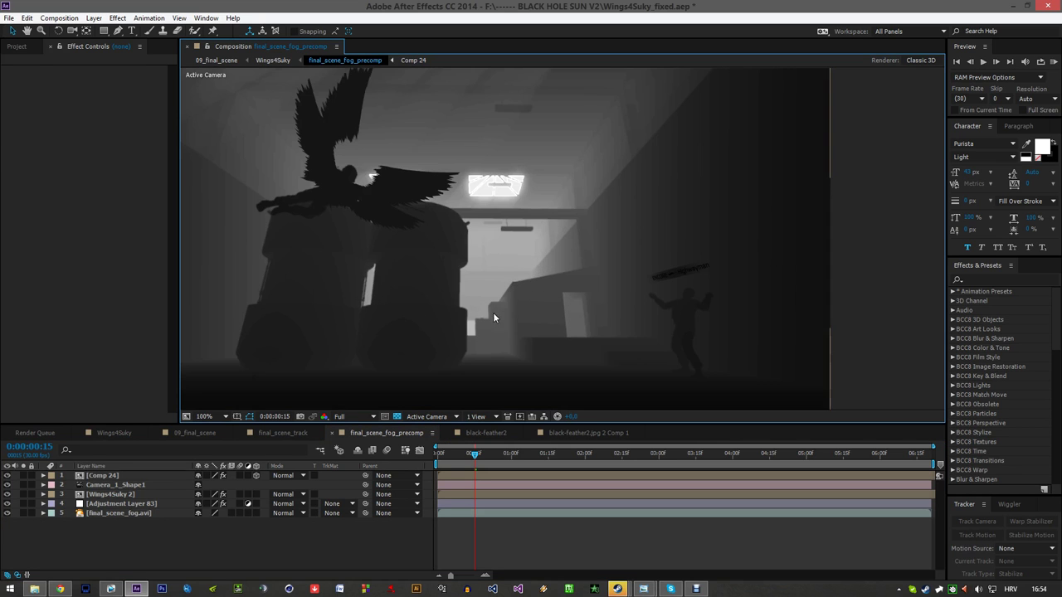
- Solo the Wings4Suky 2 layer in final_scene_fog_precomp and switch off its Fill effect to examine the wings
{"action": "left_click_drag", "start_coordinate": [469, 308], "coordinate": [524, 315]}
{"action": "left_click_drag", "start_coordinate": [431, 293], "coordinate": [464, 287]}
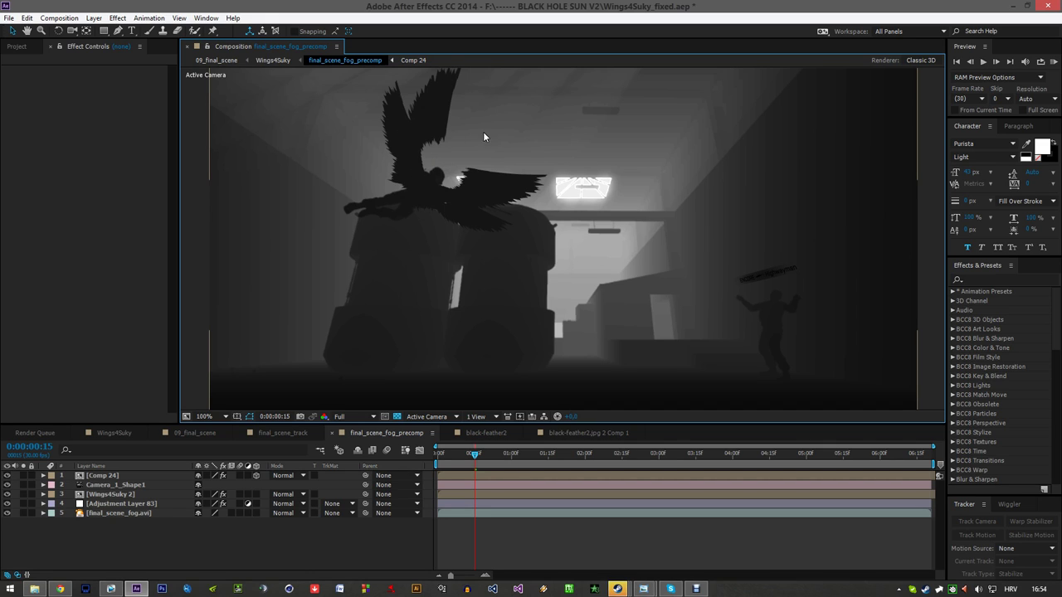
{"action": "scroll", "coordinate": [291, 131], "scroll_direction": "up", "scroll_amount": 1}
{"action": "left_click", "coordinate": [142, 496]}
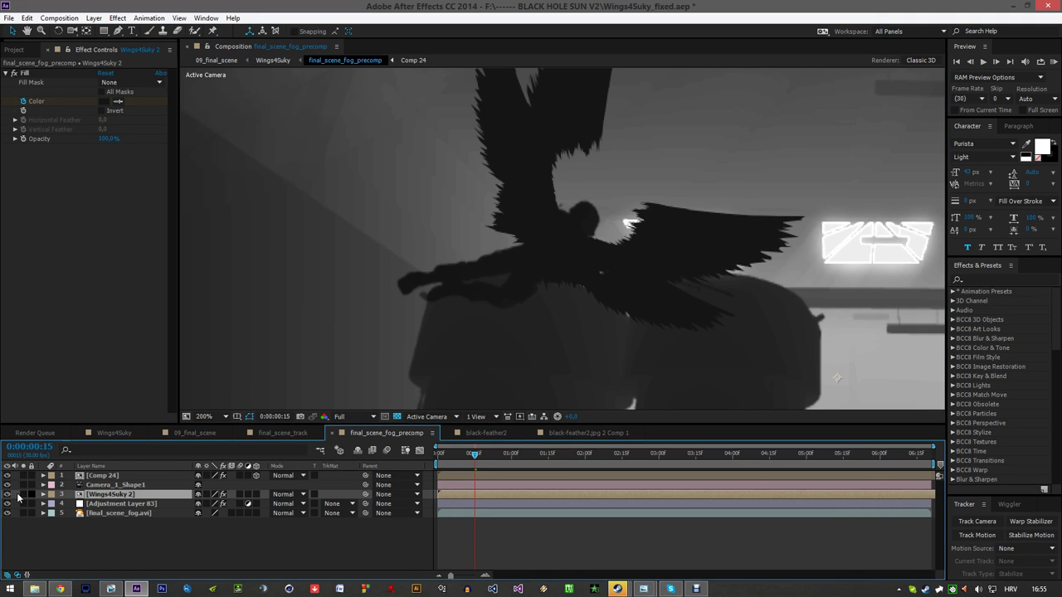
{"action": "left_click", "coordinate": [23, 496]}
{"action": "left_click", "coordinate": [14, 73]}
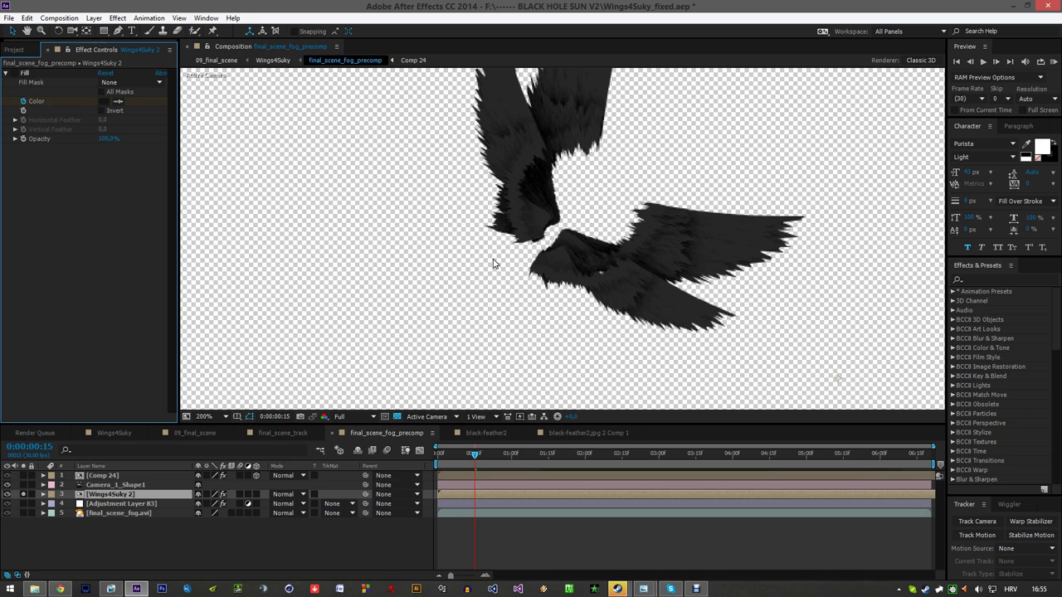
{"action": "scroll", "coordinate": [572, 240], "scroll_direction": "down", "scroll_amount": 1}
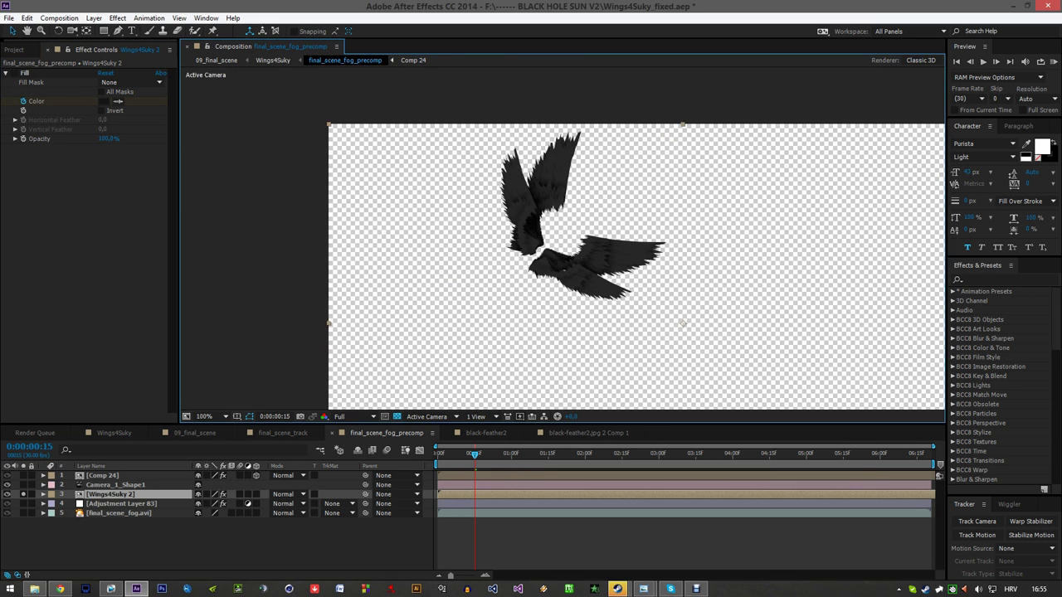
- Switch the Fill effect on Wings4Suky 2 back on and unsolo the layer to examine the silhouette in the fog pass
{"action": "left_click", "coordinate": [14, 73]}
{"action": "scroll", "coordinate": [550, 281], "scroll_direction": "up", "scroll_amount": 1}
{"action": "scroll", "coordinate": [550, 281], "scroll_direction": "up", "scroll_amount": 1}
{"action": "scroll", "coordinate": [526, 281], "scroll_direction": "down", "scroll_amount": 1}
{"action": "left_click", "coordinate": [23, 495]}
{"action": "scroll", "coordinate": [565, 244], "scroll_direction": "up", "scroll_amount": 1}
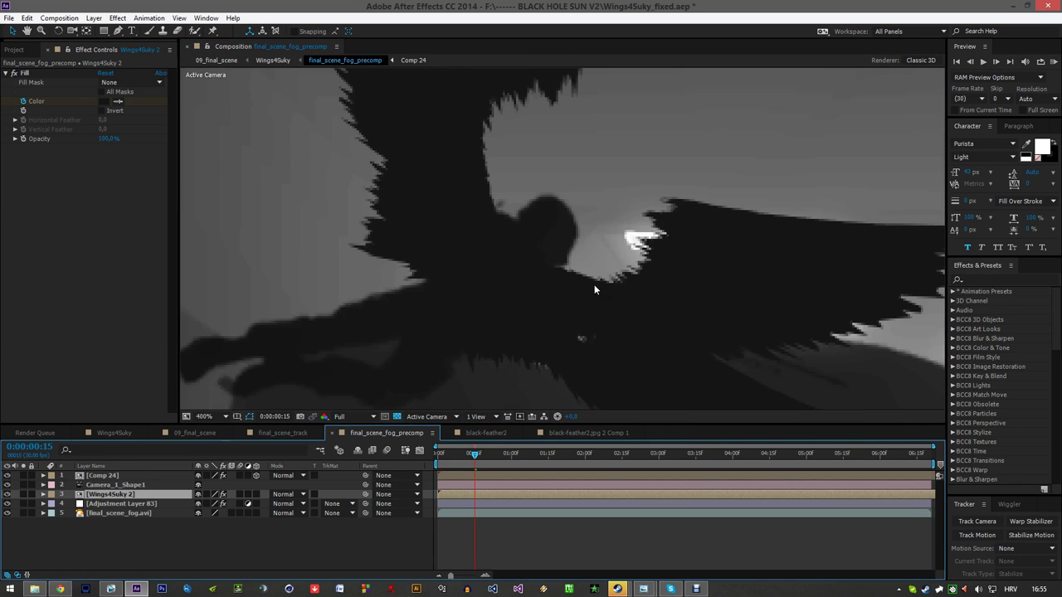
{"action": "scroll", "coordinate": [545, 334], "scroll_direction": "down", "scroll_amount": 1}
- Return to 09_final_scene, deselect the vingette layer and view the whole graded frame
{"action": "left_click", "coordinate": [194, 433]}
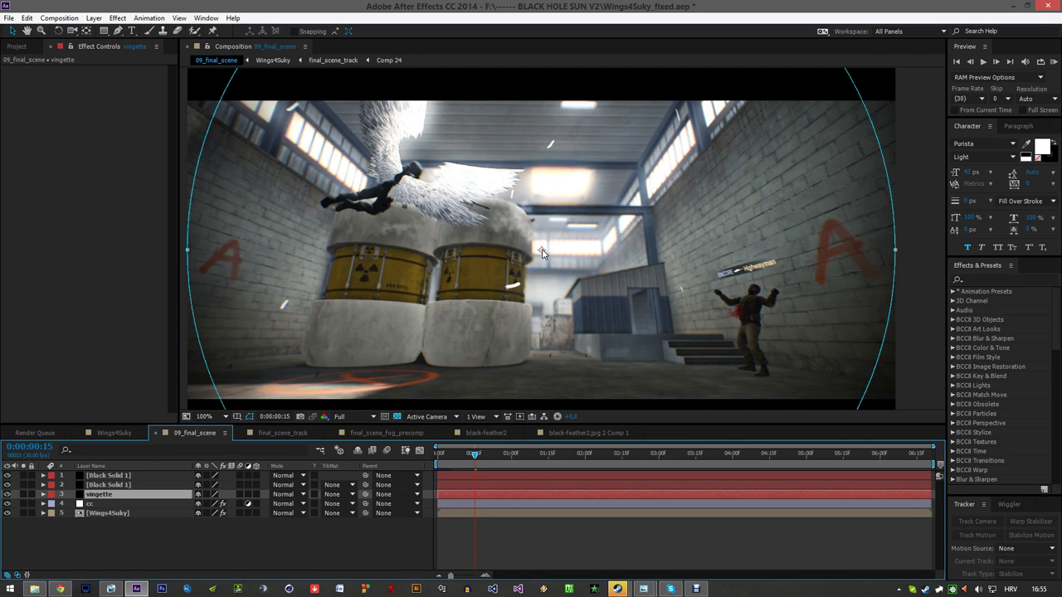
{"action": "left_click_drag", "start_coordinate": [557, 264], "coordinate": [566, 263]}
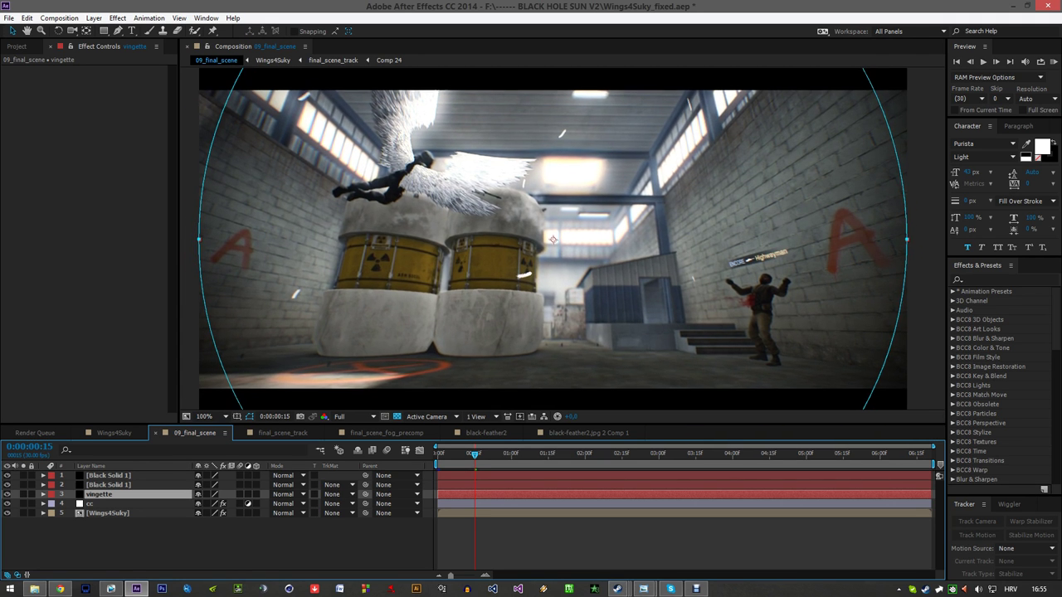
{"action": "left_click", "coordinate": [253, 529]}
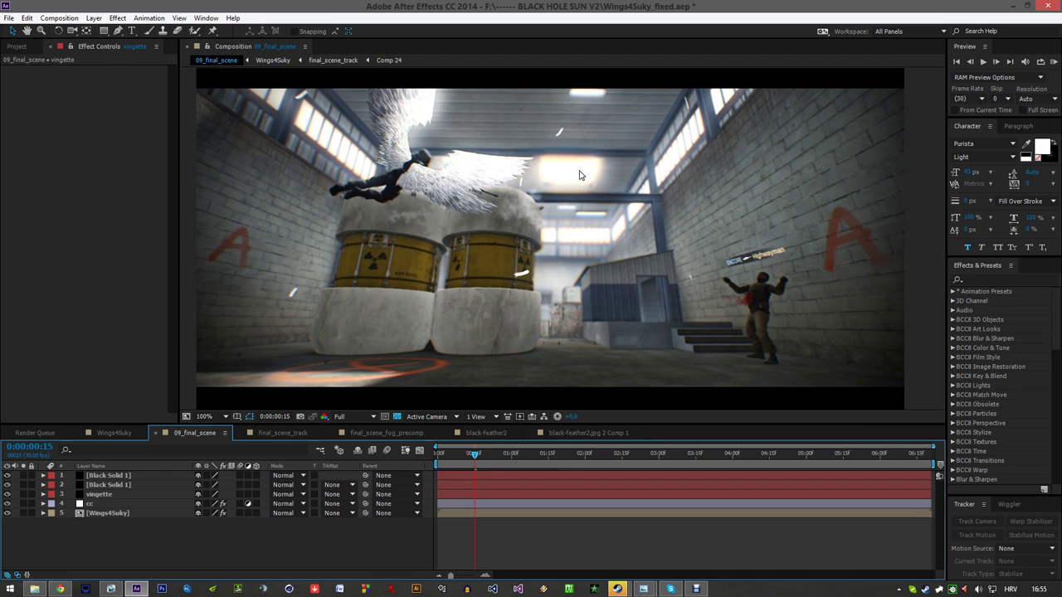
- Switch to the black hole sun project in Vegas Pro and go to the final scene clips near the timeline's end
{"action": "left_click", "coordinate": [110, 589]}
{"action": "scroll", "coordinate": [753, 458], "scroll_direction": "down", "scroll_amount": 2}
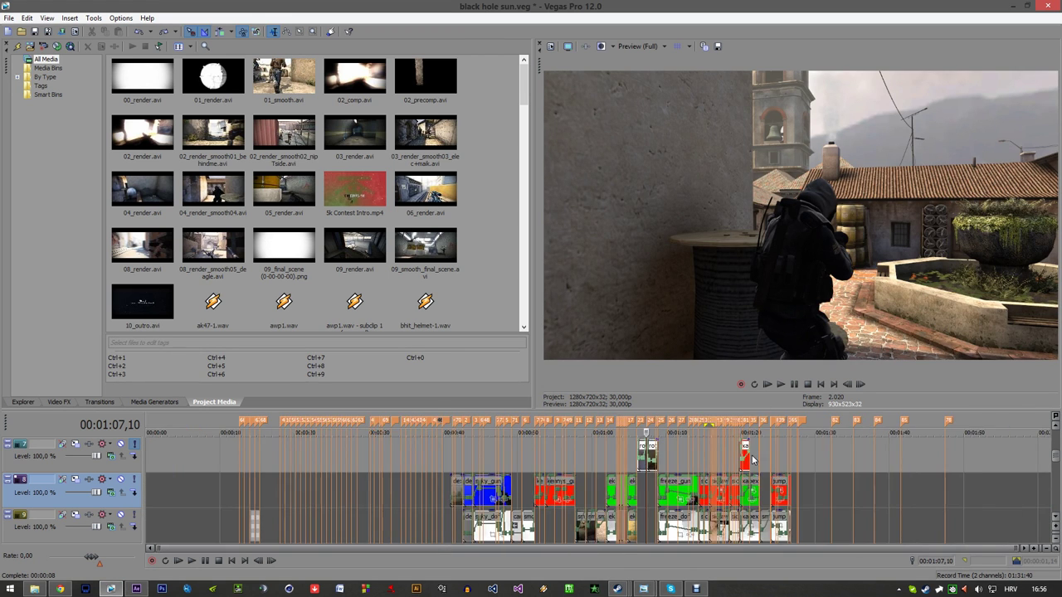
{"action": "scroll", "coordinate": [744, 458], "scroll_direction": "up", "scroll_amount": 1}
{"action": "left_click", "coordinate": [783, 487]}
{"action": "scroll", "coordinate": [787, 487], "scroll_direction": "up", "scroll_amount": 2}
{"action": "scroll", "coordinate": [798, 484], "scroll_direction": "up", "scroll_amount": 6}
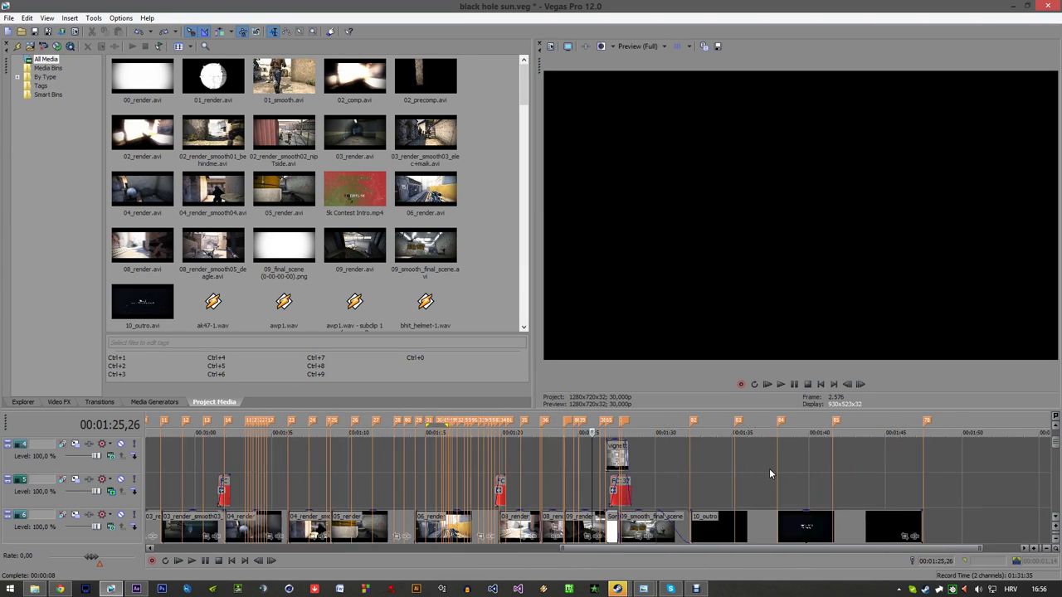
- Preview the end of 09_smooth_final_scene and play the start of 10_outro up to the music credit
{"action": "left_click", "coordinate": [695, 488]}
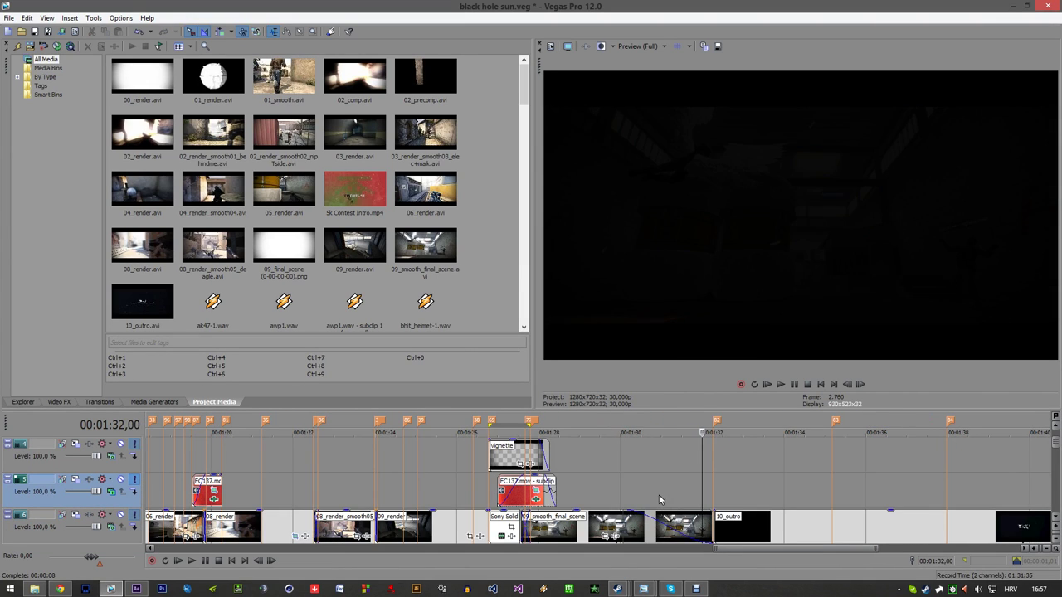
{"action": "left_click", "coordinate": [633, 488]}
{"action": "left_click", "coordinate": [708, 483]}
{"action": "key", "text": "space"}
{"action": "scroll", "coordinate": [708, 484], "scroll_direction": "down", "scroll_amount": 2}
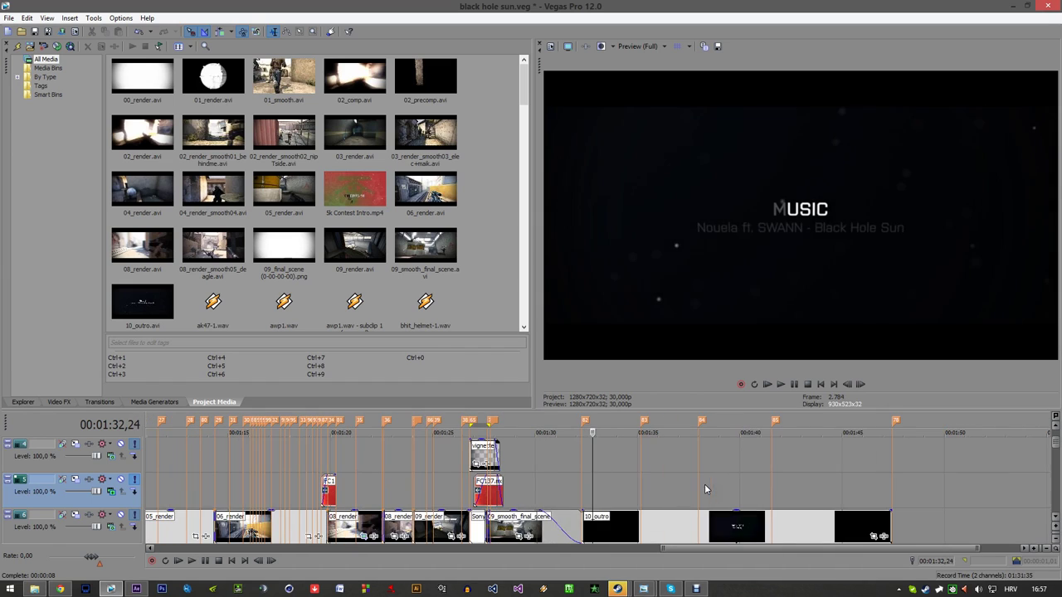
{"action": "key", "text": "Return"}
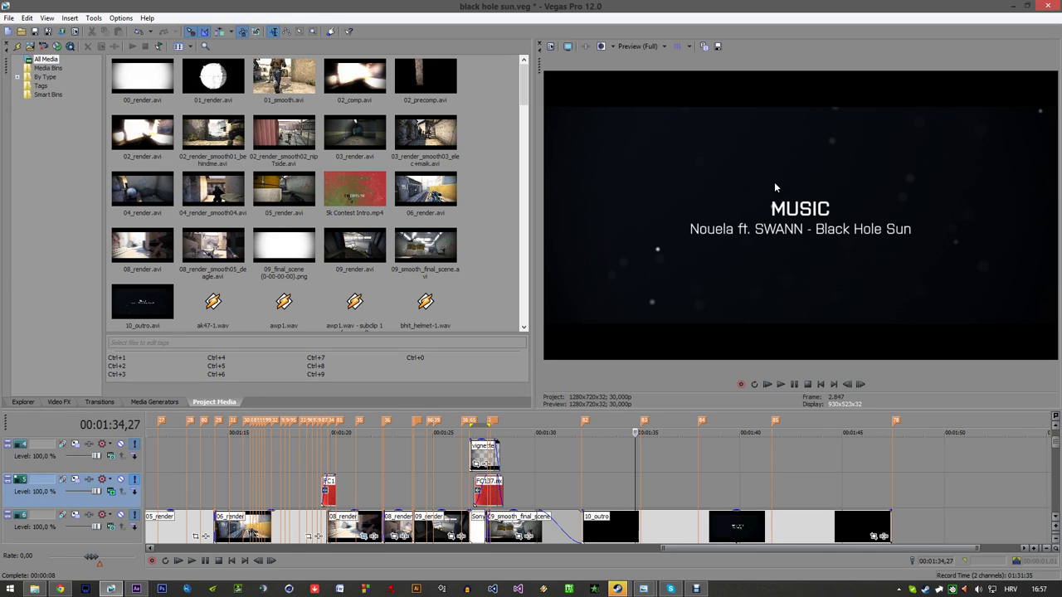
- Step through the rest of the 10_outro clip to view the thank-you title and its closing animation
{"action": "left_click", "coordinate": [649, 481]}
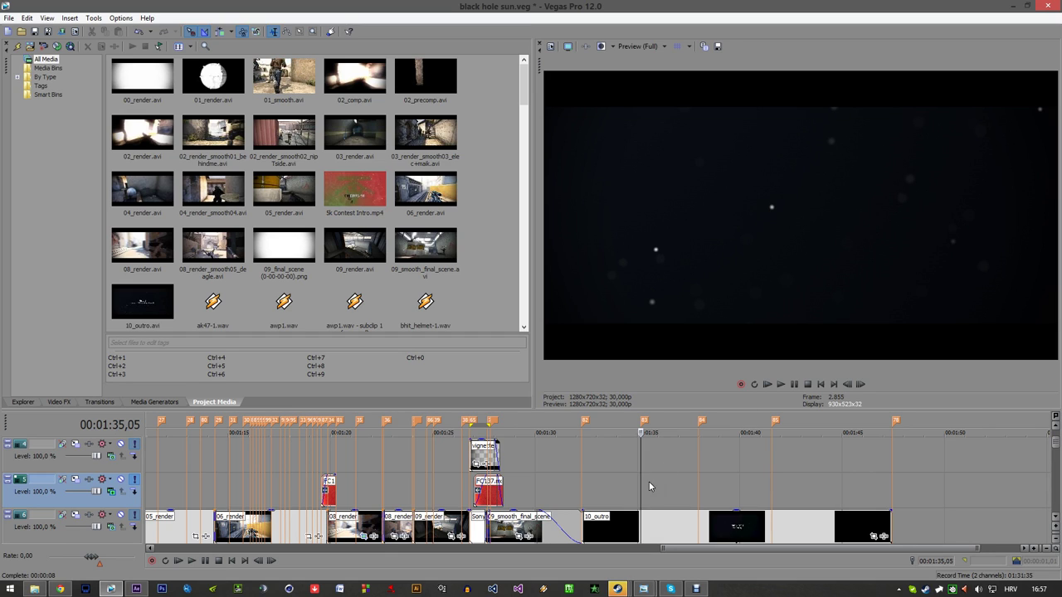
{"action": "left_click", "coordinate": [689, 485]}
{"action": "left_click", "coordinate": [714, 481]}
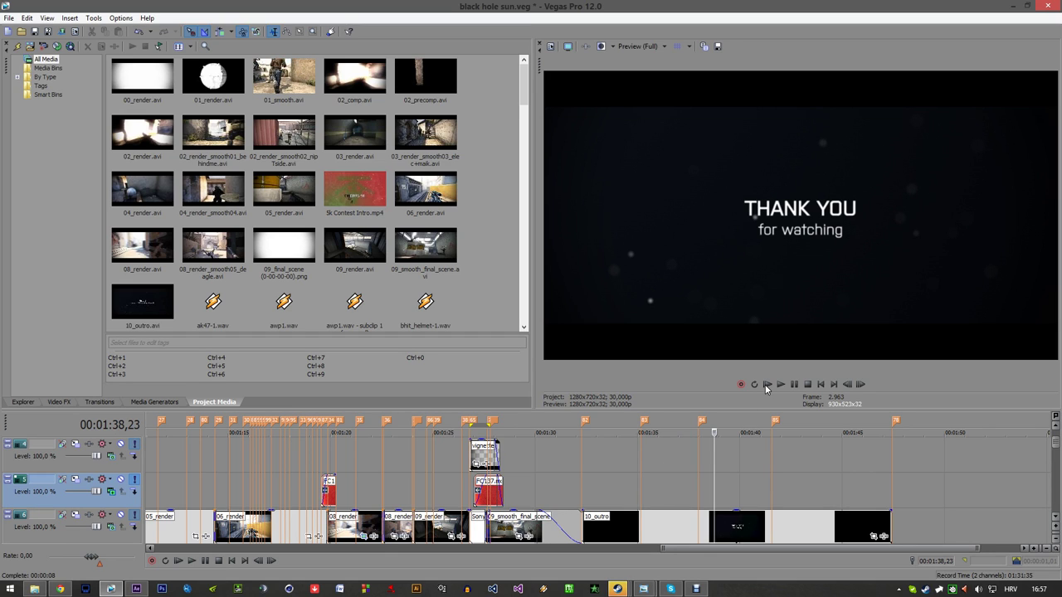
{"action": "left_click", "coordinate": [770, 481]}
- Show the whole project on the timeline and enlarge the track area so the lower video and audio tracks are visible
{"action": "scroll", "coordinate": [746, 471], "scroll_direction": "down", "scroll_amount": 3}
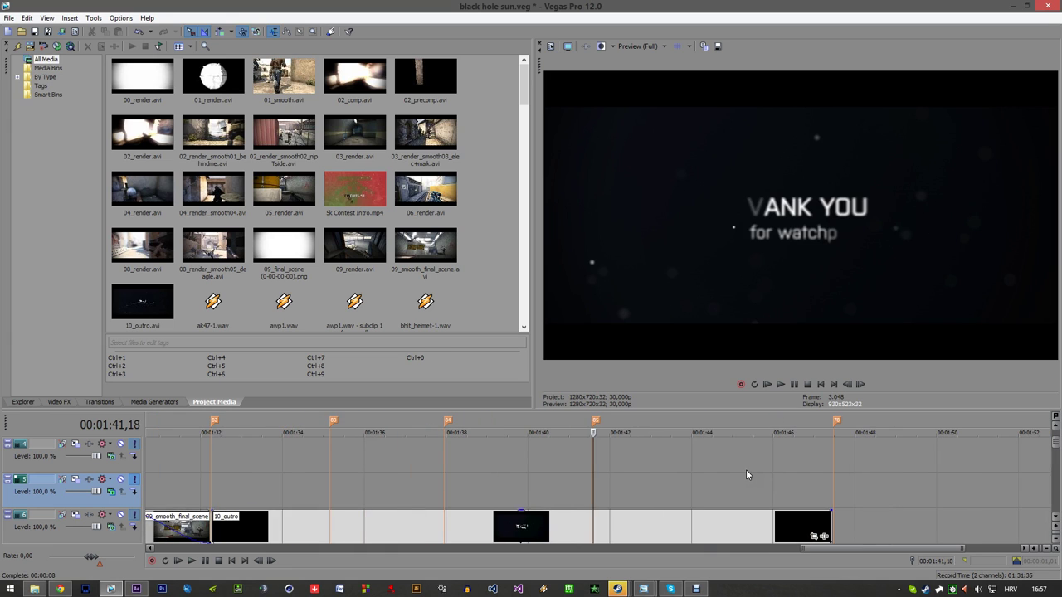
{"action": "scroll", "coordinate": [745, 471], "scroll_direction": "down", "scroll_amount": 3}
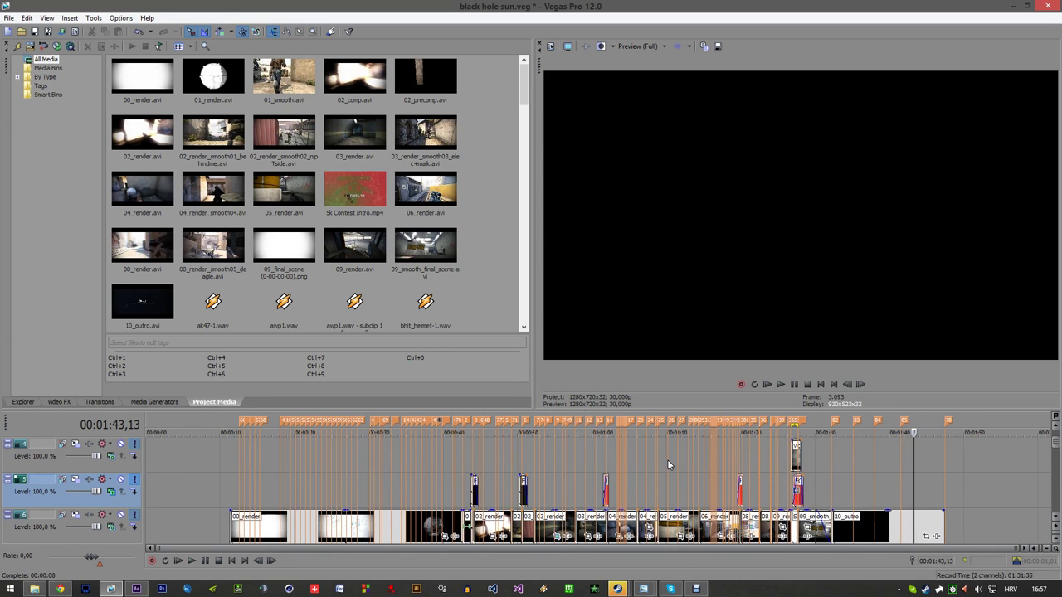
{"action": "left_click_drag", "start_coordinate": [543, 413], "coordinate": [539, 166]}
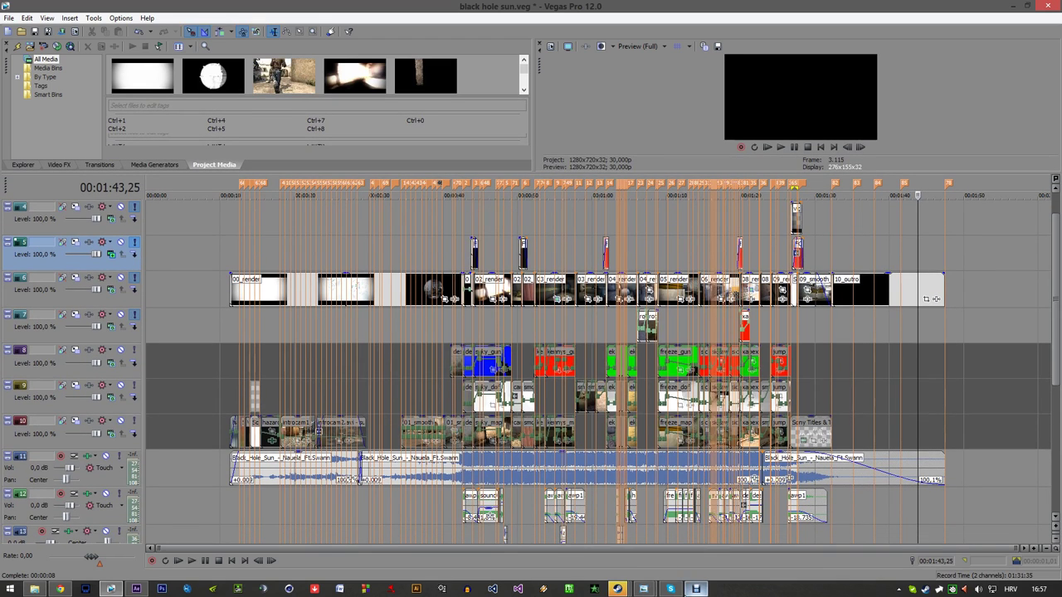
{"action": "left_click", "coordinate": [695, 589]}
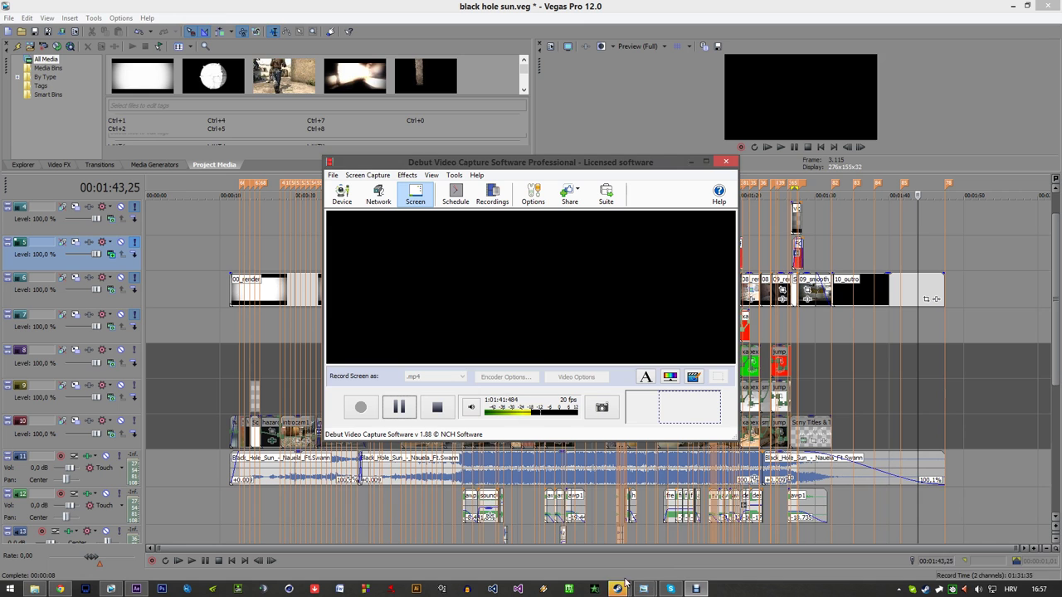
{"action": "left_click", "coordinate": [710, 584]}
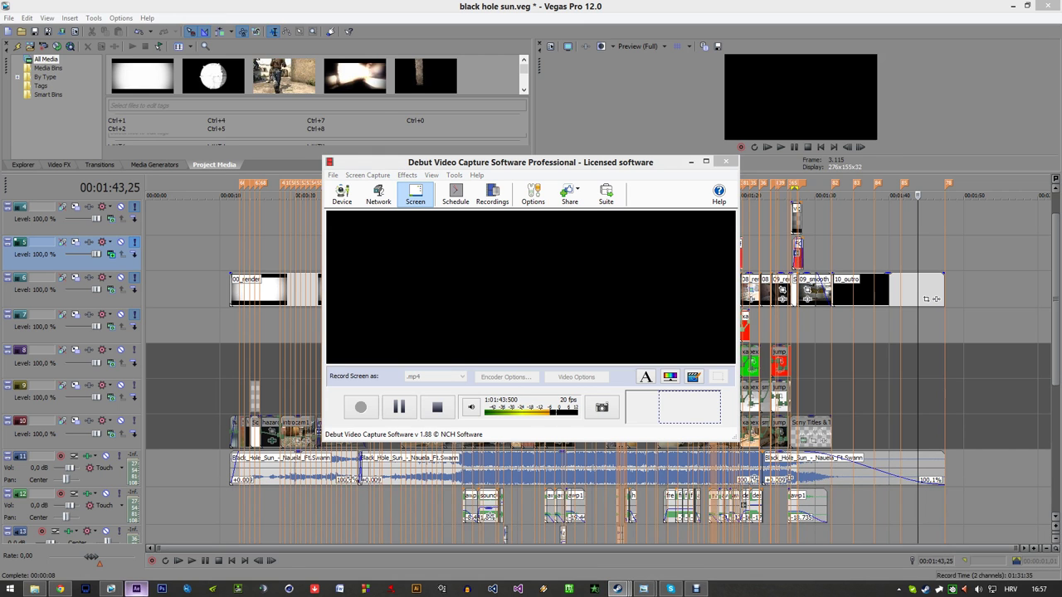
- Switch to After Effects briefly, then bring up Windows Photo Viewer and view the wallpaper_blackbars.png render
{"action": "left_click", "coordinate": [136, 589]}
{"action": "scroll", "coordinate": [460, 341], "scroll_direction": "down", "scroll_amount": 2}
{"action": "scroll", "coordinate": [459, 341], "scroll_direction": "up", "scroll_amount": 2}
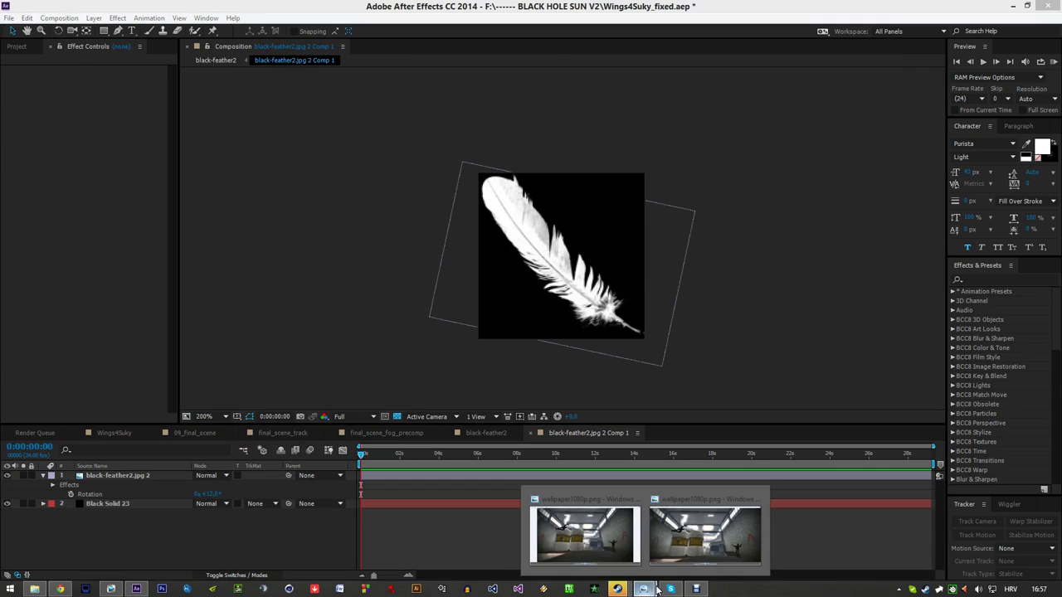
{"action": "left_click", "coordinate": [705, 531]}
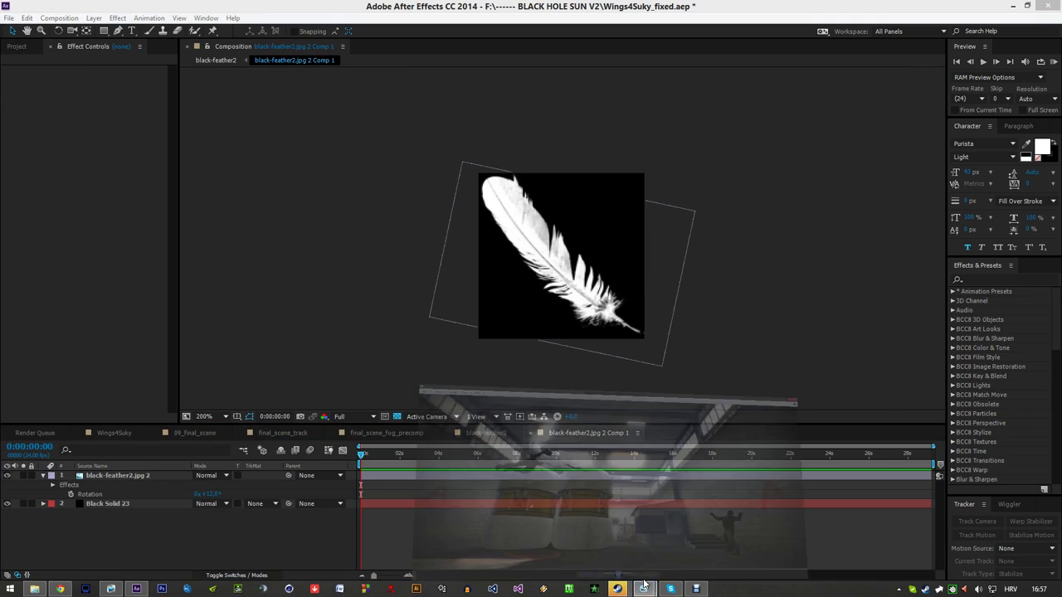
{"action": "key", "text": "Right"}
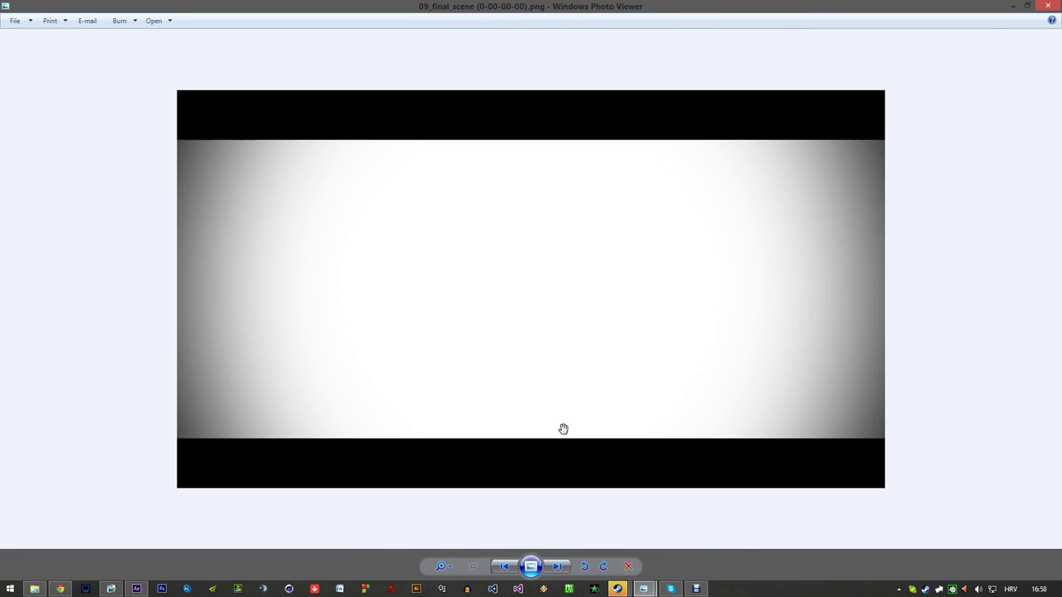
{"action": "key", "text": "Left"}
{"action": "scroll", "coordinate": [566, 426], "scroll_direction": "down", "scroll_amount": 1}
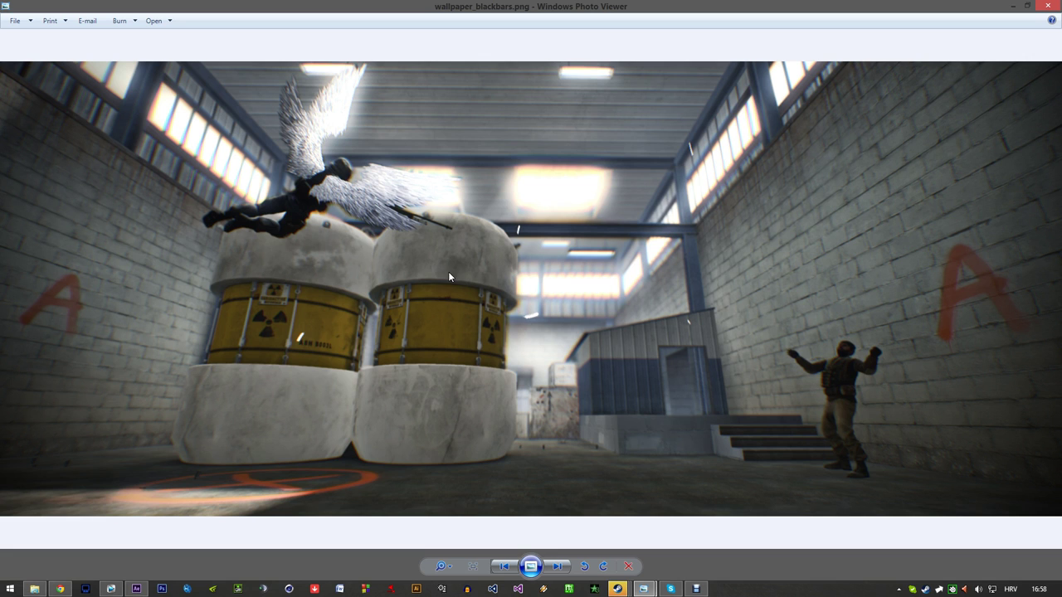
- Browse past vignette.png to picaso painting.png and examine the hand-drawn sketch of the final scene
{"action": "key", "text": "Right"}
{"action": "key", "text": "Right"}
{"action": "key", "text": "Right"}
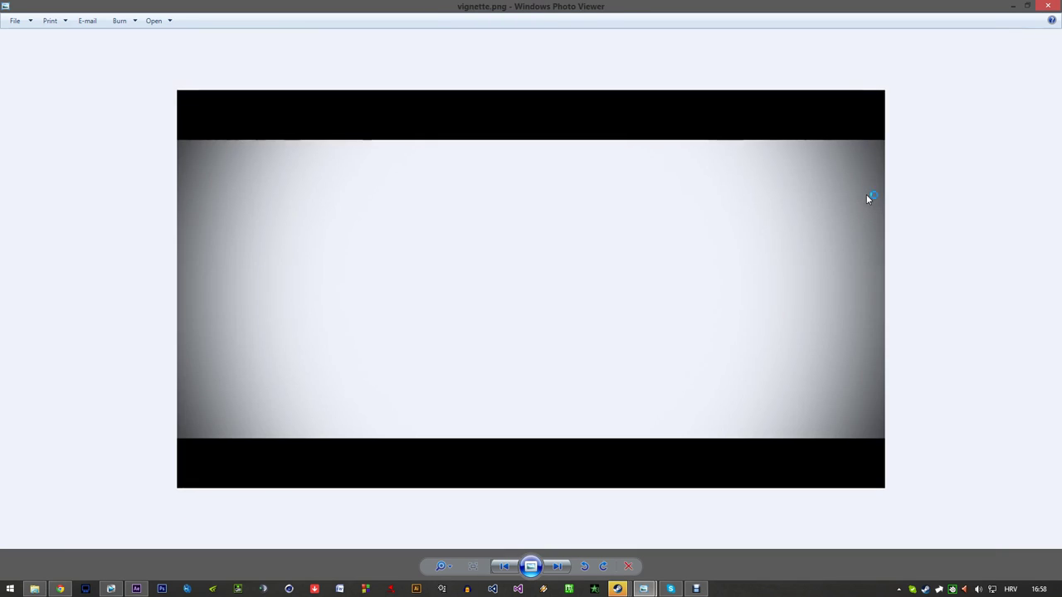
{"action": "key", "text": "Right"}
{"action": "scroll", "coordinate": [502, 313], "scroll_direction": "up", "scroll_amount": 2}
{"action": "scroll", "coordinate": [502, 310], "scroll_direction": "down", "scroll_amount": 2}
{"action": "scroll", "coordinate": [502, 308], "scroll_direction": "up", "scroll_amount": 1}
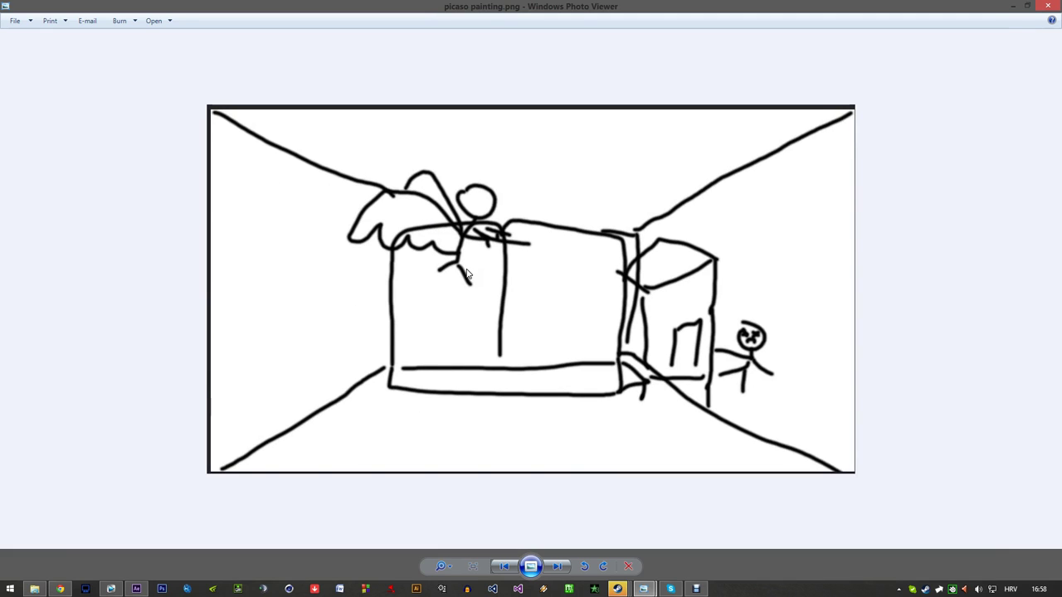
{"action": "scroll", "coordinate": [485, 282], "scroll_direction": "up", "scroll_amount": 1}
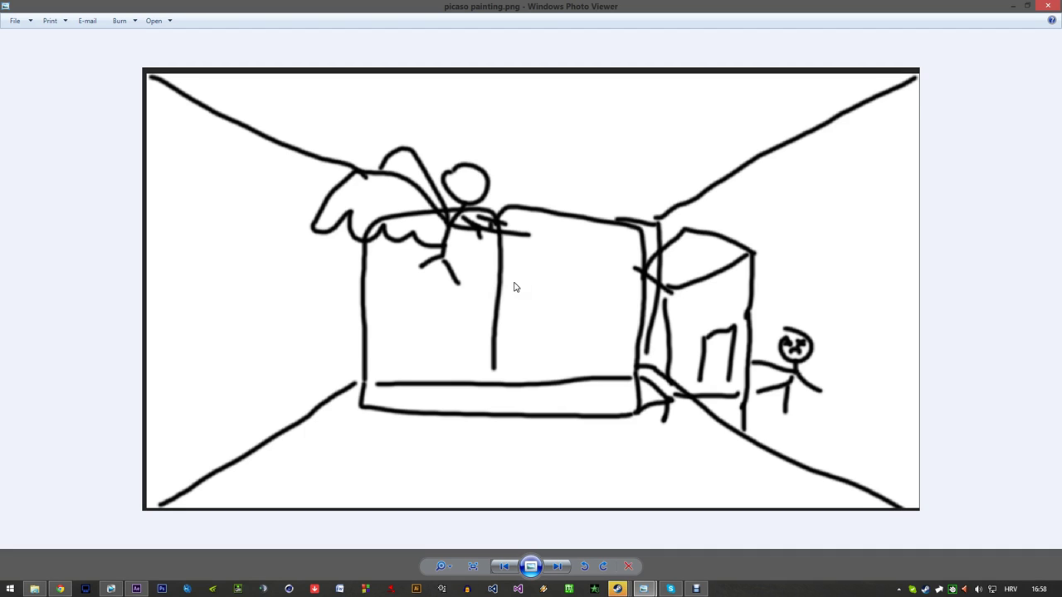
{"action": "scroll", "coordinate": [516, 282], "scroll_direction": "down", "scroll_amount": 1}
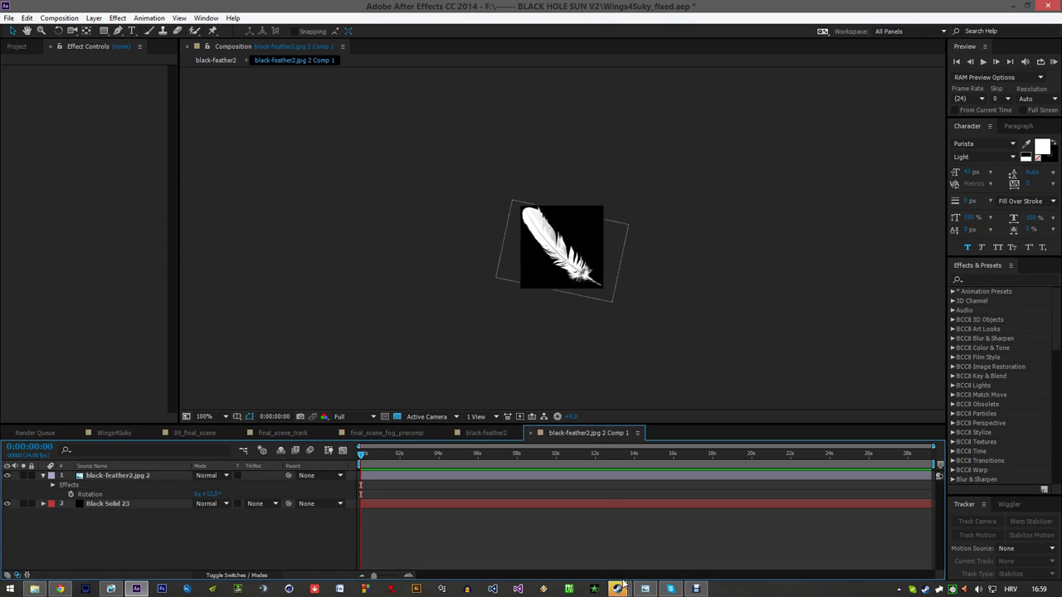
- Return to After Effects and open the Wings4Suky composition to view the ungraded final scene
{"action": "left_click", "coordinate": [621, 587]}
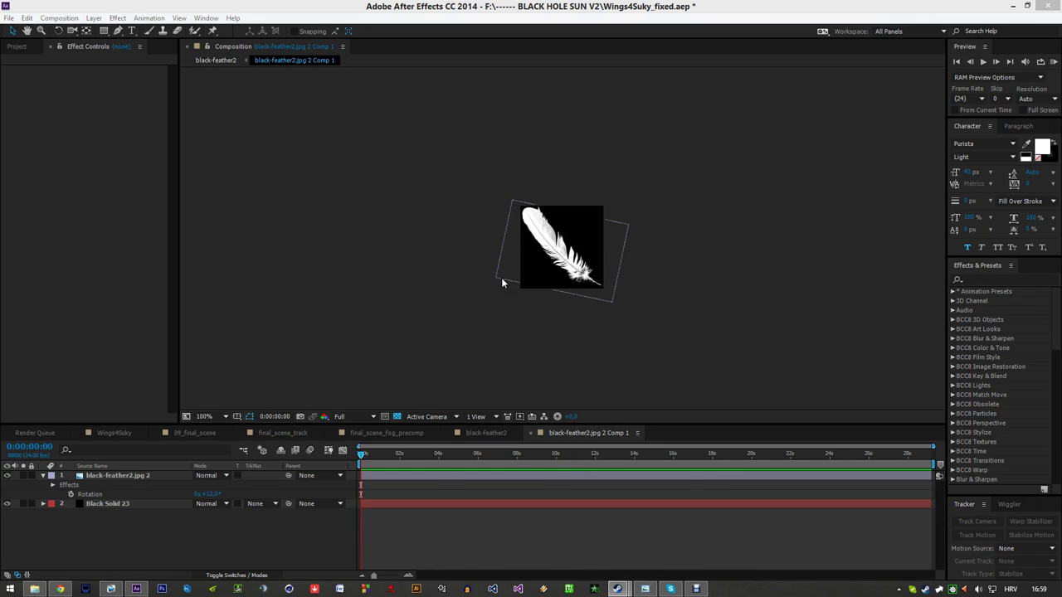
{"action": "scroll", "coordinate": [257, 276], "scroll_direction": "down", "scroll_amount": 1}
{"action": "scroll", "coordinate": [327, 280], "scroll_direction": "up", "scroll_amount": 2}
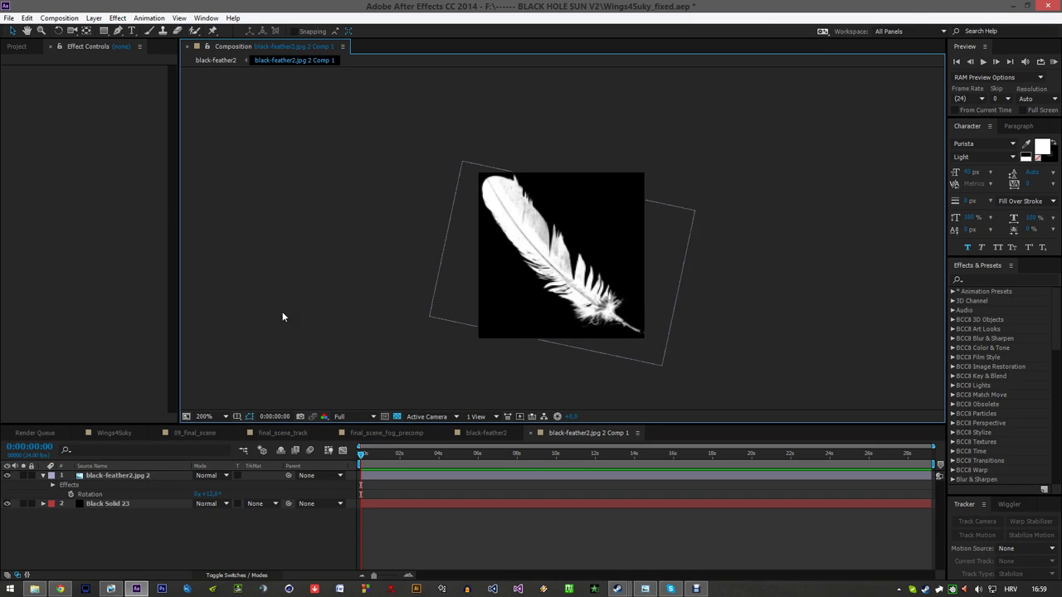
{"action": "left_click", "coordinate": [112, 433]}
{"action": "scroll", "coordinate": [448, 262], "scroll_direction": "down", "scroll_amount": 1}
{"action": "scroll", "coordinate": [541, 261], "scroll_direction": "up", "scroll_amount": 1}
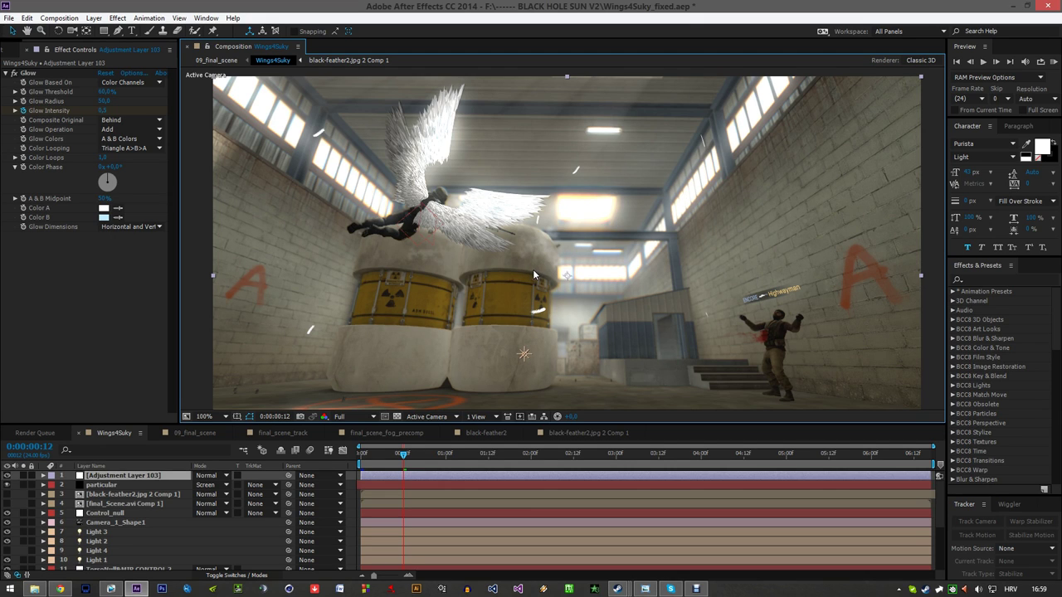
- Open 09_final_scene and make the composition viewer taller so the whole frame with its black bars fits
{"action": "left_click", "coordinate": [198, 432]}
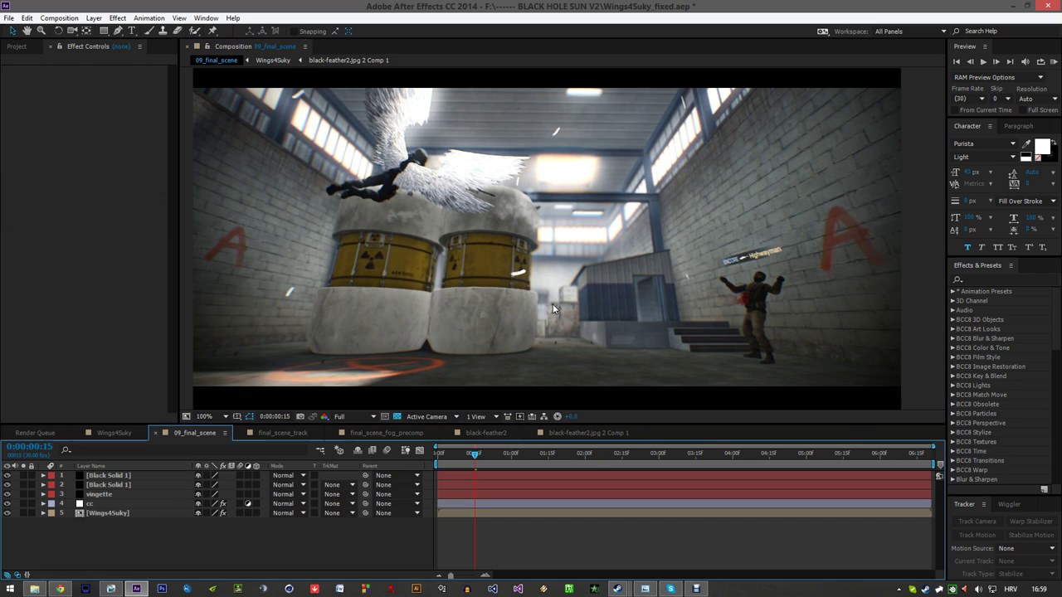
{"action": "mouse_move", "coordinate": [587, 264]}
{"action": "left_mouse_down"}
{"action": "mouse_move", "coordinate": [615, 266]}
{"action": "mouse_move", "coordinate": [586, 260]}
{"action": "left_mouse_up"}
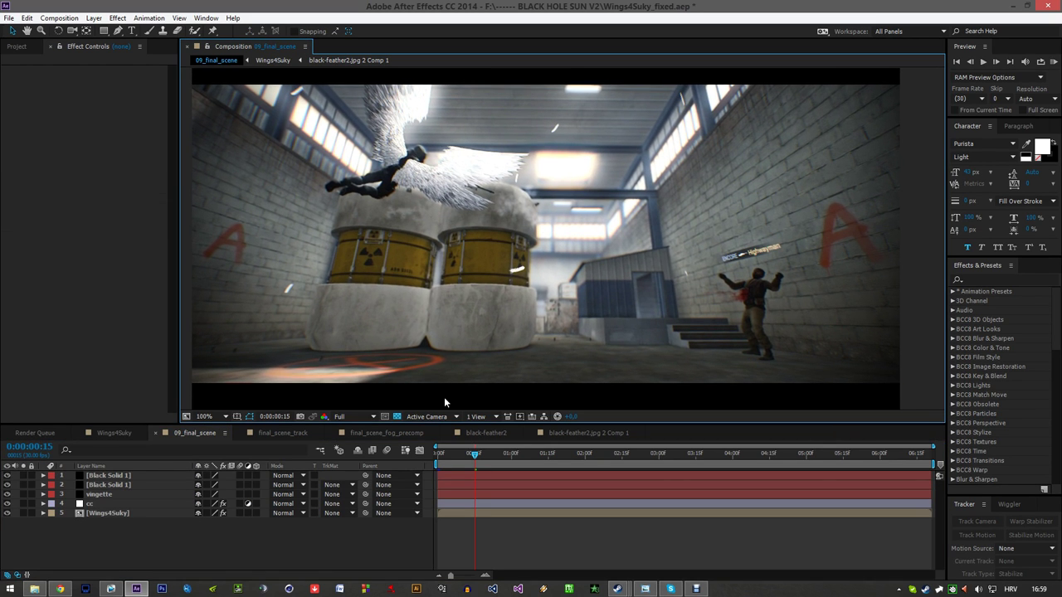
{"action": "left_click_drag", "start_coordinate": [586, 424], "coordinate": [586, 449]}
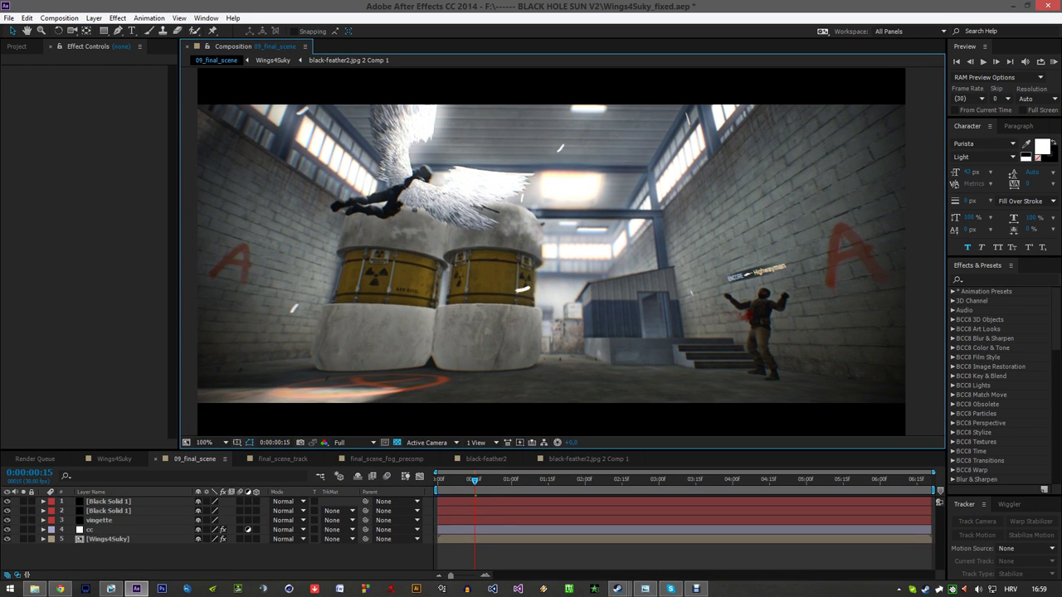